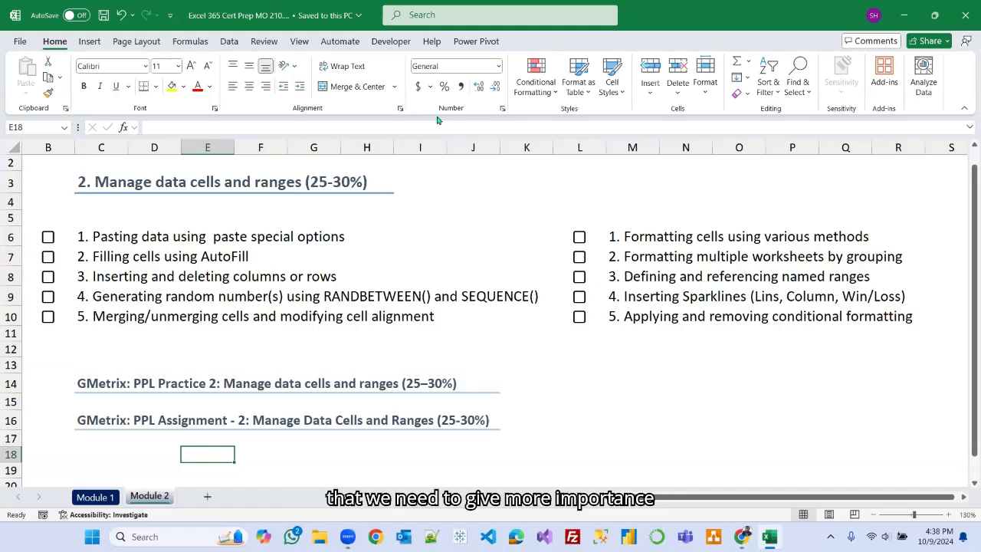
# Color the text "RANDBETWEEN() and SEQUENCE()" in the random-numbers topic (cell C9) red.
pyautogui.click(468, 95)
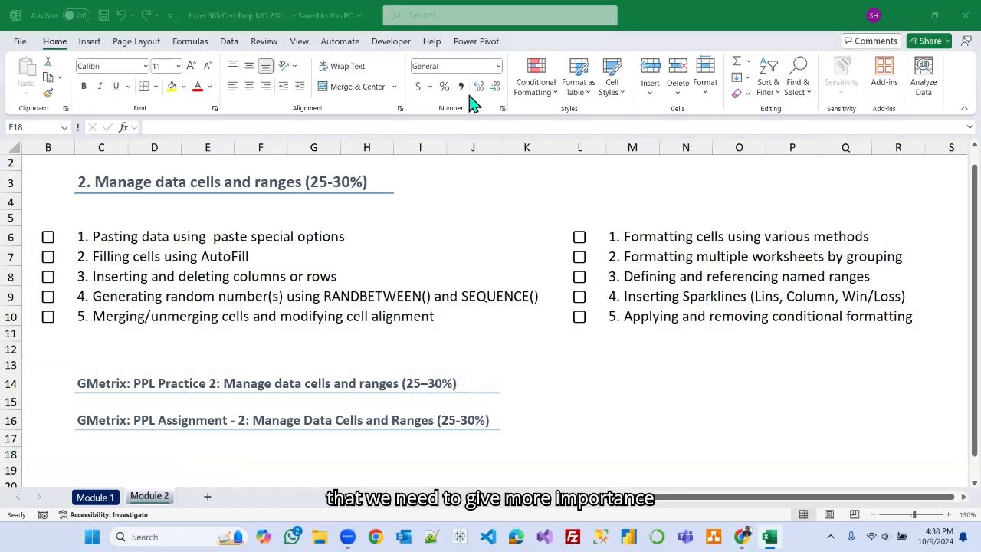
pyautogui.click(95, 299)
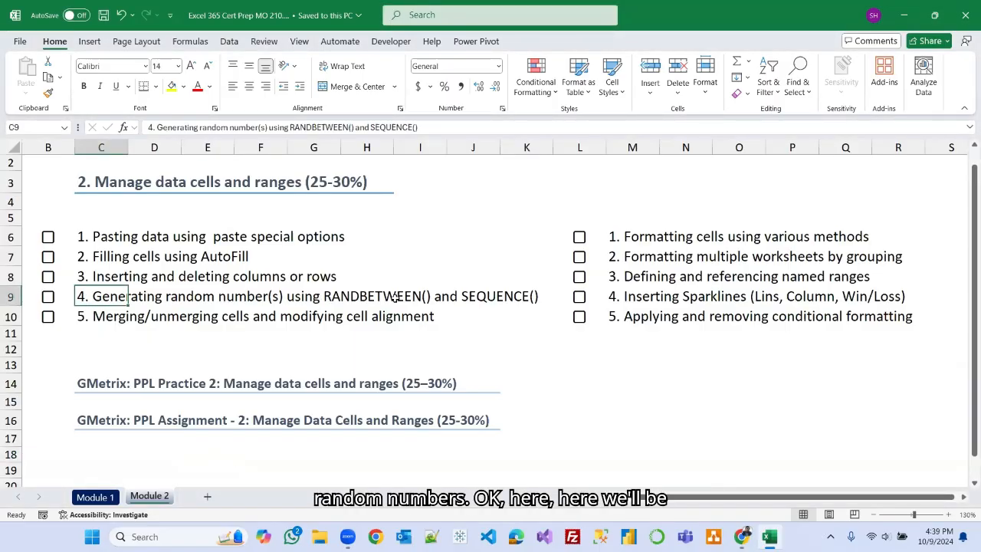
pyautogui.moveTo(290, 128); pyautogui.dragTo(420, 129)
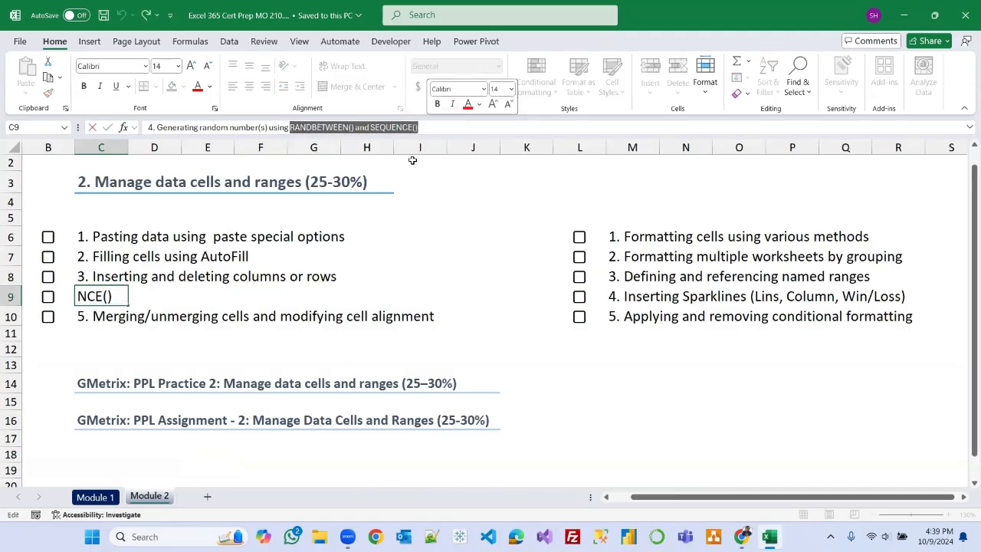
pyautogui.click(197, 86)
pyautogui.click(502, 364)
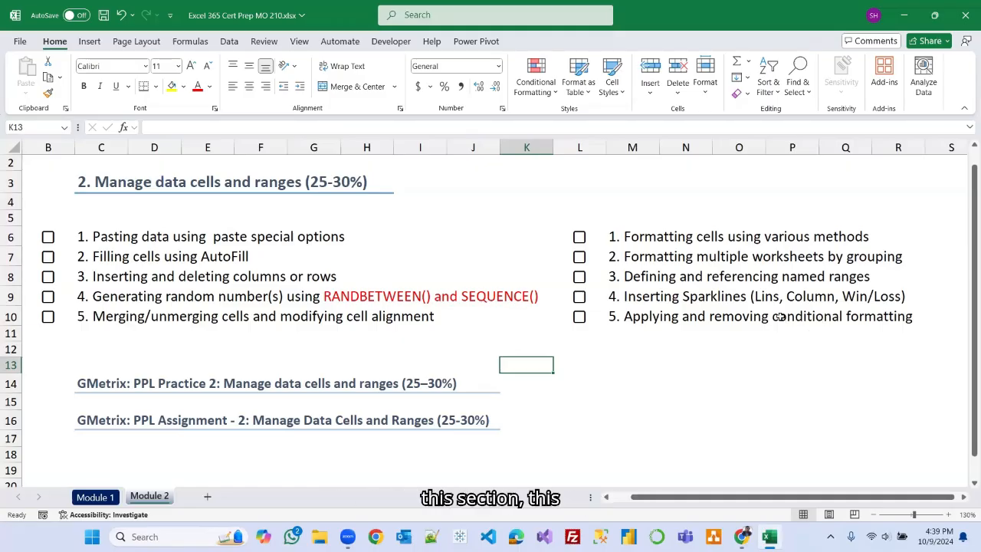
# Color the word "Sparklines" in the Inserting Sparklines topic (cell M9) red.
pyautogui.click(651, 300)
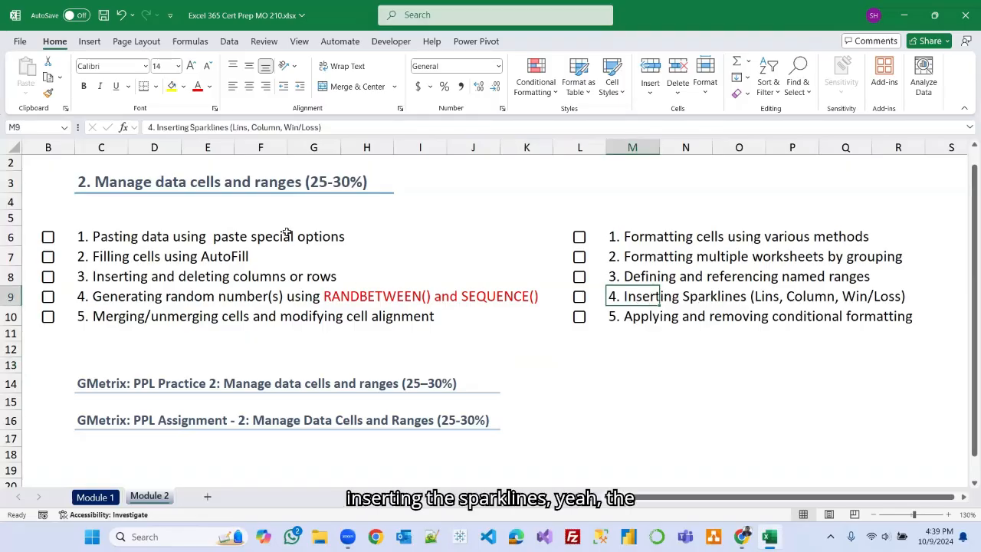
pyautogui.doubleClick(207, 126)
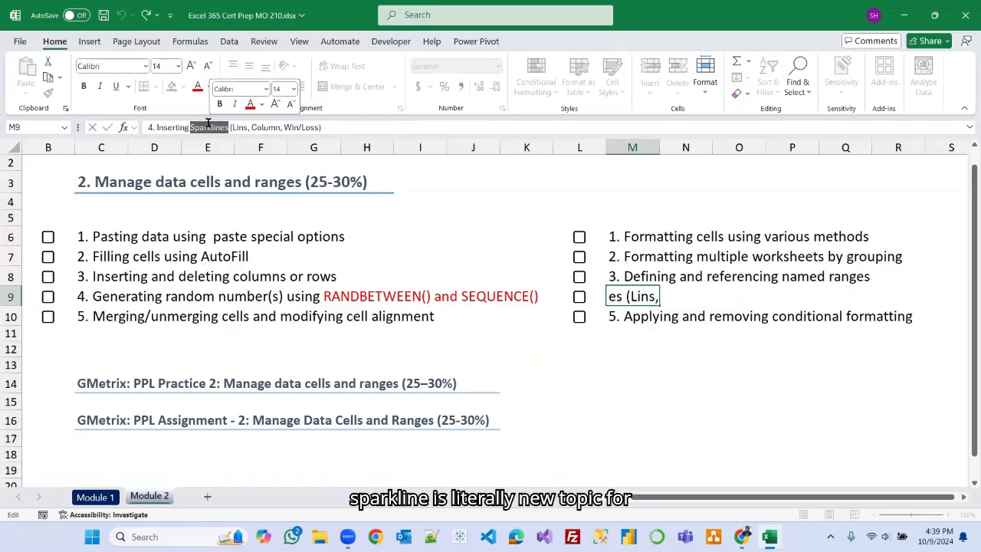
pyautogui.click(198, 85)
pyautogui.click(692, 383)
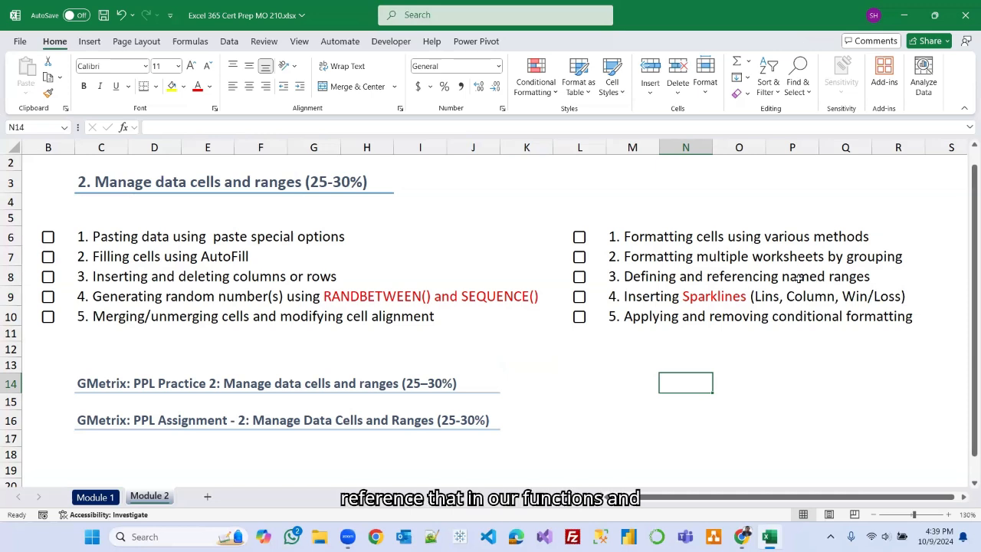
# Color the words "named ranges" in the Defining and referencing topic (cell M8) red.
pyautogui.click(628, 277)
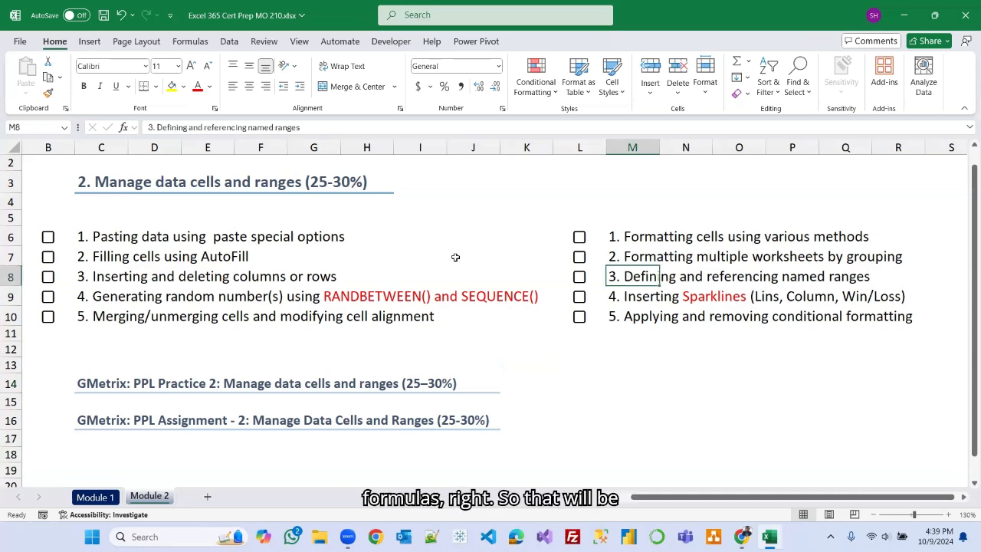
pyautogui.click(247, 129)
pyautogui.moveTo(247, 129); pyautogui.dragTo(318, 129)
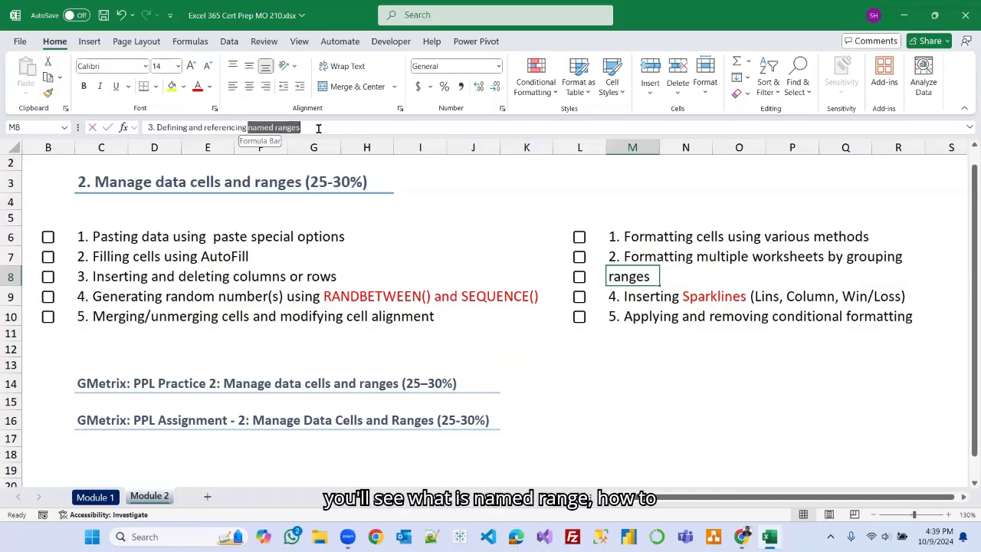
pyautogui.click(197, 86)
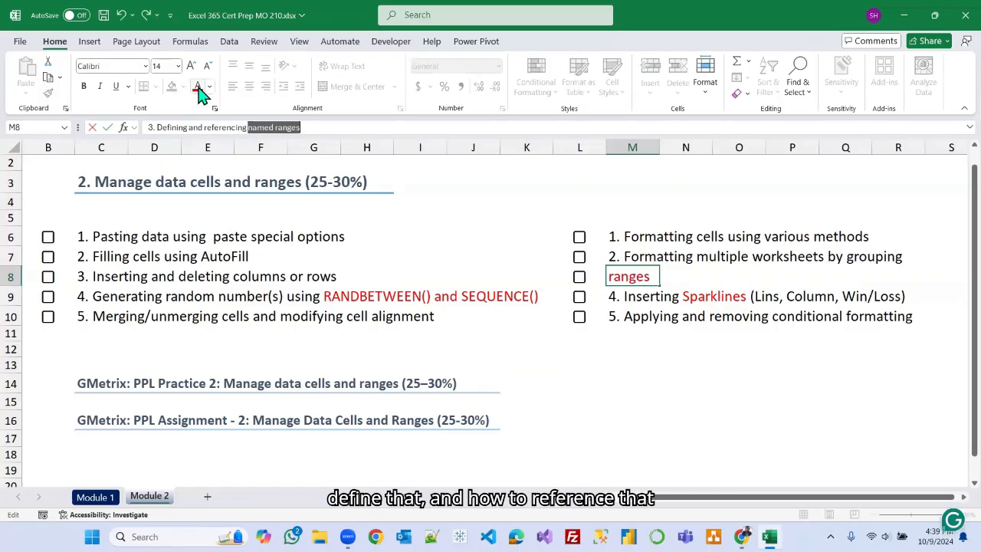
pyautogui.click(574, 357)
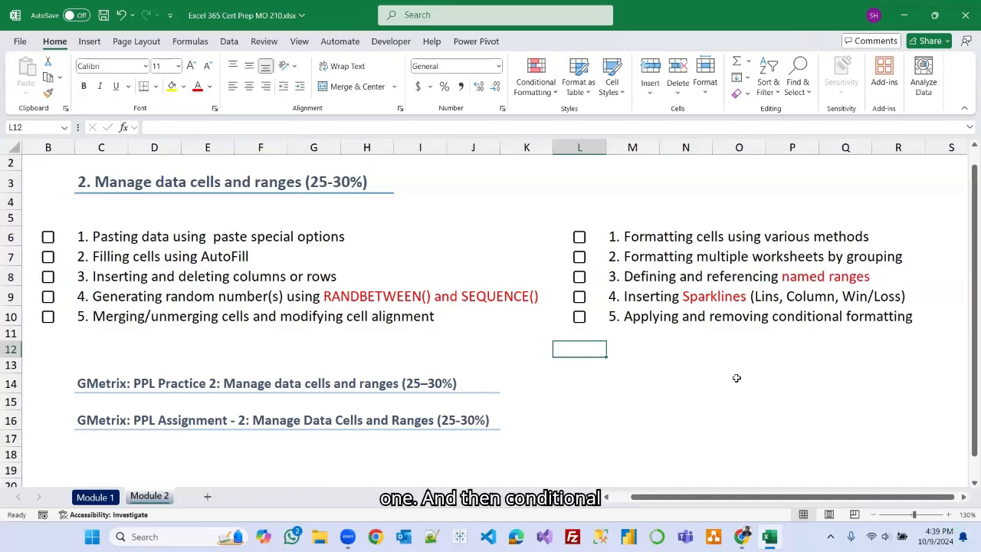
# Color the words "conditional formatting" in the Applying and removing topic (cell M10) red.
pyautogui.click(635, 318)
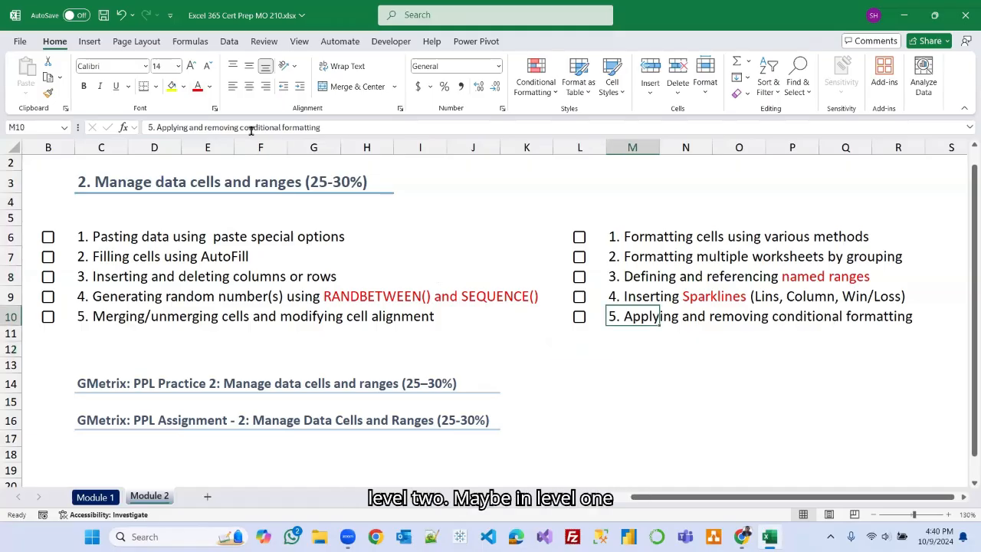
pyautogui.moveTo(240, 128); pyautogui.dragTo(320, 128)
pyautogui.click(197, 87)
pyautogui.click(604, 403)
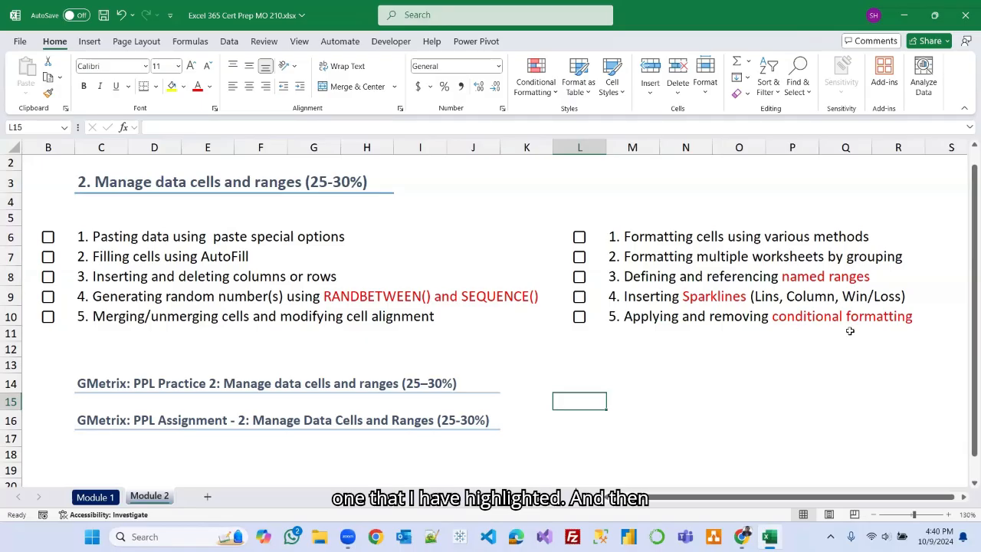
# Color the words "worksheets by grouping" in the Formatting multiple worksheets topic (cell M7) red.
pyautogui.click(648, 259)
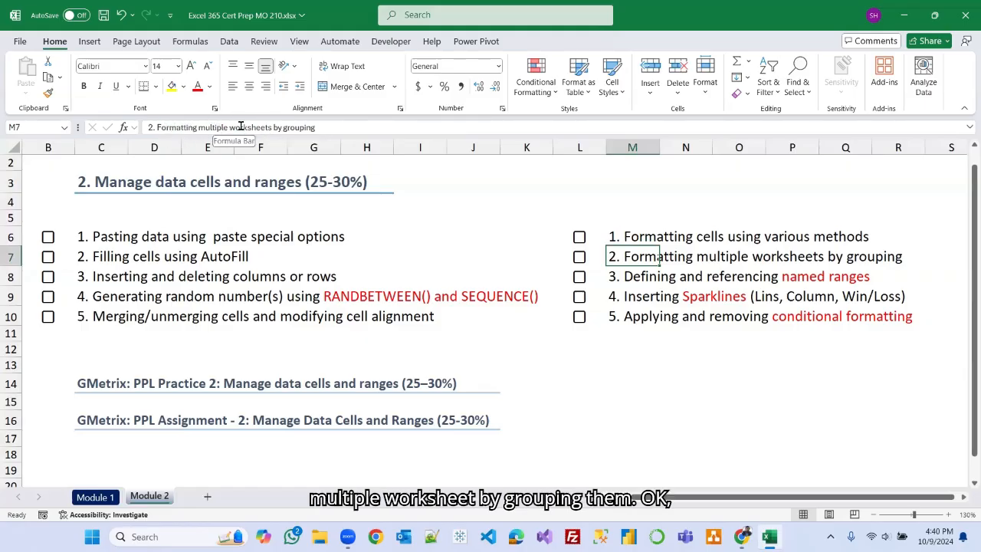
pyautogui.moveTo(229, 128); pyautogui.dragTo(315, 128)
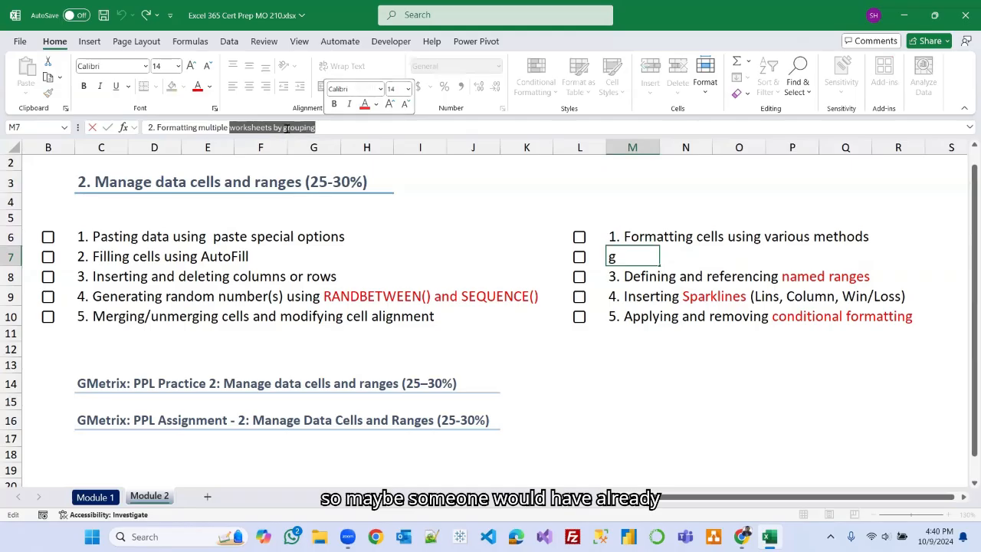
pyautogui.click(197, 90)
pyautogui.click(681, 438)
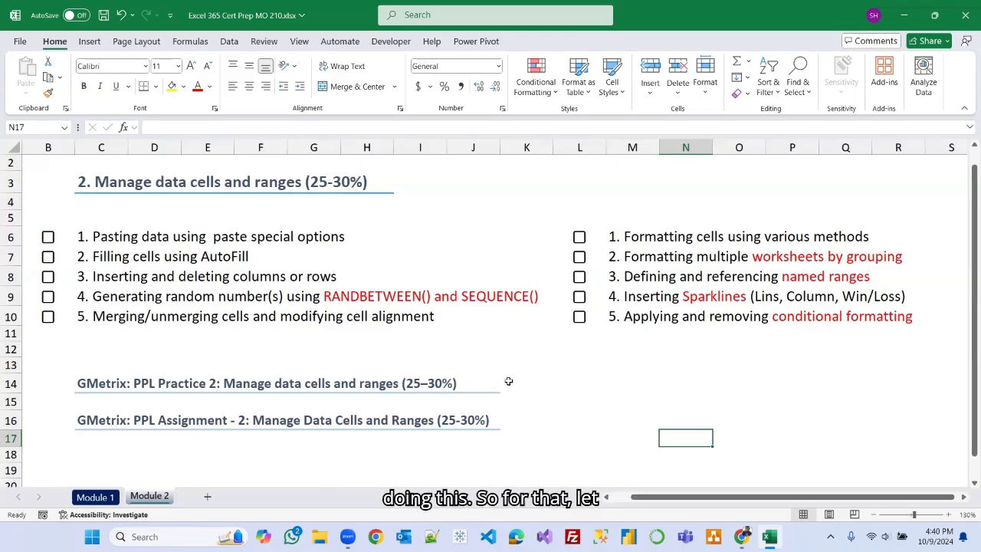
# Add a new worksheet and rename it PROJECT 1.
pyautogui.click(207, 499)
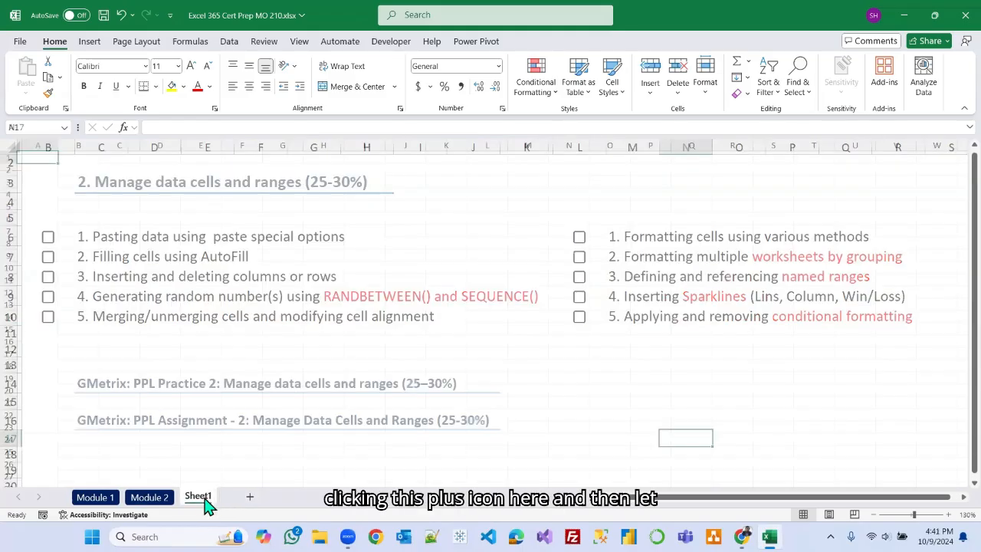
pyautogui.doubleClick(198, 497)
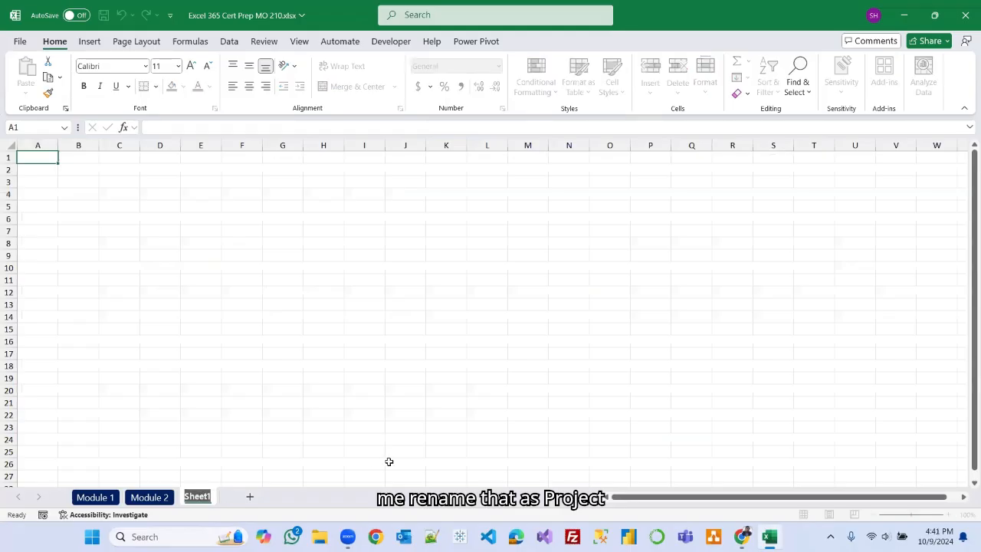
pyautogui.write('PROJ')
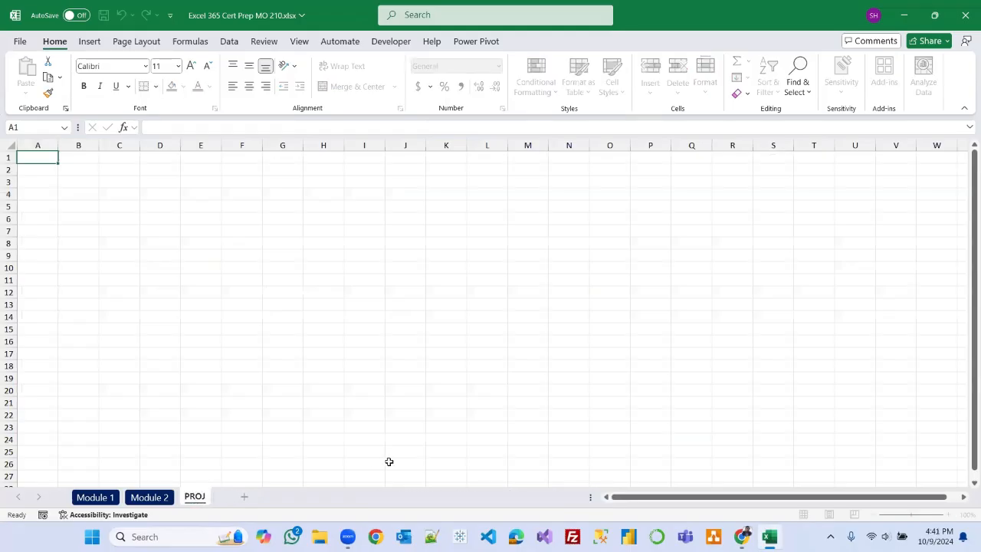
pyautogui.write('ECT 1')
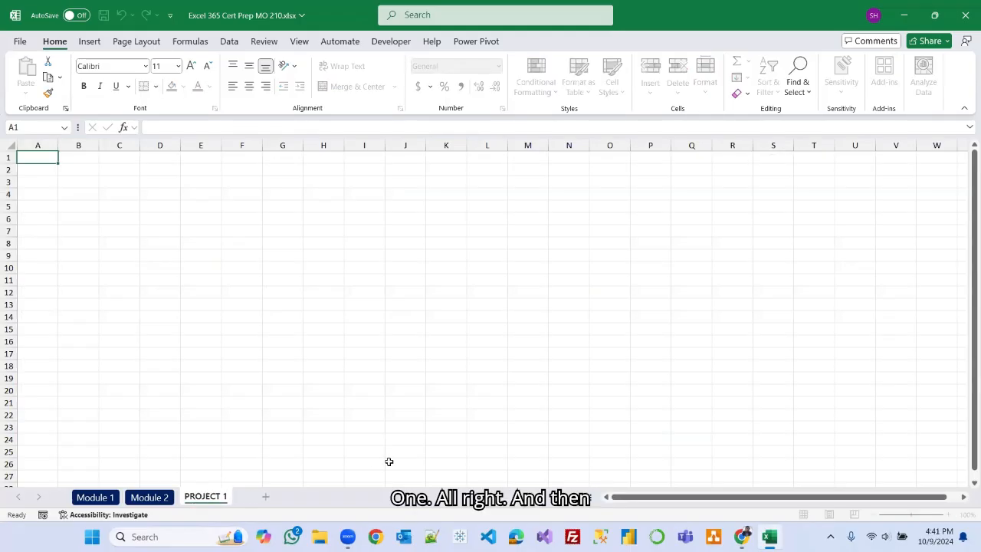
pyautogui.click(390, 461)
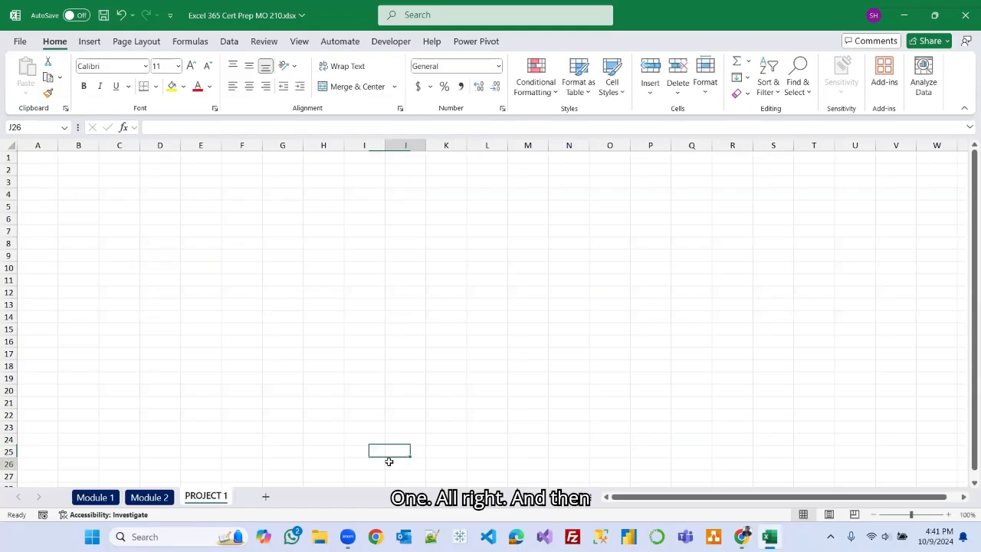
# Set the PROJECT 1 sheet tab color to Orange, Accent 2.
pyautogui.rightClick(214, 496)
pyautogui.moveTo(289, 406)
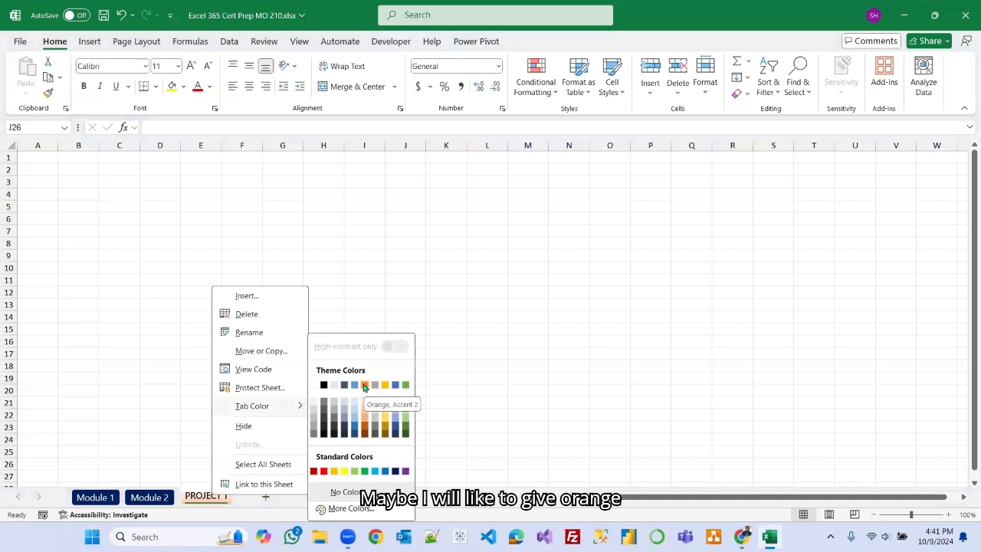
pyautogui.click(364, 385)
pyautogui.click(339, 425)
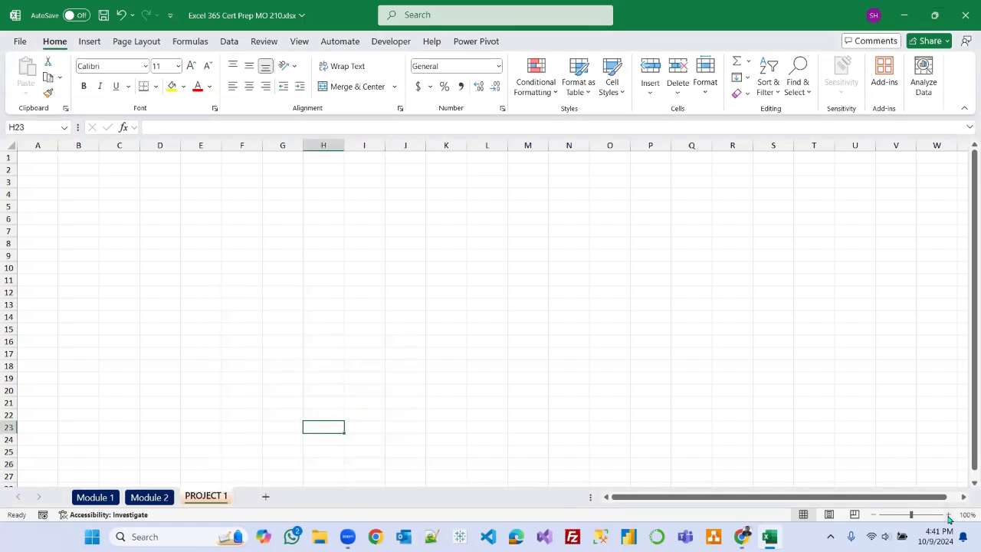
# Enter the column header Name in cell A1 of the new sheet.
pyautogui.click(952, 514)
pyautogui.click(951, 514)
pyautogui.click(951, 514)
pyautogui.click(951, 514)
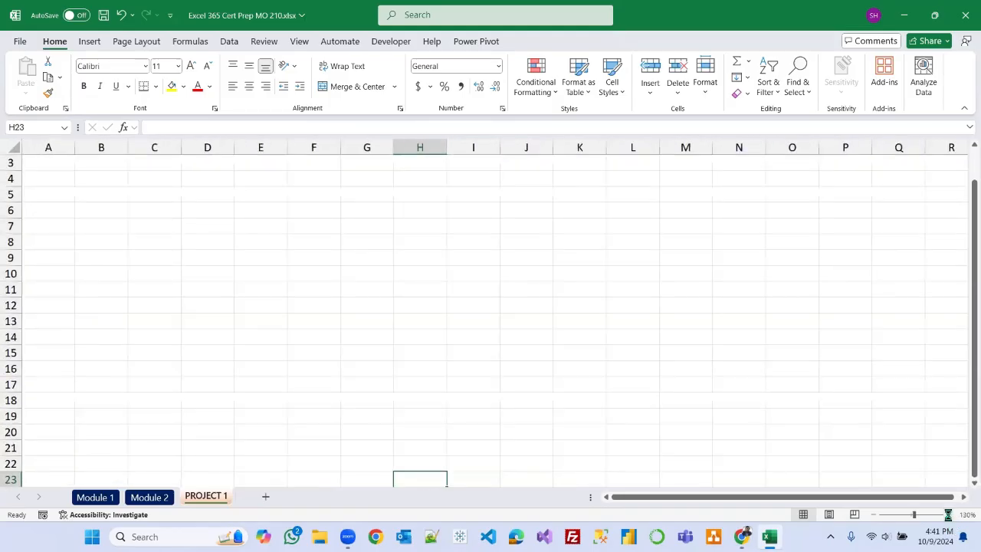
pyautogui.click(951, 514)
pyautogui.click(951, 515)
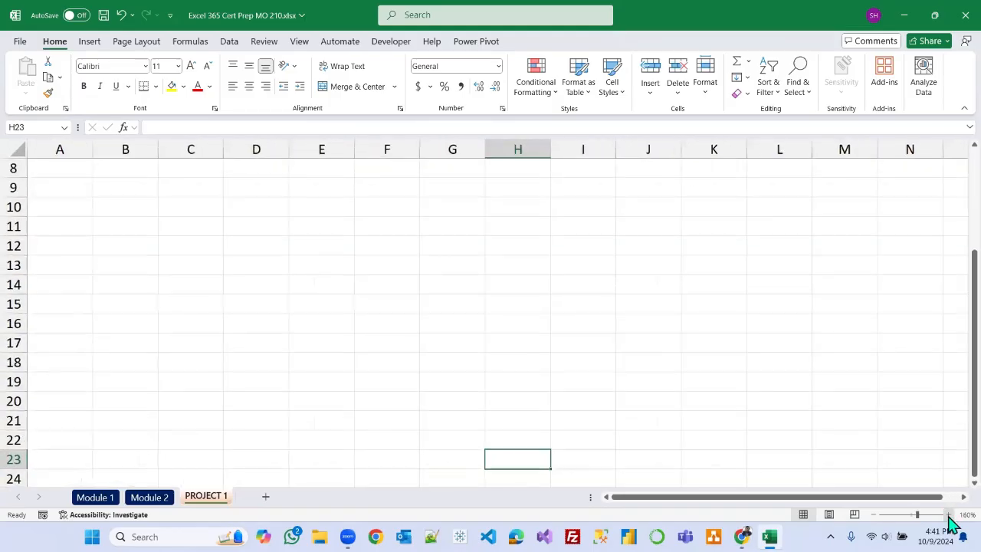
pyautogui.click(951, 515)
pyautogui.click(951, 514)
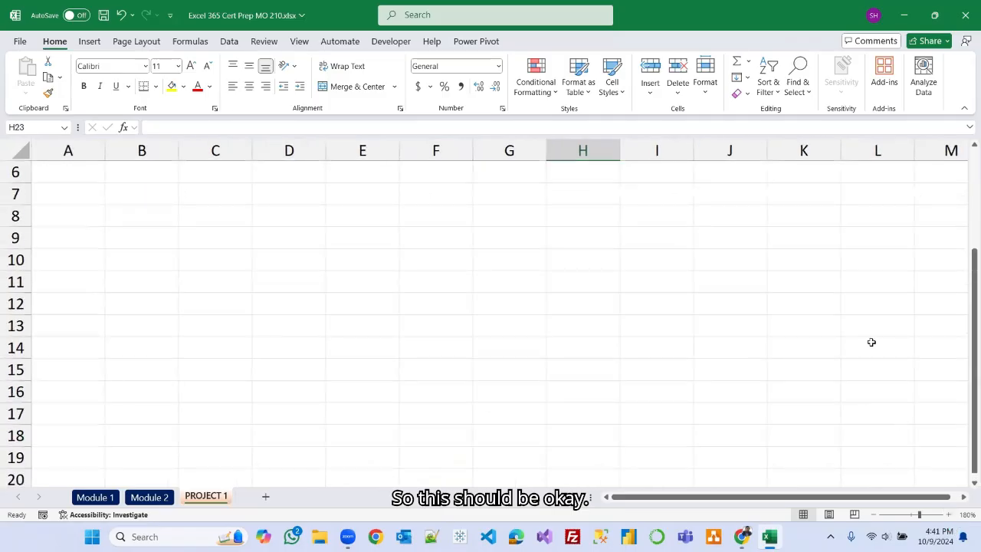
pyautogui.scroll(3, 869, 341)
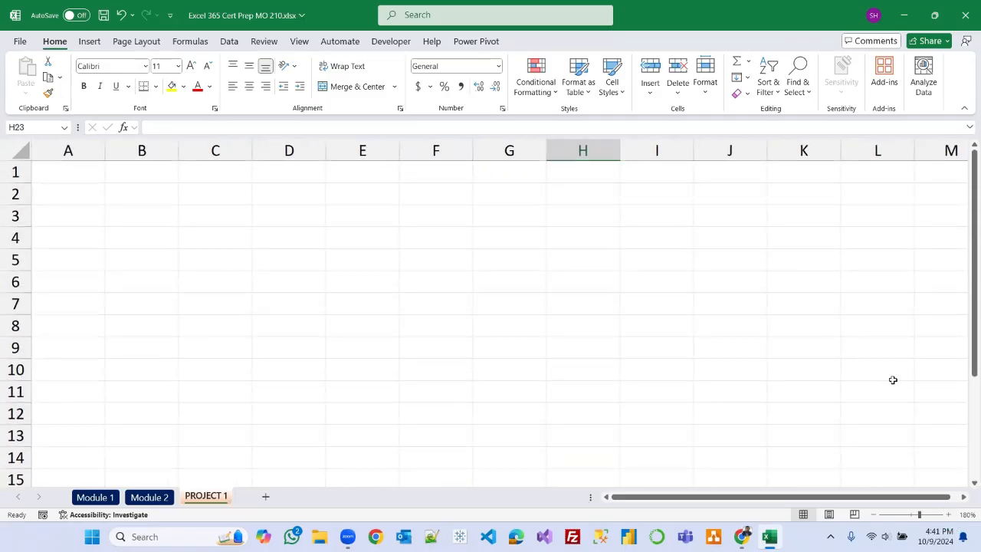
pyautogui.click(875, 515)
pyautogui.click(875, 515)
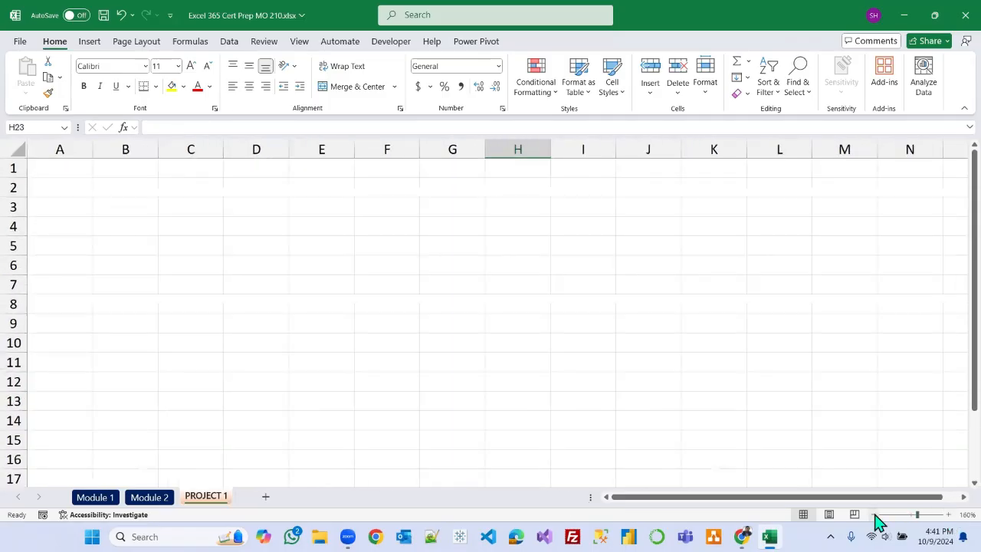
pyautogui.click(74, 169)
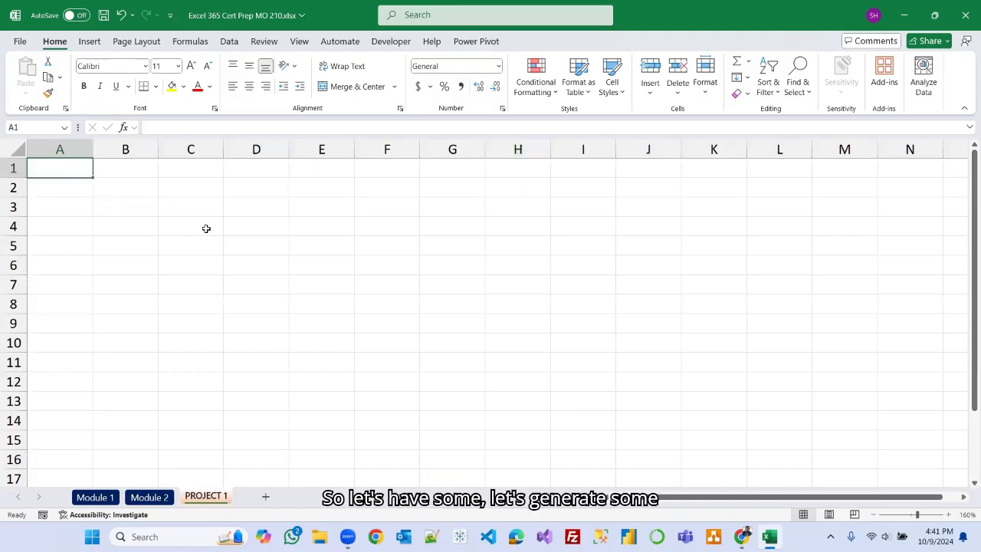
pyautogui.write('Name')
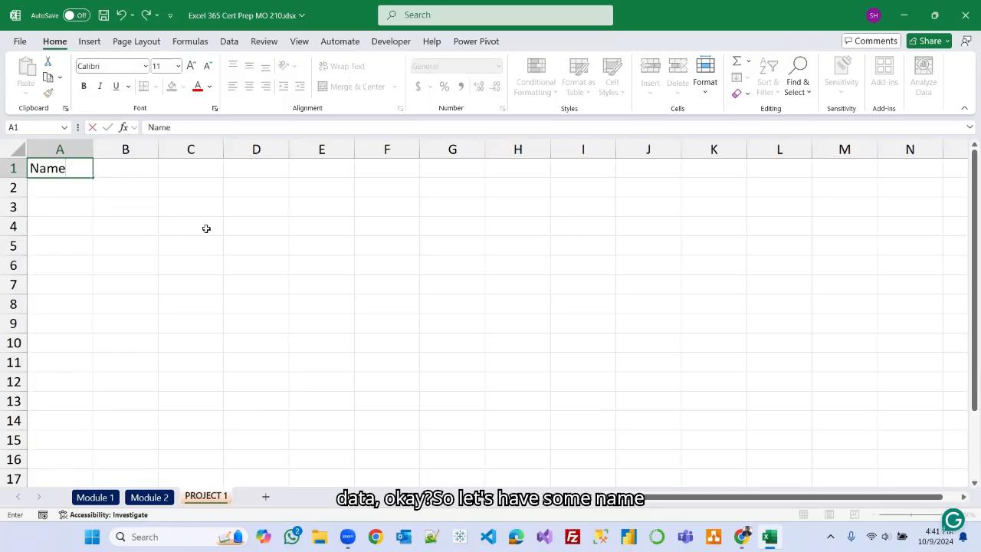
# Enter Jan in cell B1 and AutoFill it across to D1 to add Feb and Mar.
pyautogui.click(138, 167)
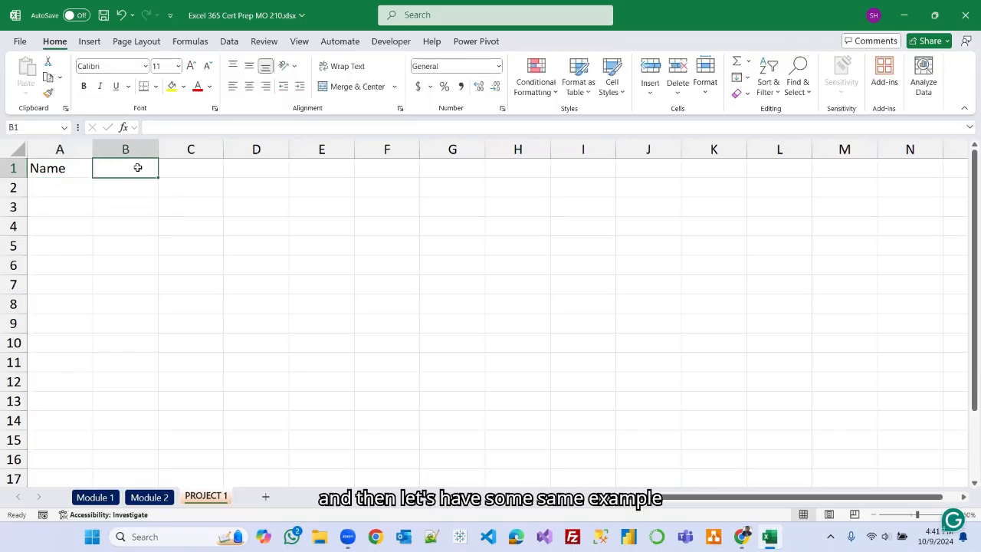
pyautogui.write('Jan')
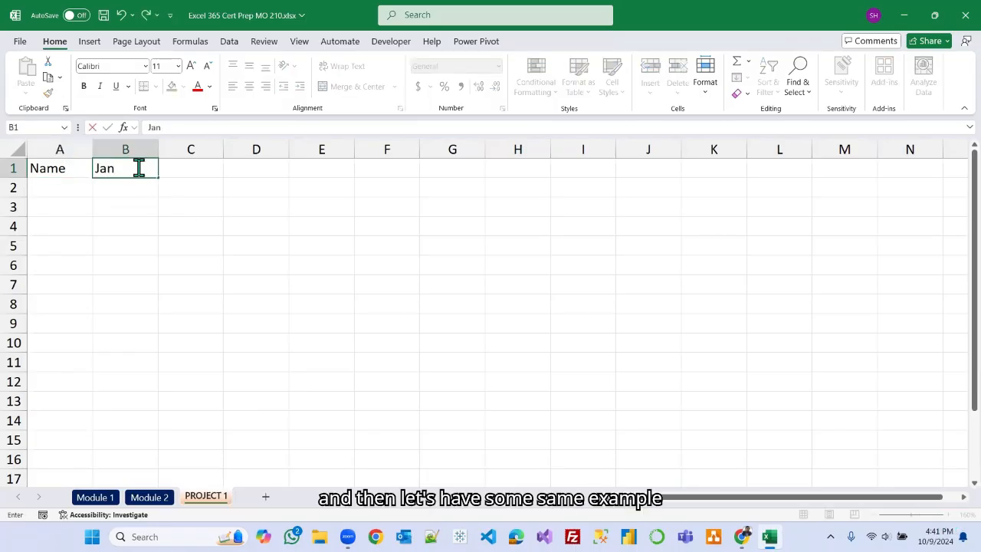
pyautogui.click(189, 221)
pyautogui.click(131, 170)
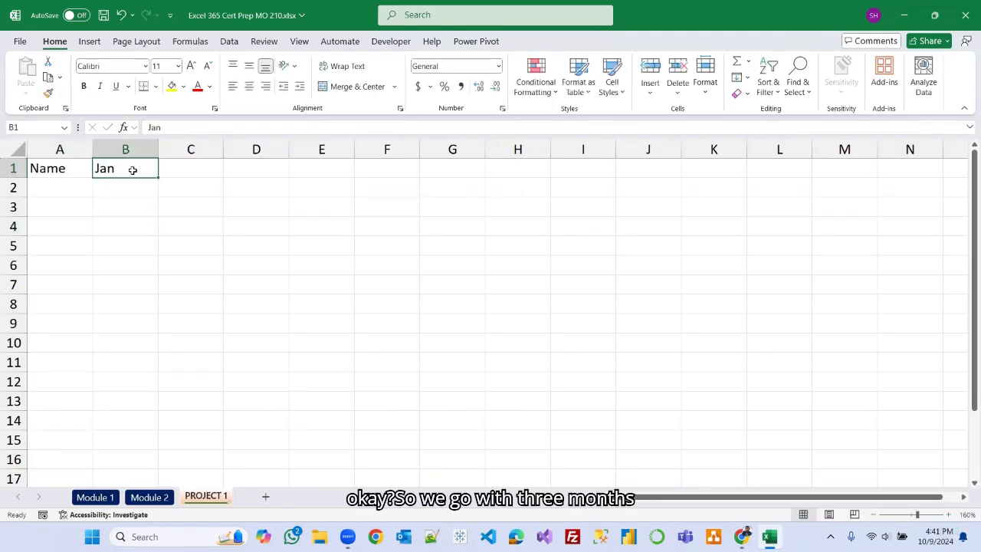
pyautogui.moveTo(157, 177); pyautogui.dragTo(268, 186)
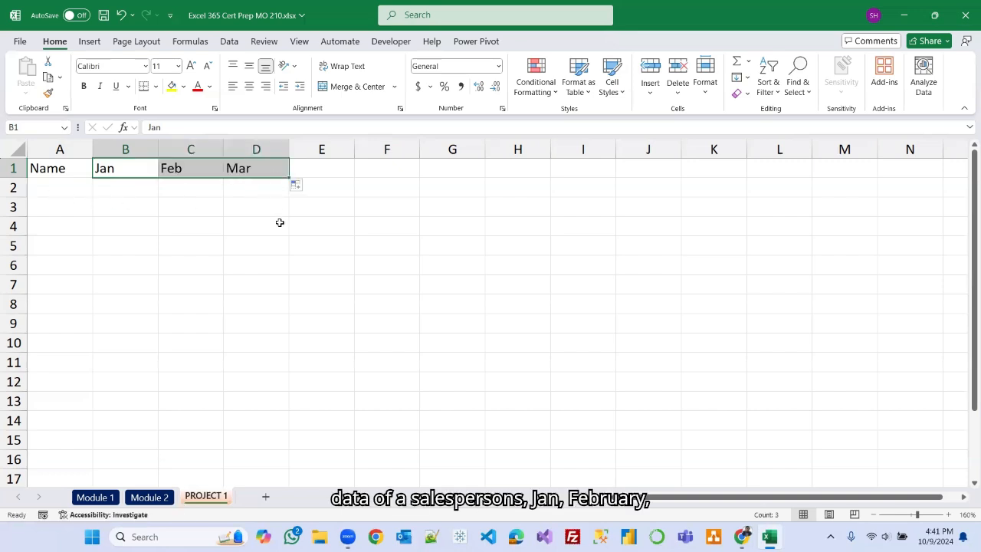
pyautogui.click(62, 191)
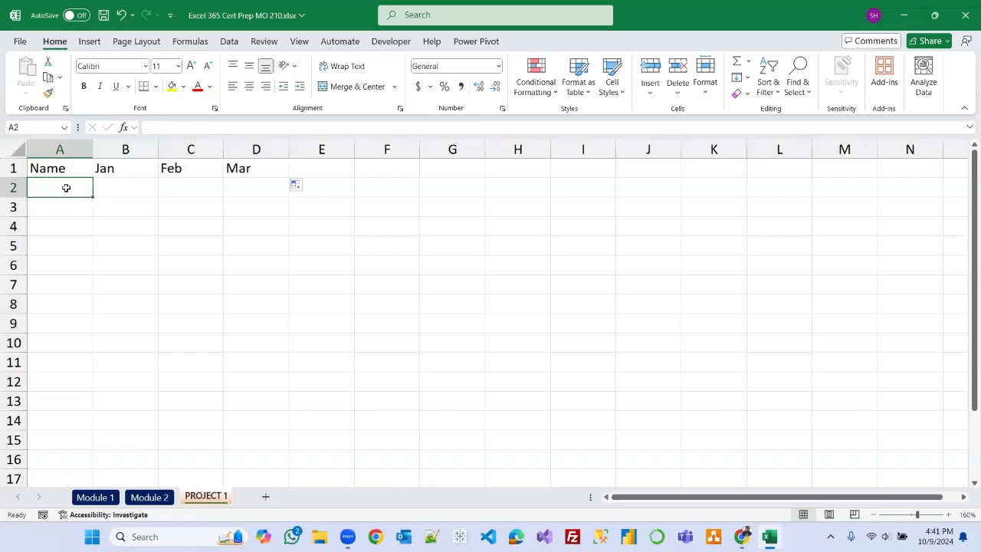
# Enter Alba in A2 and AutoFill it down to A16 to fill in the salesperson name list.
pyautogui.write('Alba')
pyautogui.click(118, 215)
pyautogui.click(66, 189)
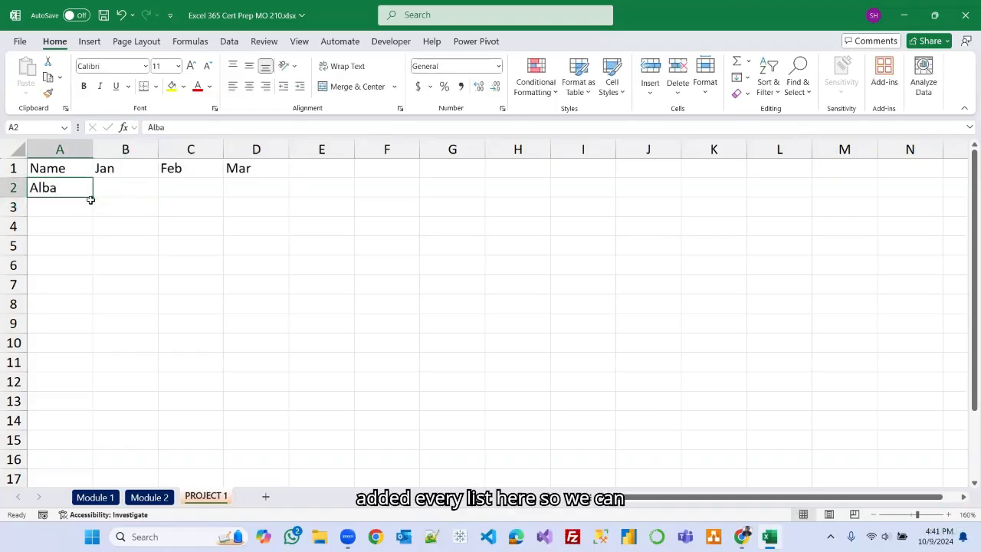
pyautogui.moveTo(91, 199); pyautogui.dragTo(84, 462)
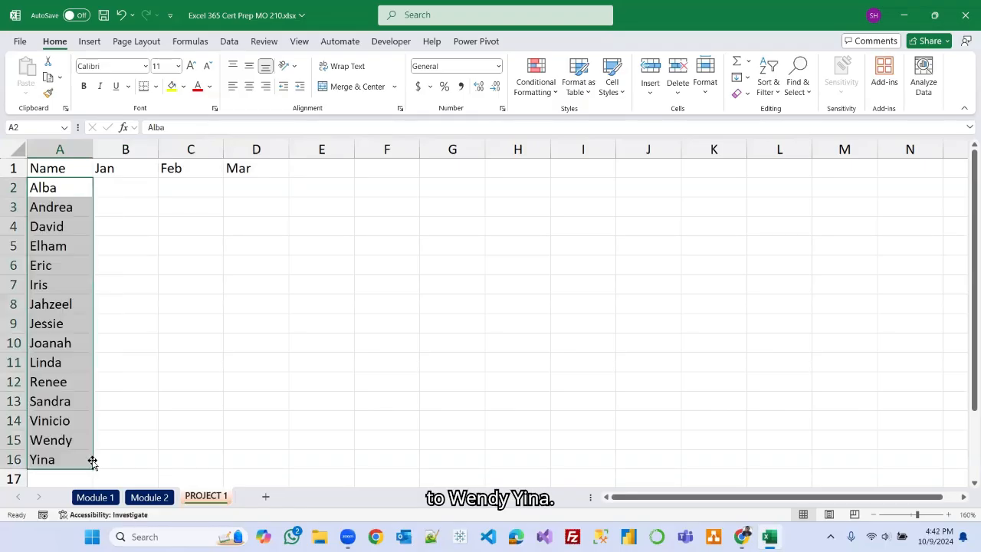
pyautogui.click(313, 345)
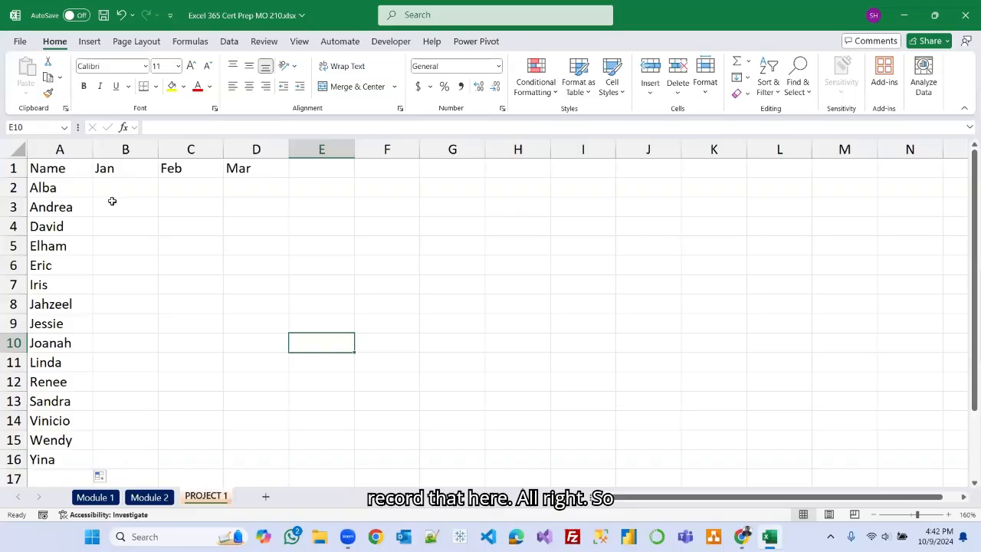
# Check the Module 2 topic list, then return to the PROJECT 1 sheet.
pyautogui.click(149, 498)
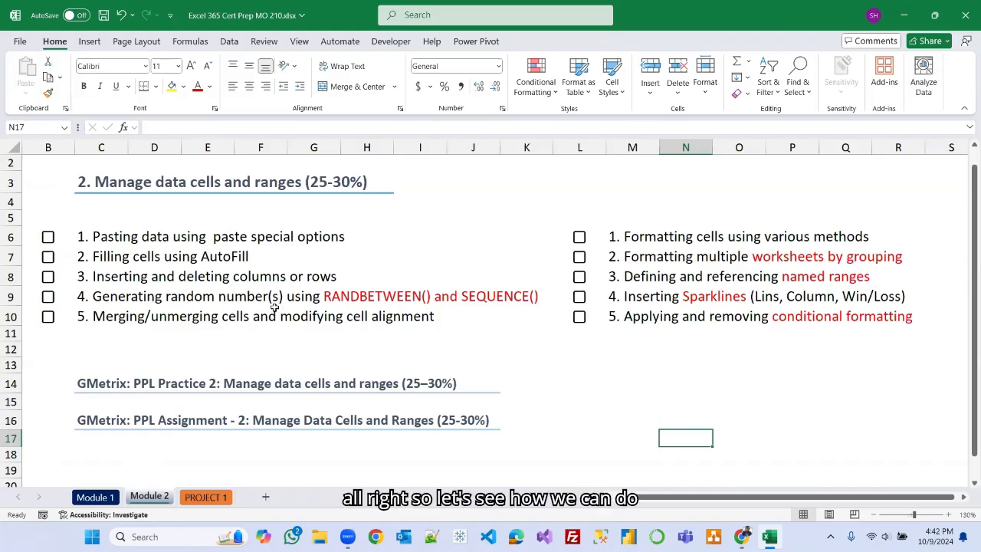
pyautogui.click(206, 498)
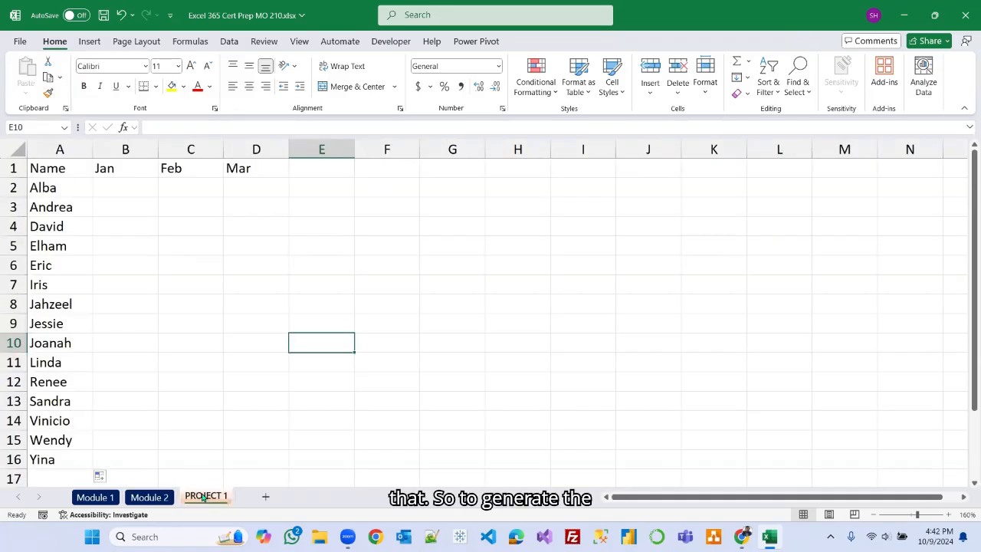
pyautogui.click(143, 188)
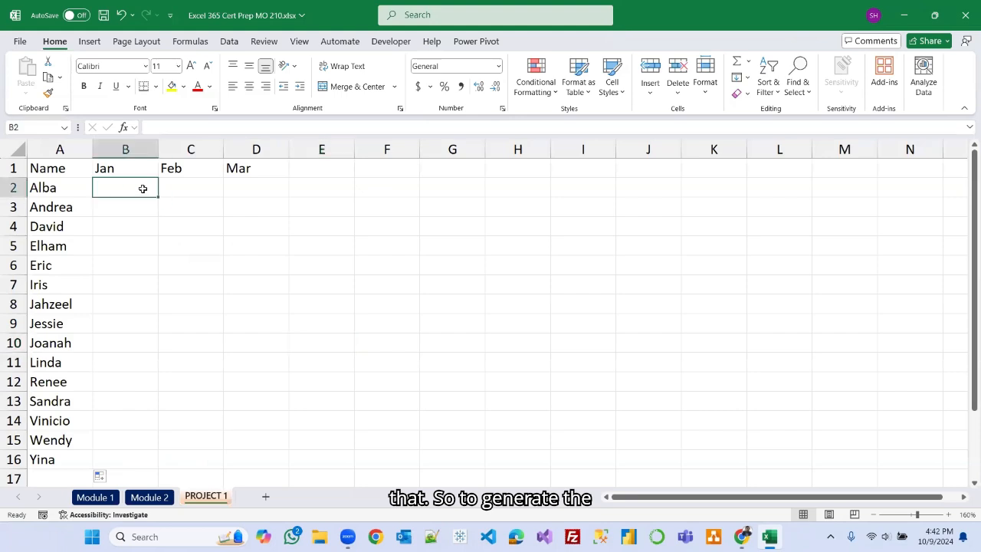
# Draw a rectangle shape about 3.08 in wide and 2.76 in tall over columns J to N beside the data.
pyautogui.click(90, 42)
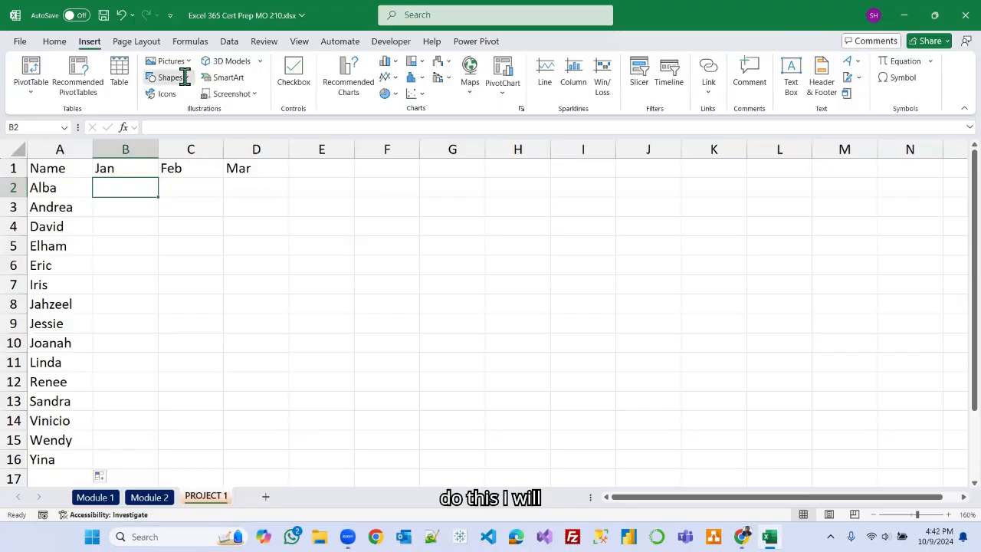
pyautogui.click(183, 77)
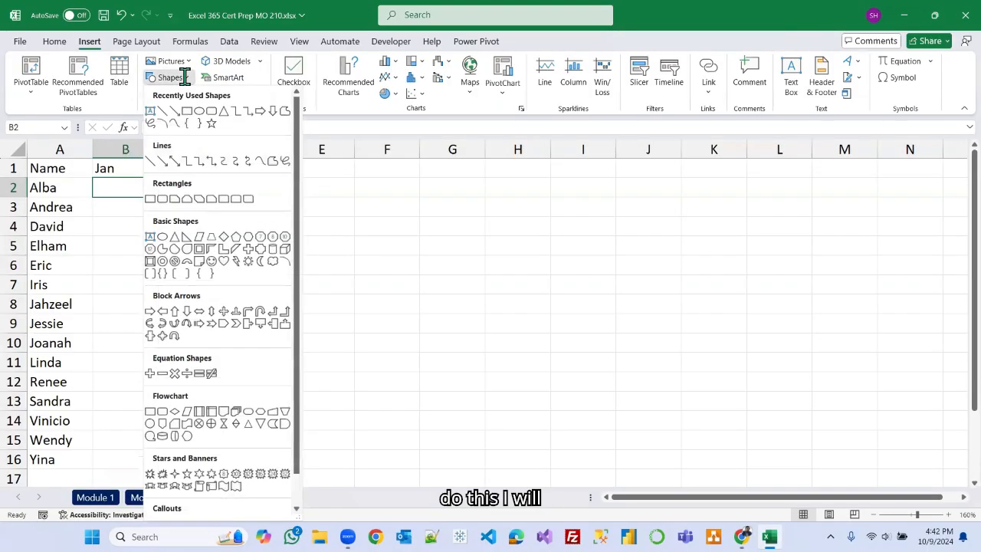
pyautogui.click(154, 199)
pyautogui.moveTo(618, 181); pyautogui.dragTo(921, 452)
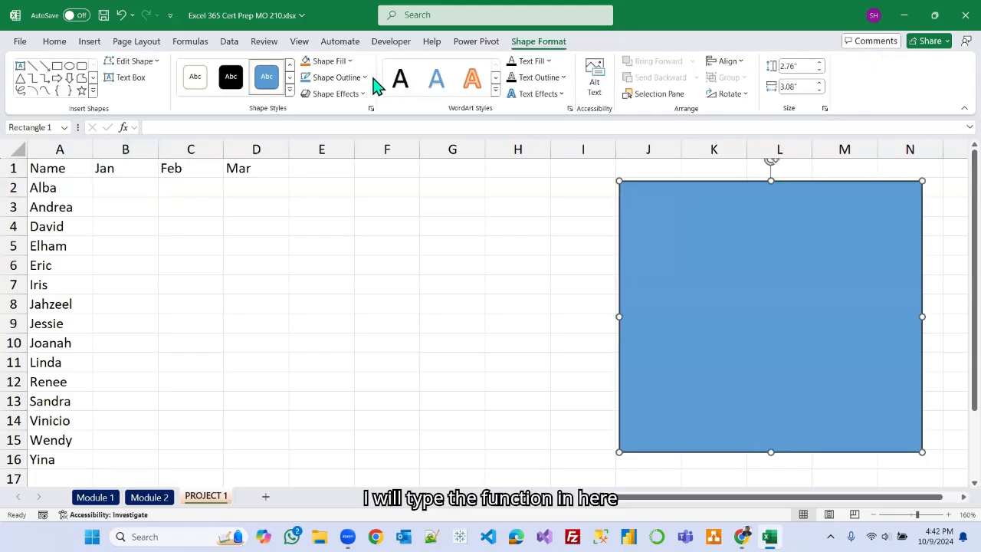
# Give the rectangle a white fill and a sketched curved outline.
pyautogui.click(350, 63)
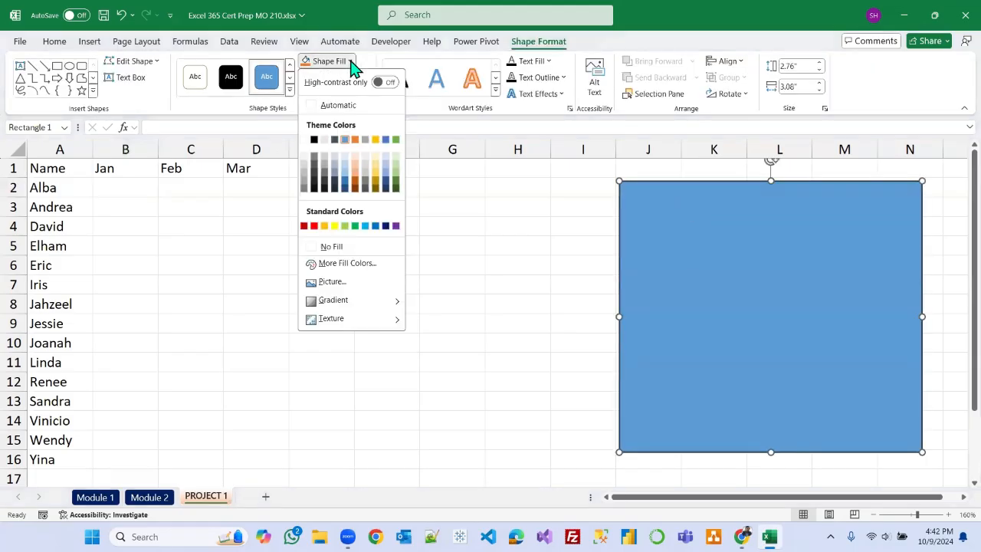
pyautogui.click(303, 140)
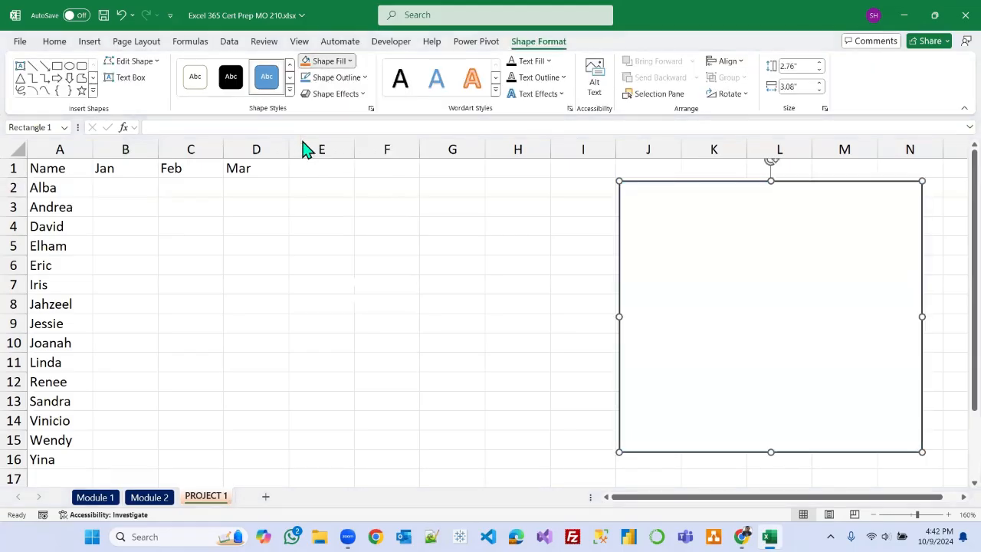
pyautogui.click(360, 79)
pyautogui.moveTo(361, 316)
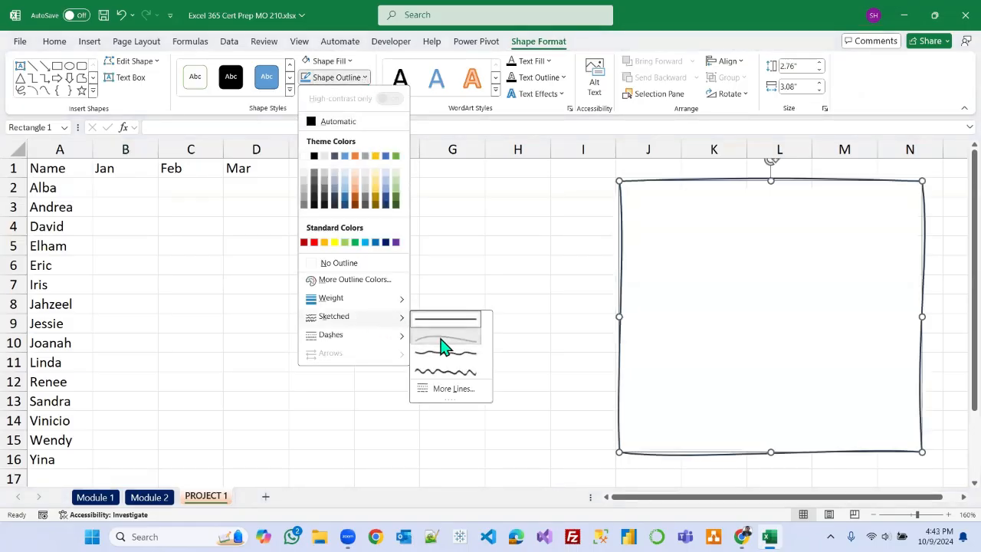
pyautogui.click(439, 342)
pyautogui.click(653, 203)
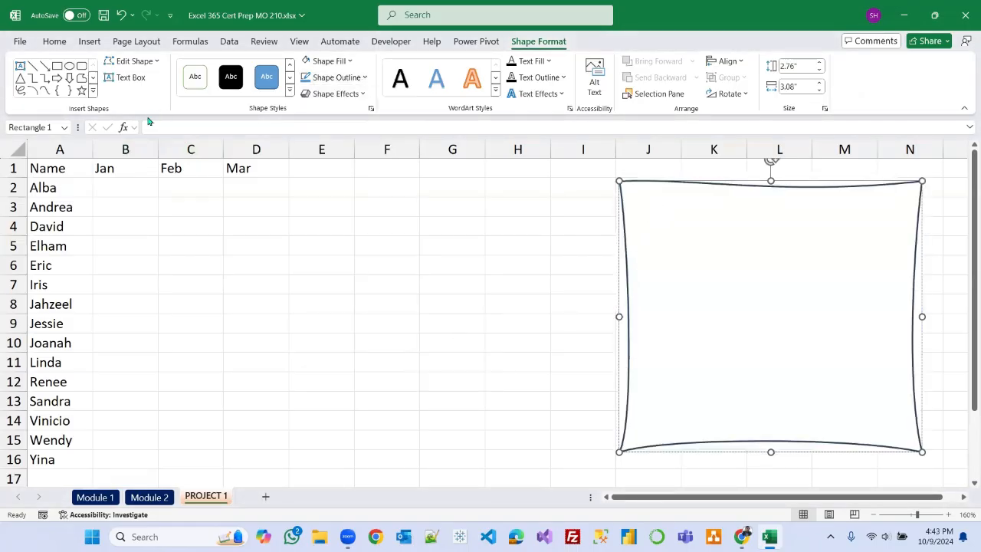
# Set the rectangle's font color and increase its font size to 12.
pyautogui.click(58, 43)
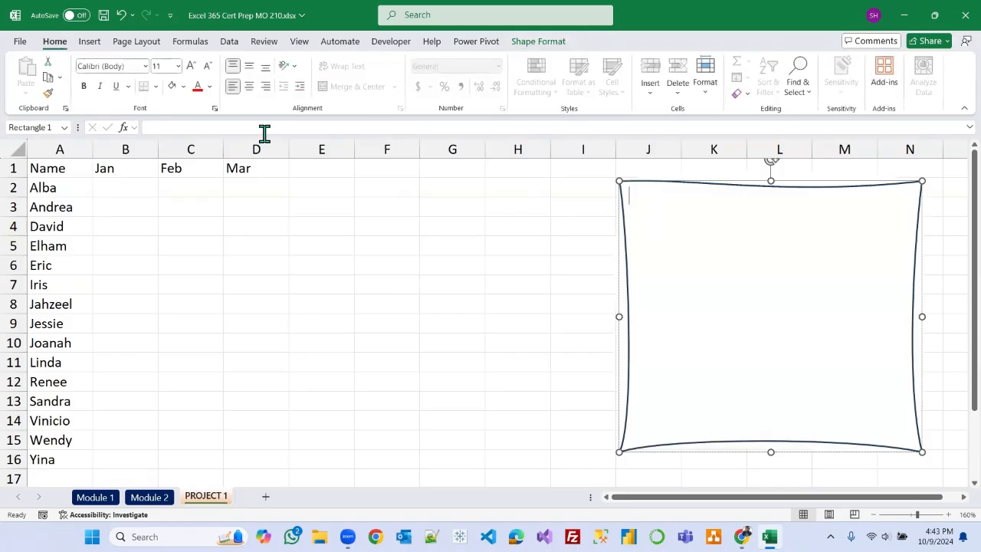
pyautogui.click(209, 87)
pyautogui.click(218, 134)
pyautogui.click(192, 67)
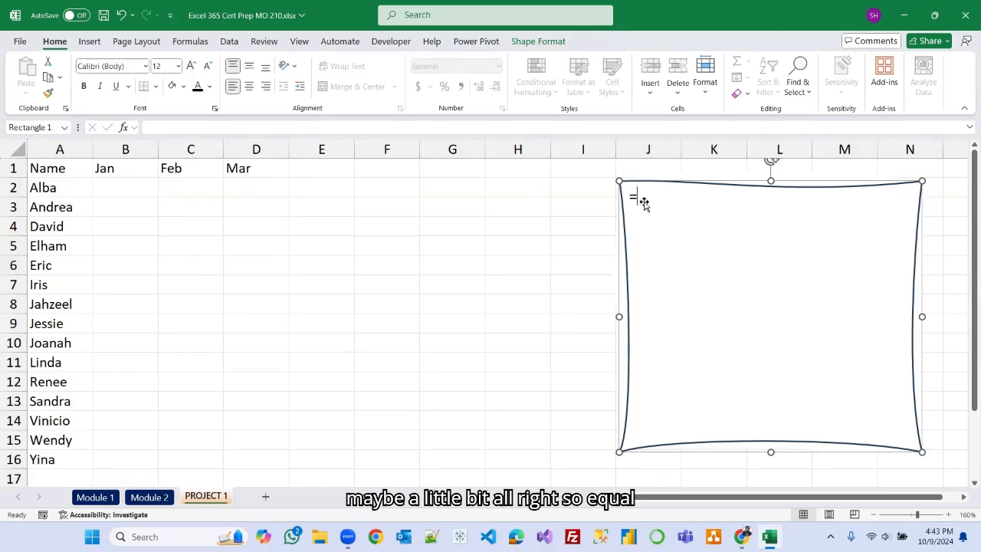
# Write the text =RANDBETWEEN(bottom,top) inside the rectangle as a syntax note.
pyautogui.write('R')
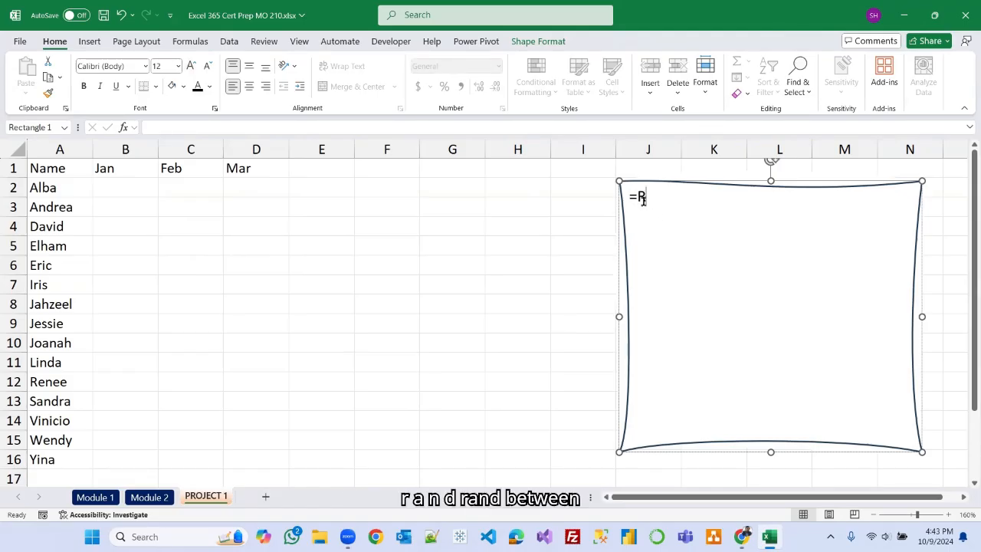
pyautogui.write('ANDB')
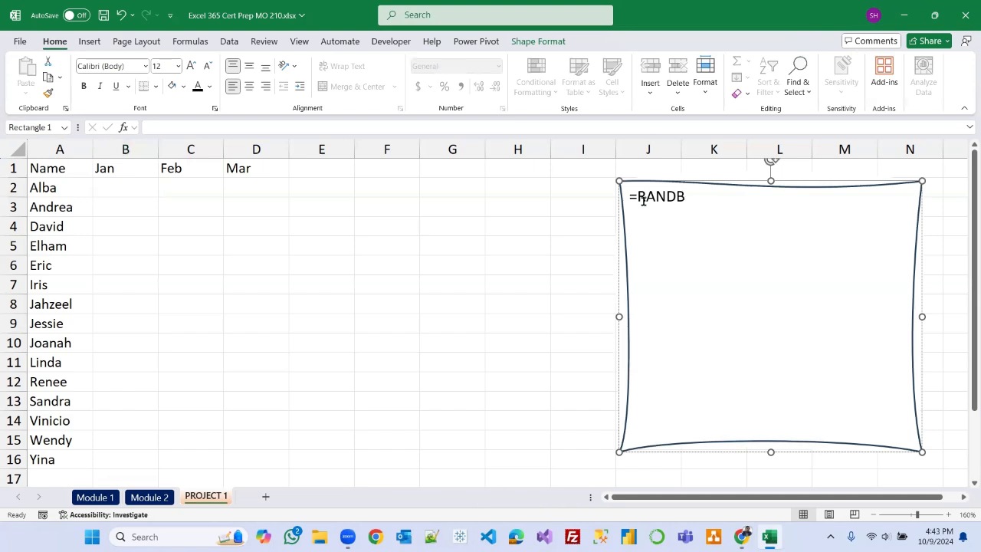
pyautogui.write('ETWEEN')
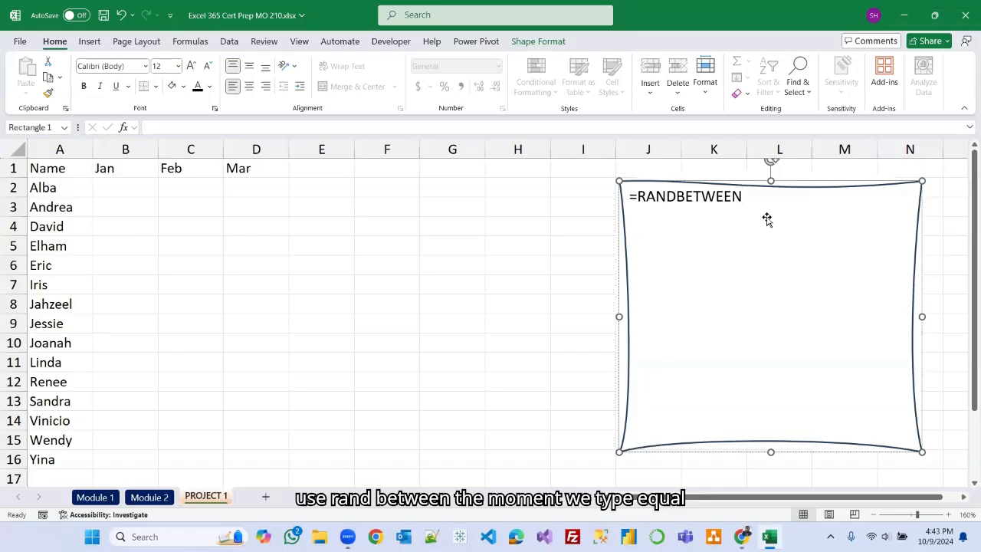
pyautogui.write('(')
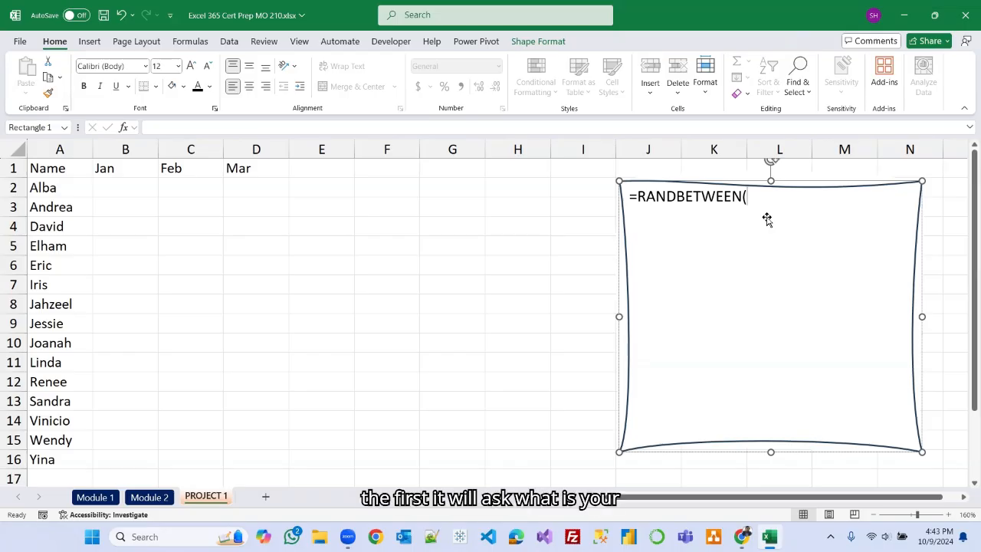
pyautogui.write('botto')
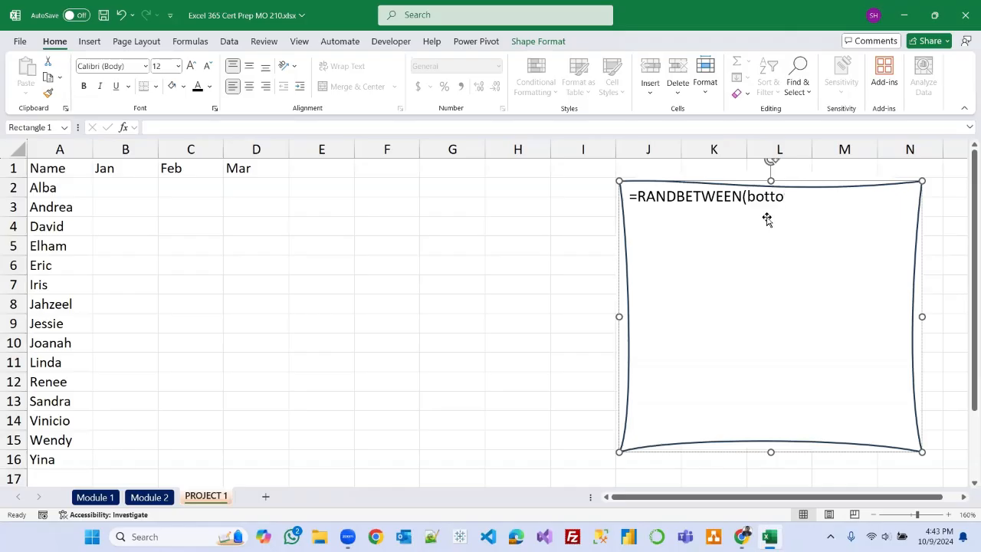
pyautogui.write('m,')
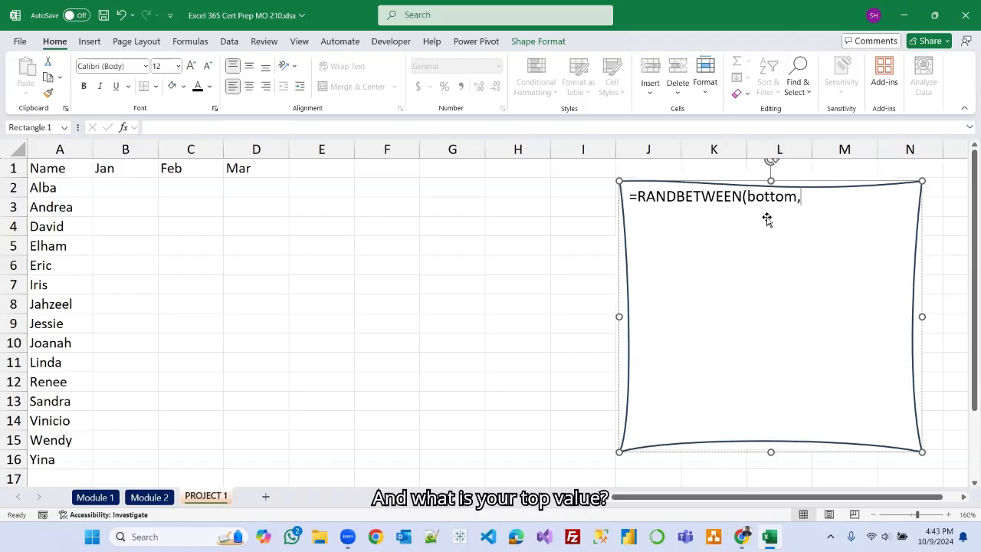
pyautogui.write('top')
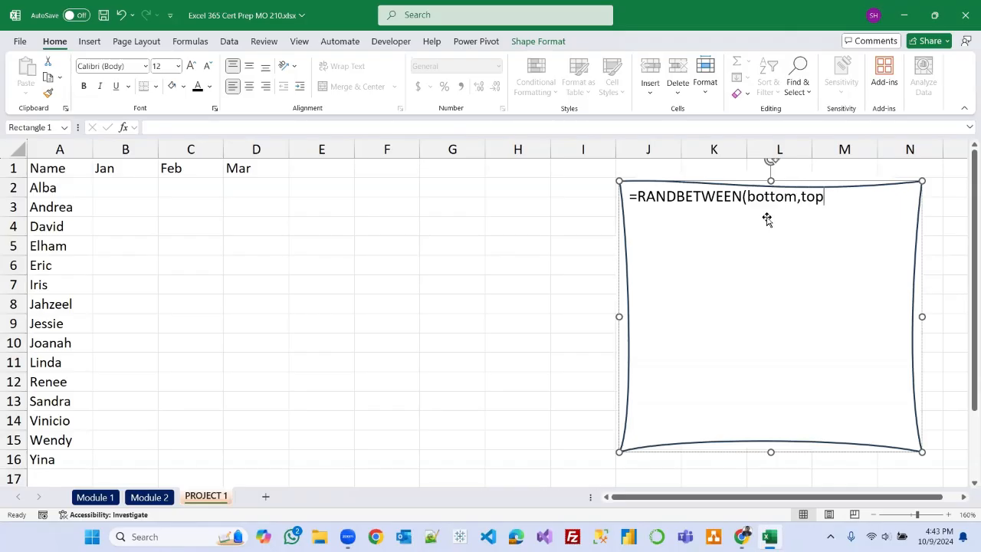
pyautogui.write(')')
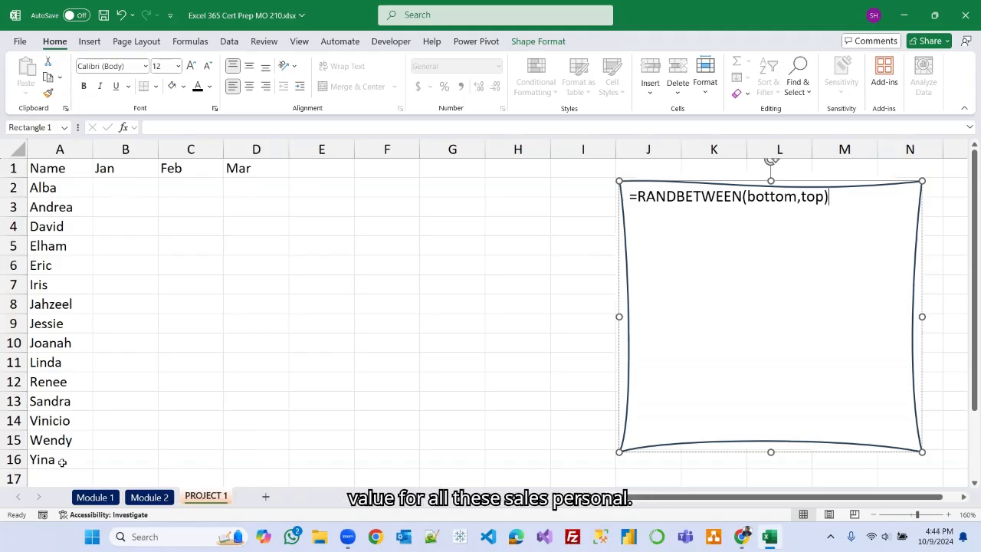
# Enter the formula =RANDBETWEEN(26000,96000) in B2 for Alba's January sales.
pyautogui.click(136, 187)
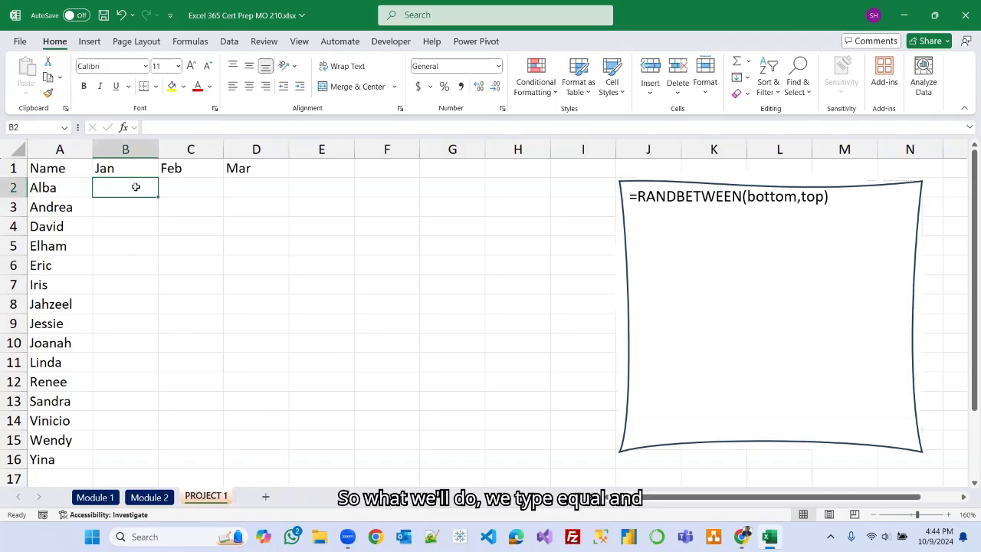
pyautogui.write('=')
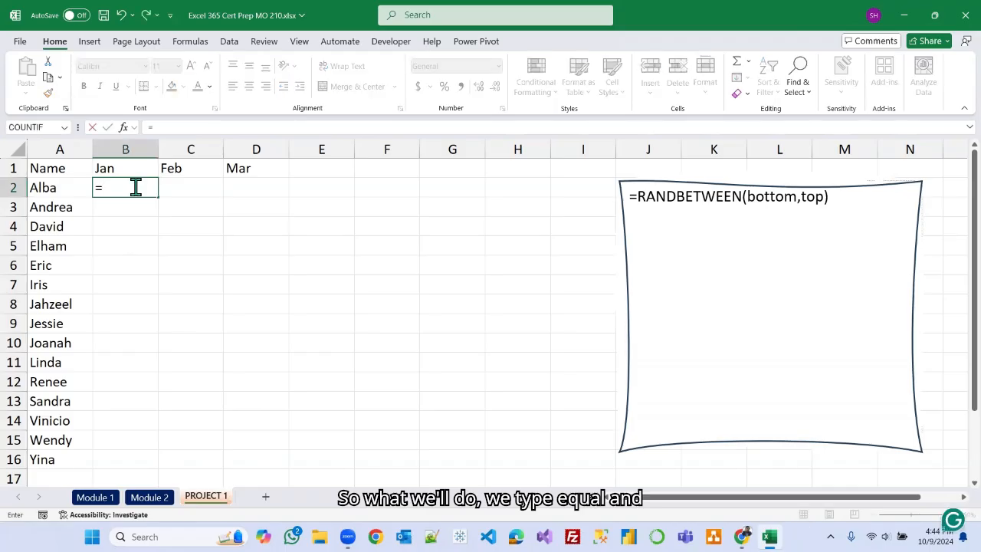
pyautogui.write('ran')
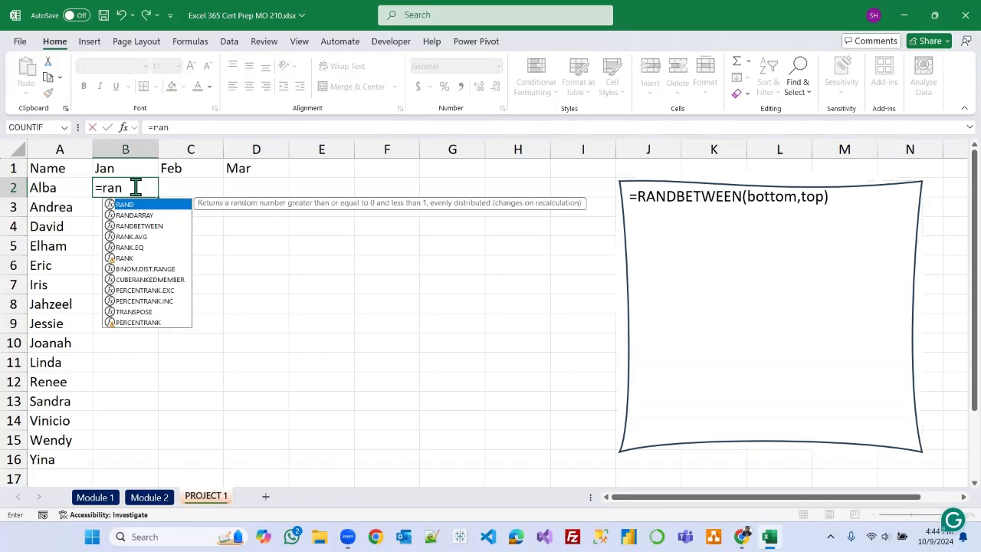
pyautogui.write('d')
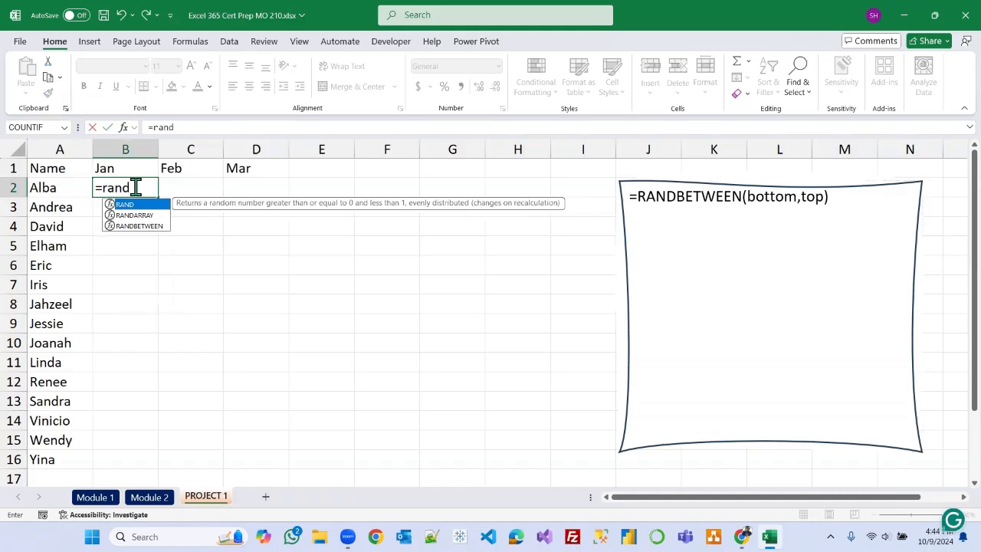
pyautogui.write('be')
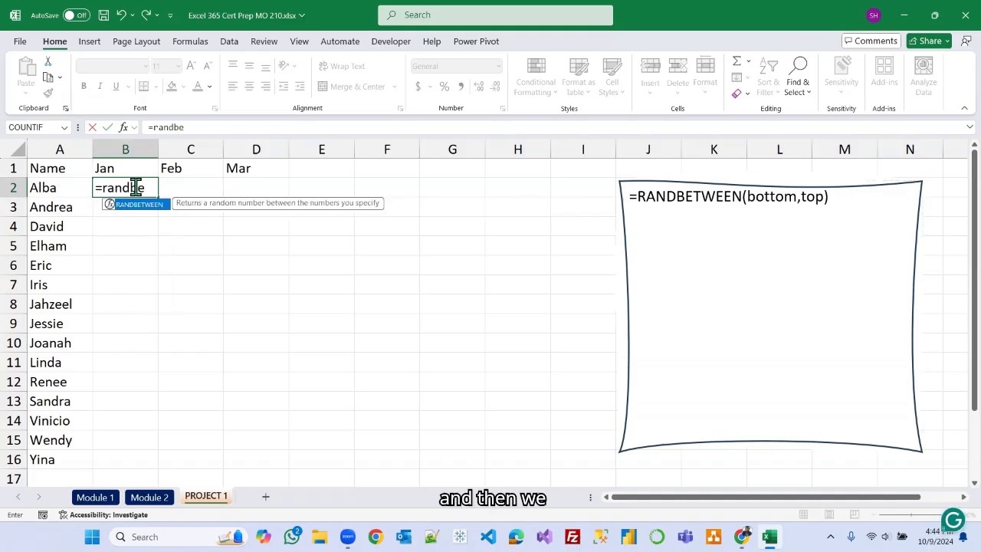
pyautogui.press('Tab')
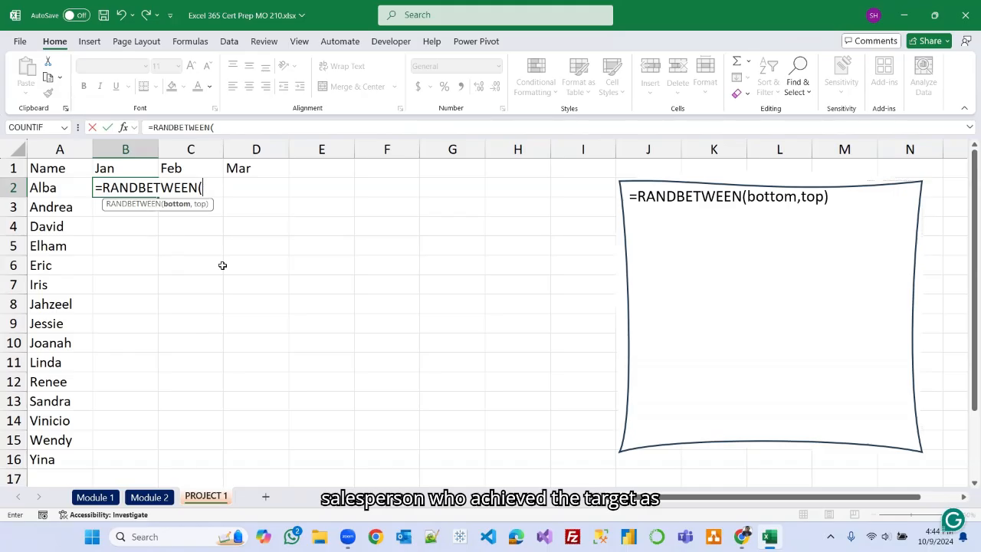
pyautogui.write('26000')
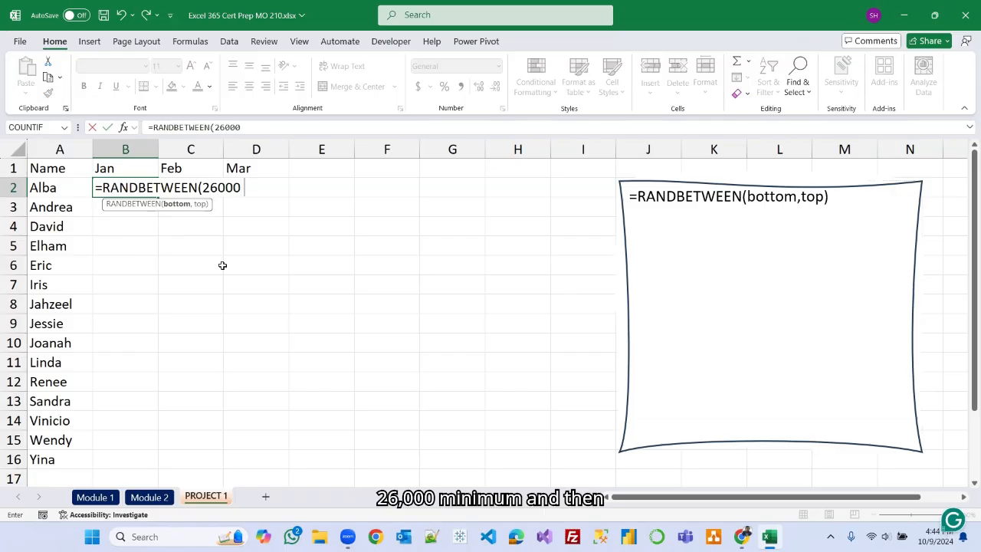
pyautogui.write(',96000')
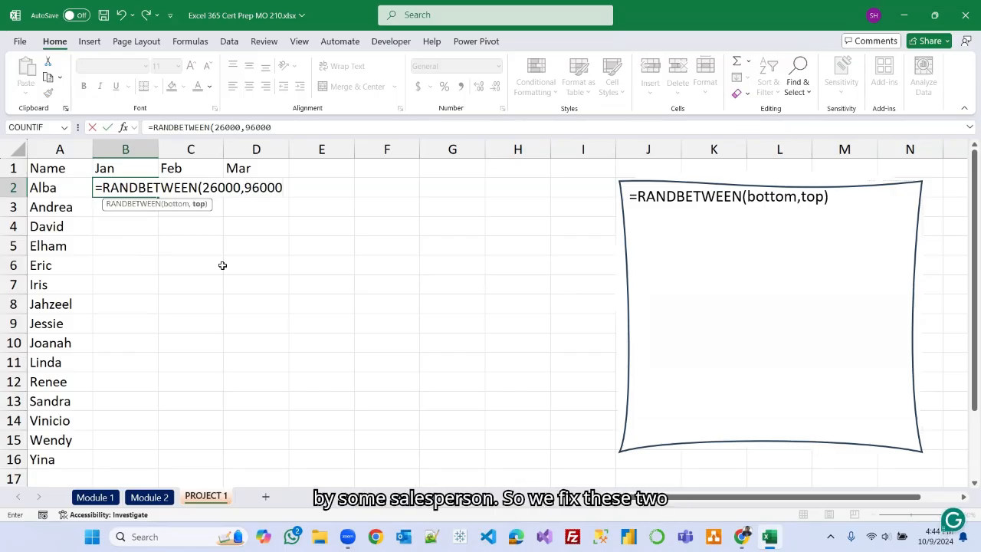
pyautogui.write(')')
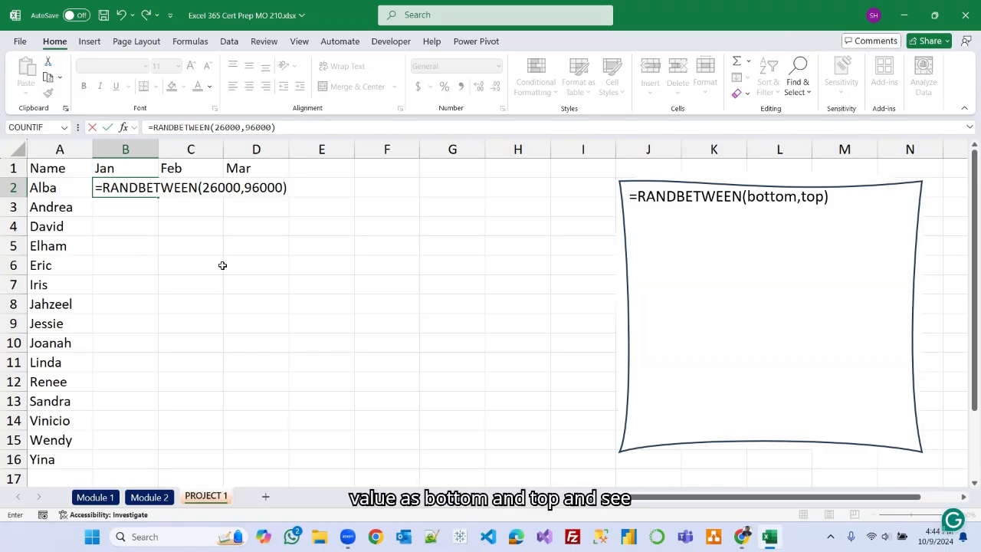
pyautogui.press('Return')
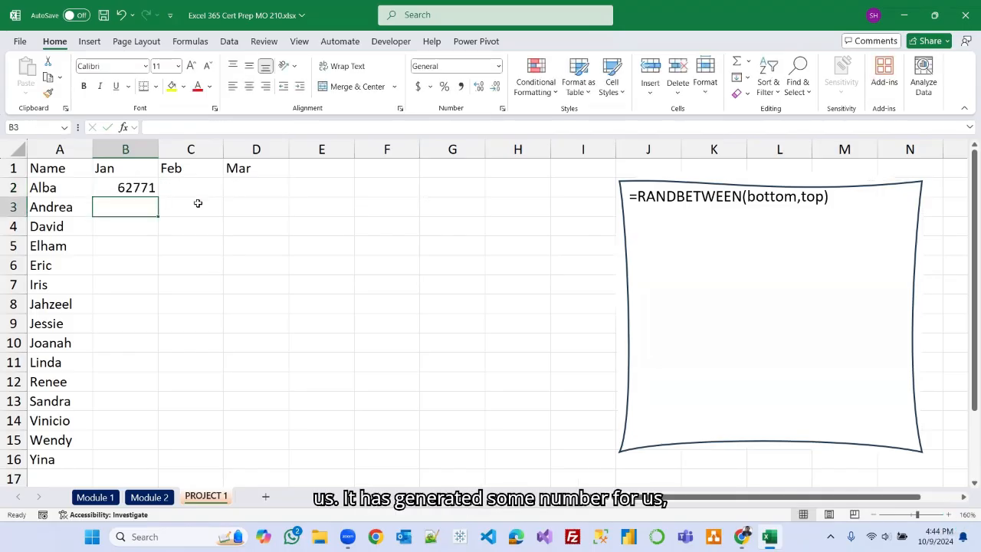
# Tick the 'Filling cells using AutoFill' item on the Module 2 checklist.
pyautogui.click(145, 187)
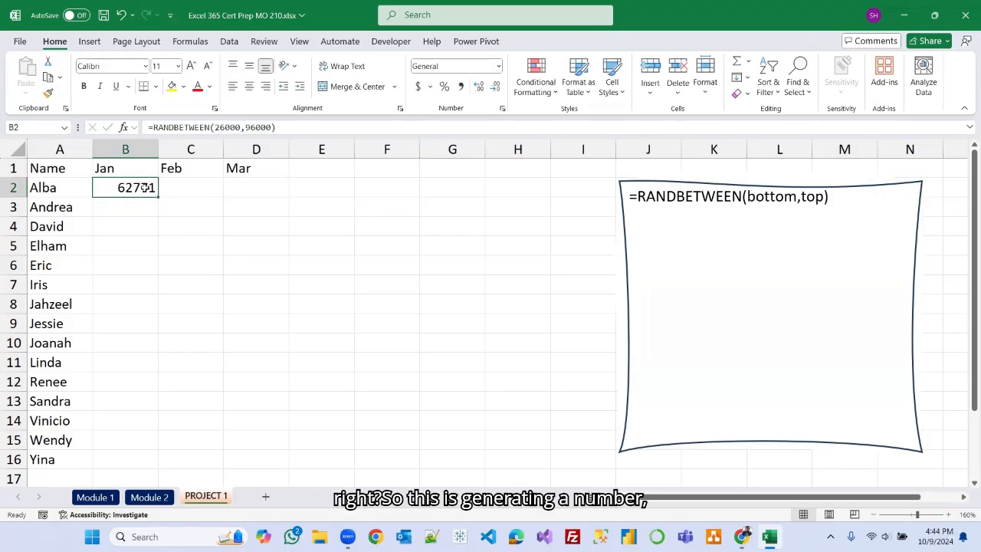
pyautogui.click(157, 499)
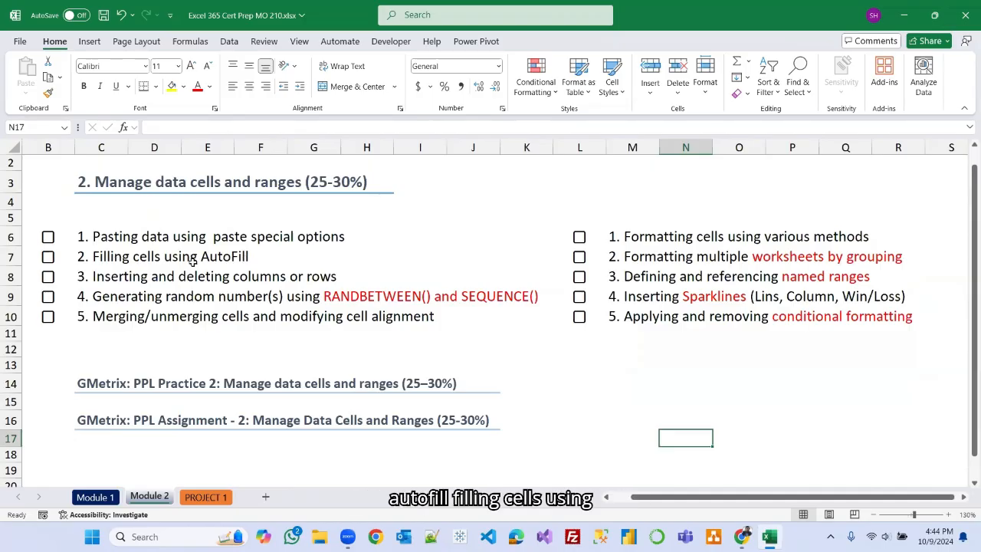
pyautogui.click(49, 258)
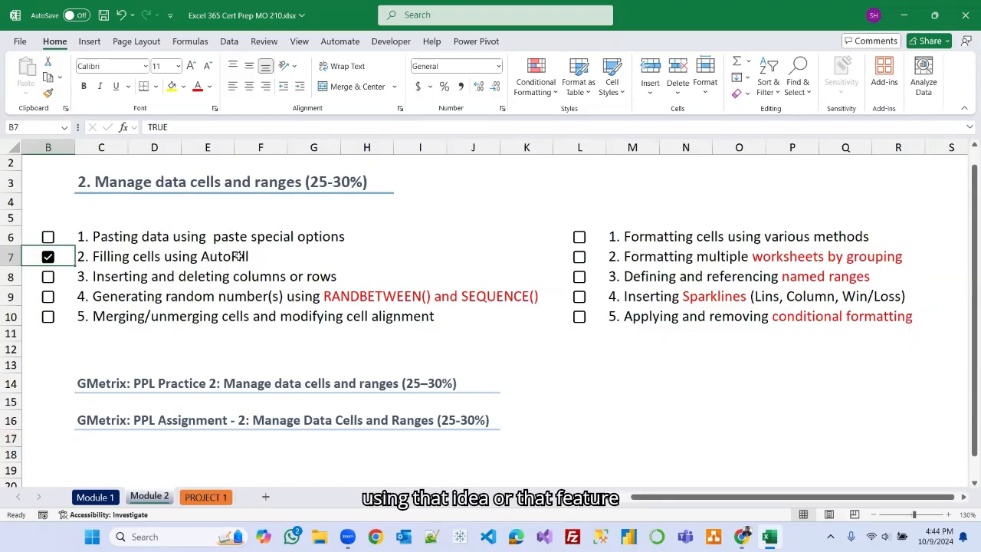
pyautogui.click(205, 497)
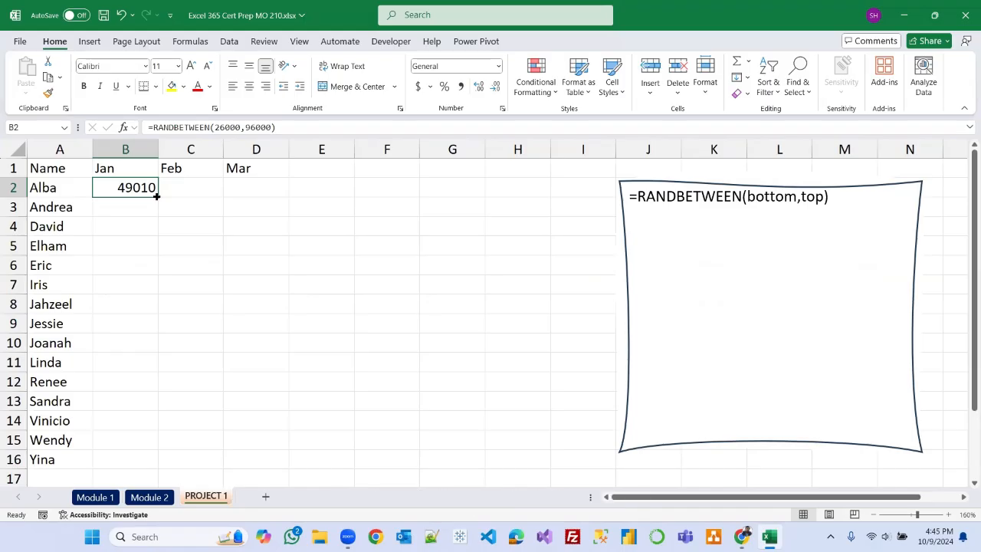
# AutoFill the B2 RANDBETWEEN formula down to row 16 and across to the Mar column.
pyautogui.moveTo(156, 196); pyautogui.dragTo(152, 468)
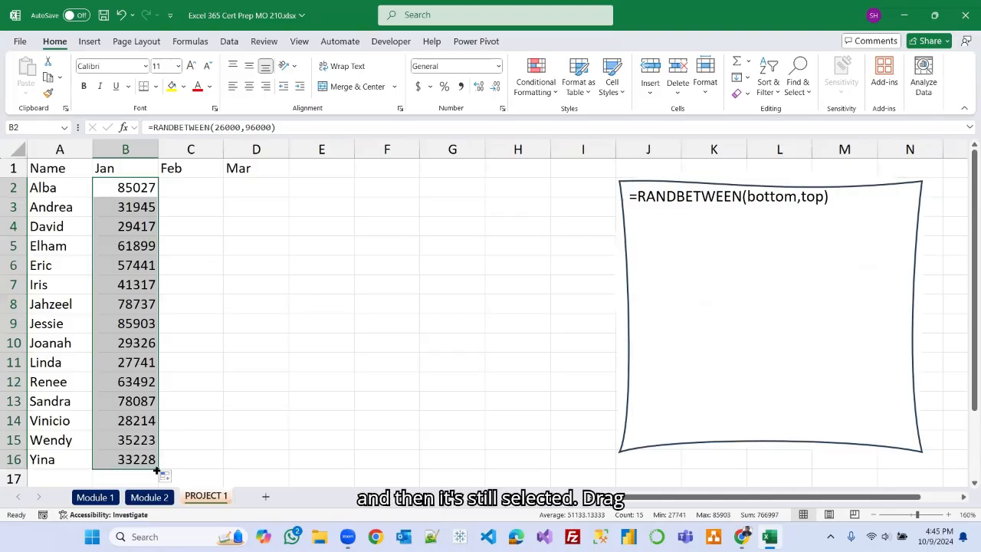
pyautogui.moveTo(156, 467); pyautogui.dragTo(270, 467)
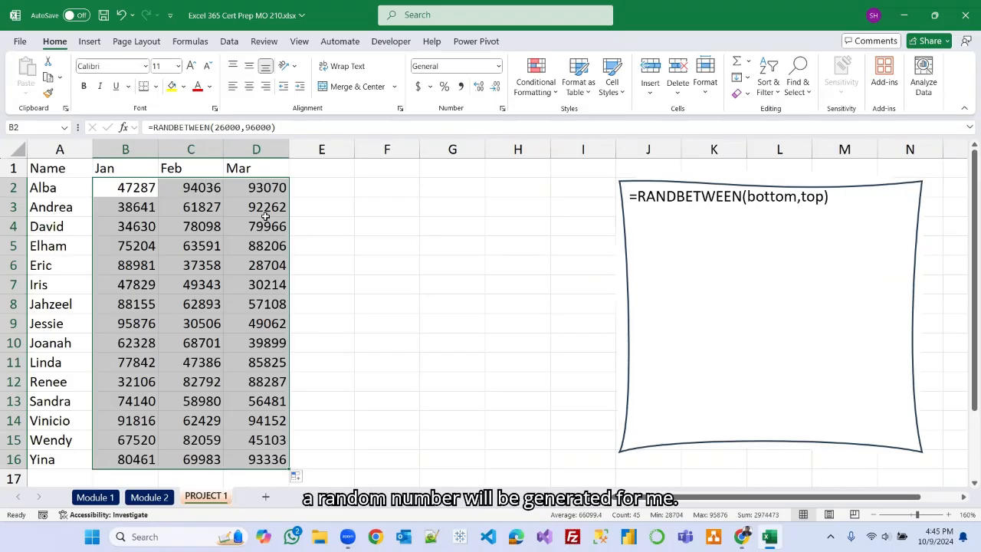
# Enter r in F4 to force the random values to recalculate, then clear F4.
pyautogui.click(392, 229)
pyautogui.write('r')
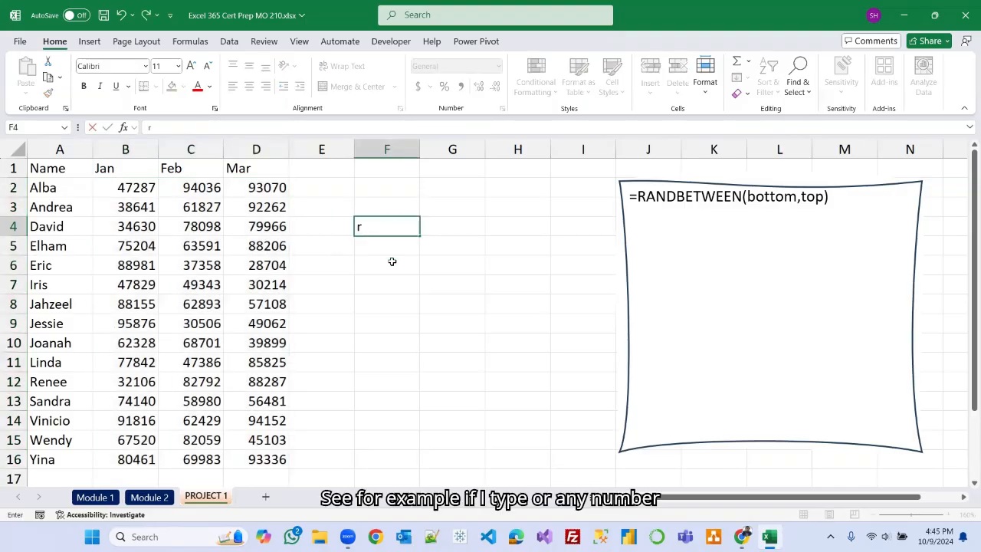
pyautogui.click(392, 261)
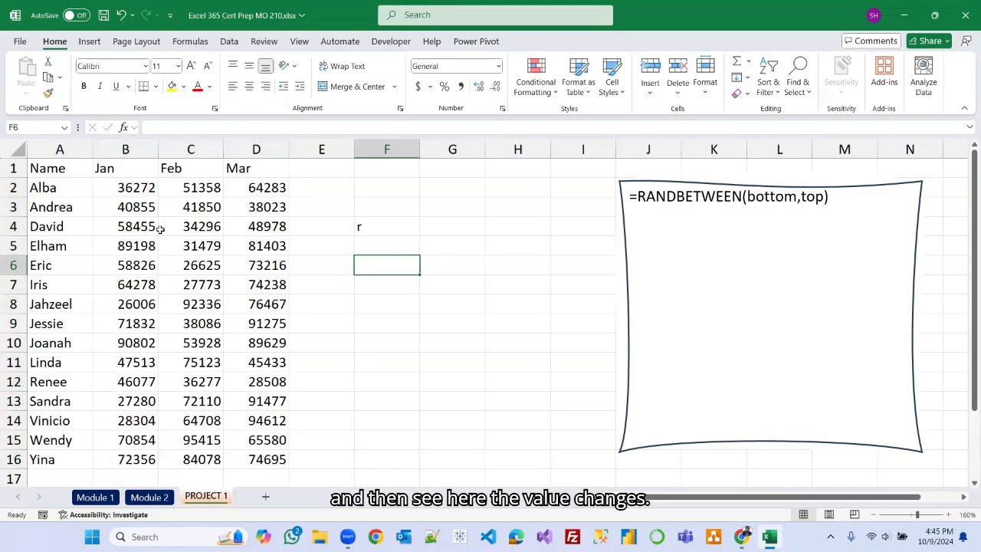
pyautogui.click(384, 225)
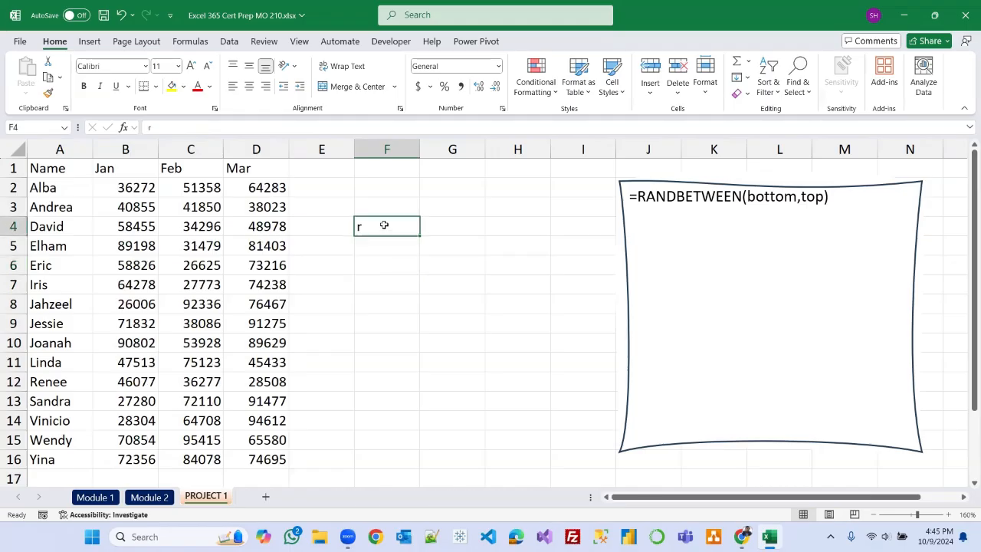
pyautogui.press('BackSpace')
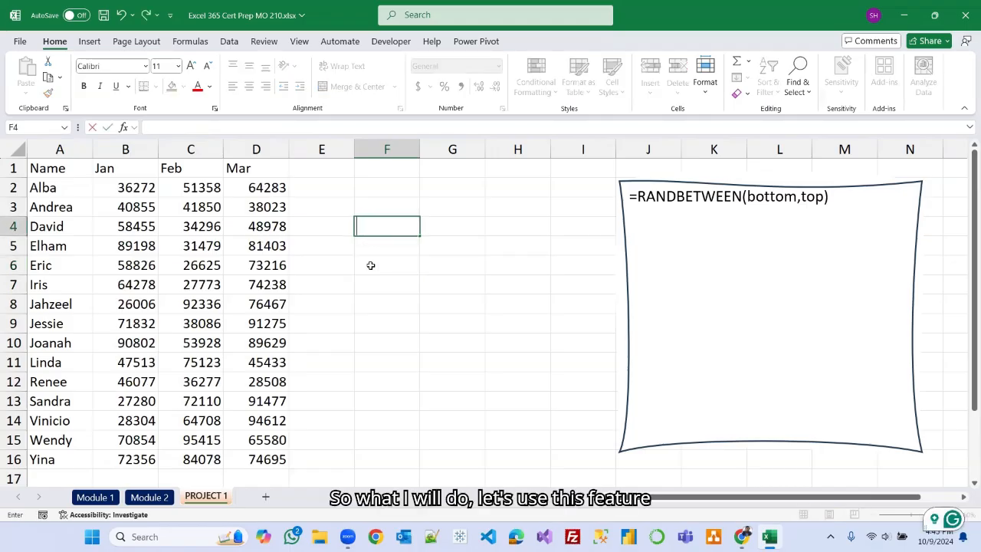
# Tick the 'Pasting data using paste special options' item on the Module 2 checklist.
pyautogui.click(161, 498)
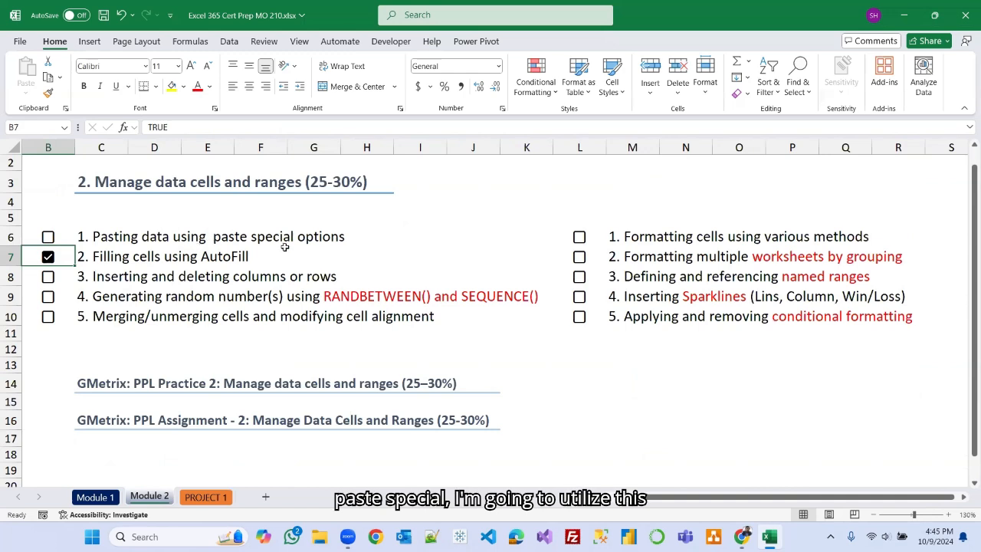
pyautogui.click(47, 238)
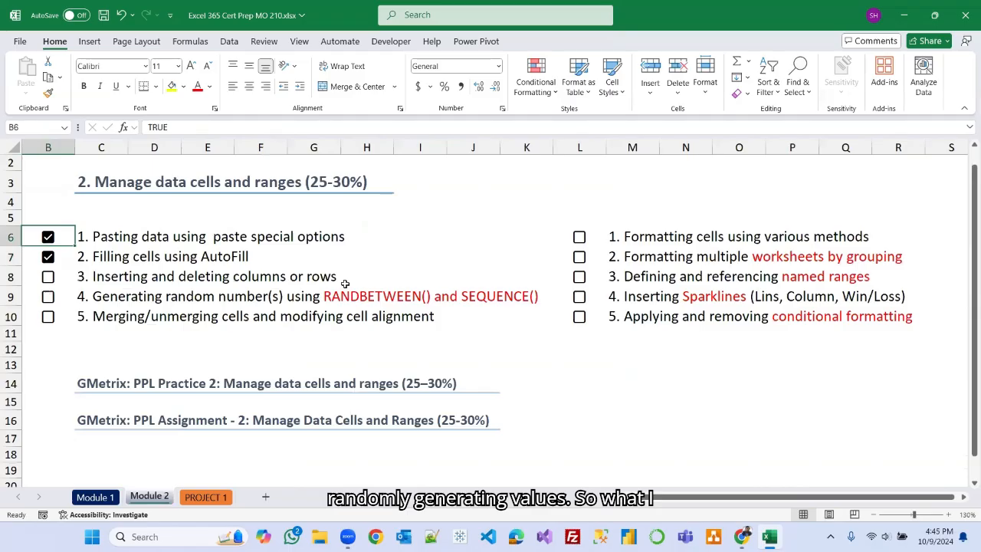
pyautogui.click(213, 500)
# Copy B2:D16 and paste it back onto itself as values only with Paste Special.
pyautogui.moveTo(125, 187); pyautogui.dragTo(257, 460)
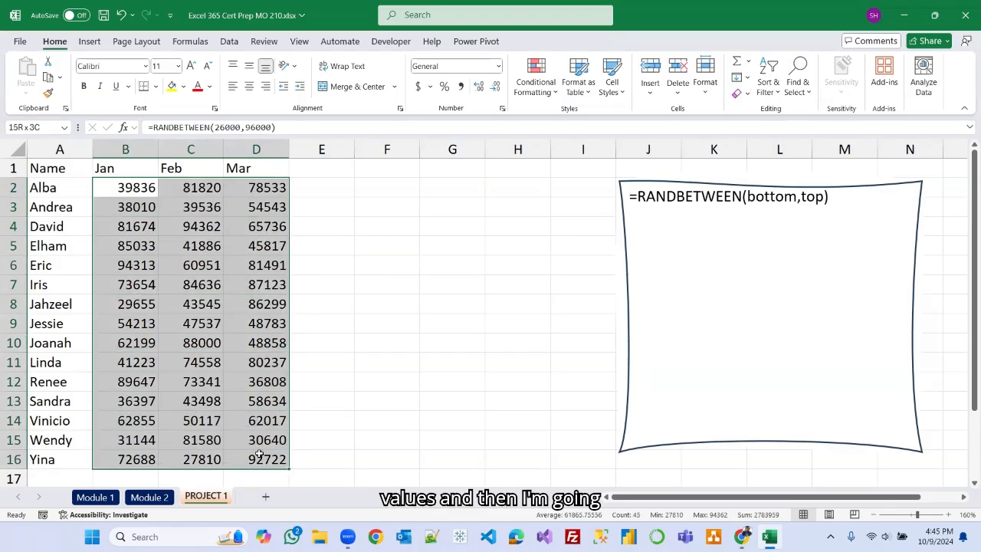
pyautogui.click(48, 79)
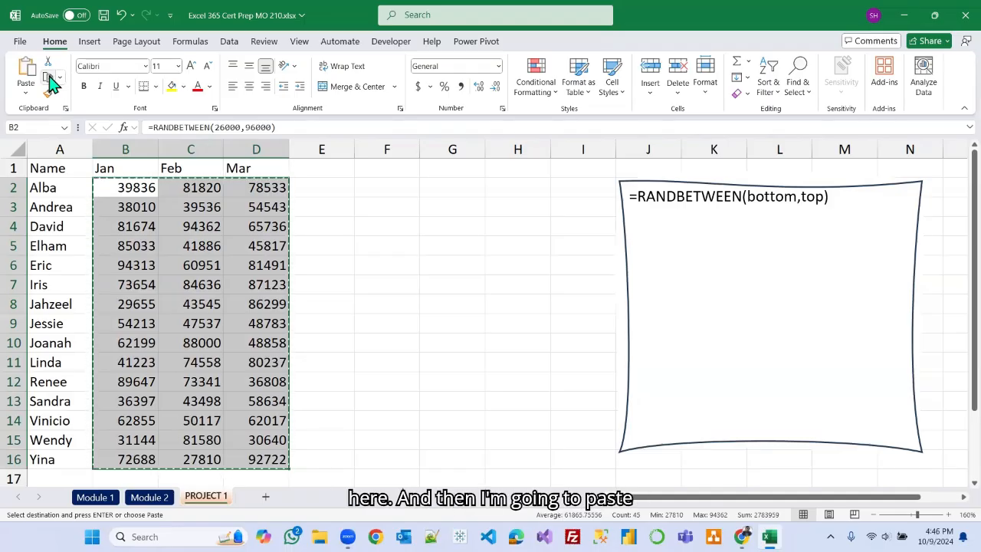
pyautogui.click(122, 188)
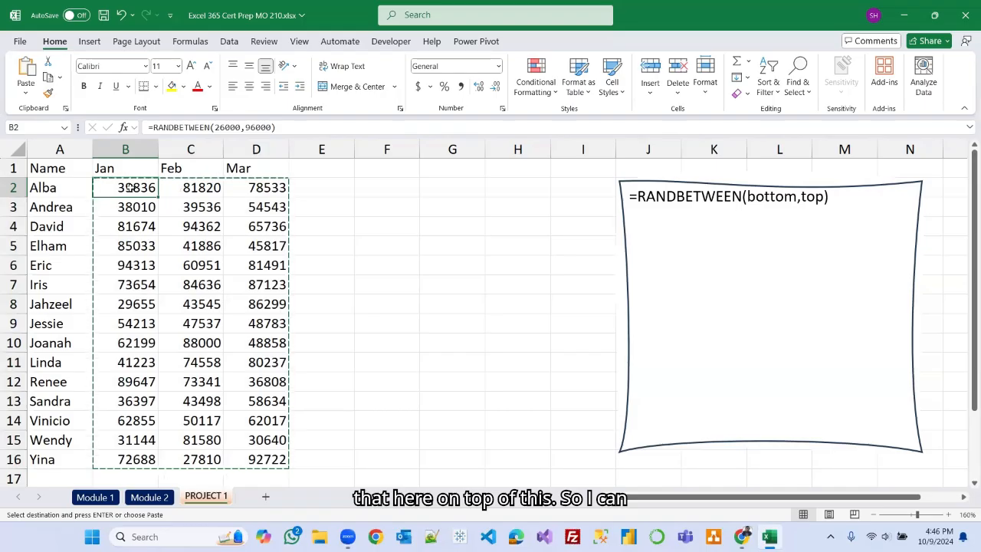
pyautogui.rightClick(131, 187)
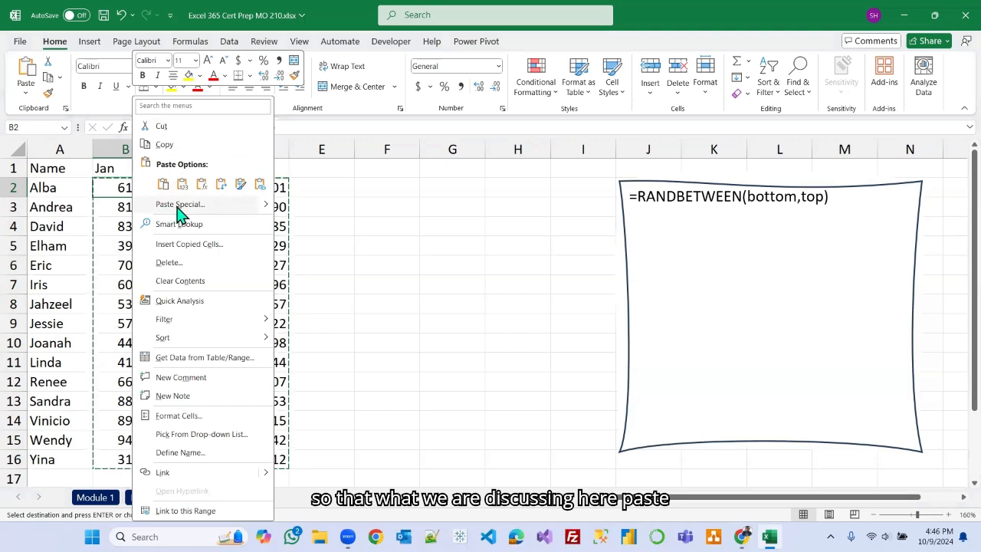
pyautogui.click(267, 205)
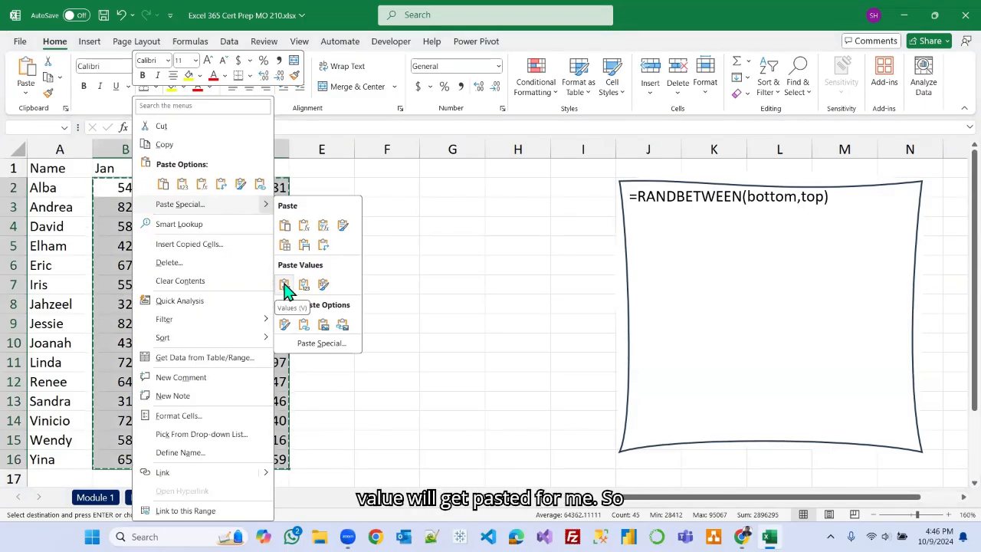
pyautogui.click(283, 285)
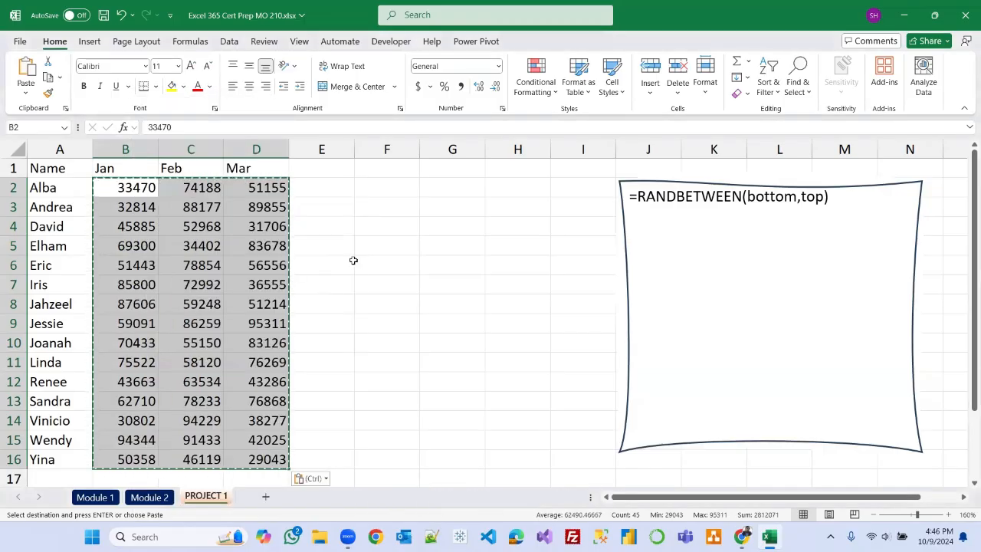
pyautogui.press('Escape')
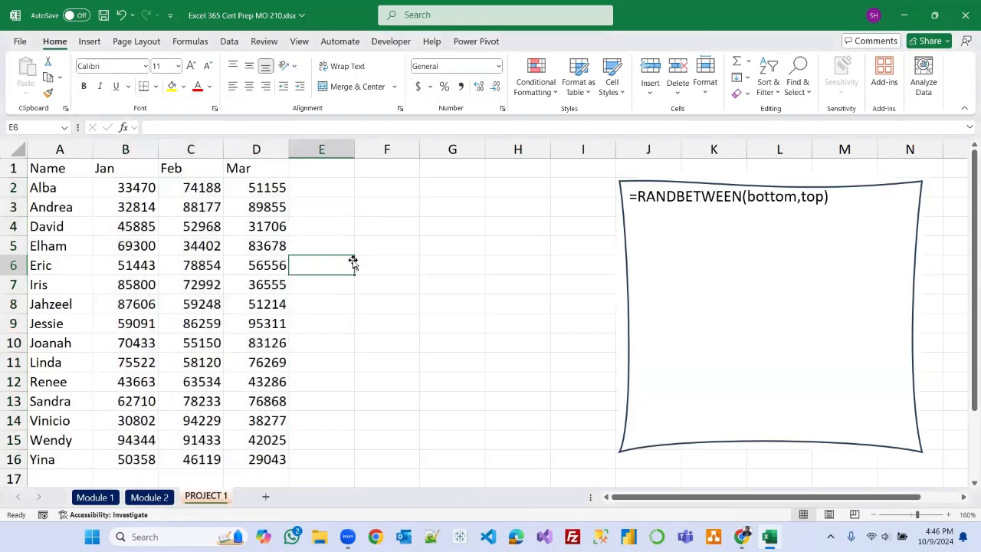
# Inspect the sales cells to check that they now hold plain values instead of formulas.
pyautogui.click(146, 188)
pyautogui.click(207, 265)
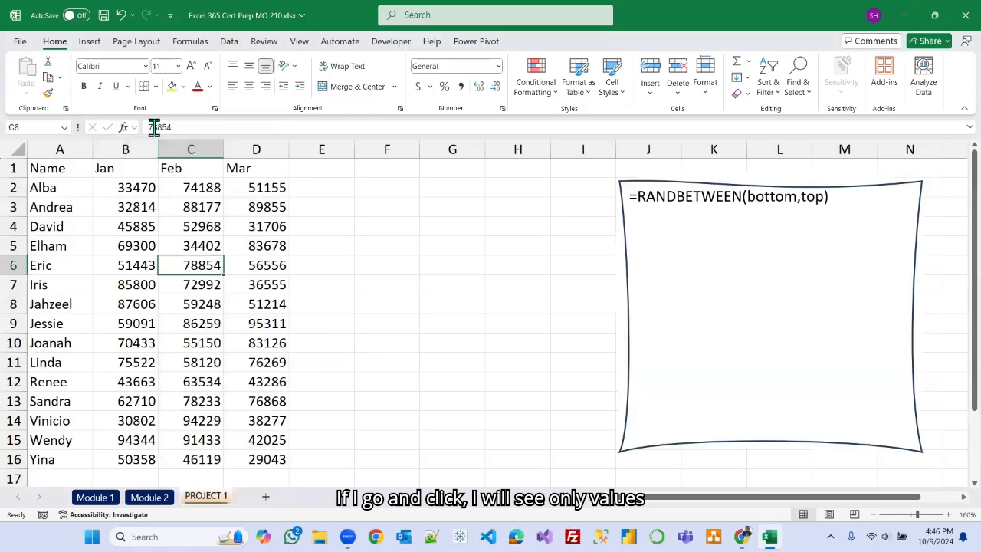
pyautogui.click(369, 266)
pyautogui.click(150, 497)
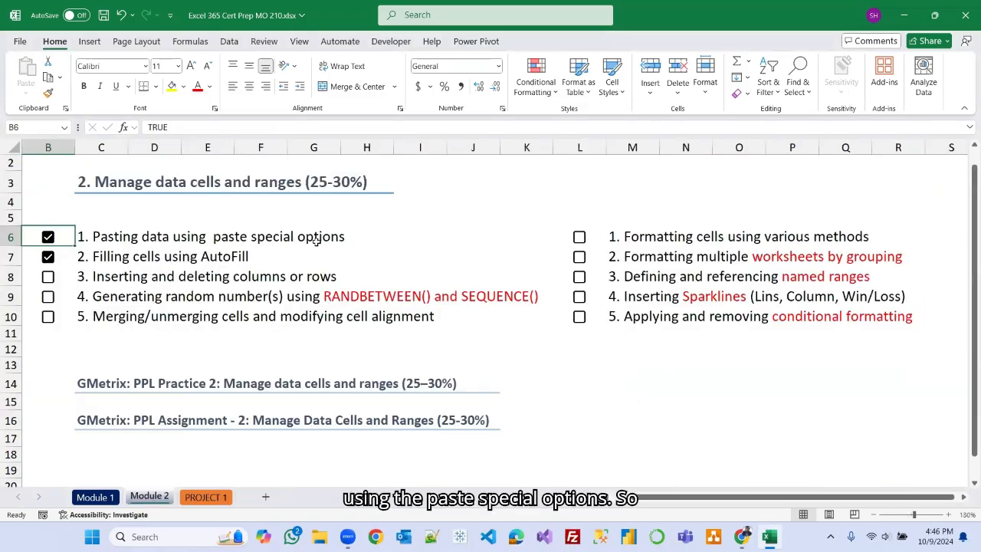
pyautogui.click(215, 498)
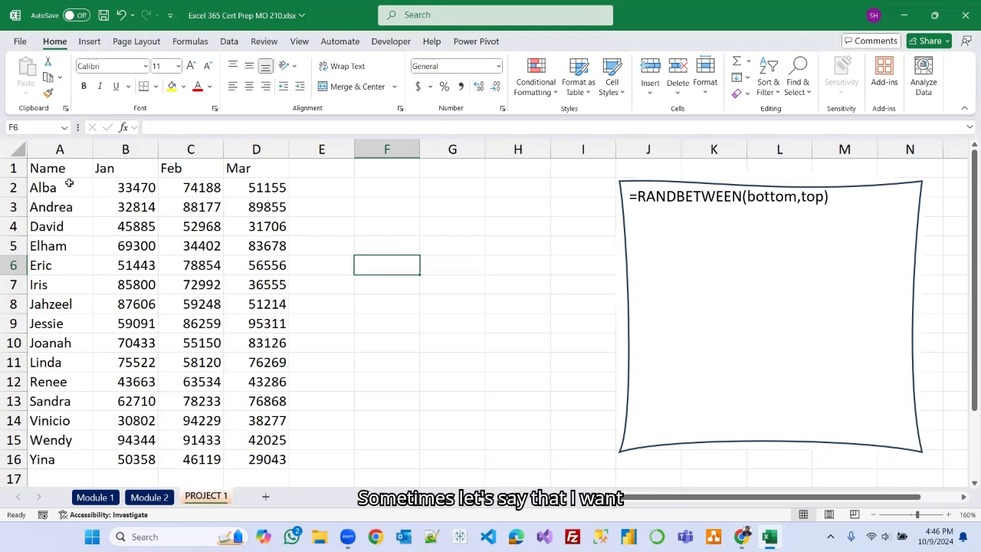
# Copy A1:D6 and paste it transposed starting at F2.
pyautogui.moveTo(60, 168); pyautogui.dragTo(262, 265)
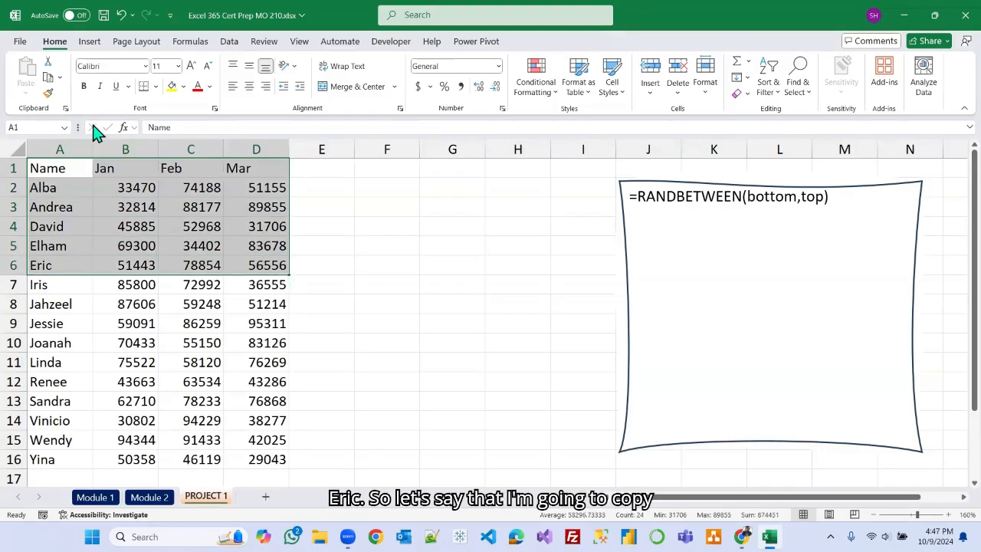
pyautogui.click(47, 83)
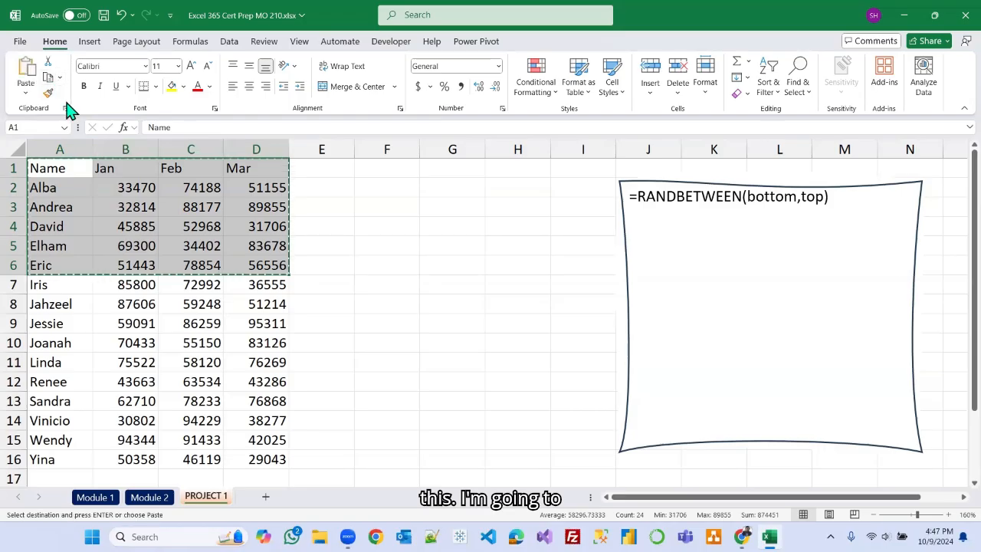
pyautogui.click(399, 187)
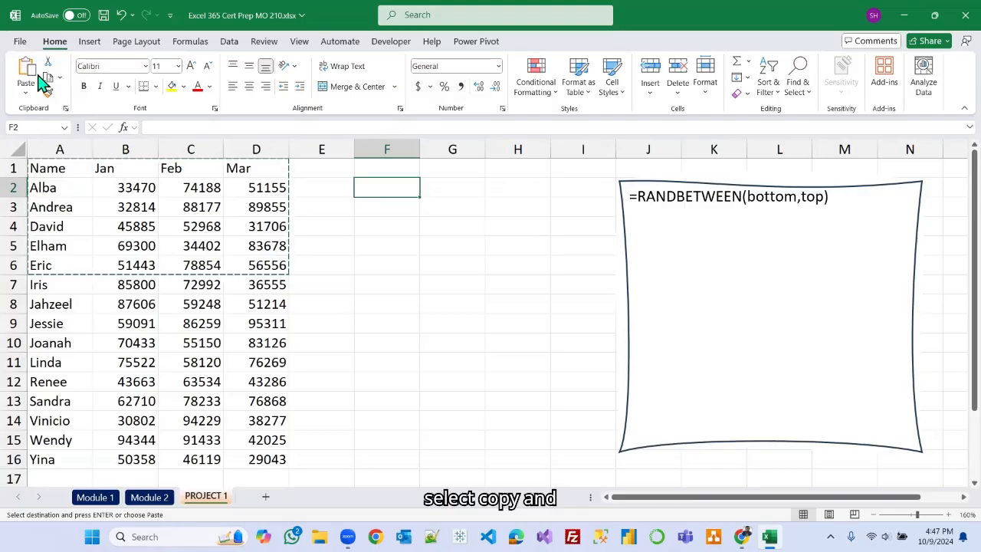
pyautogui.rightClick(383, 187)
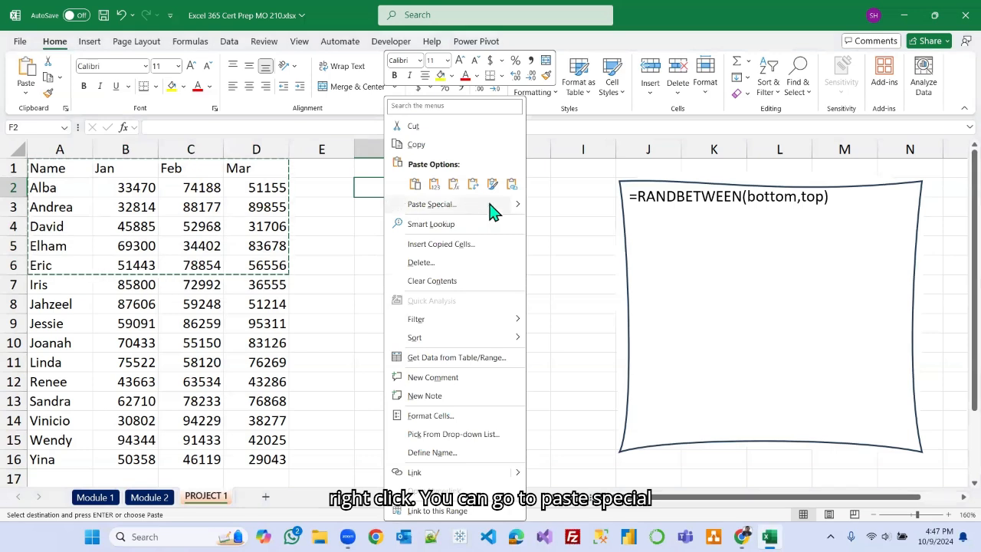
pyautogui.moveTo(519, 207)
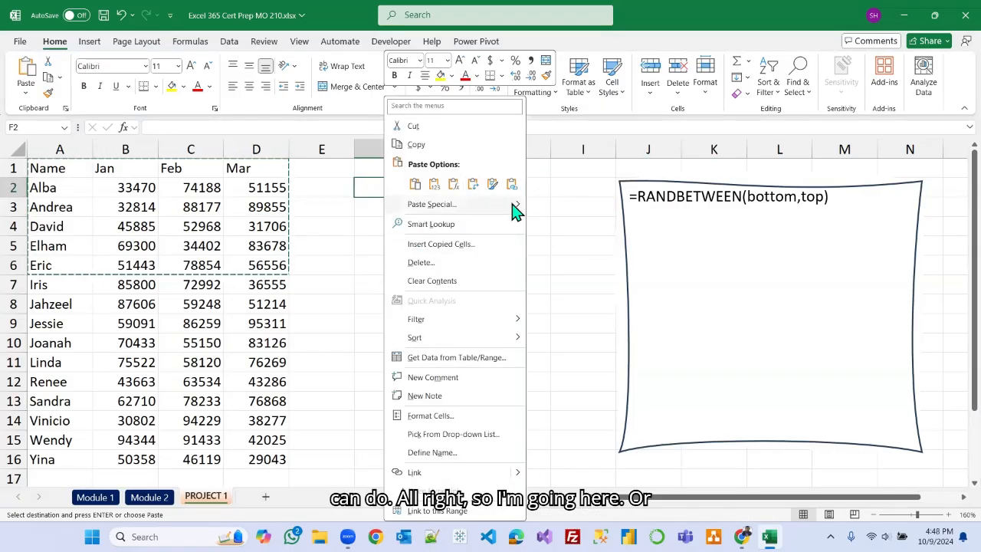
pyautogui.click(431, 204)
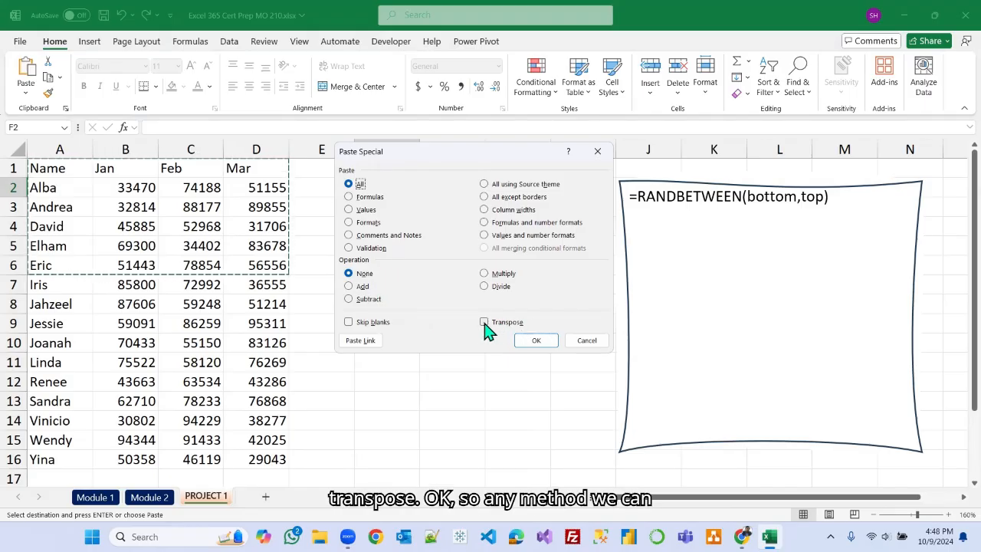
pyautogui.click(587, 340)
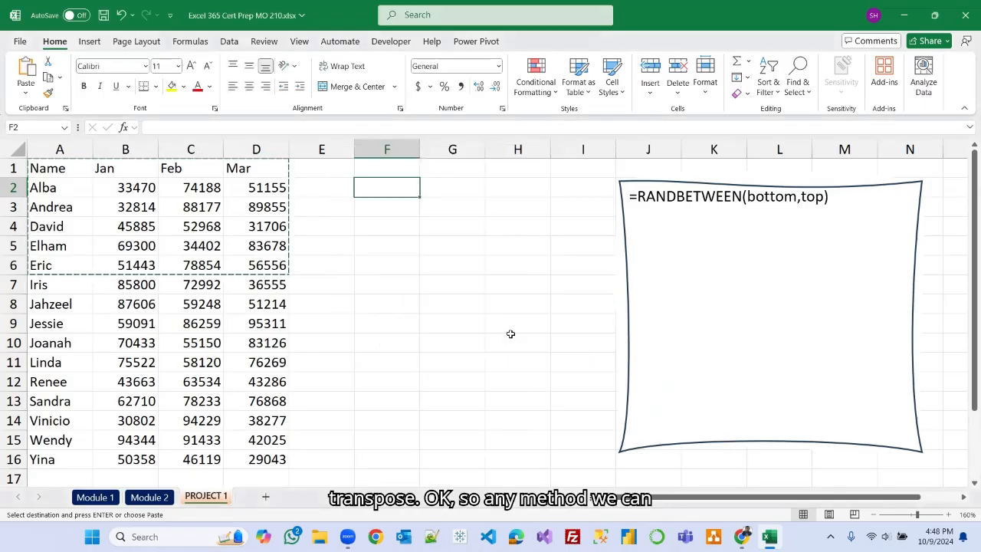
pyautogui.rightClick(387, 187)
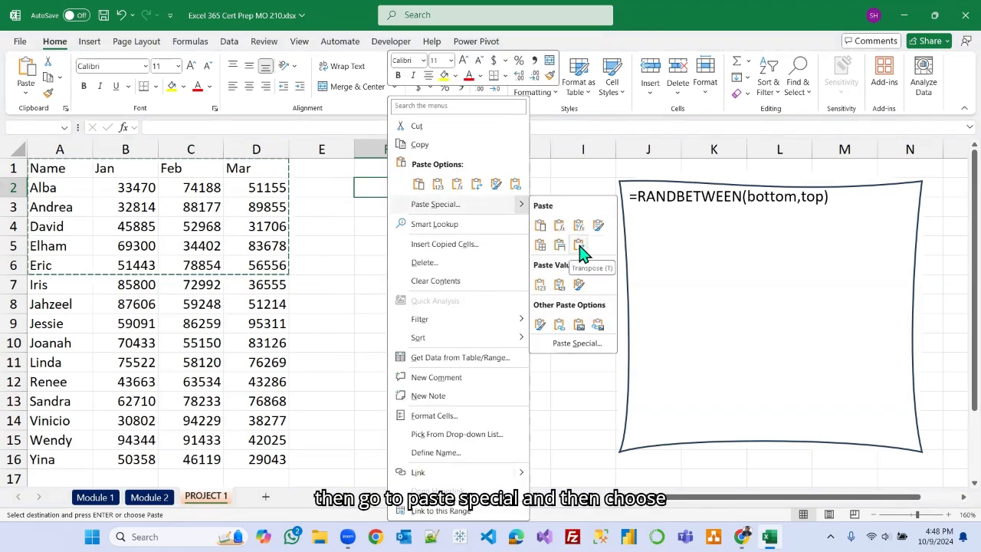
pyautogui.click(579, 245)
pyautogui.click(501, 278)
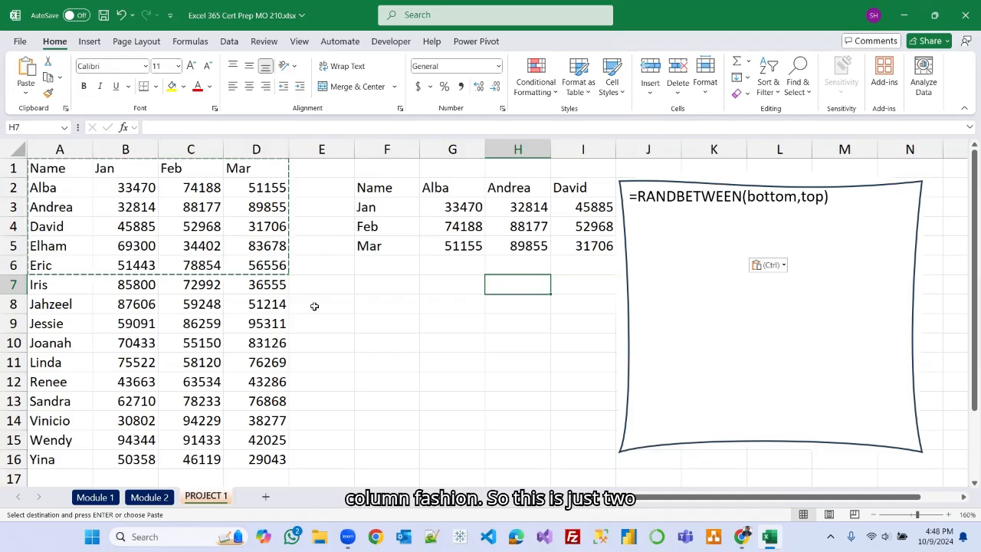
# Delete columns F to I holding the transposed copy, then undo the deletion.
pyautogui.moveTo(386, 148); pyautogui.dragTo(578, 147)
pyautogui.rightClick(579, 152)
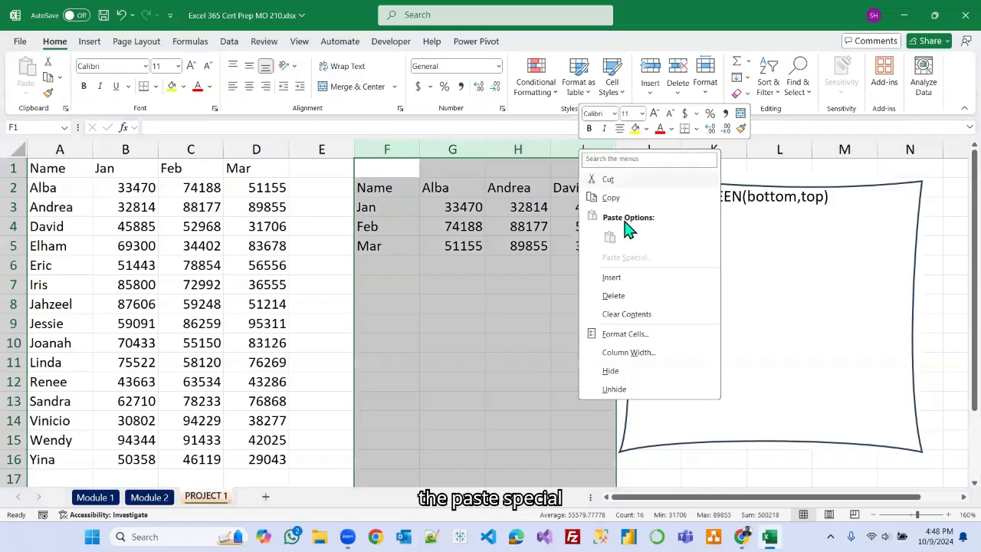
pyautogui.click(613, 298)
pyautogui.click(468, 243)
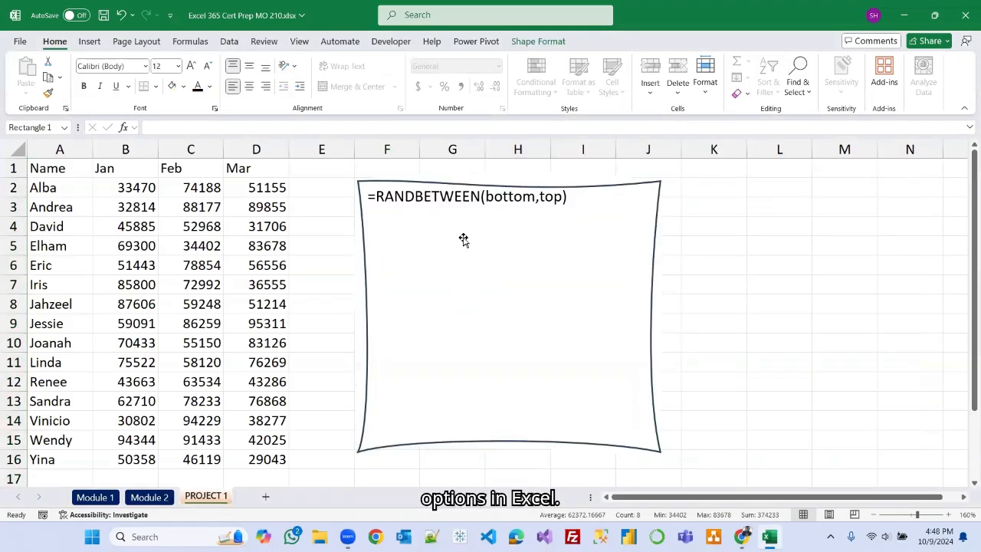
pyautogui.hotkey('ctrl', 'z')
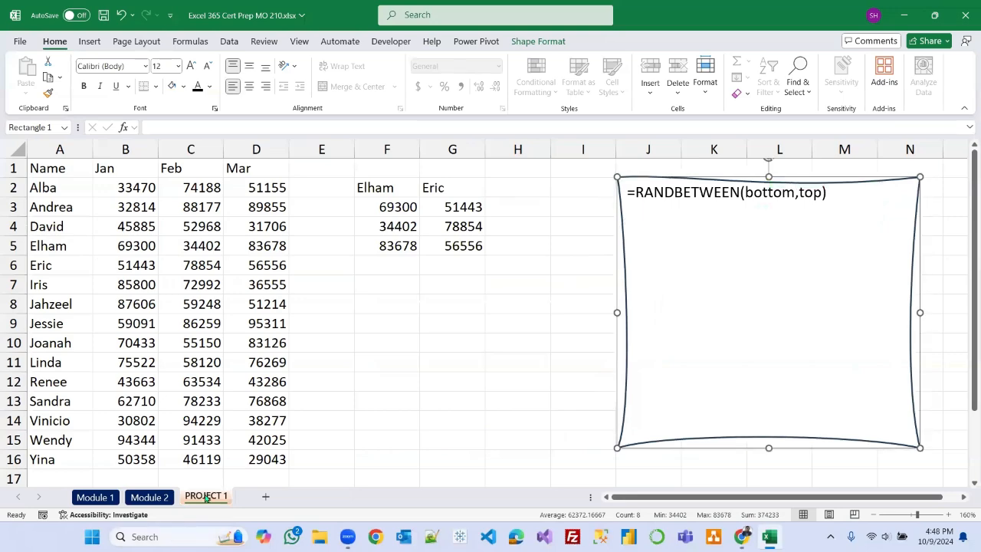
# Delete columns F and G holding the transposed copy, and move the formula note shape back beside the data.
pyautogui.click(390, 151)
pyautogui.rightClick(452, 149)
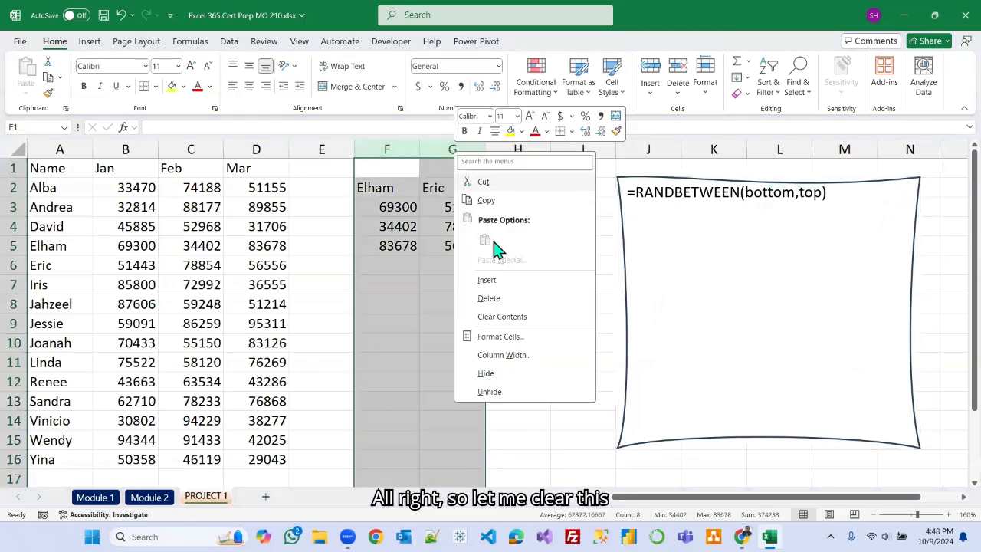
pyautogui.click(492, 300)
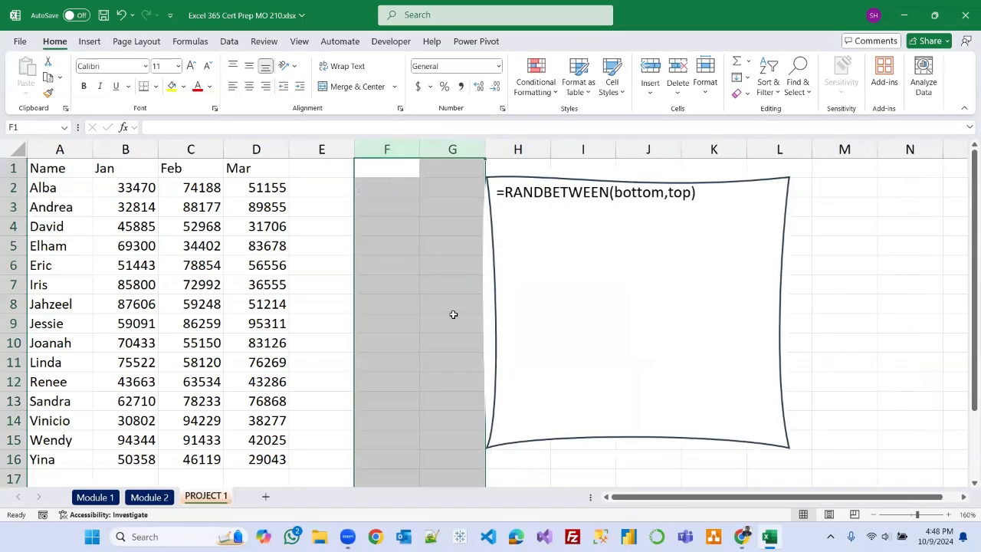
pyautogui.click(608, 179)
pyautogui.moveTo(609, 180); pyautogui.dragTo(738, 181)
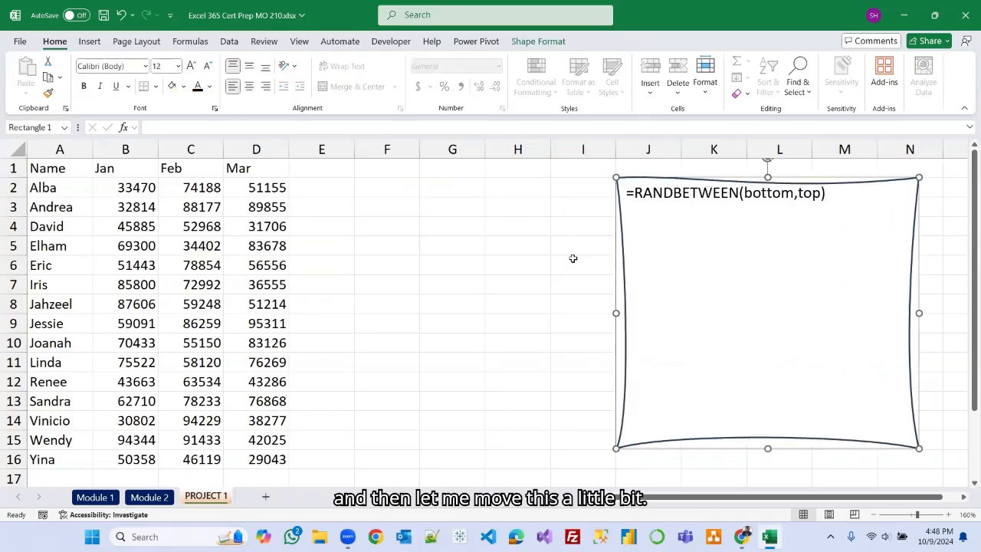
# Review the Module 2 topic checklist sheet and return to the PROJECT 1 sheet.
pyautogui.click(151, 497)
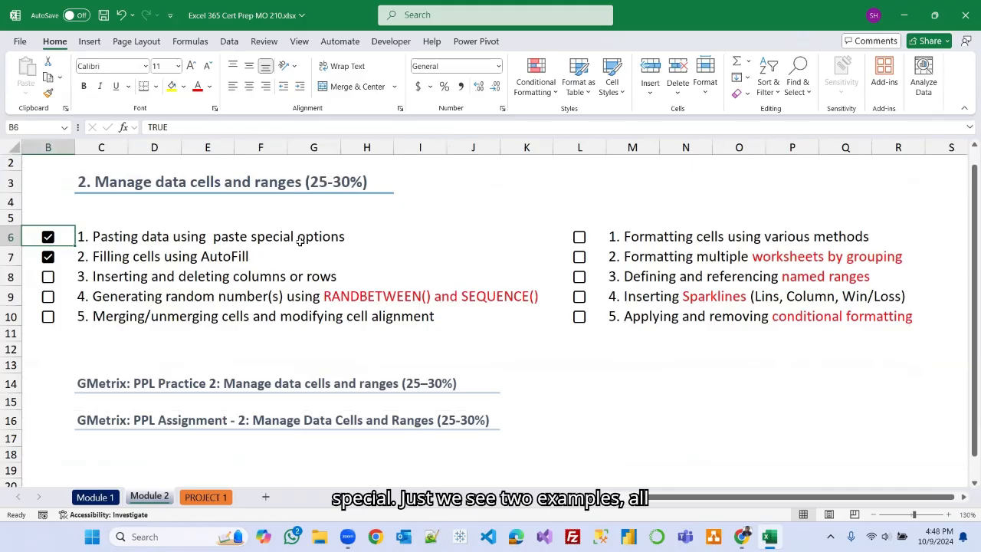
pyautogui.click(205, 497)
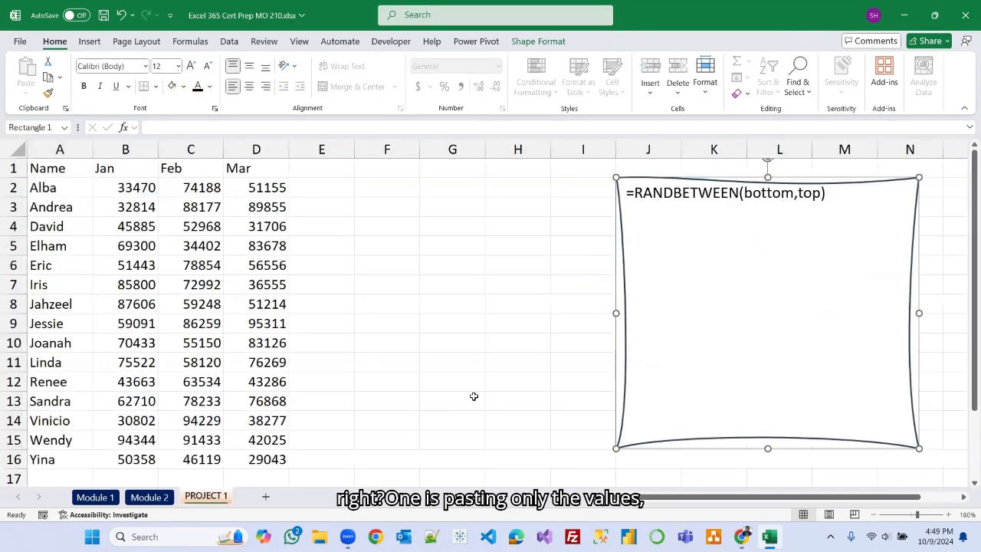
# Set the note shape's properties to Don't move or size with cells and close the Format Shape pane.
pyautogui.rightClick(621, 231)
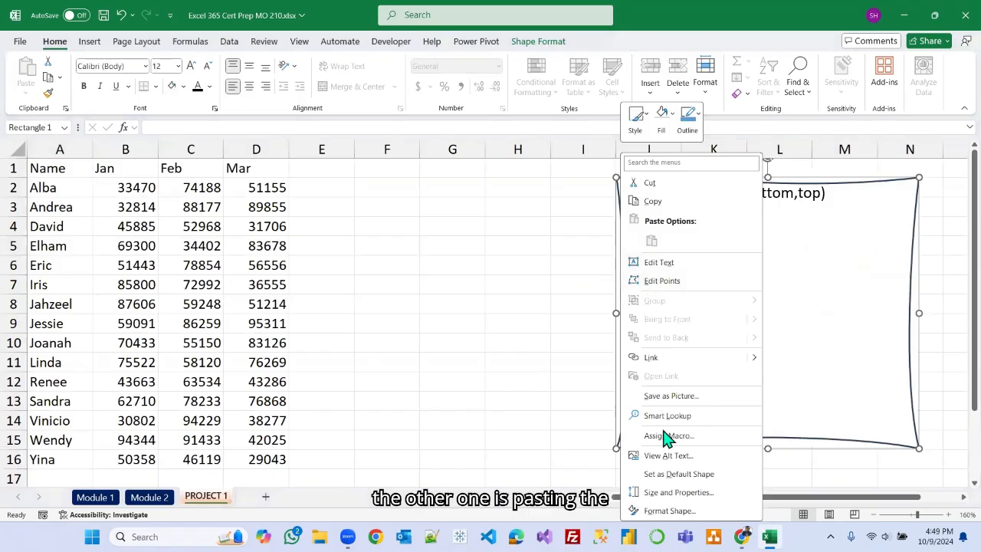
pyautogui.click(686, 492)
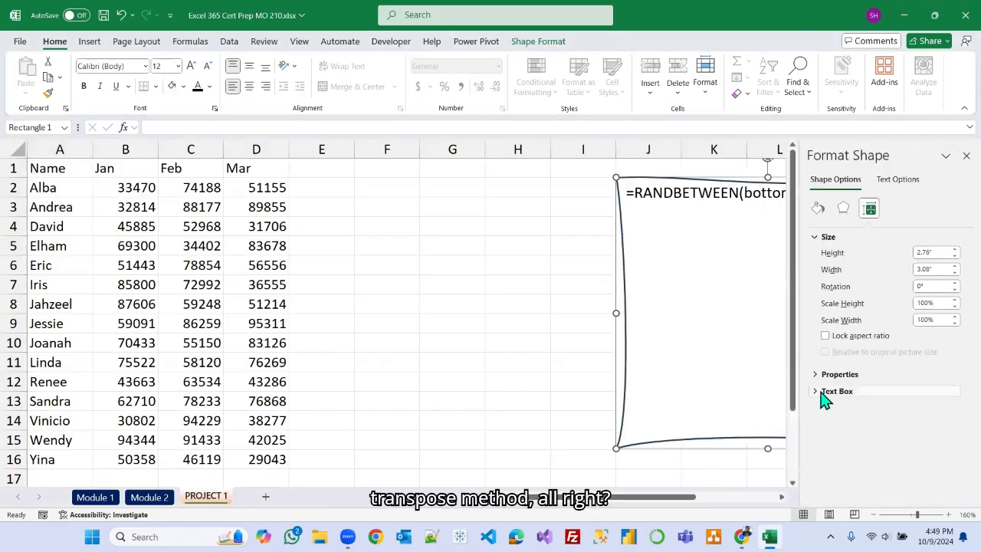
pyautogui.click(815, 375)
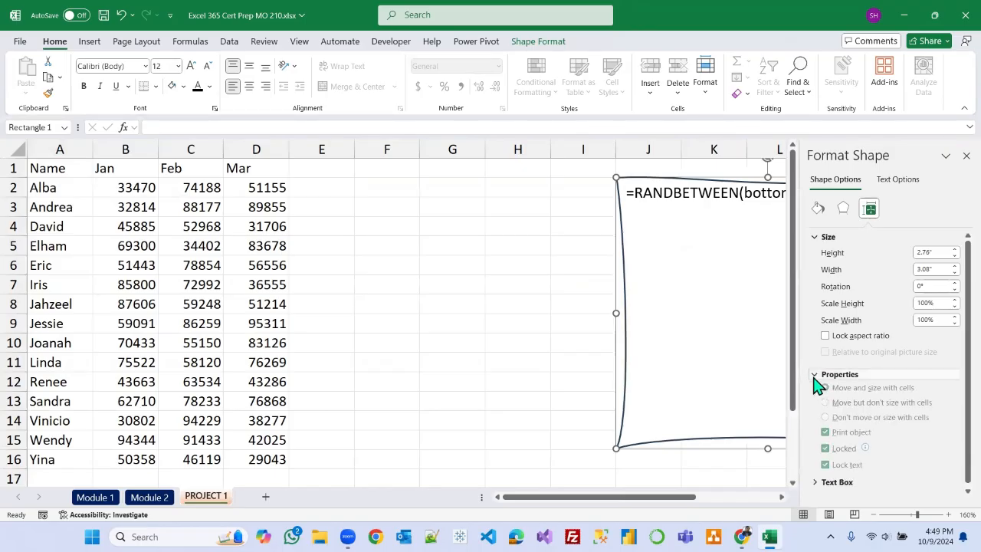
pyautogui.click(826, 423)
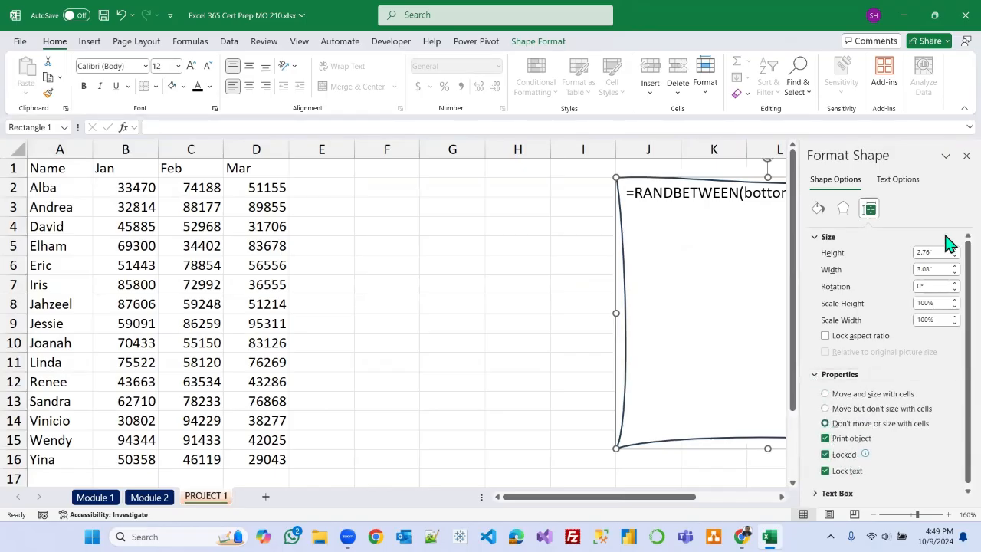
pyautogui.click(965, 155)
pyautogui.click(490, 338)
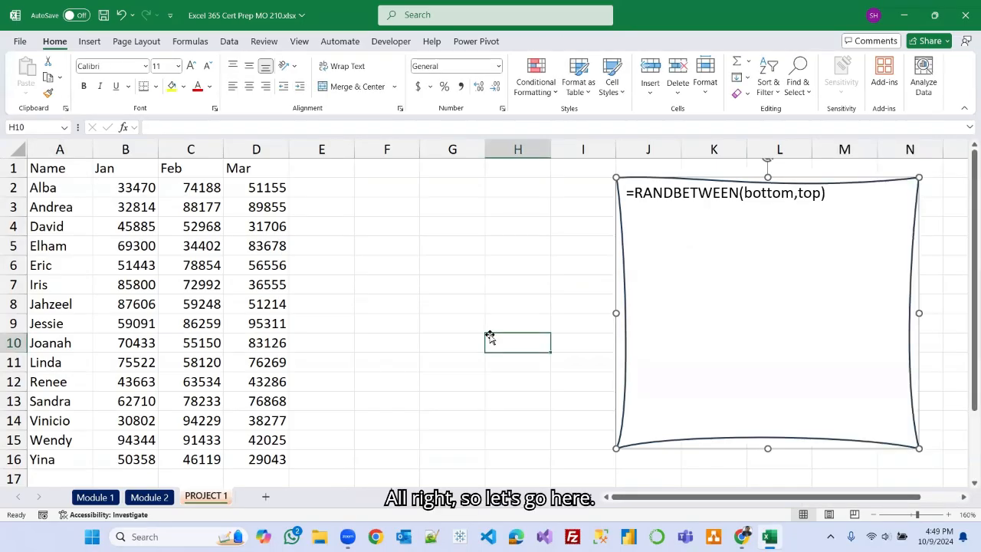
# Check the Module 2 checklist again before going back to PROJECT 1.
pyautogui.click(159, 497)
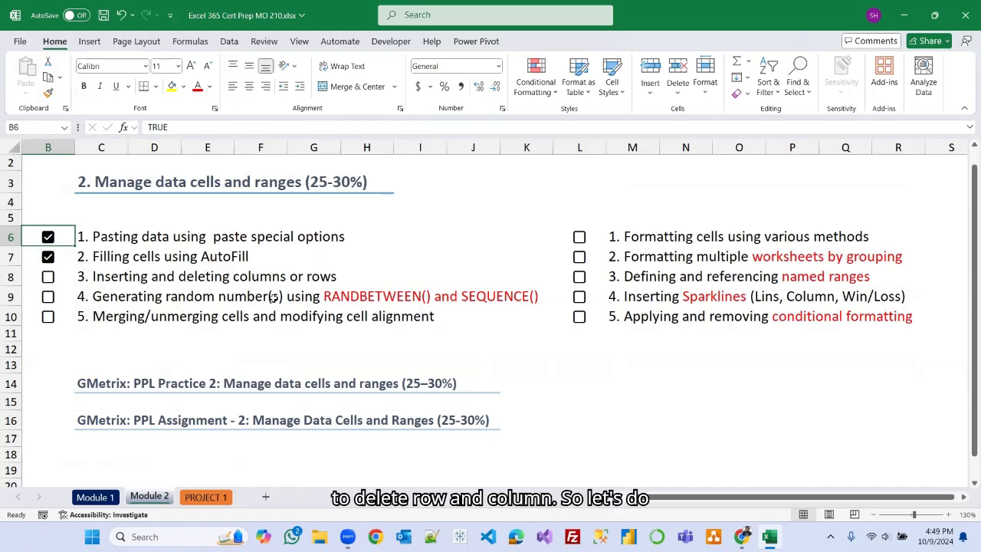
pyautogui.click(205, 497)
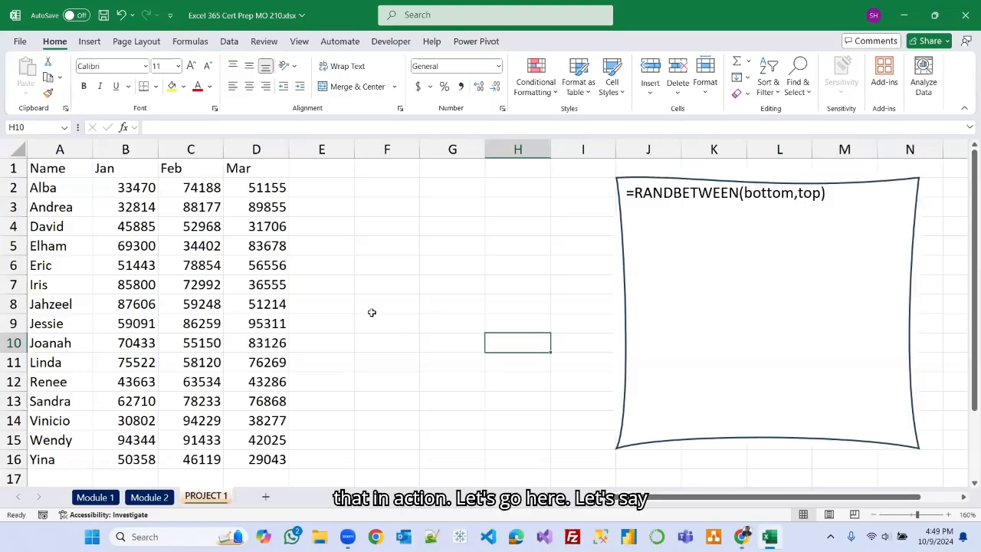
# Insert a new blank row at row 4 and enter a new salesperson's name in A4.
pyautogui.moveTo(622, 245); pyautogui.dragTo(630, 245)
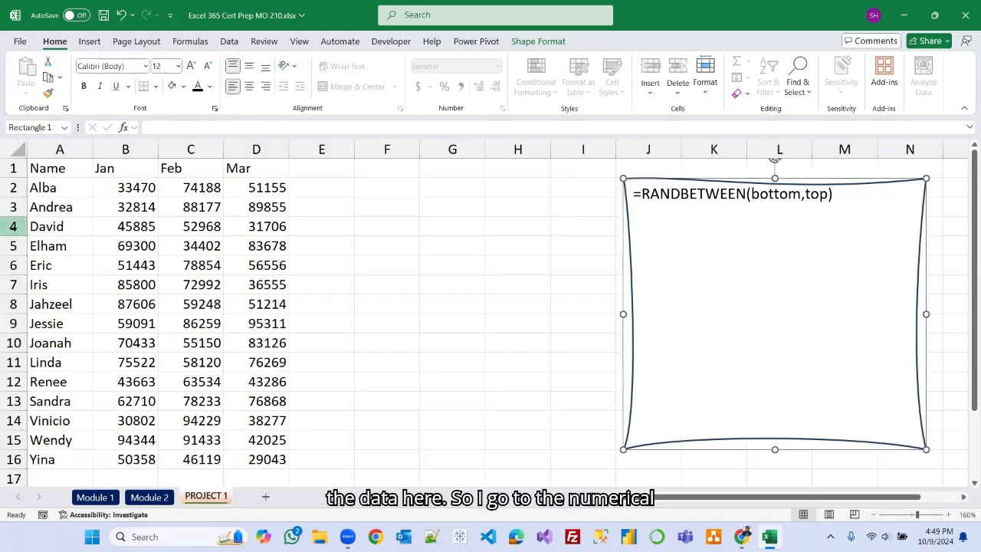
pyautogui.click(13, 226)
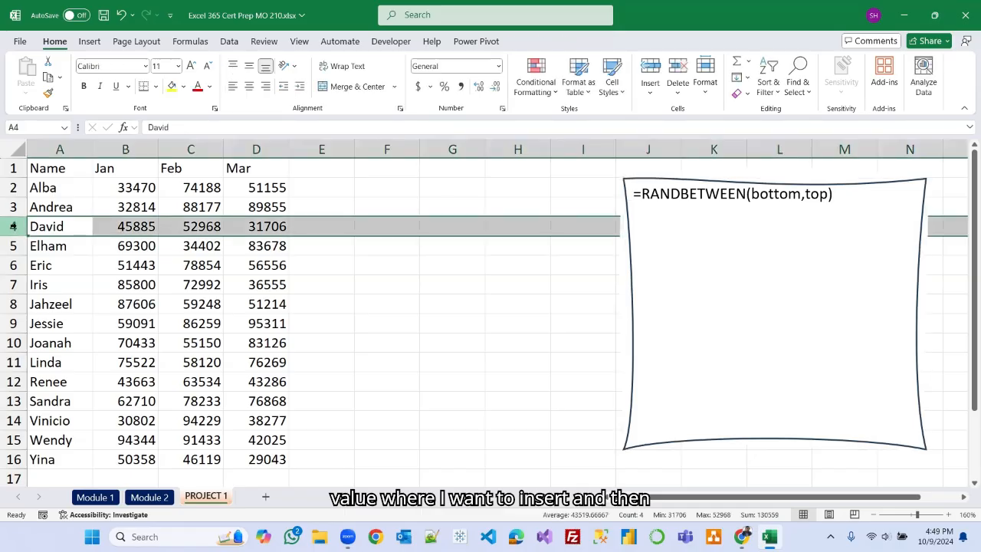
pyautogui.rightClick(13, 228)
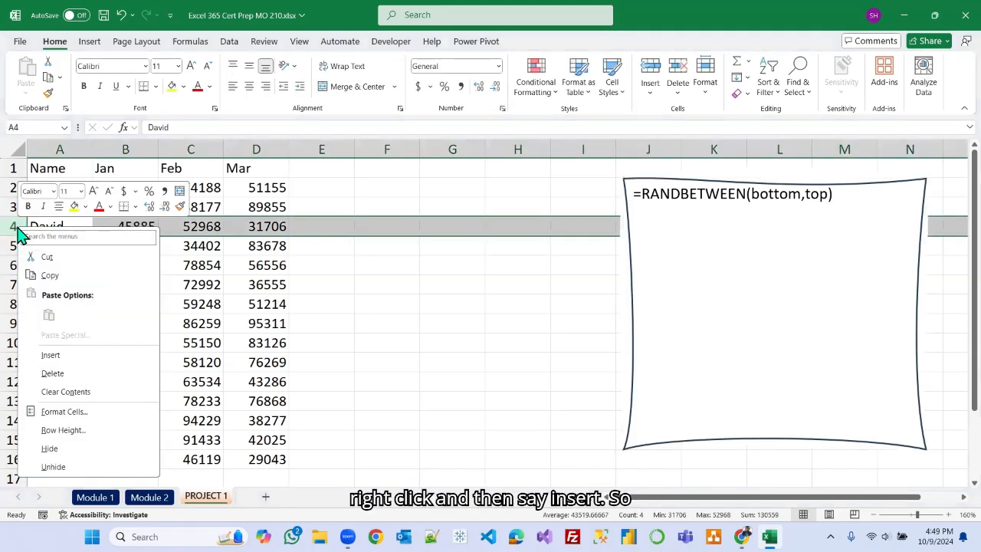
pyautogui.click(51, 356)
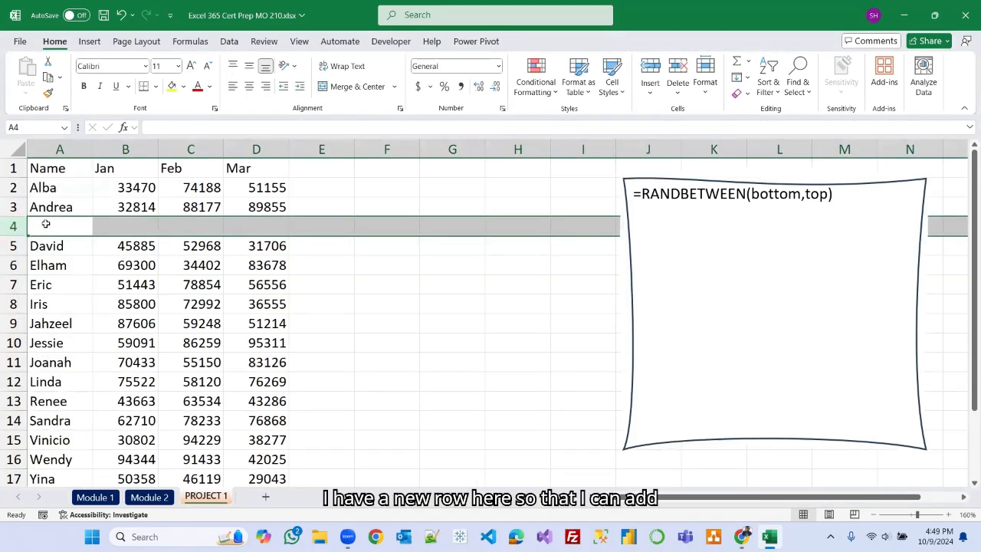
pyautogui.click(72, 227)
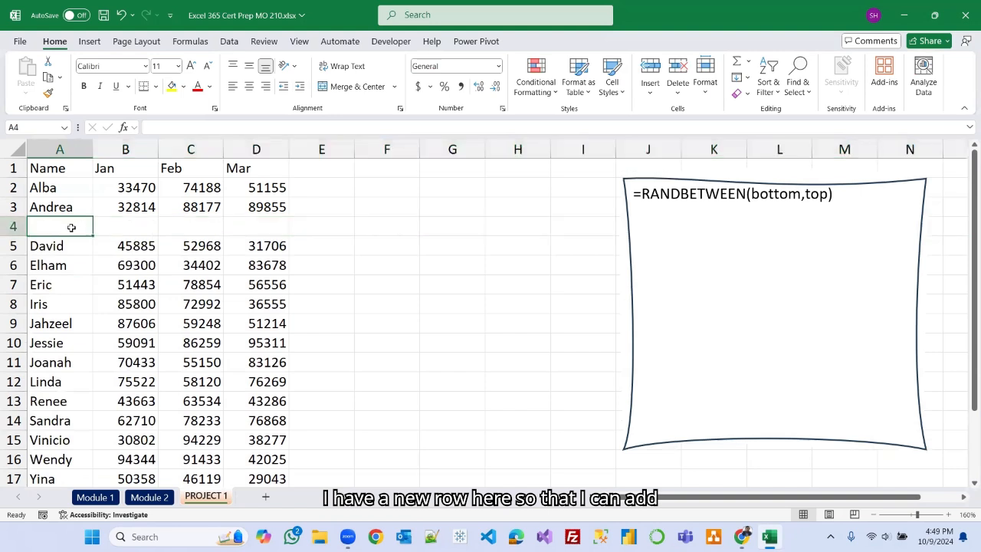
pyautogui.write('B')
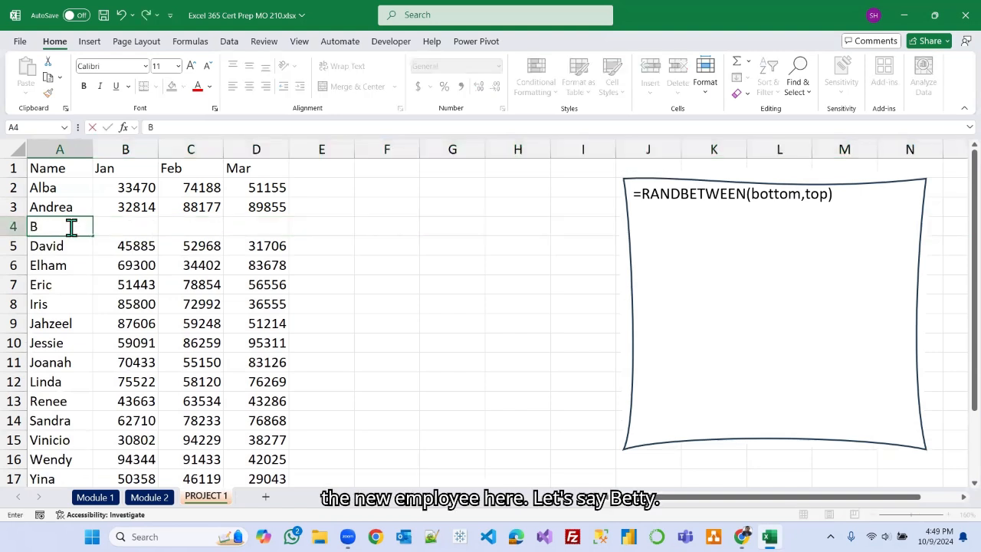
pyautogui.write('etty')
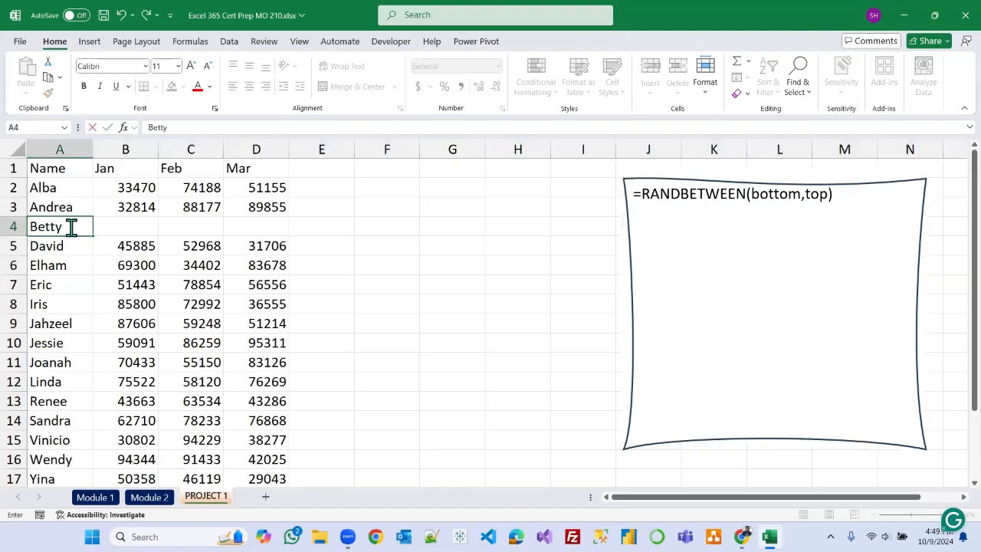
pyautogui.click(435, 313)
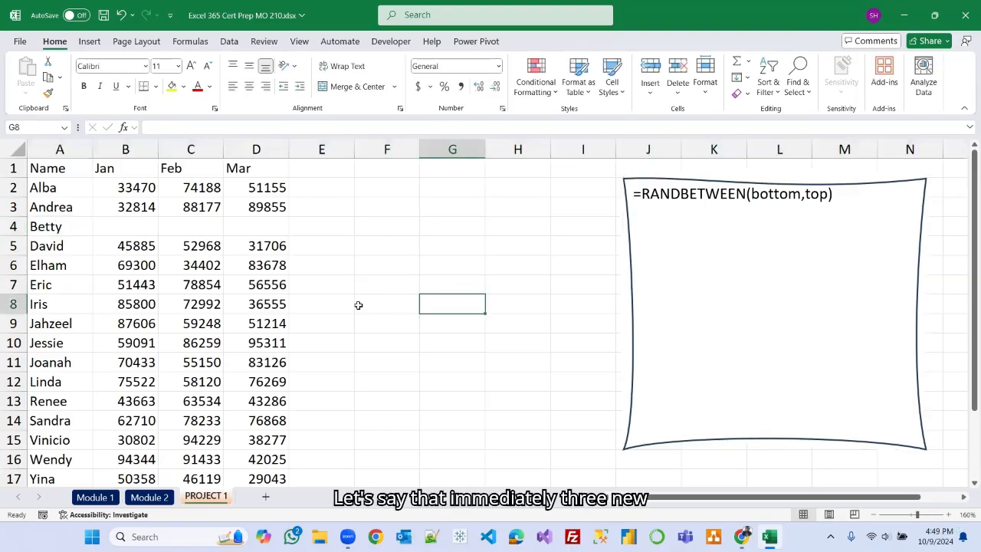
# Insert three blank rows at rows 15 to 17 above the last three salespeople.
pyautogui.scroll(-2, 358, 305)
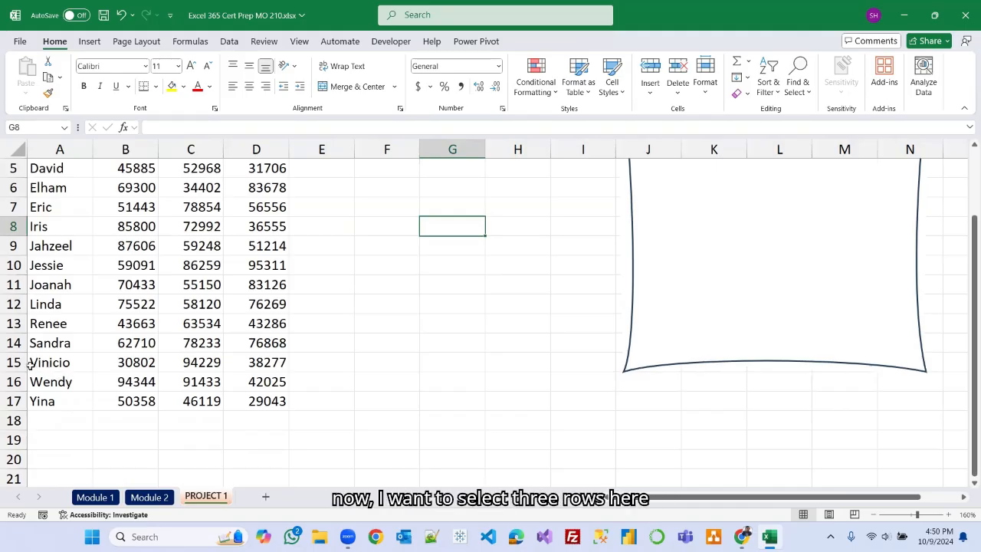
pyautogui.moveTo(15, 363); pyautogui.dragTo(16, 401)
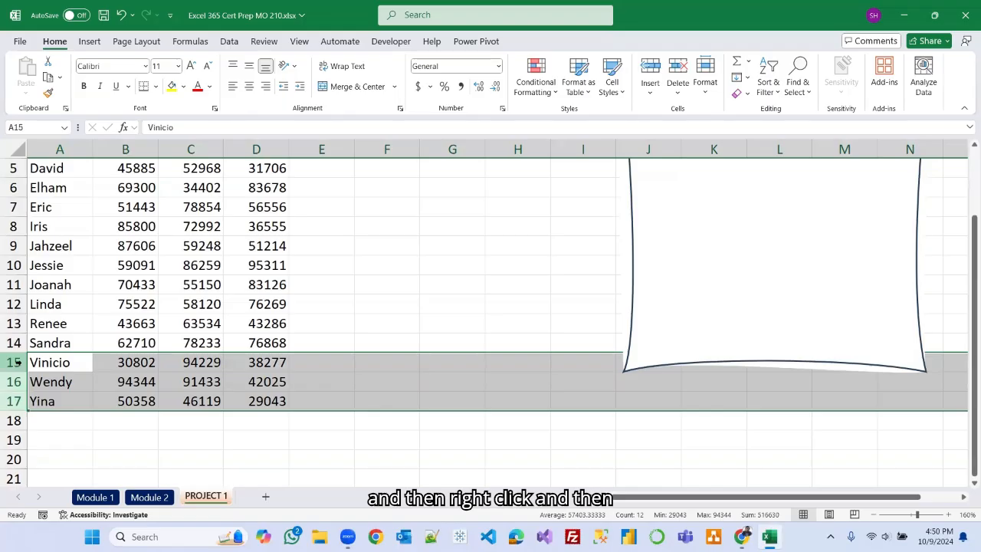
pyautogui.rightClick(17, 363)
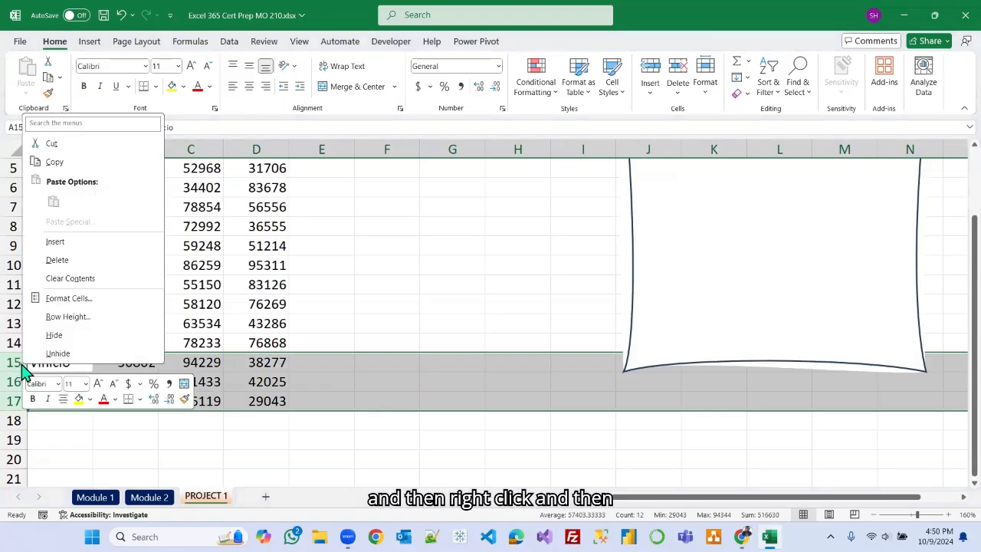
pyautogui.click(60, 244)
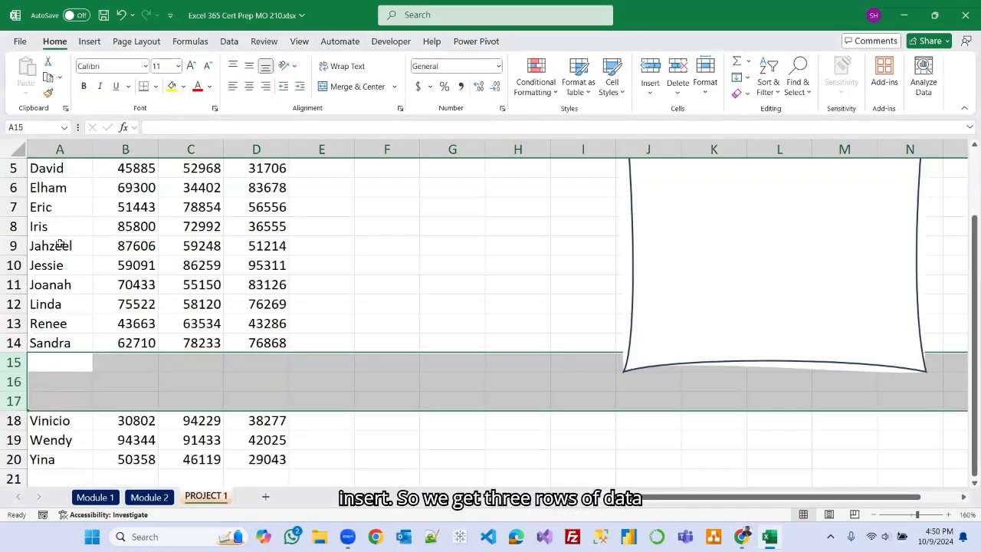
# Enter three new salesperson names in cells A15, A16 and A17.
pyautogui.click(65, 364)
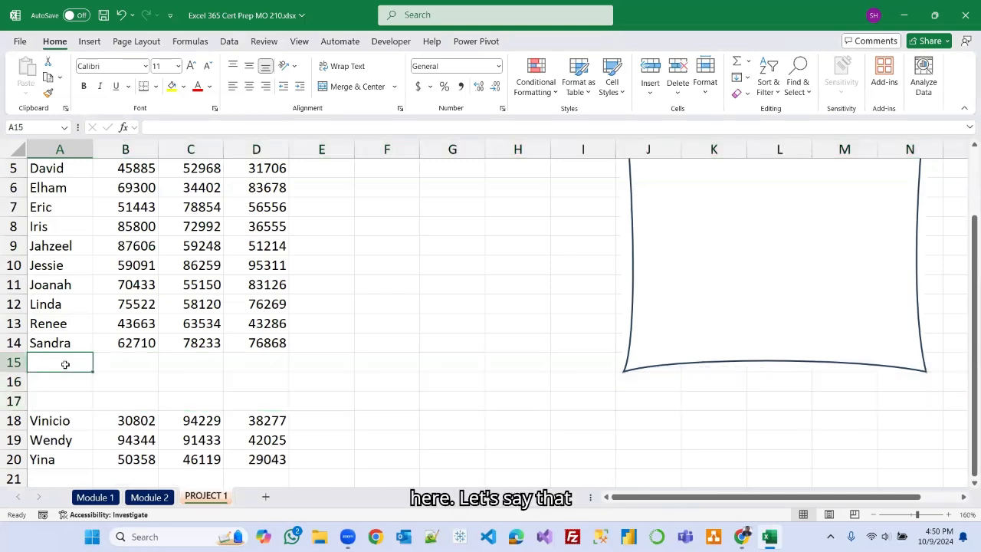
pyautogui.write('Sen')
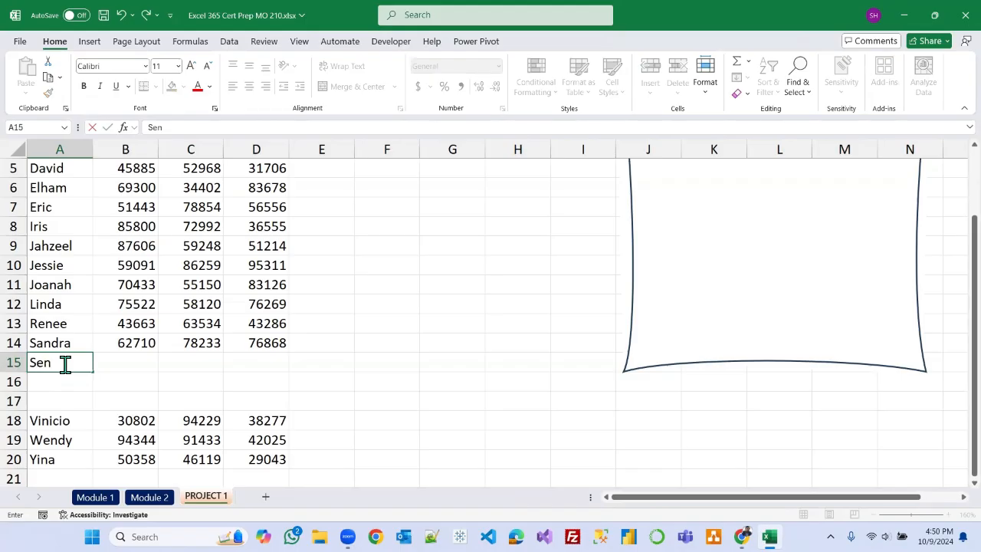
pyautogui.write('thil')
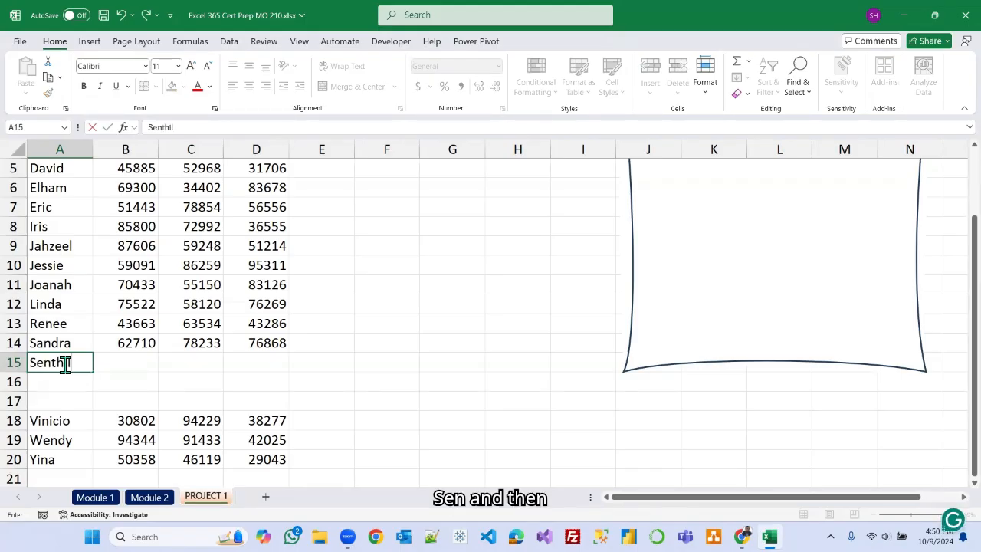
pyautogui.press('Return')
pyautogui.write('Siy')
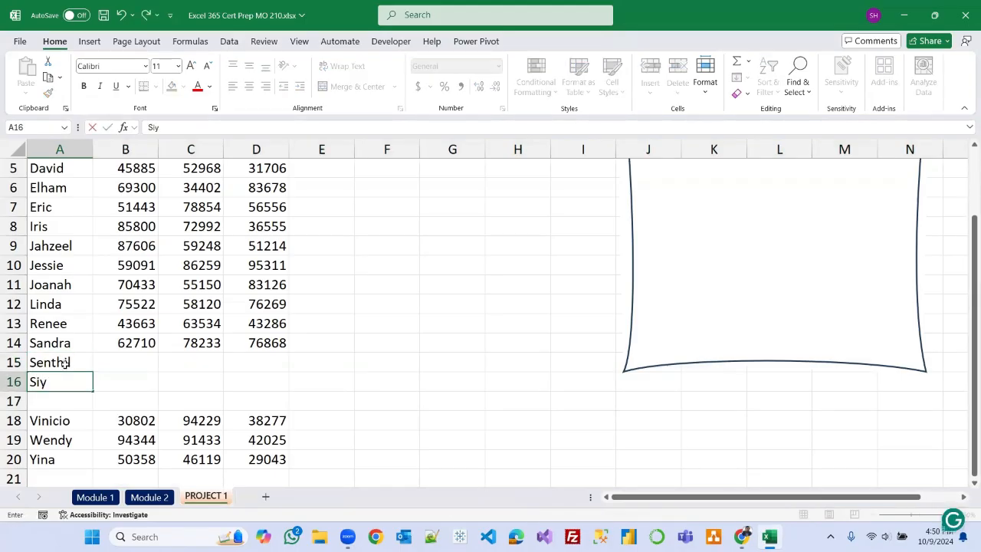
pyautogui.write('amala')
pyautogui.hotkey('ctrl', 'Return')
pyautogui.press('Return')
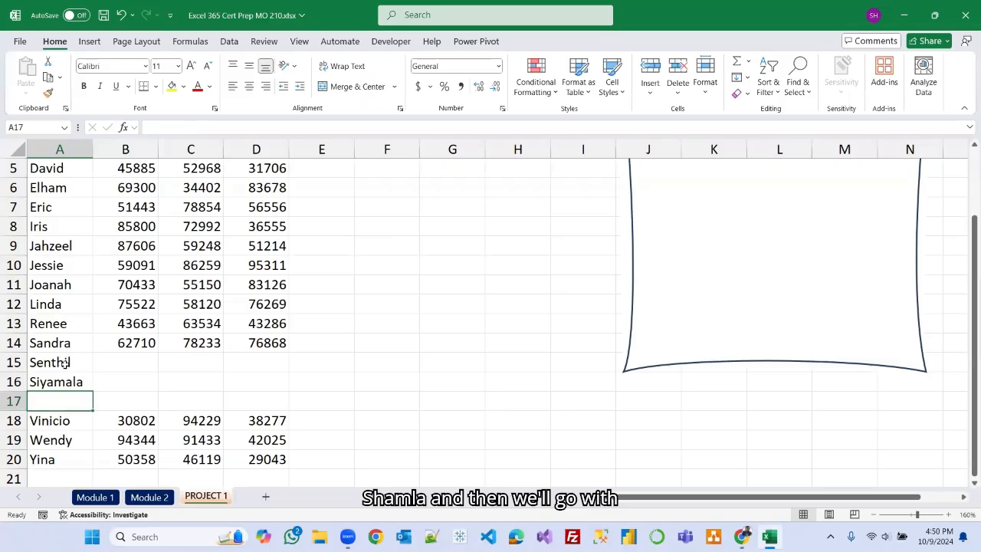
pyautogui.write('Susan')
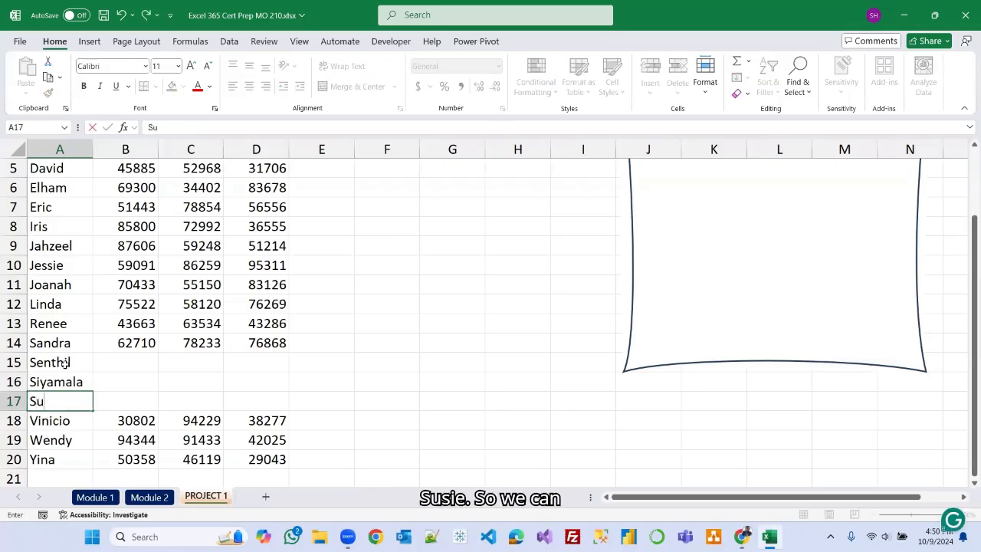
pyautogui.click(321, 379)
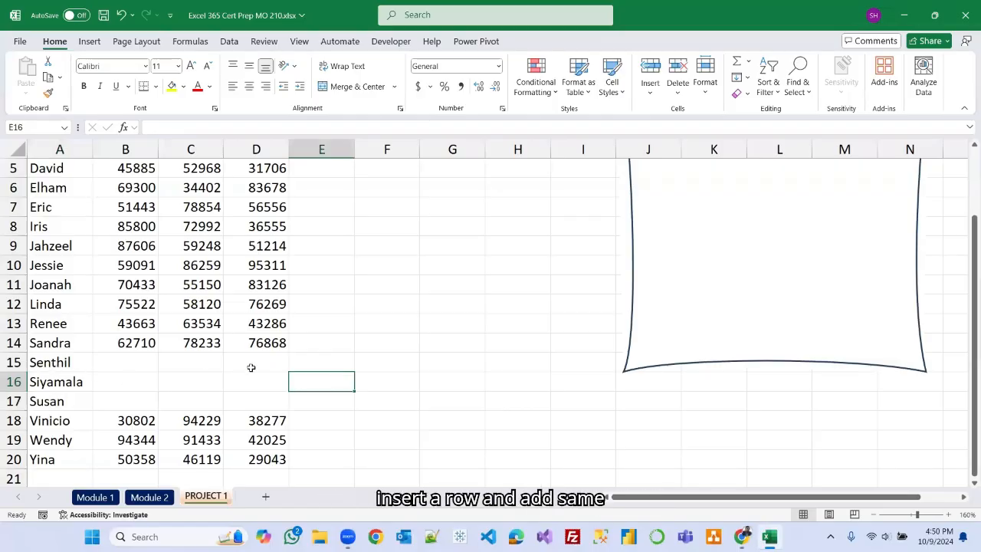
# Insert a blank column B before the Jan column.
pyautogui.scroll(2, 179, 354)
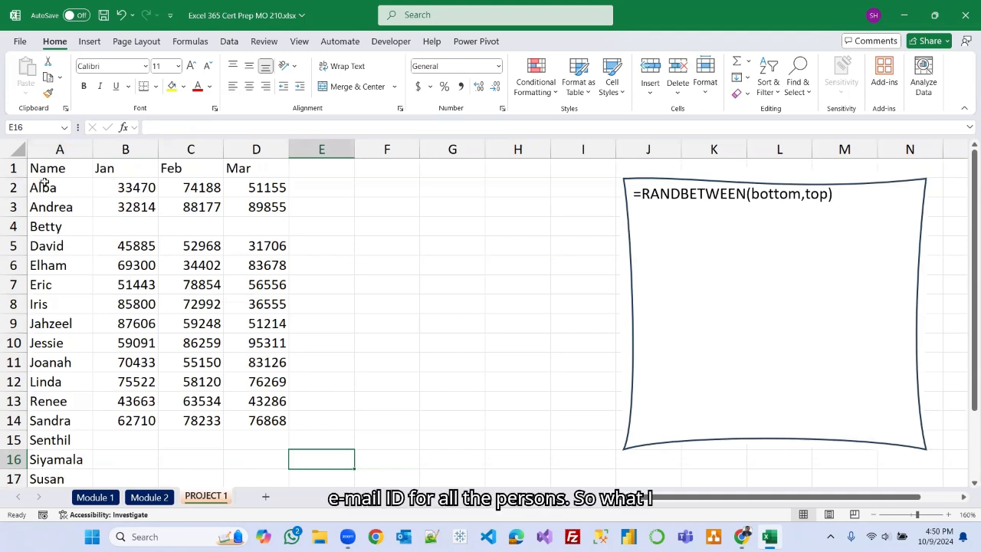
pyautogui.click(126, 149)
pyautogui.rightClick(126, 150)
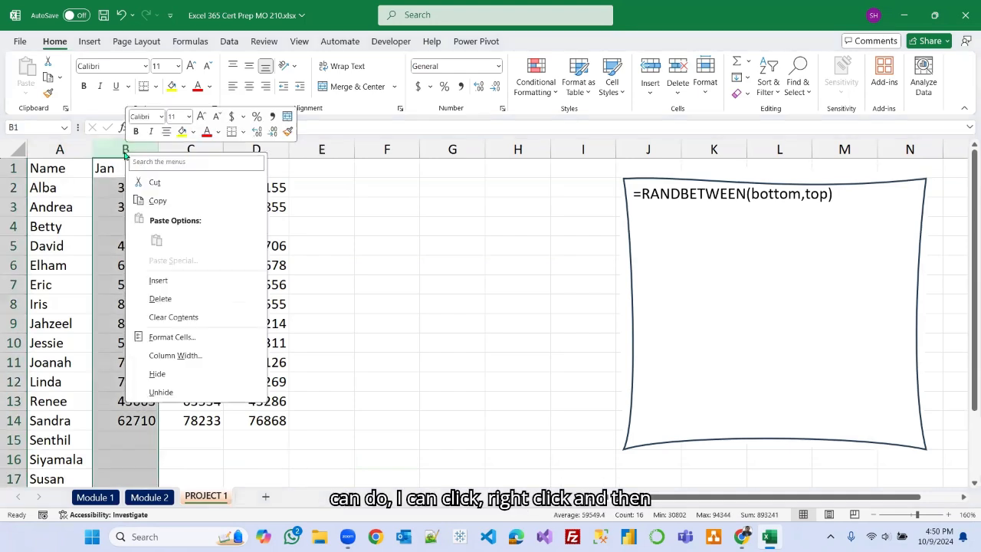
pyautogui.click(163, 280)
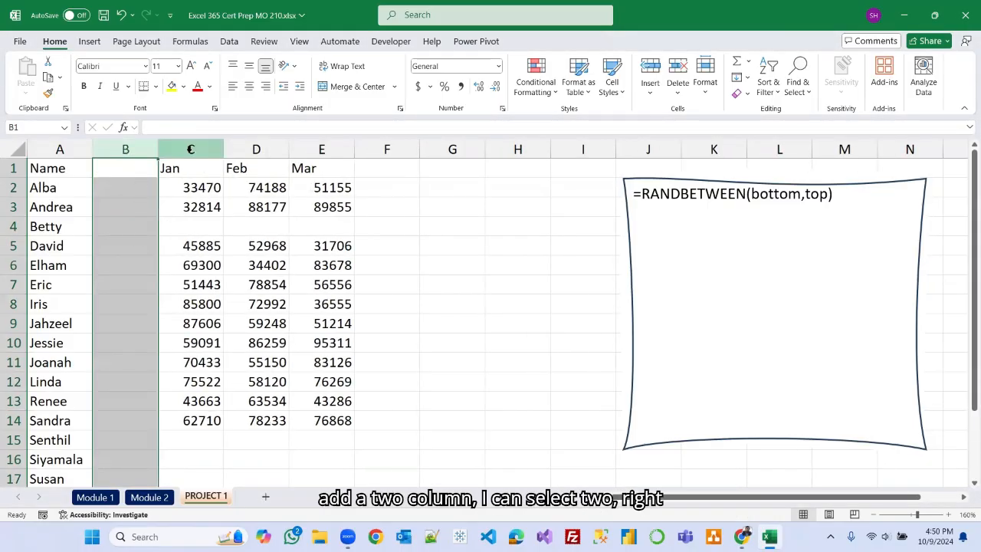
# Insert two blank columns at C and D before the Jan column.
pyautogui.moveTo(191, 149); pyautogui.dragTo(255, 148)
pyautogui.rightClick(255, 150)
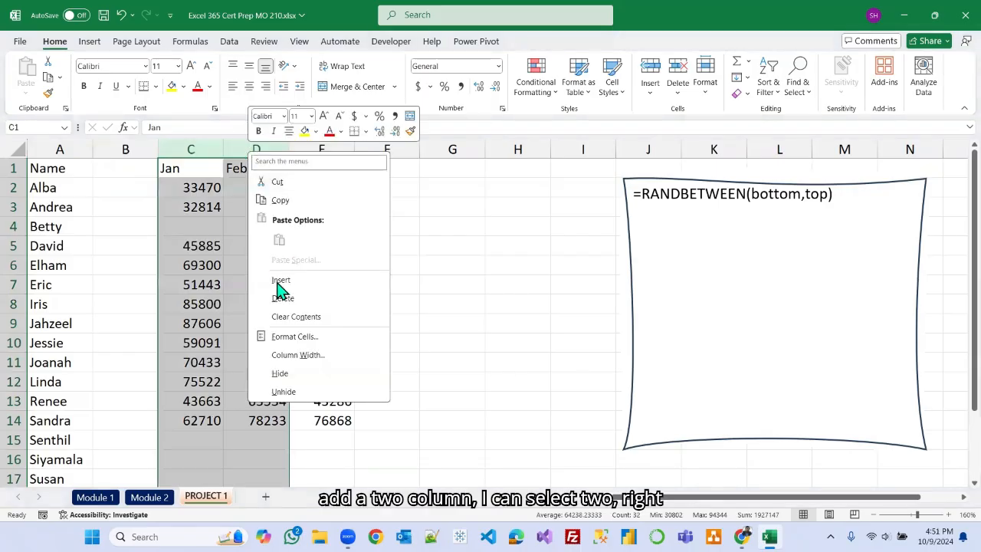
pyautogui.click(281, 279)
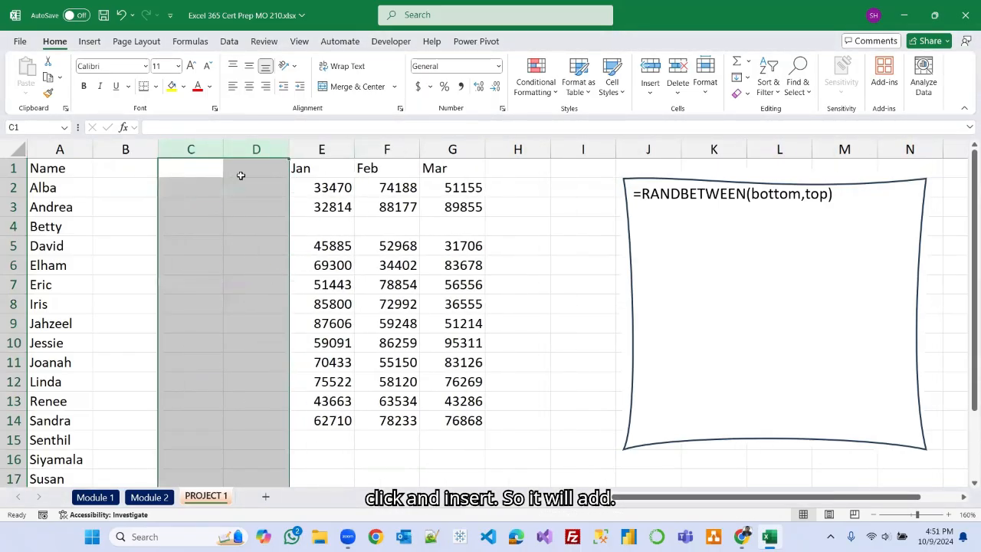
# Delete the three blank columns B to D so the Jan data returns to column B.
pyautogui.moveTo(128, 151); pyautogui.dragTo(243, 151)
pyautogui.rightClick(240, 152)
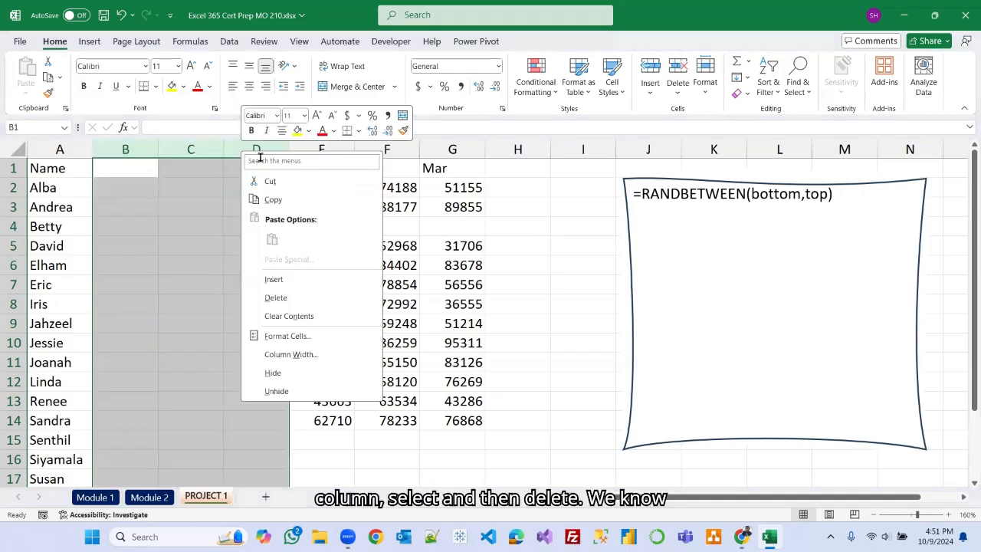
pyautogui.click(269, 297)
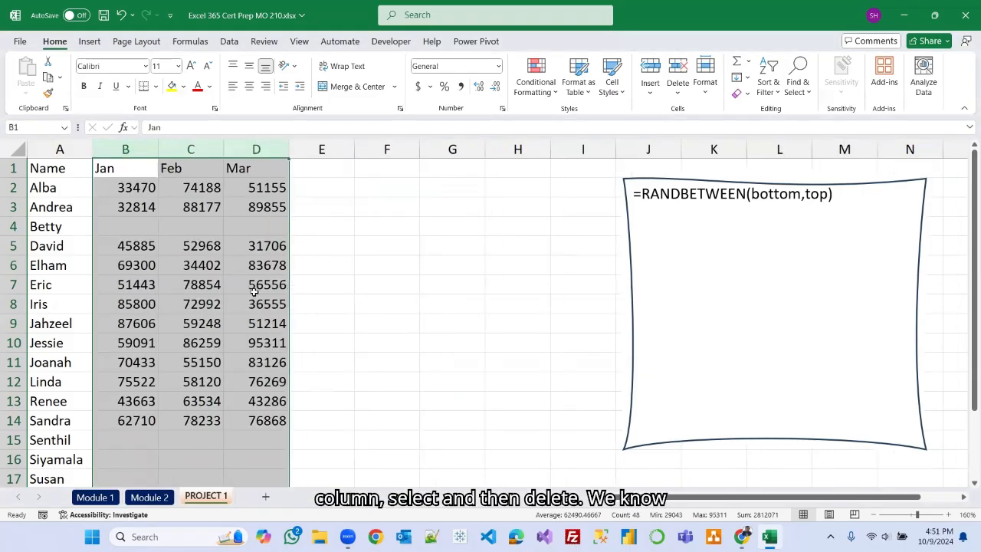
pyautogui.click(374, 261)
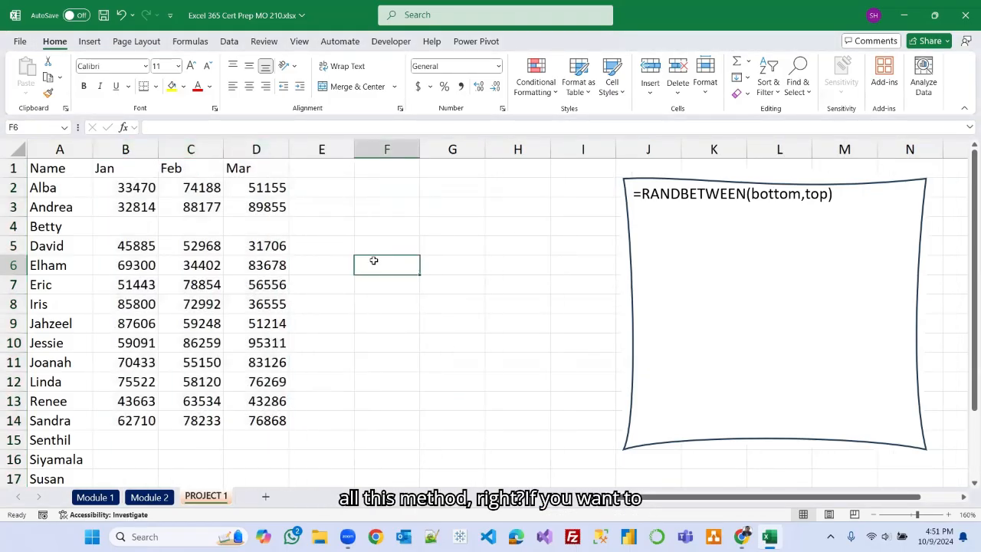
pyautogui.click(14, 246)
pyautogui.rightClick(17, 246)
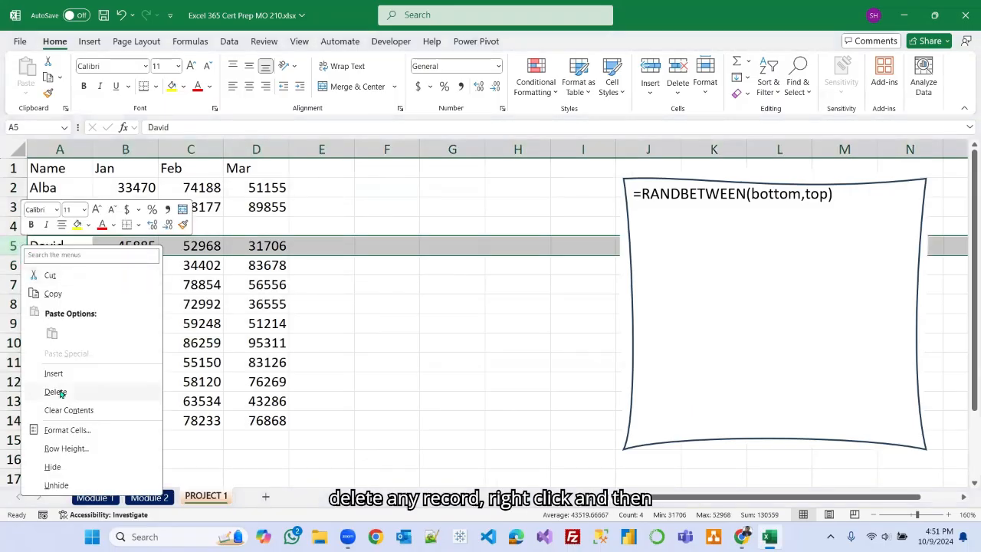
pyautogui.click(470, 312)
pyautogui.click(394, 316)
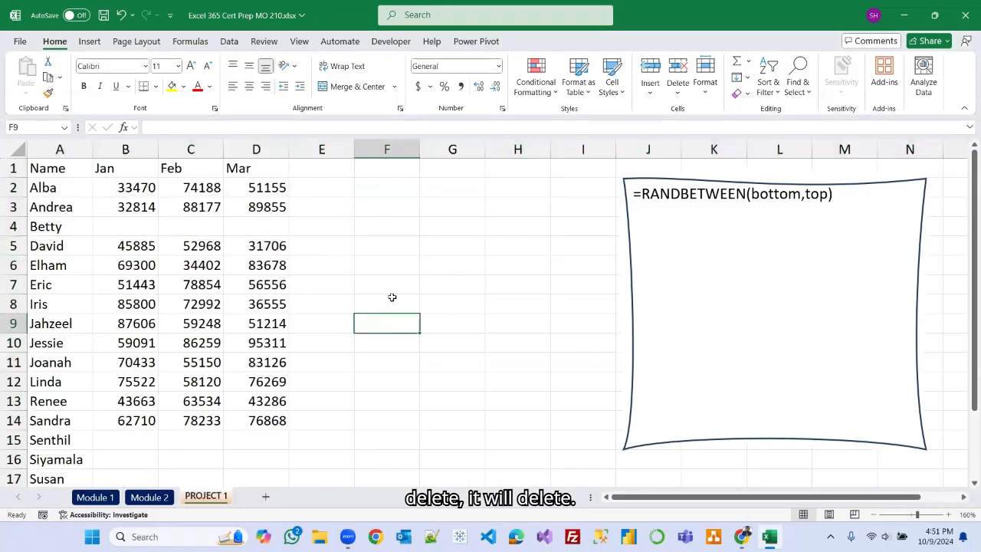
# Enter the formula =RANDBETWEEN(1,10) in cell F2.
pyautogui.click(449, 63)
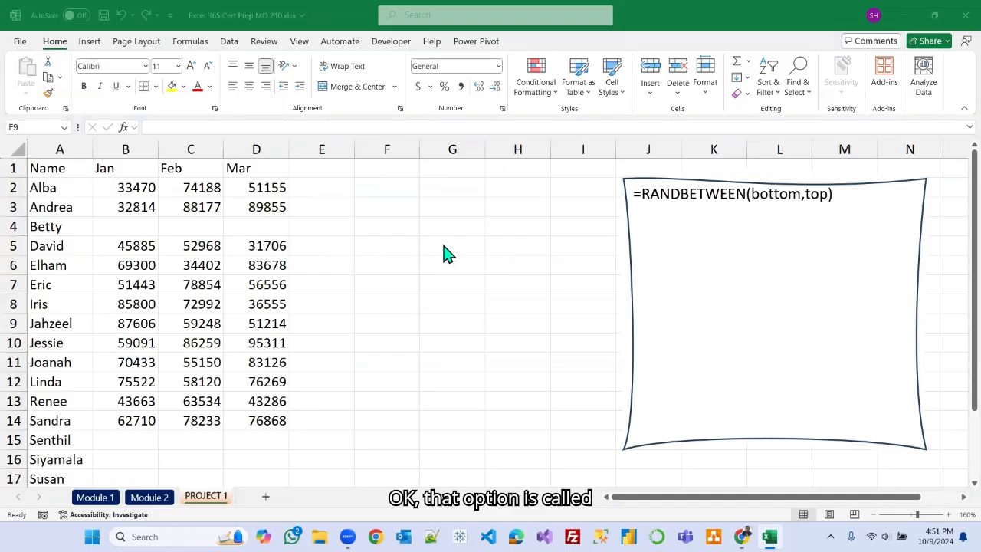
pyautogui.click(477, 246)
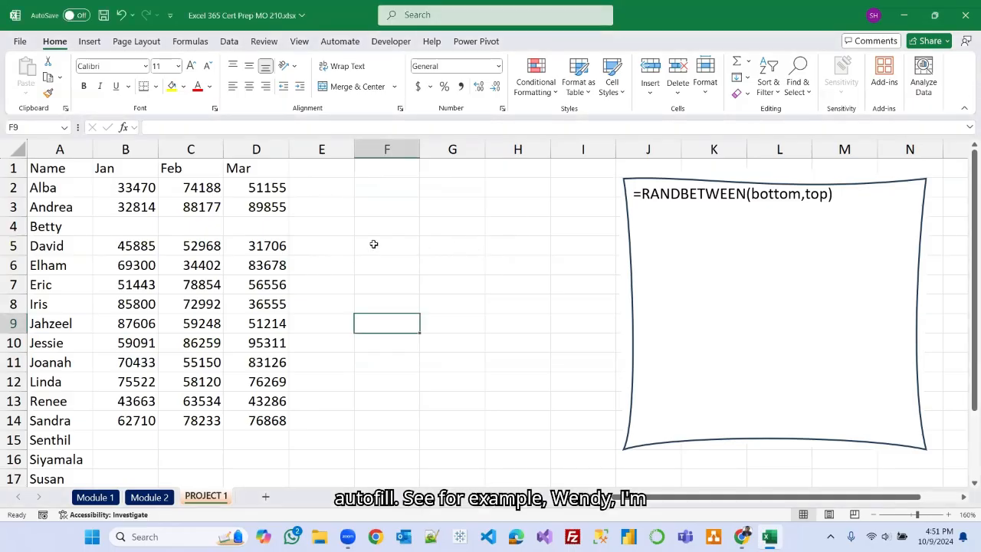
pyautogui.click(393, 190)
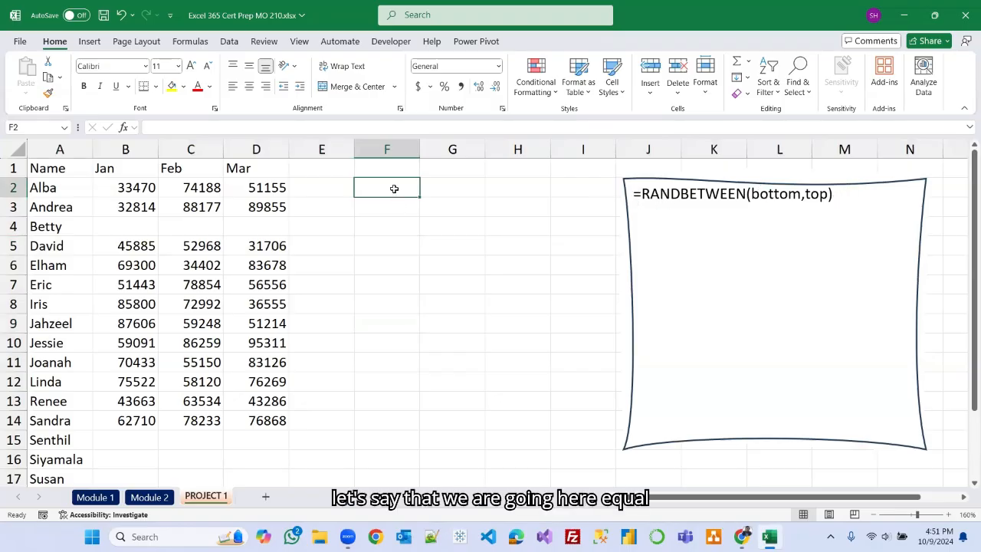
pyautogui.write('=rand')
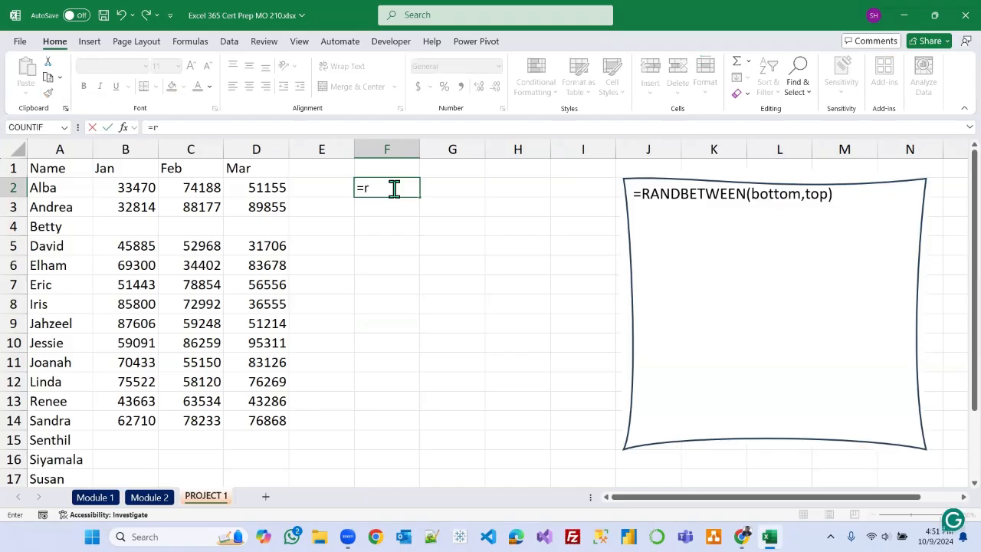
pyautogui.press('Down')
pyautogui.press('Down')
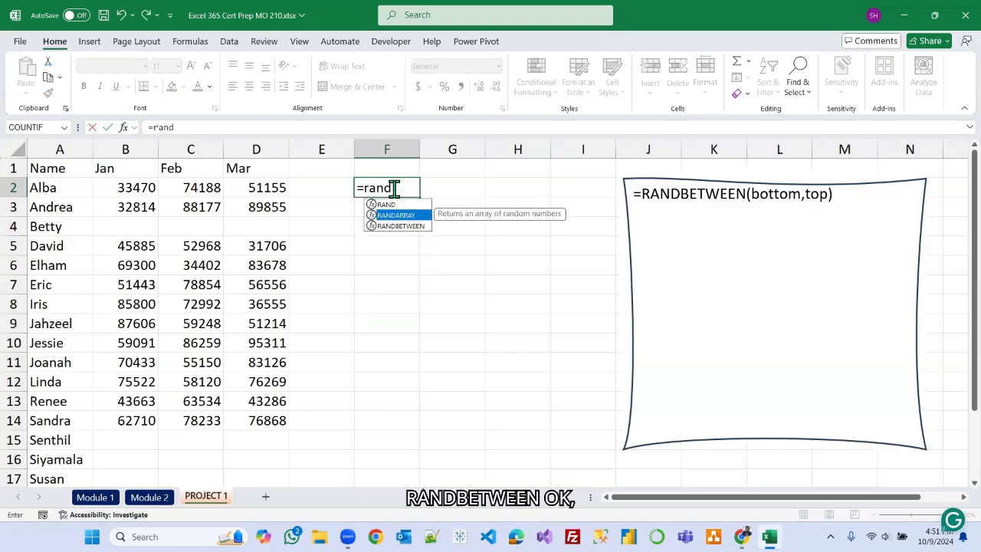
pyautogui.press('Tab')
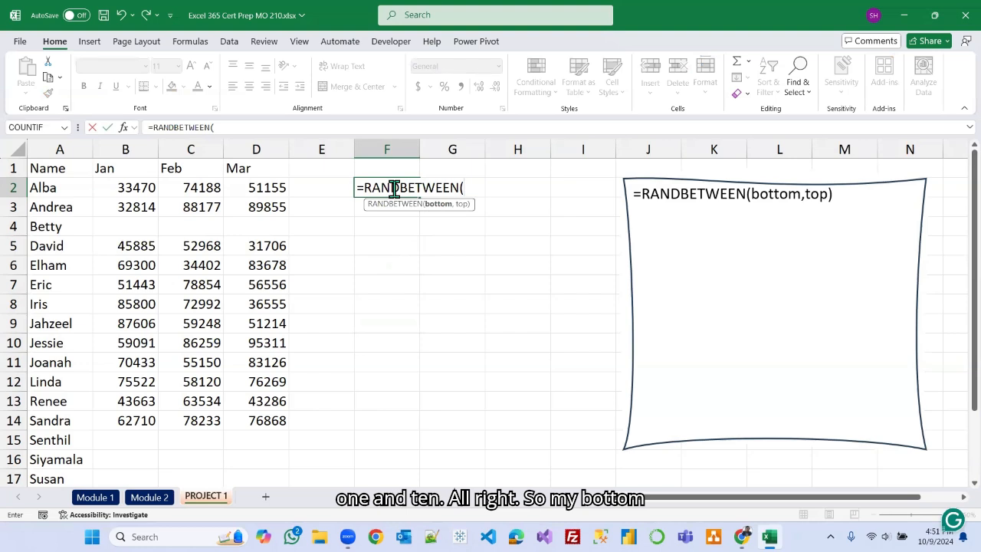
pyautogui.write(',')
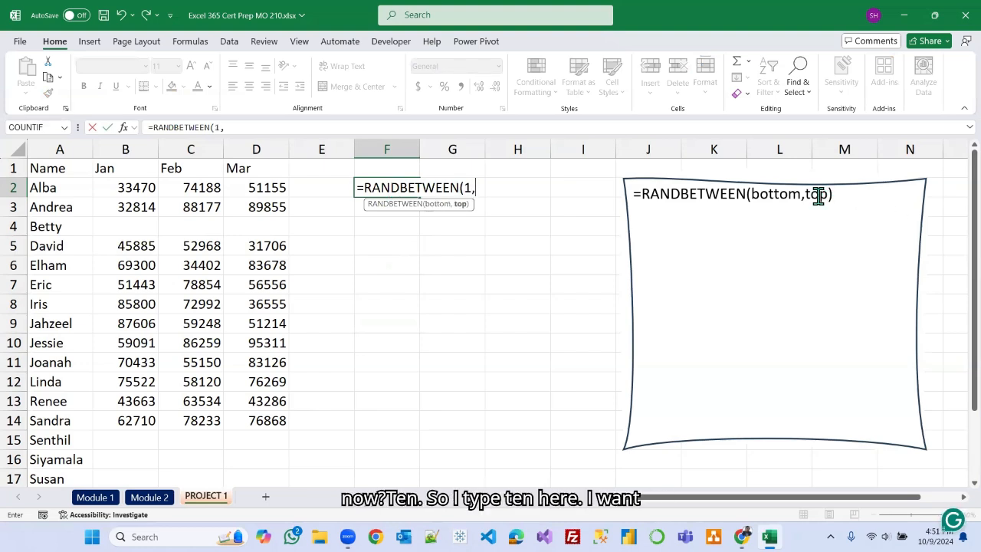
pyautogui.write('10')
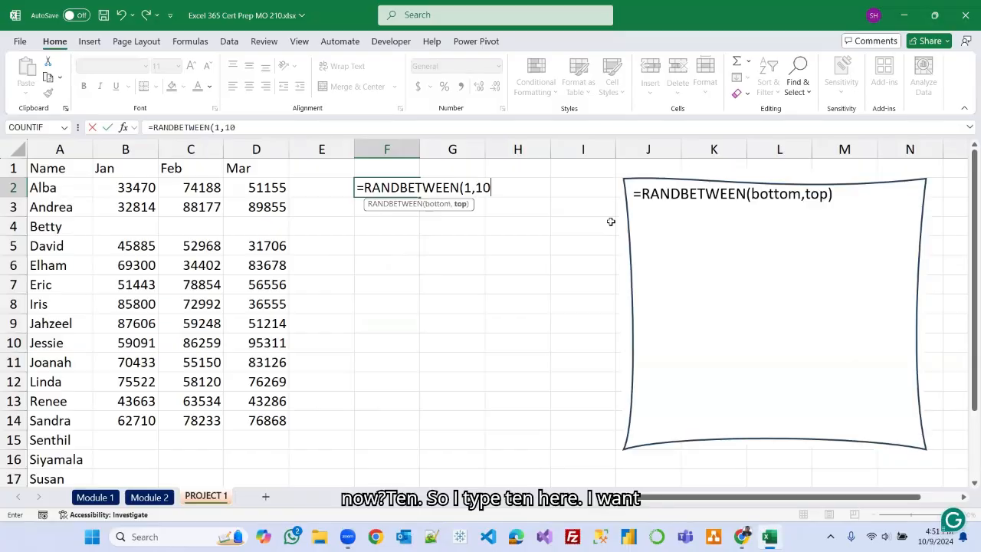
pyautogui.write(')')
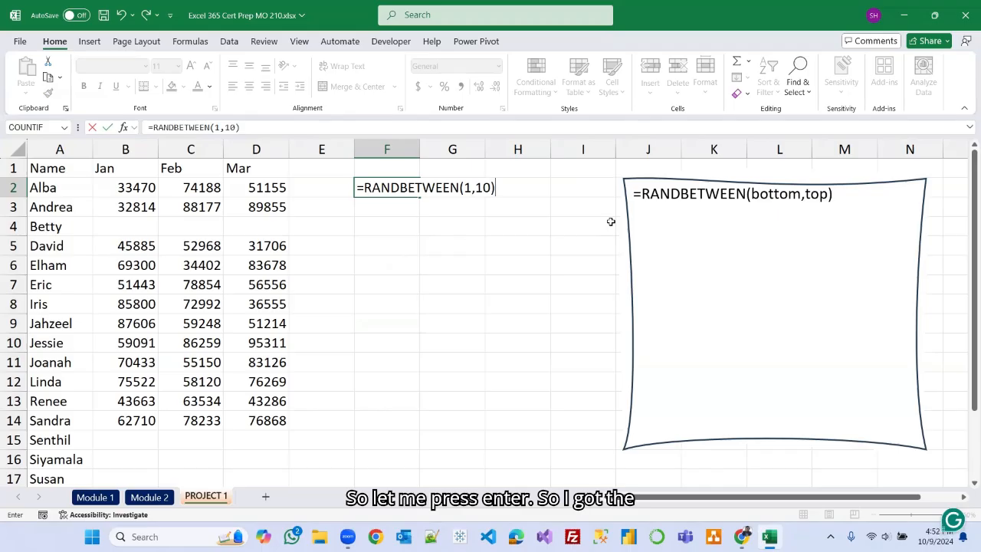
pyautogui.press('Return')
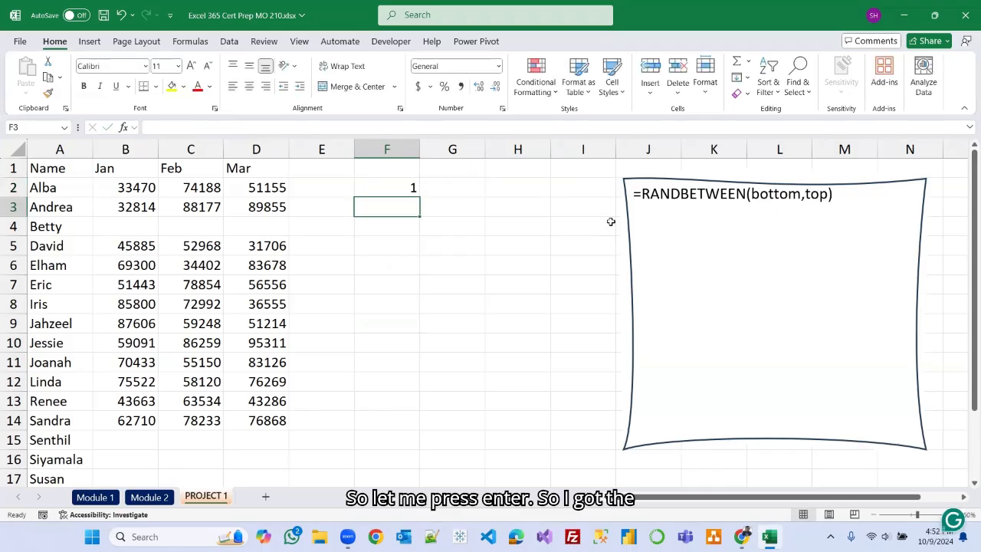
# Fill the RANDBETWEEN formula from F2 across and down to H10.
pyautogui.click(393, 187)
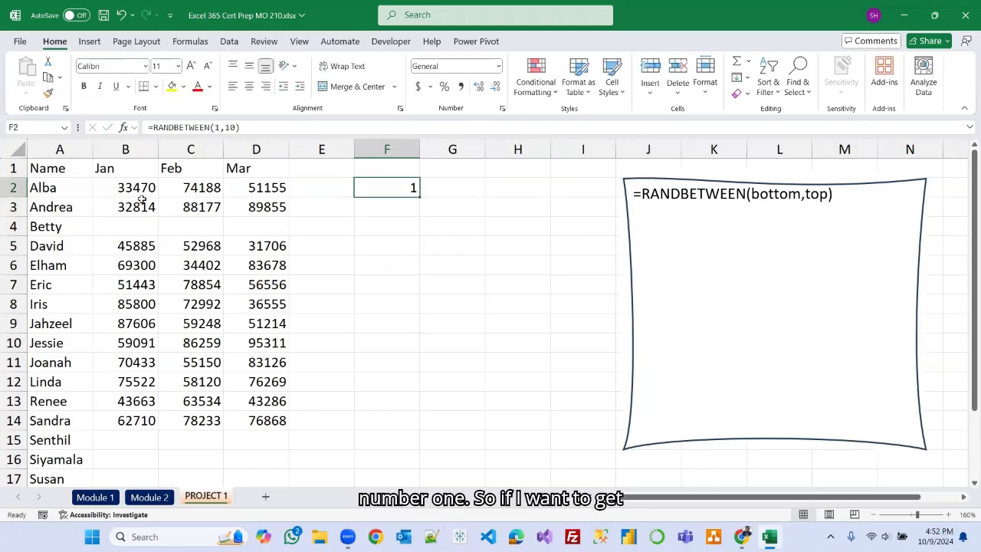
pyautogui.click(151, 497)
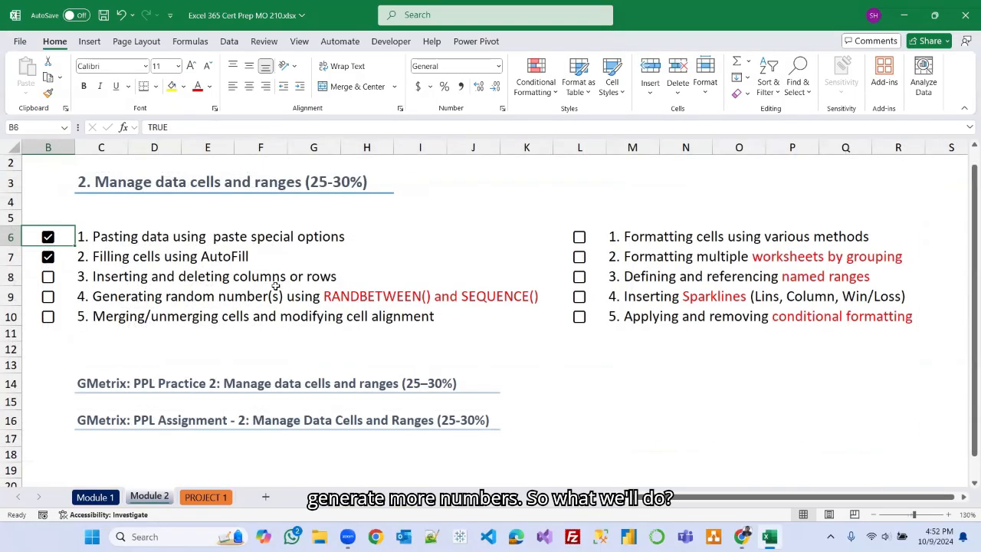
pyautogui.click(219, 499)
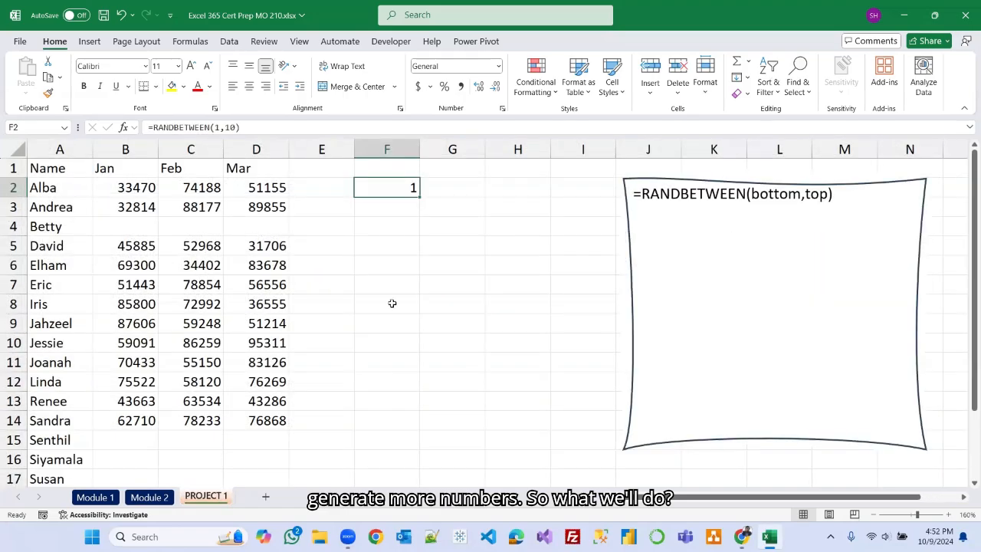
pyautogui.click(140, 500)
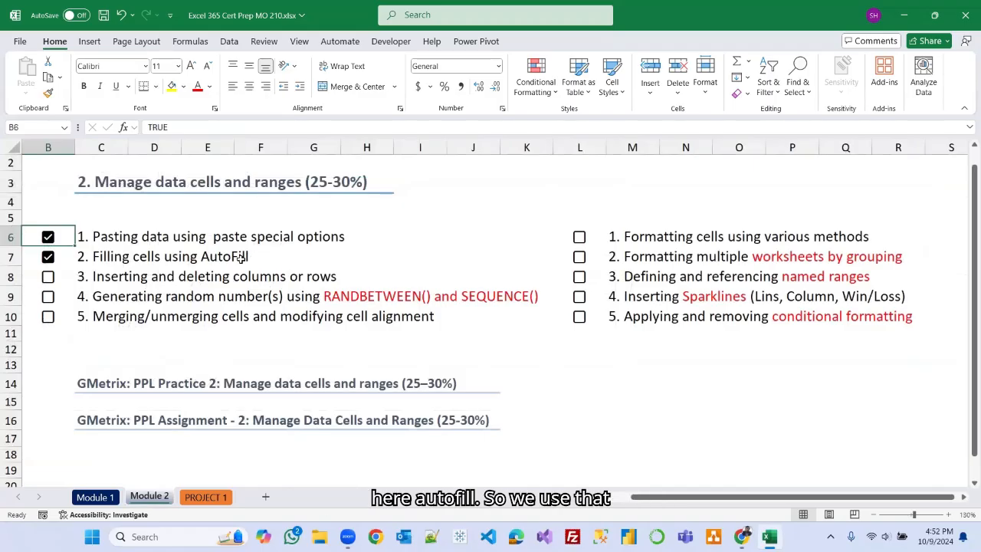
pyautogui.click(213, 497)
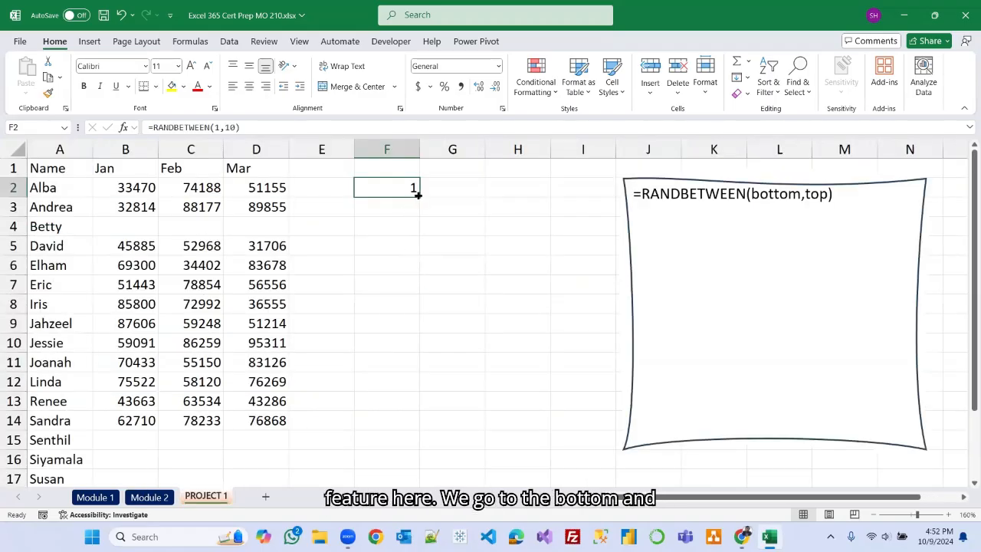
pyautogui.moveTo(418, 196); pyautogui.dragTo(546, 350)
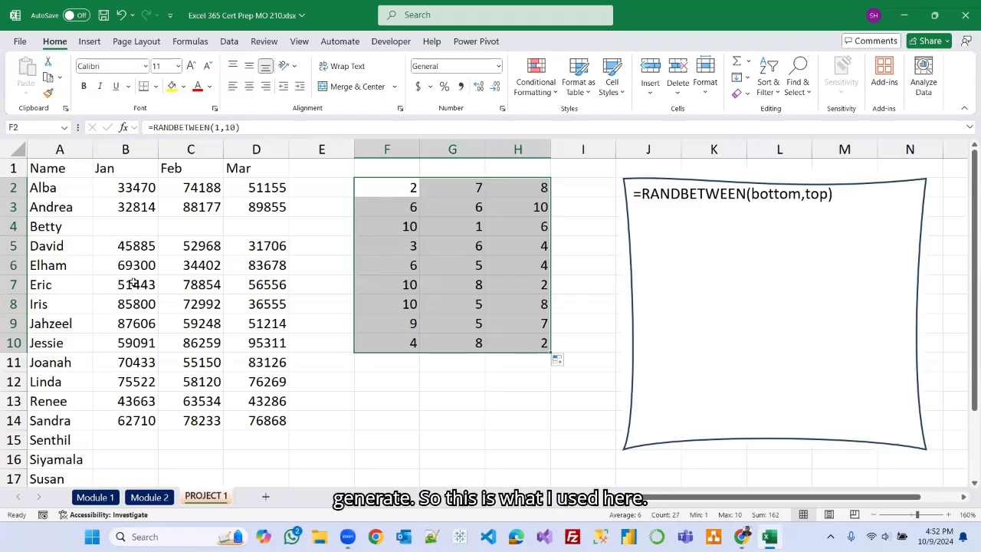
# Clear the random numbers from F2:H10.
pyautogui.press('Delete')
pyautogui.click(435, 258)
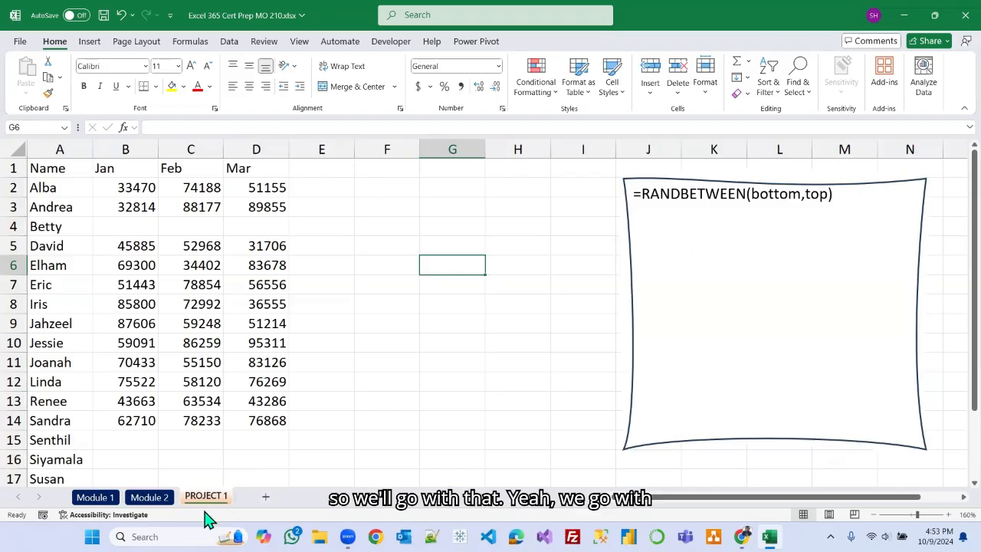
# Enter the formula =RANDARRAY(4,3,26000,96000,TRUE) in cell F4 of the PROJECT 1 sheet.
pyautogui.click(151, 497)
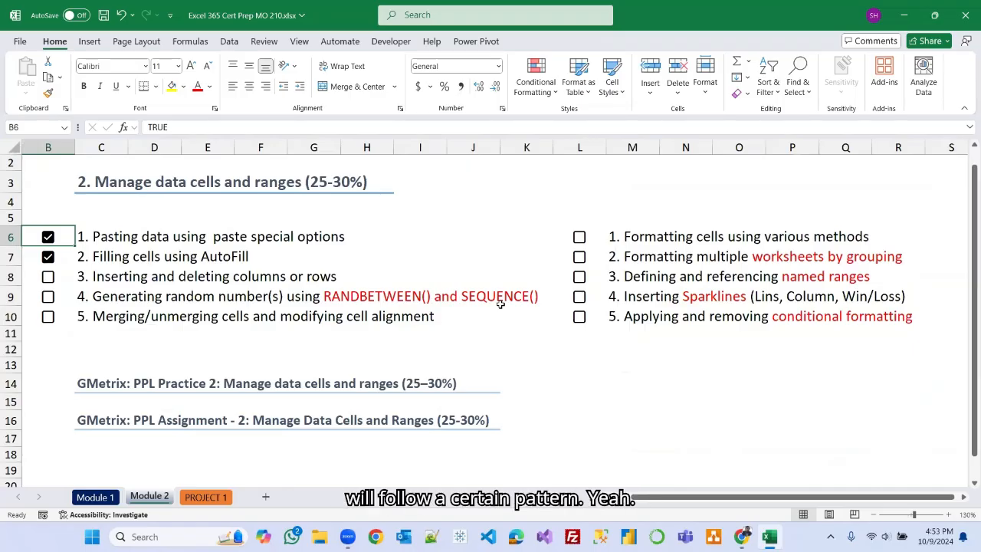
pyautogui.click(226, 498)
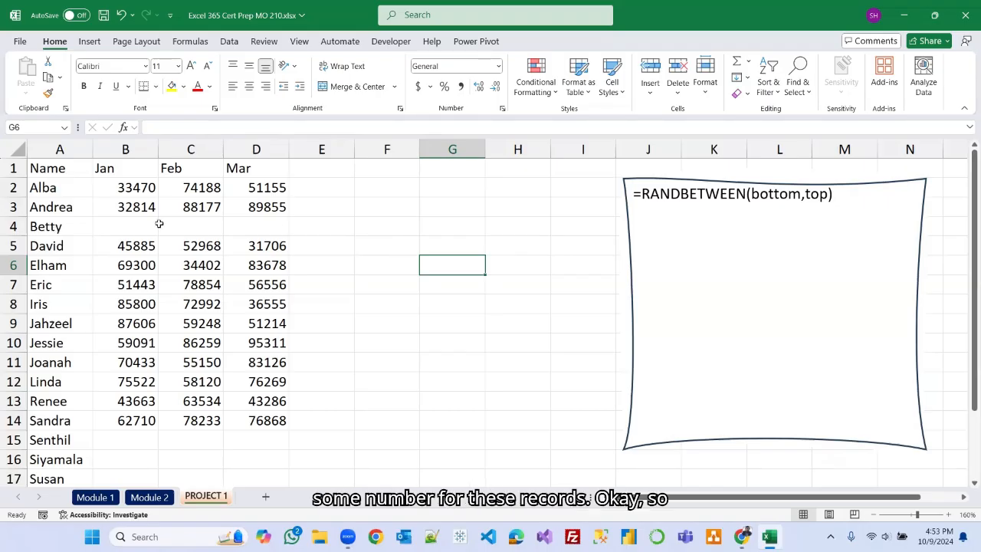
pyautogui.click(376, 226)
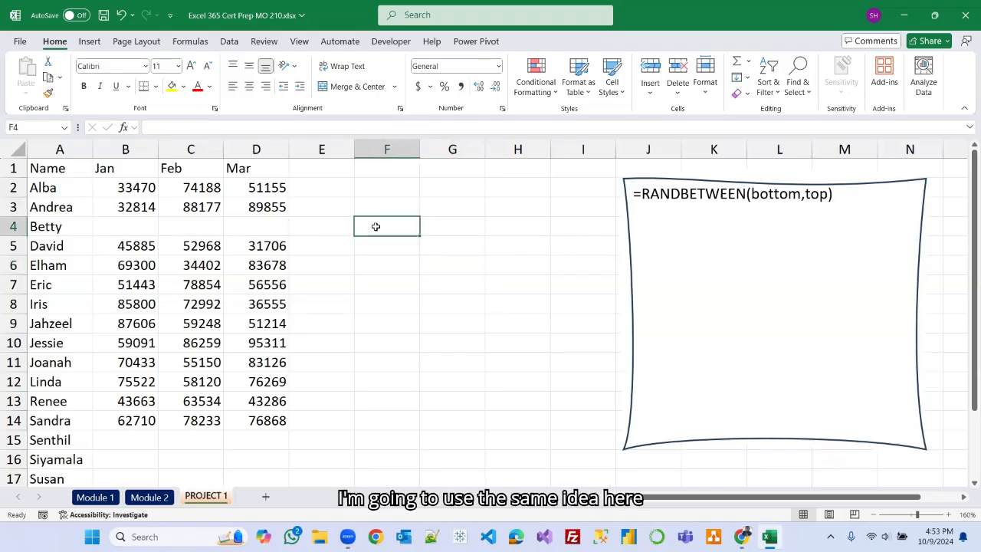
pyautogui.write('=rand')
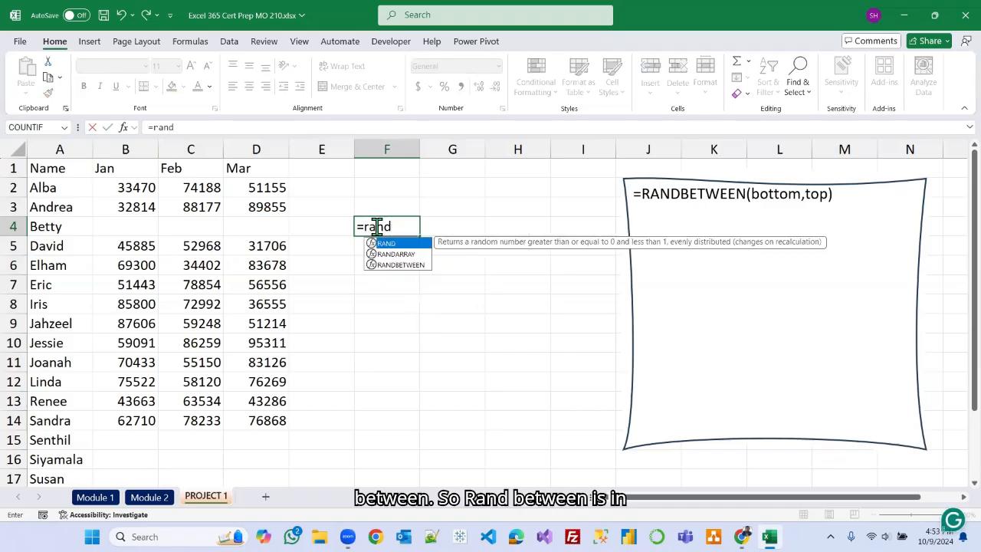
pyautogui.write('b')
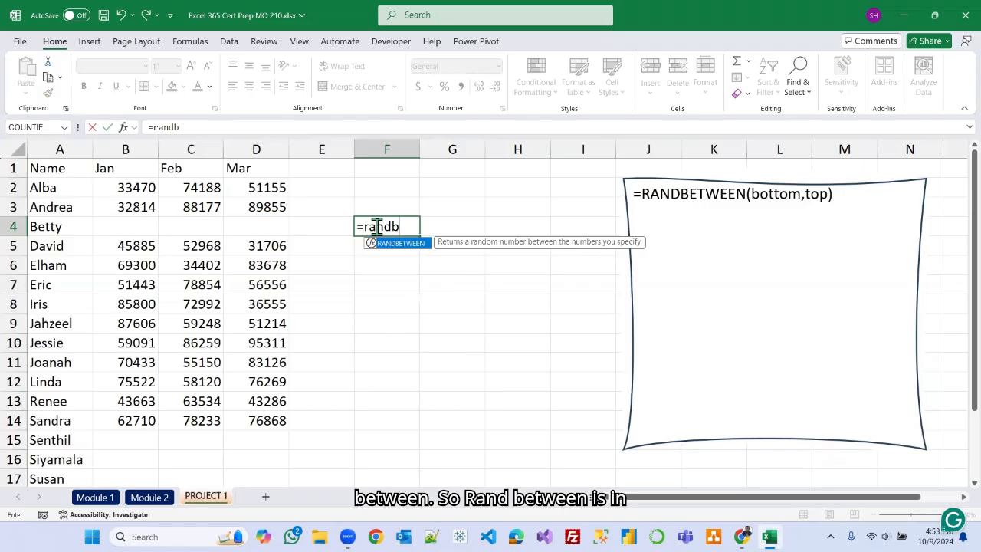
pyautogui.press('BackSpace')
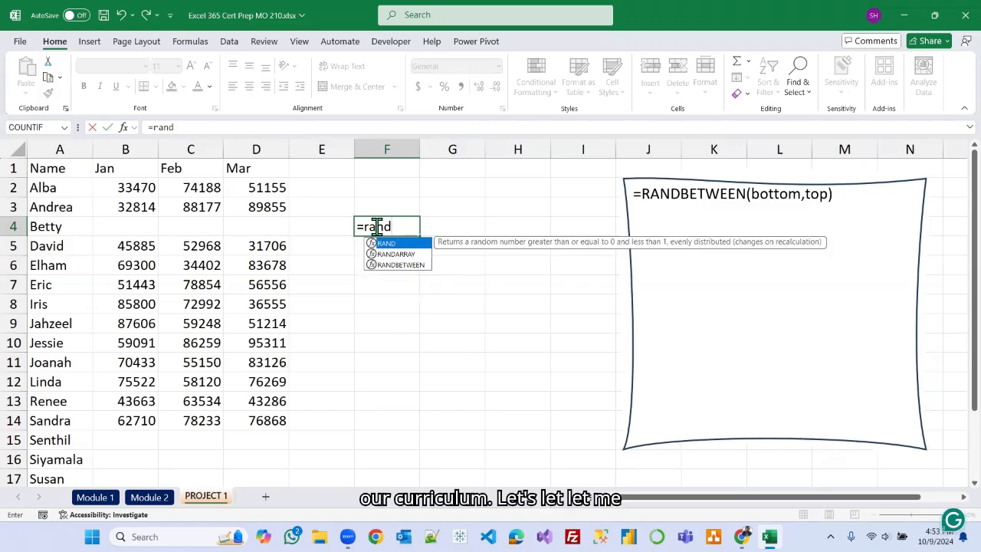
pyautogui.press('Down')
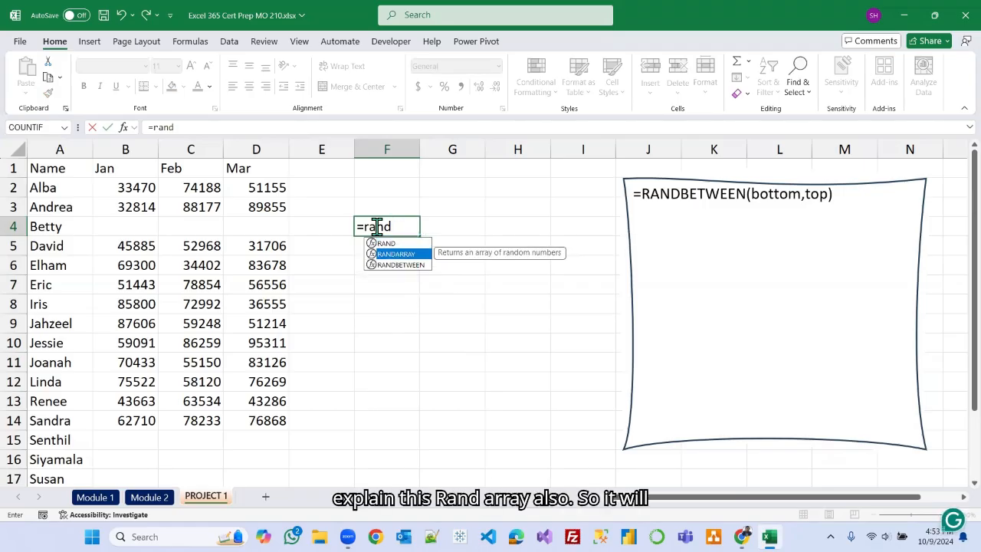
pyautogui.press('Tab')
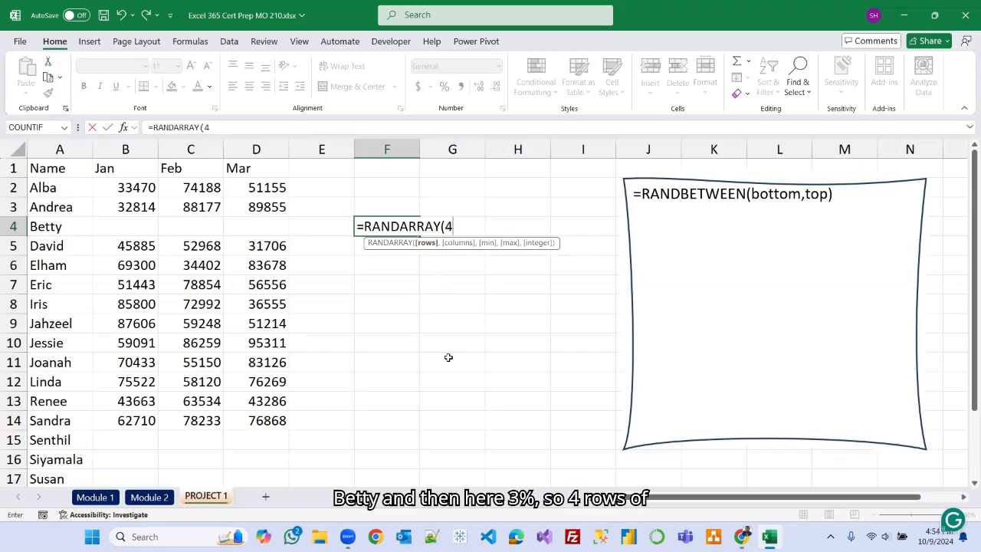
pyautogui.write(',')
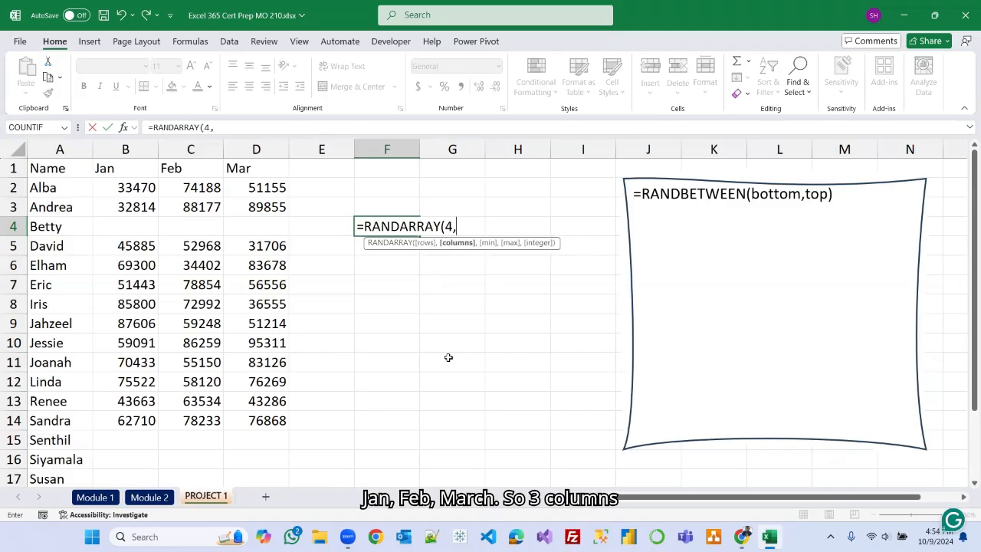
pyautogui.write('3')
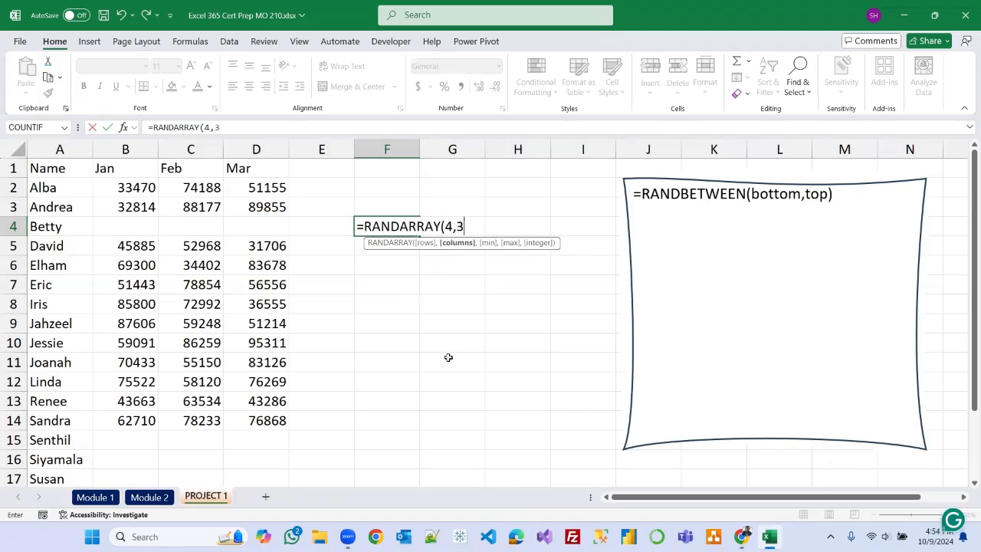
pyautogui.write(',26000')
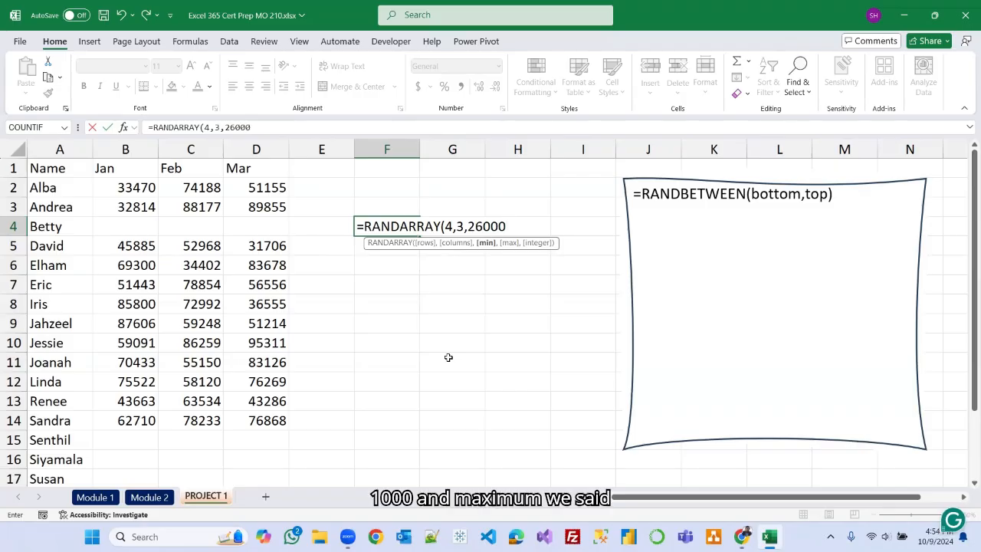
pyautogui.write(',96000')
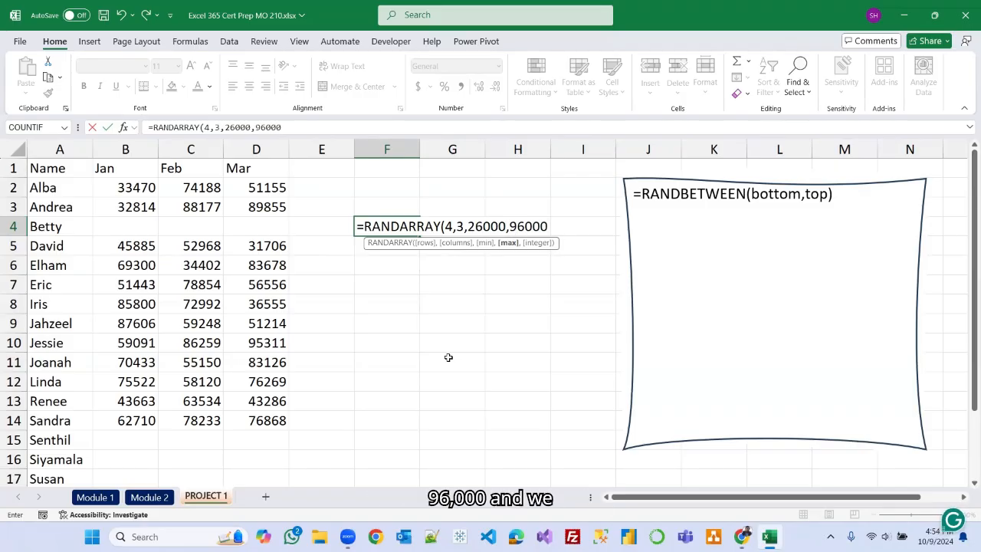
pyautogui.write(',')
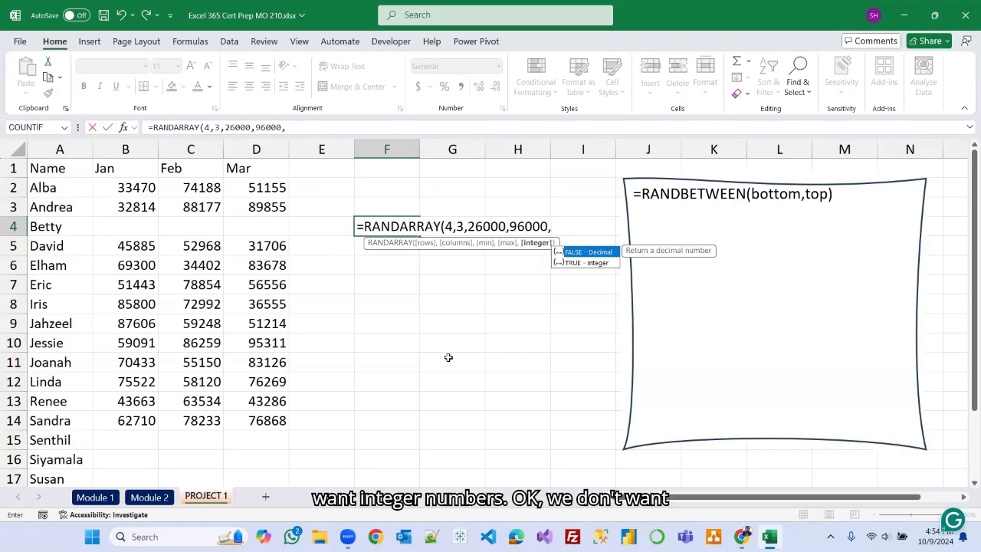
pyautogui.press('Down')
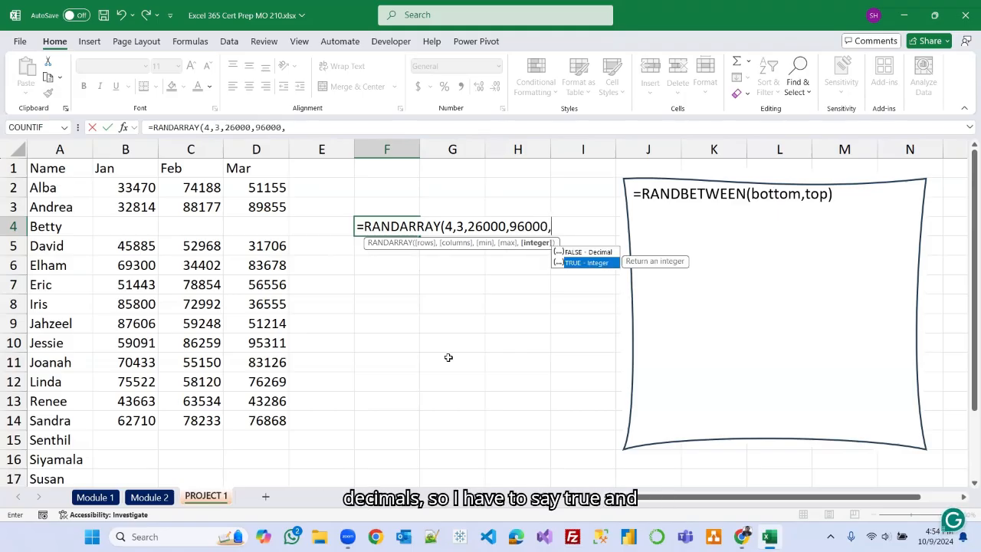
pyautogui.press('Tab')
pyautogui.write(')')
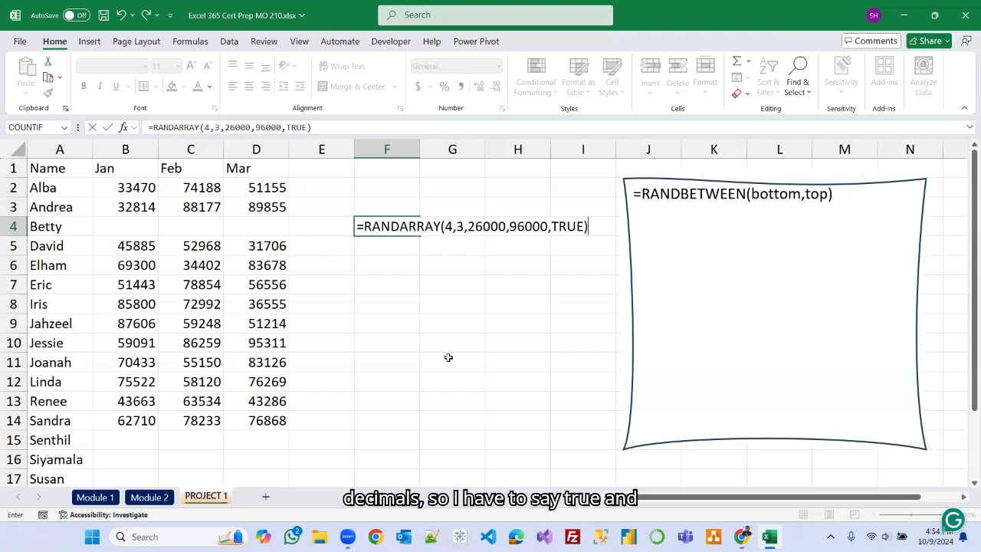
pyautogui.press('Return')
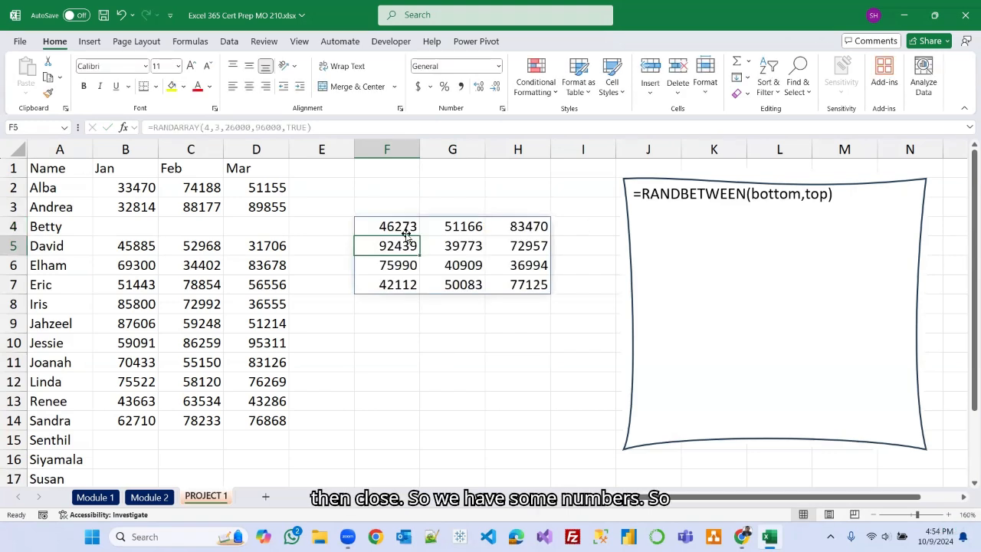
# Copy the random numbers in F4:H4 and paste them as values into B4:D4 for Betty.
pyautogui.moveTo(400, 226); pyautogui.dragTo(506, 227)
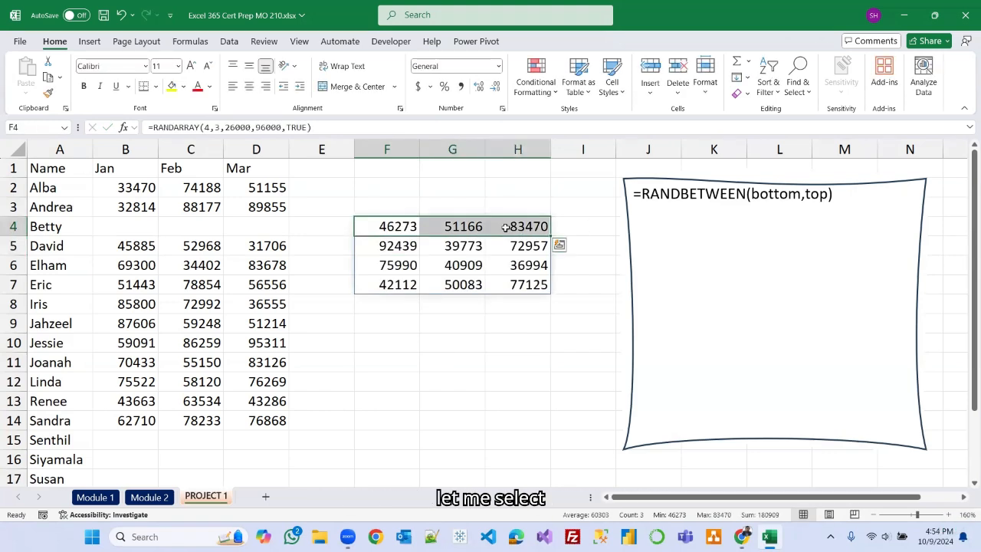
pyautogui.click(51, 81)
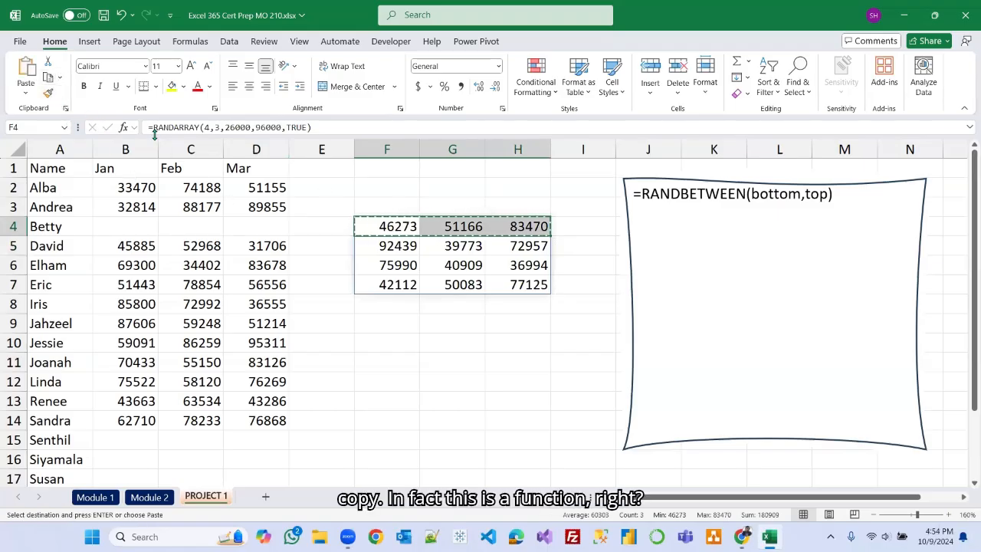
pyautogui.click(136, 225)
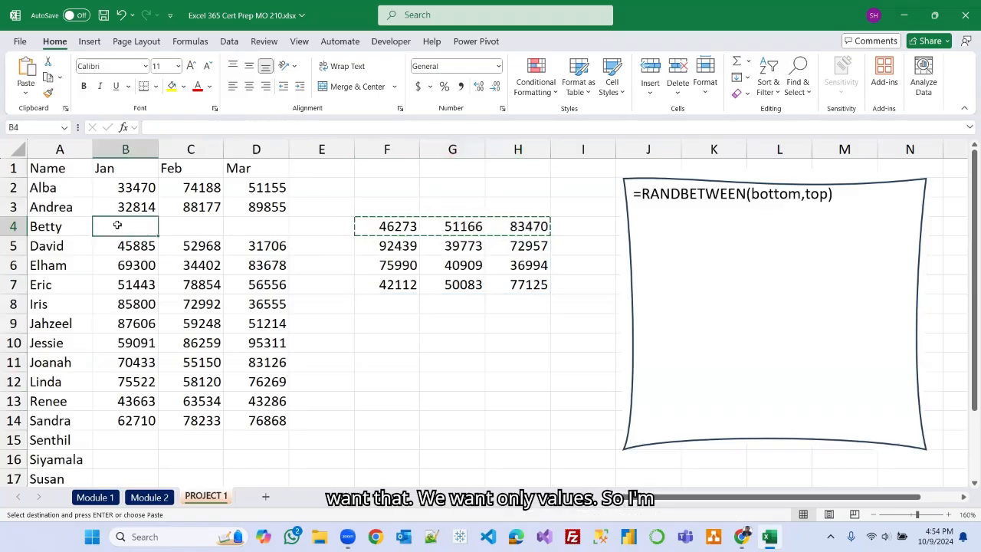
pyautogui.click(27, 93)
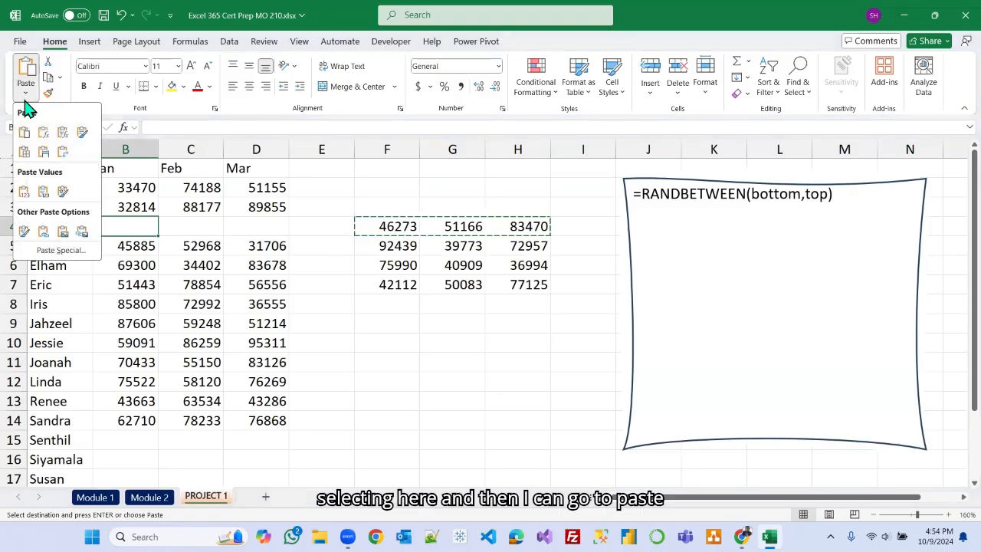
pyautogui.click(24, 192)
# Copy the random numbers in F5:H7 and paste them as values into B15:D17 for Senthil, Siyamala and Susan.
pyautogui.moveTo(392, 245); pyautogui.dragTo(536, 285)
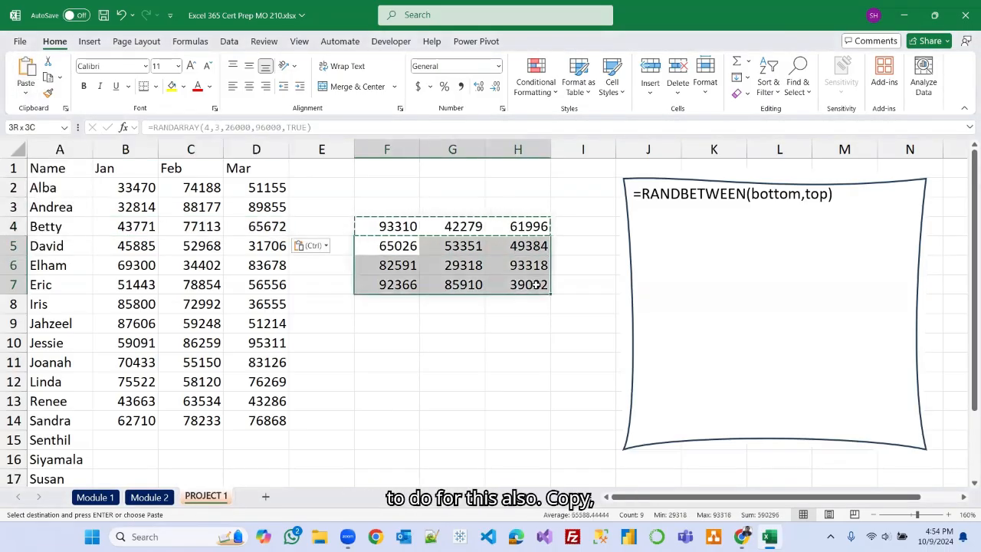
pyautogui.click(46, 78)
pyautogui.scroll(-1, 107, 360)
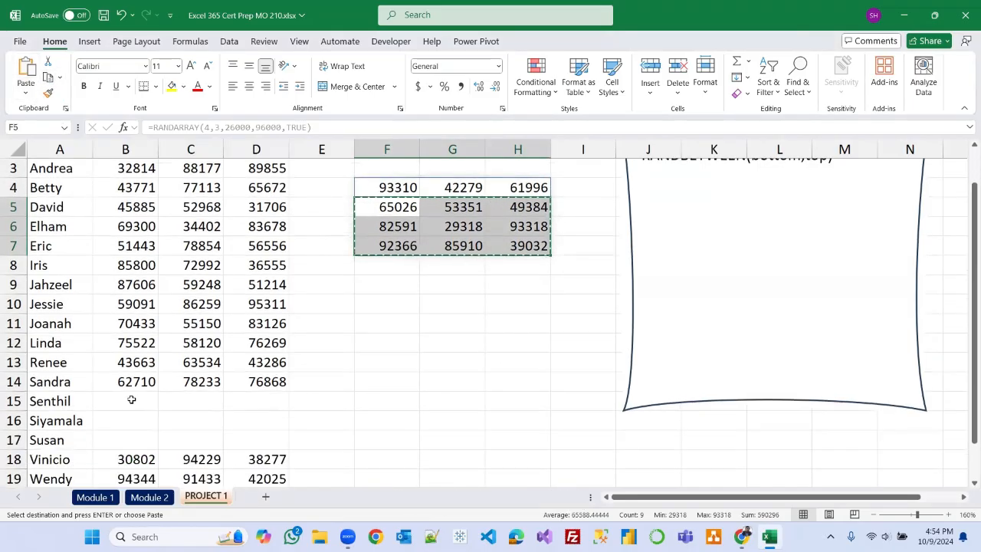
pyautogui.click(131, 399)
pyautogui.click(25, 95)
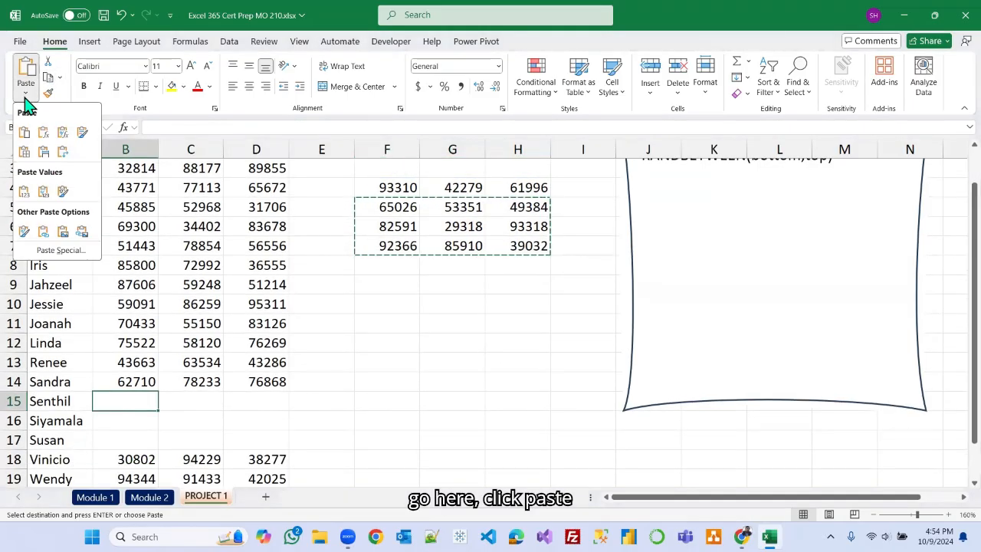
pyautogui.click(24, 193)
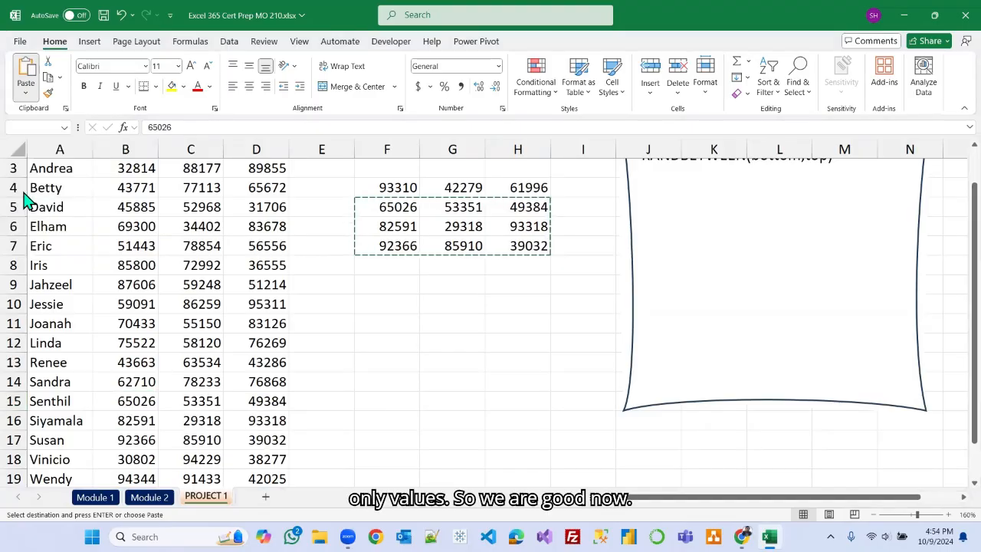
# Delete columns F to H containing the RANDARRAY formula.
pyautogui.click(462, 367)
pyautogui.press('Escape')
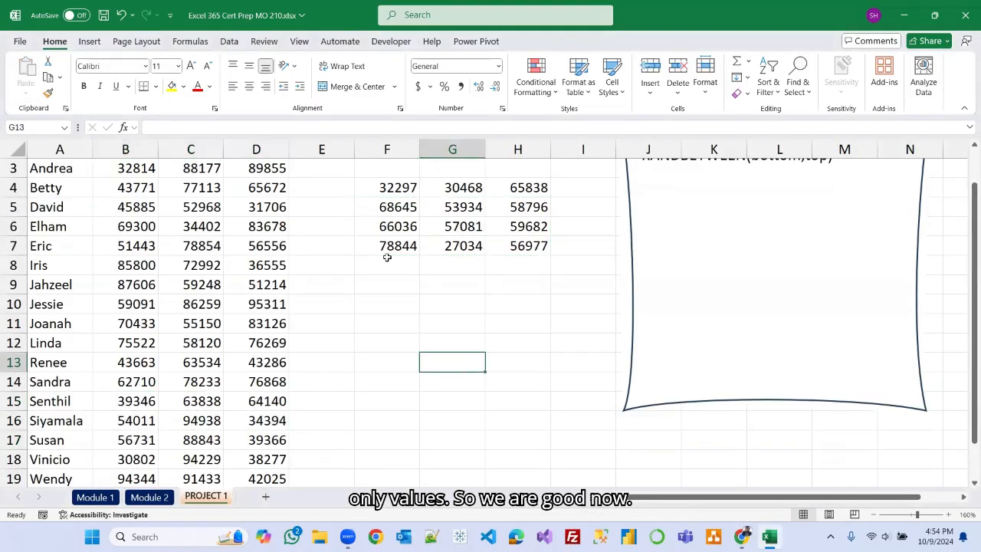
pyautogui.moveTo(387, 148); pyautogui.dragTo(523, 154)
pyautogui.rightClick(523, 153)
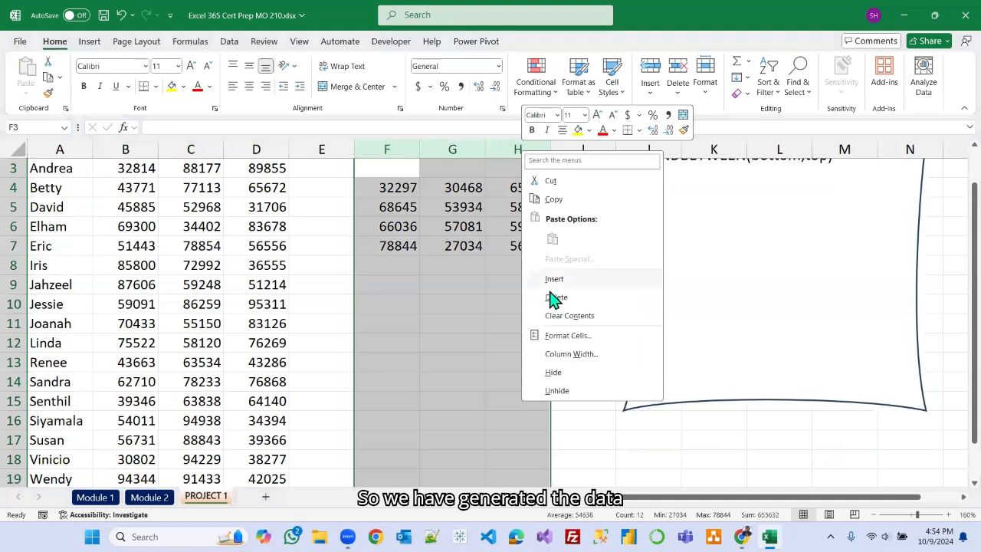
pyautogui.click(555, 297)
pyautogui.click(449, 300)
pyautogui.scroll(-1, 203, 331)
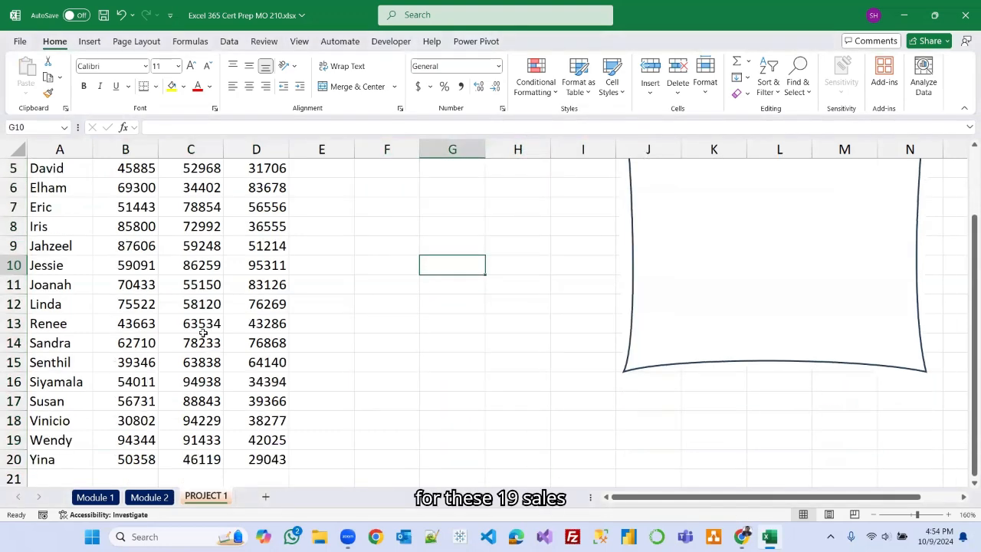
pyautogui.scroll(2, 73, 404)
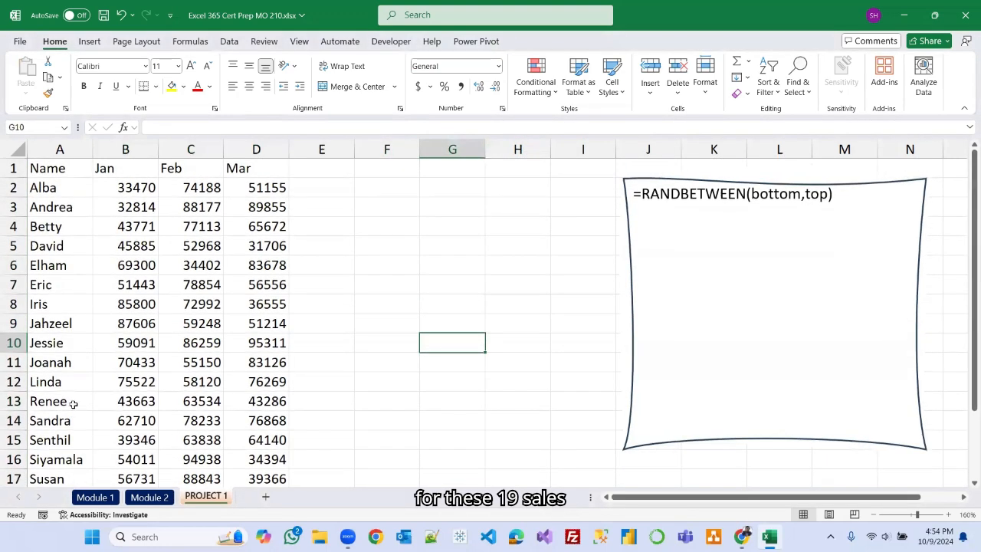
# Tick the 'Inserting and deleting columns or rows' checkbox on the Module 2 sheet.
pyautogui.click(150, 497)
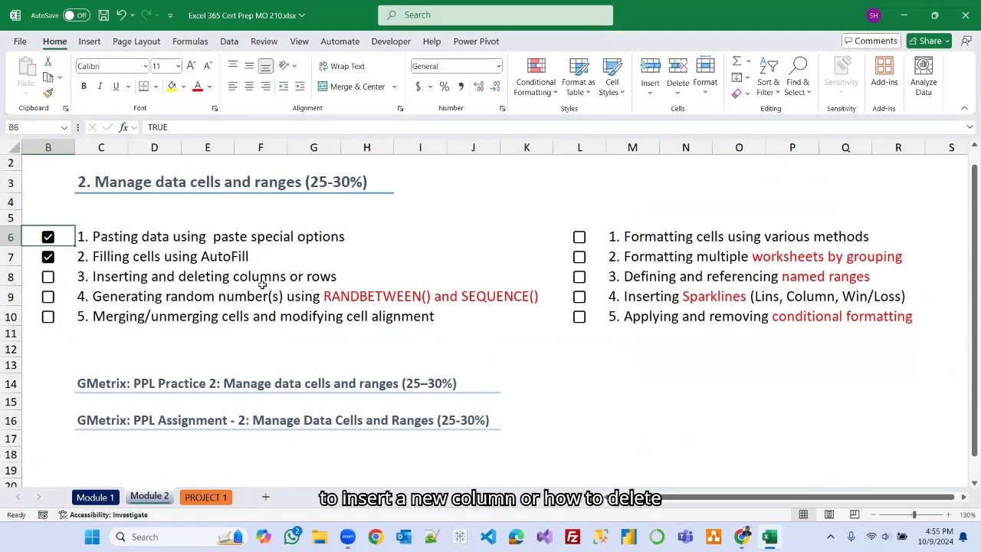
pyautogui.click(48, 279)
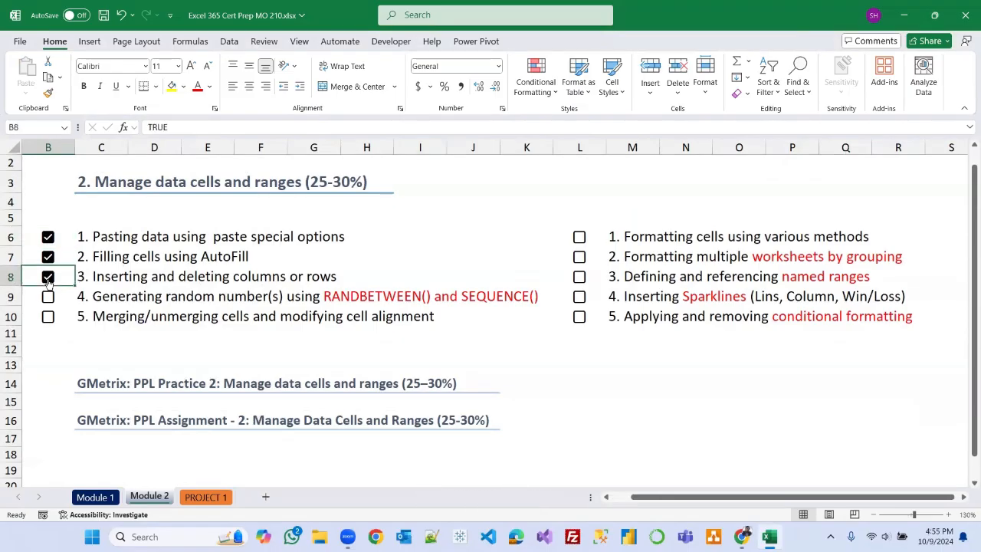
pyautogui.click(300, 361)
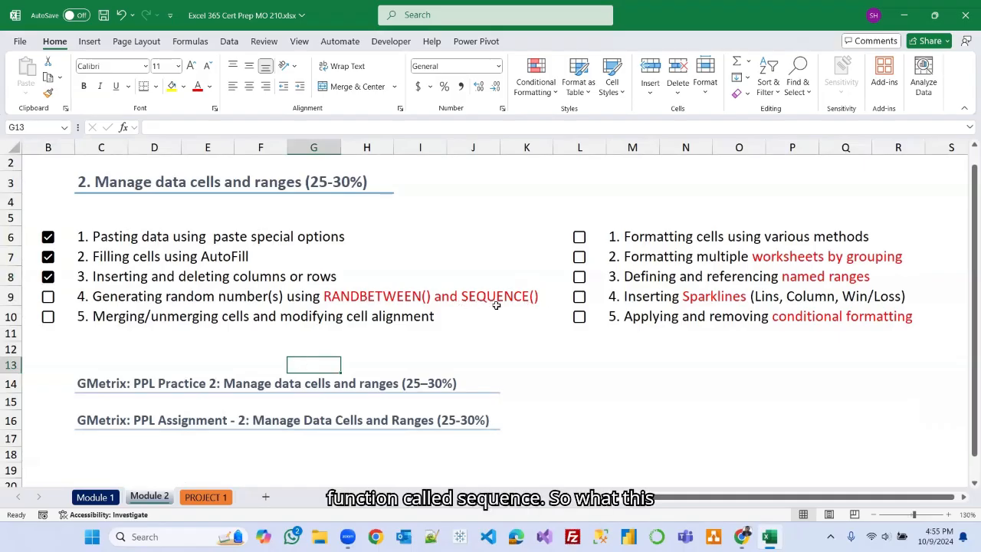
# On the PROJECT 1 sheet, add the syntax line =SEQUENCE(rows,[columns],[start],[step]) to the note box under the RANDBETWEEN syntax.
pyautogui.click(206, 495)
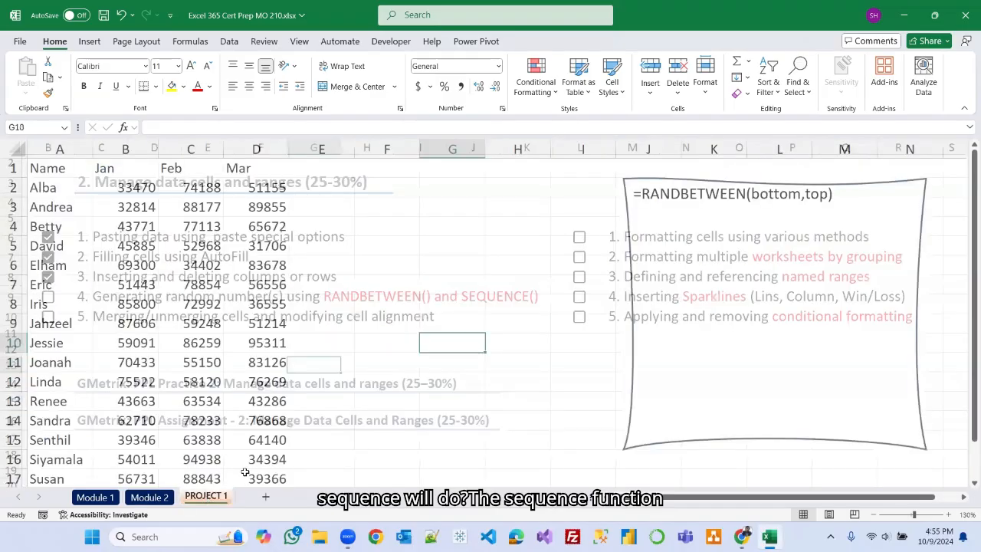
pyautogui.click(837, 196)
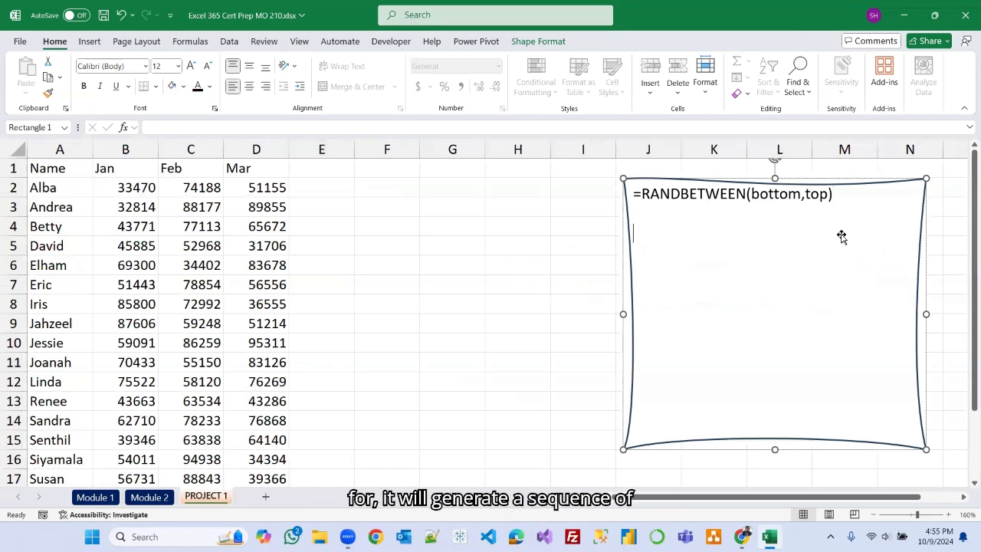
pyautogui.write('=')
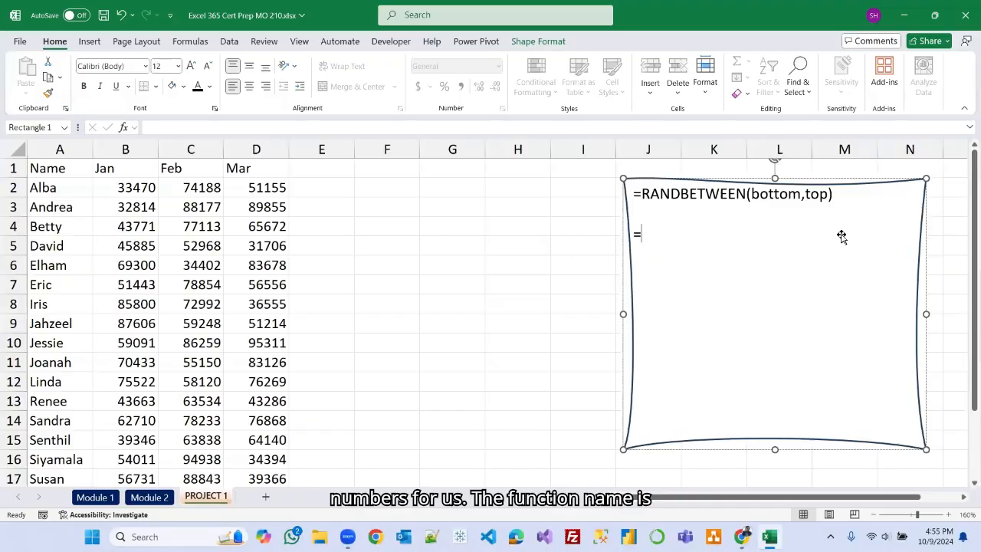
pyautogui.write('S')
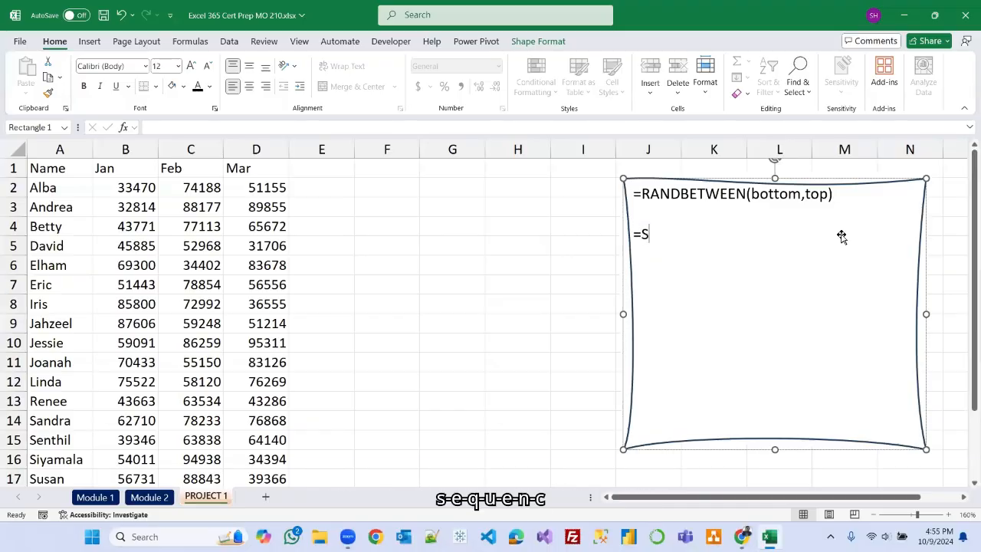
pyautogui.write('EQUENCE')
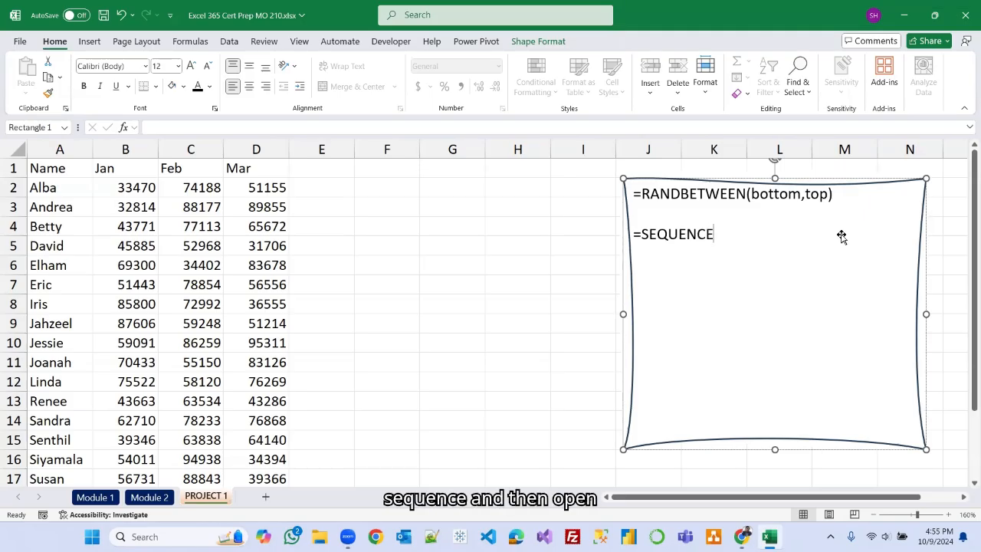
pyautogui.write('(')
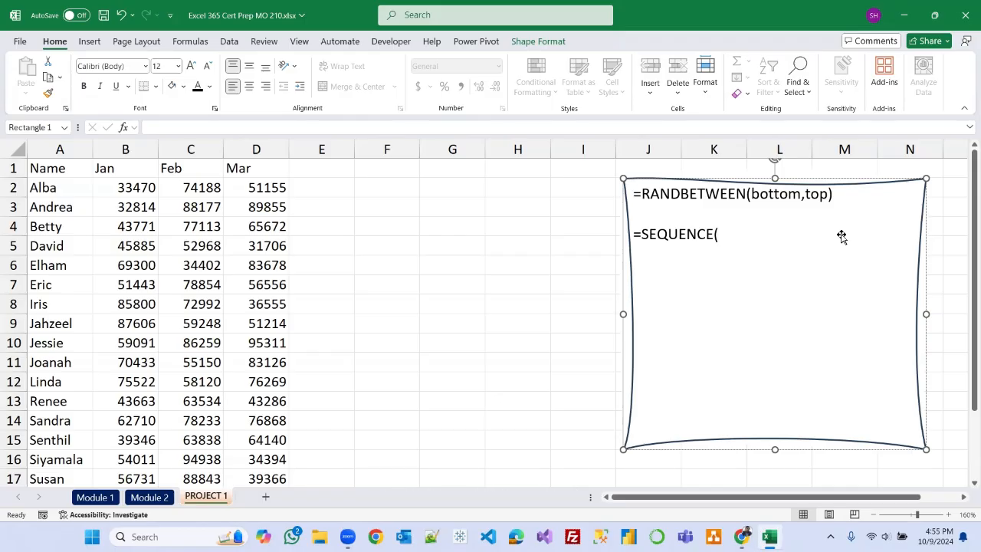
pyautogui.write('rows,[')
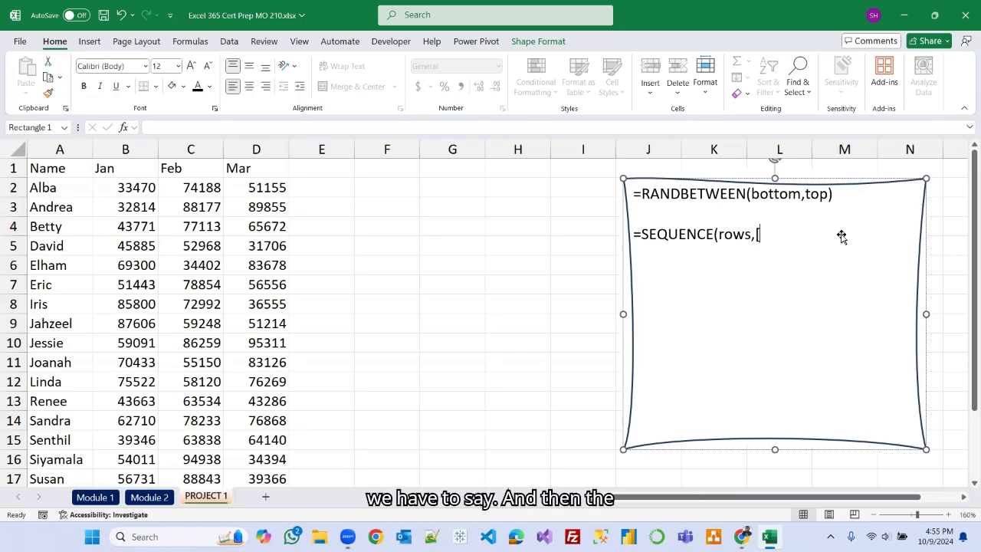
pyautogui.write('c')
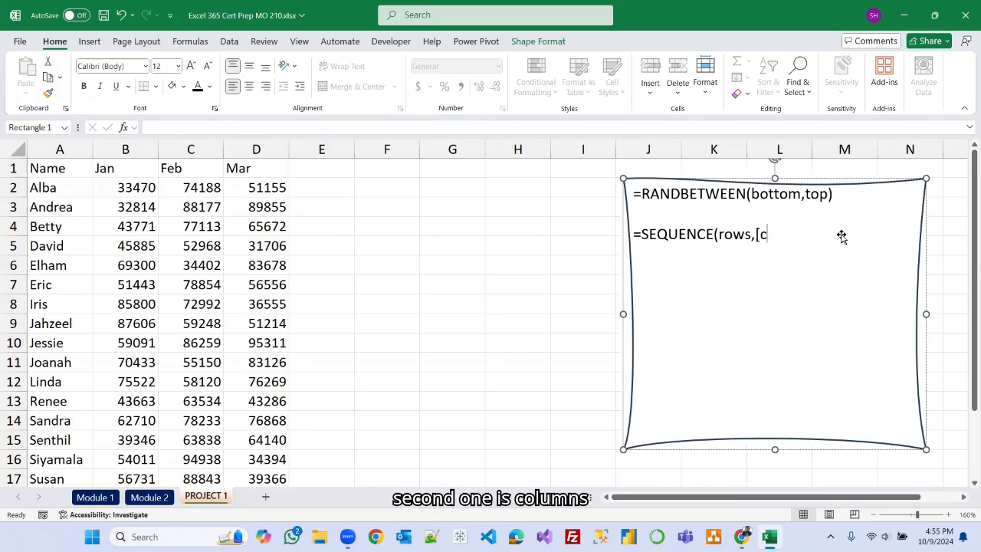
pyautogui.write('olumns],')
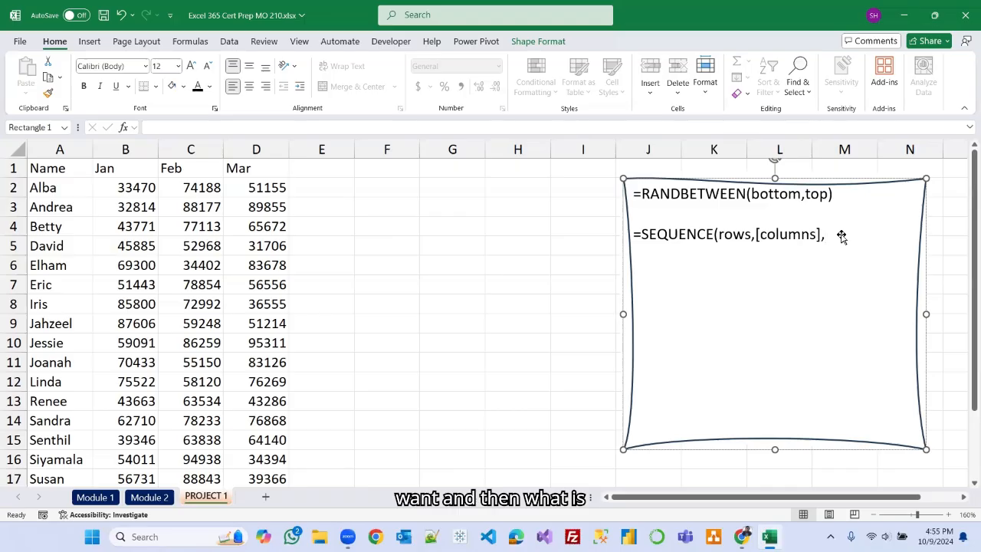
pyautogui.write('s')
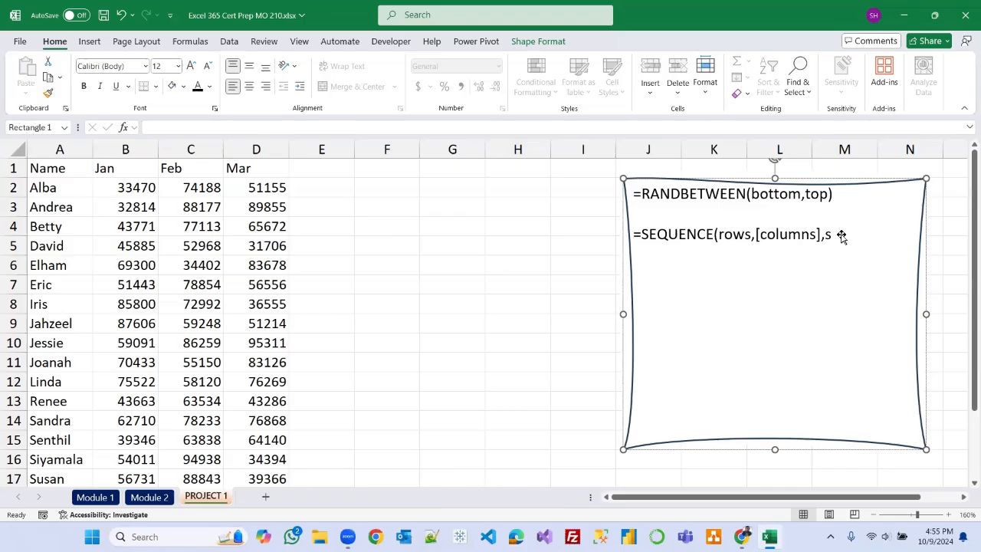
pyautogui.write('tart]')
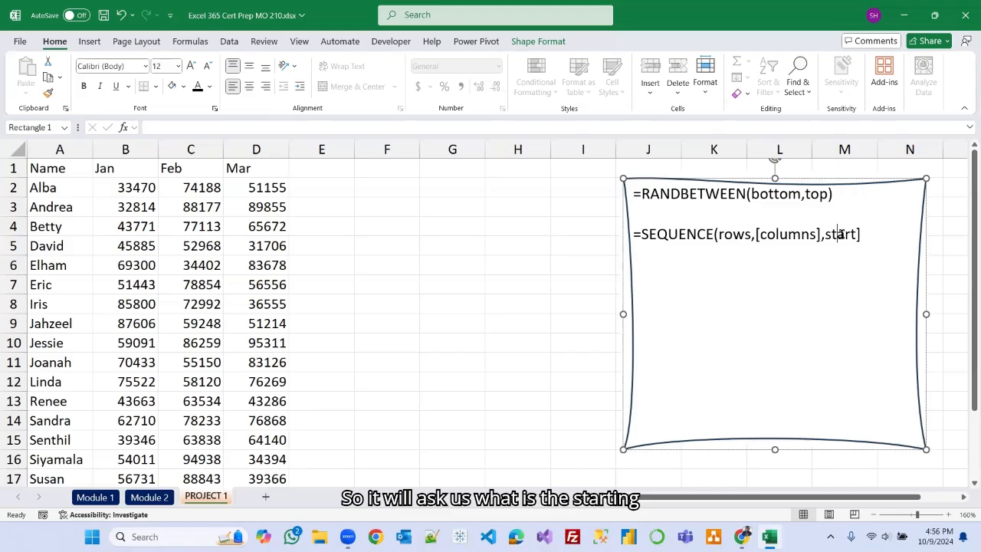
pyautogui.write('[')
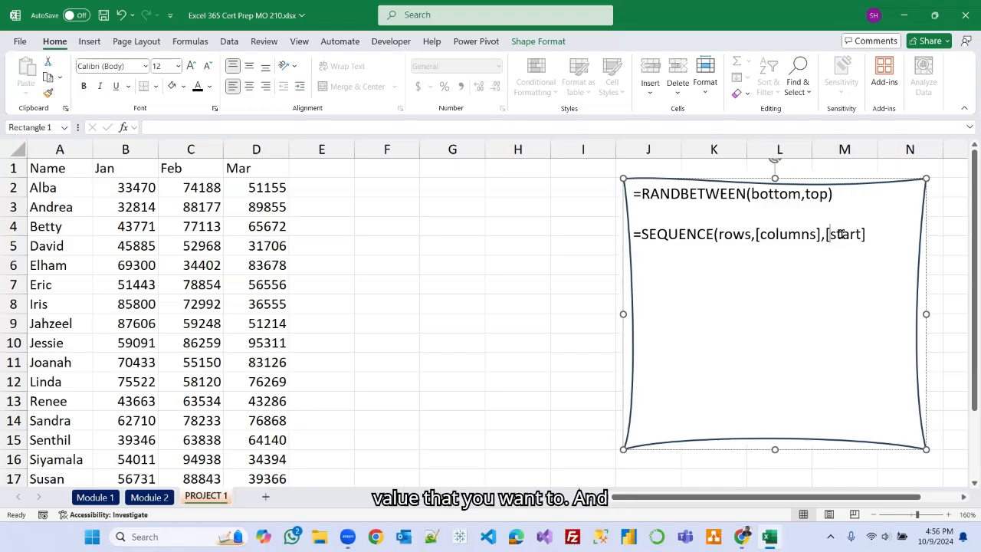
pyautogui.press('End')
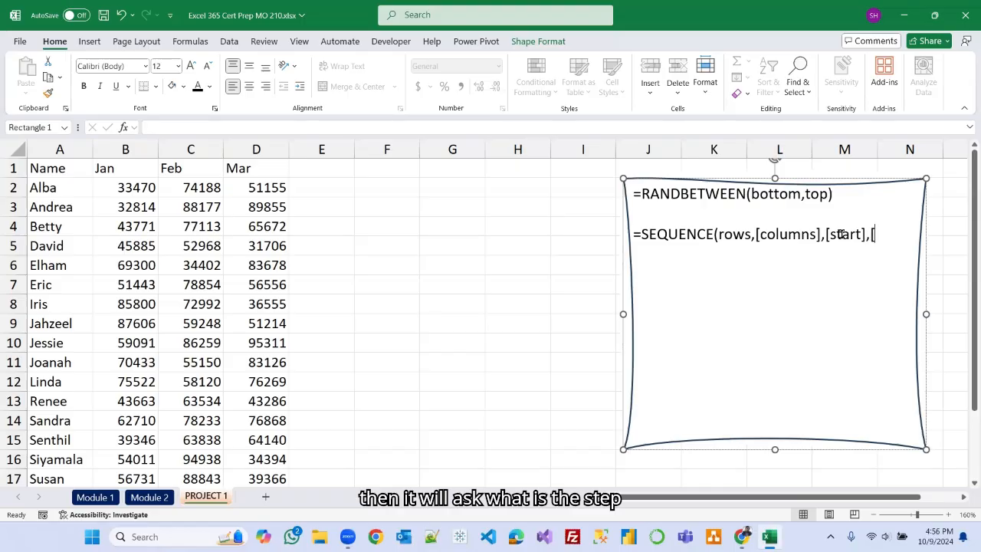
pyautogui.write(',[ste')
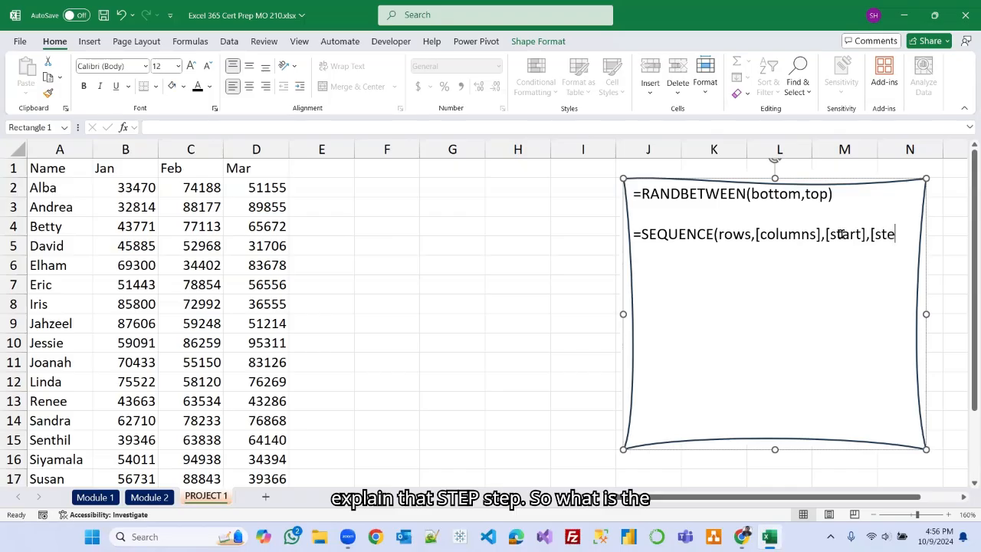
pyautogui.write('p])')
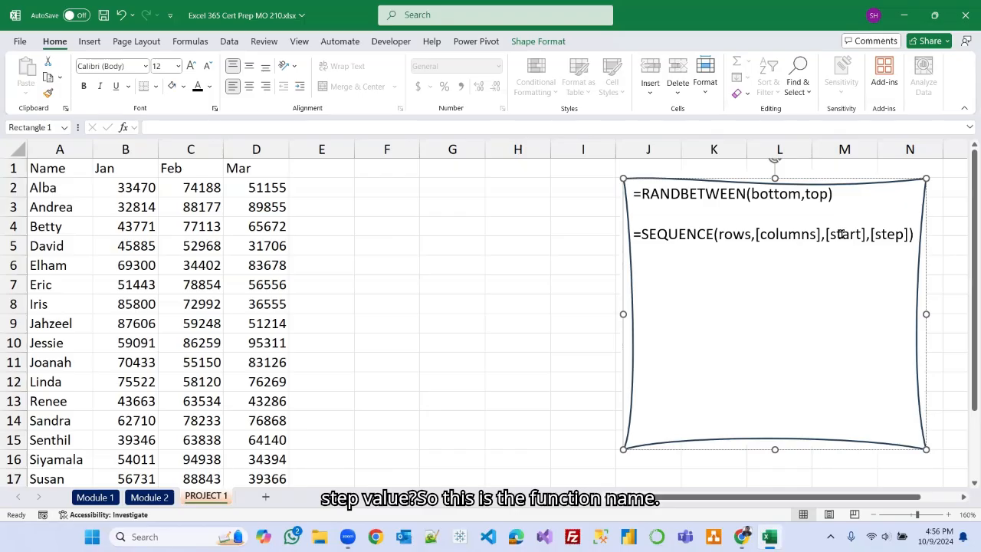
# Resize and reposition the note box so it sits to the right of the sales data.
pyautogui.moveTo(623, 314); pyautogui.dragTo(561, 310)
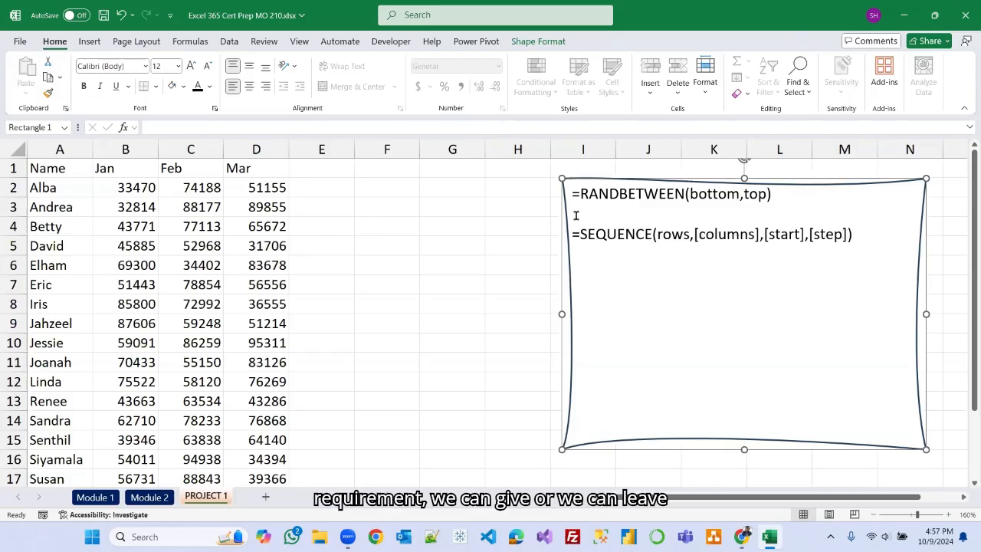
pyautogui.moveTo(565, 219)
pyautogui.mouseDown()
pyautogui.moveTo(650, 218)
pyautogui.moveTo(580, 216)
pyautogui.mouseUp()
pyautogui.moveTo(950, 312); pyautogui.dragTo(894, 312)
pyautogui.moveTo(668, 179); pyautogui.dragTo(730, 184)
# Enter =SEQUENCE(10) in cell F3 to generate ten rows of sequential numbers.
pyautogui.click(372, 209)
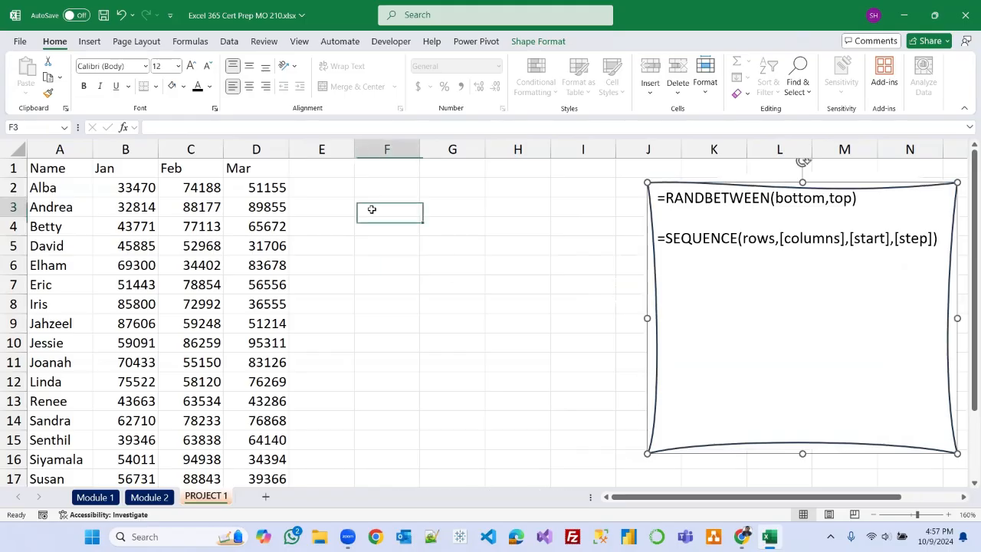
pyautogui.write('=')
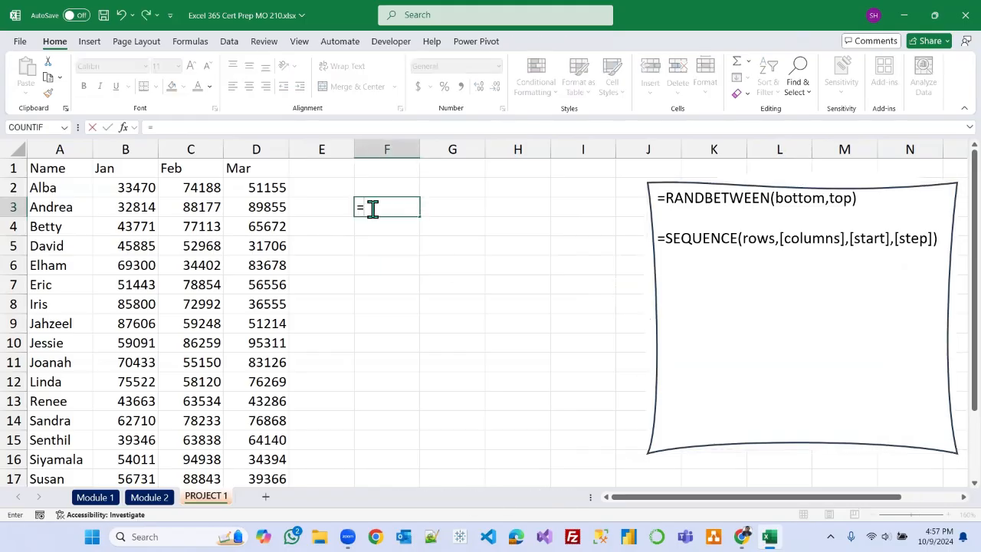
pyautogui.write('sequen')
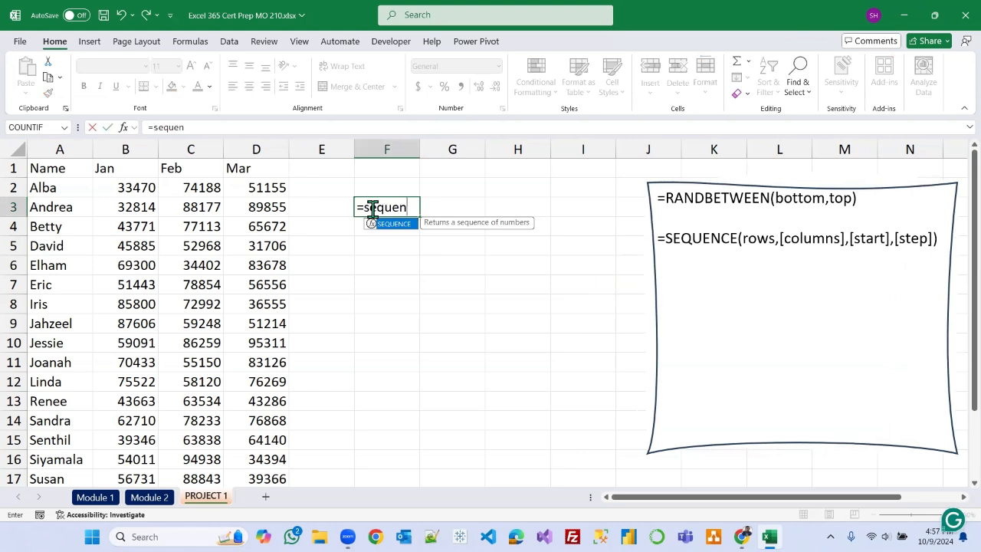
pyautogui.press('Tab')
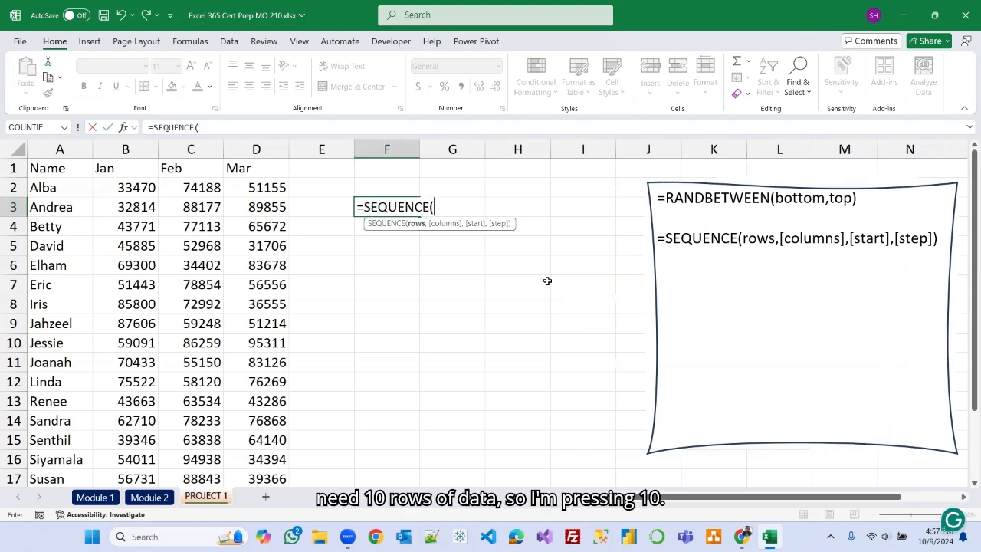
pyautogui.write('10')
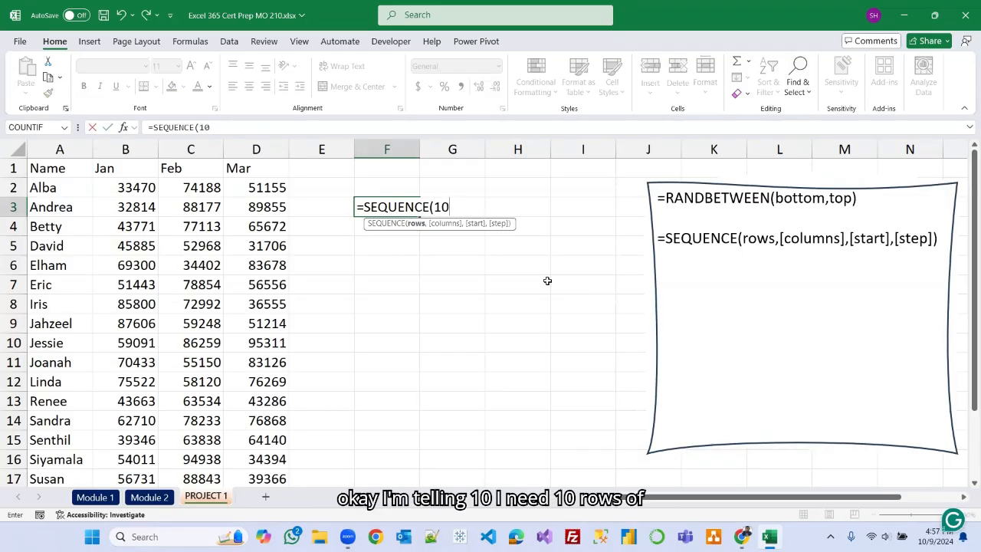
pyautogui.write(')')
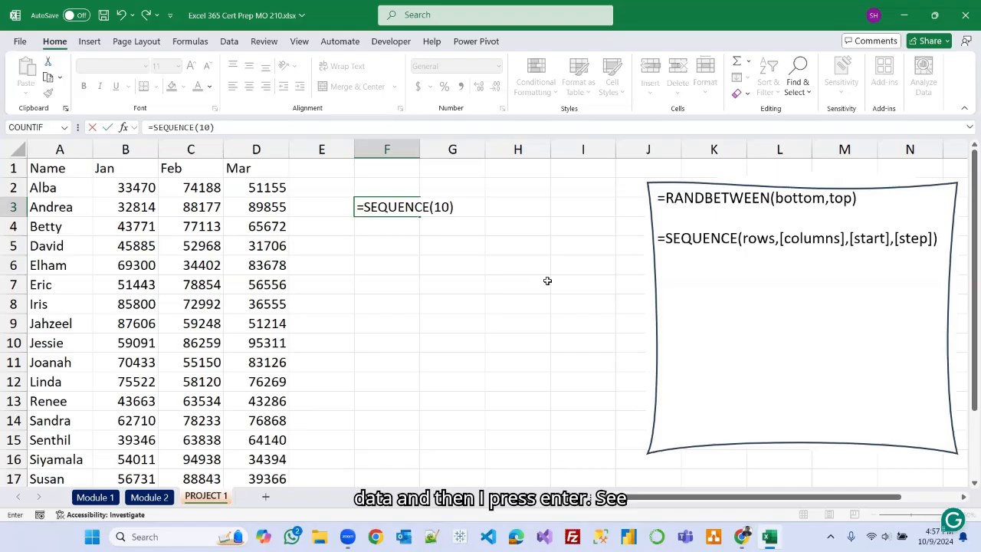
pyautogui.press('Return')
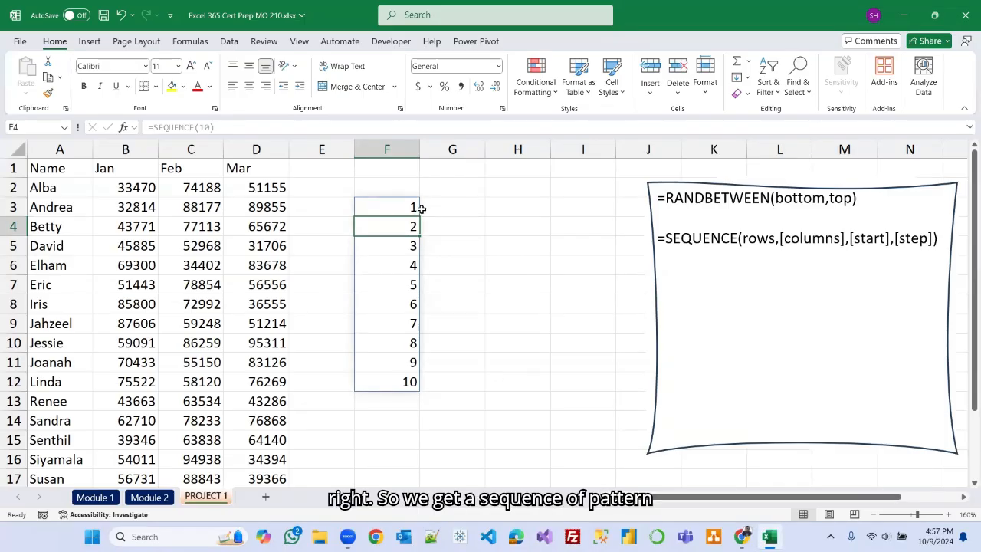
# Fill numbers 1 to 10 down H3:H12 with AutoFill for comparison and delete column H again.
pyautogui.click(519, 207)
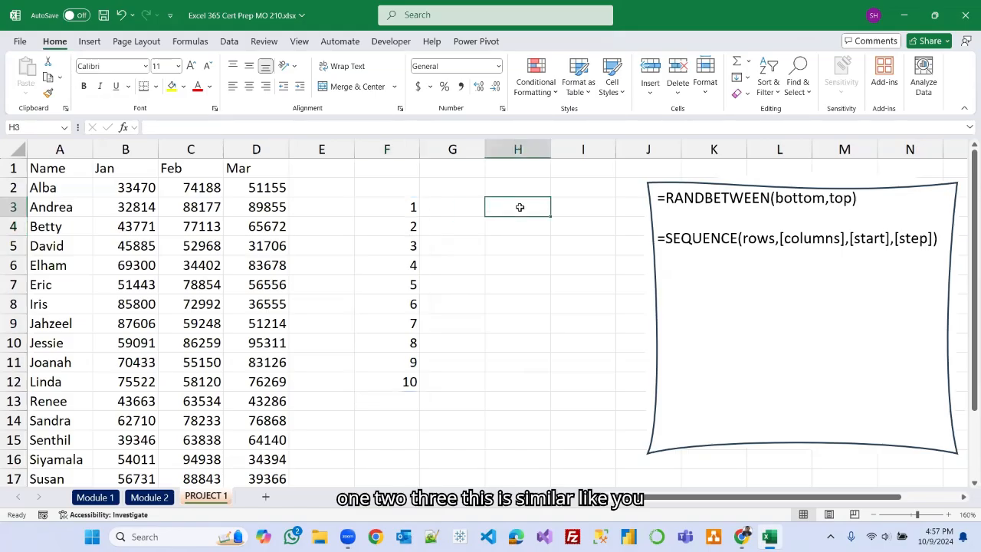
pyautogui.write('1')
pyautogui.press('Return')
pyautogui.write('2')
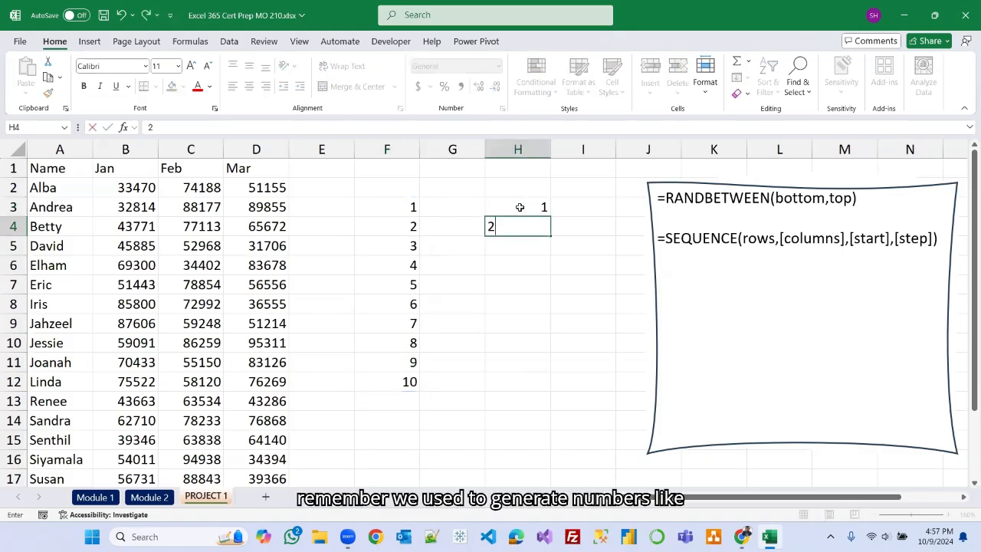
pyautogui.press('Return')
pyautogui.moveTo(518, 207); pyautogui.dragTo(547, 383)
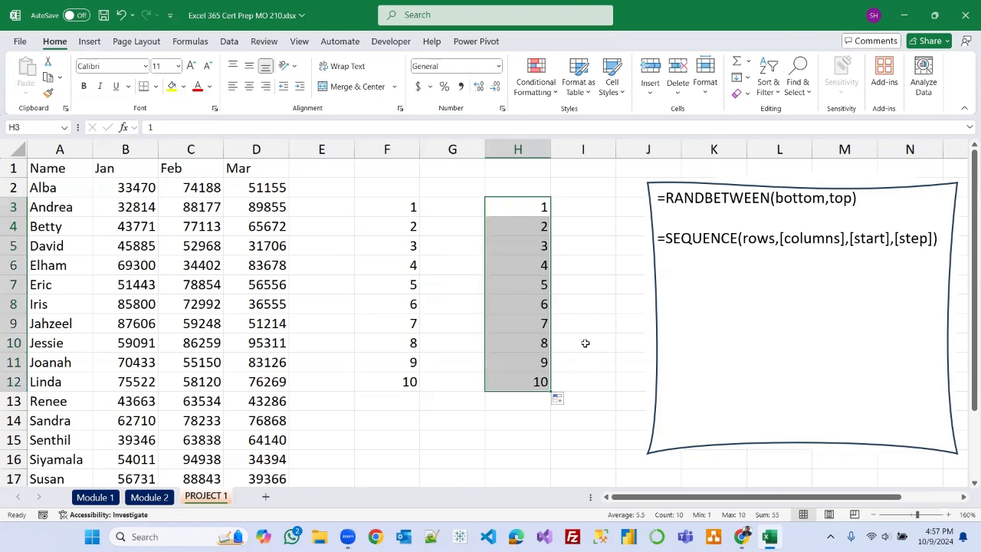
pyautogui.click(528, 157)
pyautogui.rightClick(530, 158)
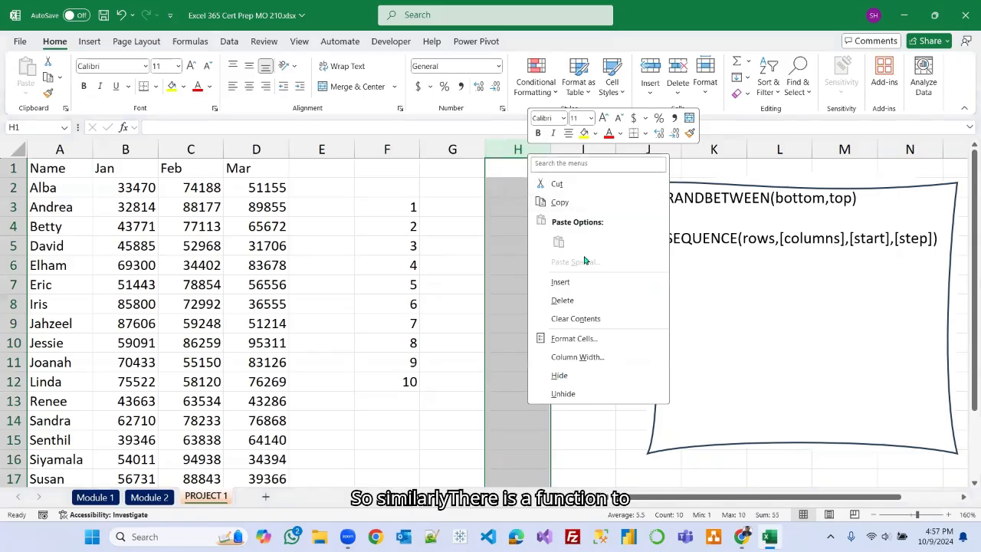
pyautogui.click(567, 300)
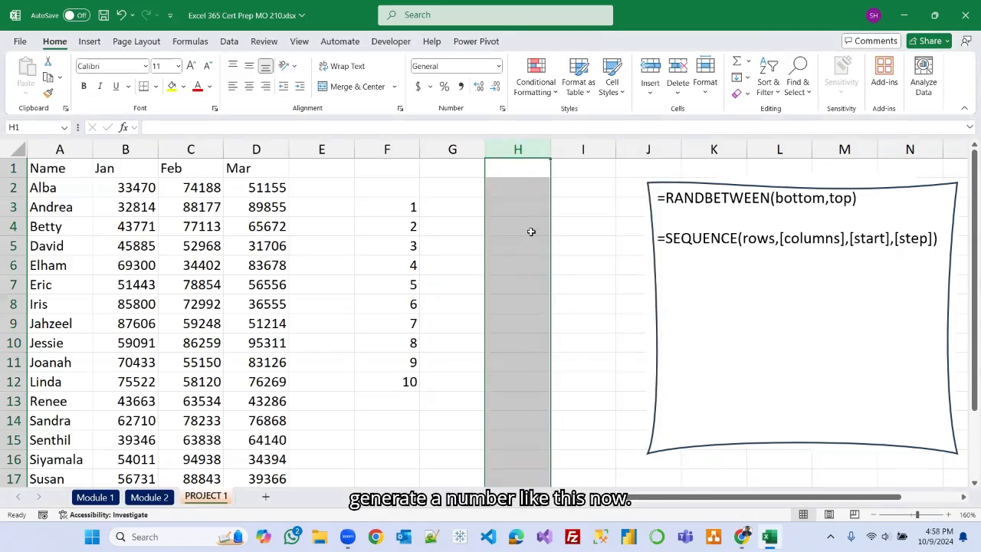
# Change the formula in F3 to =SEQUENCE(4,4) for a four-row, four-column sequence.
pyautogui.click(396, 205)
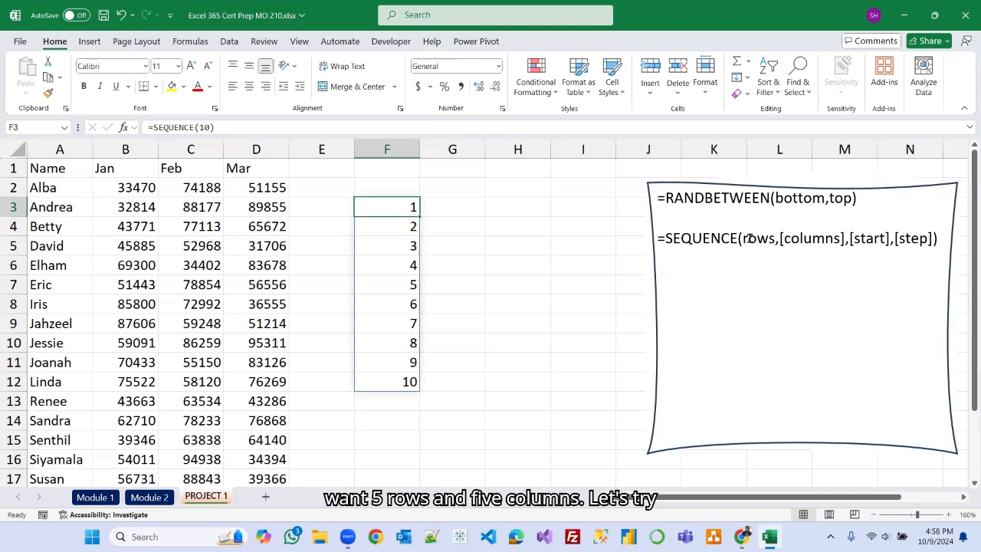
pyautogui.click(213, 127)
pyautogui.press('BackSpace')
pyautogui.press('BackSpace')
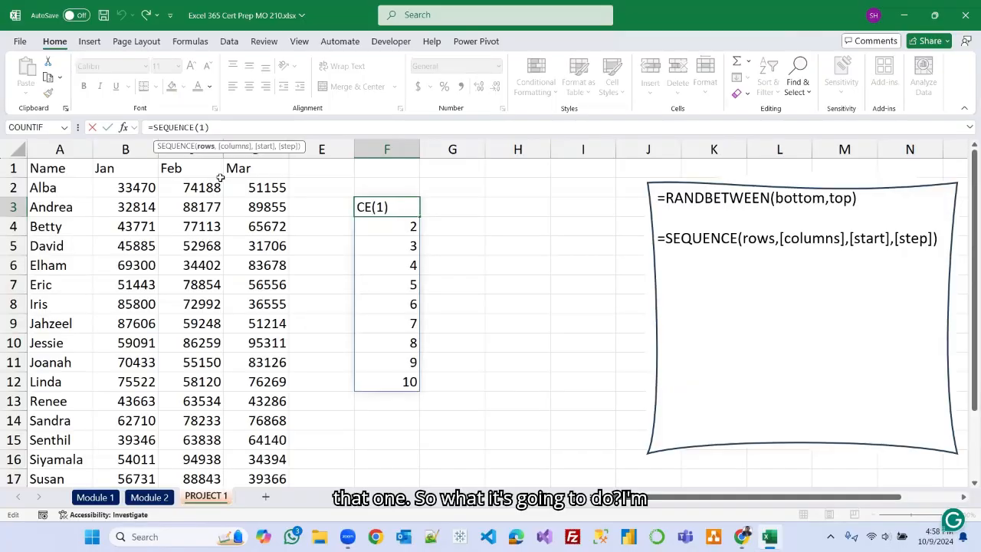
pyautogui.write('5,')
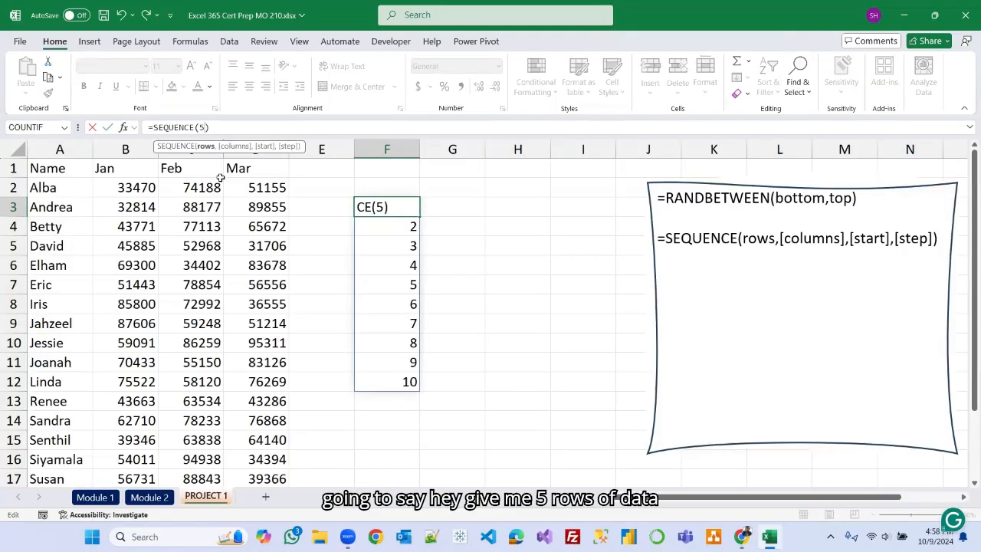
pyautogui.write('5')
pyautogui.press('BackSpace')
pyautogui.press('BackSpace')
pyautogui.press('BackSpace')
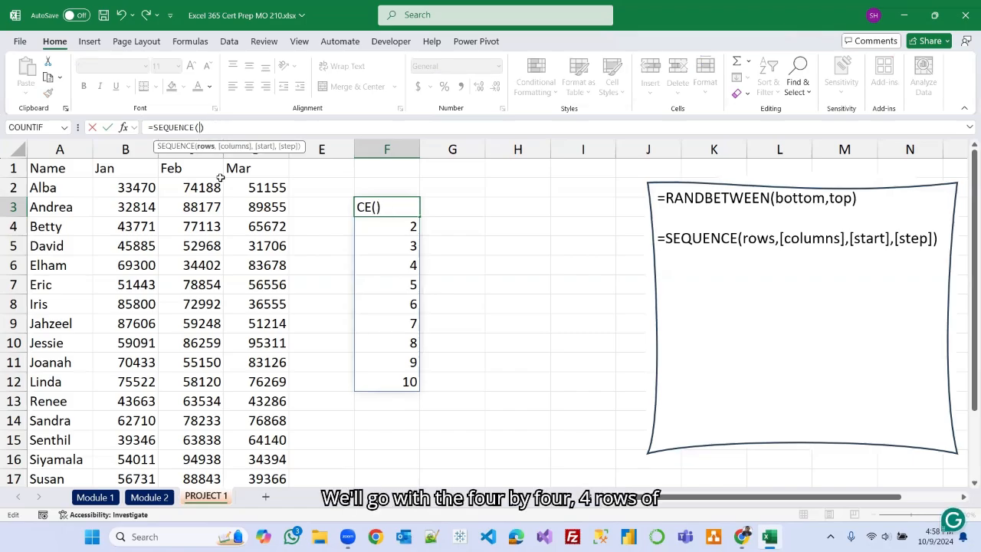
pyautogui.write('4,4')
pyautogui.press('Return')
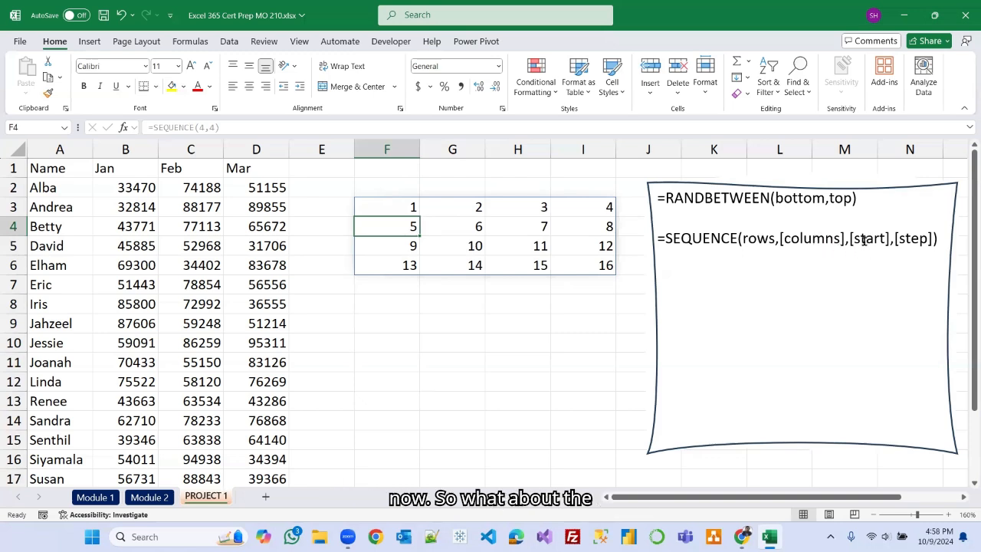
# Extend the F3 formula to =SEQUENCE(4,4,10,10) so the sequence starts at 10 with a step of 10.
pyautogui.click(399, 207)
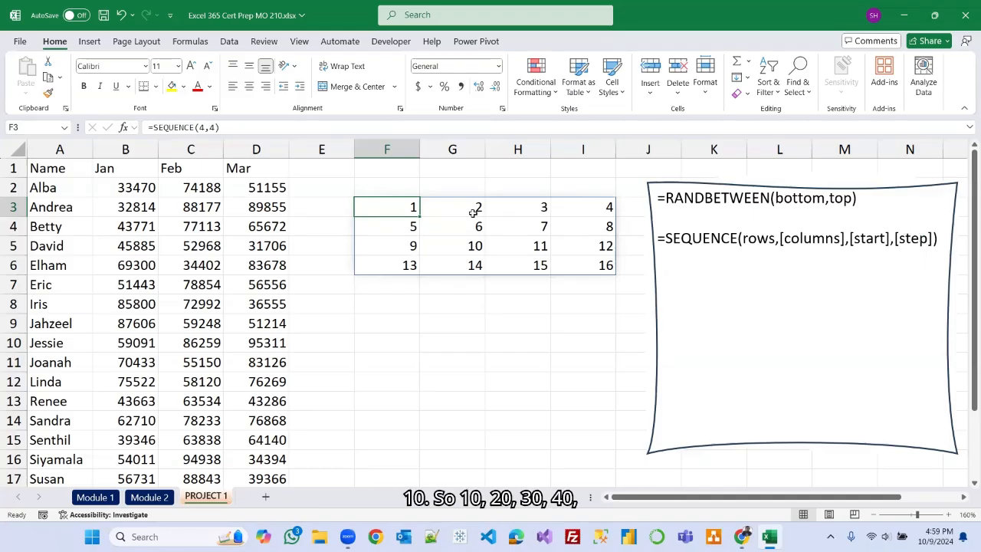
pyautogui.click(215, 127)
pyautogui.write(',1')
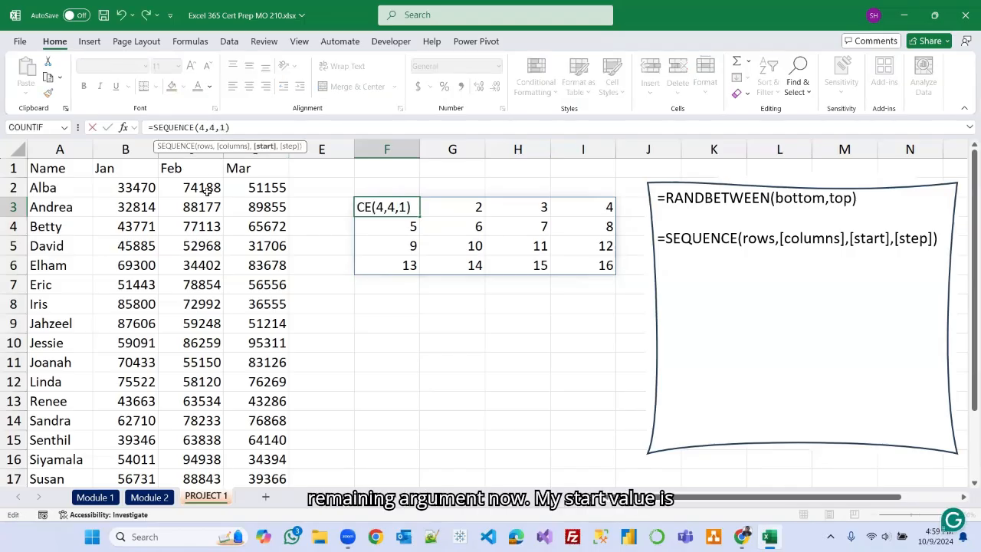
pyautogui.write('0,')
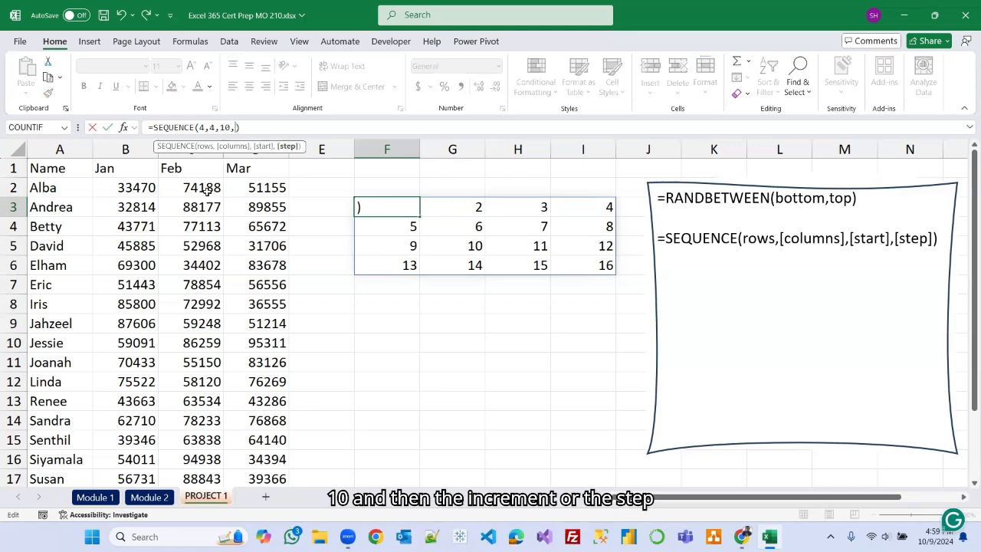
pyautogui.write('10')
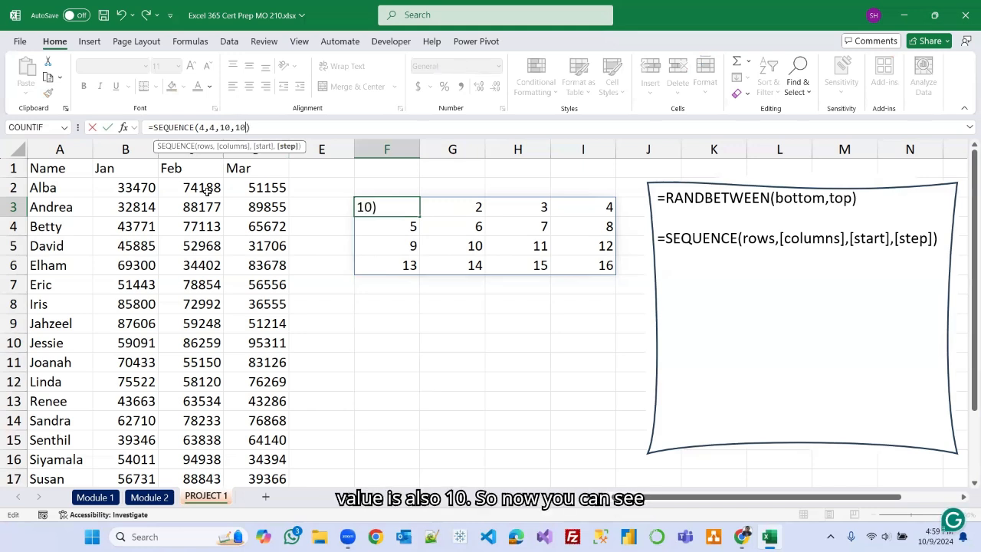
pyautogui.press('Return')
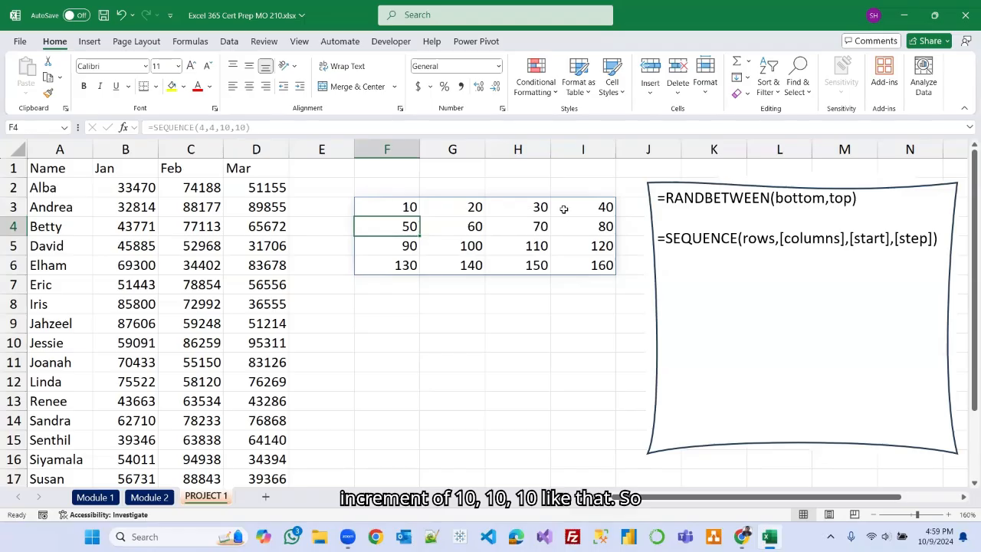
# Edit the F3 formula to =SEQUENCE(4,4,100,5), starting at 100 with a step of 5.
pyautogui.click(412, 206)
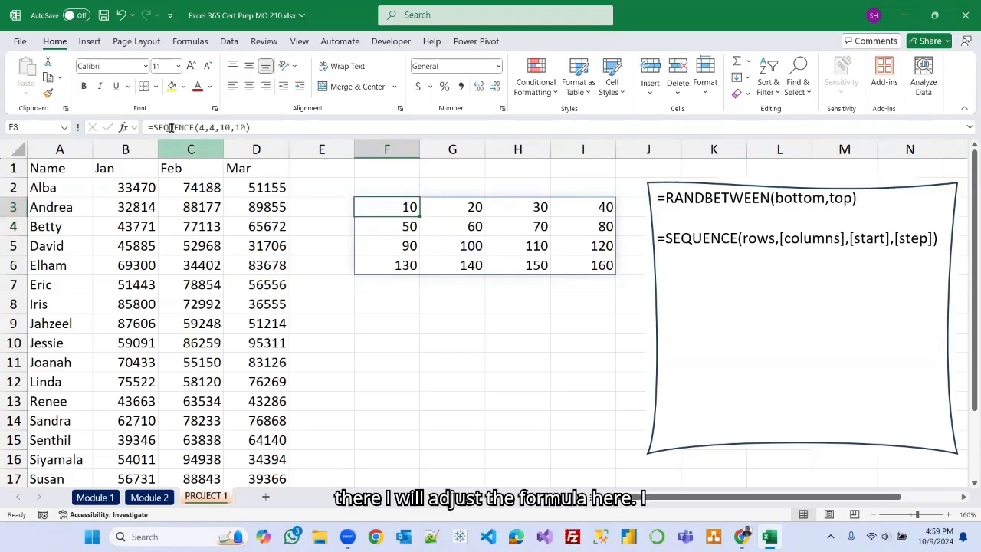
pyautogui.click(229, 128)
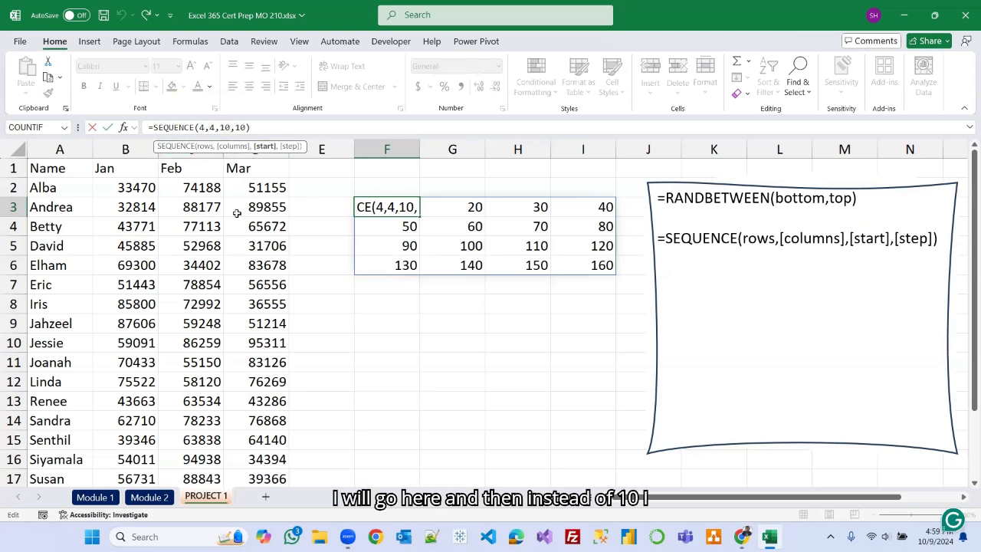
pyautogui.write('0')
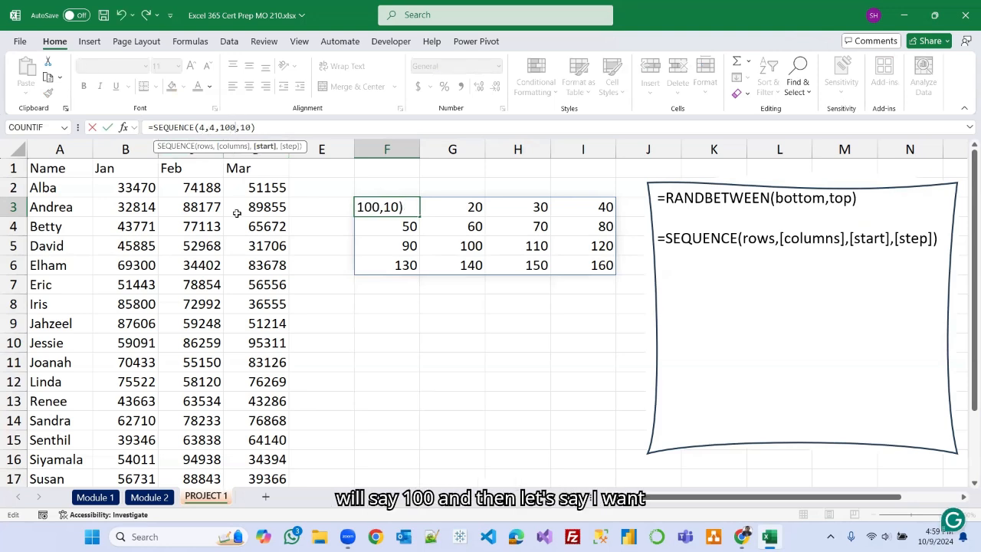
pyautogui.click(252, 127)
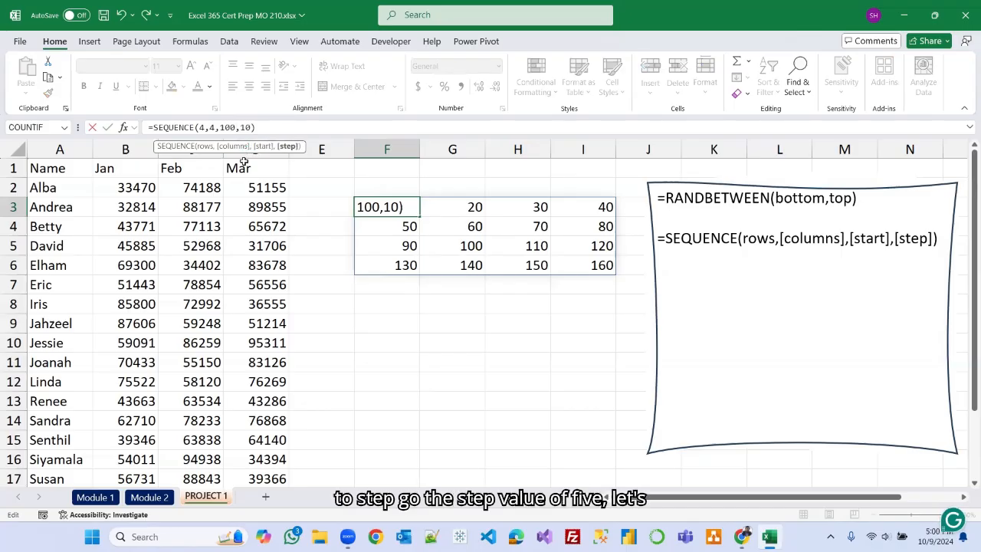
pyautogui.press('BackSpace')
pyautogui.press('BackSpace')
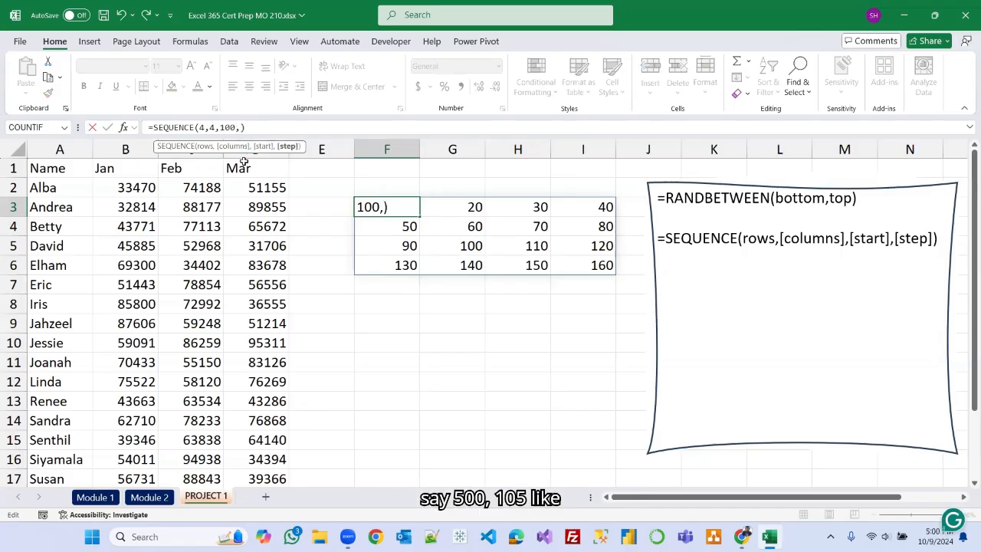
pyautogui.write('5')
pyautogui.press('Return')
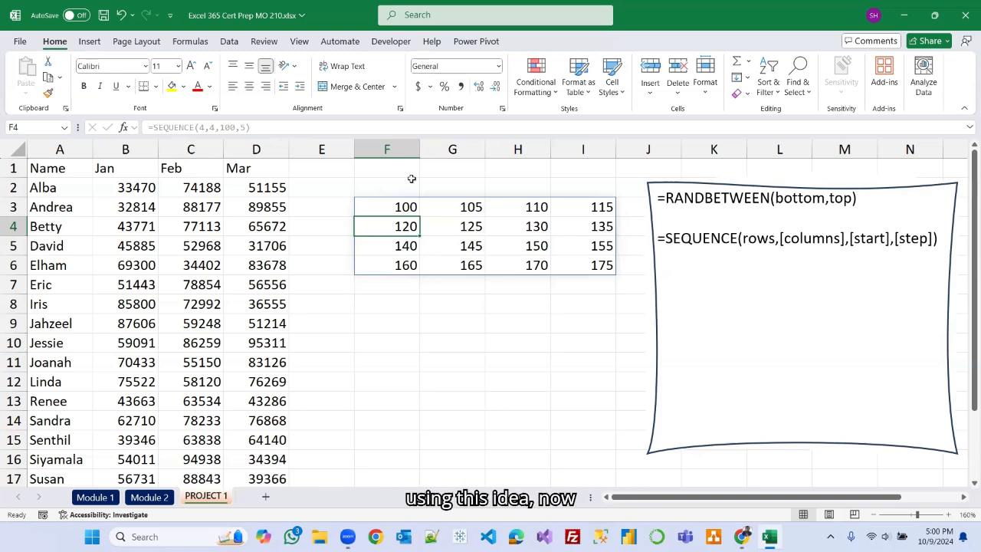
# Select columns F through I and delete them to clear the sequence demo.
pyautogui.click(387, 149)
pyautogui.moveTo(512, 149); pyautogui.dragTo(575, 148)
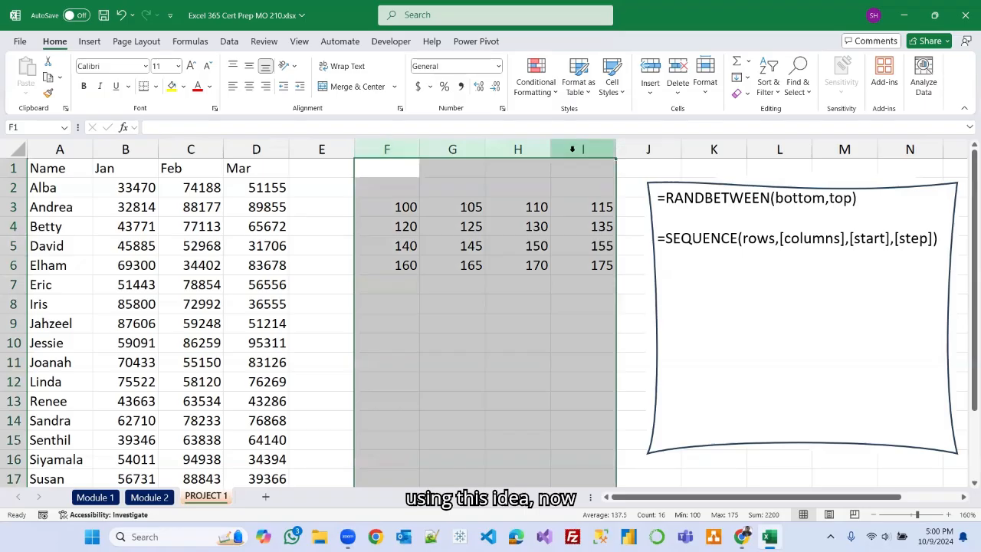
pyautogui.rightClick(575, 152)
pyautogui.click(613, 298)
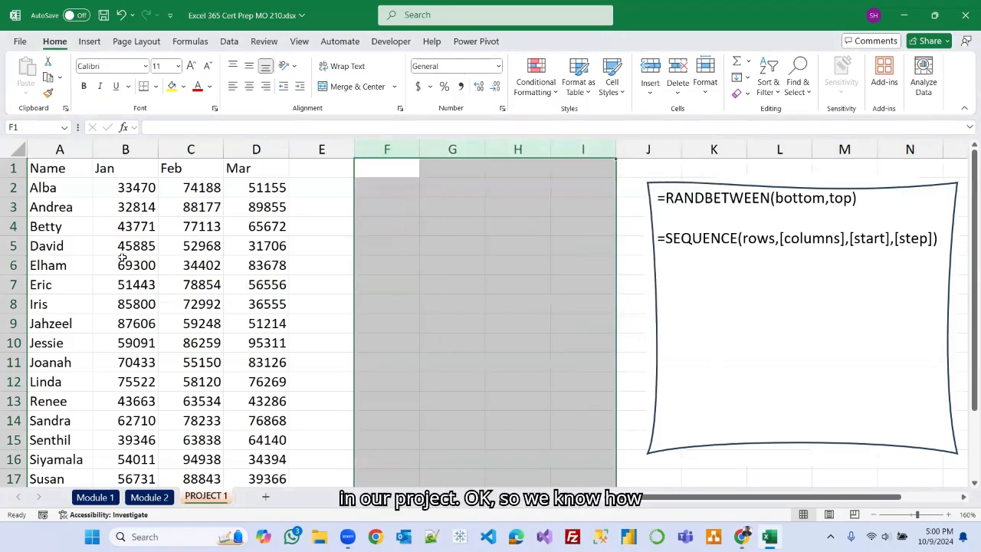
# Insert a new column before the Name column and enter # as its header in A1.
pyautogui.click(59, 150)
pyautogui.rightClick(59, 150)
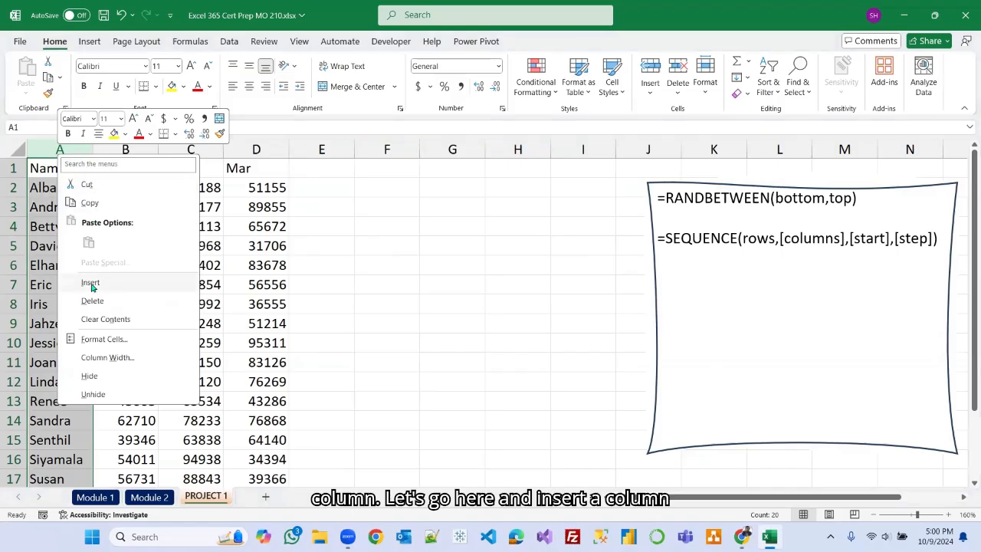
pyautogui.click(91, 284)
pyautogui.click(68, 169)
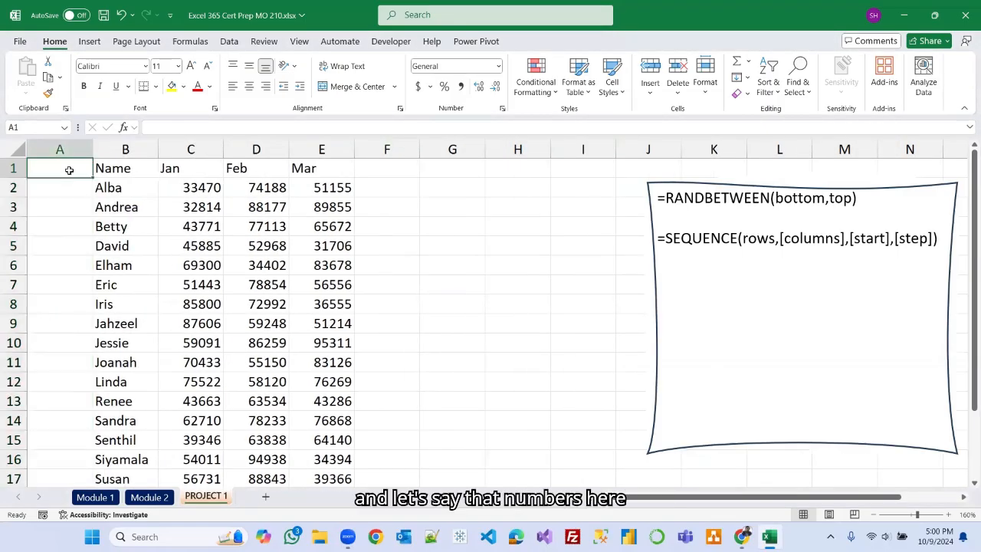
pyautogui.write('#')
pyautogui.click(68, 188)
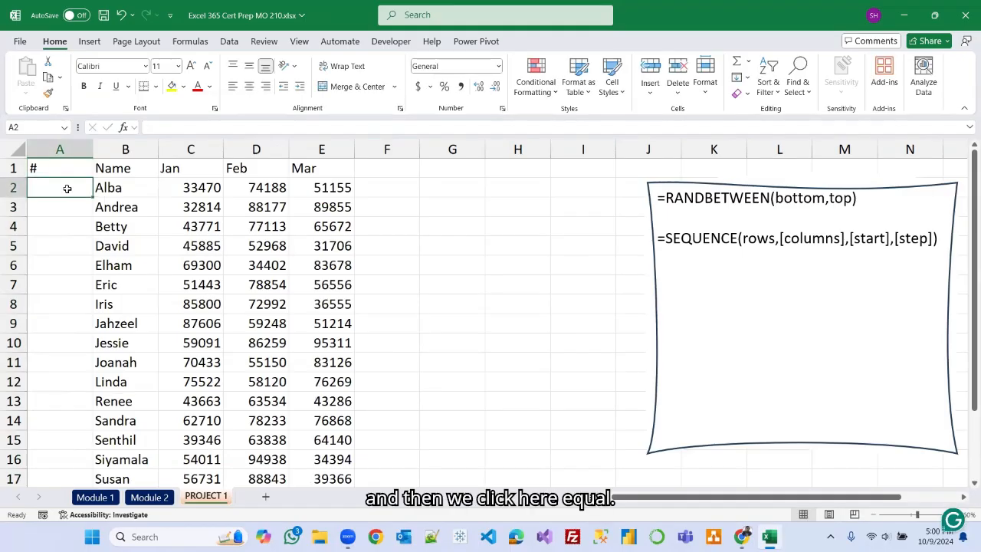
# Enter =SEQUENCE(19) in A2 to number the 19 salespeople down column A.
pyautogui.write('=se')
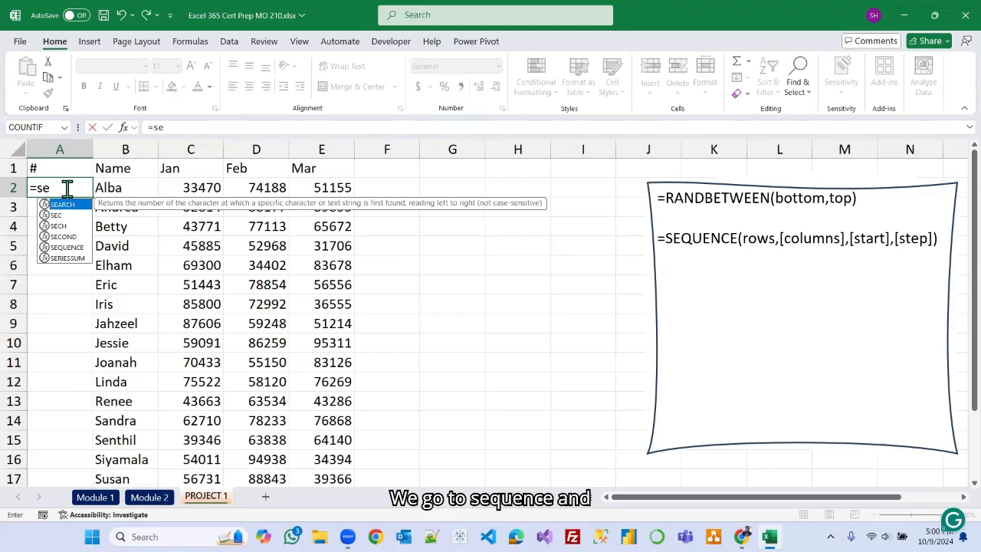
pyautogui.write('q')
pyautogui.press('Tab')
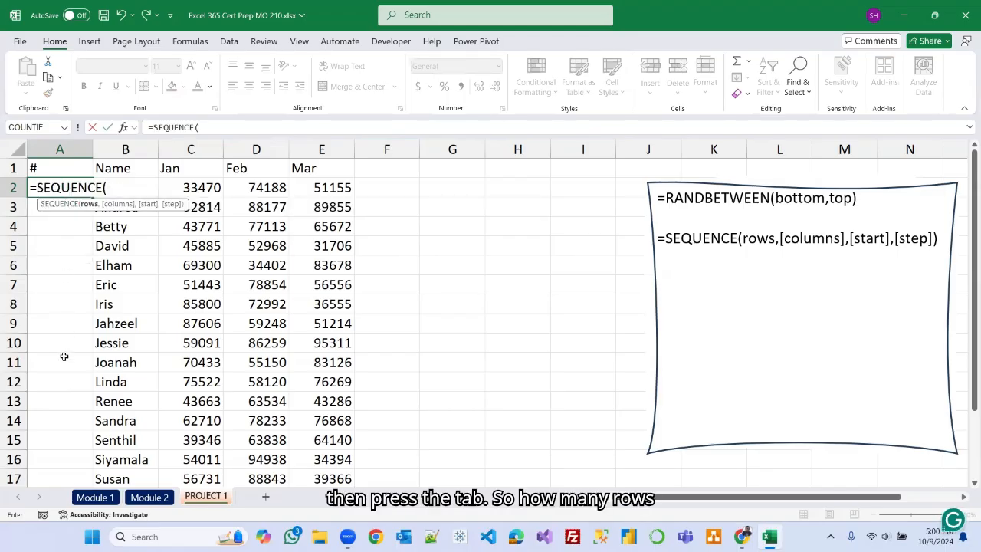
pyautogui.scroll(-2, 64, 357)
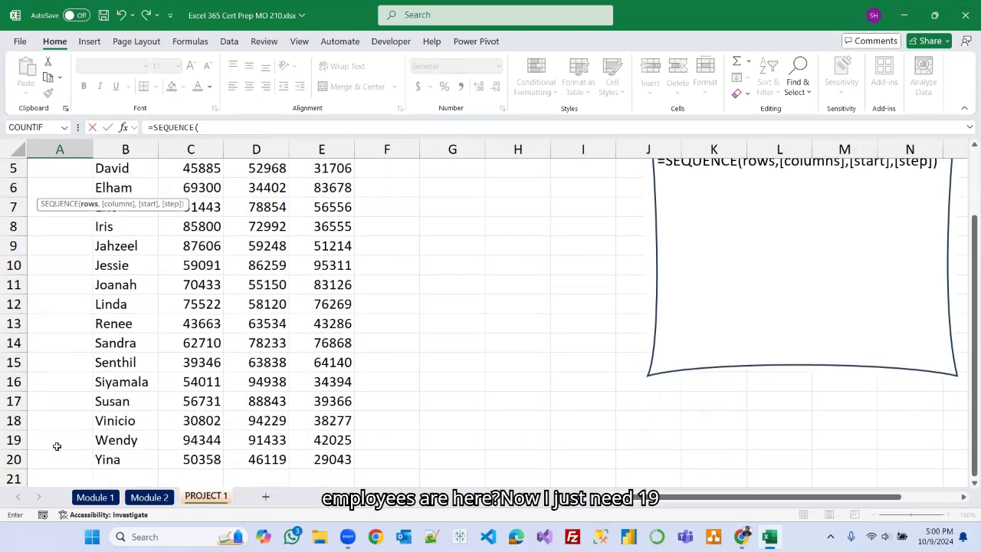
pyautogui.scroll(2, 69, 368)
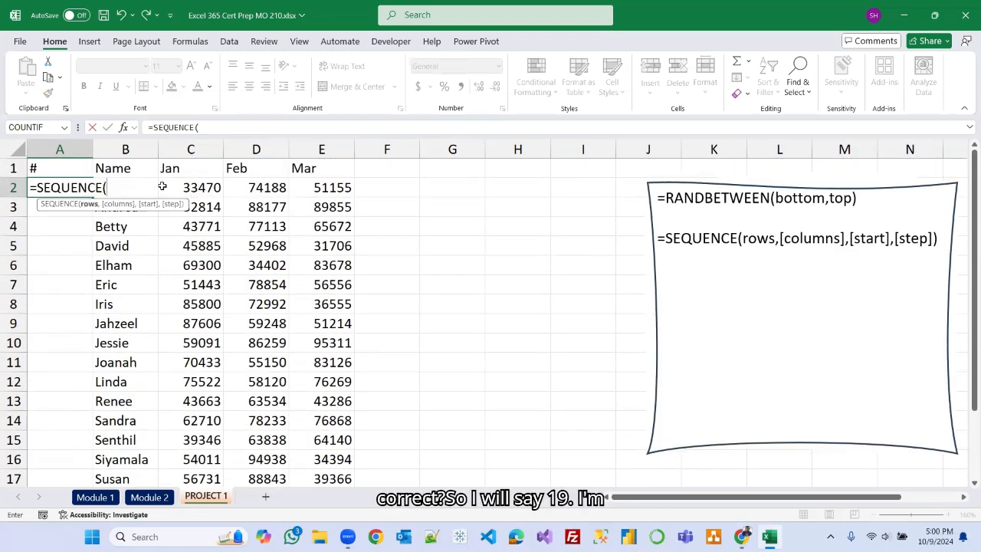
pyautogui.write('9')
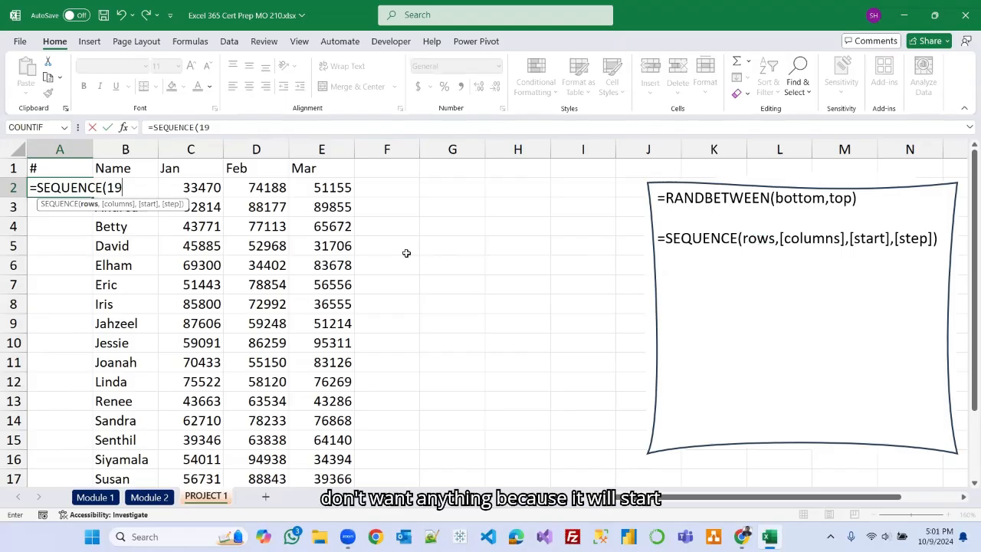
pyautogui.write(')')
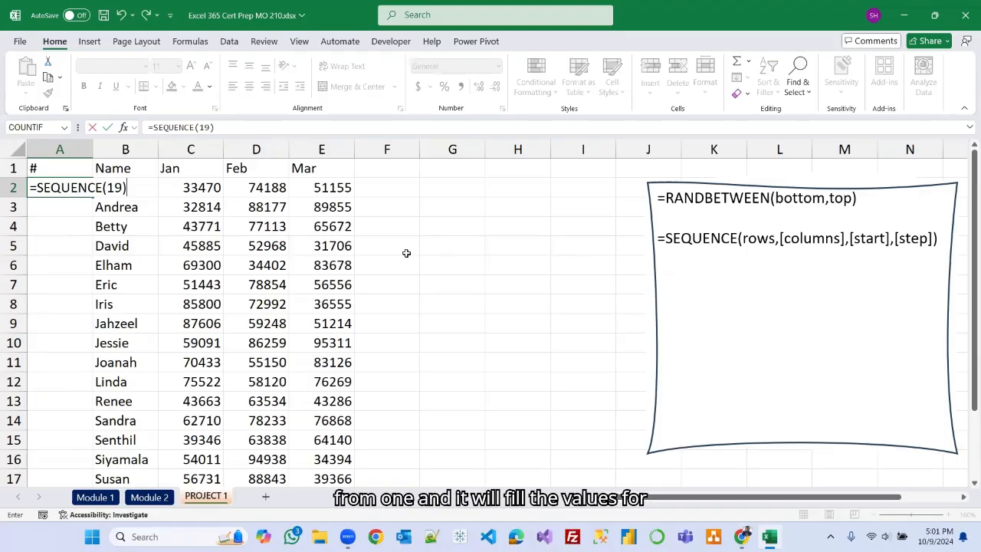
pyautogui.press('Return')
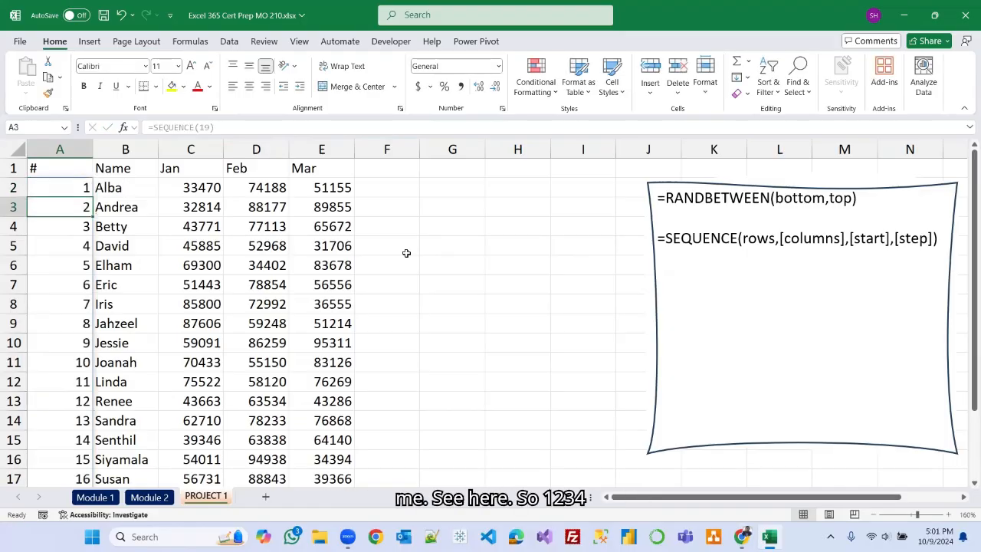
pyautogui.scroll(-2, 67, 308)
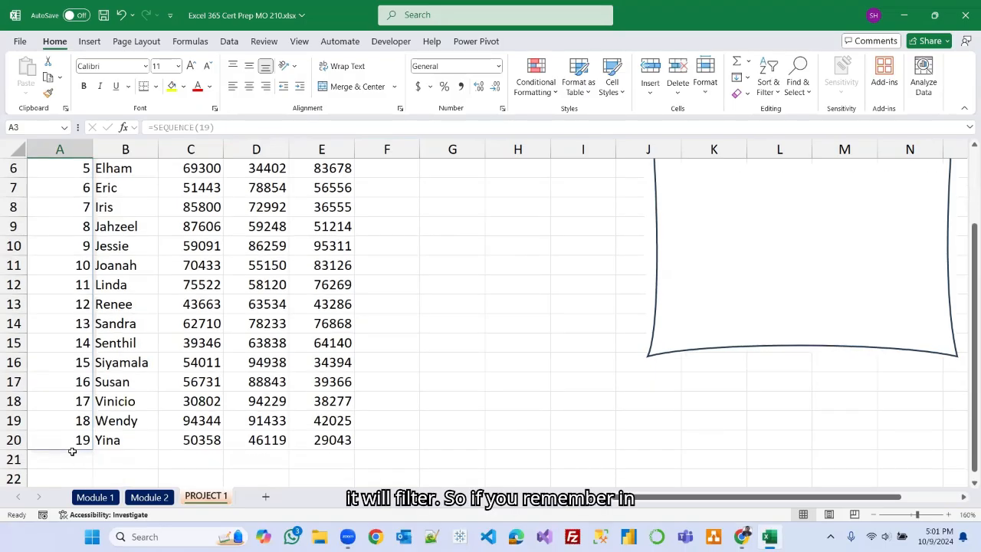
pyautogui.scroll(2, 75, 398)
pyautogui.scroll(1, 83, 362)
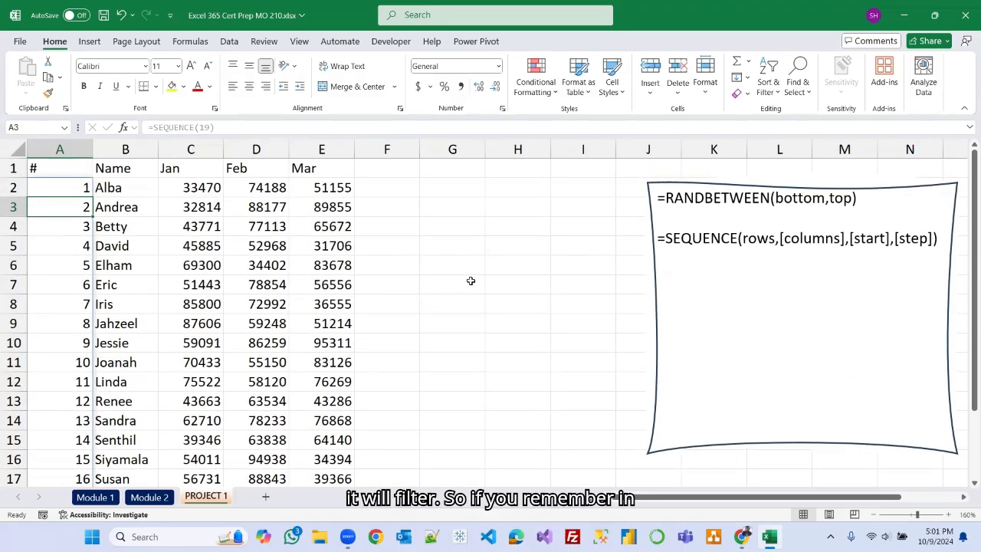
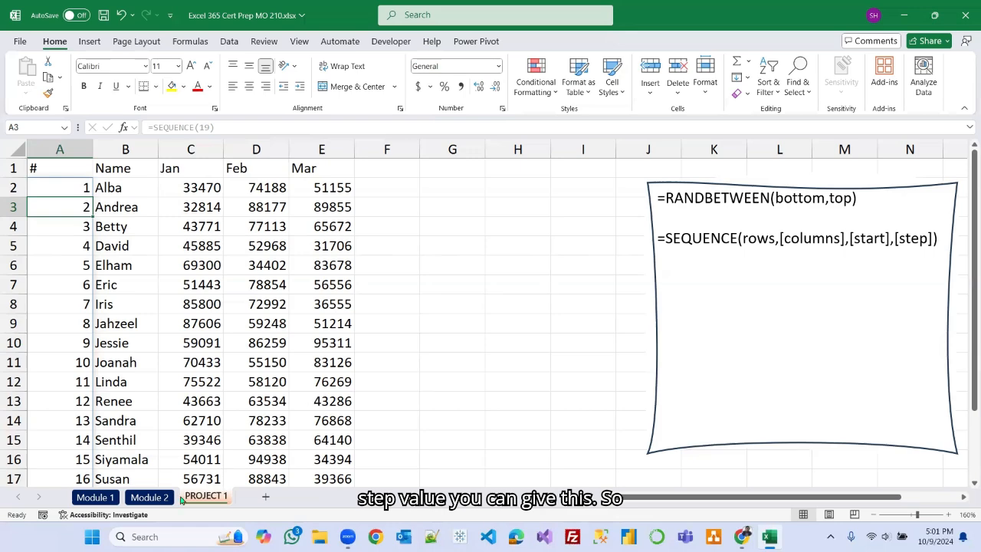
# Open the Module 2 checklist and tick items 4 and 5 as done.
pyautogui.click(151, 499)
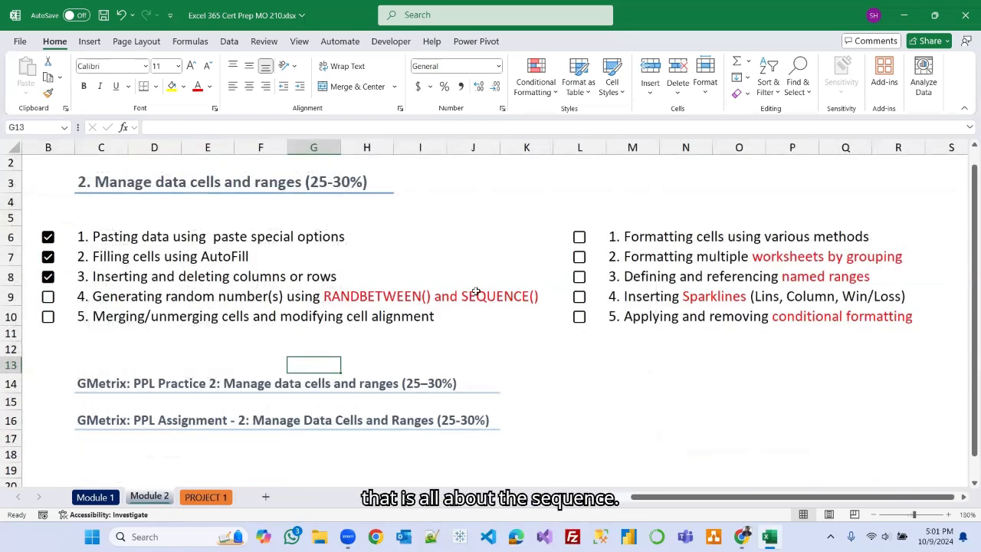
pyautogui.click(48, 298)
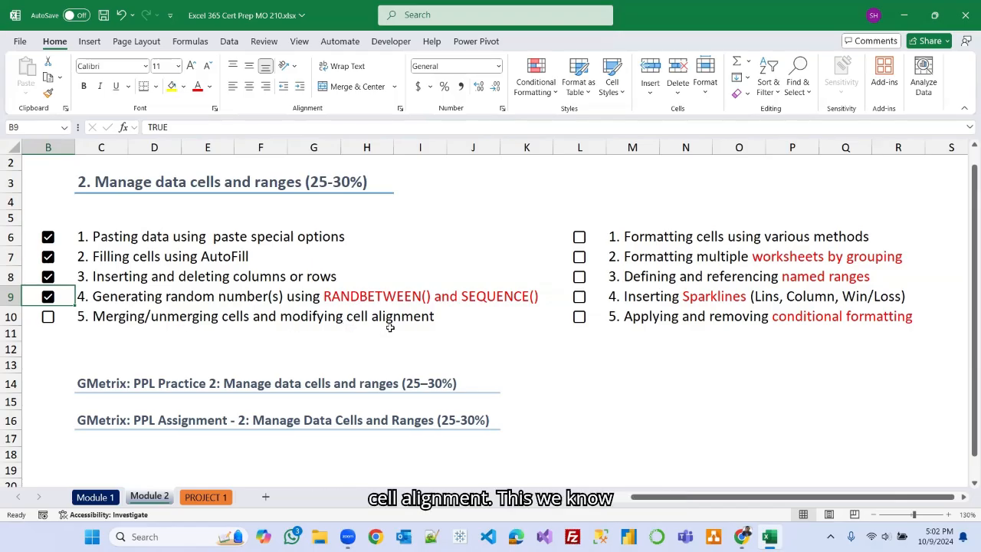
pyautogui.click(48, 318)
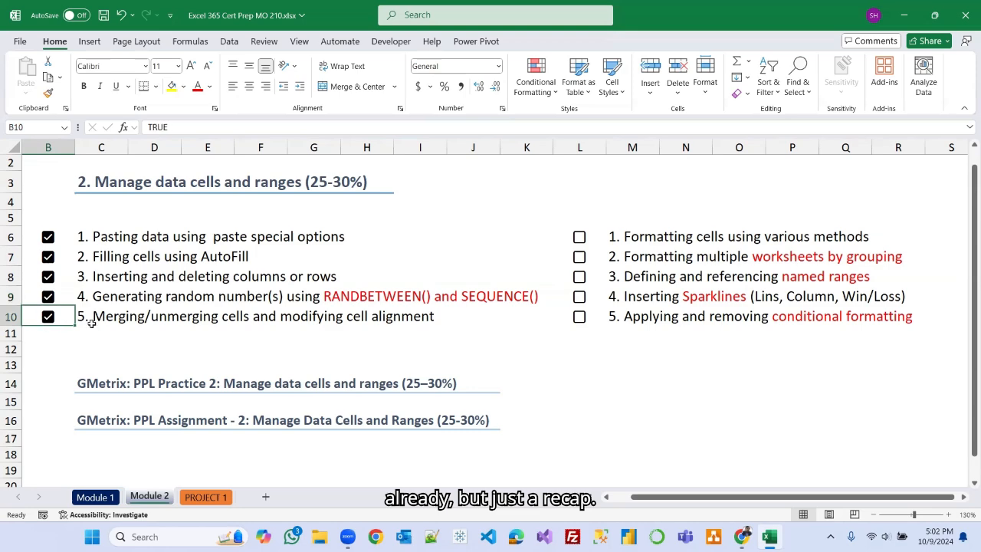
# Insert a new blank row above the header row on the PROJECT 1 sheet.
pyautogui.click(205, 498)
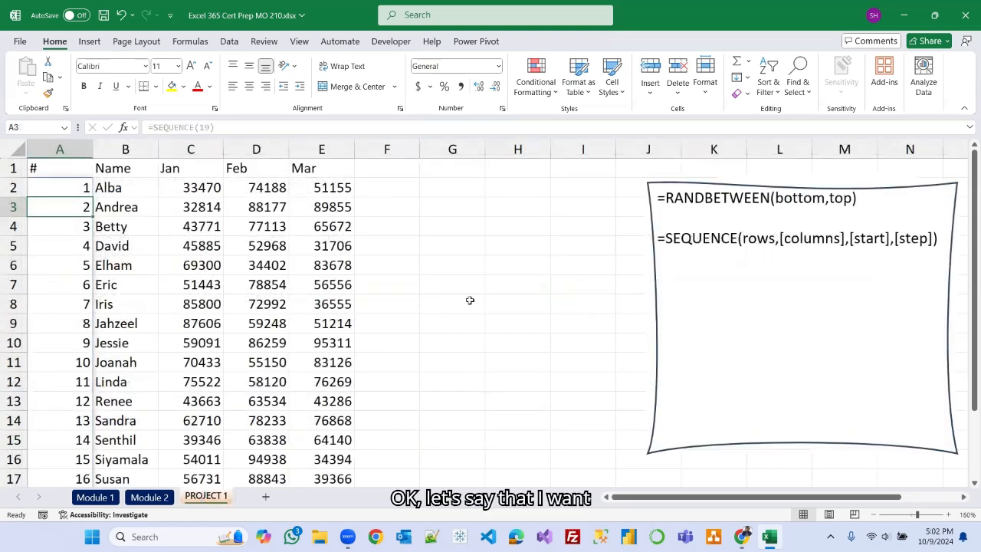
pyautogui.rightClick(23, 169)
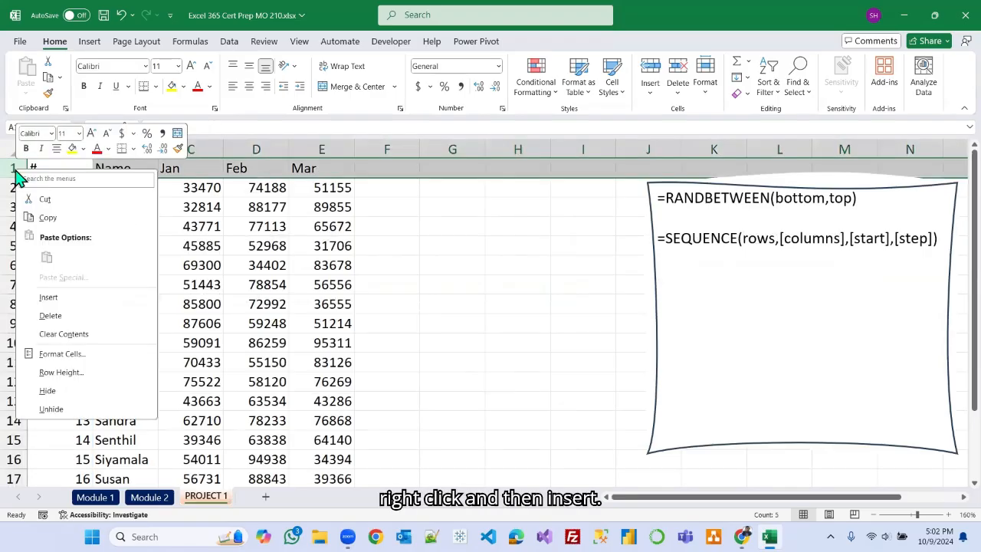
pyautogui.click(55, 298)
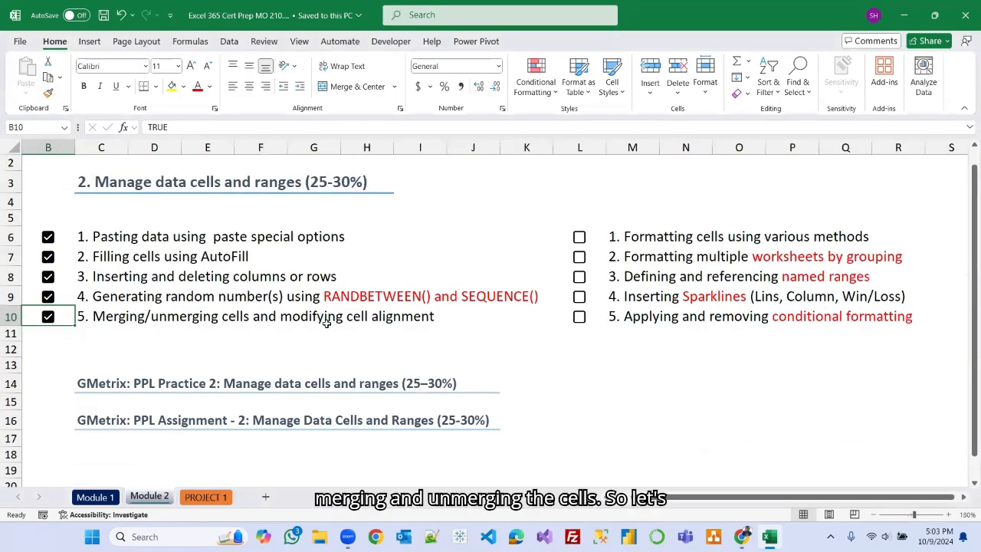
# Enter the title Sales Data 2024 in cell A1.
pyautogui.click(217, 498)
pyautogui.click(52, 169)
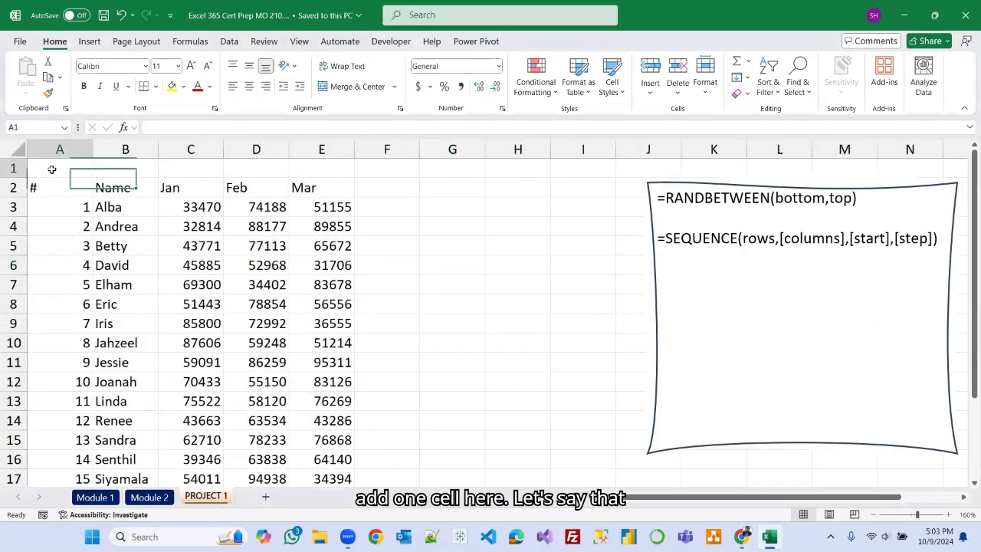
pyautogui.write('Sal')
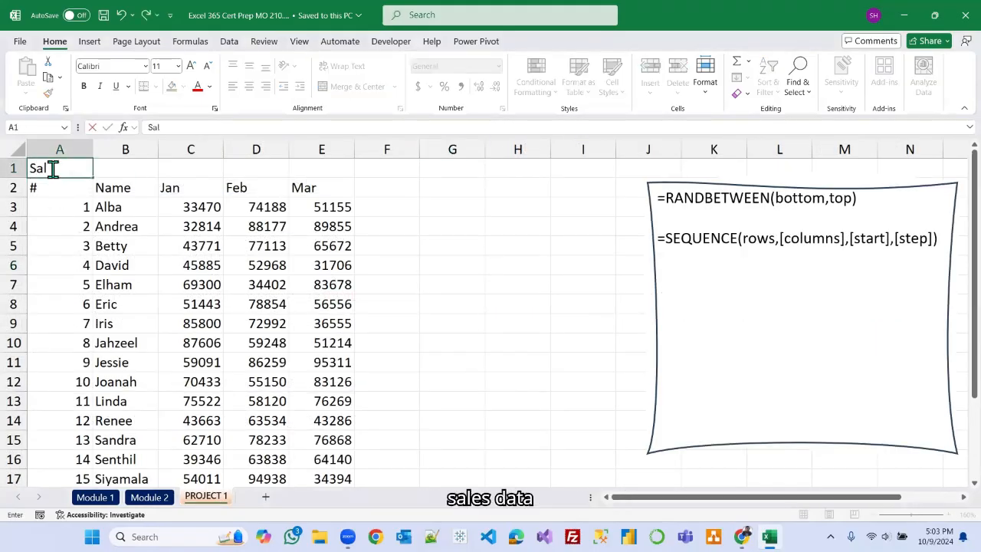
pyautogui.write('es Data')
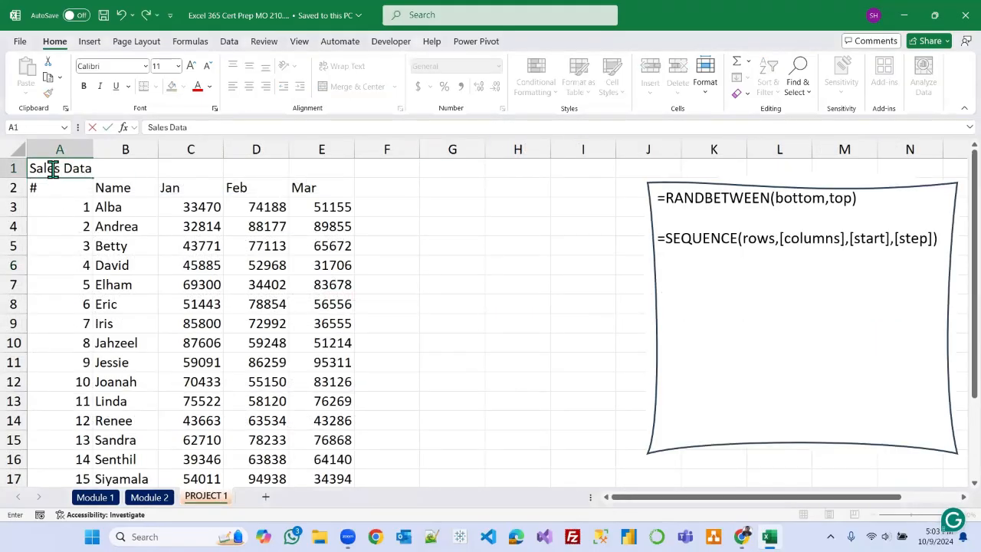
pyautogui.write(' 2024')
pyautogui.click(450, 292)
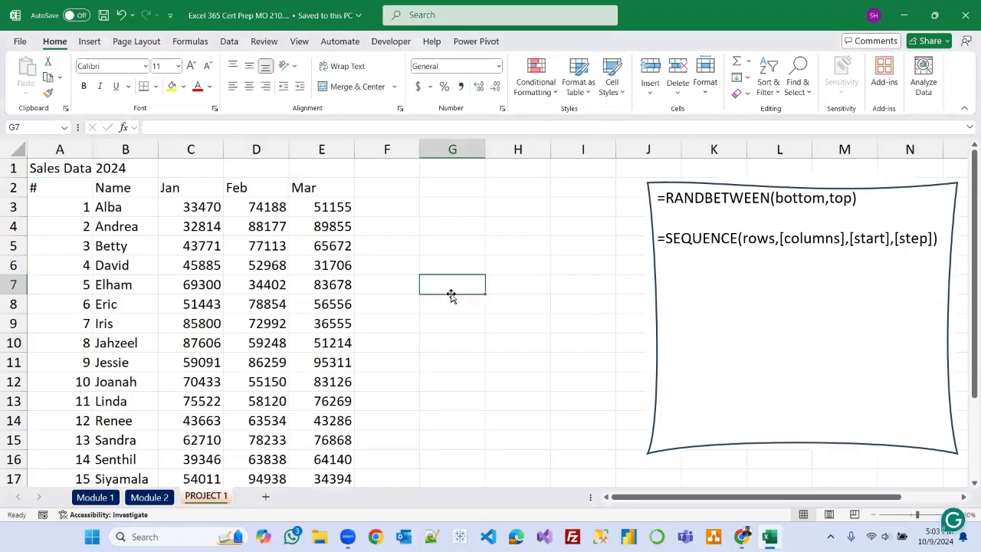
# Select A1 through E1 and apply Merge & Center to the title.
pyautogui.click(47, 168)
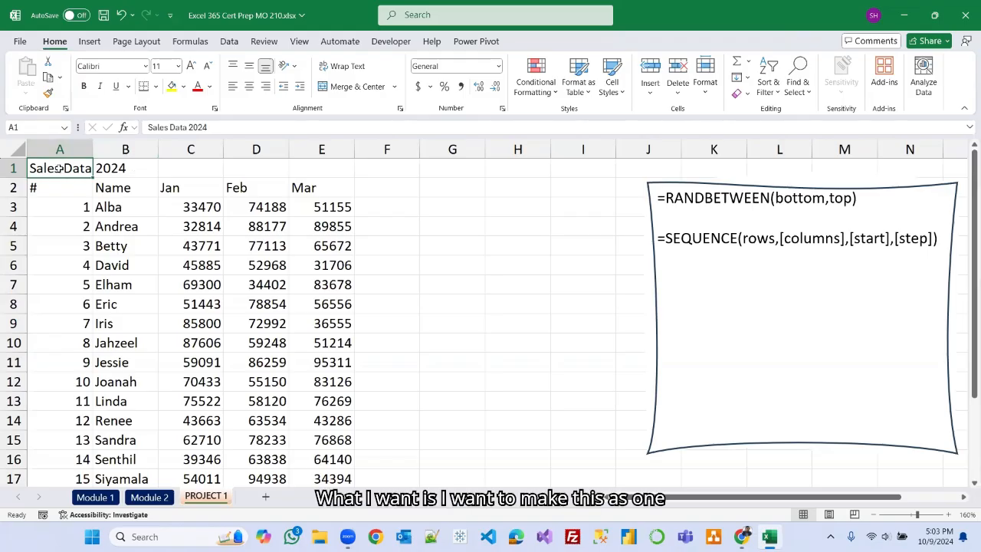
pyautogui.moveTo(110, 167); pyautogui.dragTo(291, 166)
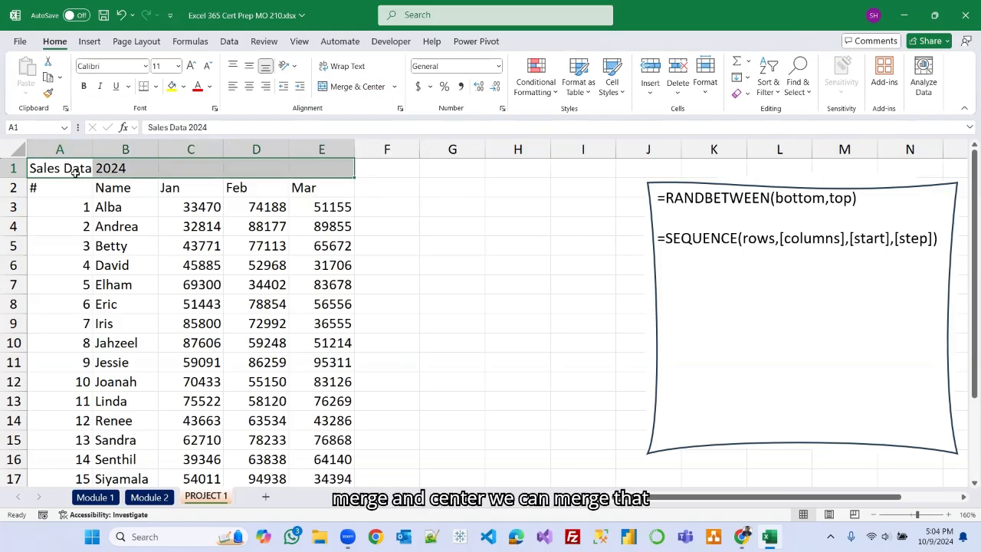
pyautogui.click(394, 87)
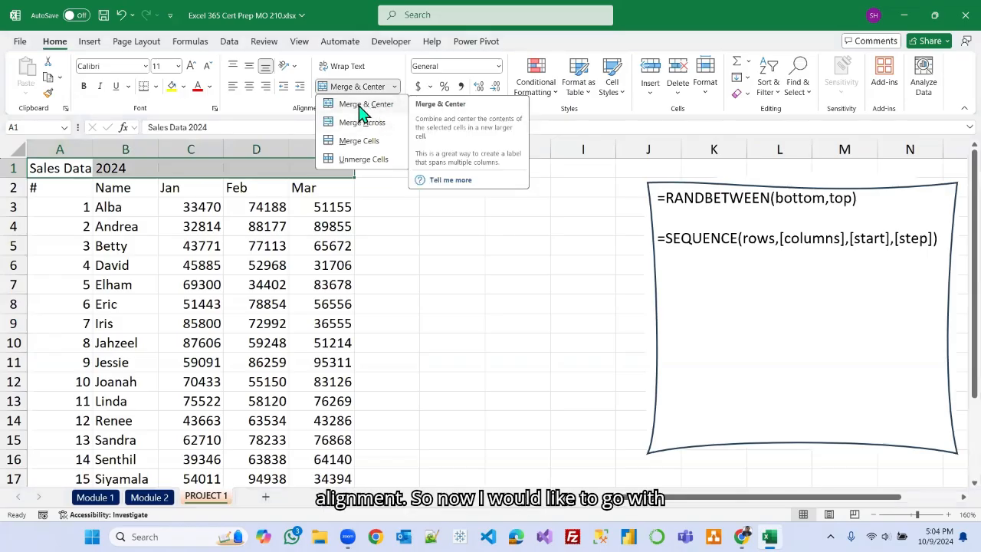
pyautogui.click(365, 109)
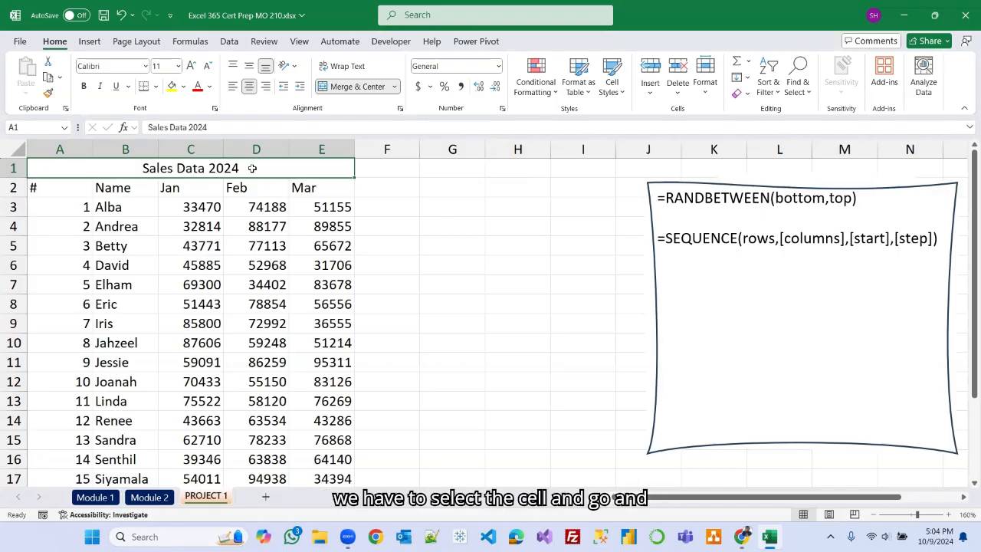
# Unmerge the title cells and apply Merge & Center across A1:E1 again.
pyautogui.click(396, 89)
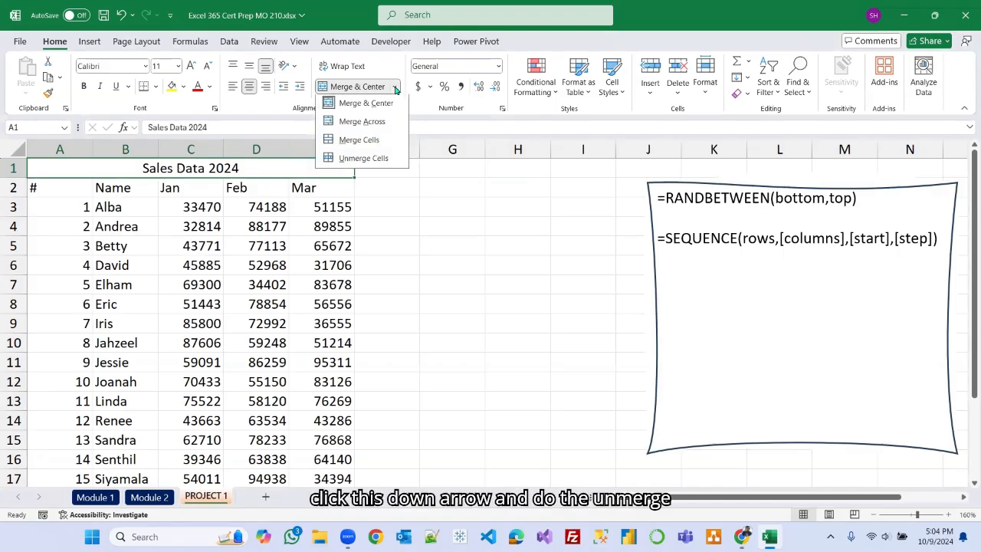
pyautogui.click(368, 162)
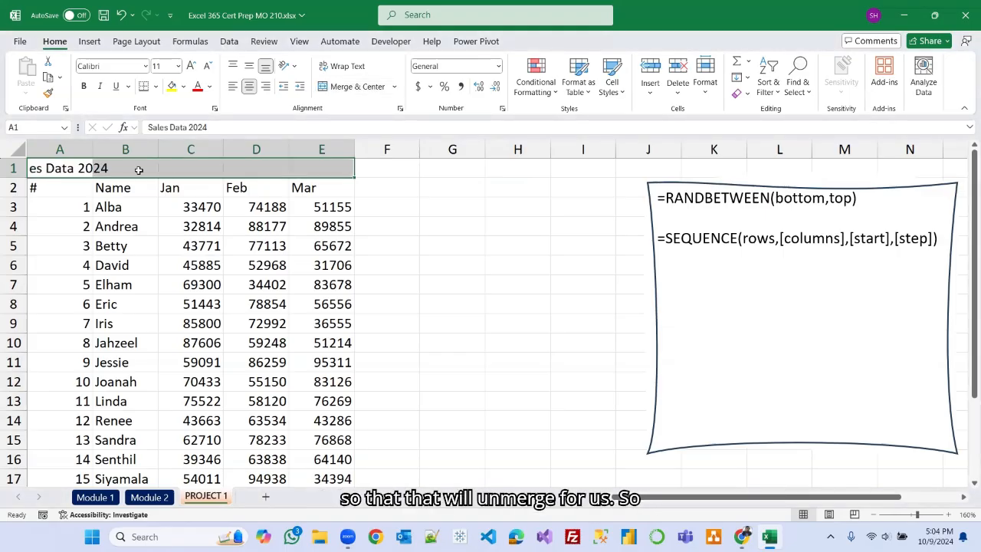
pyautogui.click(395, 89)
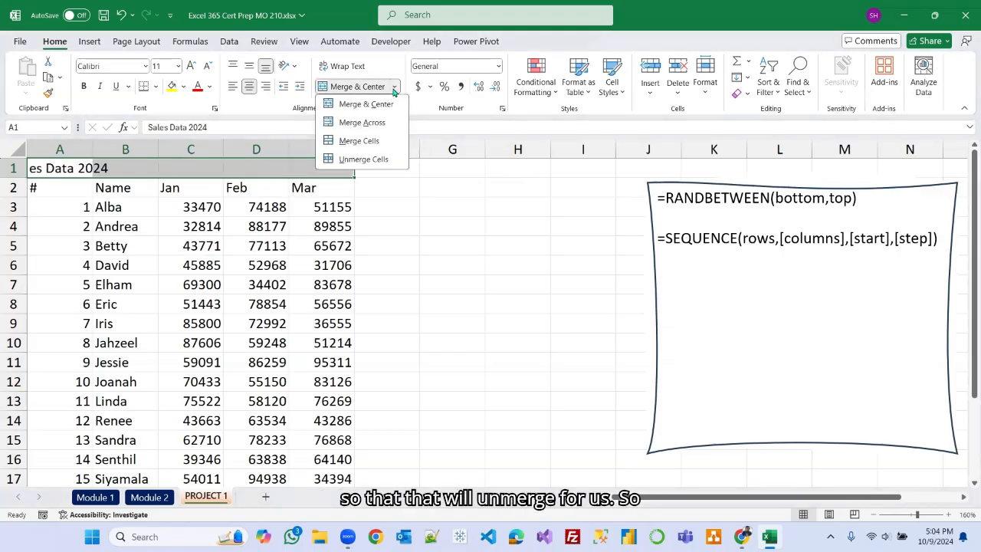
pyautogui.click(376, 107)
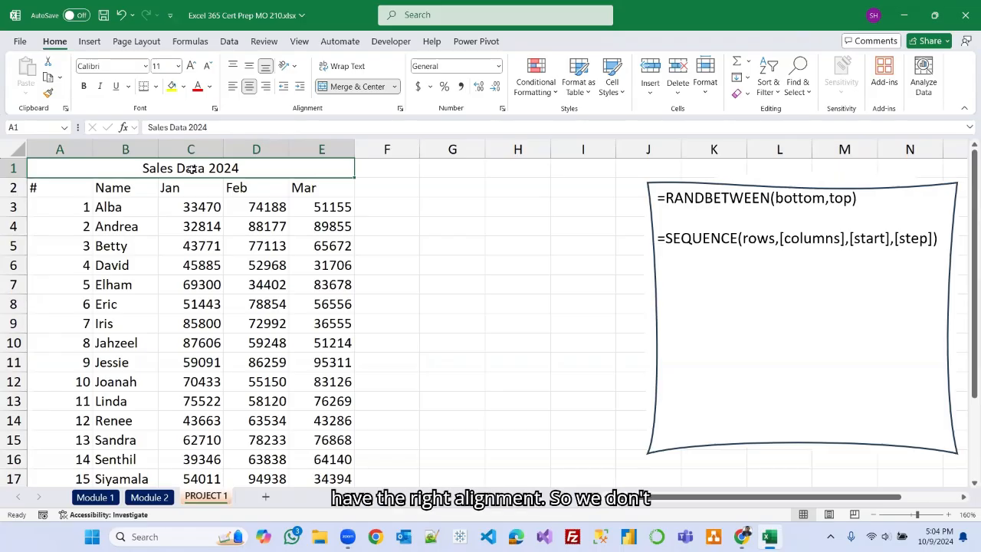
# Right-align the merged title and switch it back to center alignment.
pyautogui.click(394, 87)
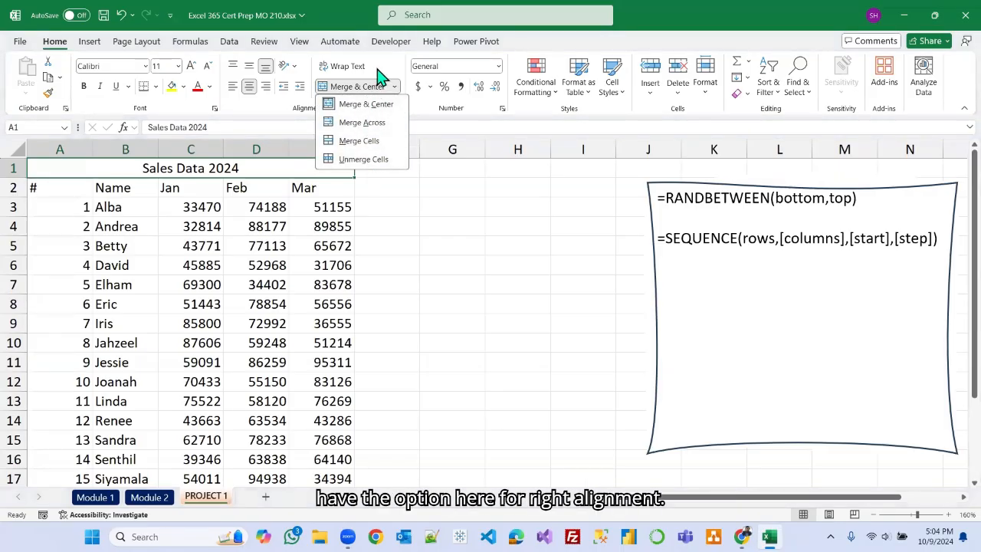
pyautogui.click(376, 69)
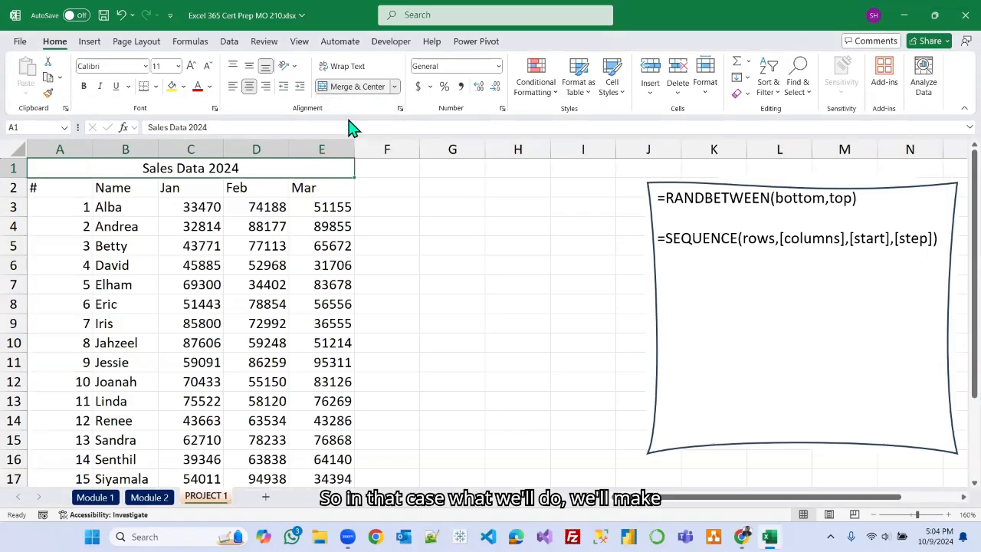
pyautogui.click(266, 90)
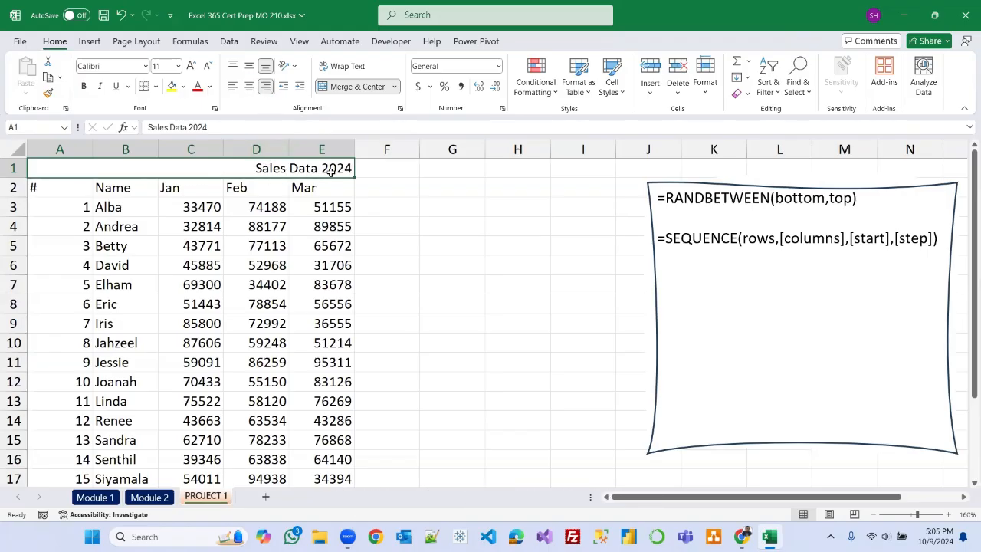
pyautogui.click(249, 86)
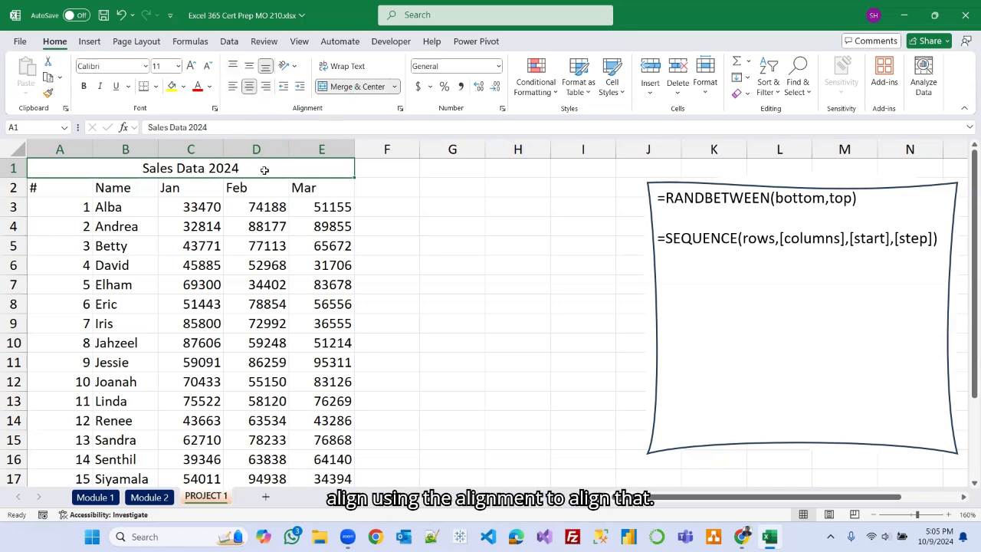
# Make the Sales Data 2024 title bold and increase its font size to 18.
pyautogui.click(161, 499)
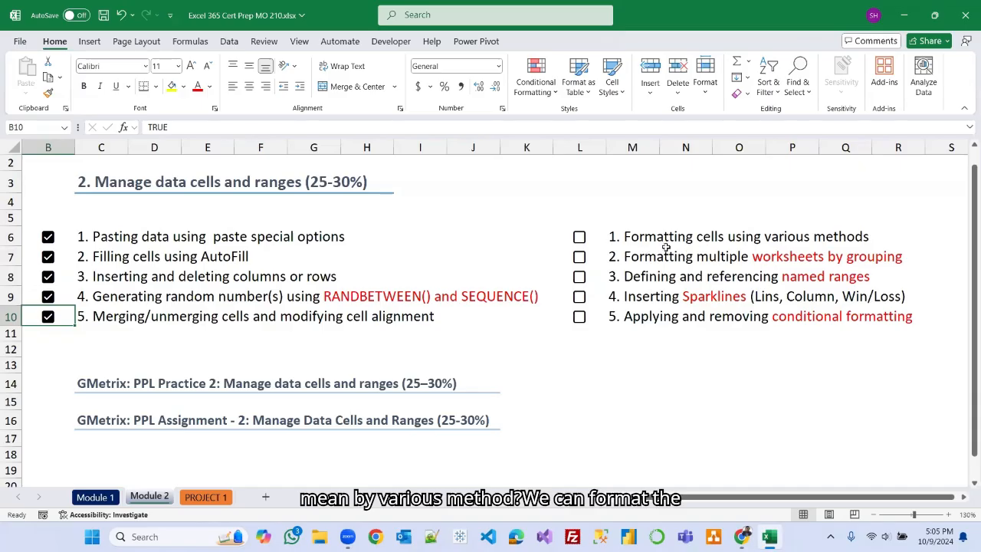
pyautogui.click(206, 498)
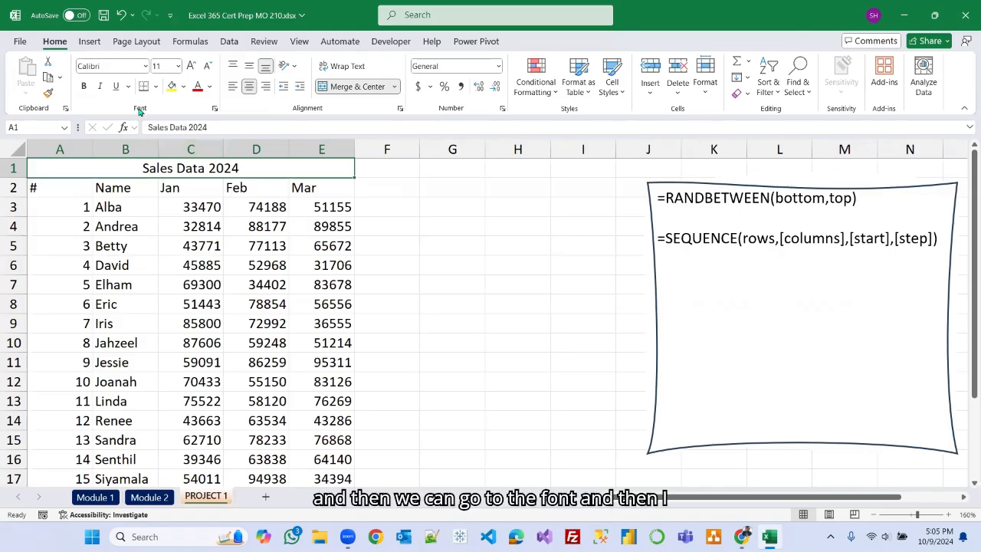
pyautogui.click(84, 88)
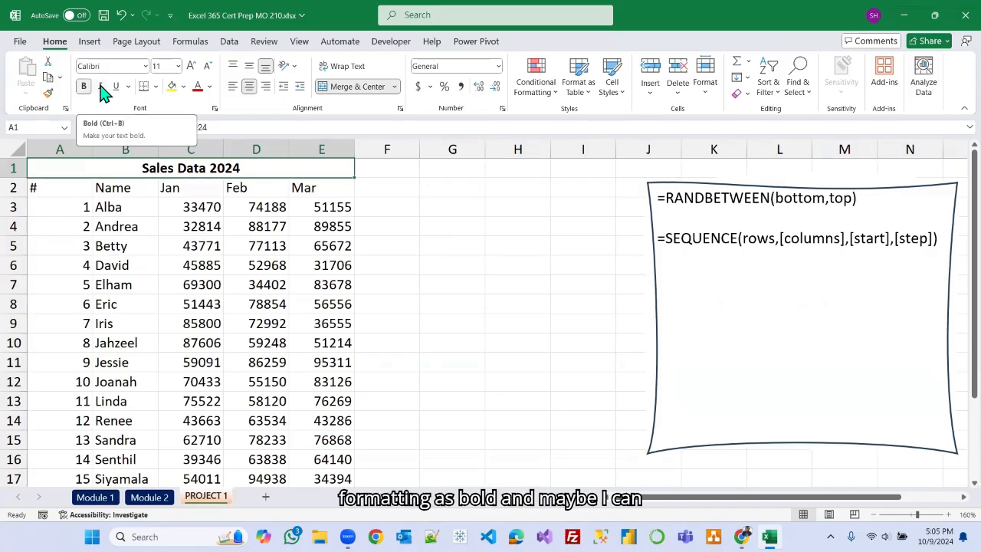
pyautogui.click(192, 67)
pyautogui.click(192, 67)
pyautogui.click(192, 68)
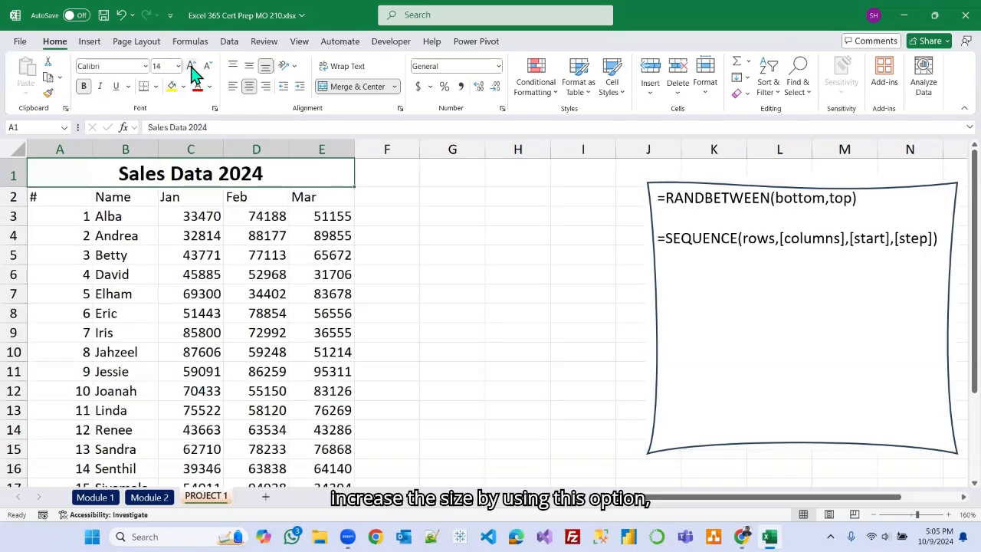
pyautogui.click(193, 67)
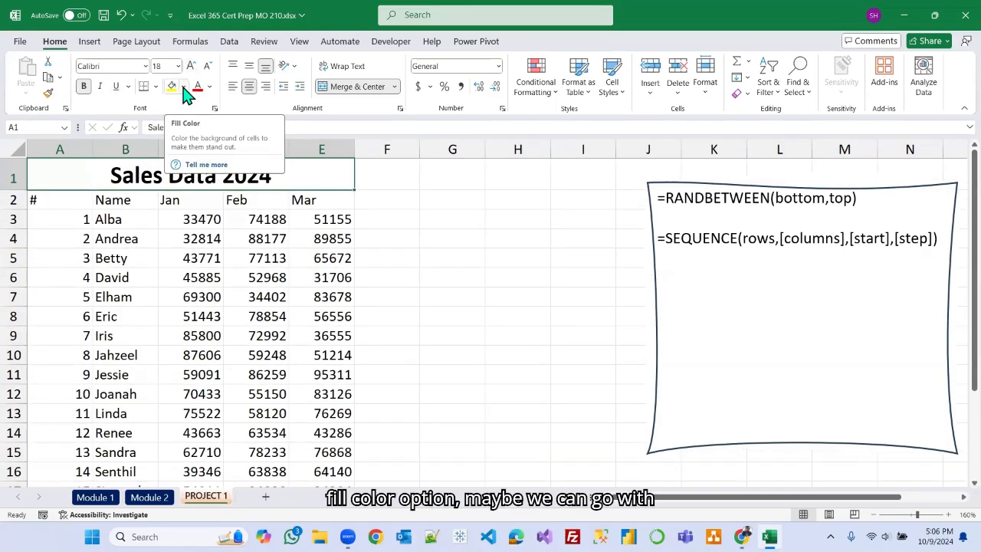
# Give the title an orange fill and a white font color.
pyautogui.click(183, 87)
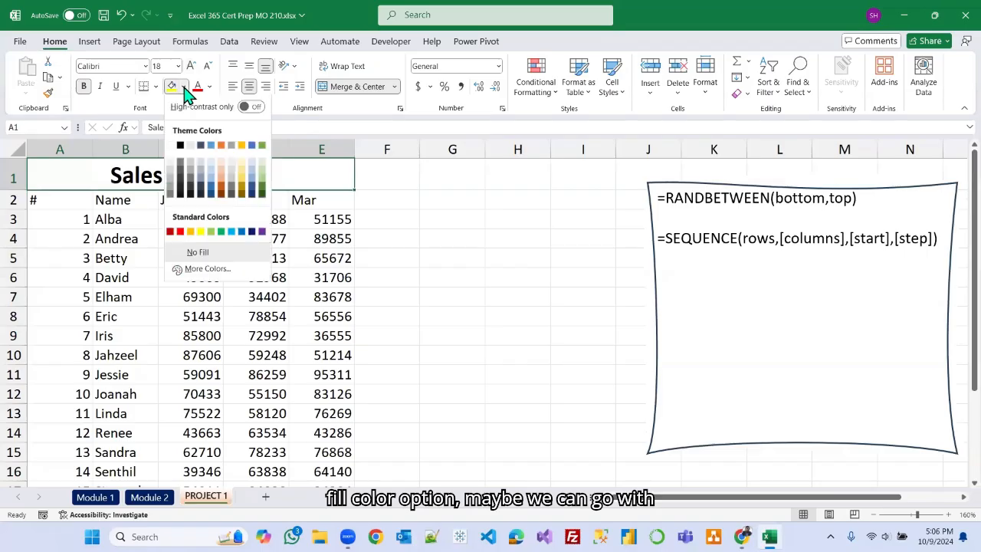
pyautogui.click(222, 146)
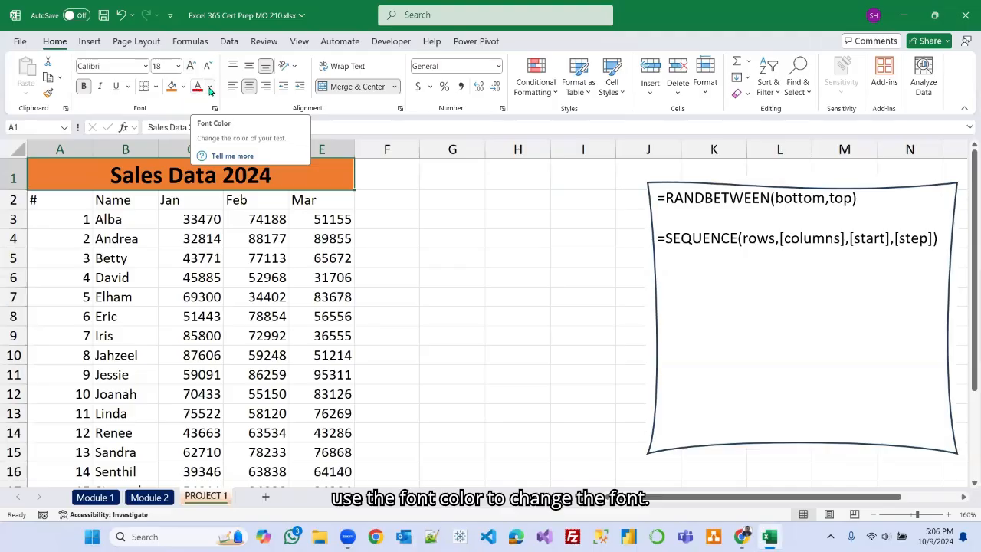
pyautogui.click(210, 89)
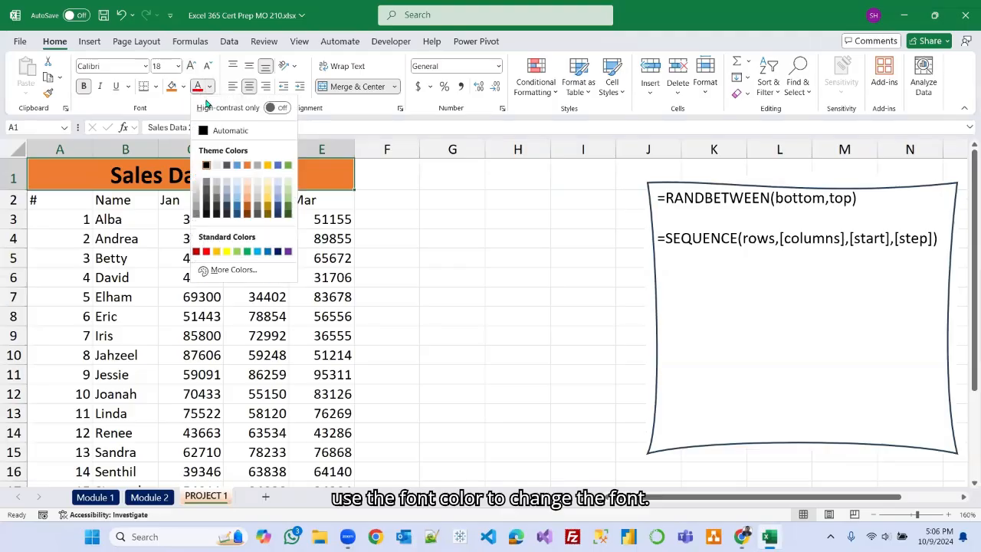
pyautogui.click(197, 166)
pyautogui.click(393, 196)
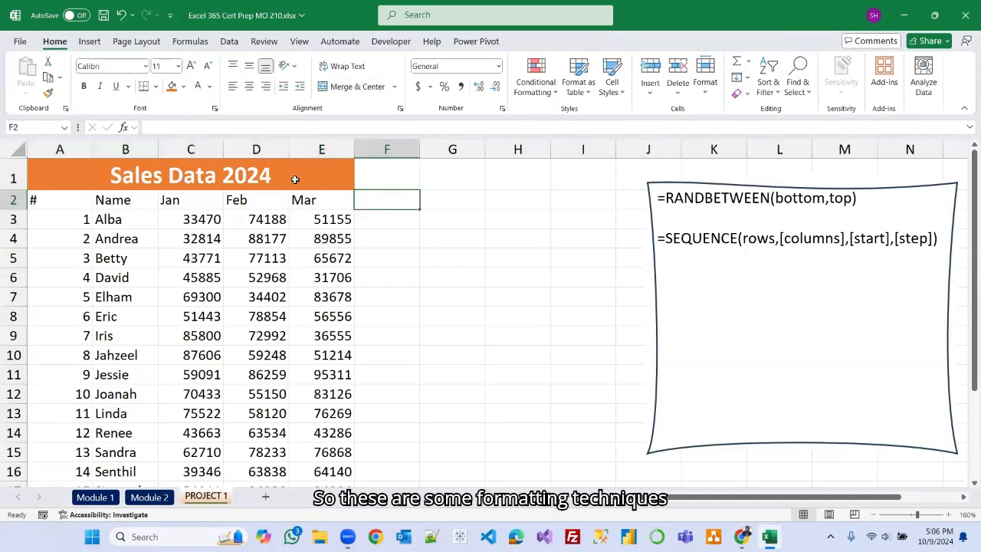
# Clear the formats from the merged Sales Data 2024 title cell.
pyautogui.click(150, 496)
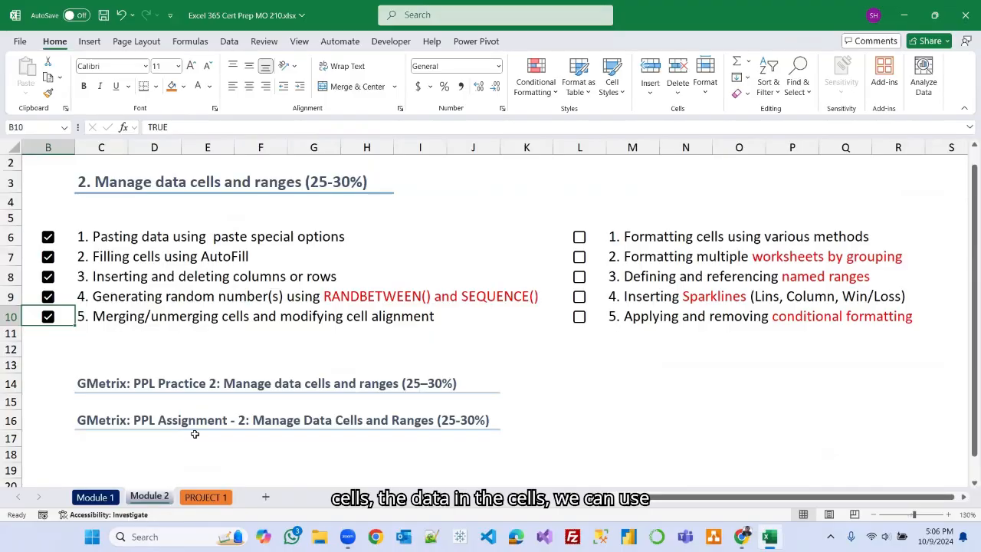
pyautogui.click(204, 498)
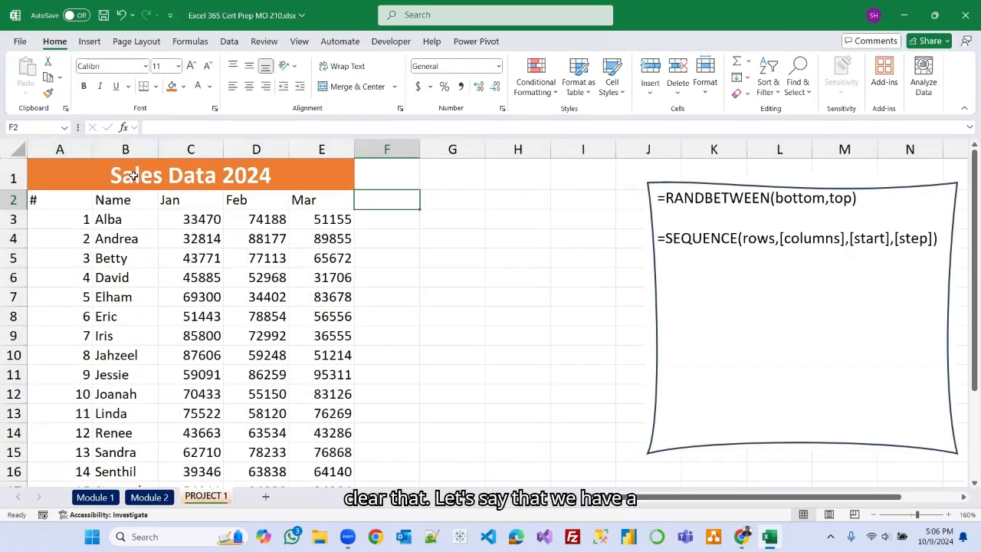
pyautogui.click(89, 174)
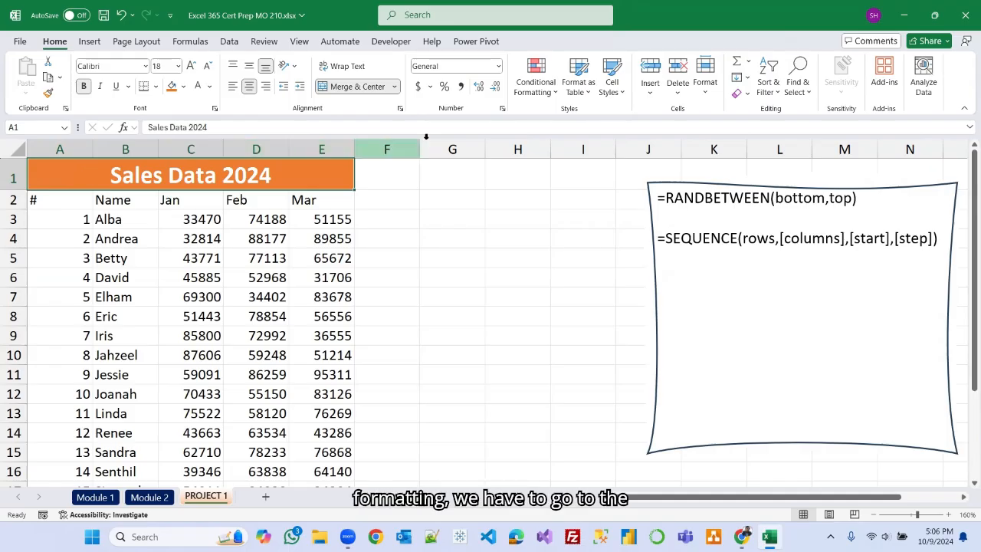
pyautogui.click(748, 94)
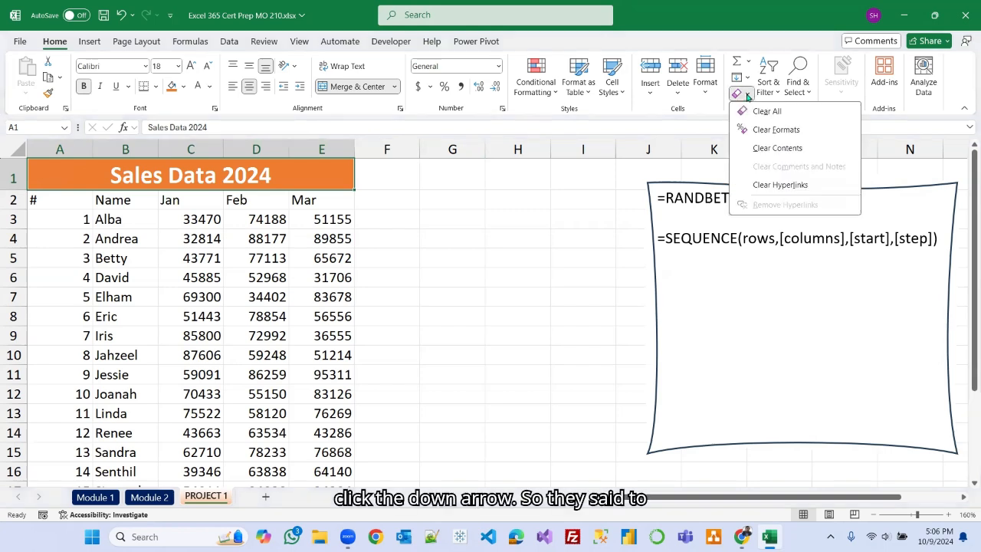
pyautogui.click(776, 129)
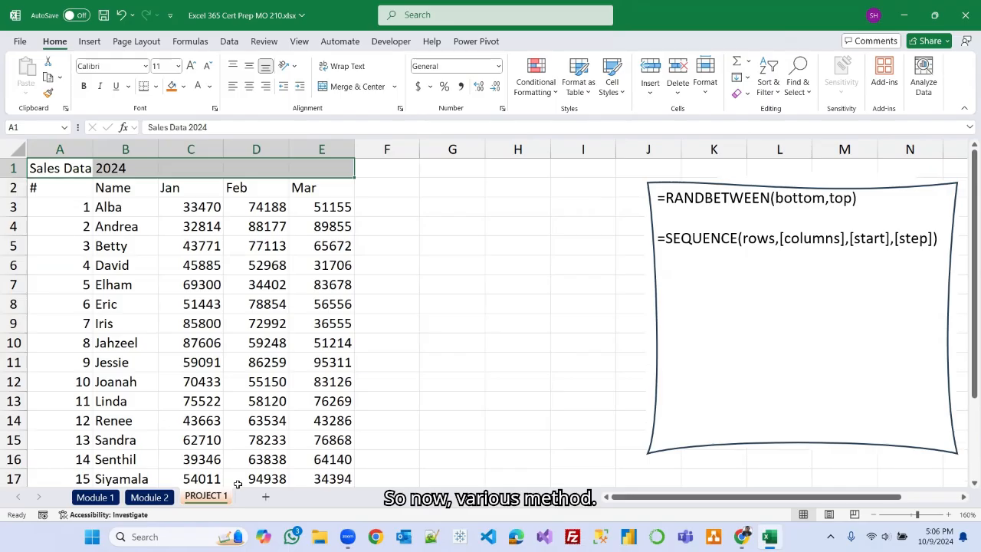
# Apply the Title cell style to the title cell and undo it.
pyautogui.click(149, 497)
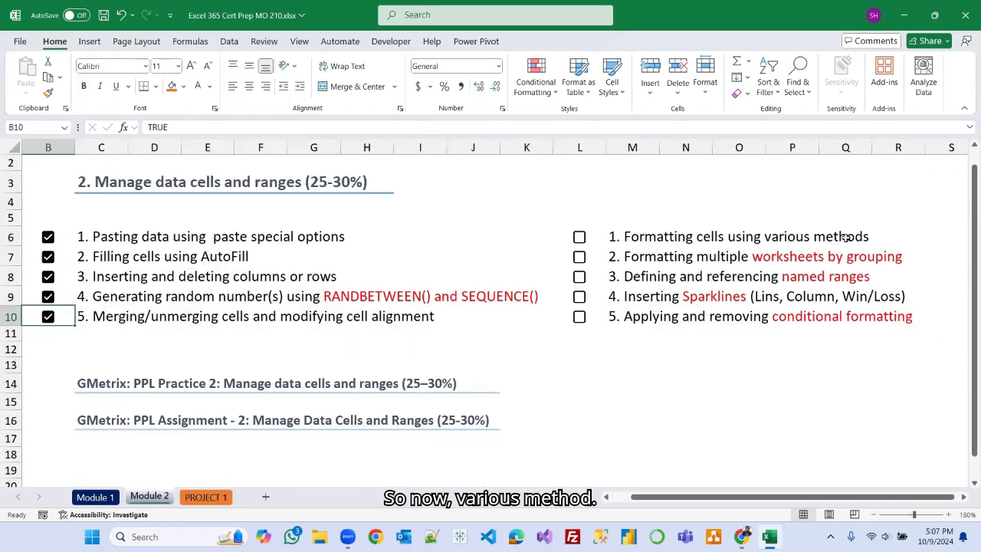
pyautogui.click(220, 498)
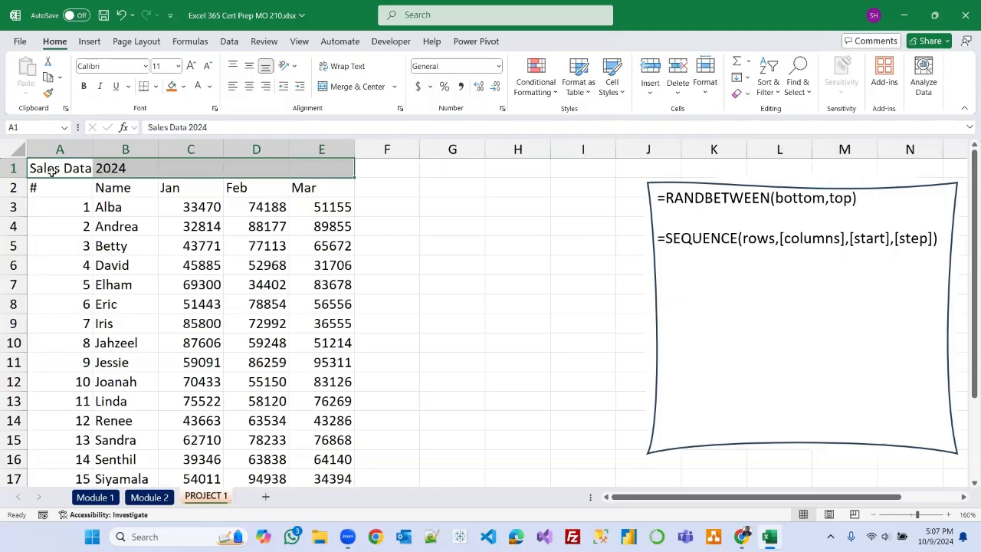
pyautogui.click(623, 92)
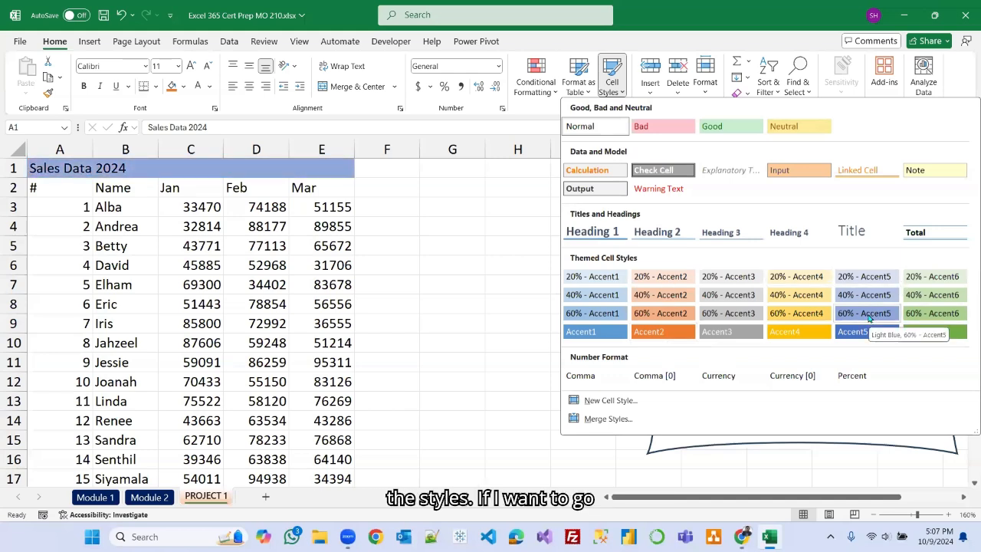
pyautogui.click(858, 233)
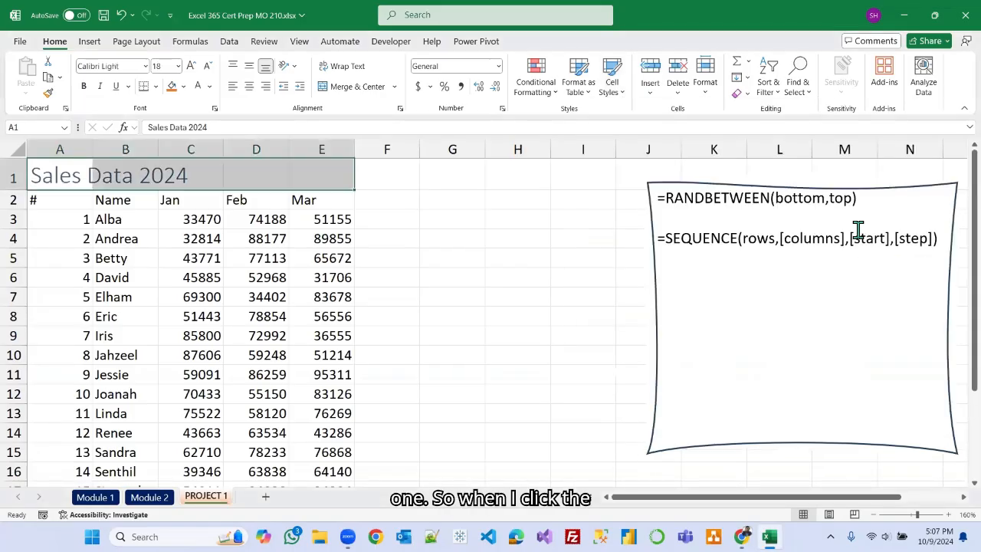
pyautogui.click(491, 223)
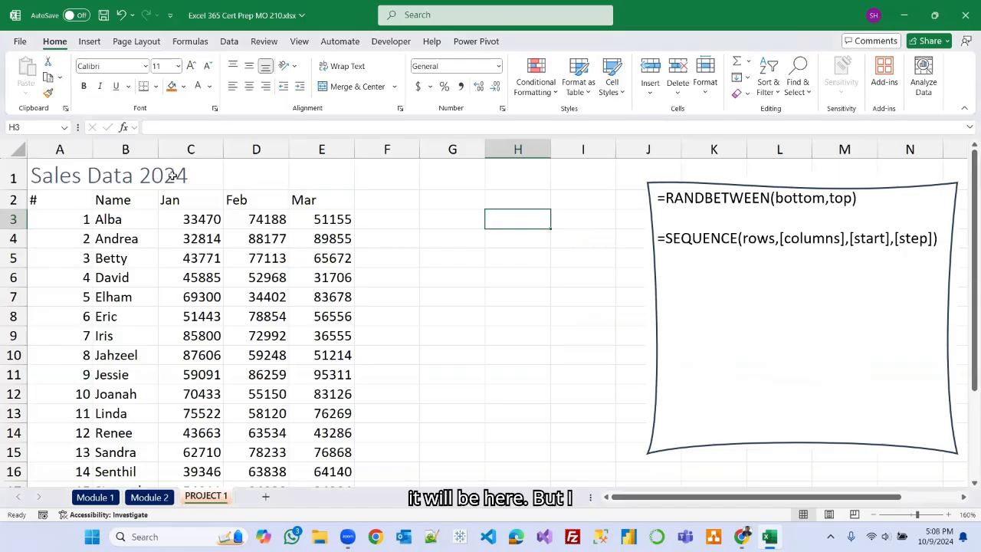
pyautogui.click(120, 14)
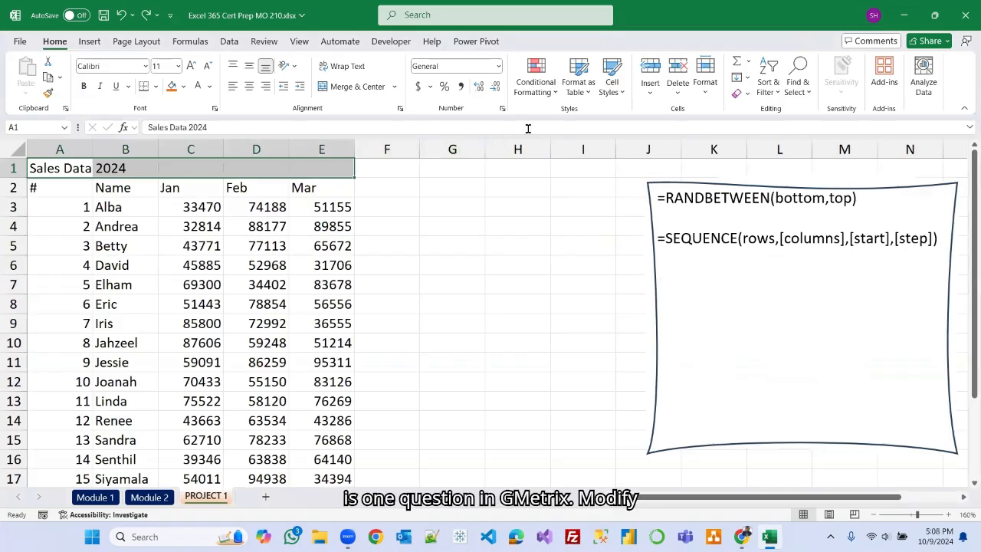
pyautogui.click(623, 93)
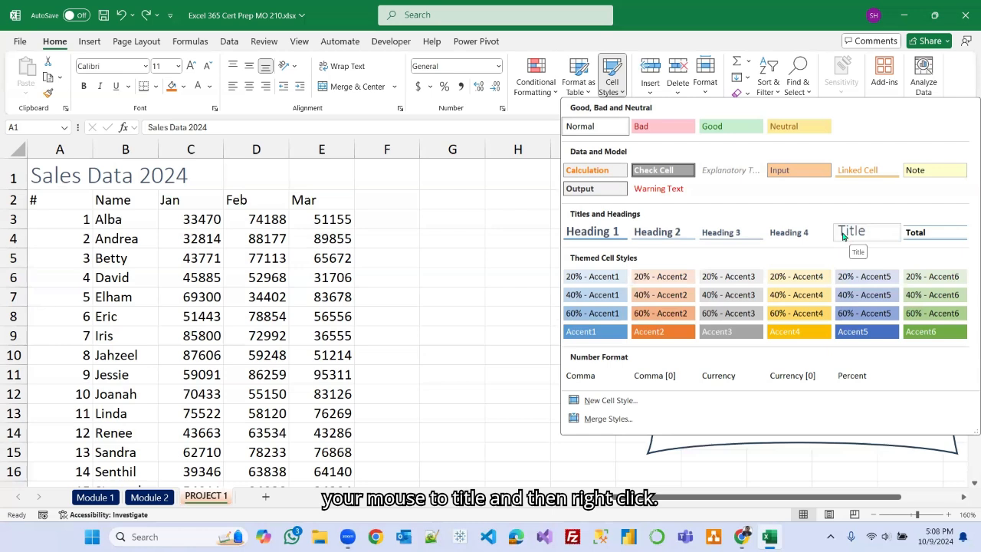
pyautogui.rightClick(842, 236)
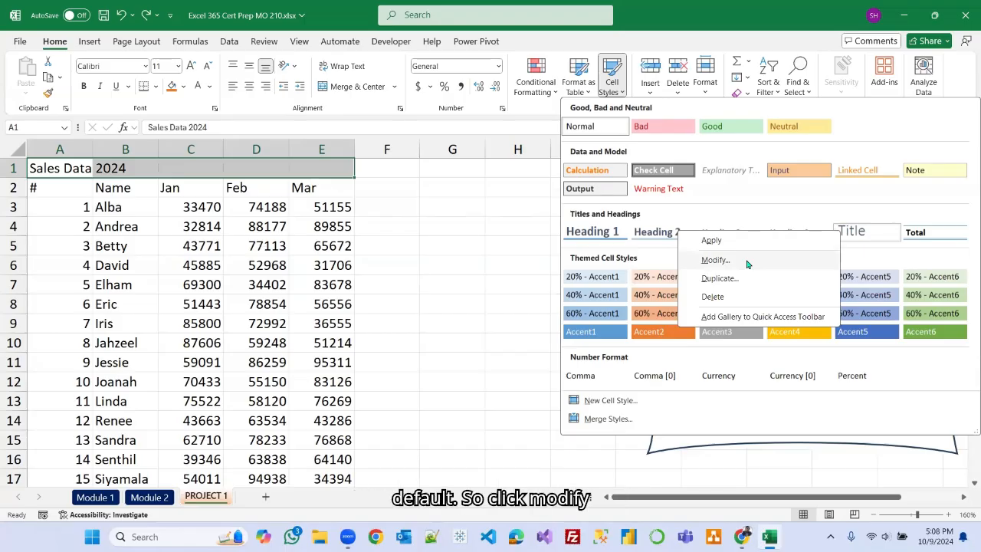
pyautogui.click(715, 260)
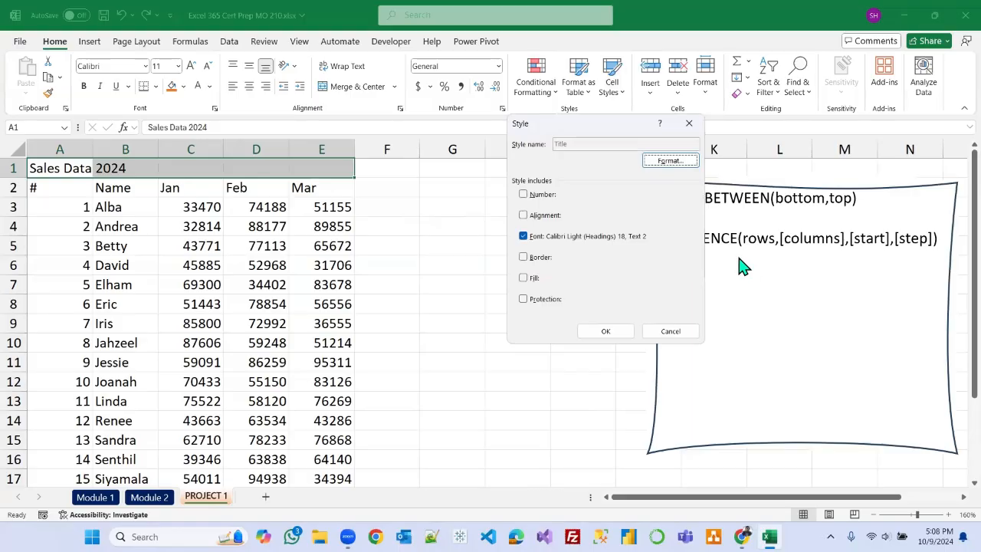
pyautogui.click(668, 162)
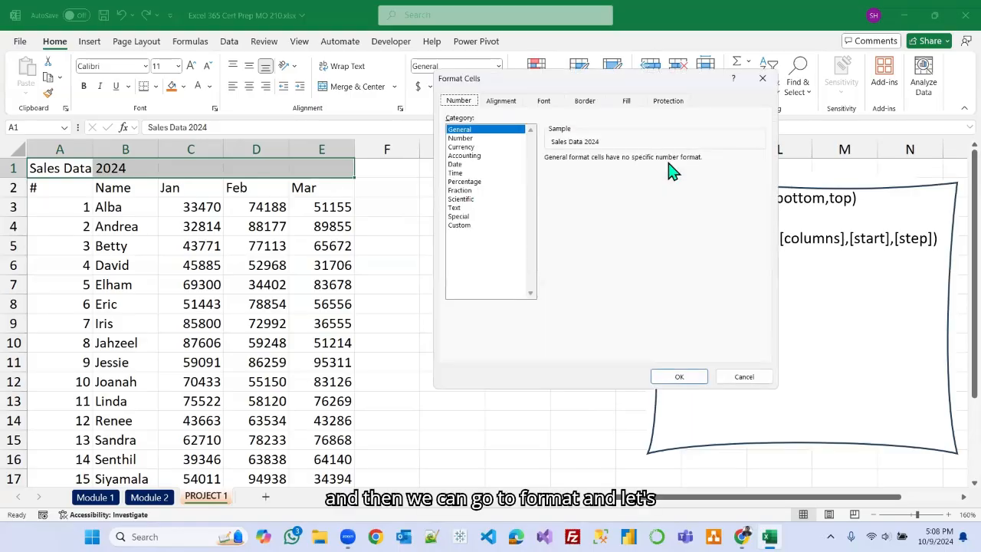
pyautogui.click(543, 102)
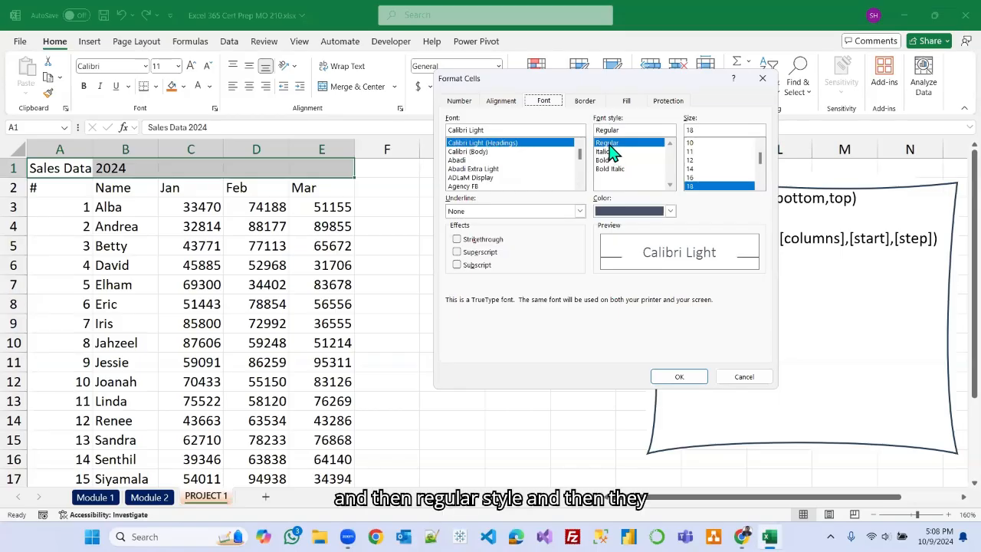
pyautogui.click(760, 186)
pyautogui.click(760, 185)
pyautogui.click(760, 185)
pyautogui.click(760, 186)
pyautogui.click(760, 185)
pyautogui.click(760, 185)
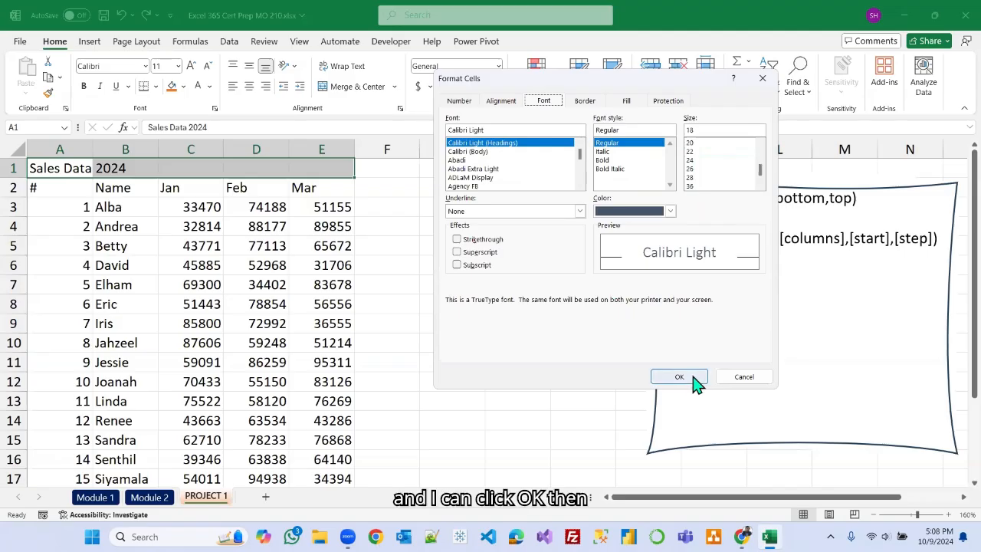
pyautogui.click(754, 382)
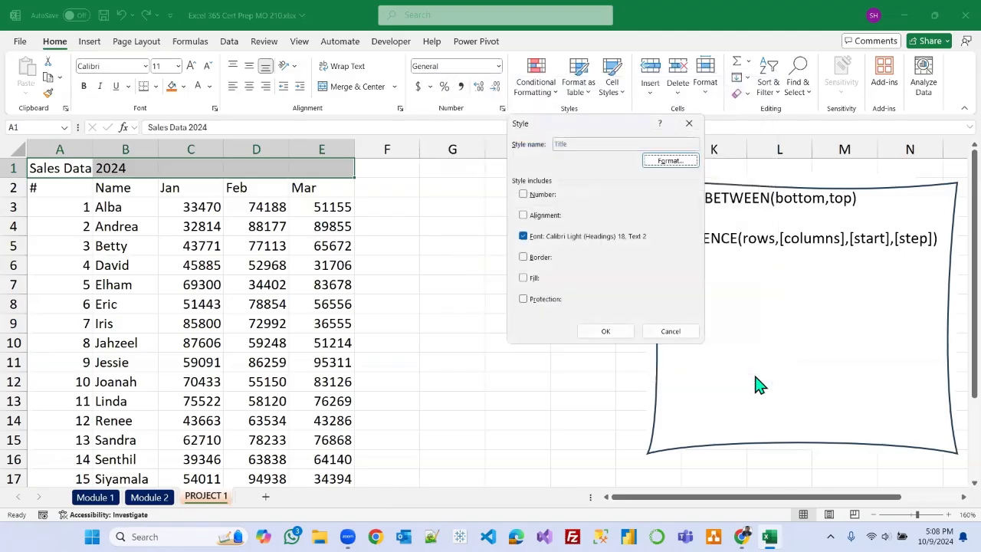
pyautogui.click(671, 332)
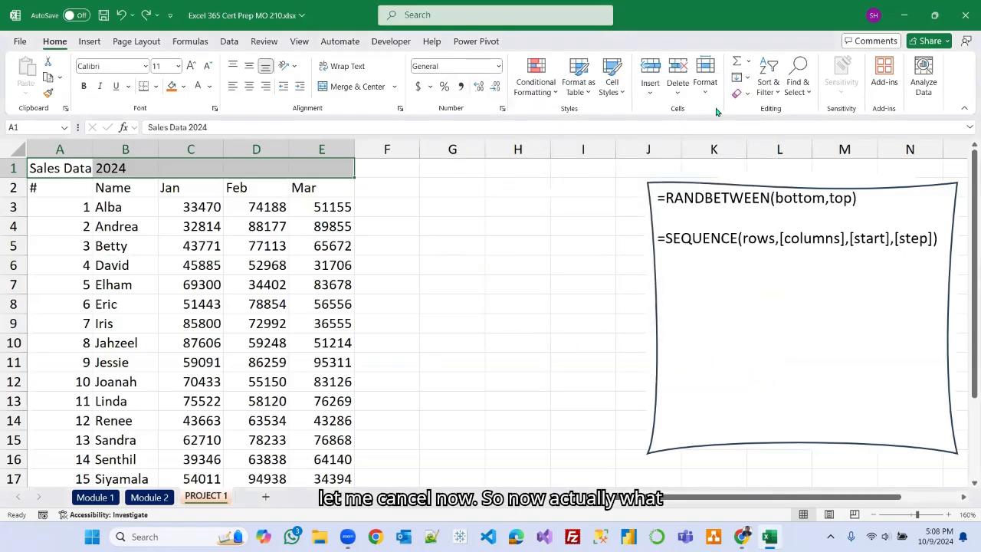
# Apply the Accent5 cell style to the title cell.
pyautogui.click(624, 93)
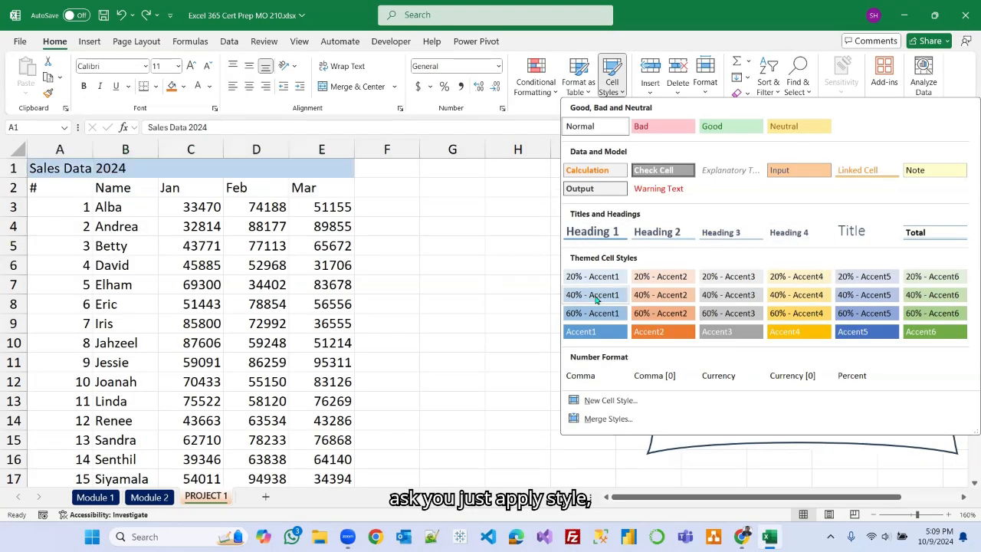
pyautogui.click(861, 335)
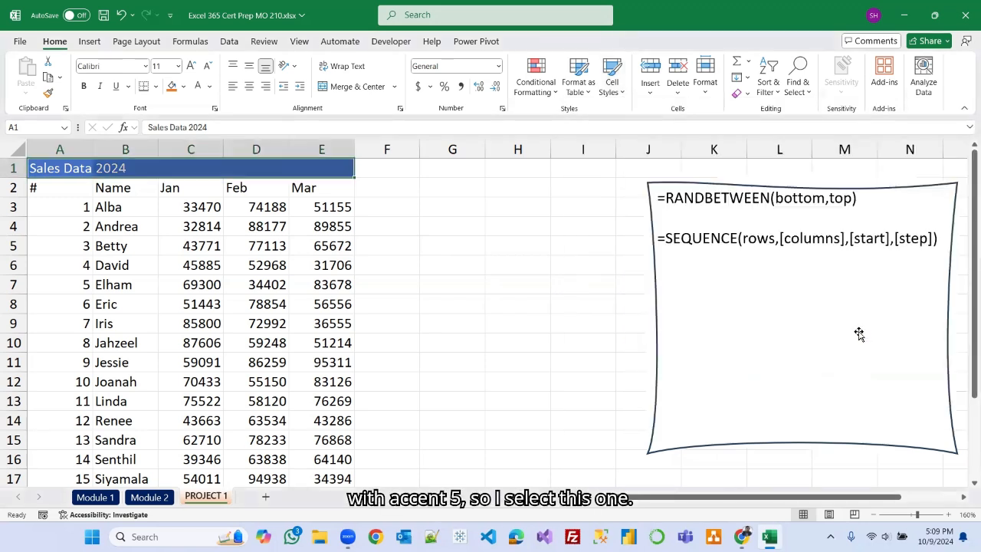
pyautogui.click(387, 221)
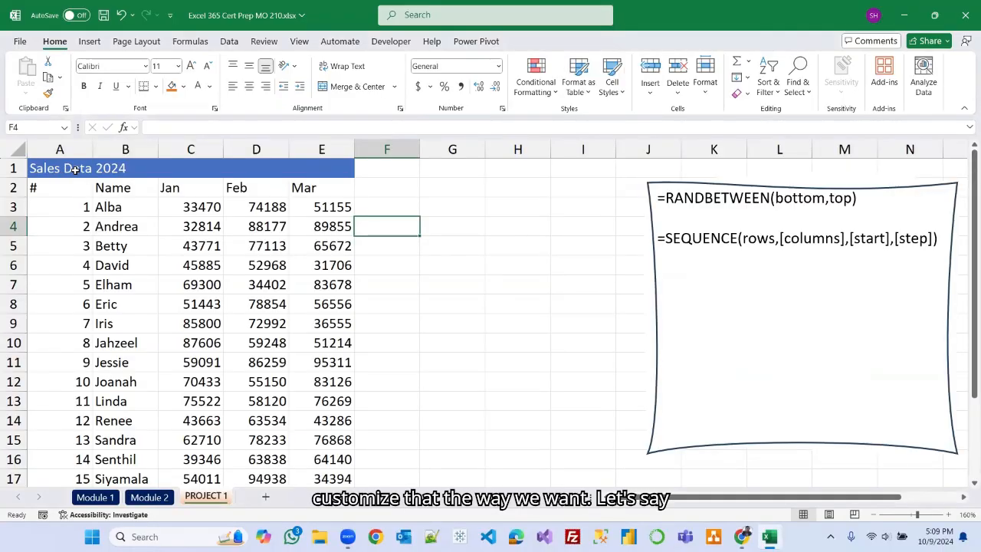
# Merge and center the title across A1:E1 and make it bold.
pyautogui.moveTo(45, 171); pyautogui.dragTo(300, 167)
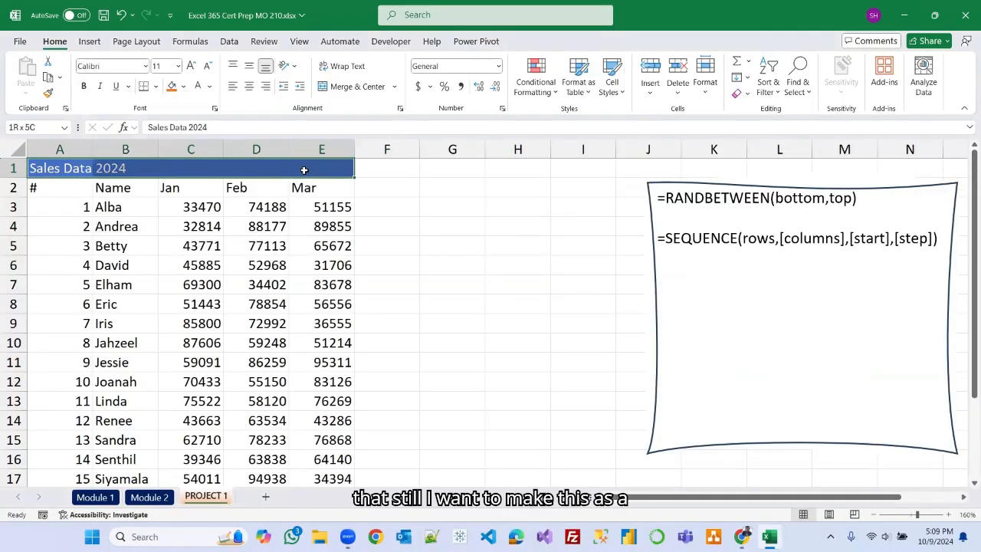
pyautogui.click(354, 86)
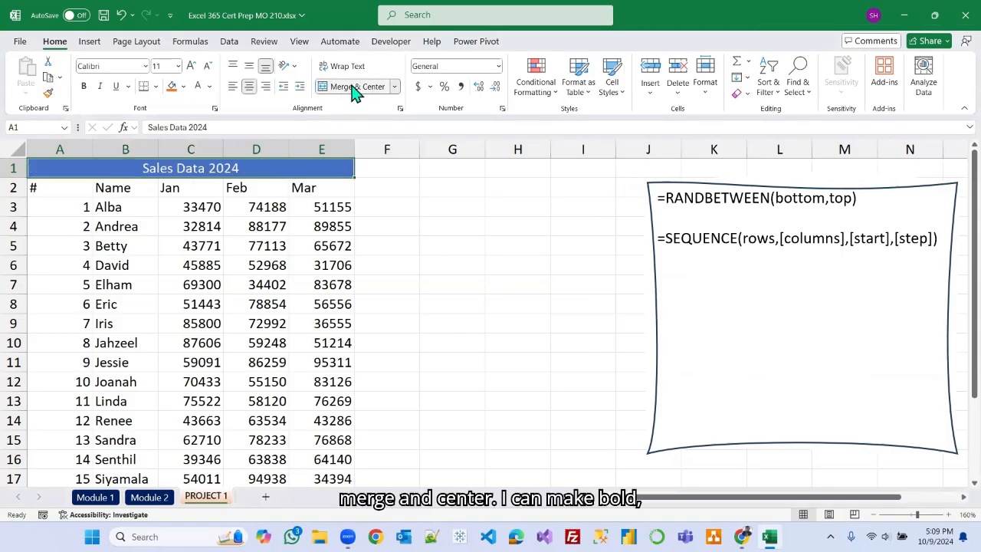
pyautogui.click(83, 86)
# Increase the title's font size by two steps.
pyautogui.click(191, 66)
pyautogui.click(191, 66)
pyautogui.click(190, 66)
pyautogui.click(515, 251)
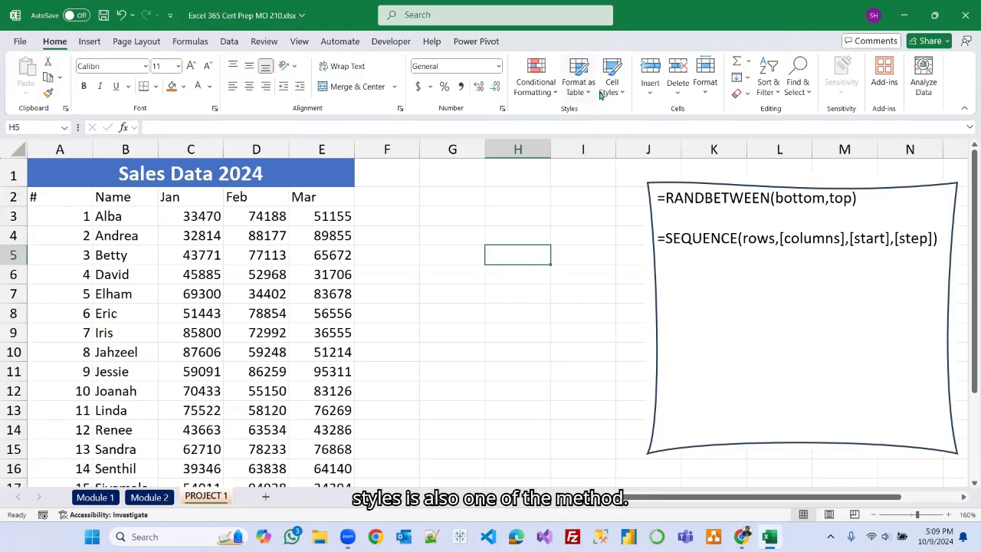
pyautogui.click(215, 109)
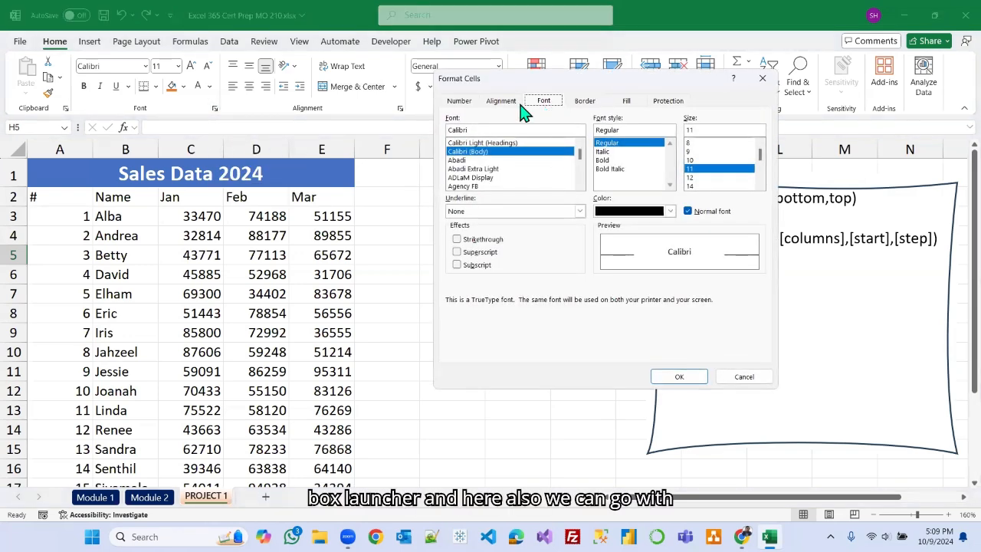
pyautogui.click(632, 101)
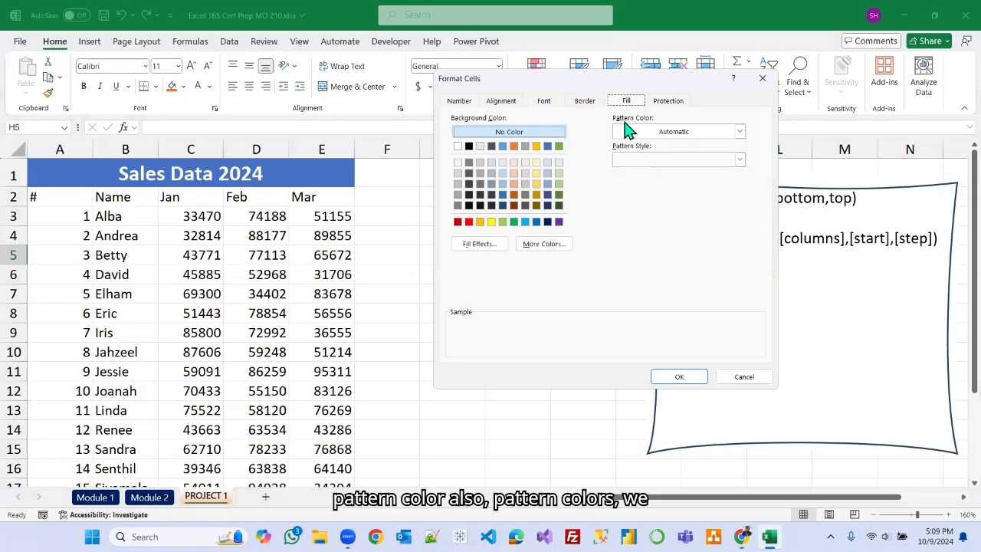
pyautogui.click(739, 132)
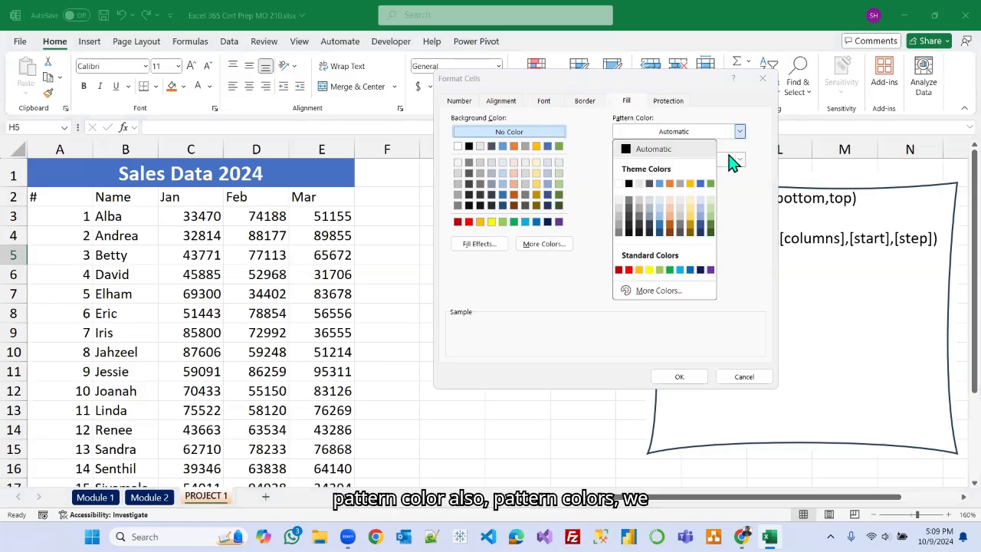
pyautogui.click(740, 207)
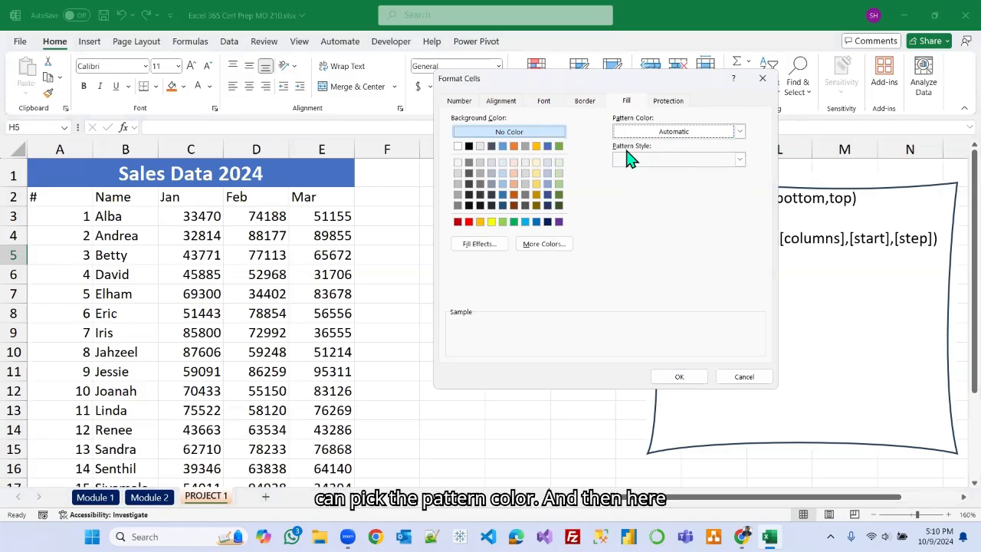
pyautogui.click(740, 160)
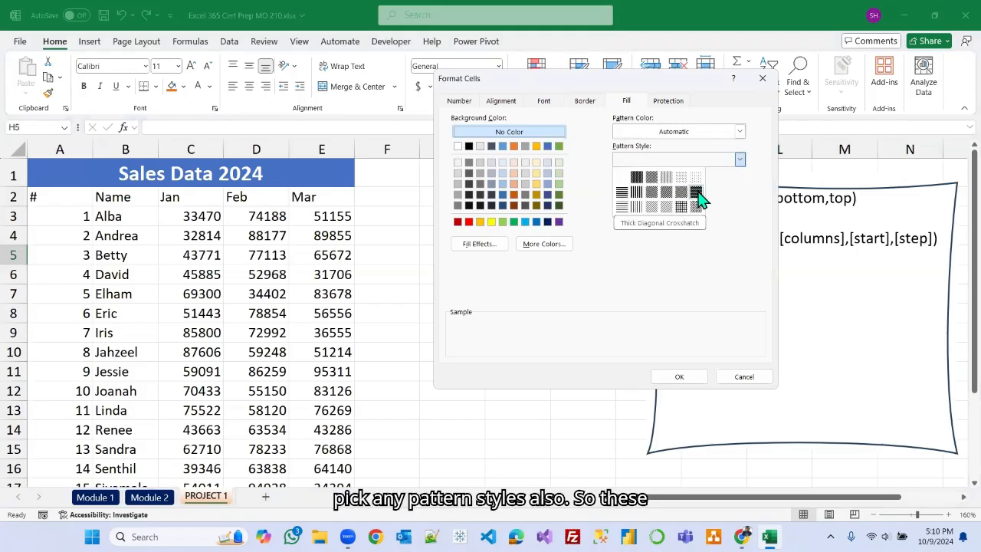
pyautogui.click(744, 377)
pyautogui.click(744, 376)
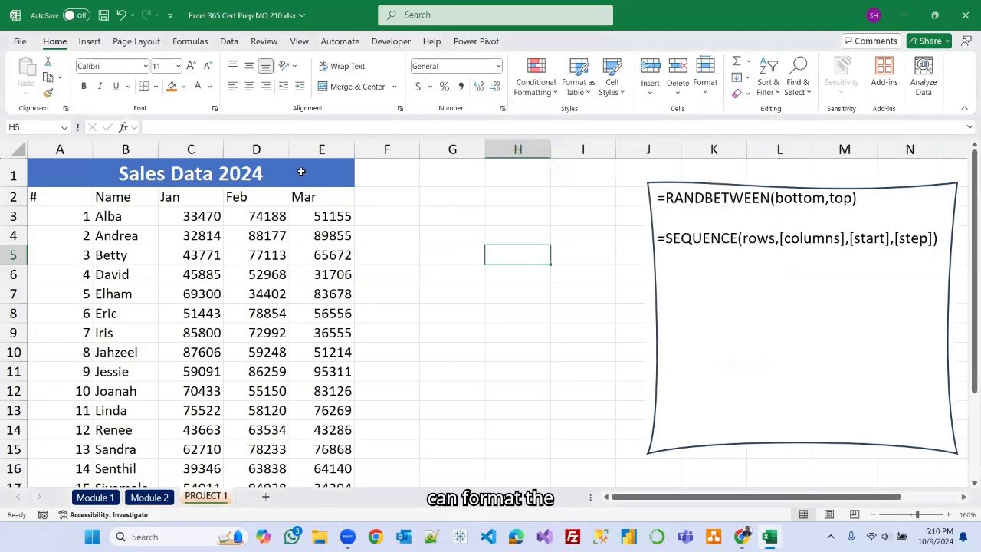
pyautogui.click(149, 497)
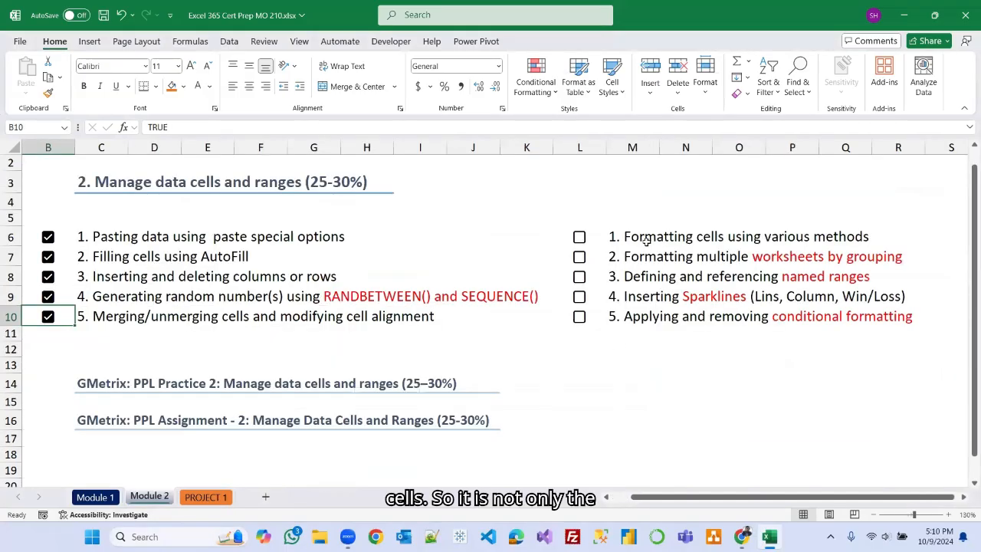
pyautogui.click(220, 498)
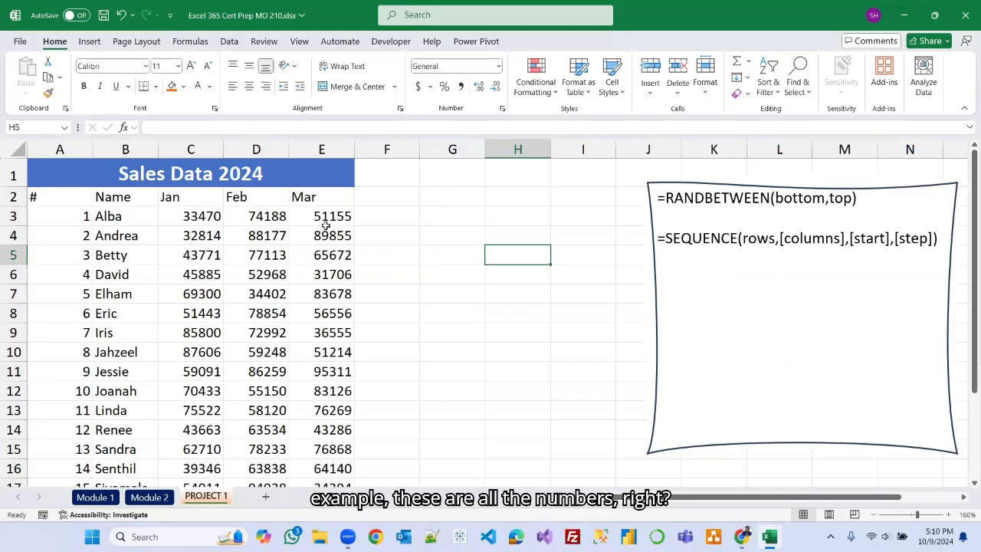
pyautogui.scroll(-1, 326, 279)
pyautogui.scroll(-1, 326, 282)
pyautogui.scroll(2, 326, 287)
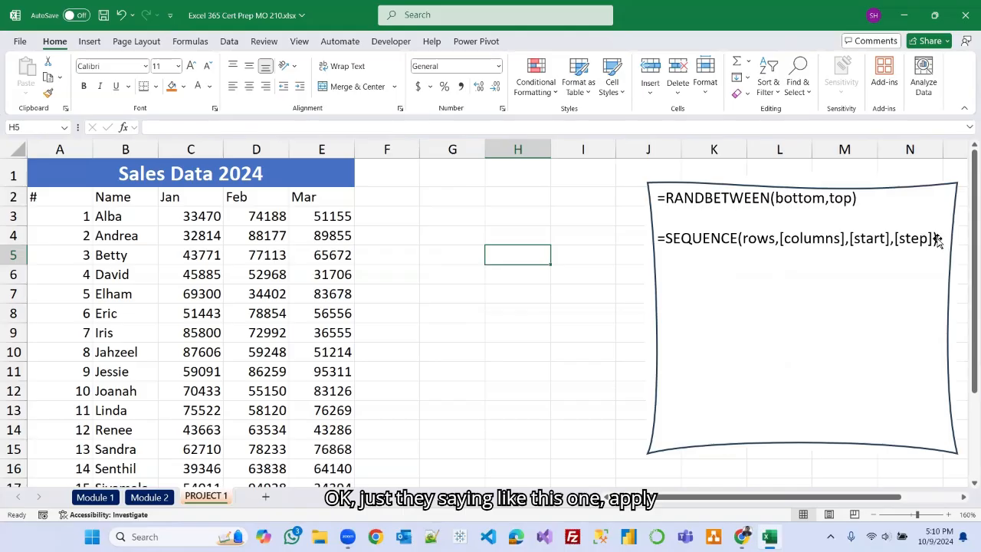
pyautogui.click(904, 284)
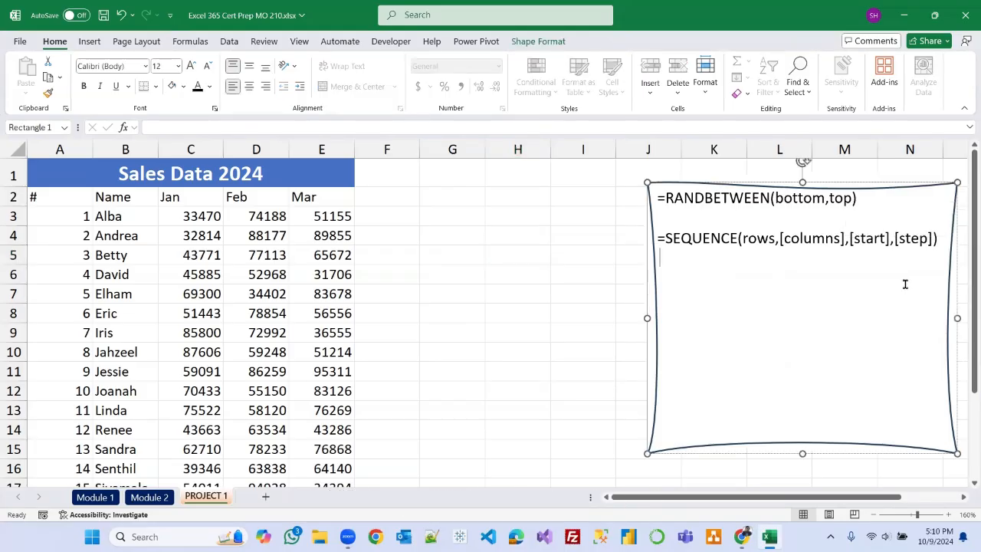
# Add the instruction "1. Apply $ for the range c3 through E21" to the notes box.
pyautogui.write('1. Appla')
pyautogui.press('BackSpace')
pyautogui.press('BackSpace')
pyautogui.write('ly ')
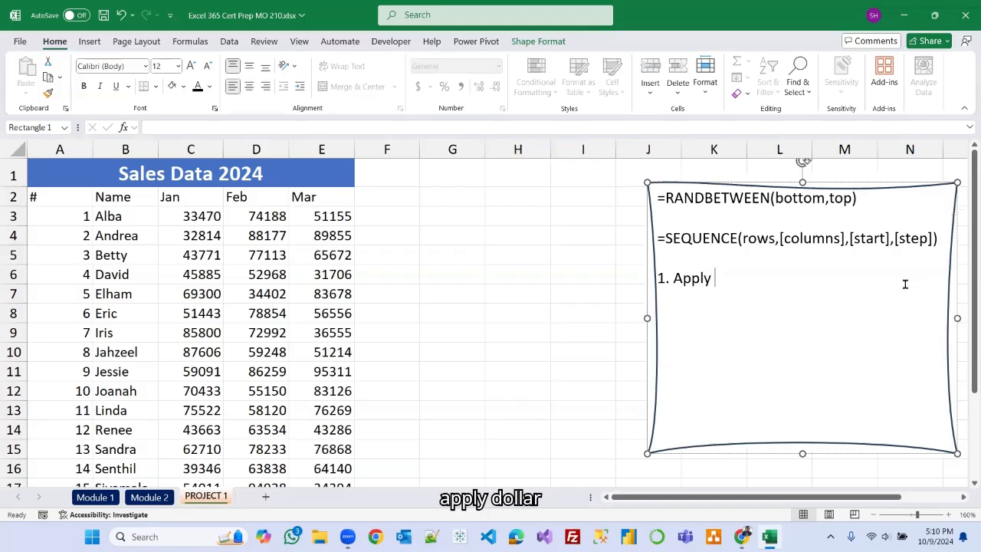
pyautogui.write('$ for the range')
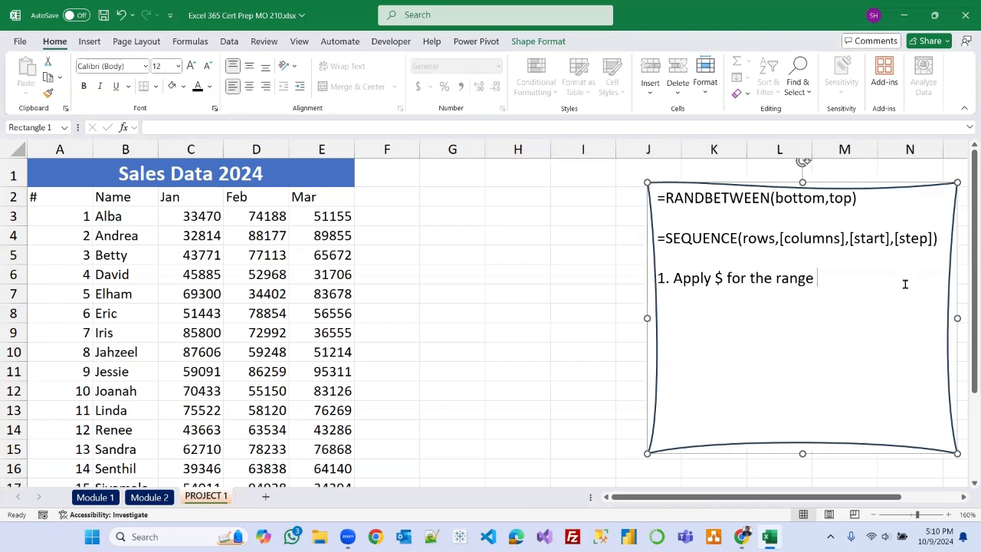
pyautogui.write(' c3 through')
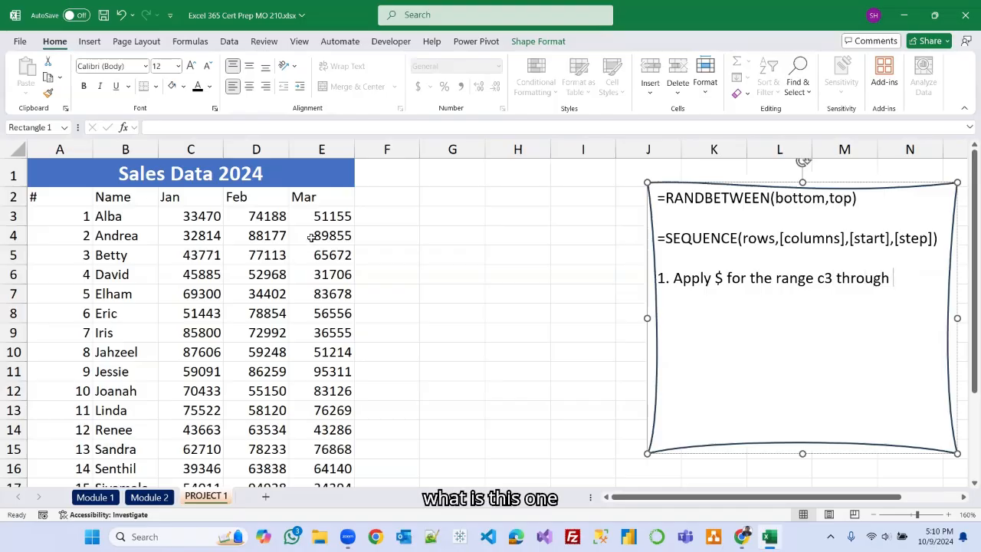
pyautogui.scroll(-2, 325, 308)
pyautogui.scroll(-2, 326, 308)
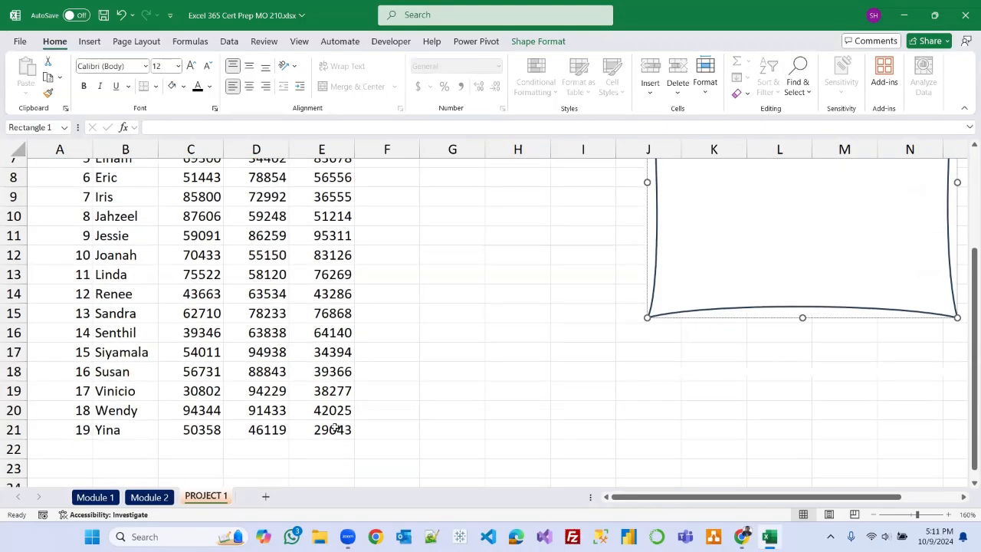
pyautogui.scroll(3, 527, 304)
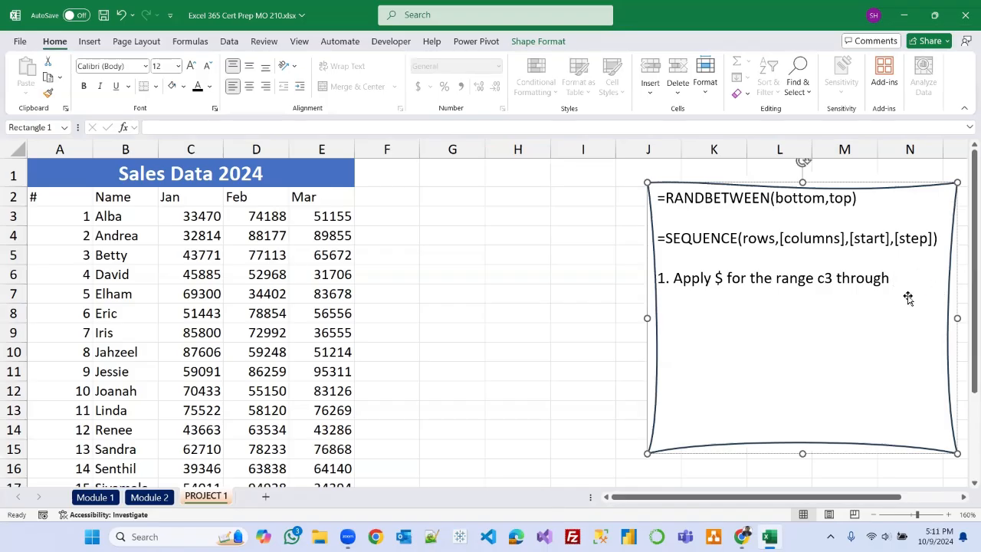
pyautogui.write('E21')
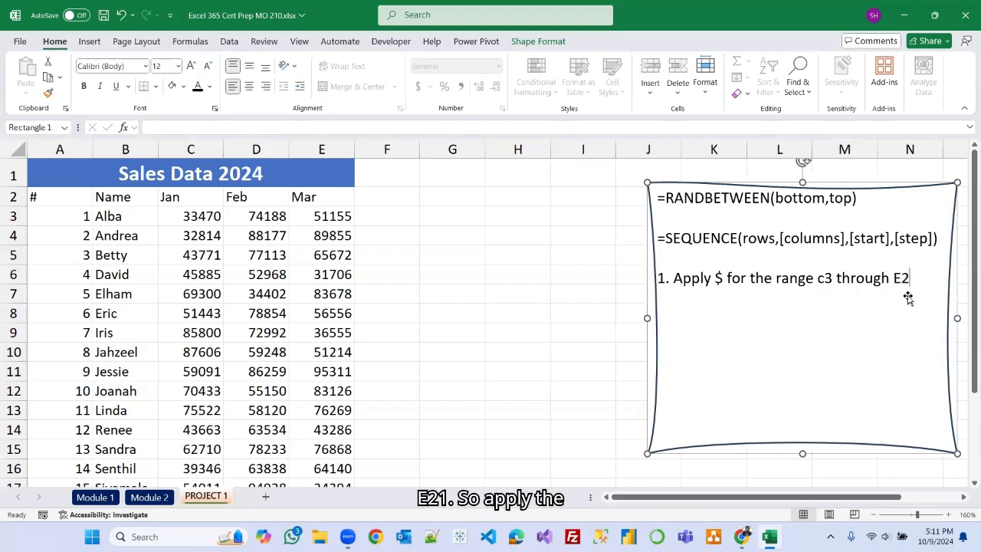
# Edit the instruction to read "Apply $ format for the ranges C3 through E21".
pyautogui.click(826, 277)
pyautogui.press('BackSpace')
pyautogui.write('C')
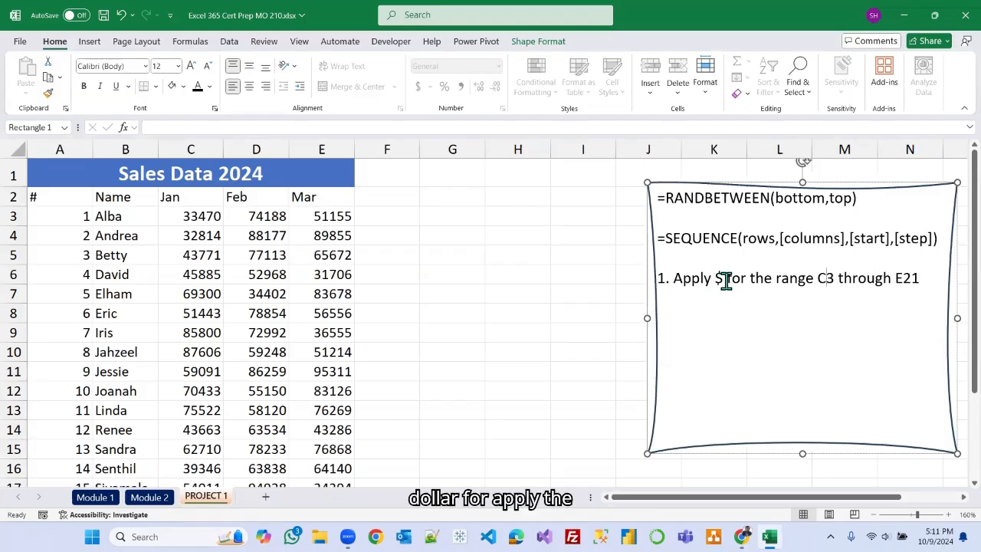
pyautogui.write('format')
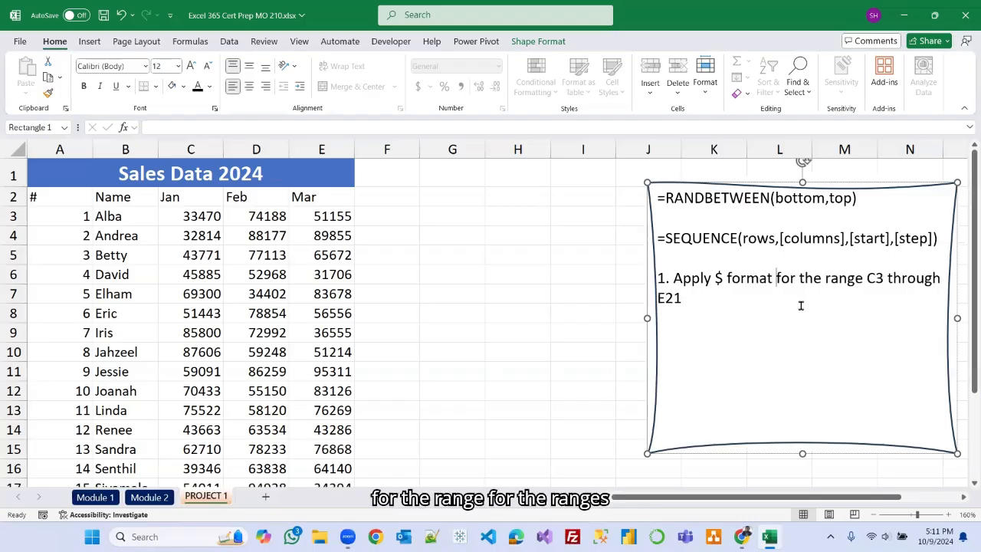
pyautogui.click(863, 278)
pyautogui.write('s')
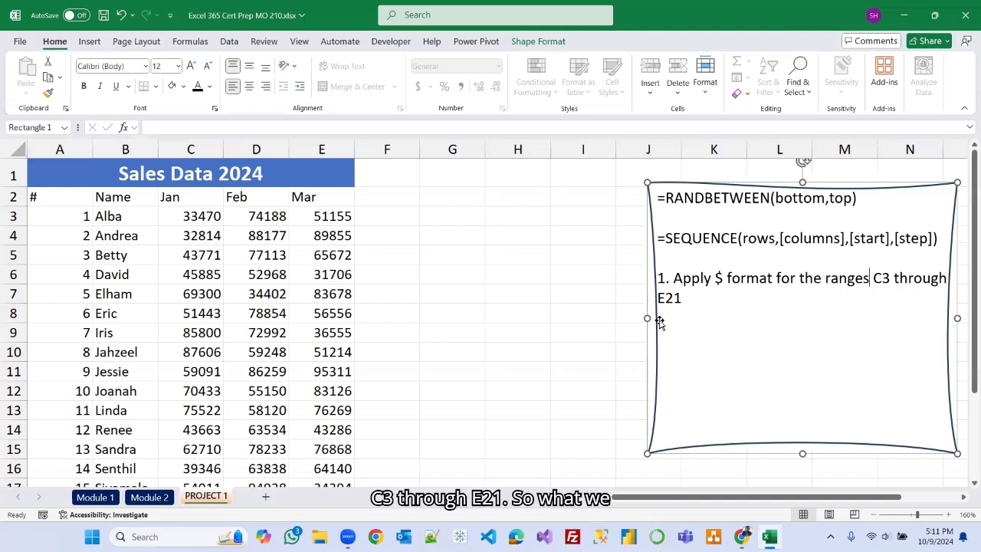
# Apply the dollar Accounting Number Format to the sales range C3:E21.
pyautogui.click(186, 217)
pyautogui.moveTo(185, 217); pyautogui.dragTo(329, 439)
pyautogui.scroll(2, 425, 332)
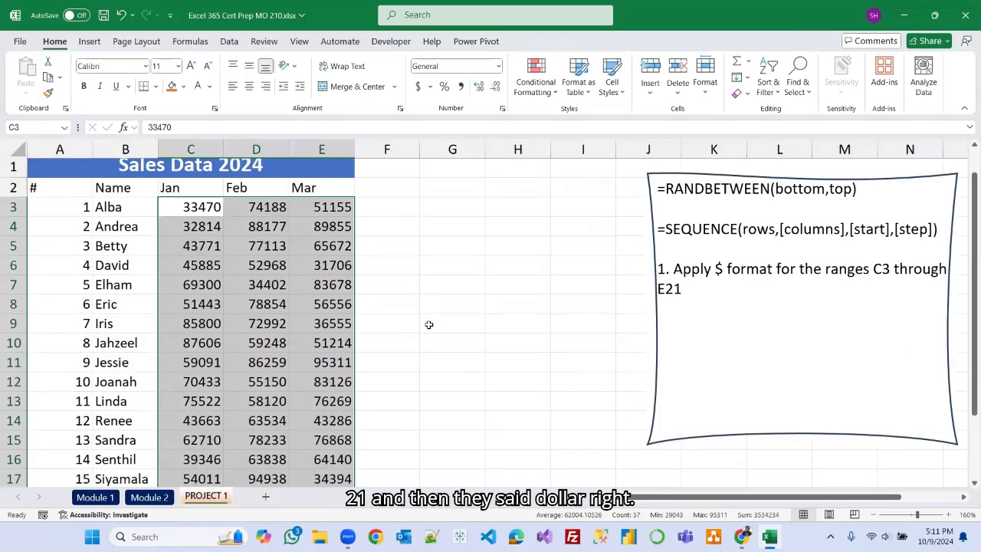
pyautogui.click(418, 90)
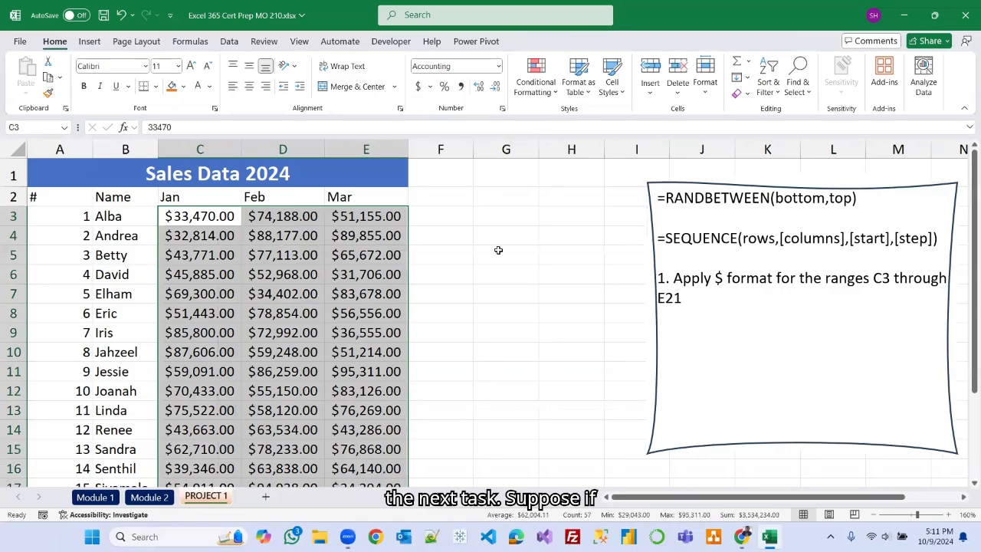
# Replace the "$" in the instruction with the word "currency".
pyautogui.click(721, 277)
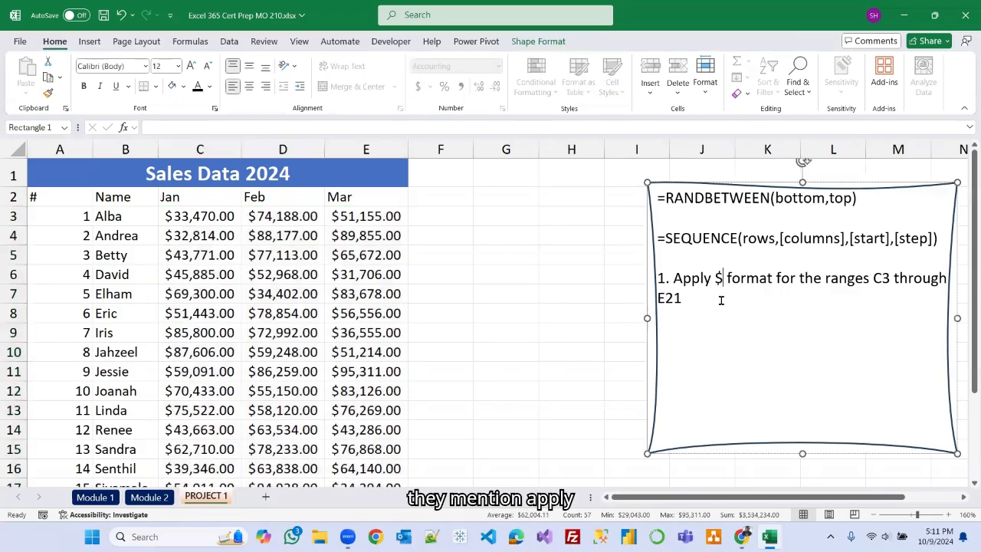
pyautogui.press('BackSpace')
pyautogui.write('cu')
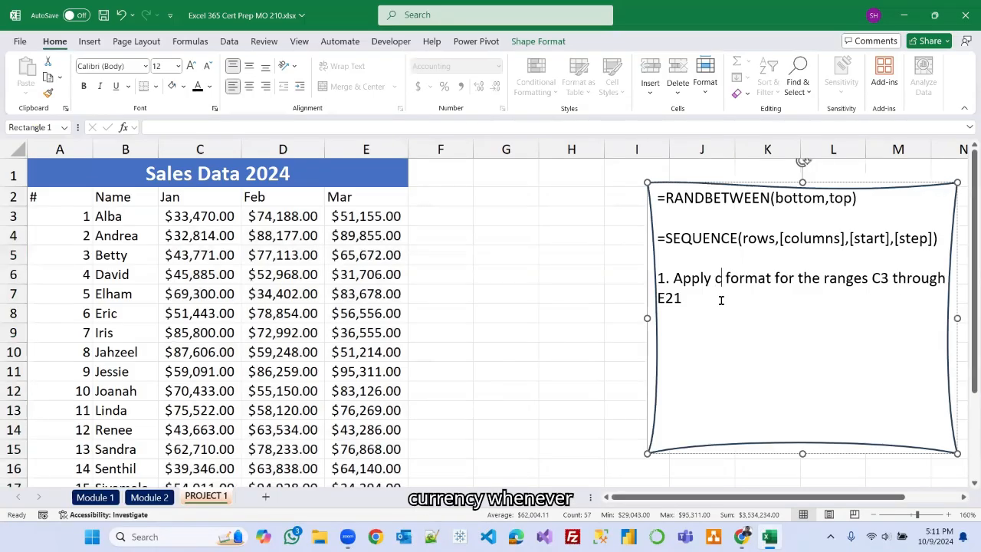
pyautogui.write('rrence')
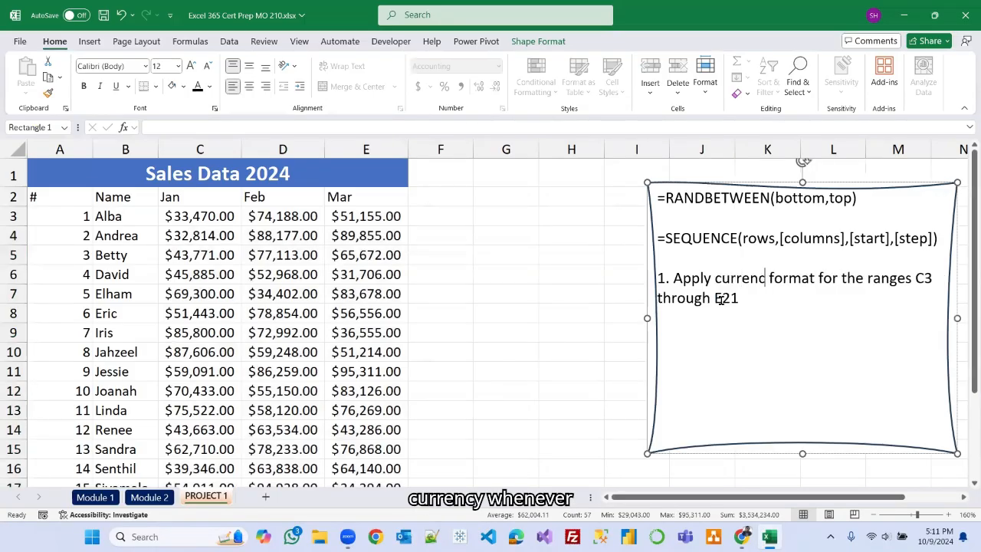
pyautogui.press('BackSpace')
pyautogui.press('BackSpace')
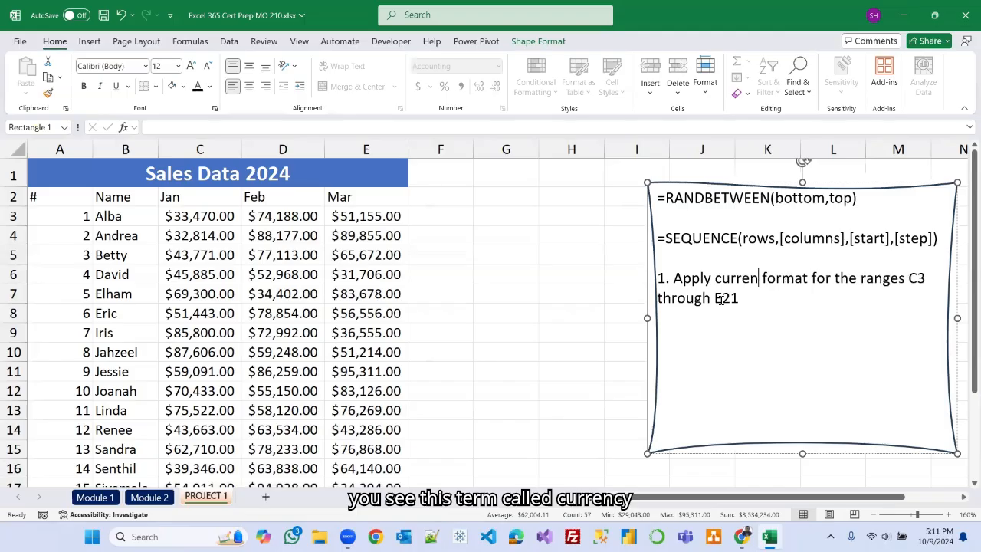
pyautogui.write('cy')
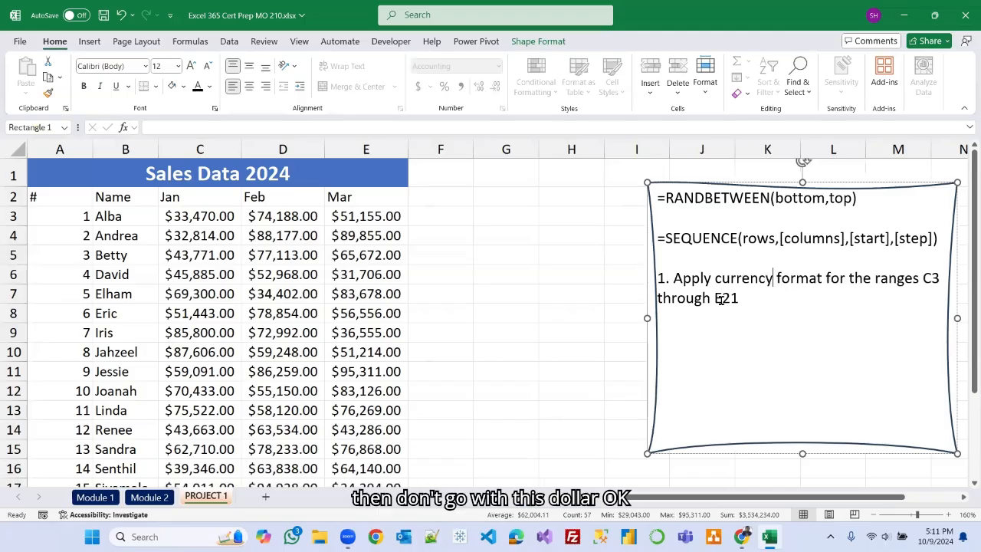
# Apply the Currency number format to the range C3:E21.
pyautogui.moveTo(479, 259); pyautogui.dragTo(456, 293)
pyautogui.click(479, 259)
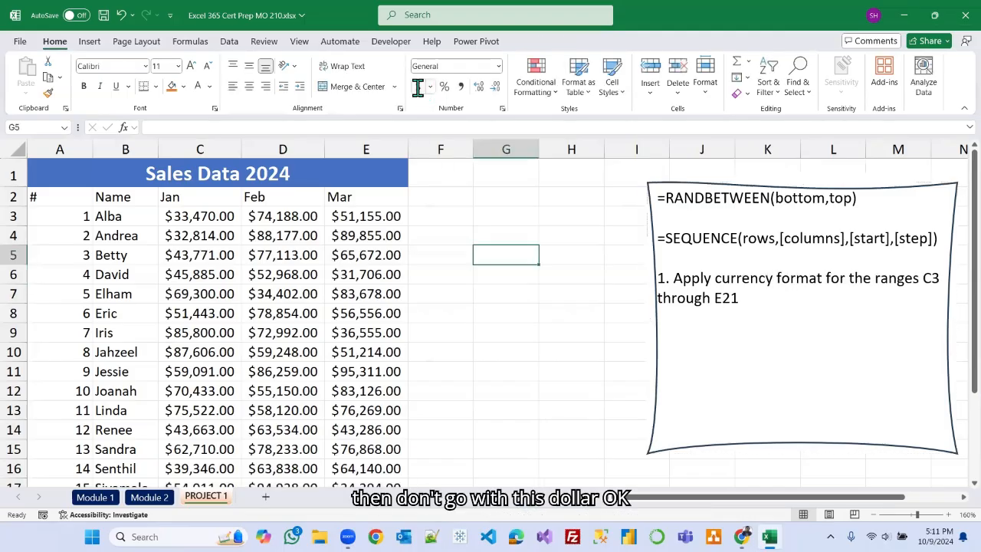
pyautogui.moveTo(184, 221); pyautogui.dragTo(367, 219)
pyautogui.moveTo(366, 272); pyautogui.dragTo(365, 439)
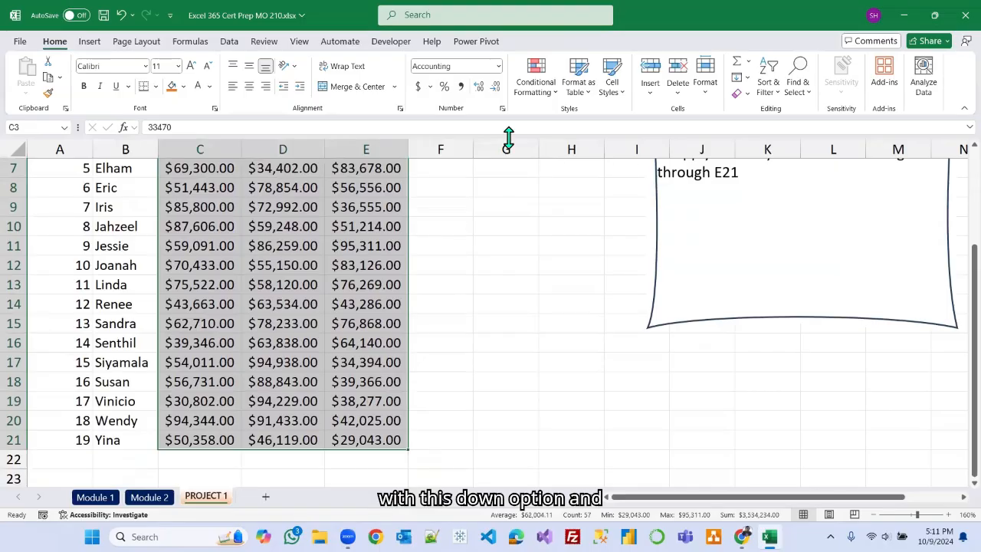
pyautogui.click(499, 69)
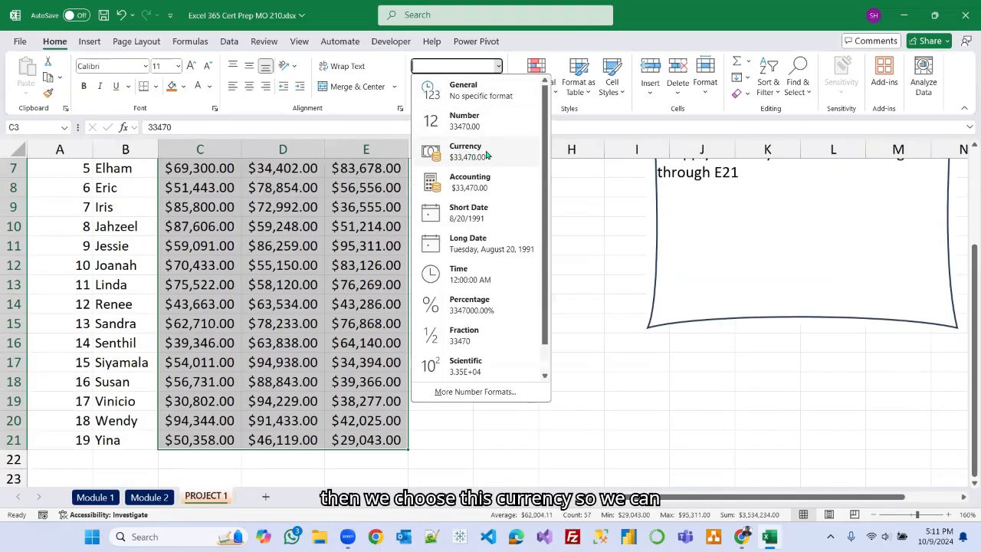
pyautogui.click(458, 153)
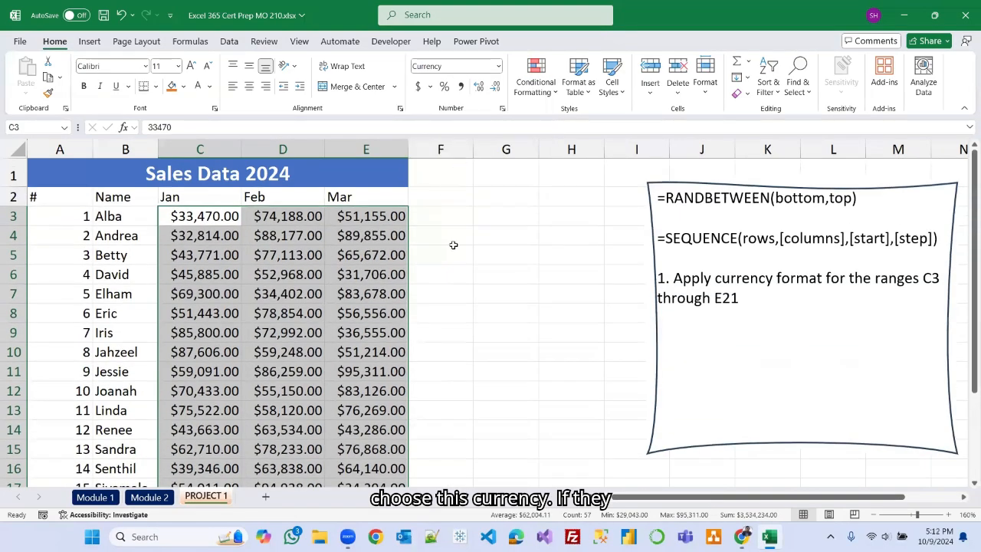
# Change the instruction wording to "Apply Accounting/currency format".
pyautogui.doubleClick(715, 279)
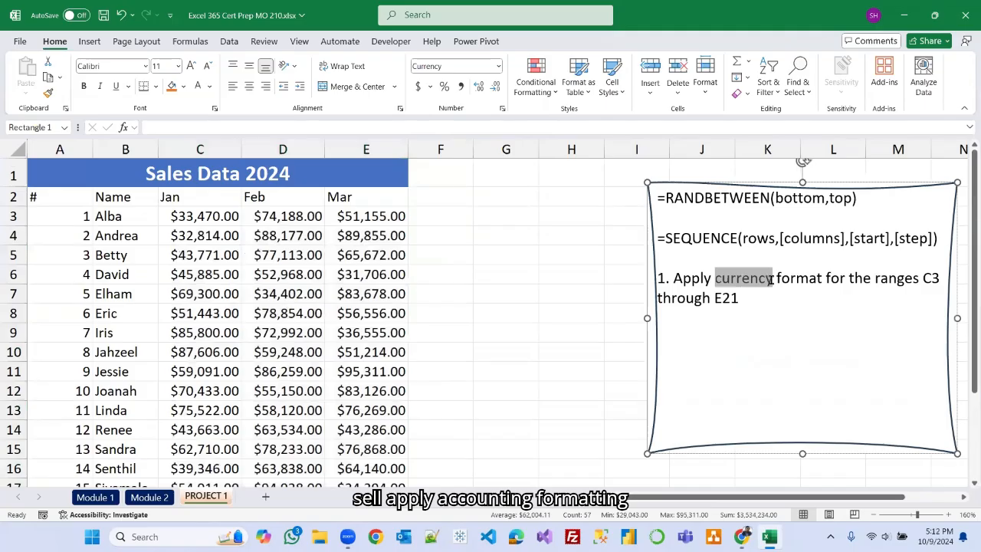
pyautogui.click(716, 280)
pyautogui.write('Accounting')
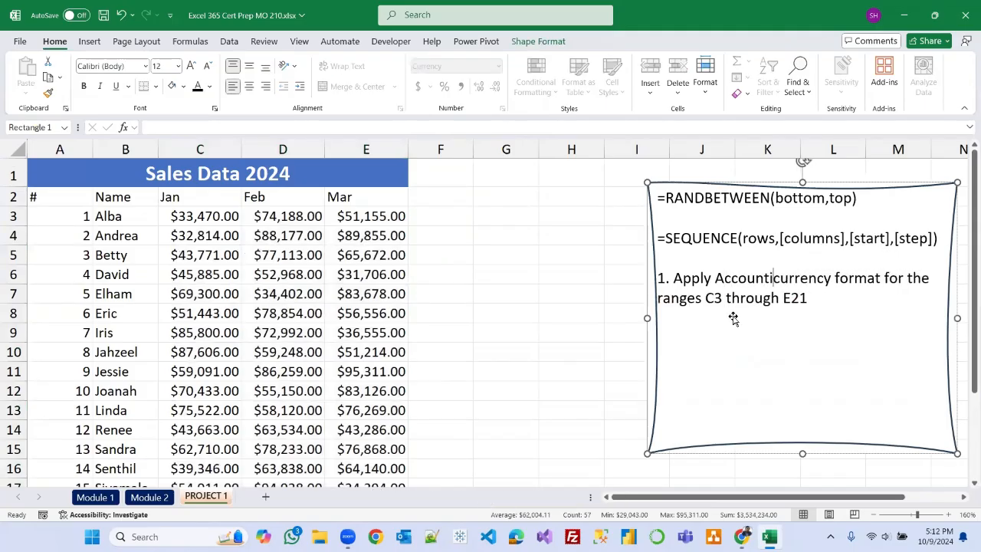
pyautogui.write('/')
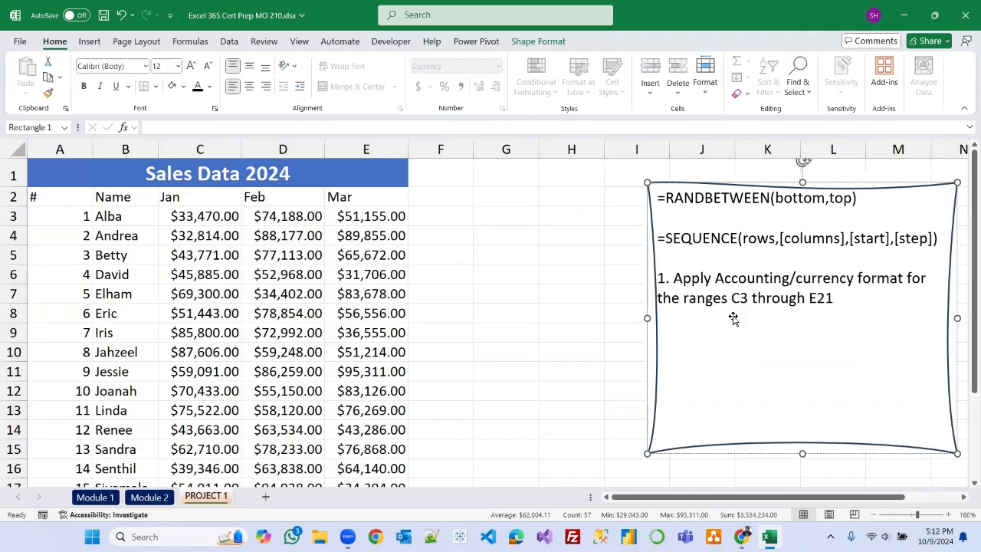
# Apply the Accounting number format to the range C3:E21.
pyautogui.moveTo(203, 219); pyautogui.dragTo(373, 455)
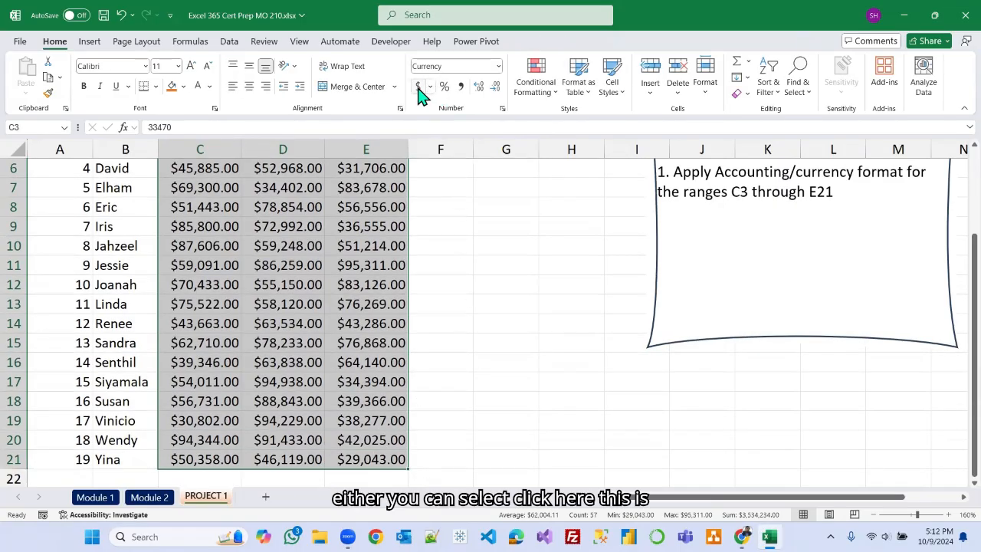
pyautogui.click(498, 67)
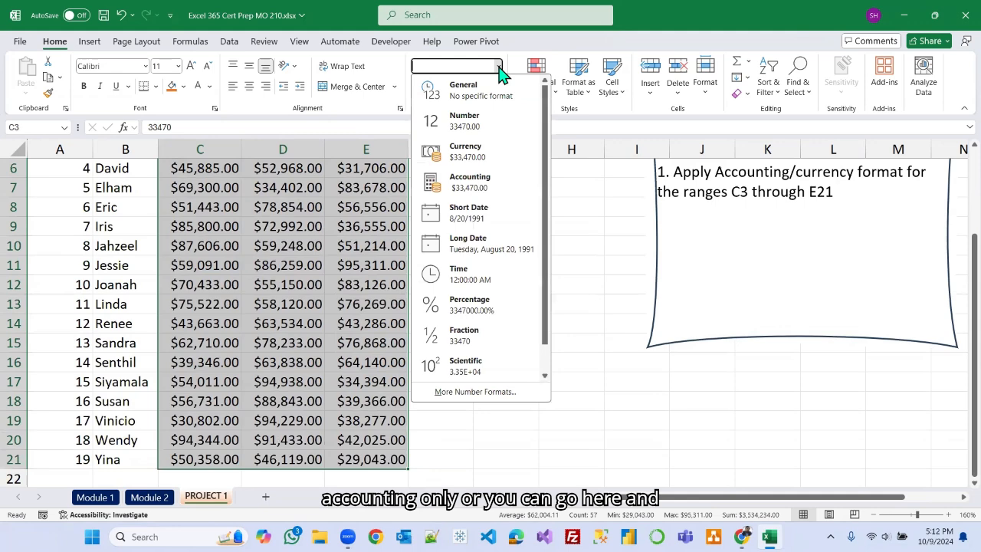
pyautogui.click(463, 184)
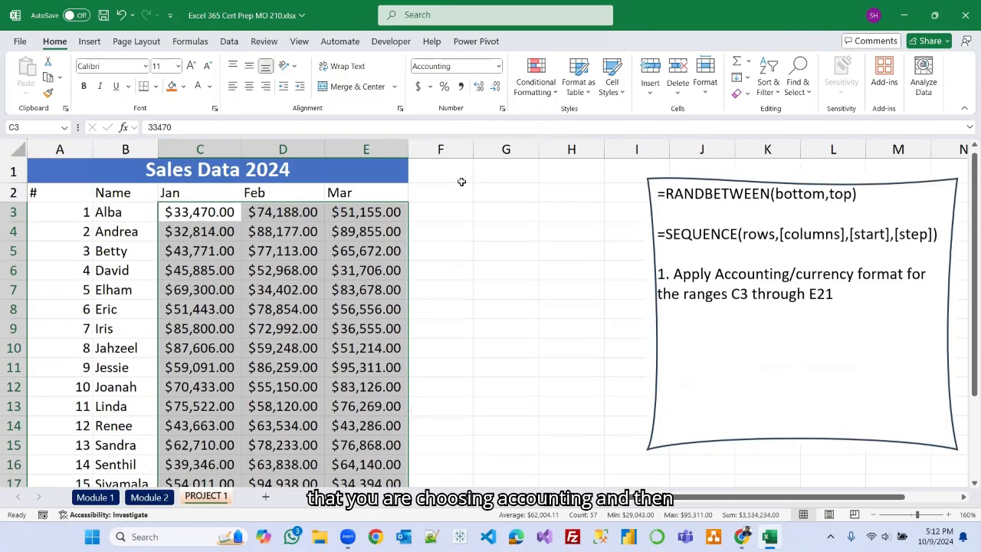
# Widen columns E, D and C so the accounting values fit.
pyautogui.moveTo(408, 150); pyautogui.dragTo(499, 150)
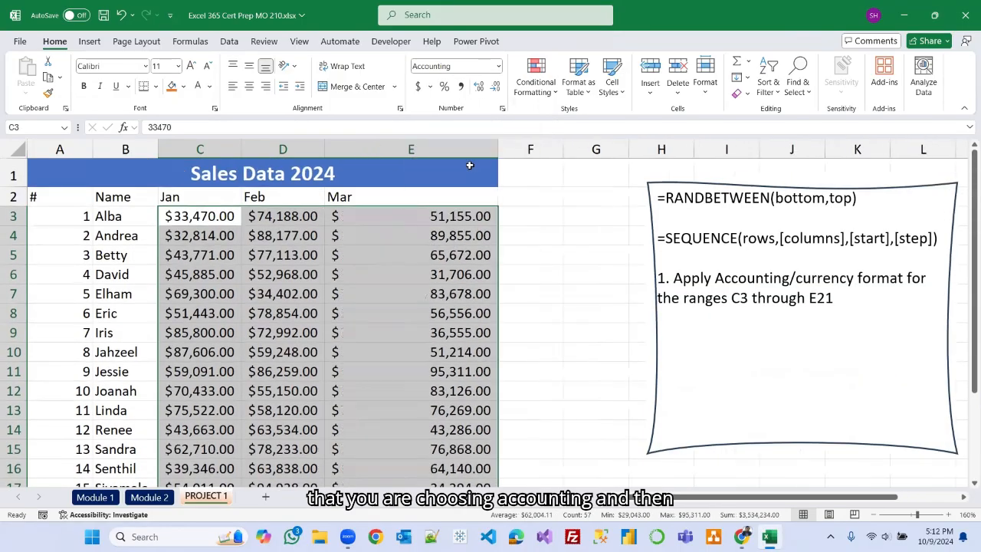
pyautogui.moveTo(325, 150); pyautogui.dragTo(364, 155)
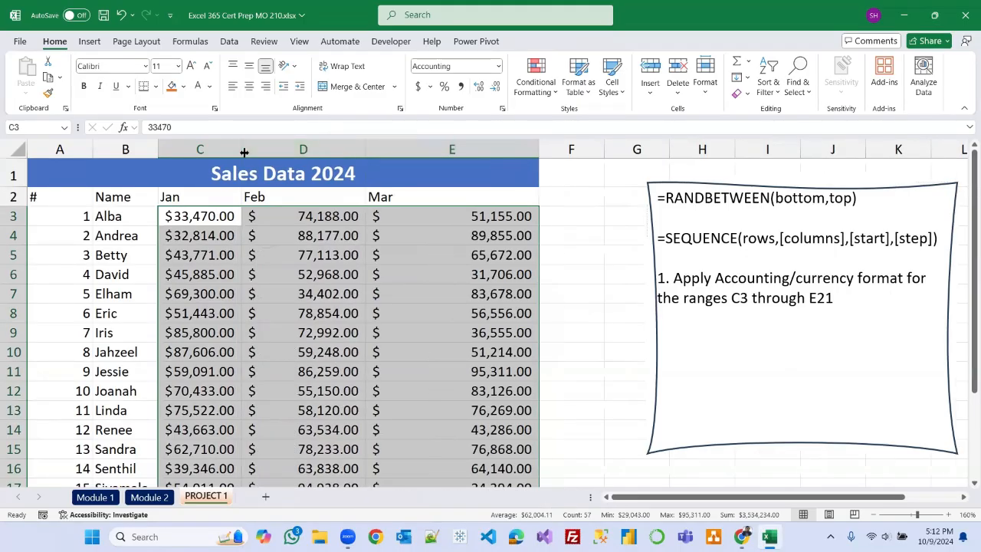
pyautogui.moveTo(241, 156); pyautogui.dragTo(289, 156)
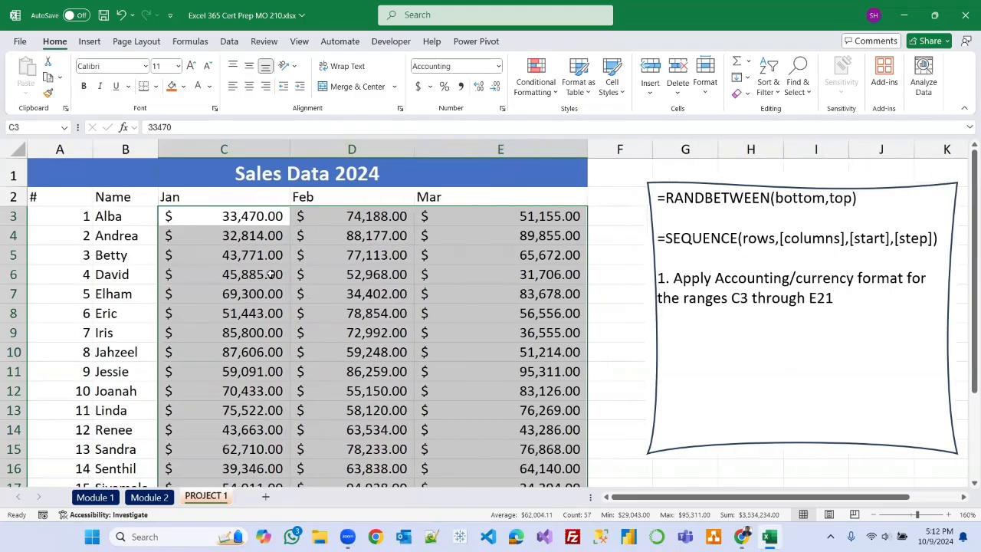
# Make the March value in E6 negative, entering -31706.
pyautogui.click(522, 274)
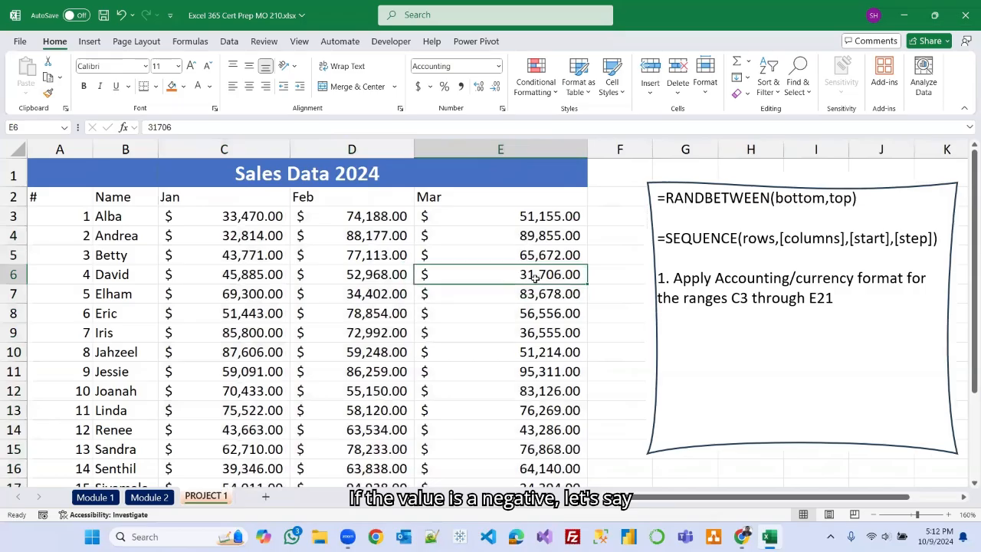
pyautogui.click(150, 125)
pyautogui.write('-')
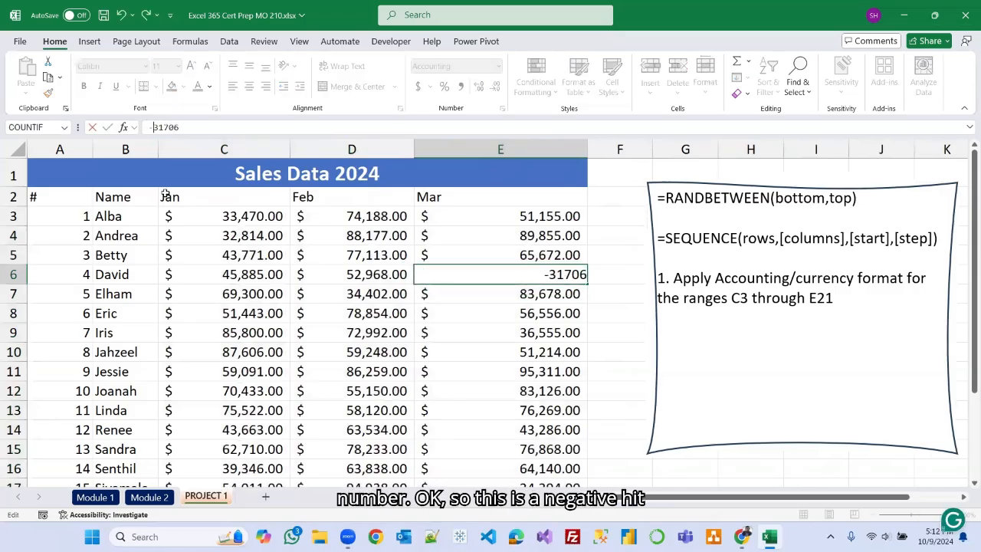
pyautogui.press('Return')
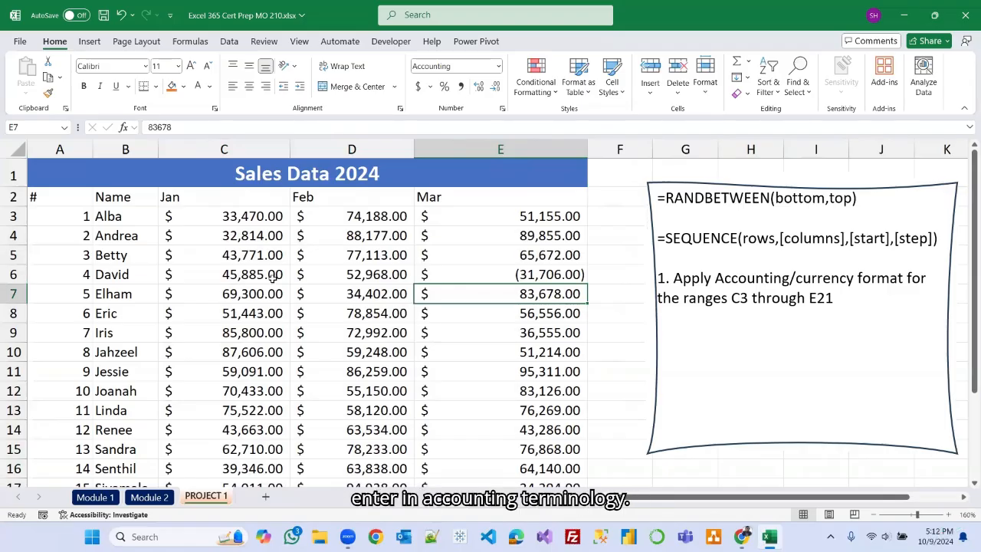
# Apply the Currency number format to the range C3:E21.
pyautogui.click(621, 285)
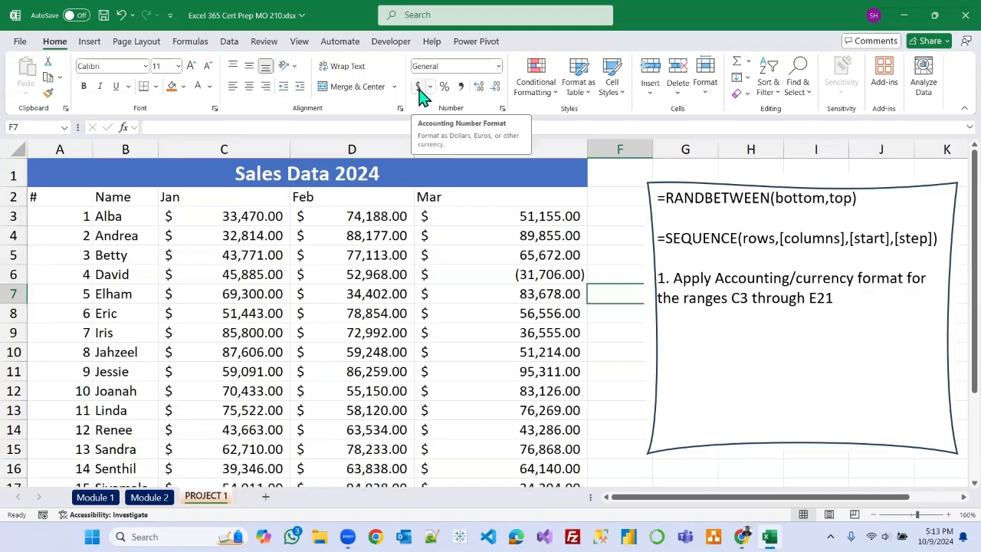
pyautogui.moveTo(225, 216); pyautogui.dragTo(540, 448)
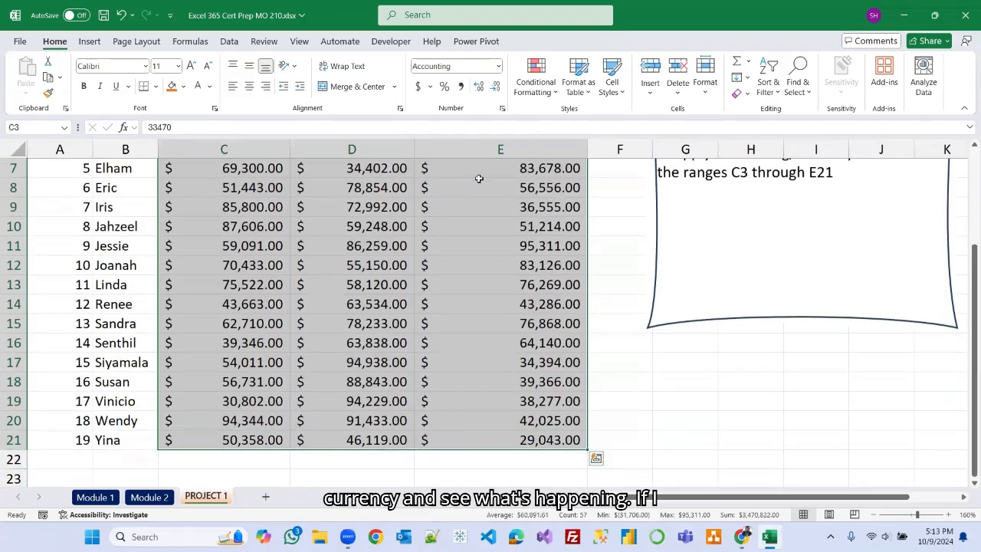
pyautogui.click(498, 66)
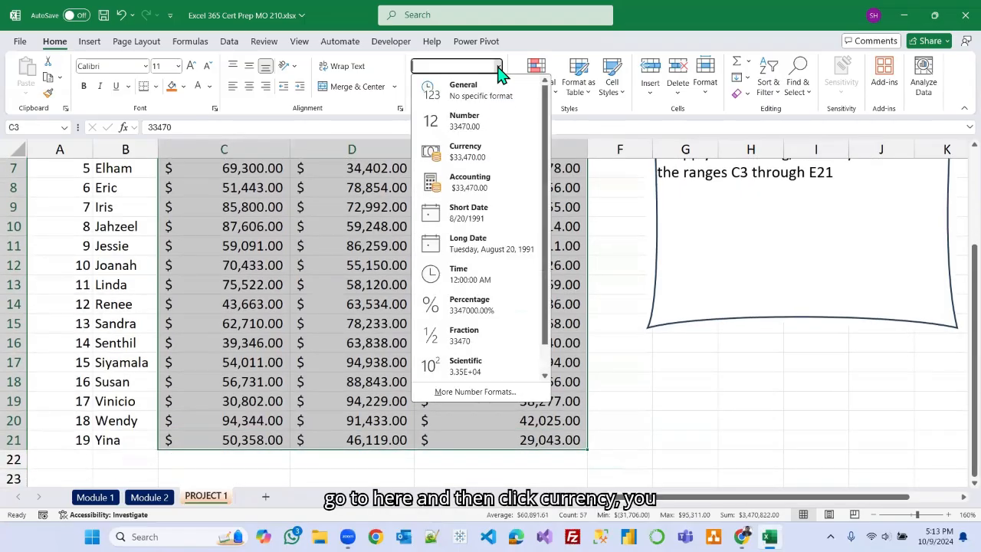
pyautogui.click(462, 153)
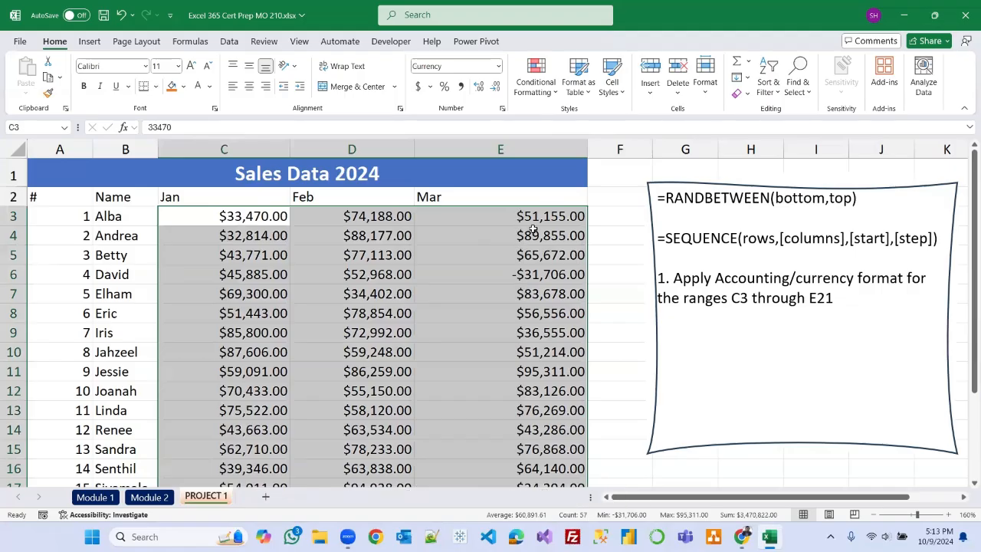
pyautogui.click(618, 236)
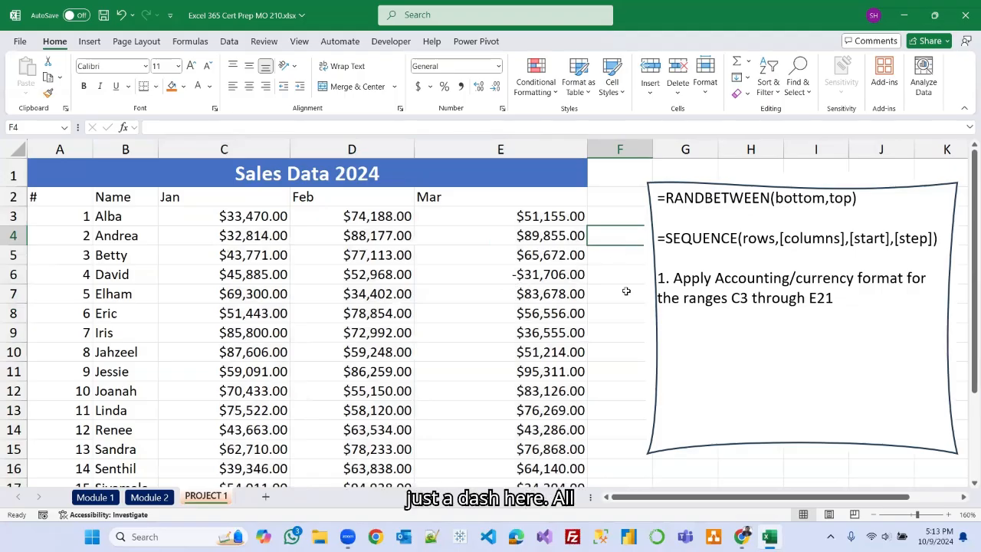
# Remove the minus sign from the March value in E6 so it reads 31706.
pyautogui.click(530, 278)
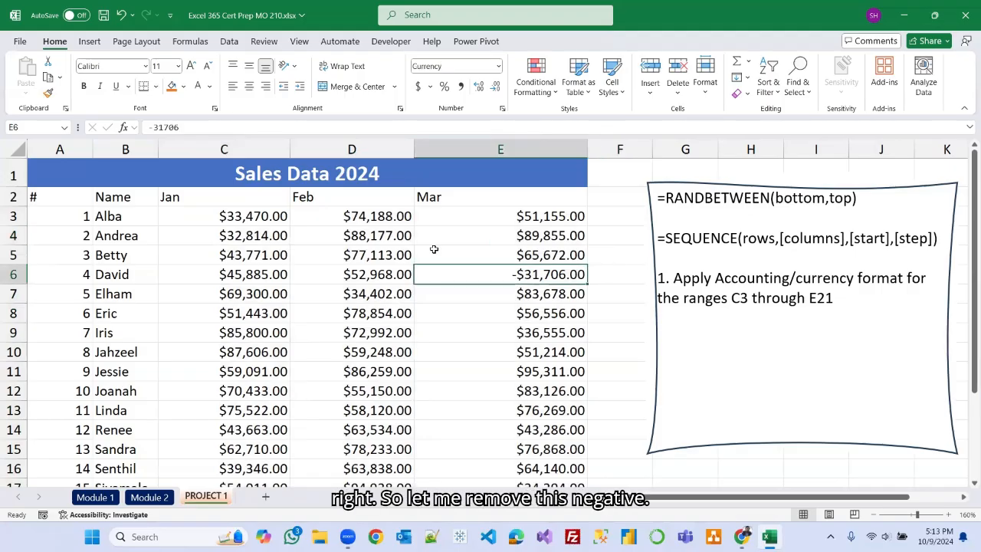
pyautogui.click(154, 127)
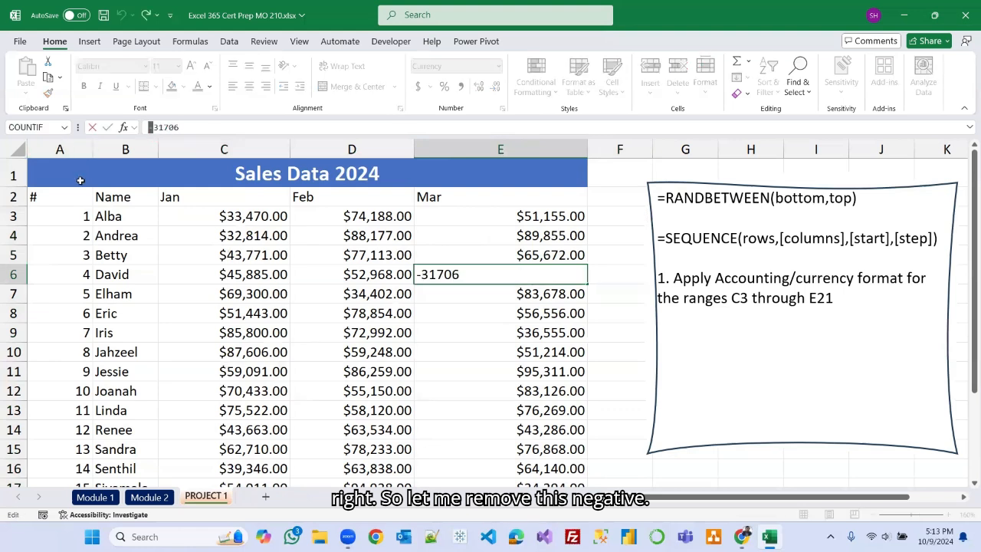
pyautogui.press('Delete')
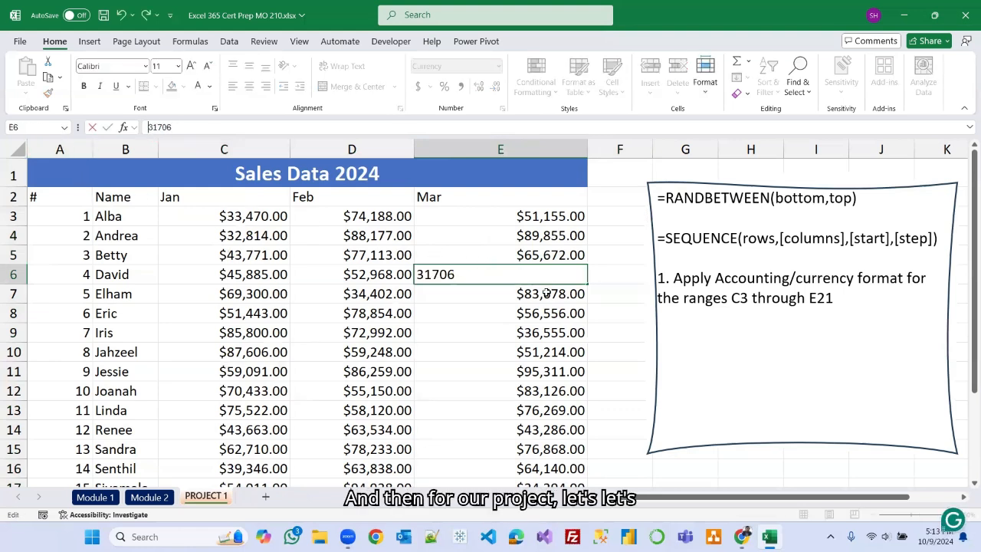
pyautogui.click(615, 311)
# Apply the Accounting number format to C3:E21 and decrease its decimal places to none.
pyautogui.moveTo(176, 217); pyautogui.dragTo(519, 464)
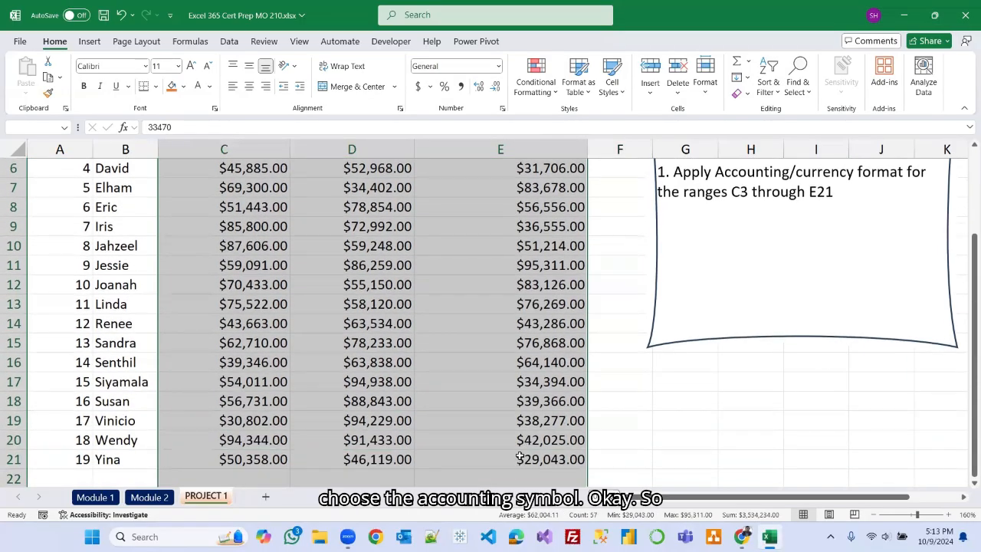
pyautogui.scroll(2, 503, 284)
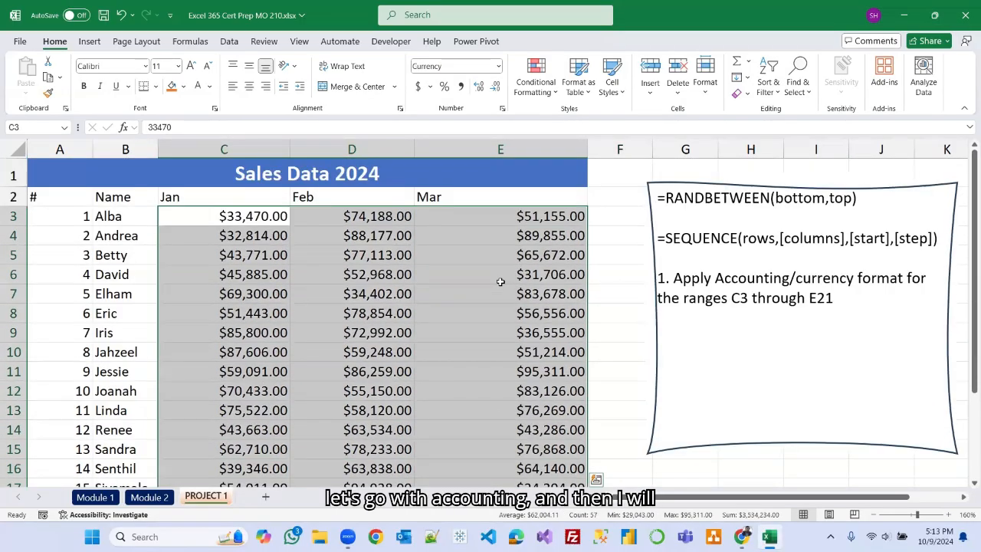
pyautogui.click(418, 87)
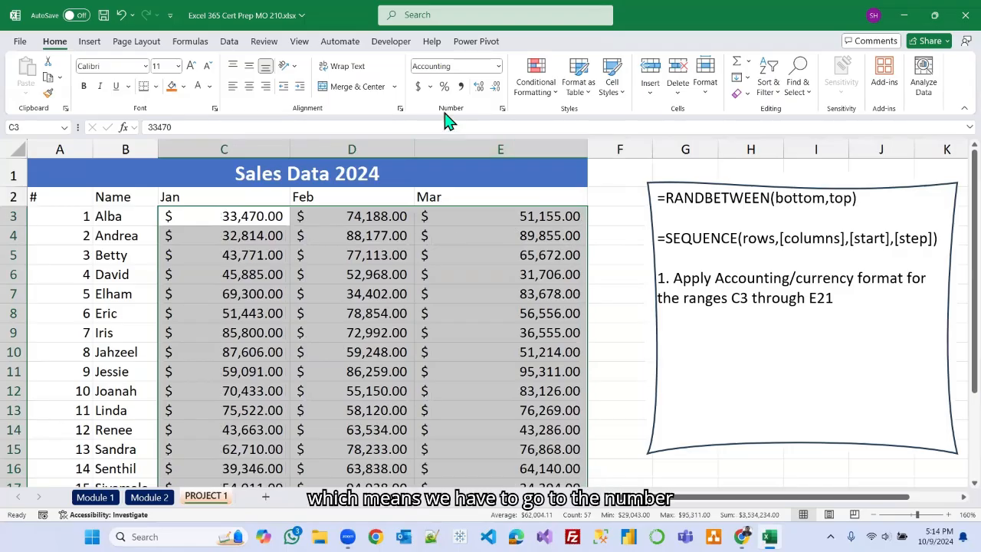
pyautogui.click(496, 88)
pyautogui.click(496, 89)
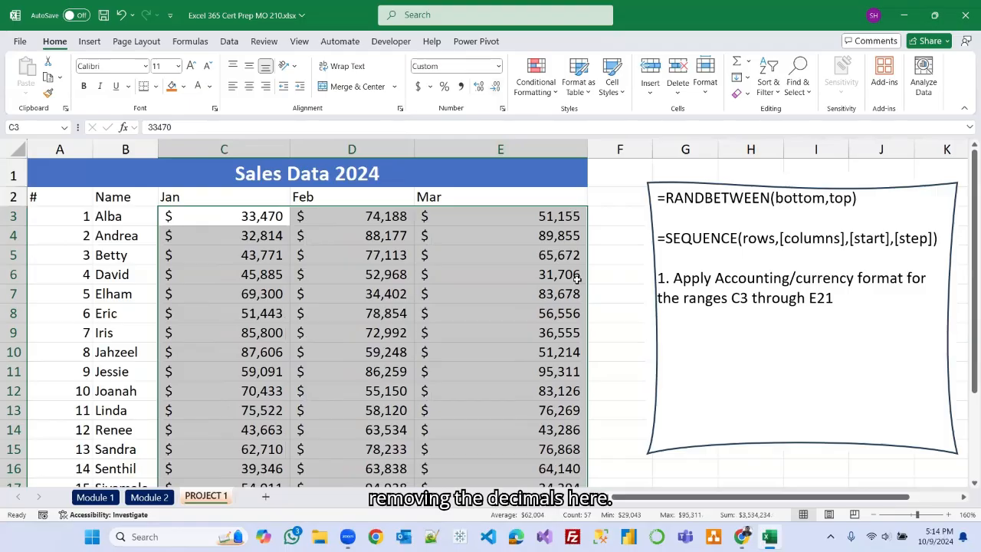
pyautogui.click(617, 253)
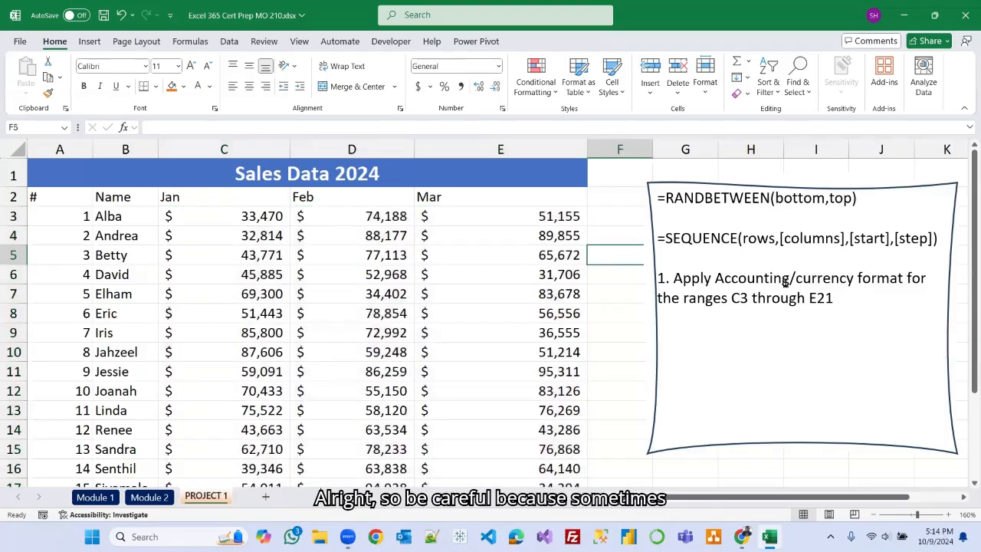
# Narrow columns E and C to fit the whole-number accounting values.
pyautogui.moveTo(588, 148); pyautogui.dragTo(538, 148)
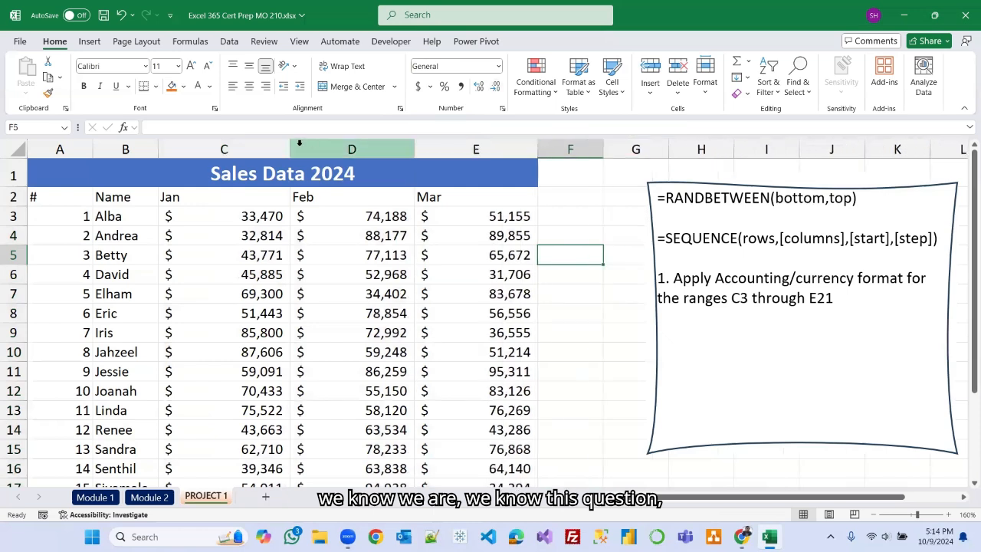
pyautogui.moveTo(290, 149); pyautogui.dragTo(276, 149)
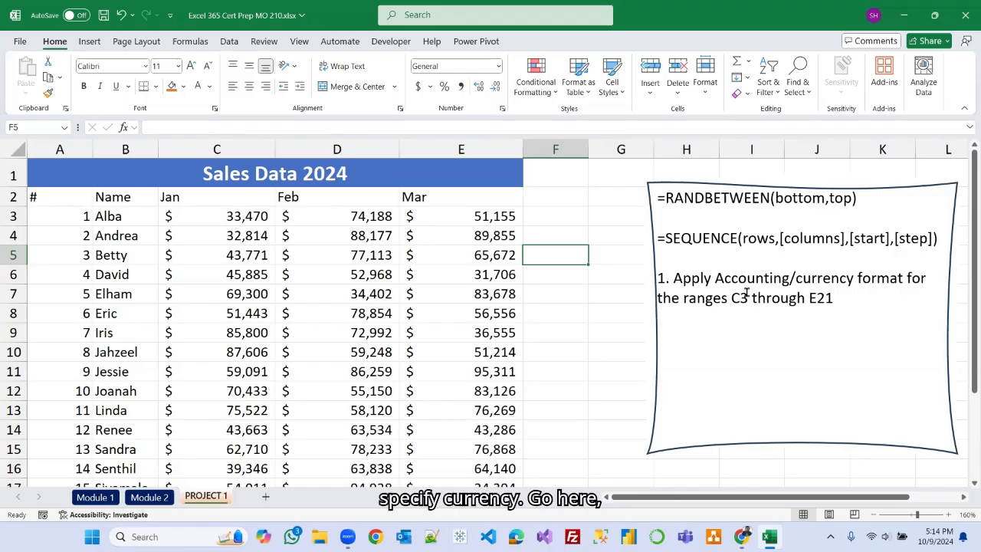
pyautogui.click(499, 66)
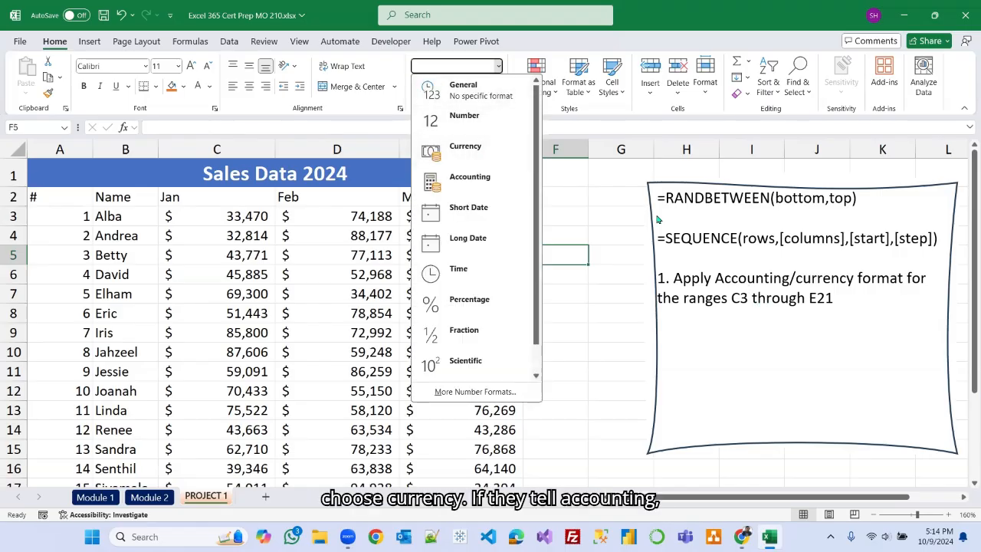
pyautogui.click(766, 347)
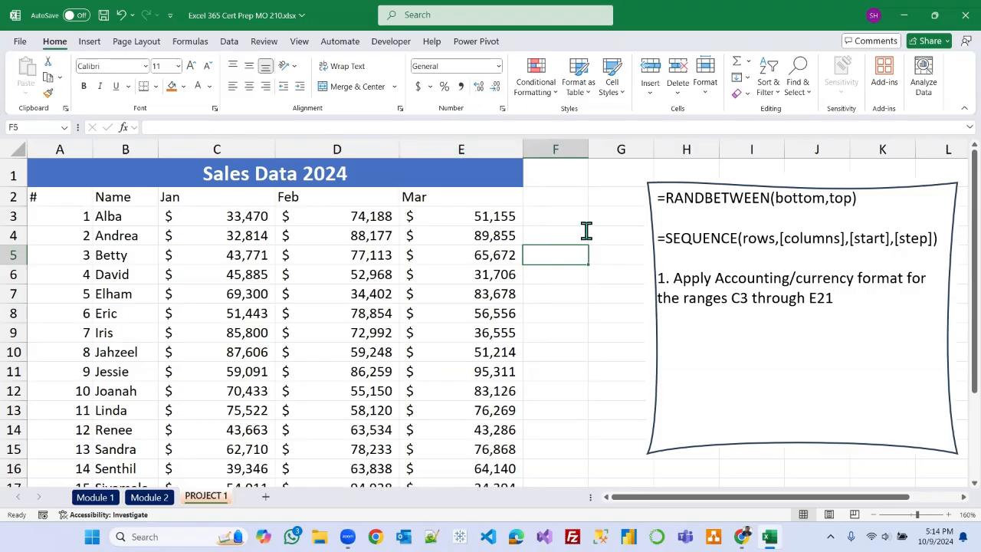
# On the Module 2 sheet, tick the checkbox for '1. Formatting cells using various methods'.
pyautogui.click(149, 498)
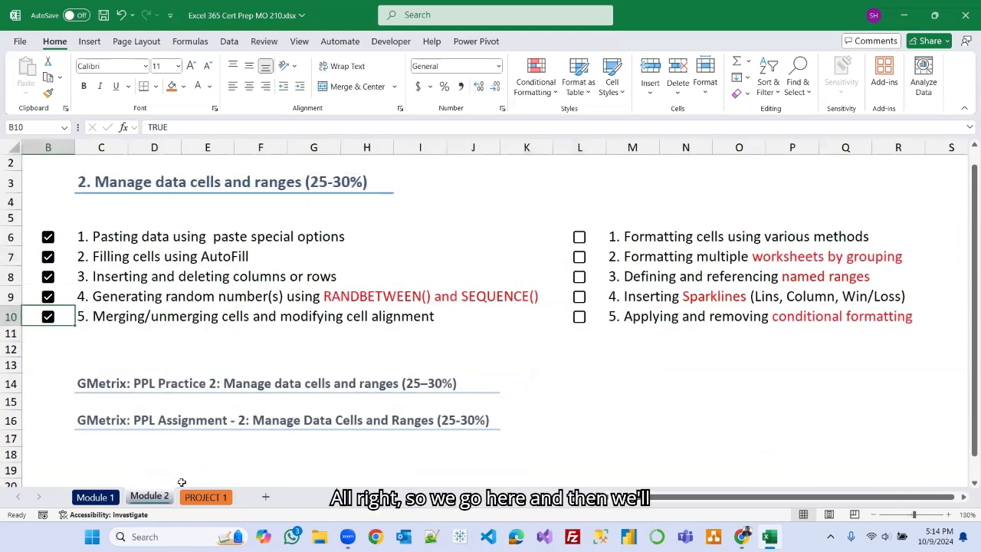
pyautogui.click(579, 238)
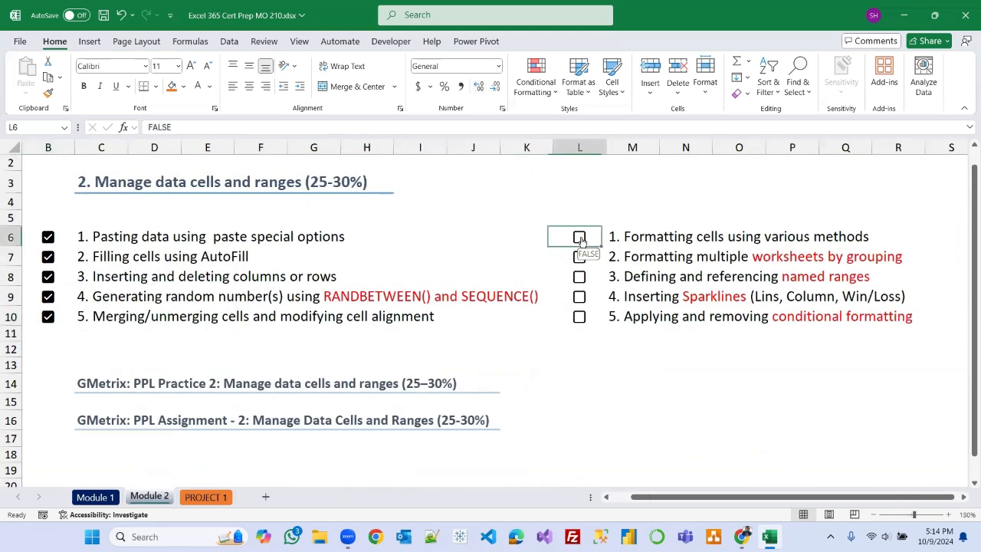
pyautogui.click(632, 434)
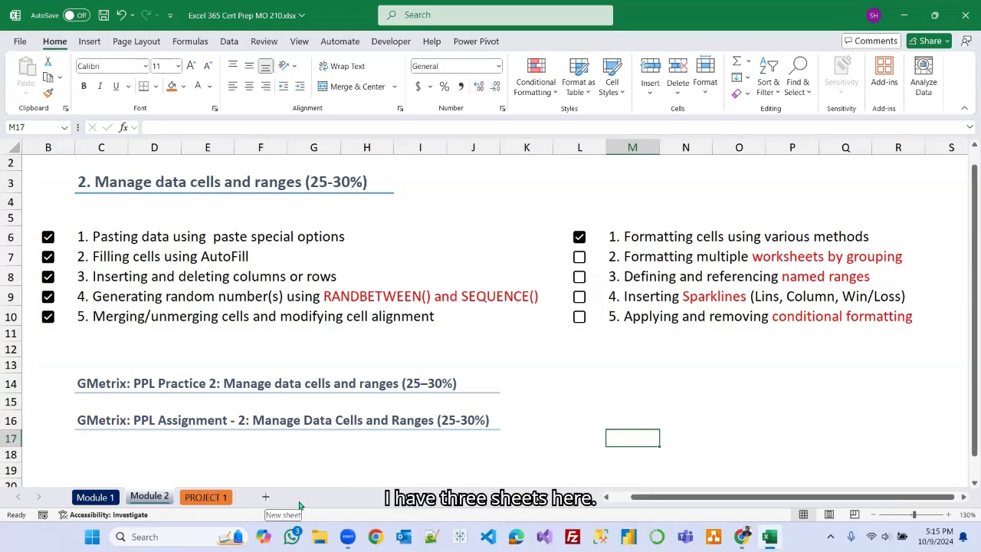
# Add three new blank worksheets, keeping PROJECT 1 ahead of them in the tab order.
pyautogui.click(266, 498)
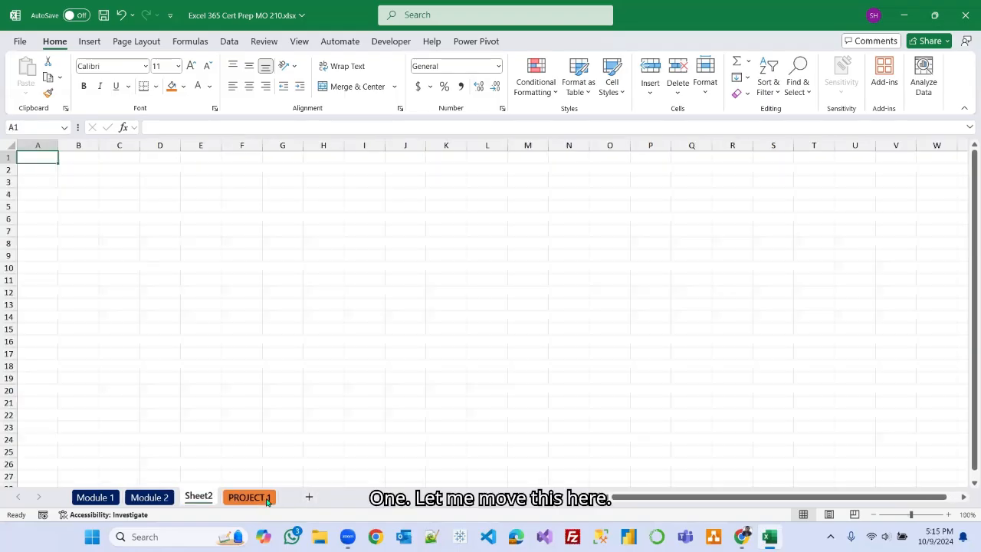
pyautogui.moveTo(234, 497); pyautogui.dragTo(287, 498)
pyautogui.click(310, 499)
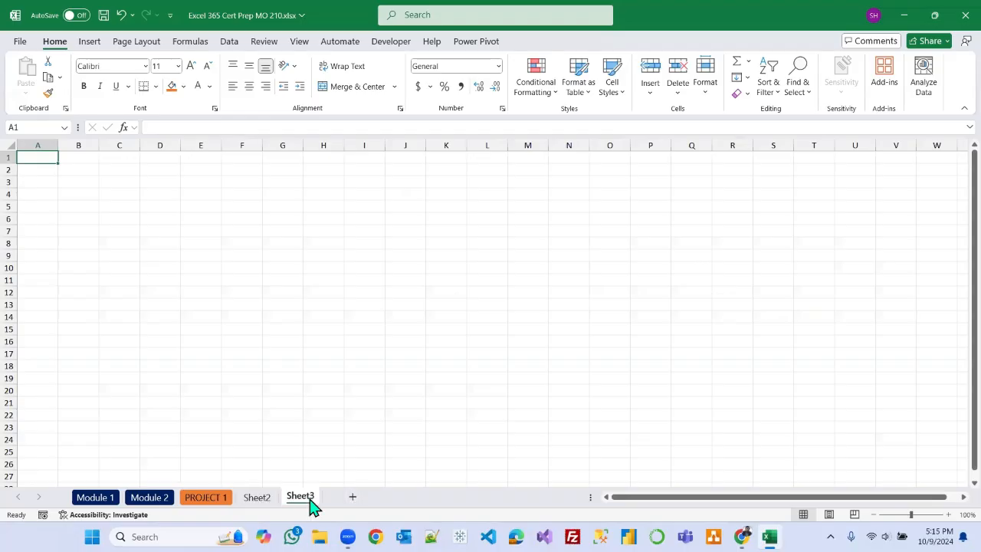
pyautogui.click(353, 499)
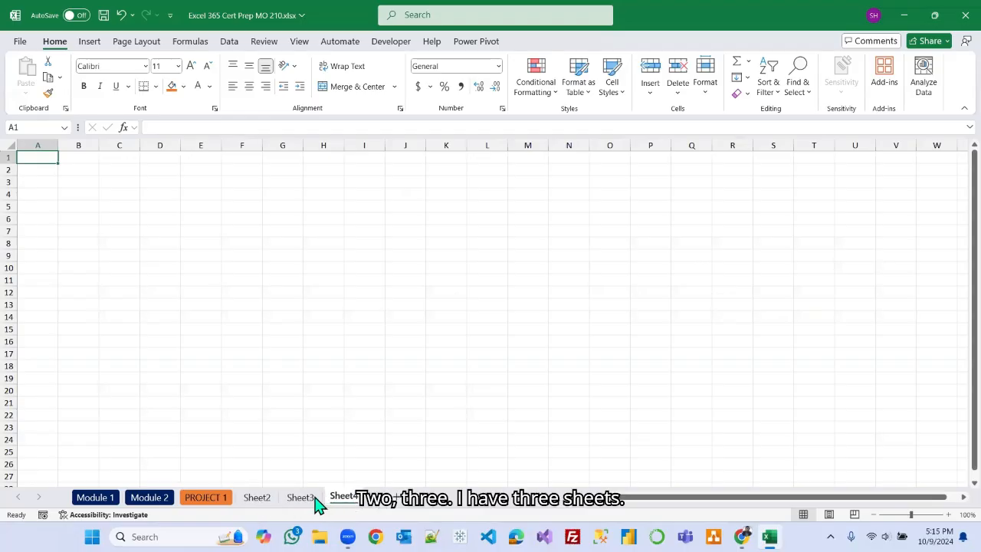
# Rename the three new worksheets Q1, Q2 and Q3.
pyautogui.click(258, 498)
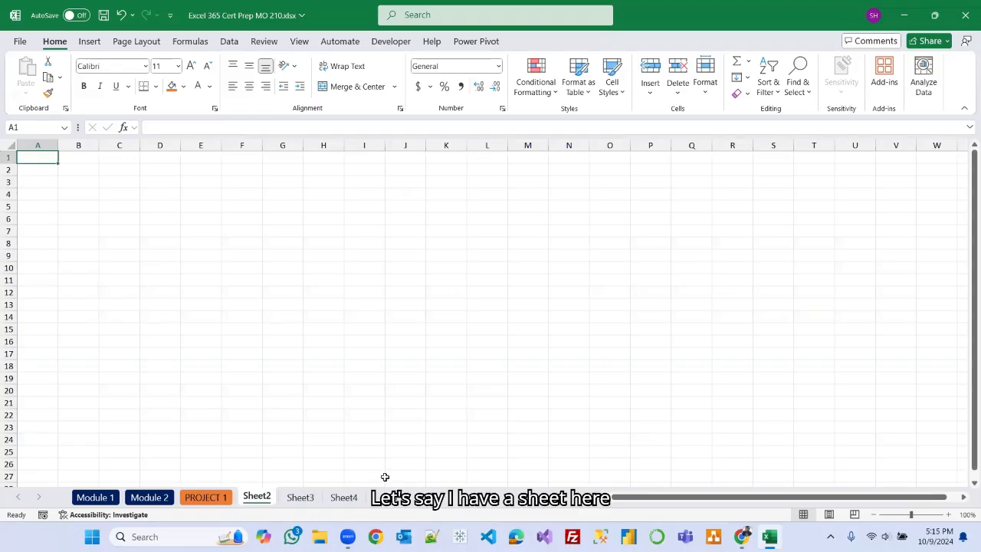
pyautogui.doubleClick(259, 498)
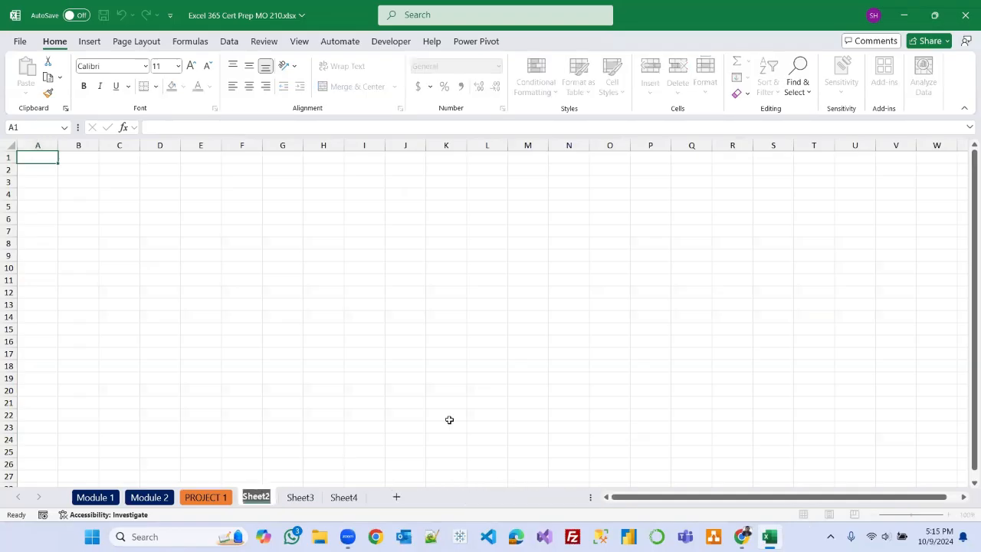
pyautogui.write('Q1')
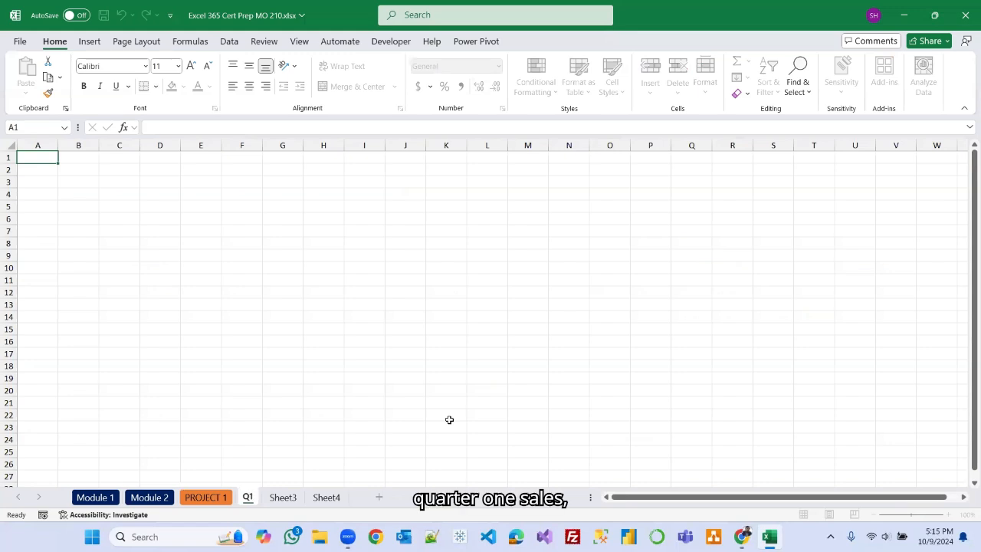
pyautogui.click(285, 495)
pyautogui.doubleClick(290, 496)
pyautogui.write('Q2')
pyautogui.click(307, 498)
pyautogui.doubleClick(315, 497)
pyautogui.write('Q3')
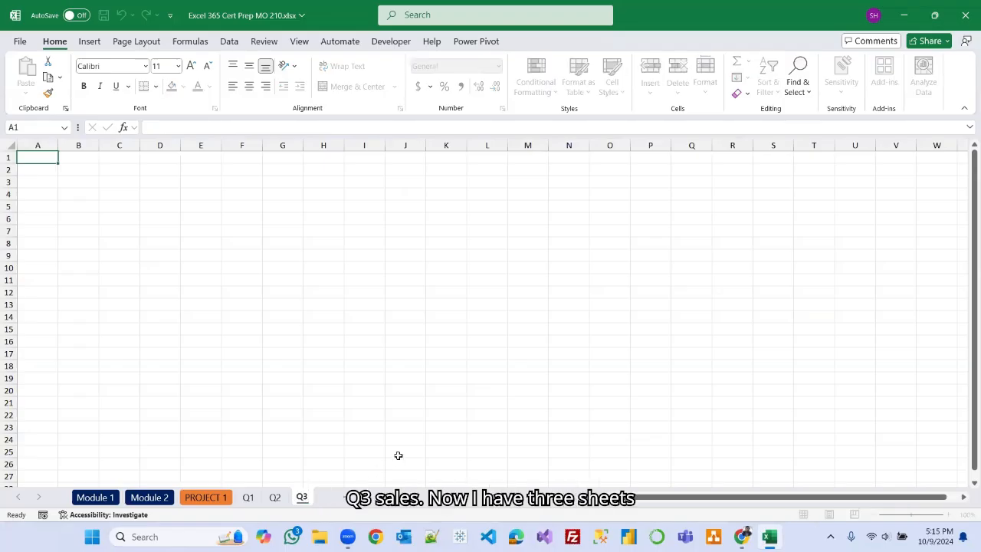
pyautogui.click(399, 455)
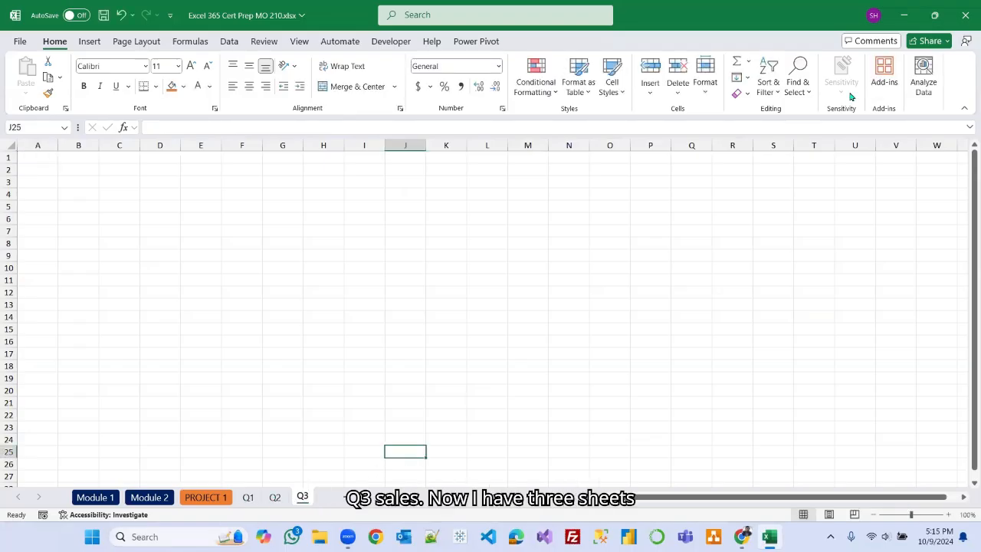
# Group the Q1, Q2 and Q3 worksheets together.
pyautogui.click(770, 103)
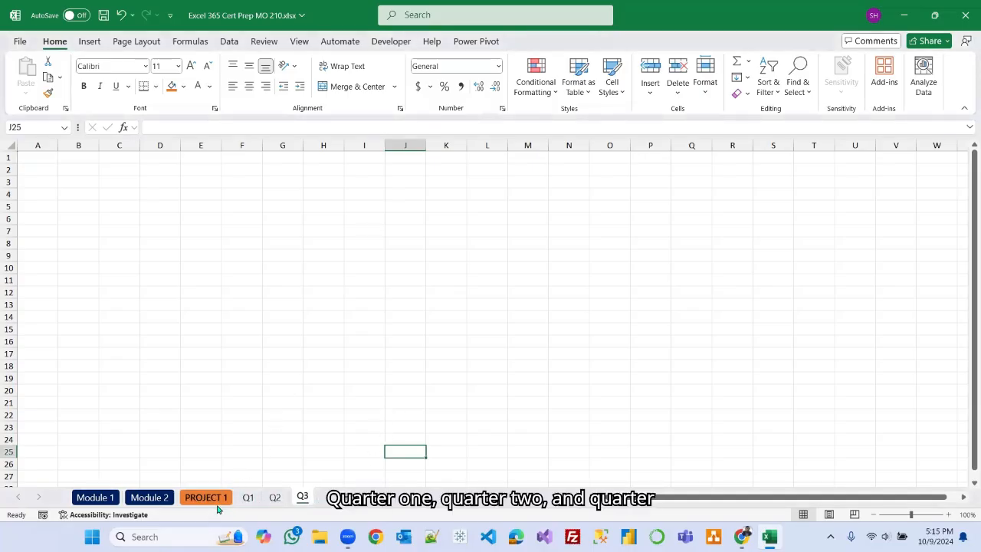
pyautogui.click(156, 498)
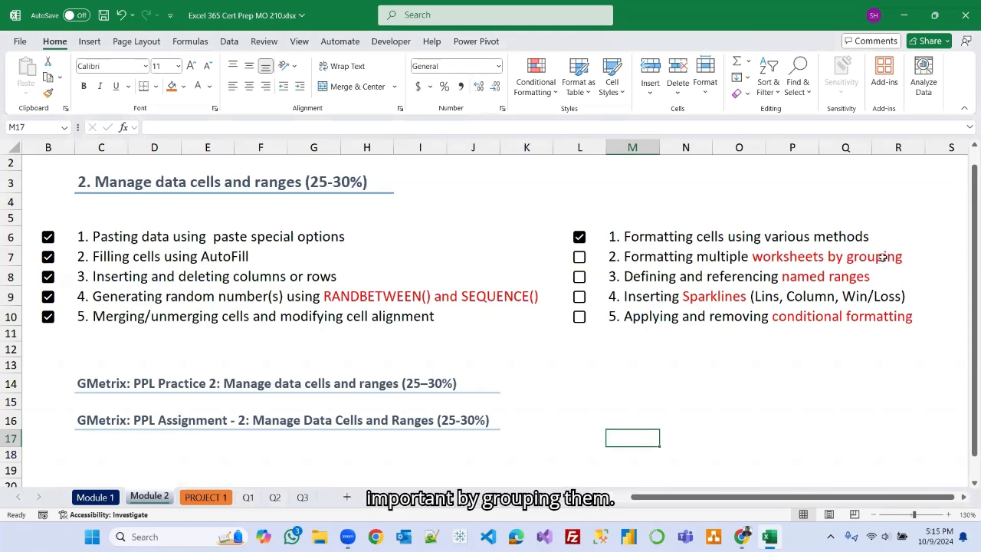
pyautogui.click(248, 498)
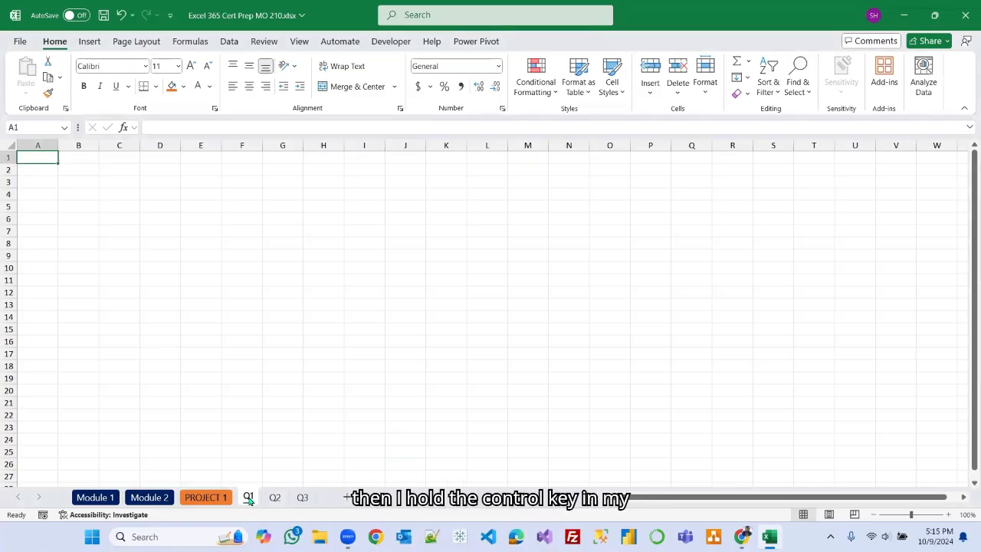
pyautogui.keyDown('shift'); pyautogui.click(304, 499); pyautogui.keyUp('shift')
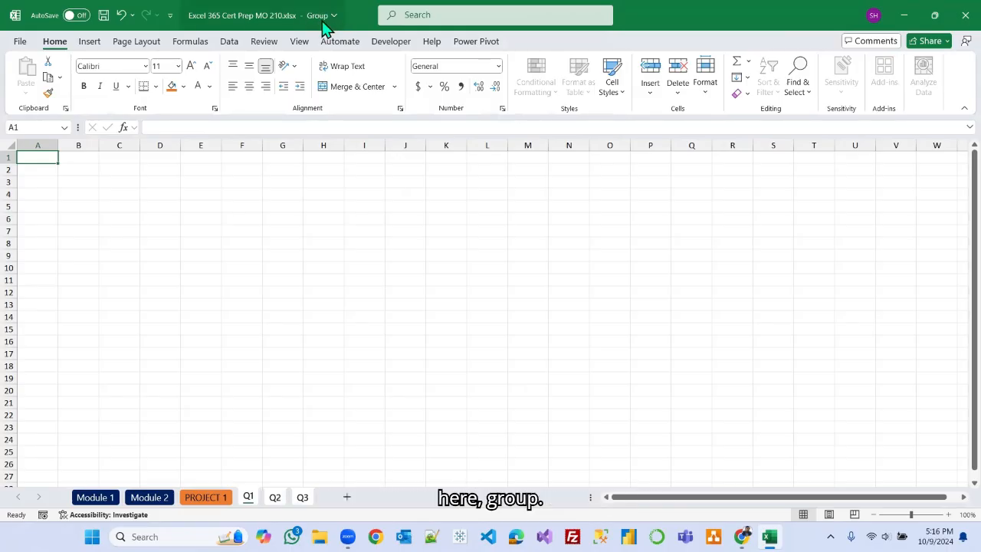
# Ungroup the sheets, then group Q1 through Q3 again.
pyautogui.rightClick(303, 499)
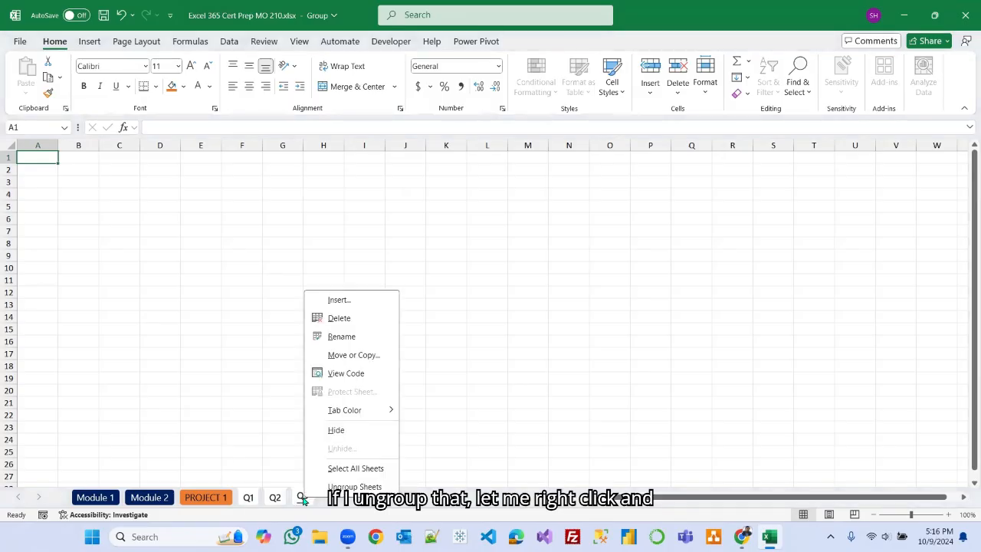
pyautogui.click(355, 487)
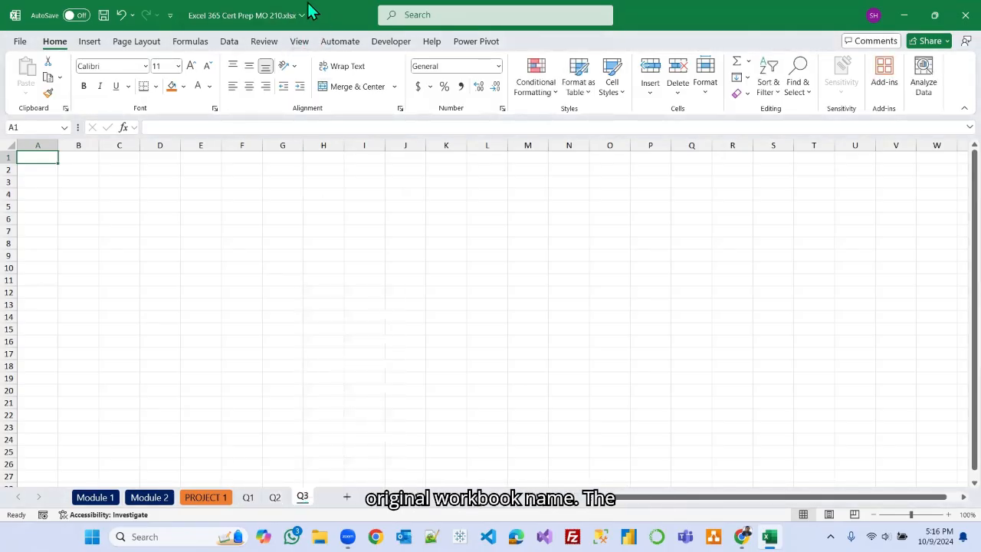
pyautogui.click(252, 497)
pyautogui.keyDown('shift'); pyautogui.click(302, 498); pyautogui.keyUp('shift')
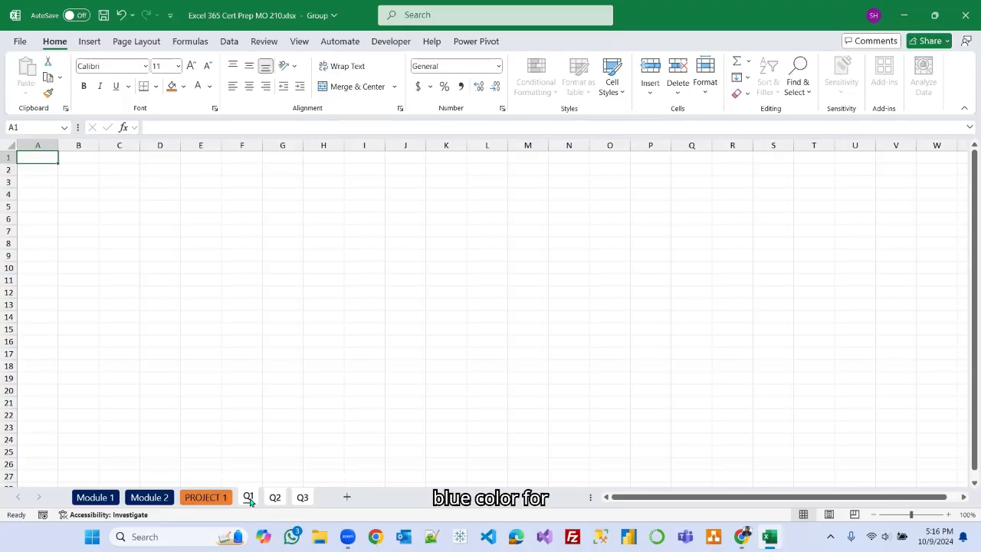
# Set the tab colour of the grouped Q1–Q3 sheets to blue.
pyautogui.rightClick(303, 498)
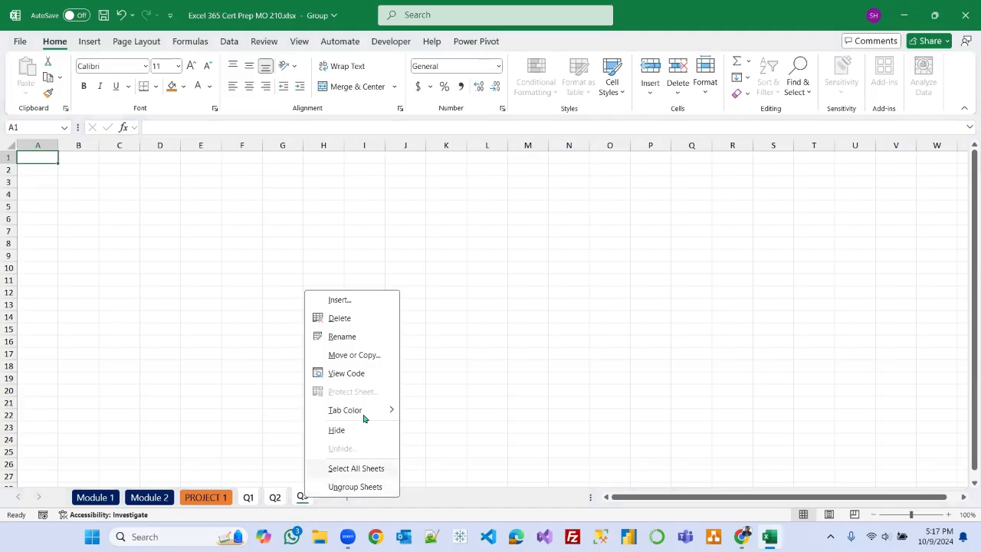
pyautogui.moveTo(383, 413)
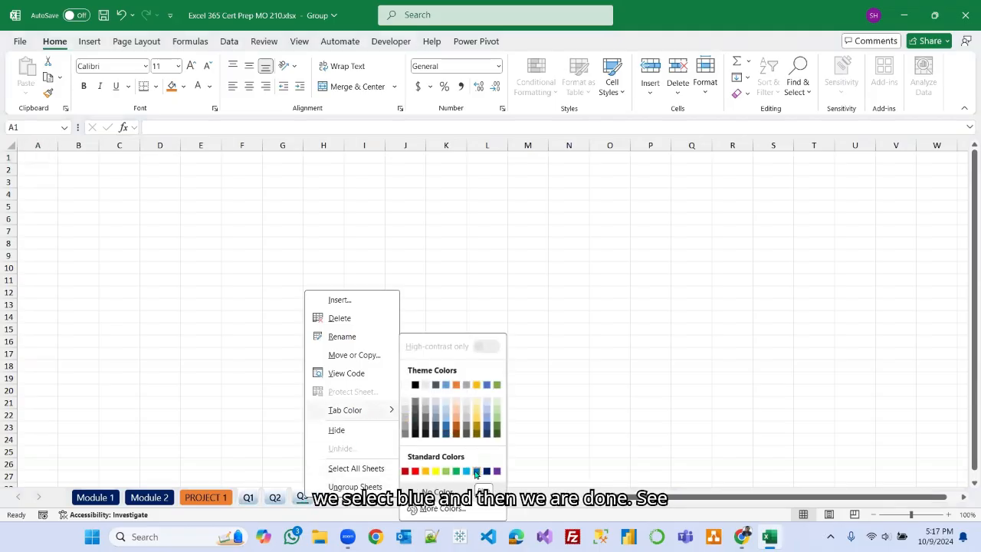
pyautogui.click(476, 471)
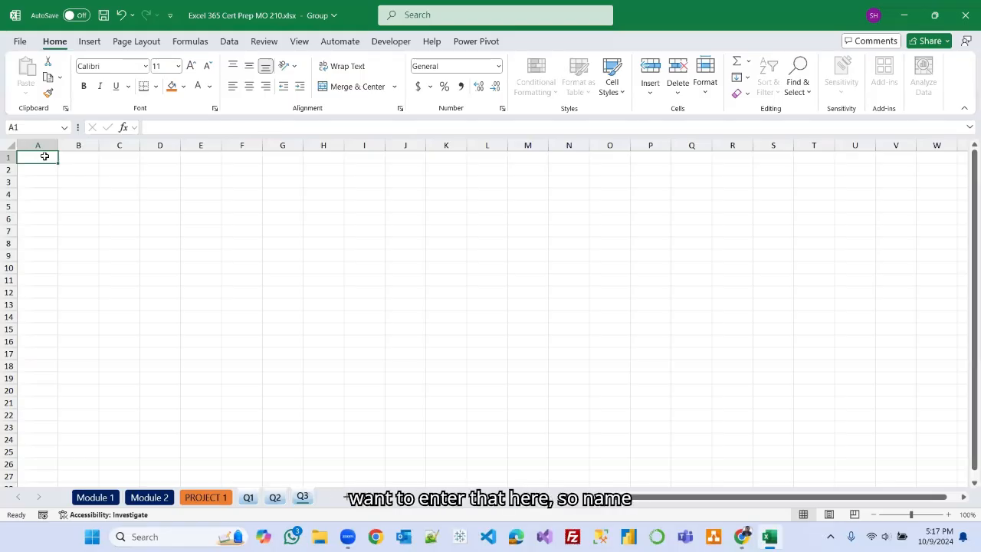
# Enter the column headers Name in A1 and Sales Data in B1.
pyautogui.write('Name')
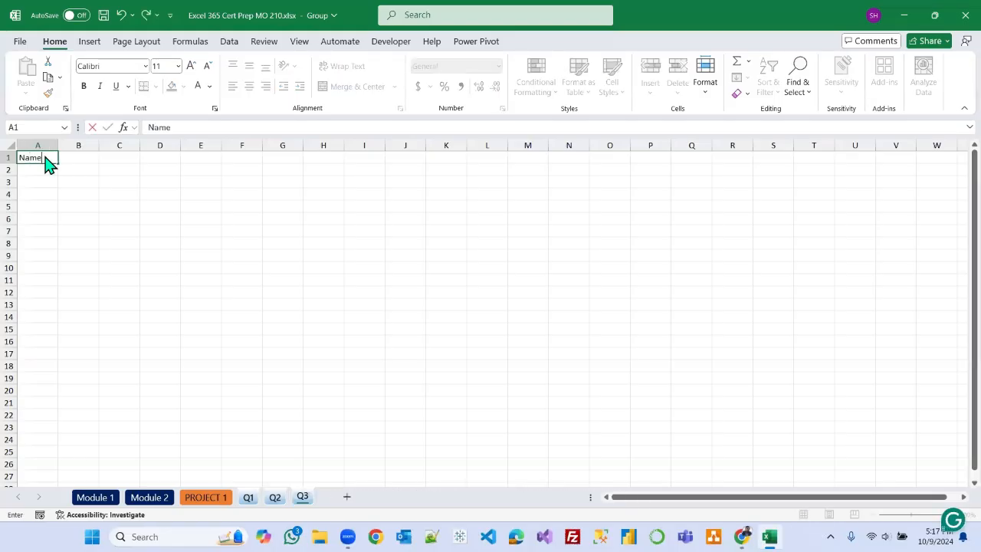
pyautogui.click(80, 157)
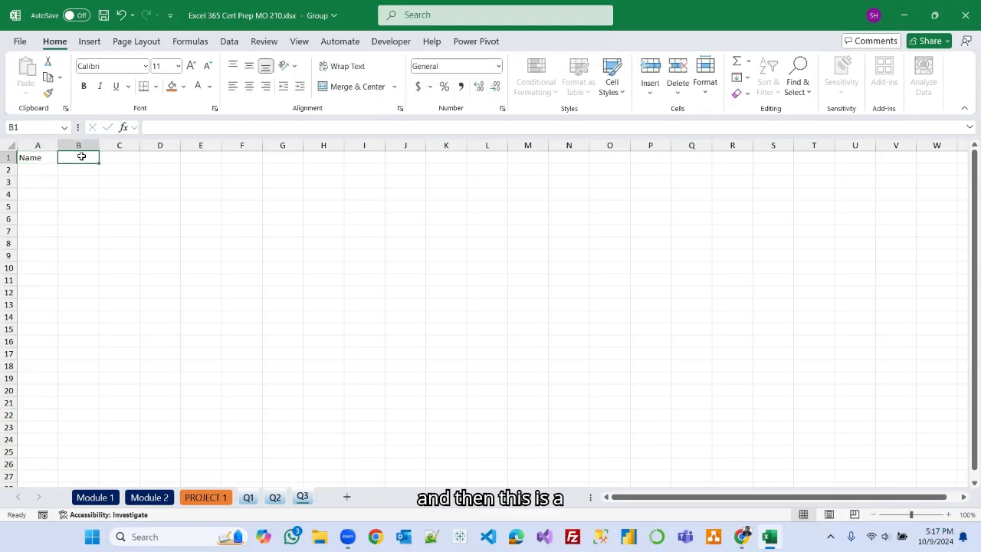
pyautogui.write('Q1')
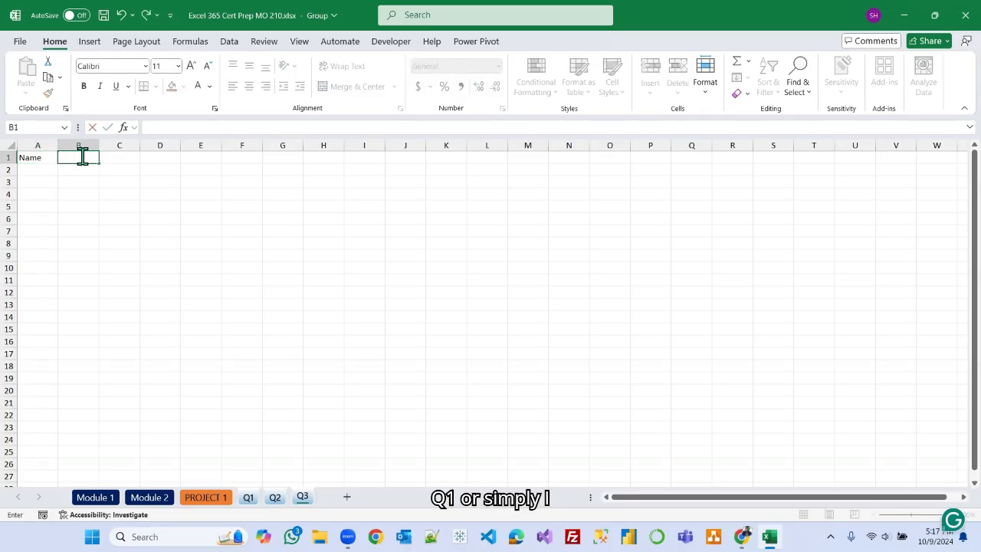
pyautogui.press('BackSpace')
pyautogui.press('BackSpace')
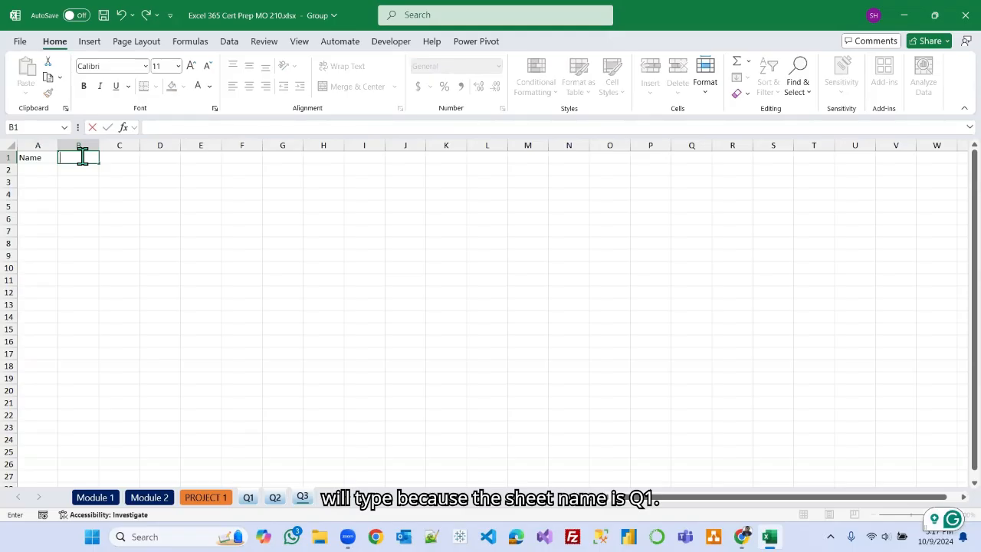
pyautogui.write('Sales')
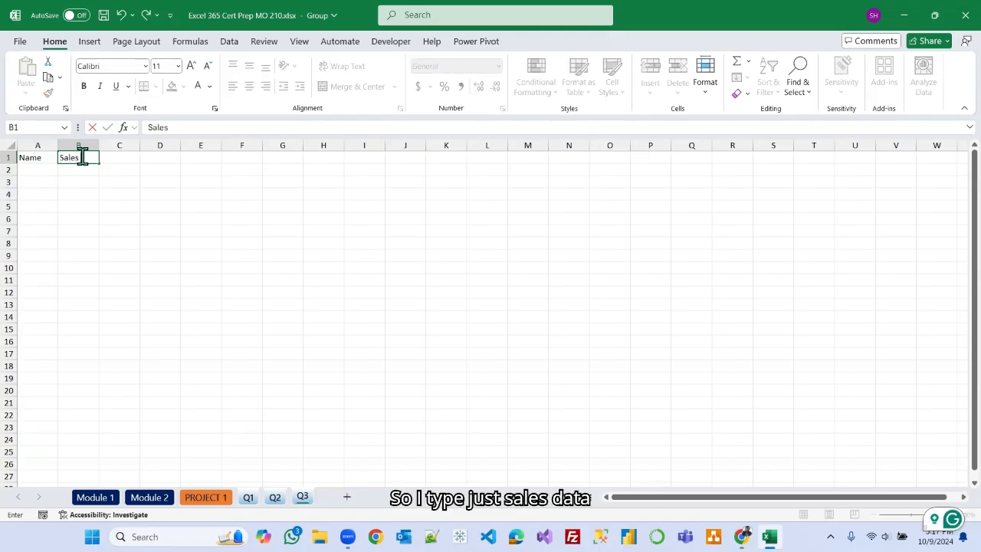
pyautogui.write(' Data')
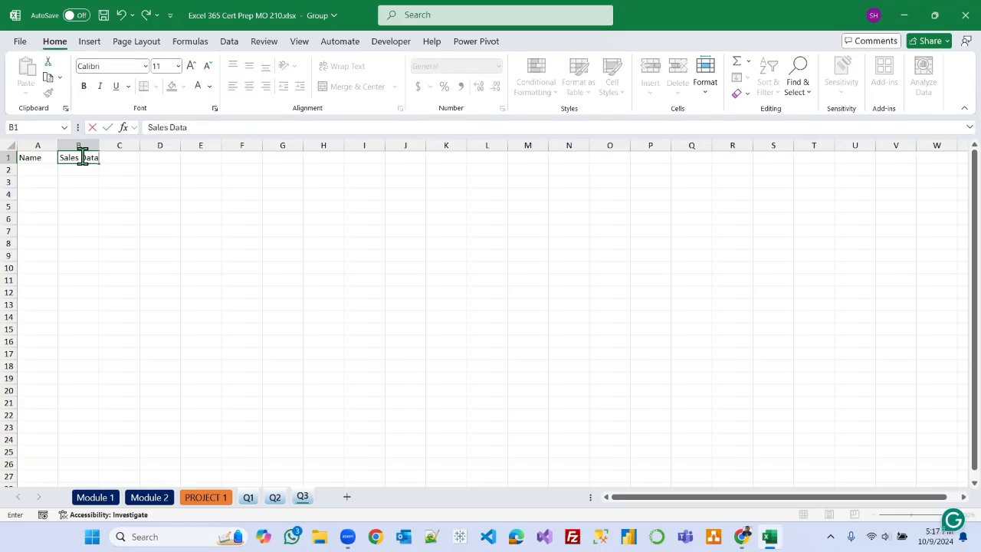
# Enter Alba in A2 and autofill the salesperson names down to A16.
pyautogui.click(32, 169)
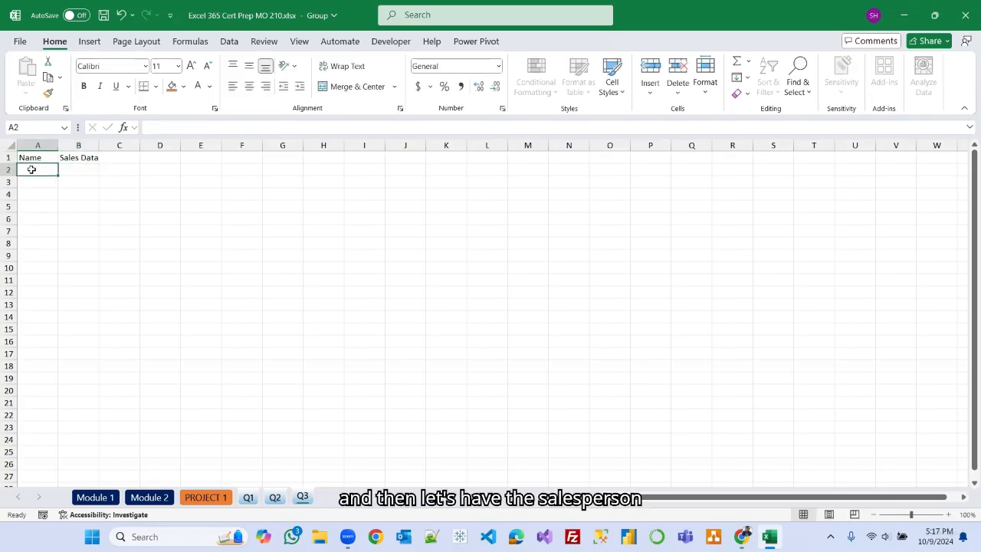
pyautogui.write('Al')
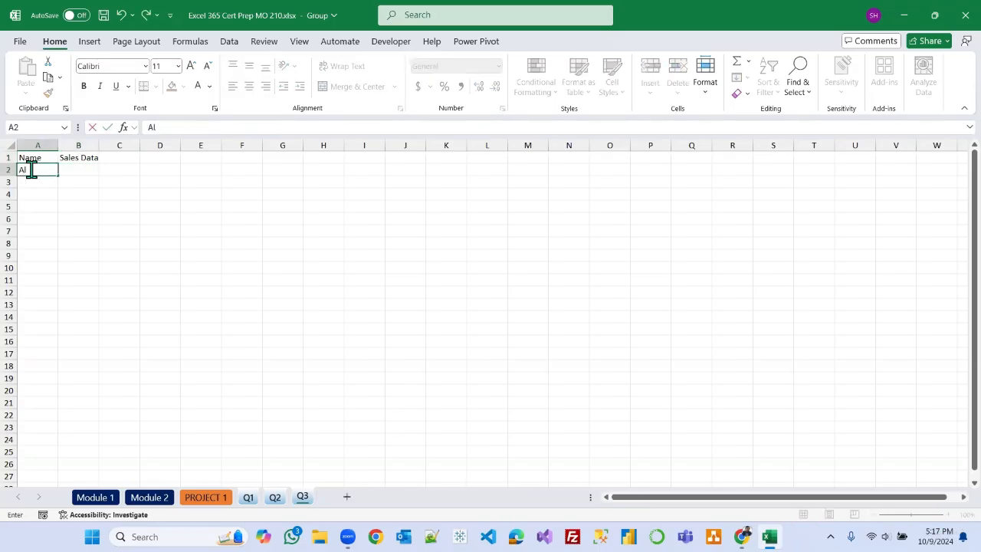
pyautogui.press('Return')
pyautogui.click(42, 171)
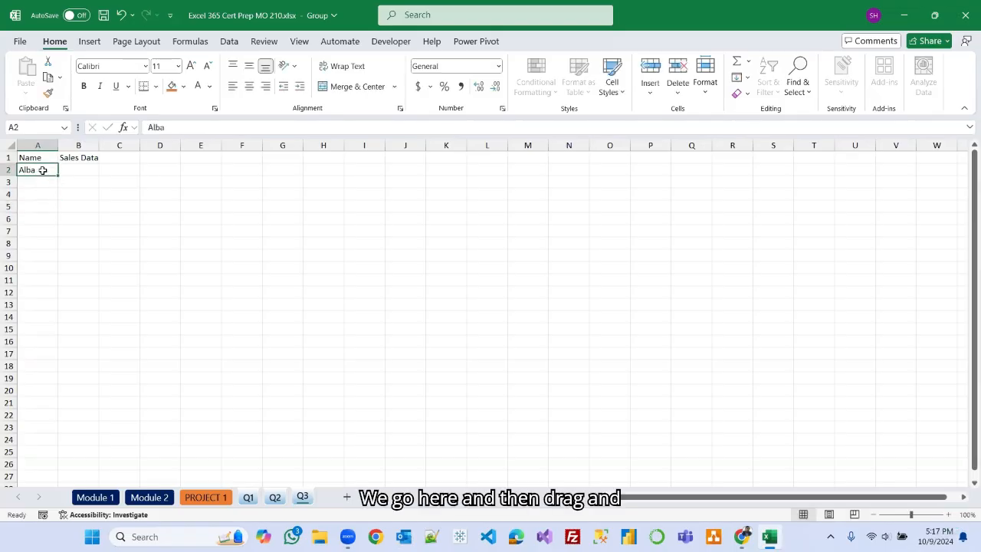
pyautogui.moveTo(56, 175); pyautogui.dragTo(55, 346)
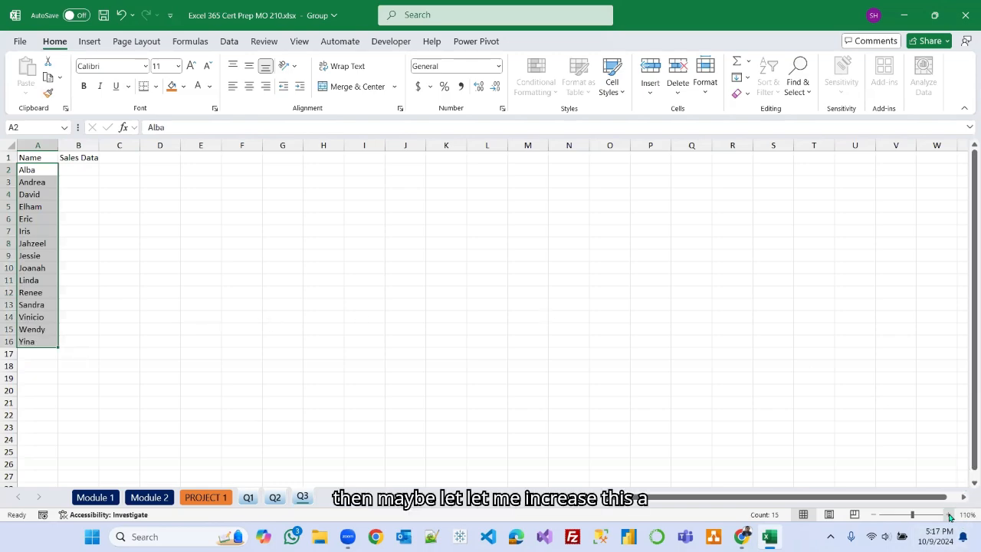
# Apply the Accent2 cell style to the Name and Sales Data headers.
pyautogui.click(949, 514)
pyautogui.click(949, 514)
pyautogui.click(949, 514)
pyautogui.click(949, 514)
pyautogui.click(949, 514)
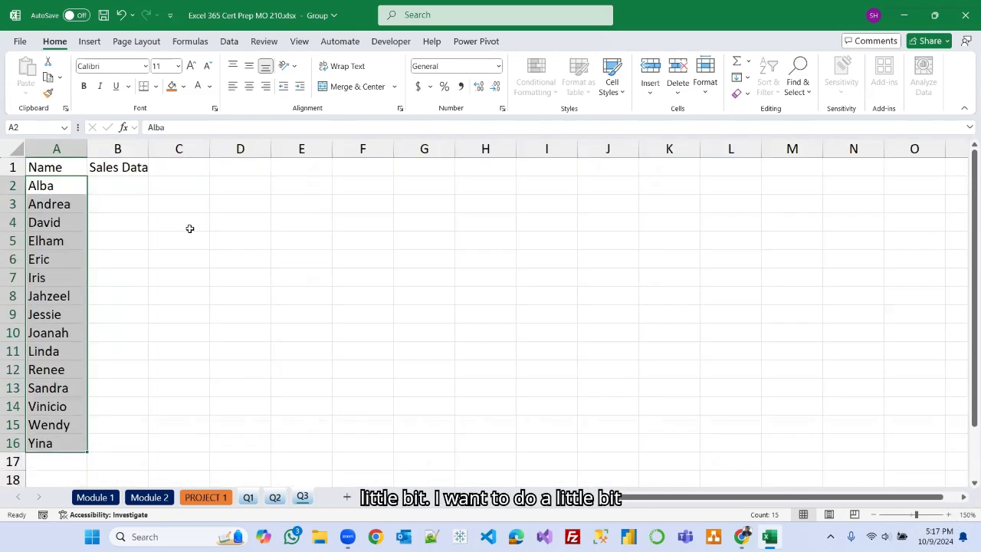
pyautogui.moveTo(47, 168); pyautogui.dragTo(116, 166)
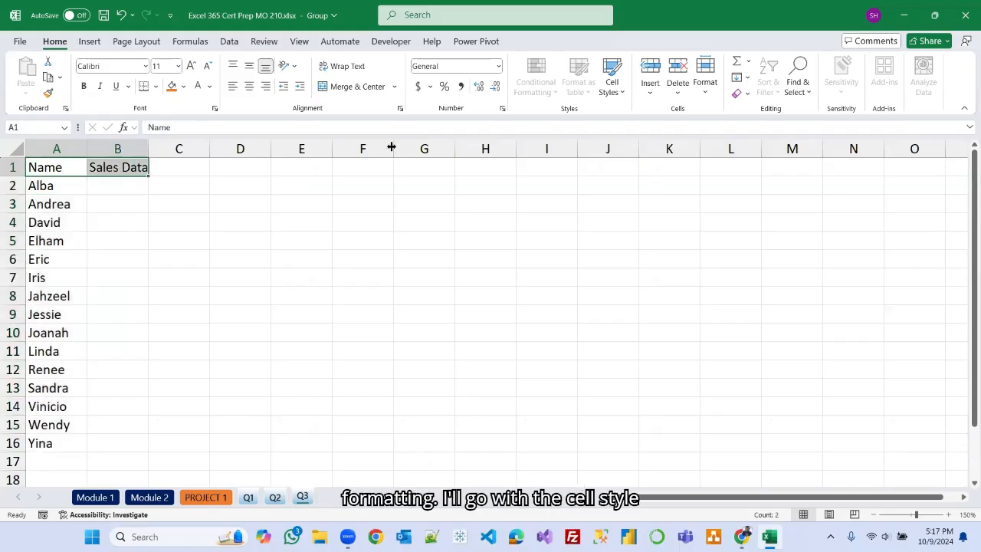
pyautogui.click(620, 89)
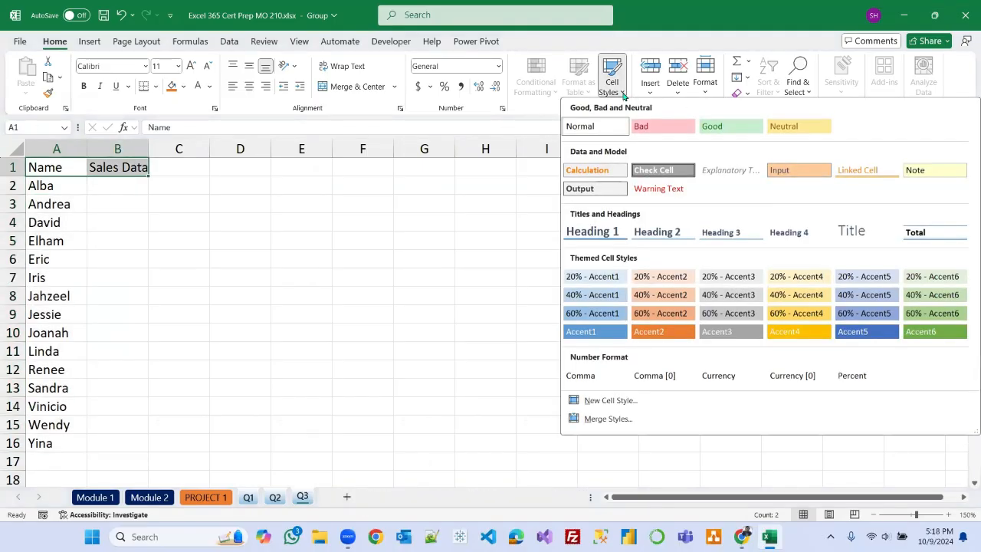
pyautogui.click(658, 330)
# Apply All Borders to the table range A1:B16.
pyautogui.moveTo(43, 165); pyautogui.dragTo(130, 439)
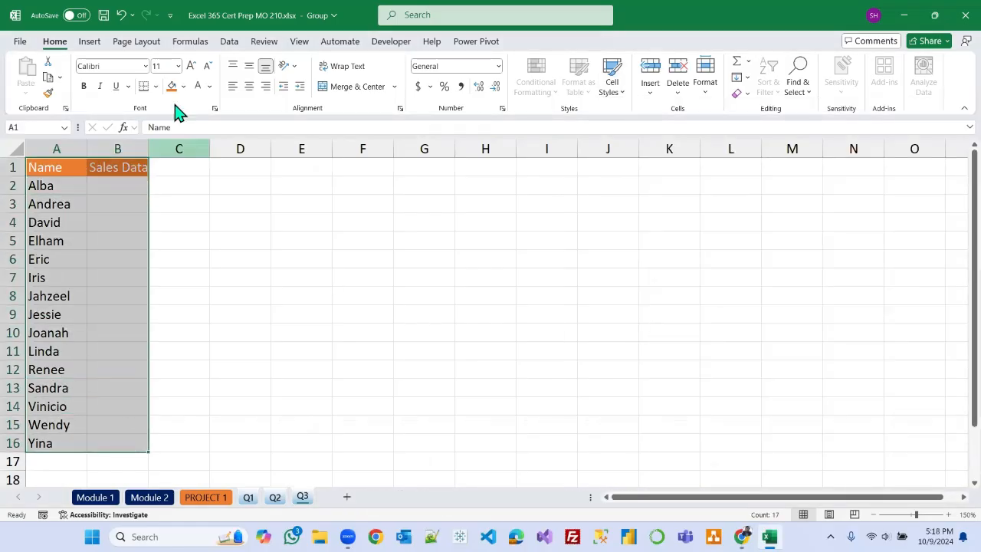
pyautogui.click(155, 85)
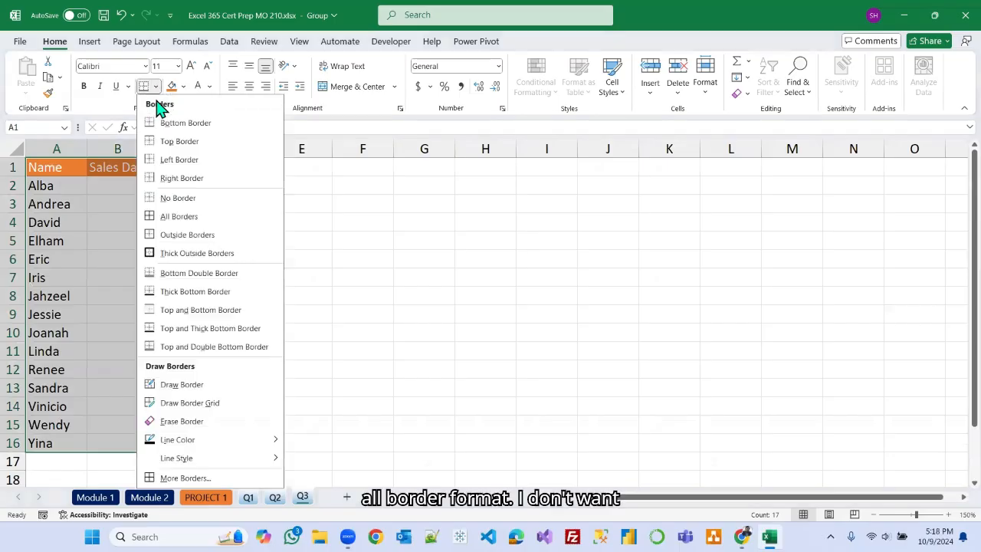
pyautogui.click(173, 219)
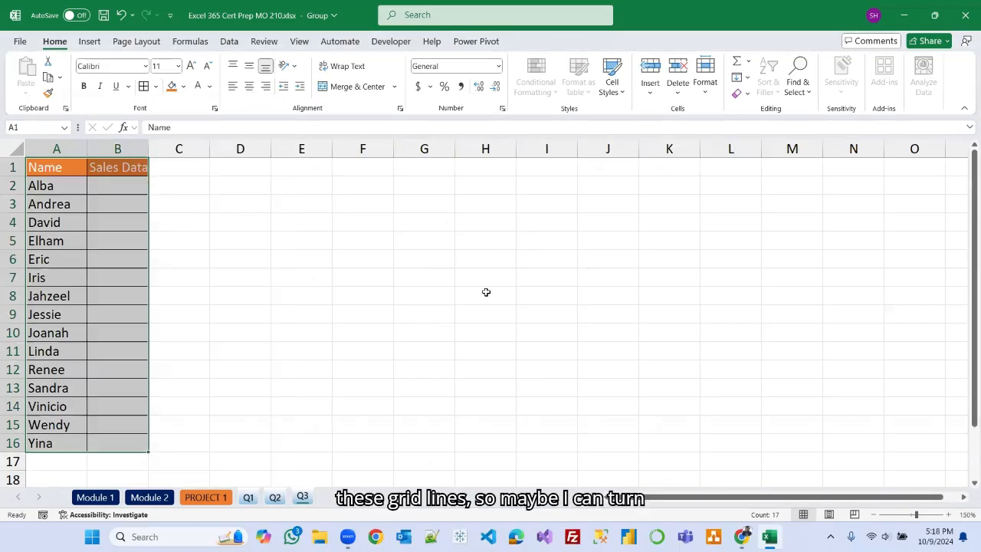
# Turn off the sheet gridlines and widen columns A and B slightly.
pyautogui.click(300, 43)
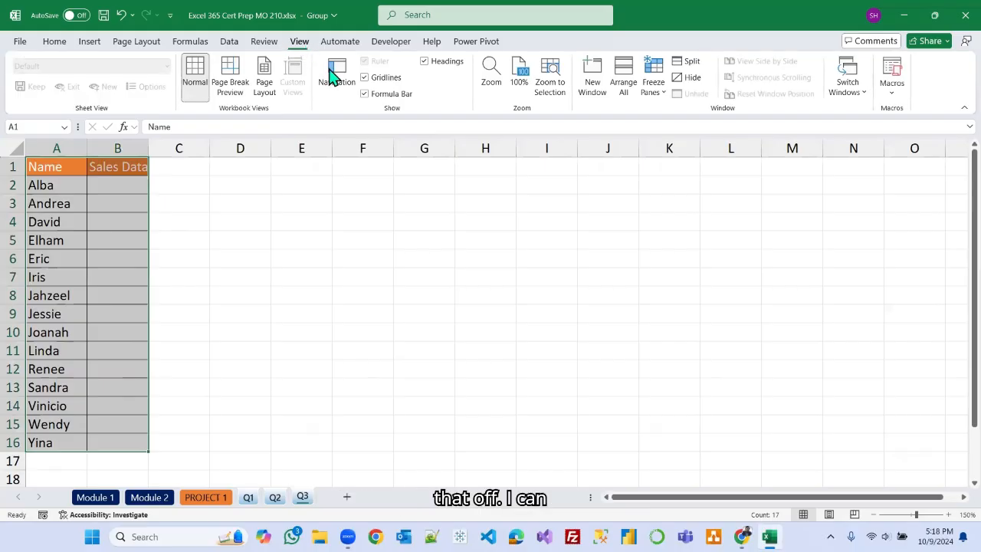
pyautogui.click(365, 77)
pyautogui.moveTo(148, 148); pyautogui.dragTo(162, 147)
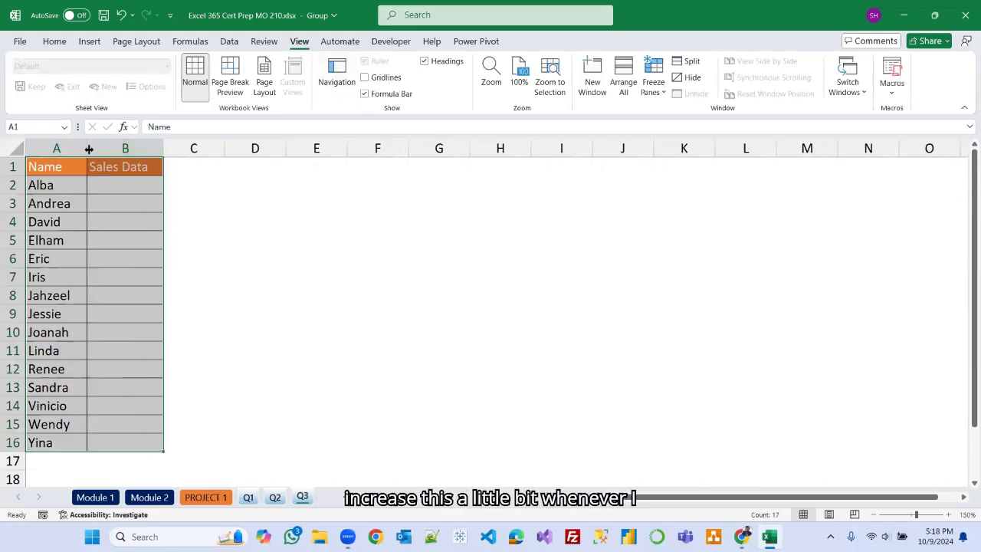
pyautogui.moveTo(86, 148); pyautogui.dragTo(95, 148)
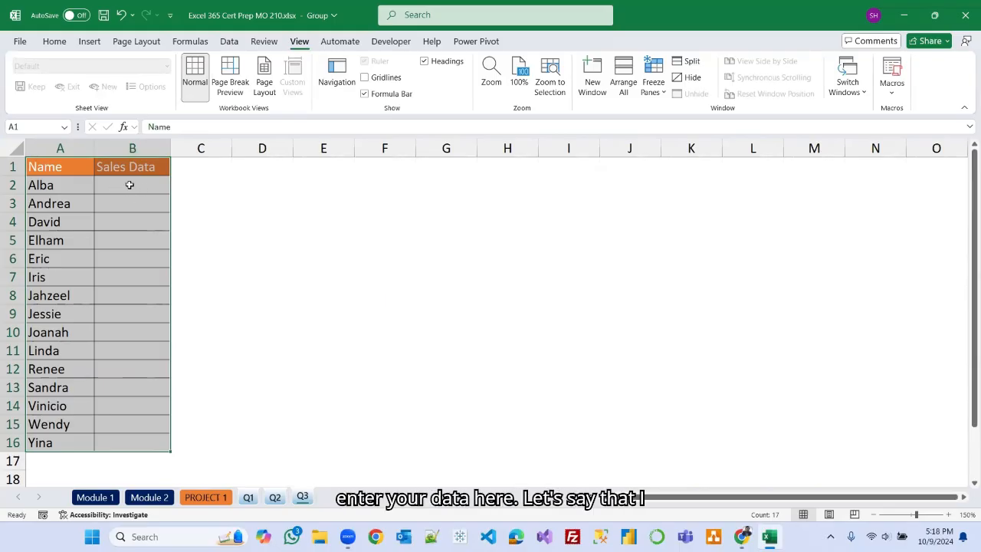
# Apply the Accounting number format to B2:B16 and decrease its decimal places.
pyautogui.moveTo(126, 185); pyautogui.dragTo(134, 442)
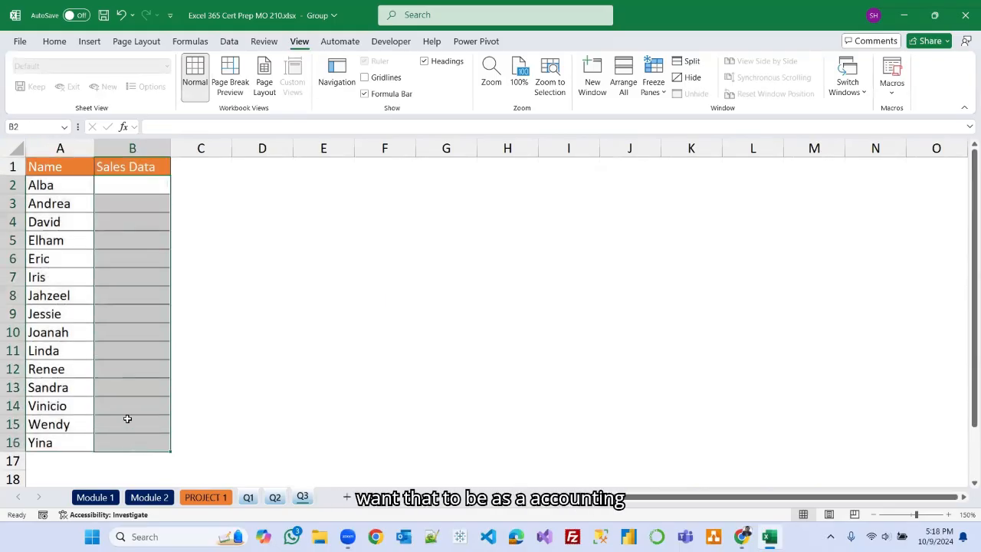
pyautogui.click(56, 42)
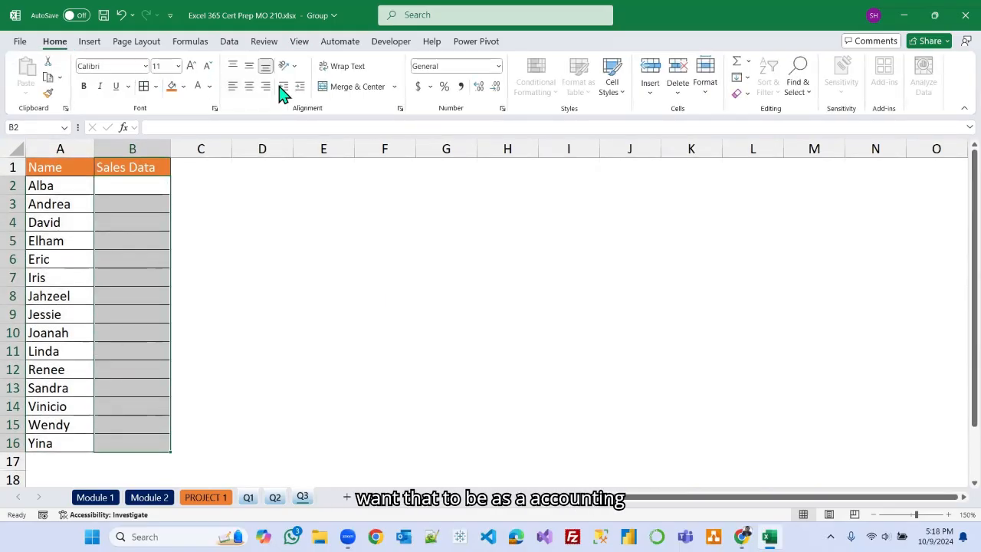
pyautogui.click(420, 89)
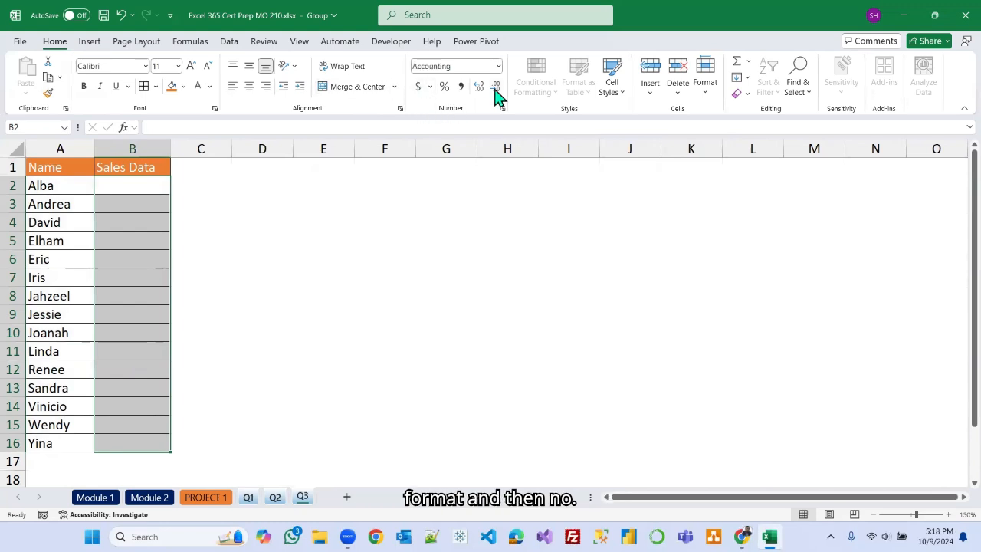
pyautogui.click(496, 89)
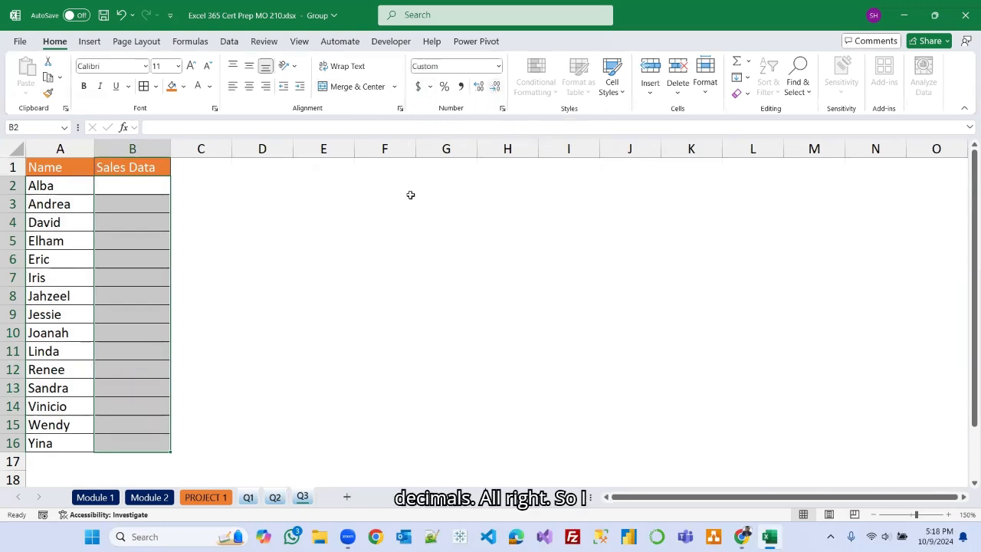
pyautogui.click(388, 221)
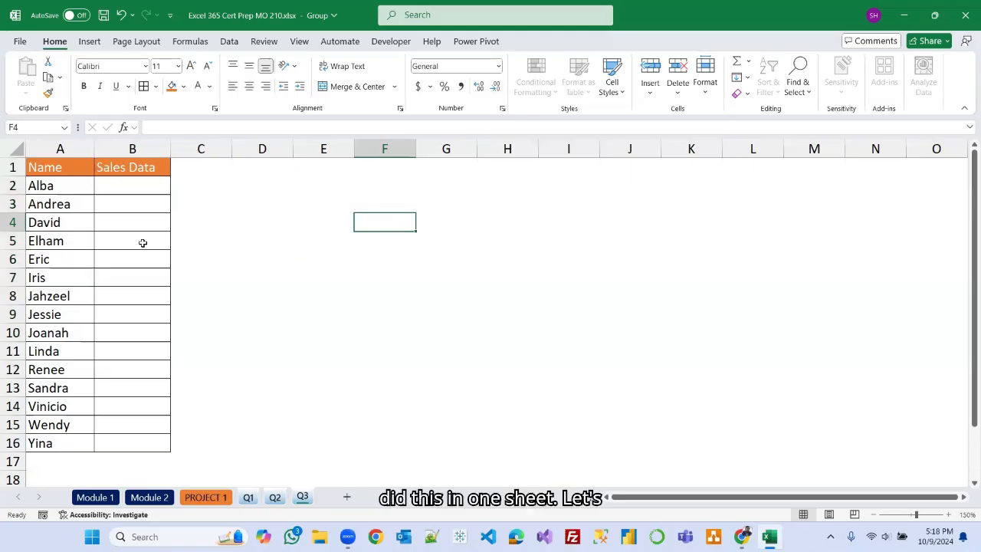
# Ungroup the Q1, Q2 and Q3 worksheets.
pyautogui.rightClick(302, 499)
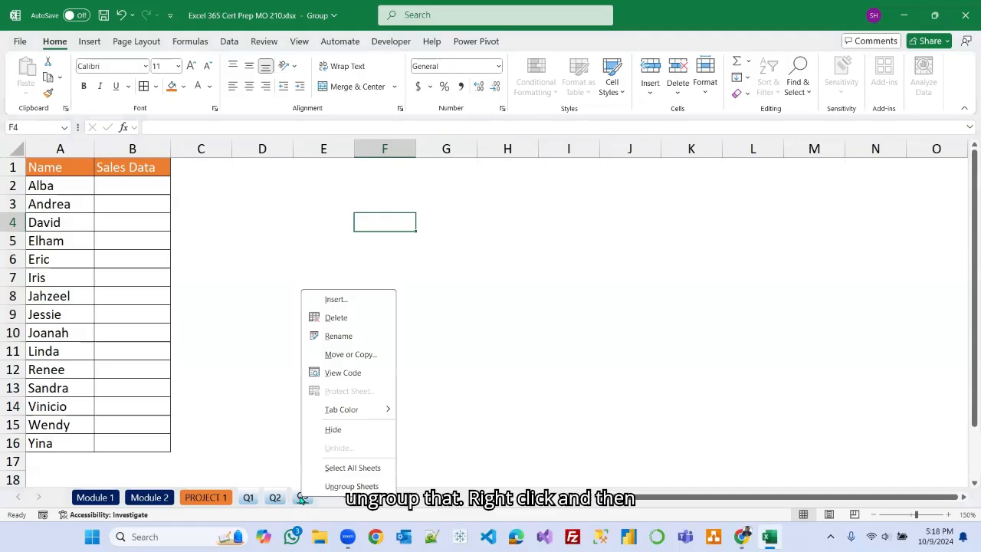
pyautogui.click(368, 487)
pyautogui.click(322, 418)
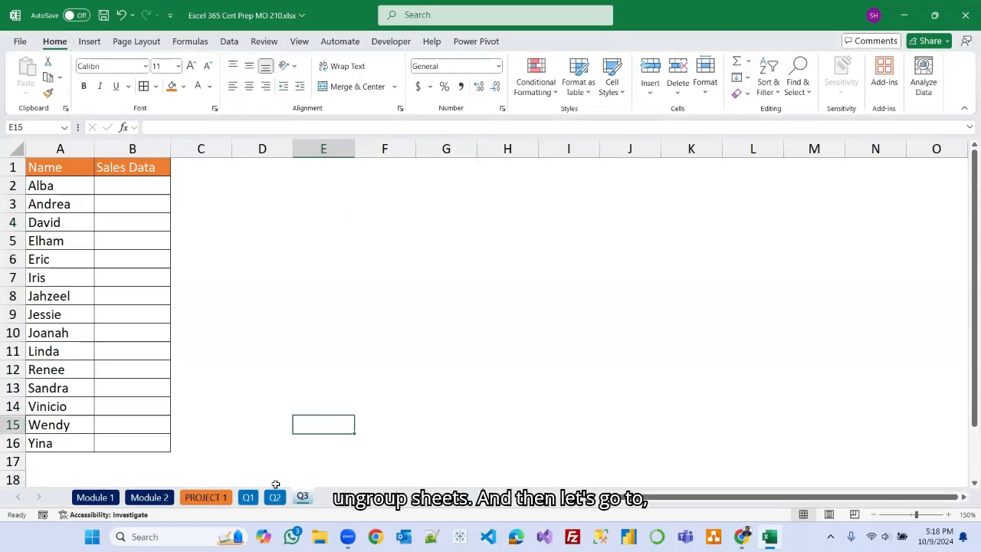
# Switch between the Q1, Q2, Q3 and Module 2 sheets to check the layout on each quarter sheet.
pyautogui.click(249, 497)
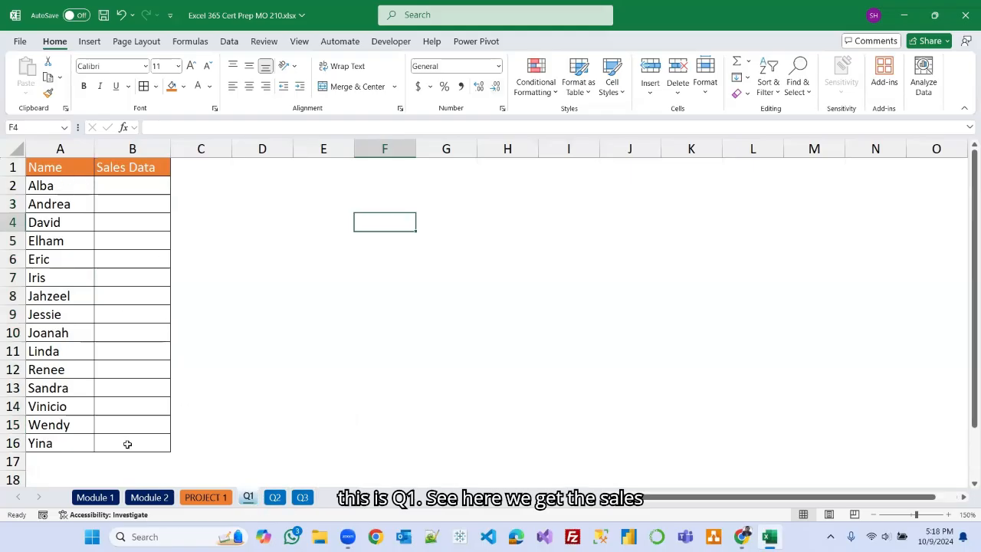
pyautogui.click(275, 497)
pyautogui.click(303, 497)
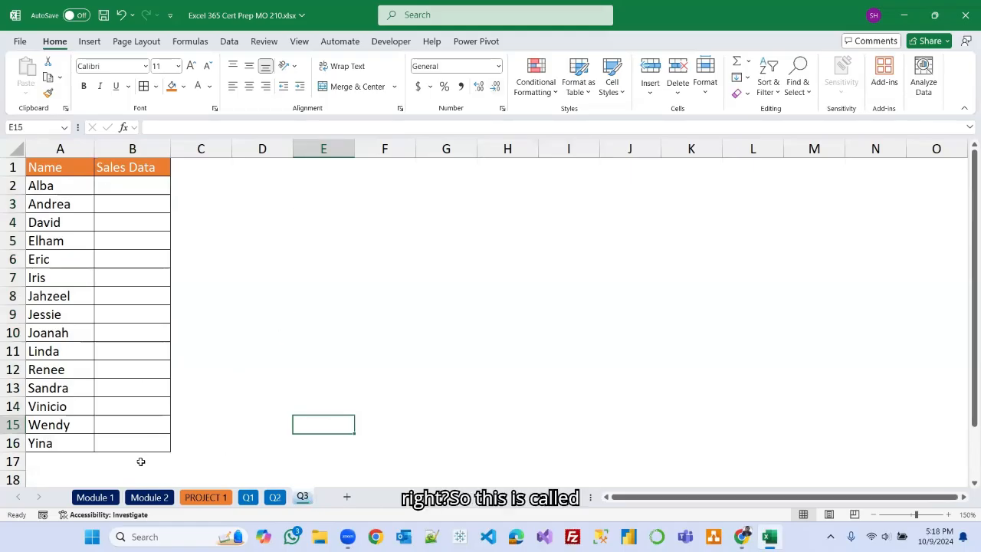
pyautogui.click(150, 498)
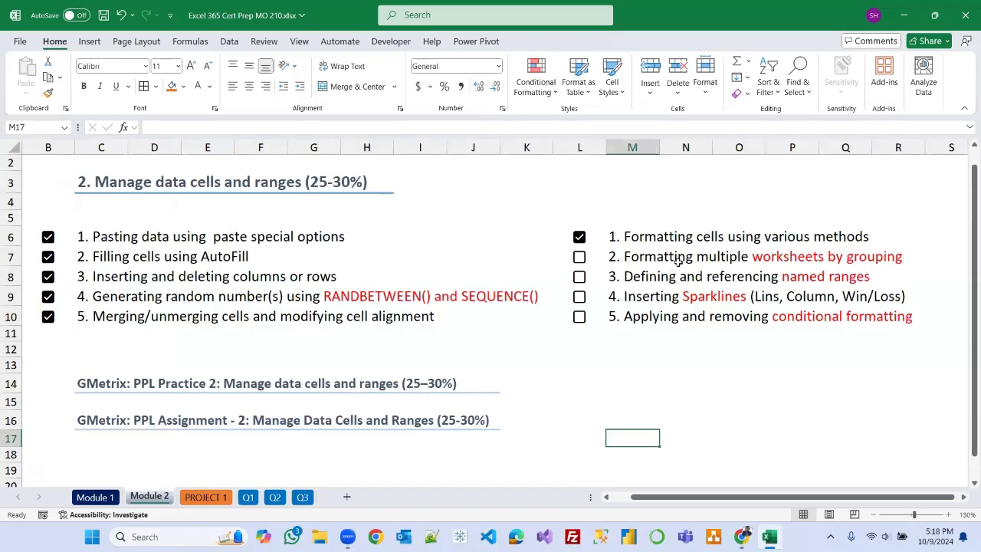
pyautogui.click(248, 497)
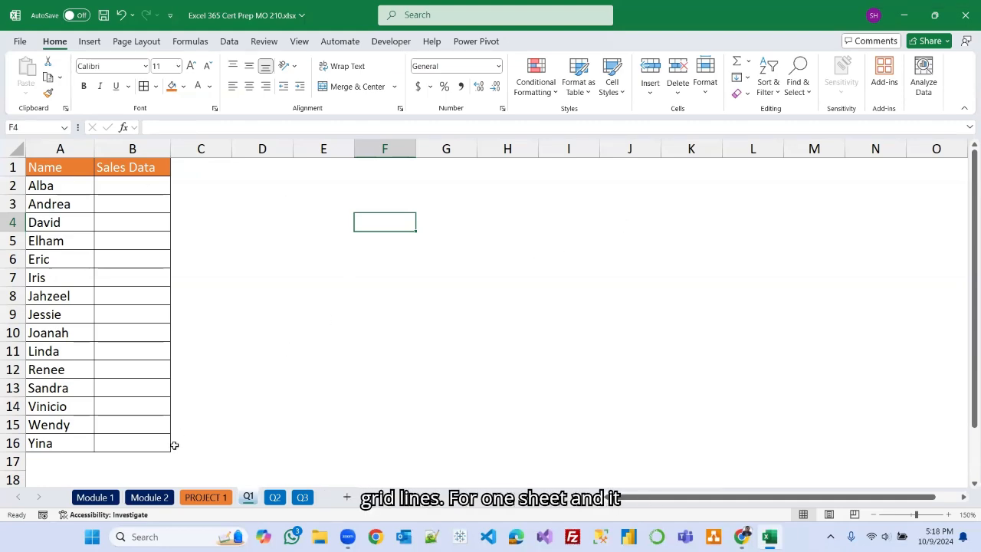
pyautogui.click(149, 497)
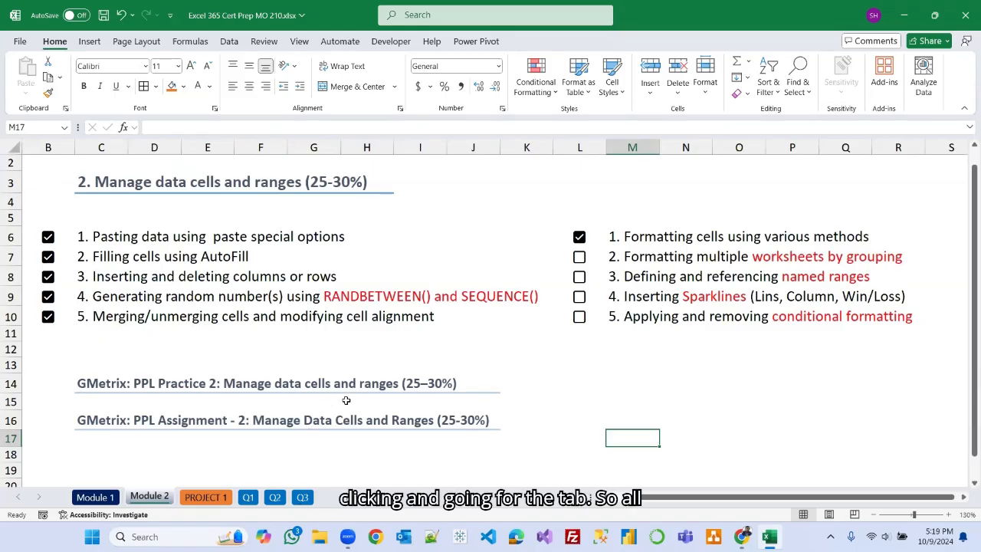
pyautogui.click(248, 496)
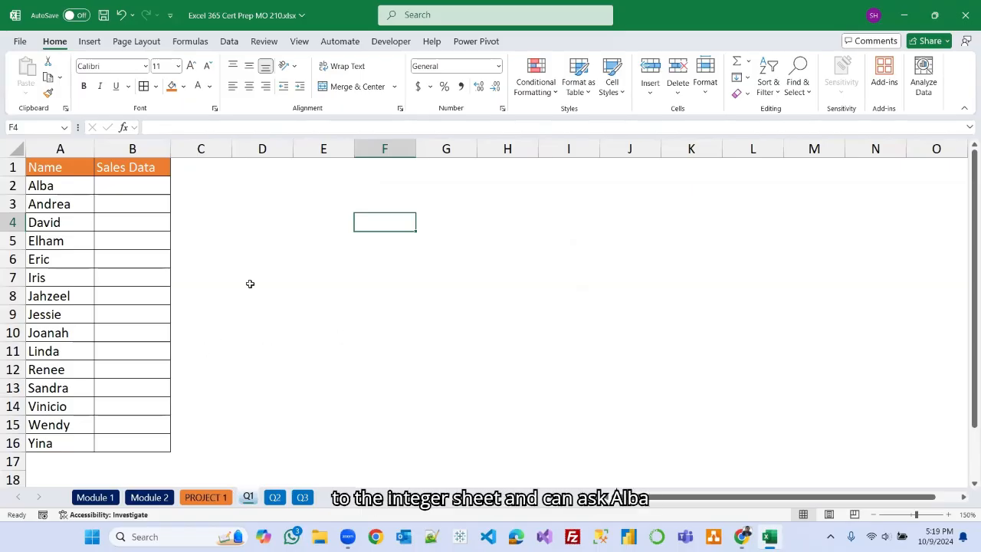
# Enter Q1 sales of 36000 for Alba and 28000 for Andrea in the Sales Data column.
pyautogui.click(134, 184)
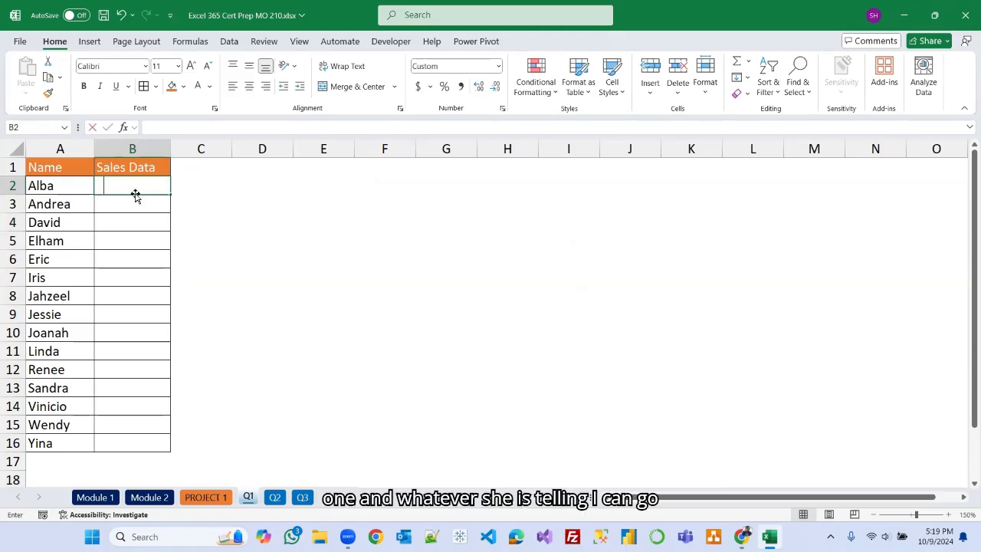
pyautogui.write('36000')
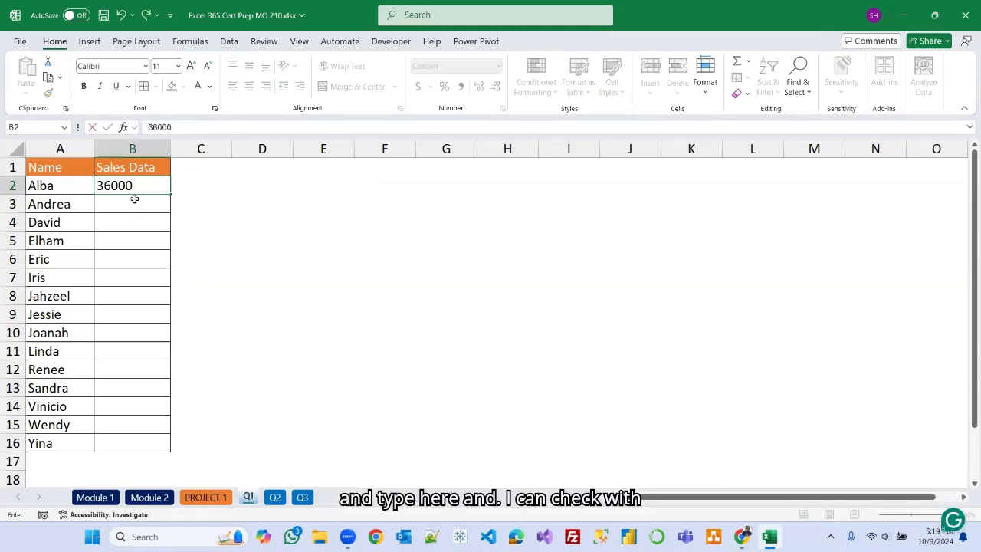
pyautogui.press('Return')
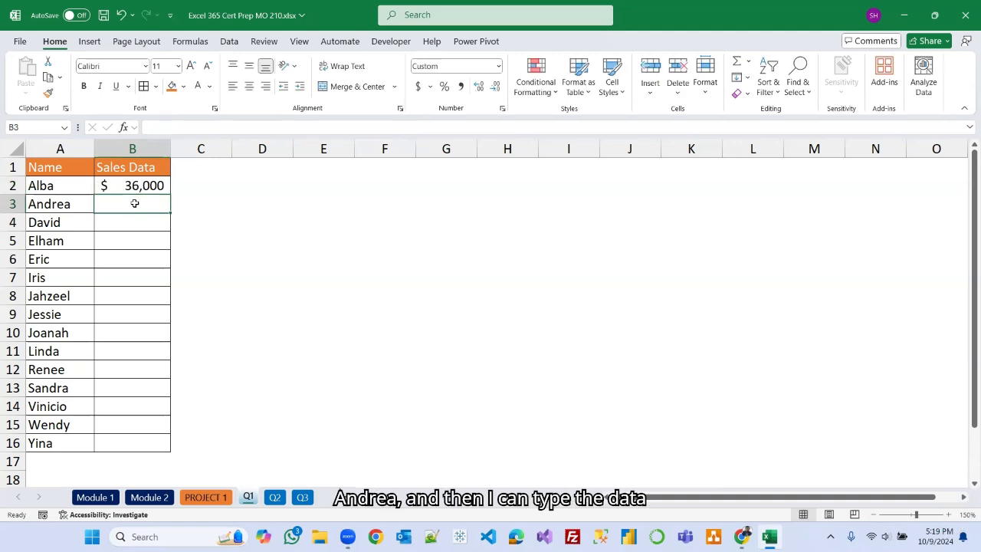
pyautogui.write('28,000')
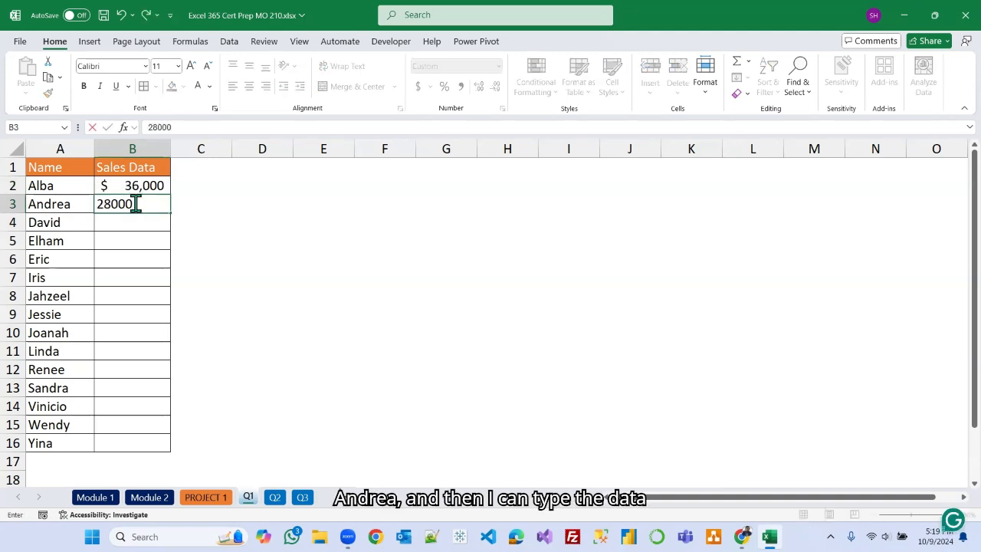
pyautogui.click(425, 285)
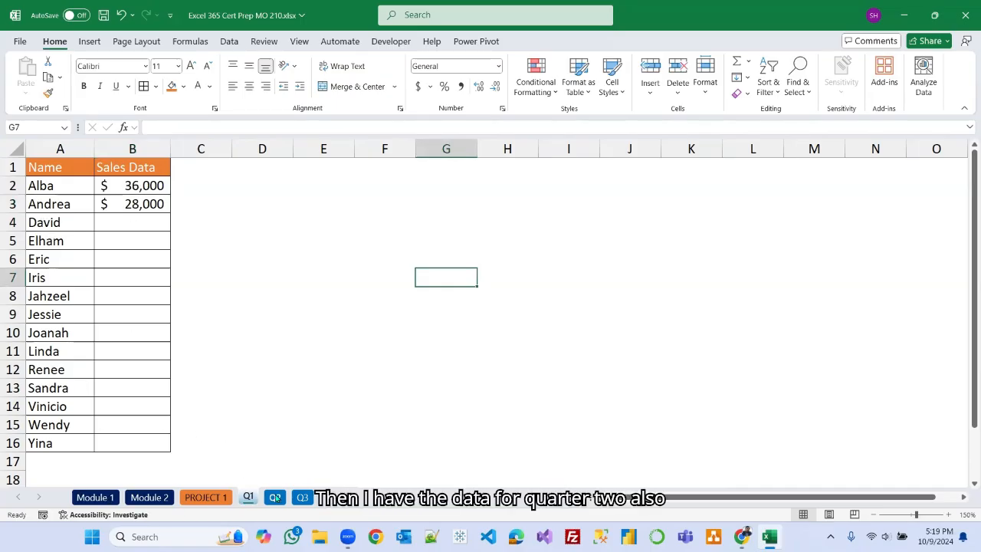
# On the Q2 sheet, enter sales of 58000 for Alba and 14000 for Andrea.
pyautogui.click(275, 498)
pyautogui.click(111, 188)
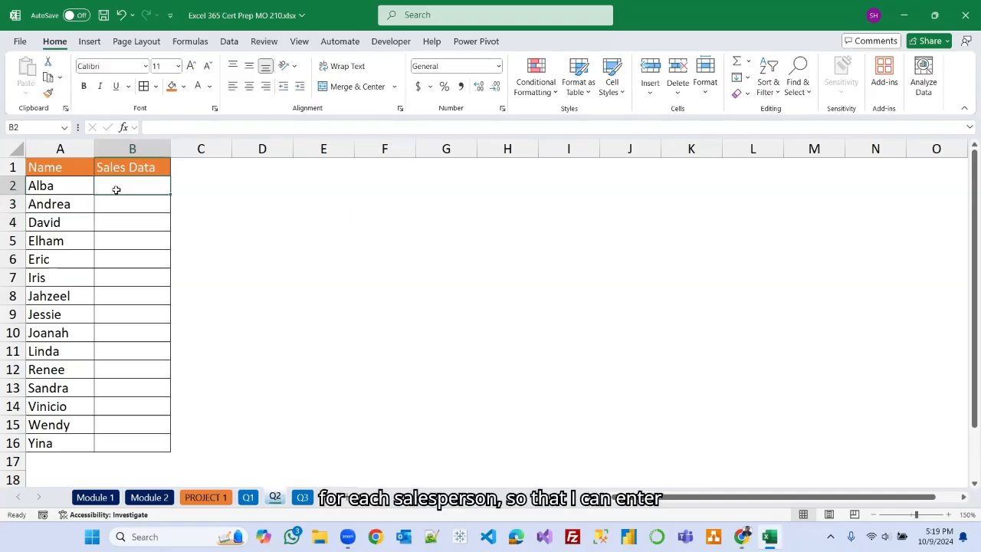
pyautogui.write('58000')
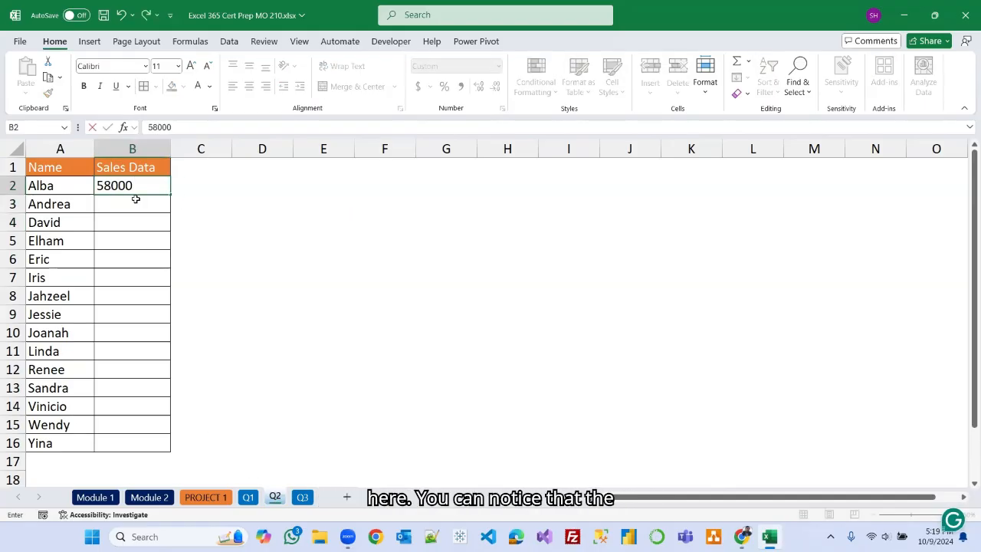
pyautogui.press('Return')
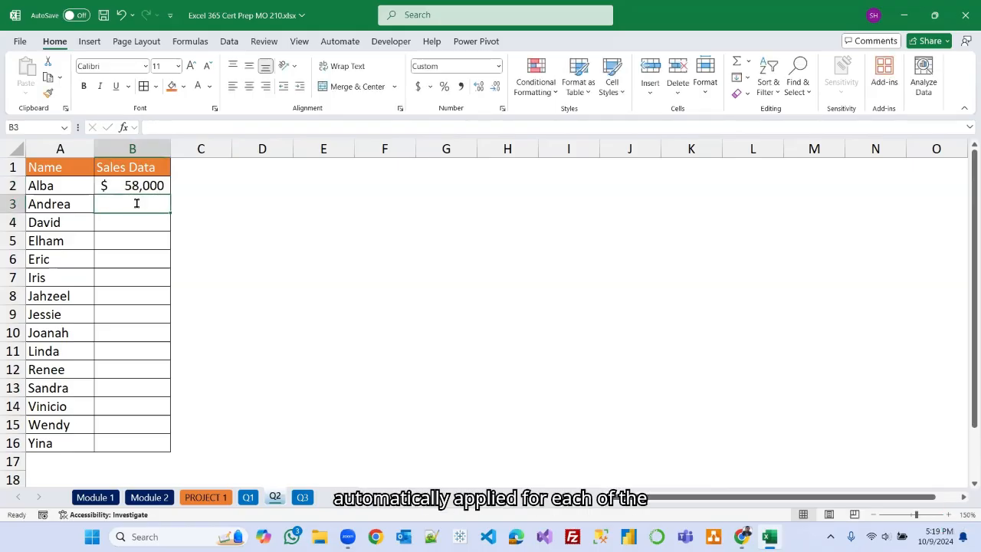
pyautogui.write('14000')
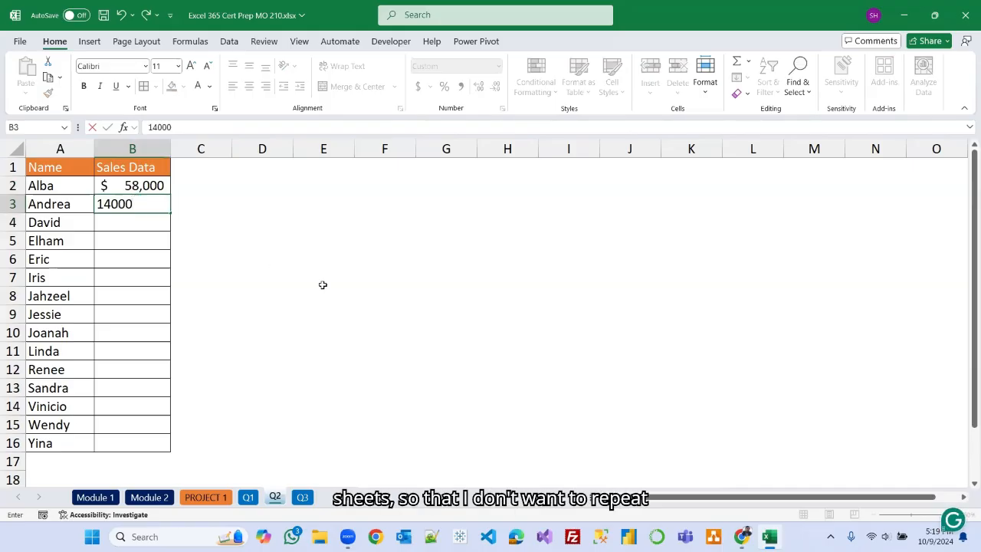
pyautogui.click(322, 284)
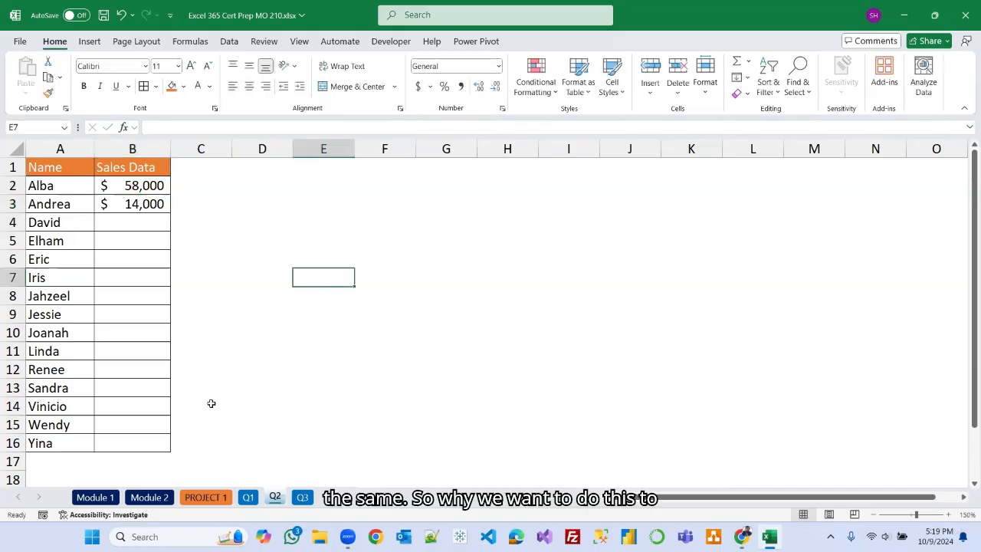
# Tick the 'Formatting multiple worksheets by grouping' checkbox on the Module 2 sheet.
pyautogui.click(247, 497)
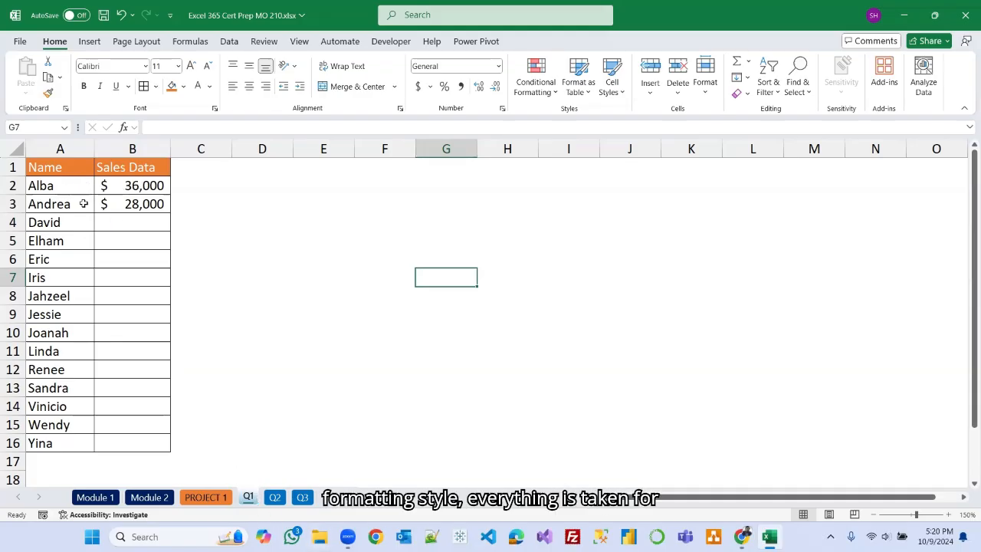
pyautogui.click(303, 498)
pyautogui.click(303, 498)
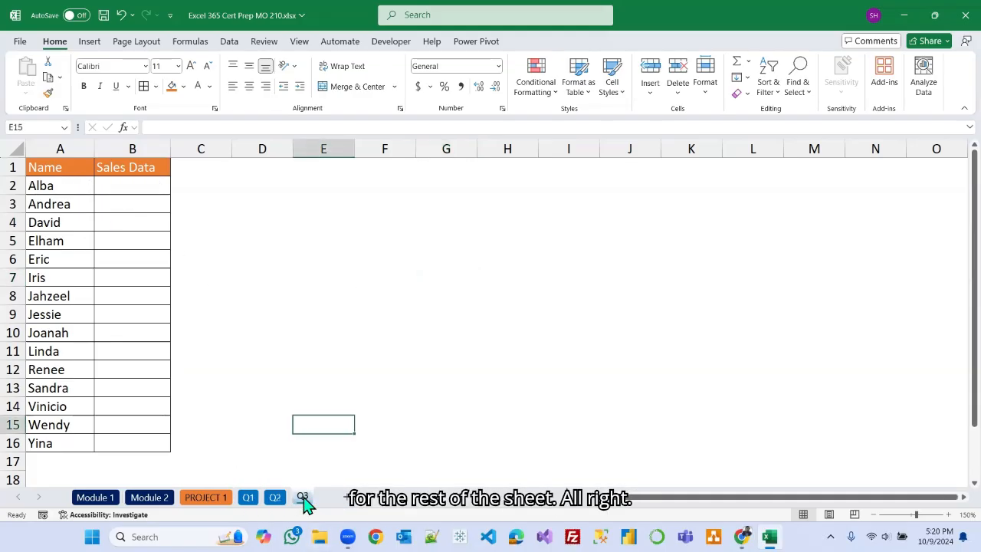
pyautogui.click(211, 498)
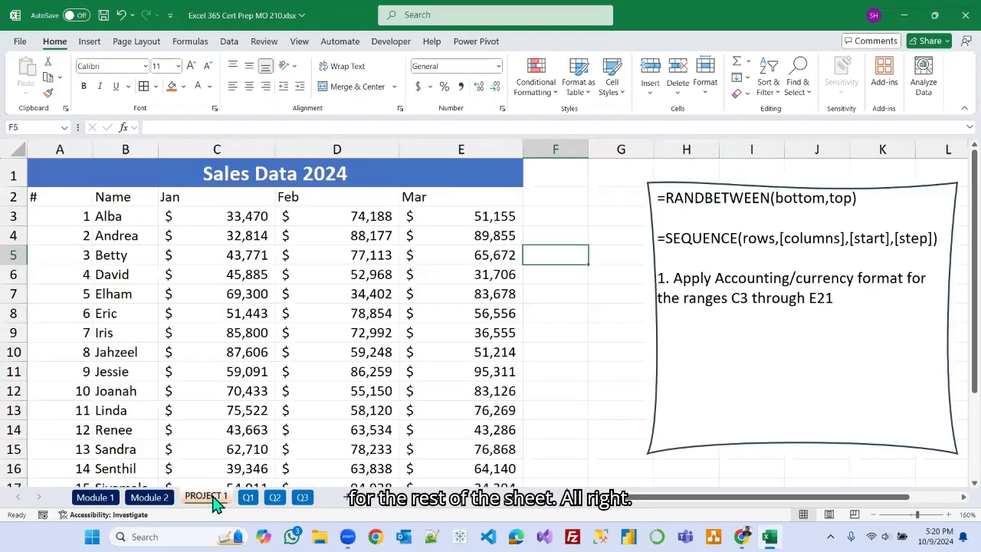
pyautogui.click(159, 496)
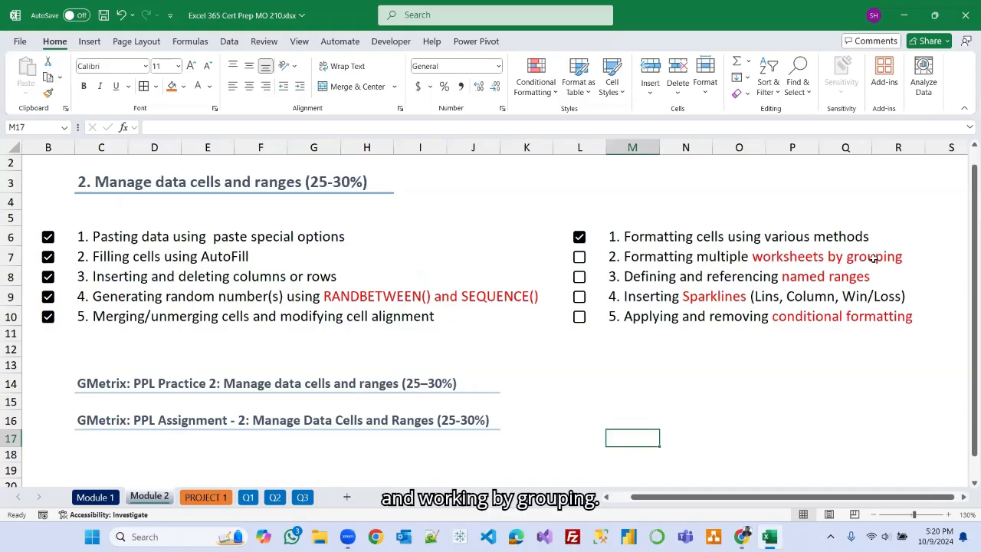
pyautogui.click(579, 258)
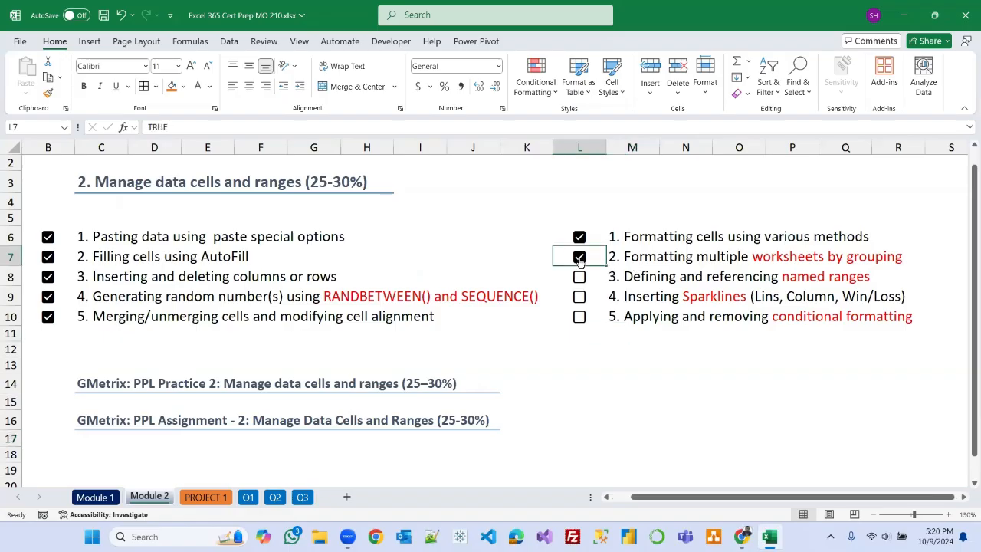
pyautogui.click(627, 413)
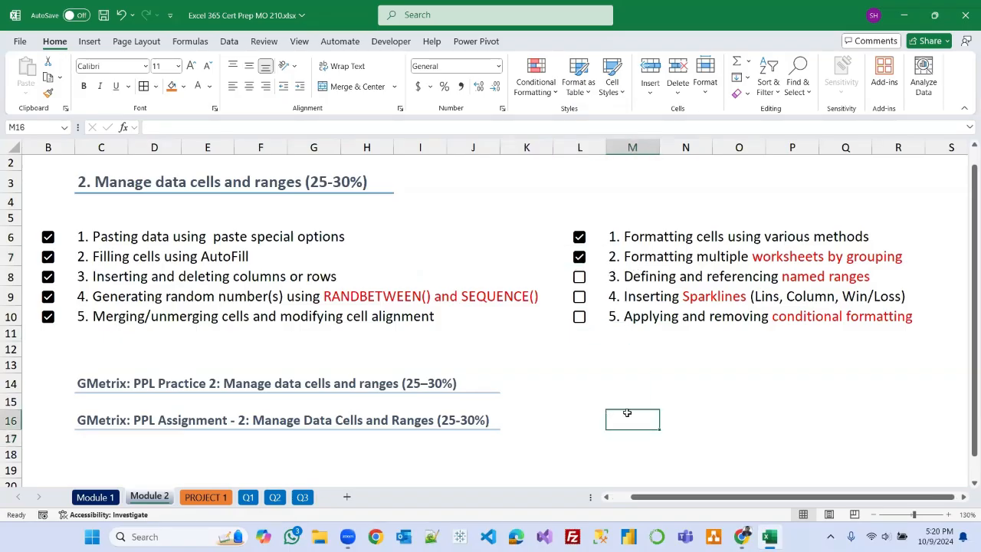
pyautogui.click(218, 498)
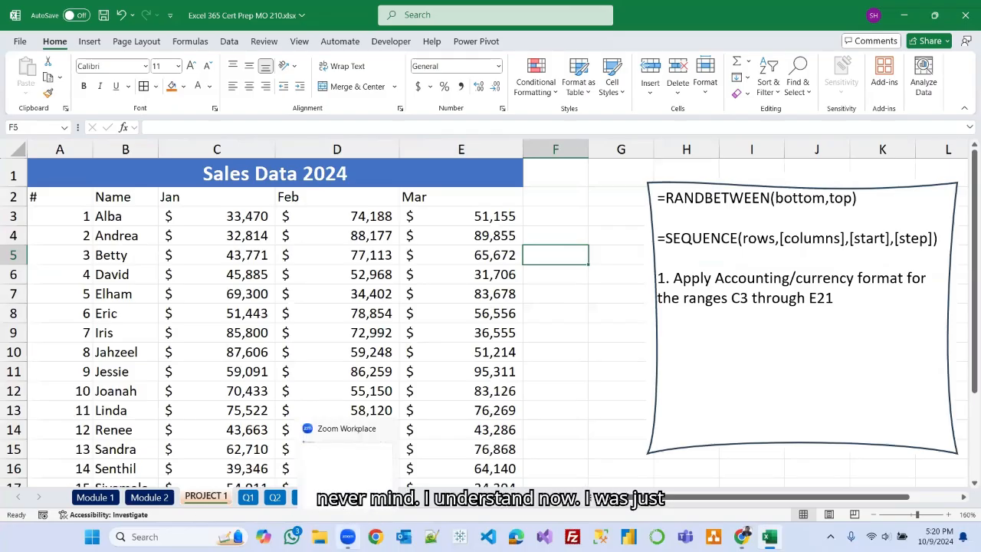
pyautogui.click(348, 536)
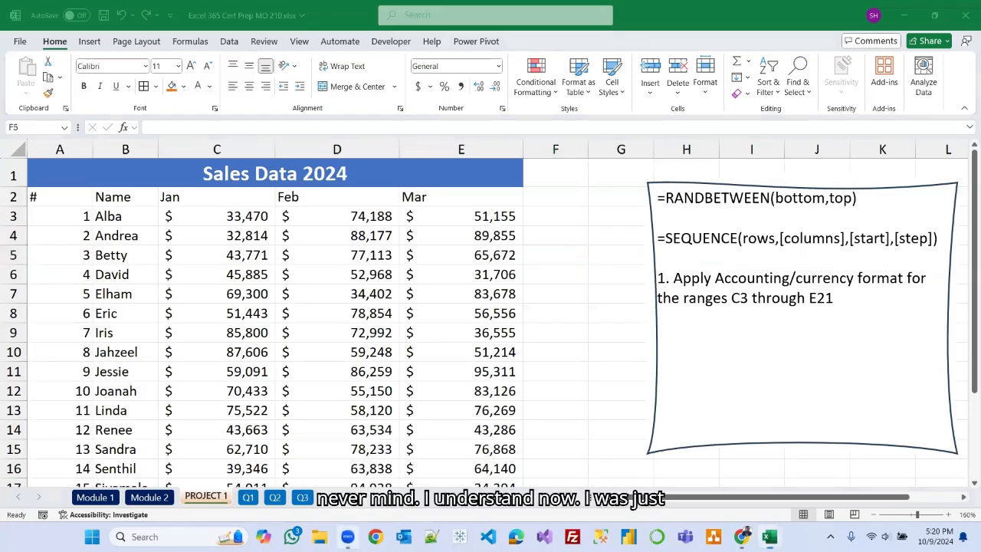
pyautogui.click(732, 54)
pyautogui.moveTo(348, 537)
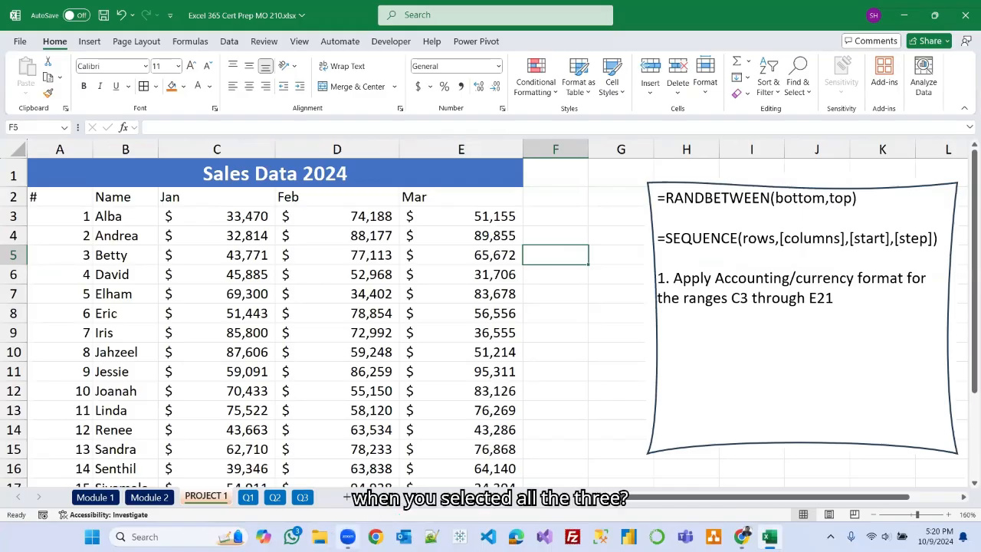
pyautogui.click(361, 432)
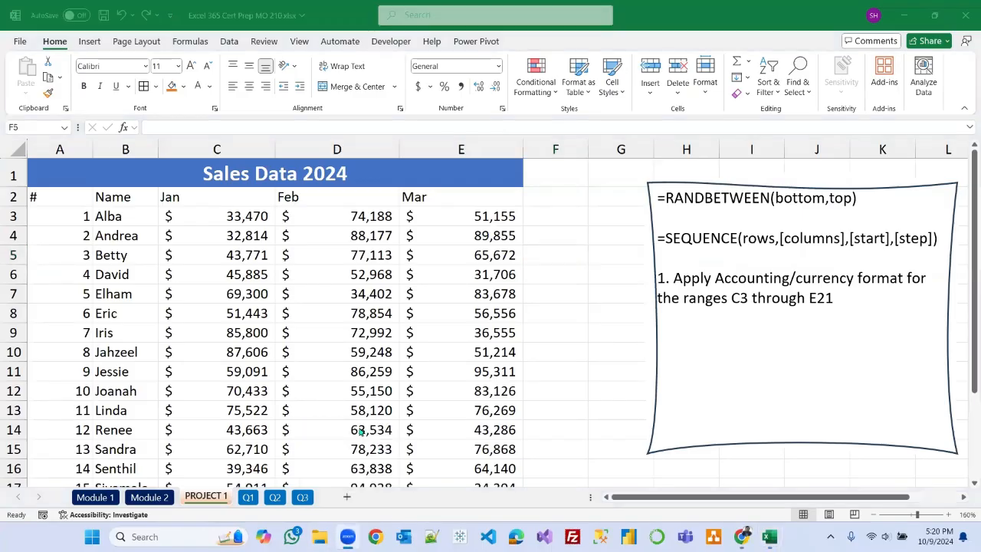
pyautogui.click(697, 48)
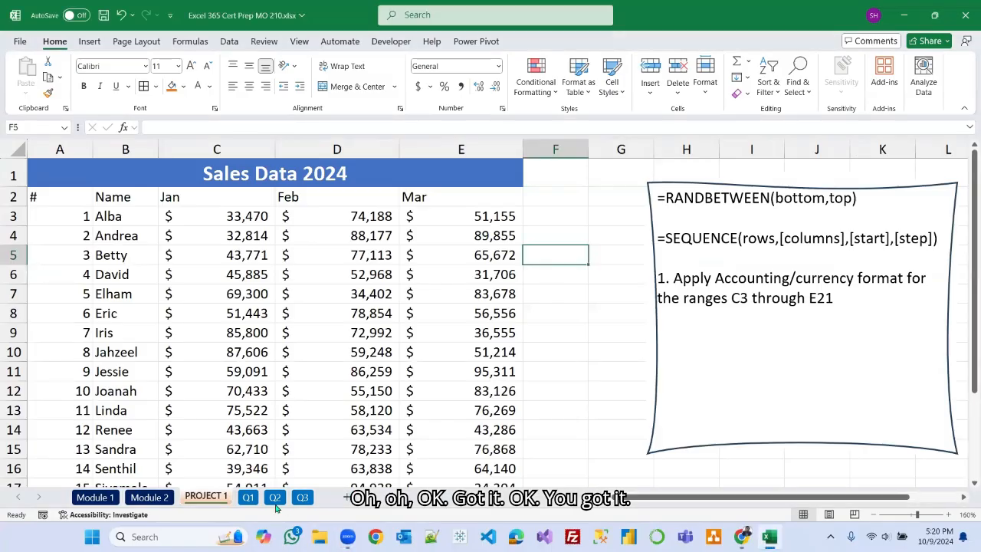
pyautogui.click(248, 498)
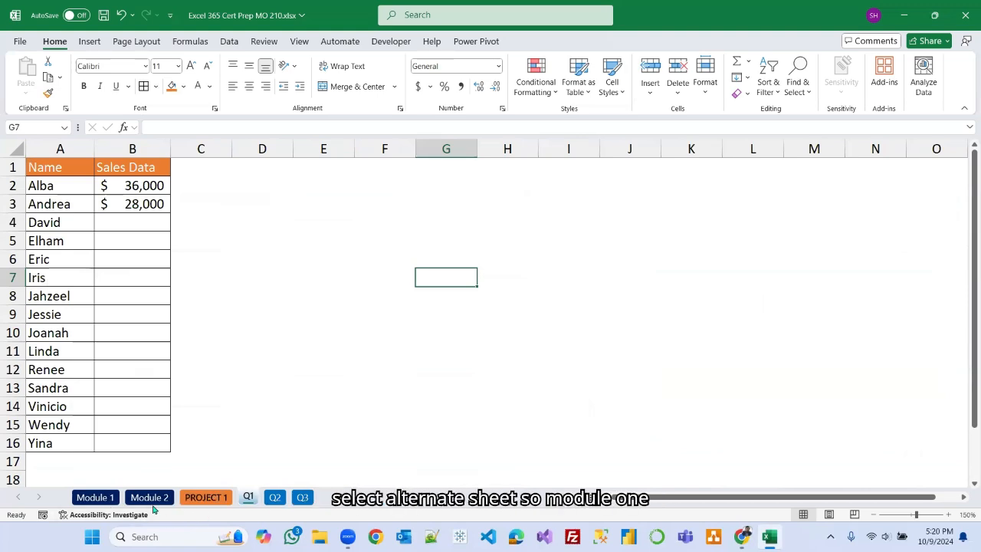
pyautogui.click(109, 498)
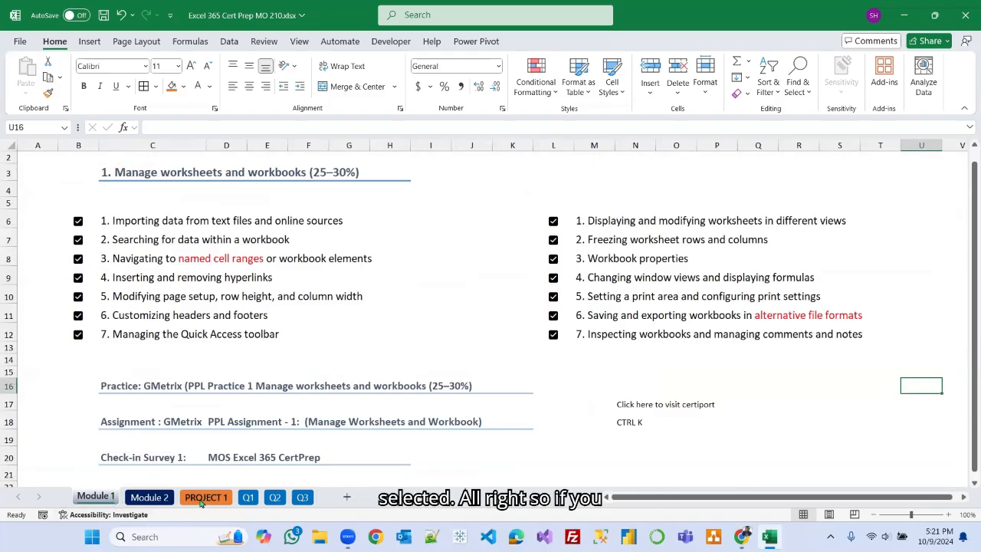
# Open the On-Screen Keyboard app and move its window over the worksheet.
pyautogui.click(145, 537)
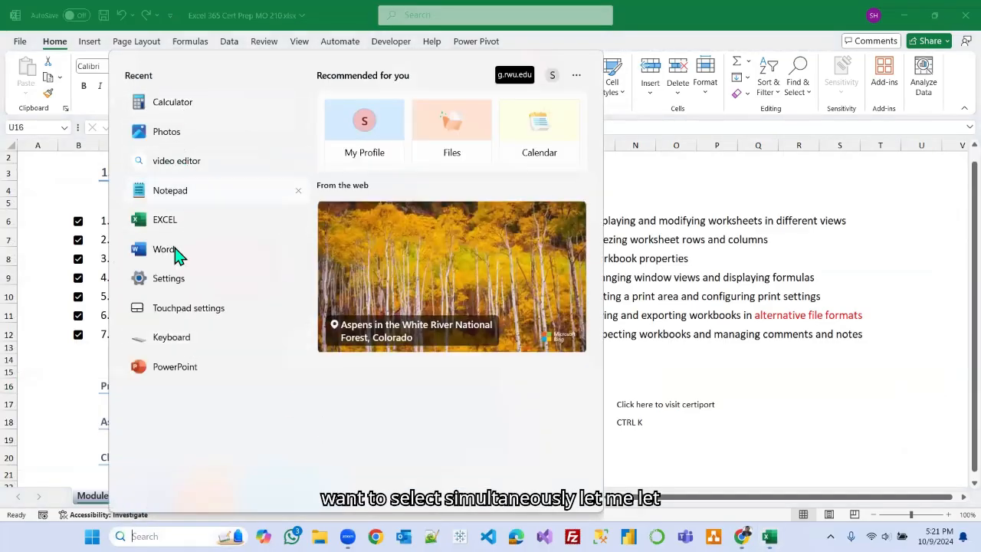
pyautogui.click(174, 339)
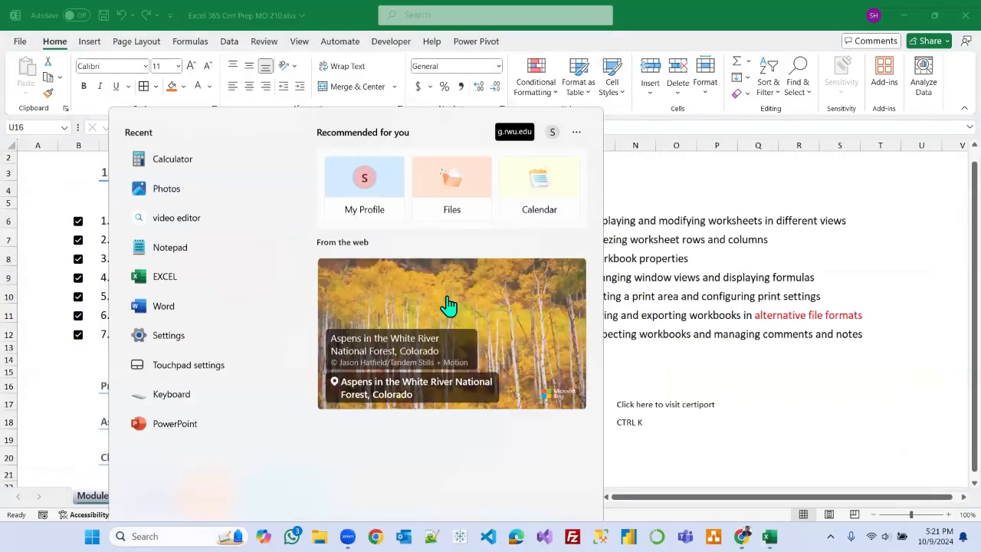
pyautogui.click(276, 23)
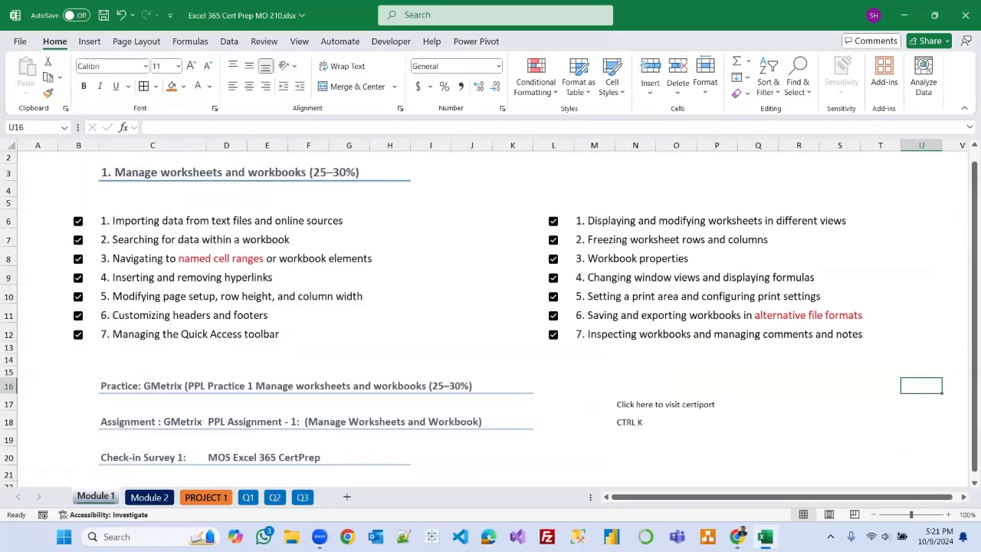
pyautogui.click(169, 537)
pyautogui.write('onsc')
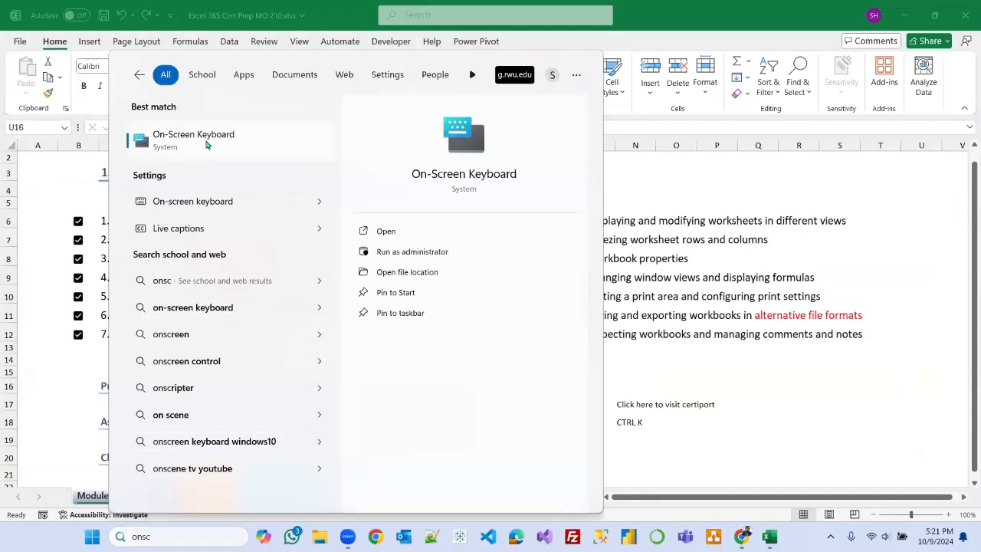
pyautogui.click(208, 144)
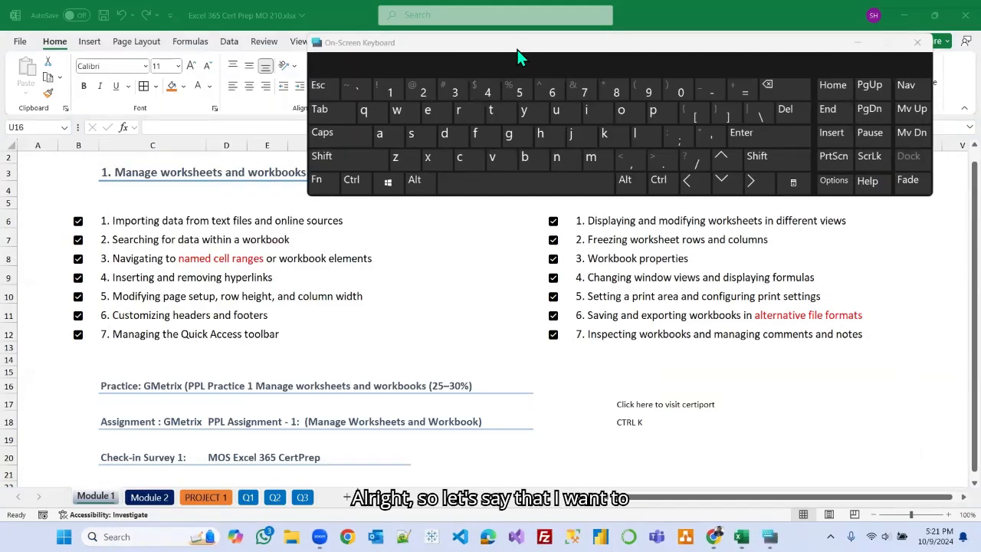
pyautogui.moveTo(518, 50); pyautogui.dragTo(280, 162)
# Group the non-adjacent Module 1 and PROJECT 1 sheets, then ungroup them.
pyautogui.click(98, 506)
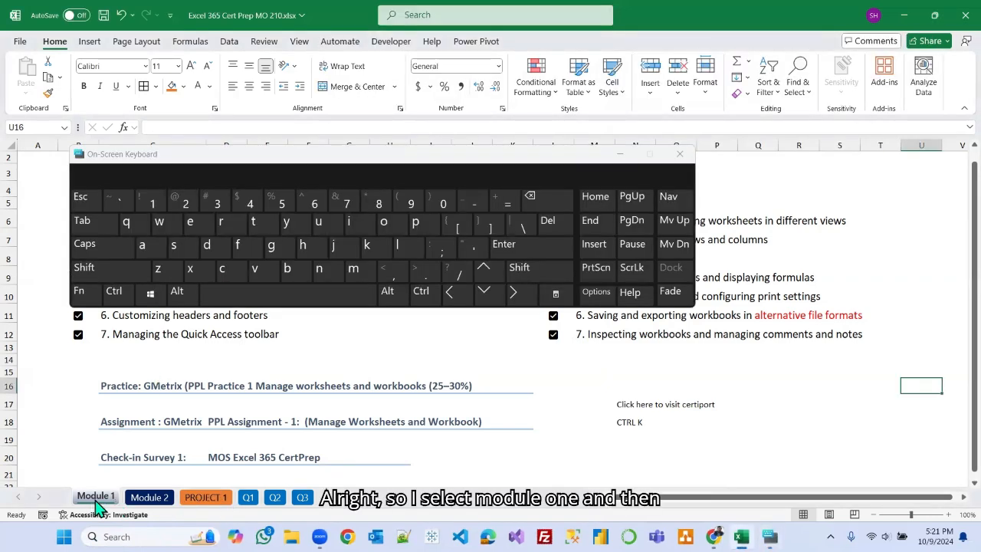
pyautogui.click(117, 297)
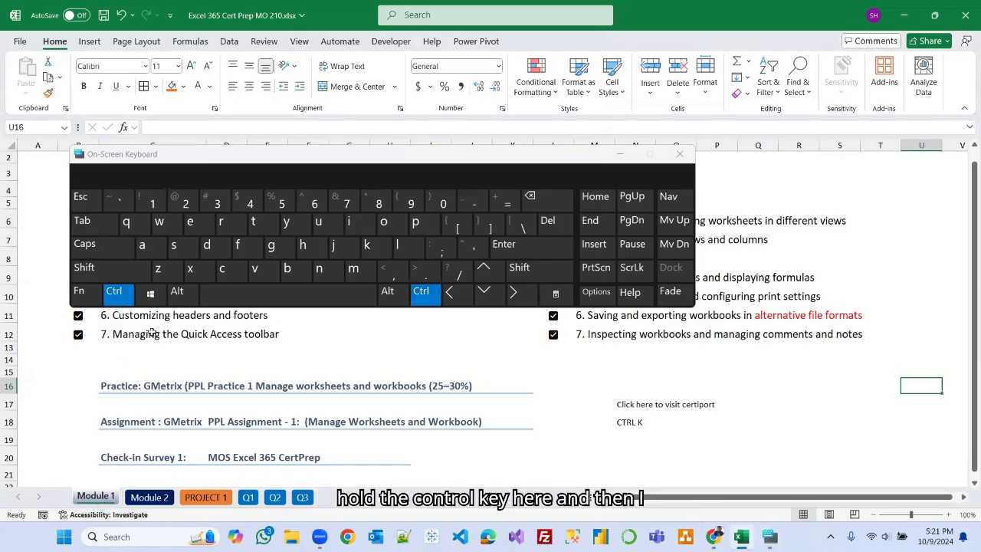
pyautogui.click(202, 498)
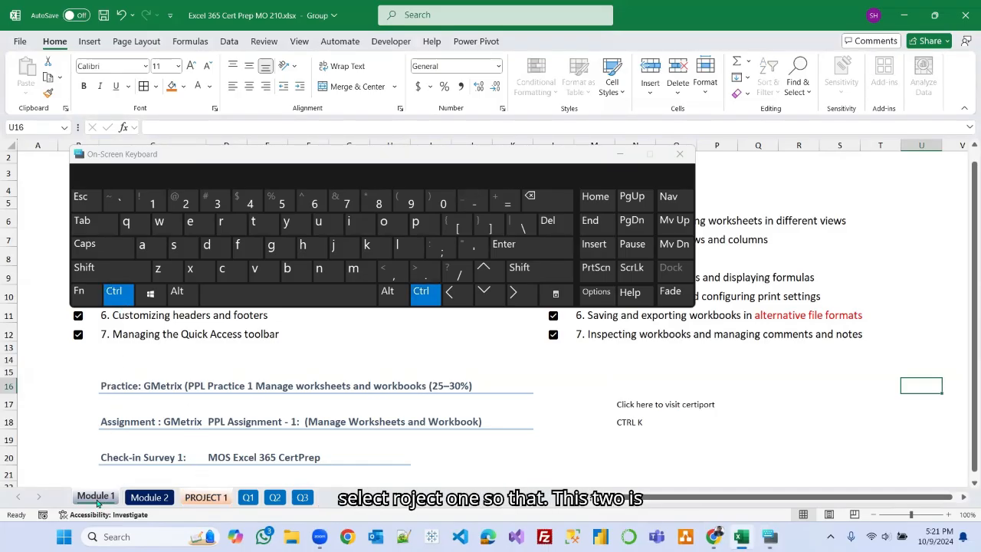
pyautogui.rightClick(205, 500)
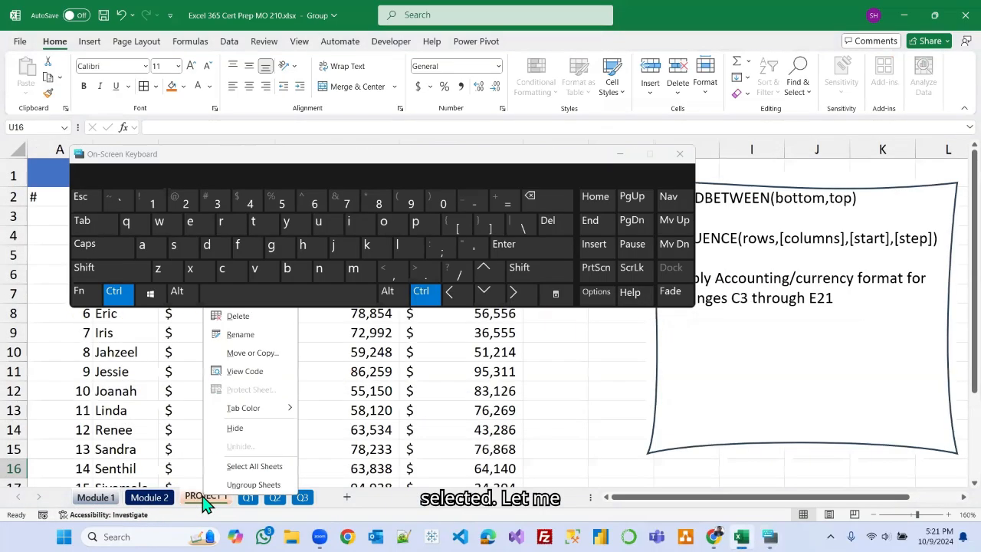
pyautogui.click(246, 485)
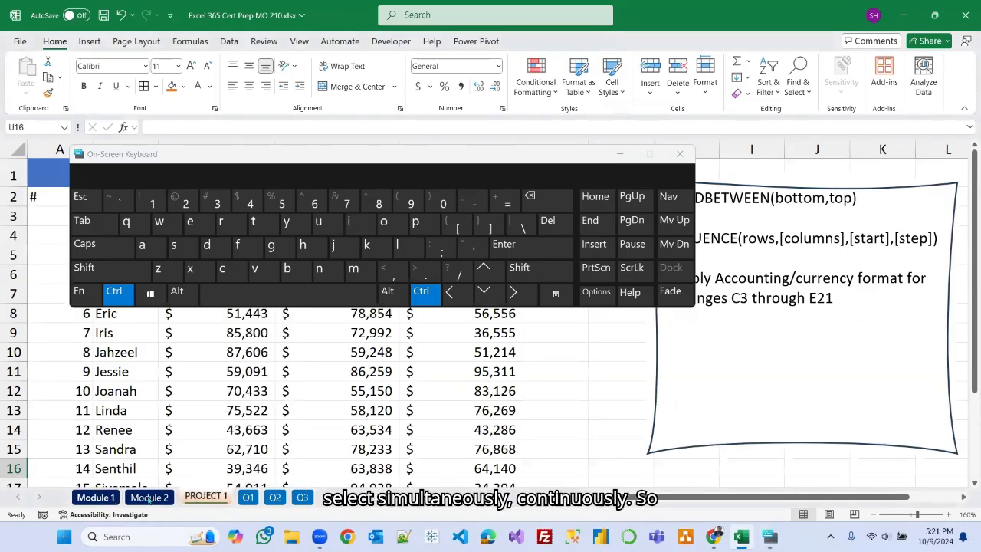
# Group the adjacent sheets Module 1 through PROJECT 1 using the on-screen Shift key, then ungroup them.
pyautogui.keyDown('ctrl'); pyautogui.click(88, 499); pyautogui.keyUp('ctrl')
pyautogui.keyDown('ctrl'); pyautogui.click(151, 498); pyautogui.keyUp('ctrl')
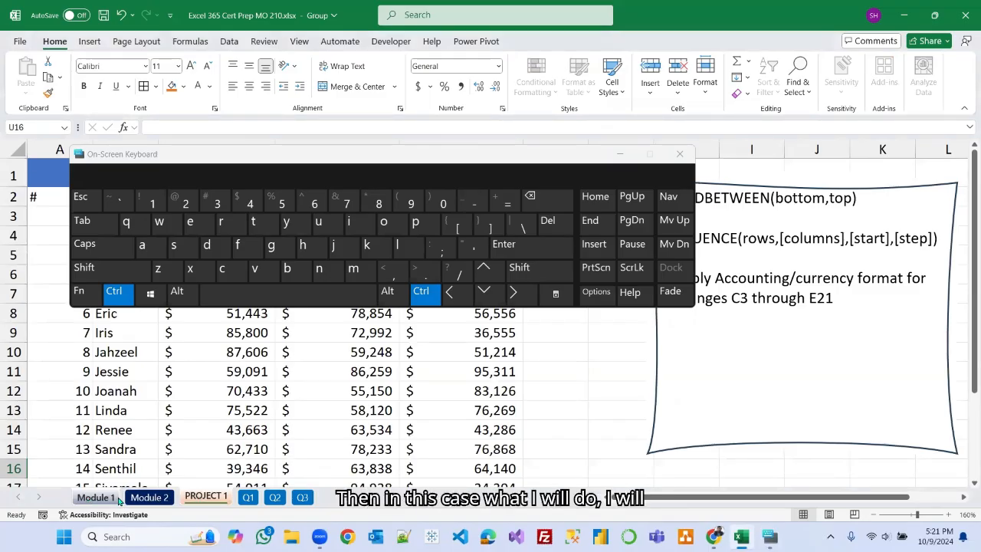
pyautogui.click(113, 296)
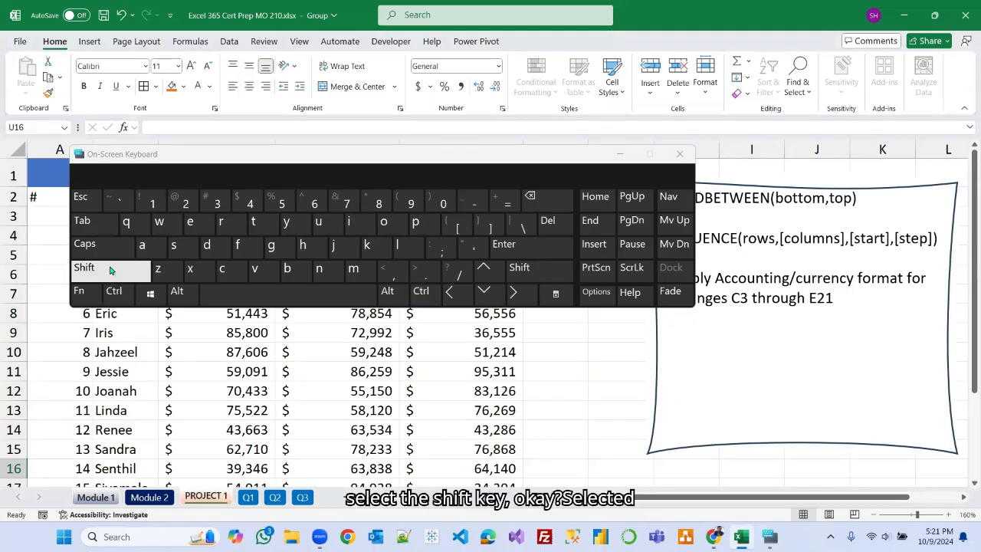
pyautogui.click(110, 269)
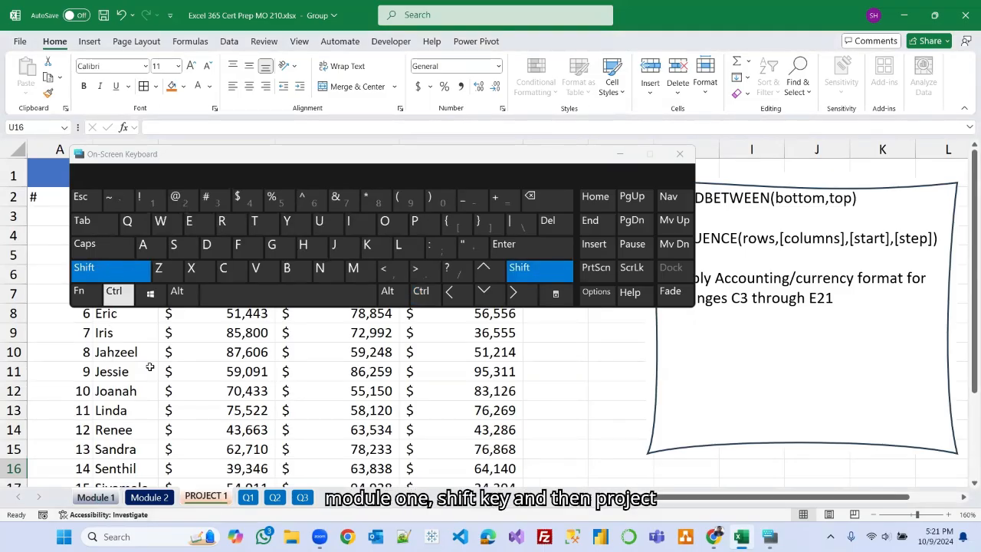
pyautogui.click(208, 498)
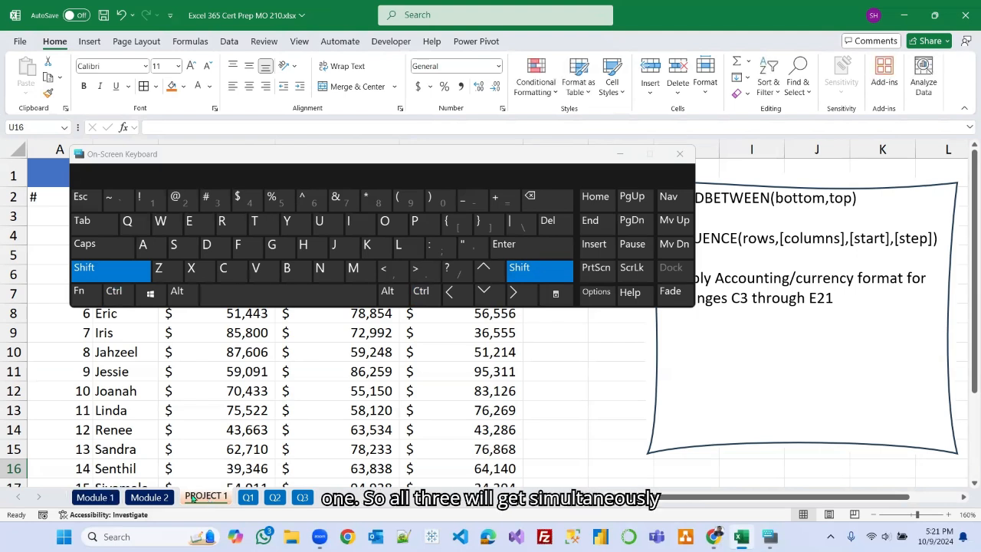
pyautogui.keyDown('shift'); pyautogui.click(105, 498); pyautogui.keyUp('shift')
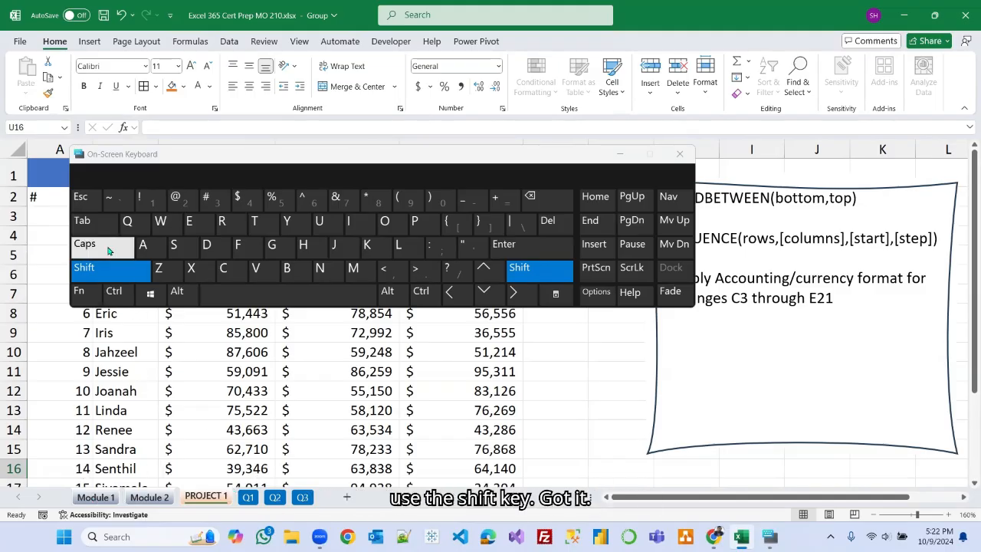
# Close the On-Screen Keyboard and return to the PROJECT 1 worksheet.
pyautogui.click(680, 156)
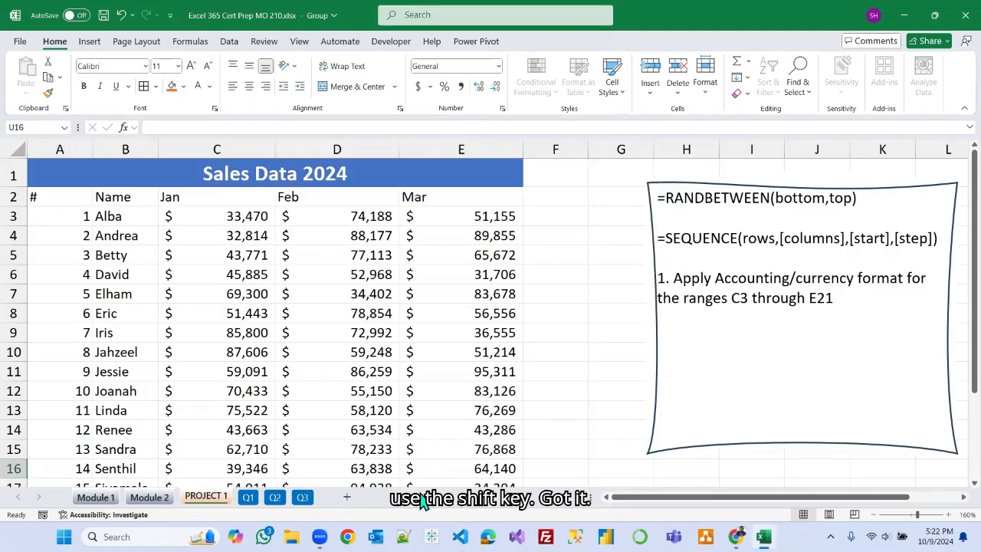
pyautogui.click(628, 392)
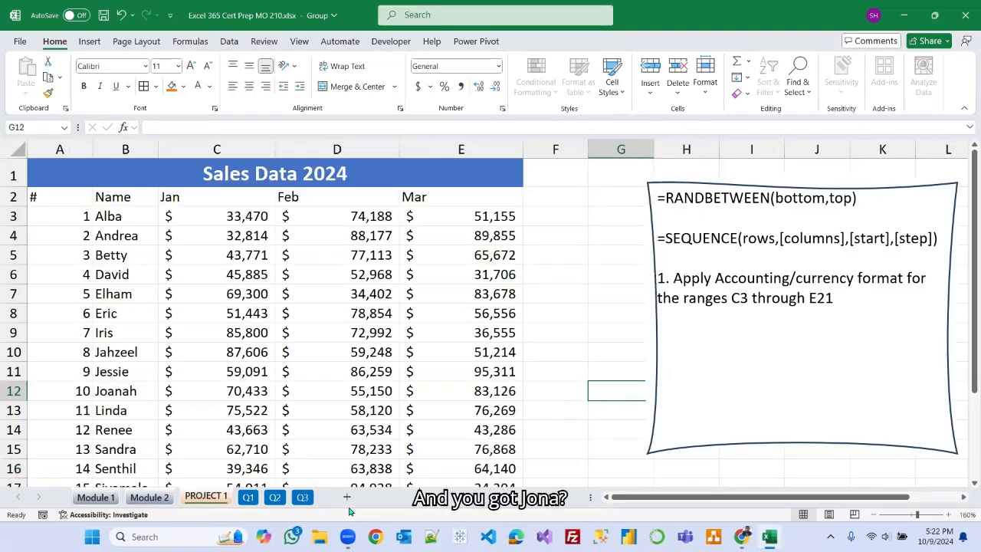
# Group the Q1 through Q3 sheets, then ungroup them from the sheet tab menu.
pyautogui.click(249, 498)
pyautogui.keyDown('shift'); pyautogui.click(303, 498); pyautogui.keyUp('shift')
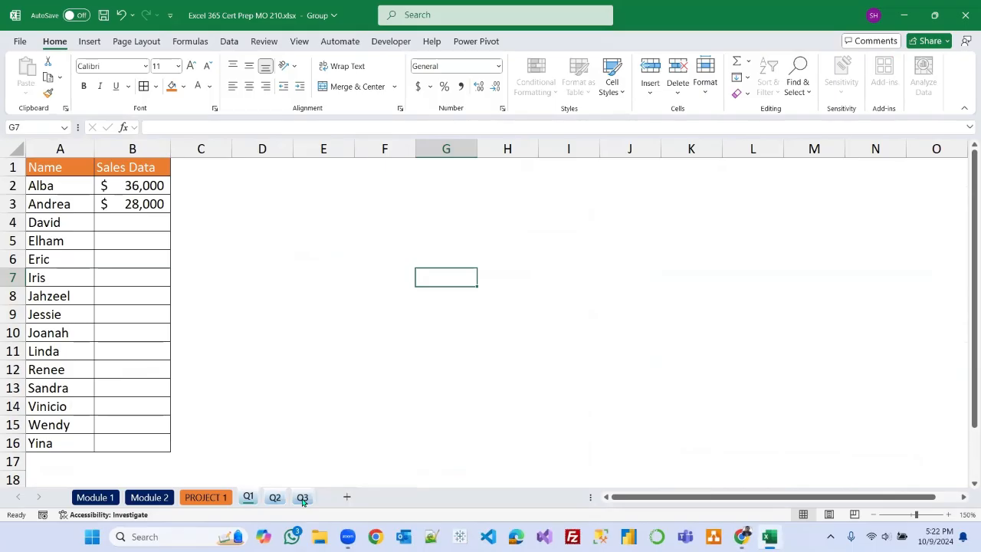
pyautogui.click(322, 401)
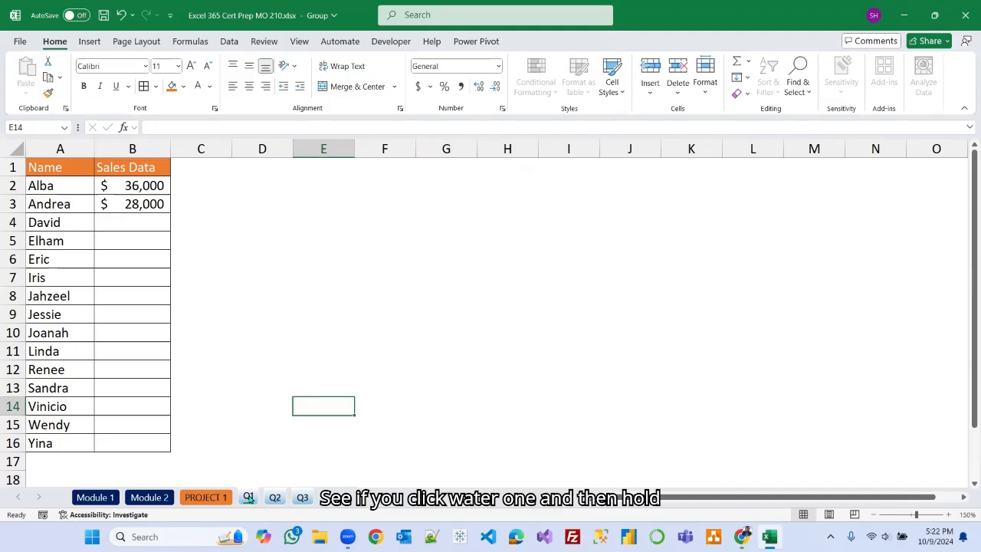
pyautogui.keyDown('shift'); pyautogui.click(302, 497); pyautogui.keyUp('shift')
pyautogui.click(319, 463)
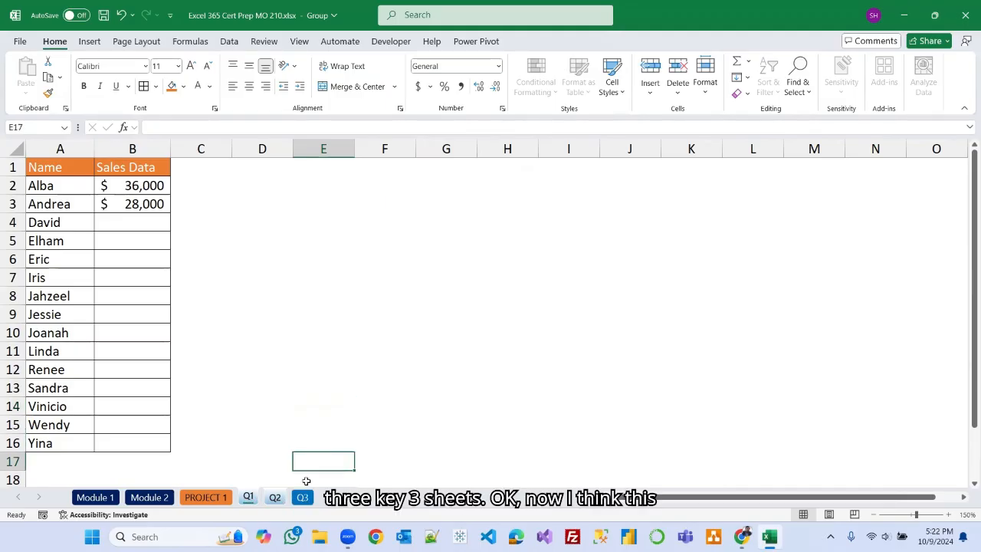
pyautogui.rightClick(273, 498)
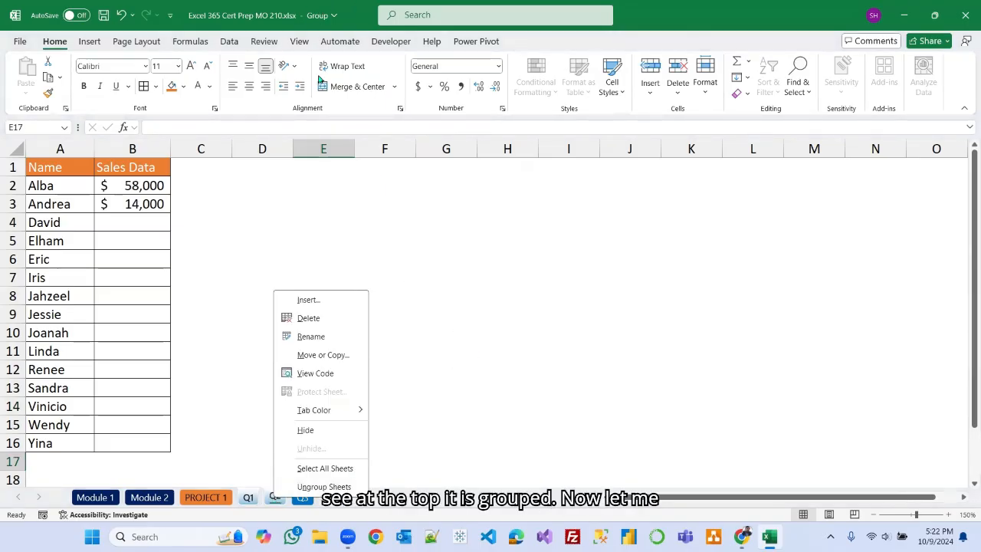
pyautogui.click(323, 486)
pyautogui.click(406, 446)
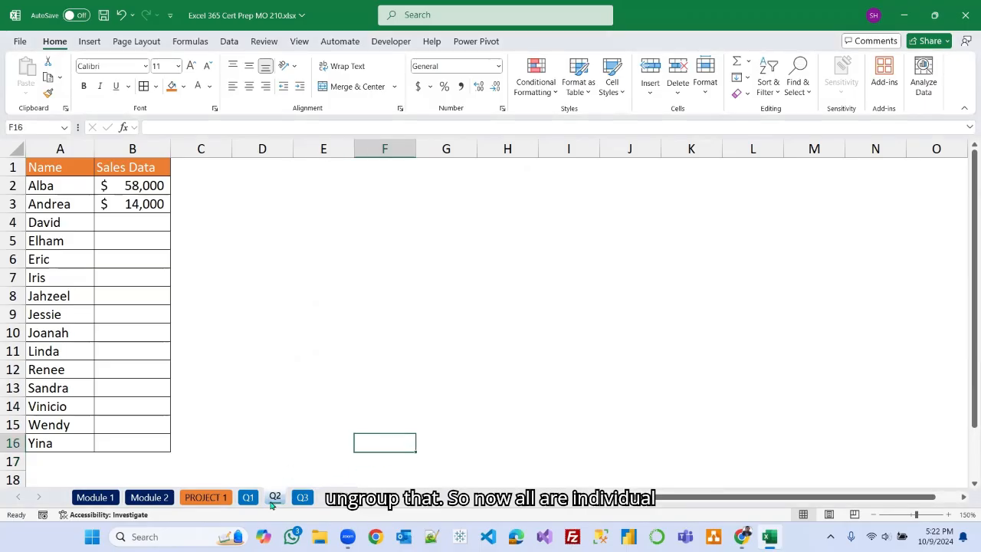
# Group the Q1, Q2 and Q3 sheets together as one contiguous selection.
pyautogui.click(205, 498)
pyautogui.click(247, 498)
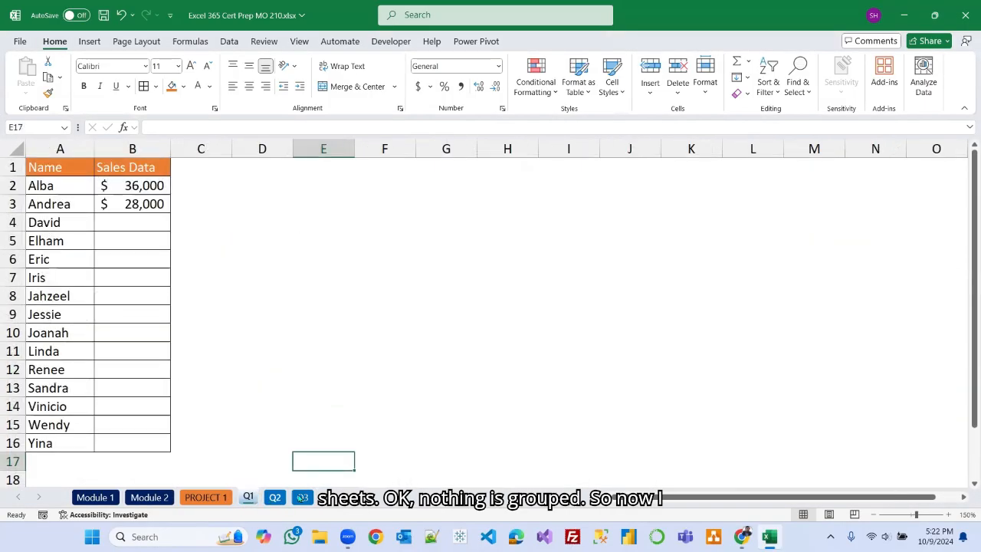
pyautogui.click(282, 498)
pyautogui.click(249, 499)
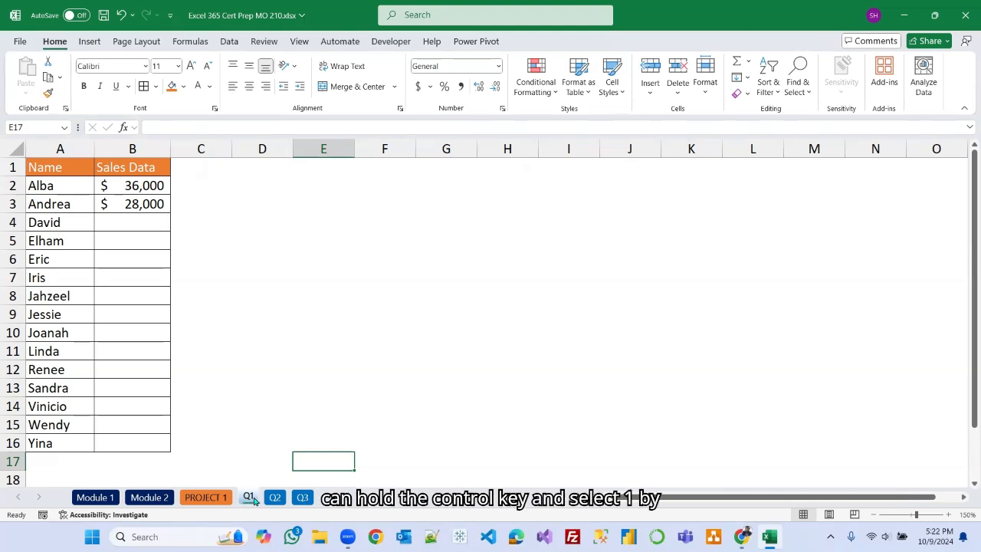
pyautogui.keyDown('shift'); pyautogui.click(303, 497); pyautogui.keyUp('shift')
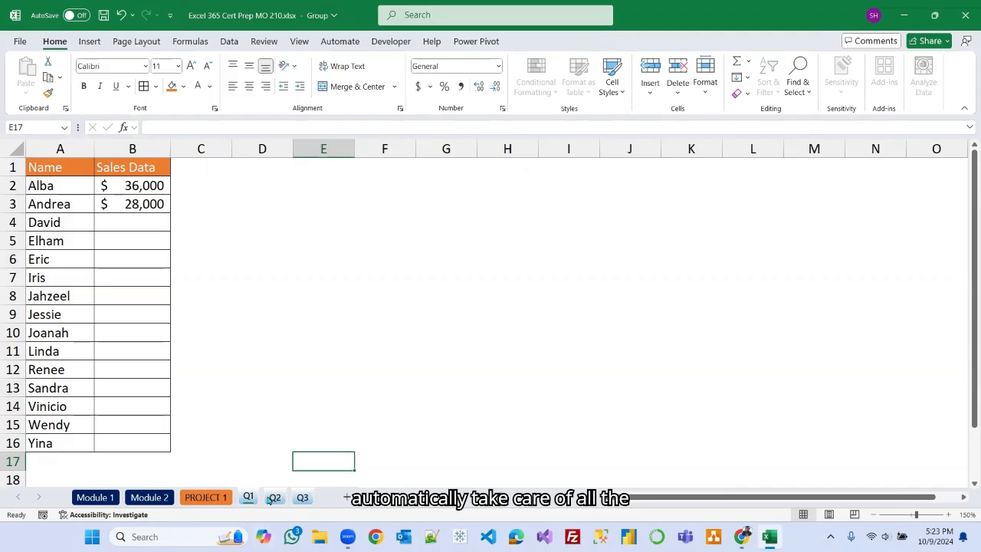
# Apply the Accent5 cell style to the header cells A1:B1 across the grouped quarter sheets.
pyautogui.moveTo(54, 168); pyautogui.dragTo(136, 168)
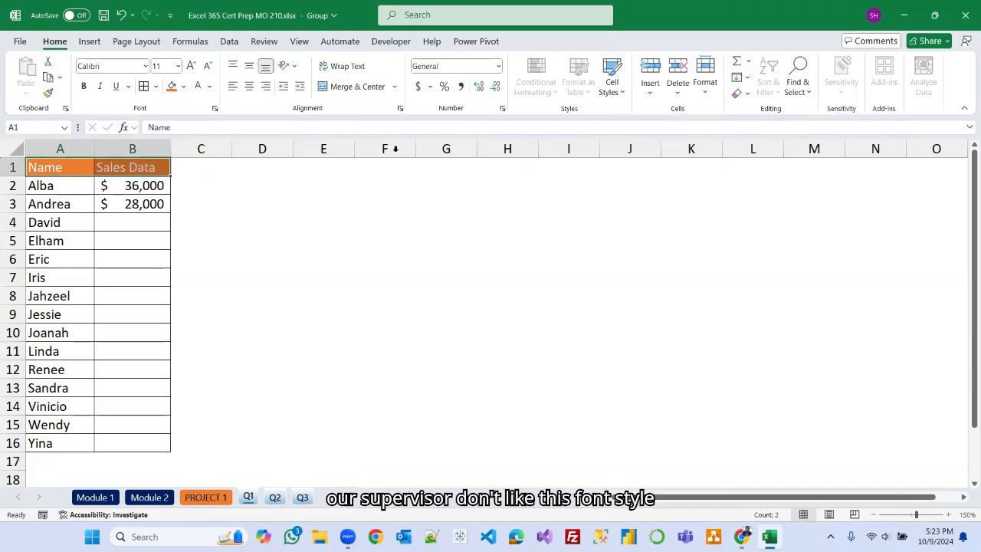
pyautogui.click(622, 93)
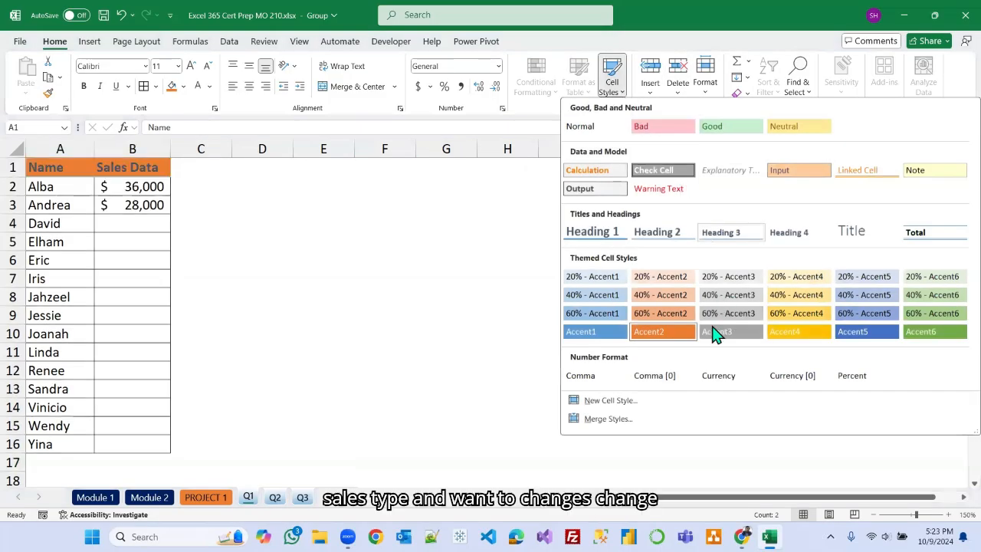
pyautogui.click(864, 337)
pyautogui.click(389, 293)
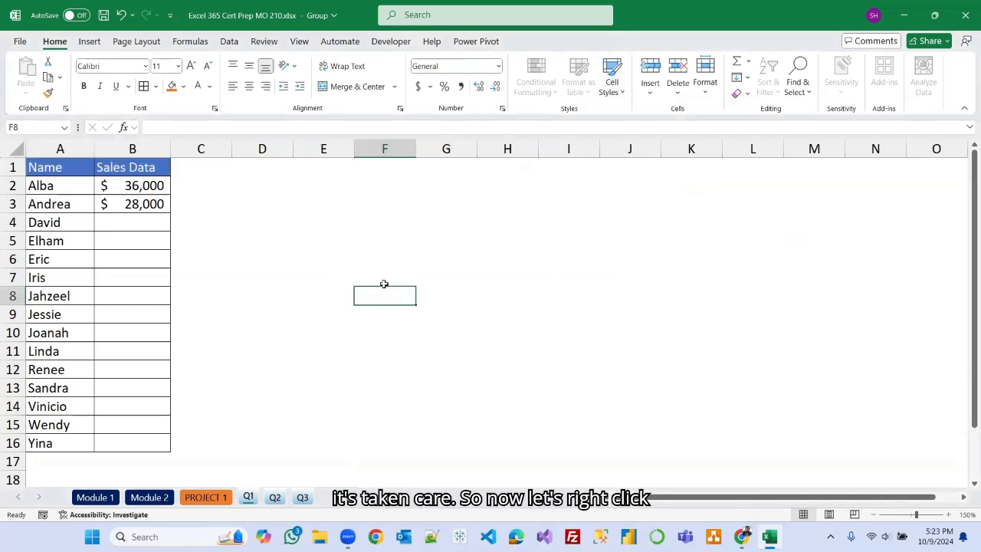
# Ungroup the quarter sheets and check the new header style on Q1, Q2 and Q3.
pyautogui.rightClick(302, 497)
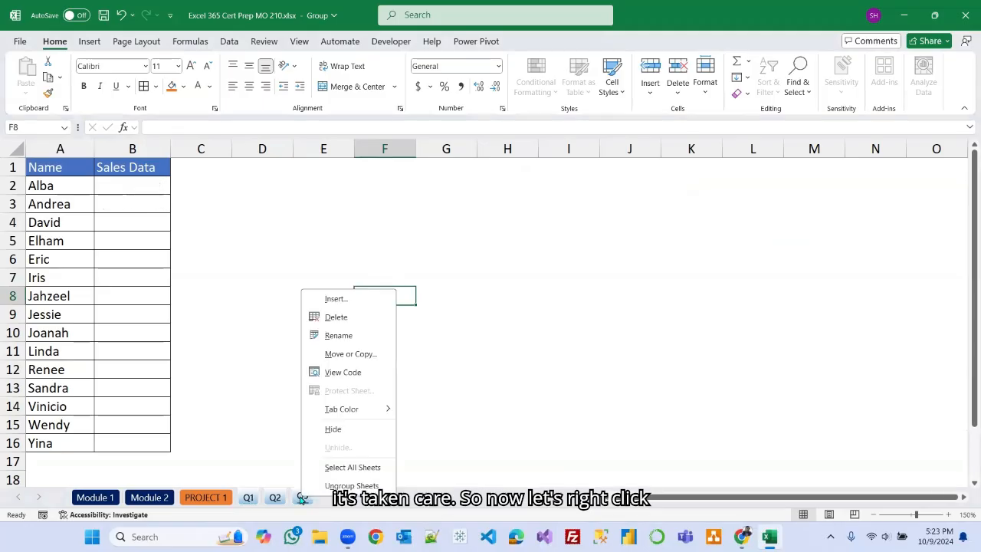
pyautogui.click(352, 485)
pyautogui.click(249, 498)
pyautogui.click(275, 498)
pyautogui.click(302, 497)
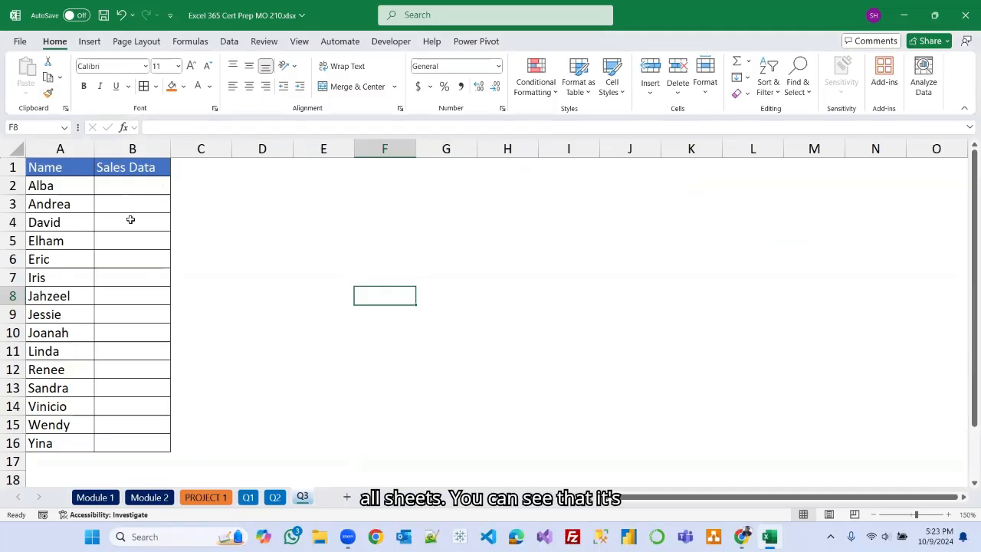
pyautogui.click(426, 357)
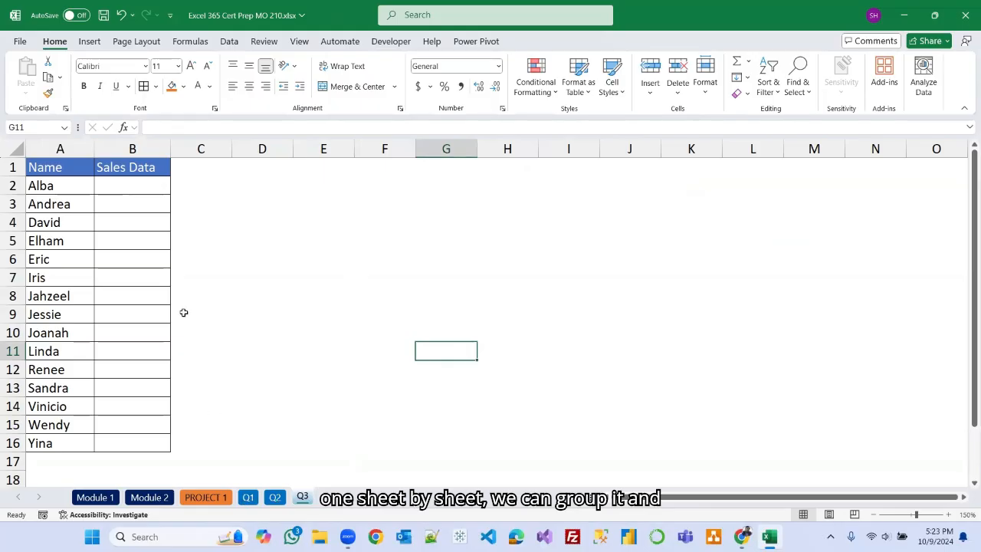
pyautogui.click(403, 237)
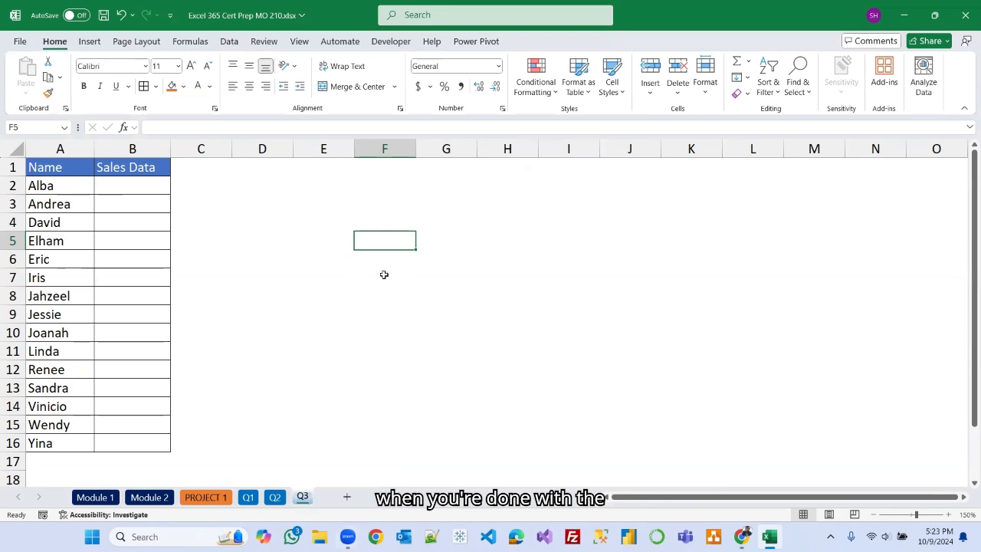
# Group the Q1 through Q3 sheets again, then ungroup them from the sheet tab menu.
pyautogui.click(247, 496)
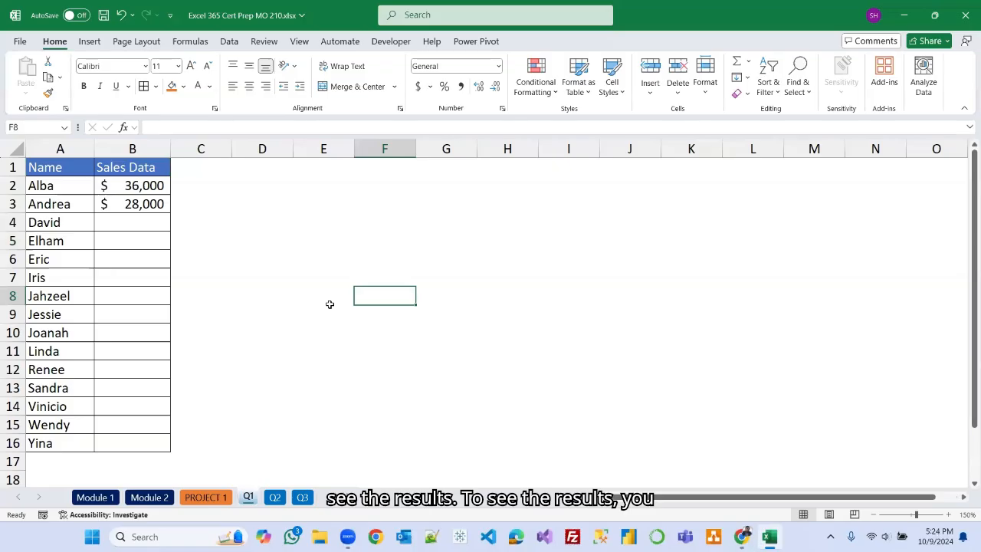
pyautogui.keyDown('shift'); pyautogui.click(302, 497); pyautogui.keyUp('shift')
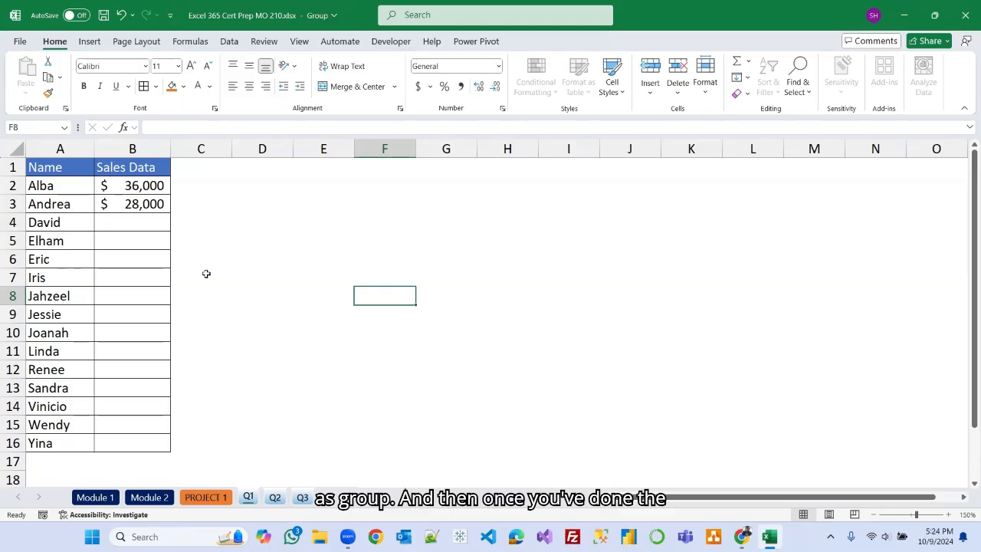
pyautogui.rightClick(303, 499)
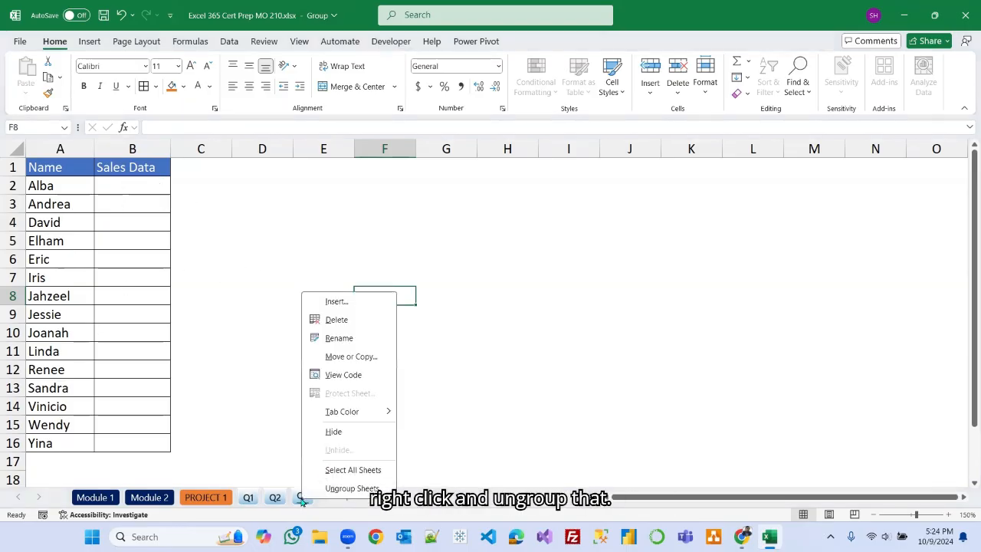
pyautogui.click(354, 486)
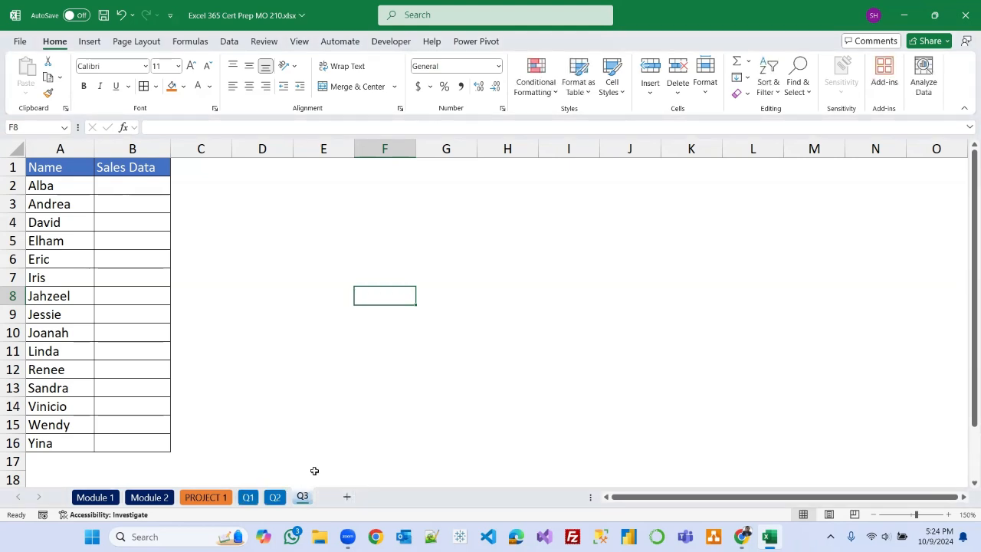
# Review the Q1, Q2, Q3 and PROJECT 1 sheets individually, including the Jan–Mar sales values.
pyautogui.click(249, 502)
pyautogui.click(275, 499)
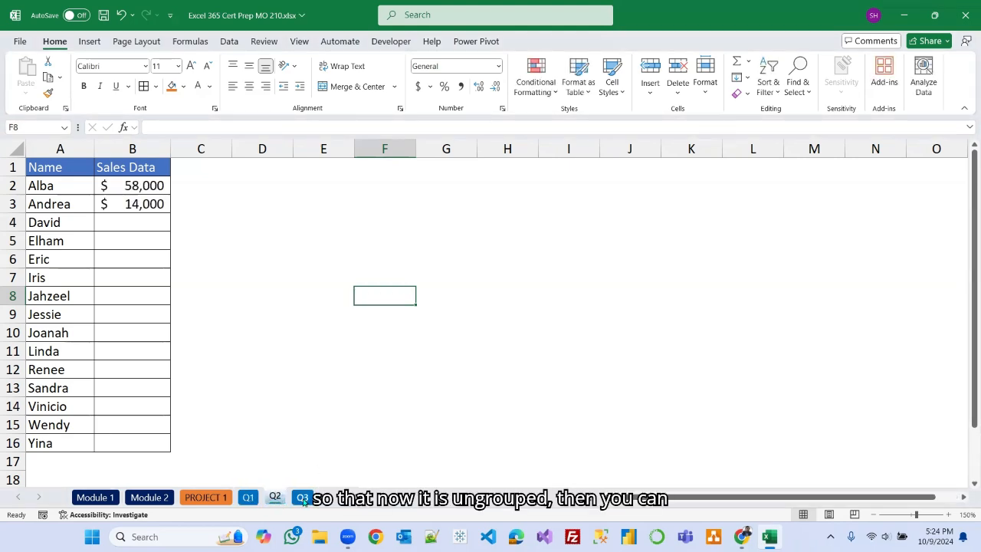
pyautogui.click(302, 499)
pyautogui.click(276, 499)
pyautogui.click(248, 498)
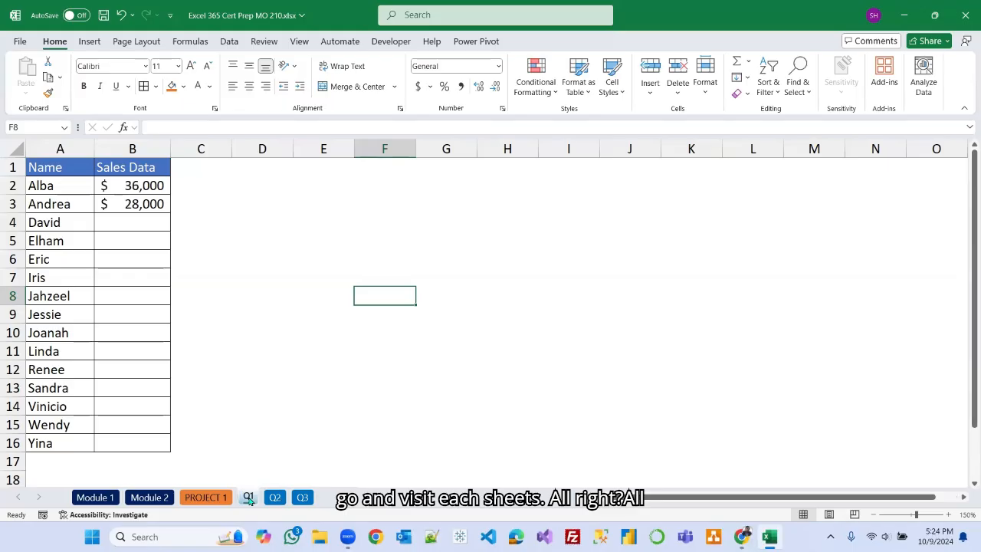
pyautogui.click(215, 498)
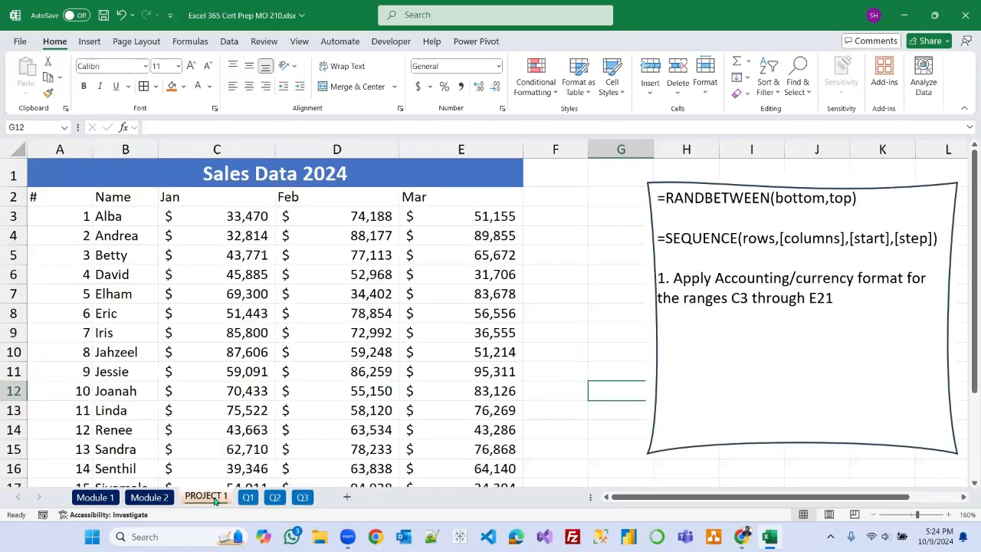
pyautogui.click(247, 499)
pyautogui.click(275, 499)
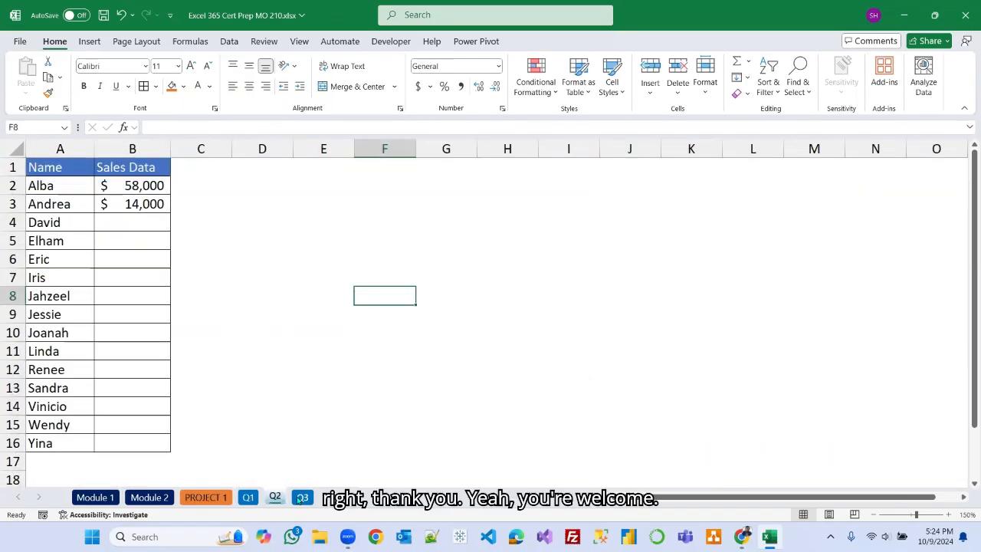
pyautogui.click(302, 499)
pyautogui.click(323, 341)
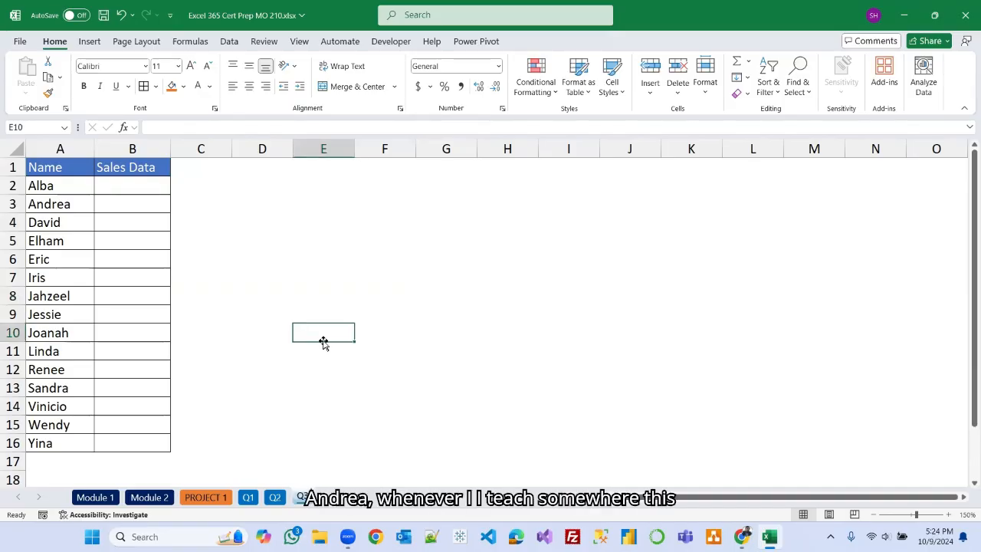
pyautogui.click(204, 498)
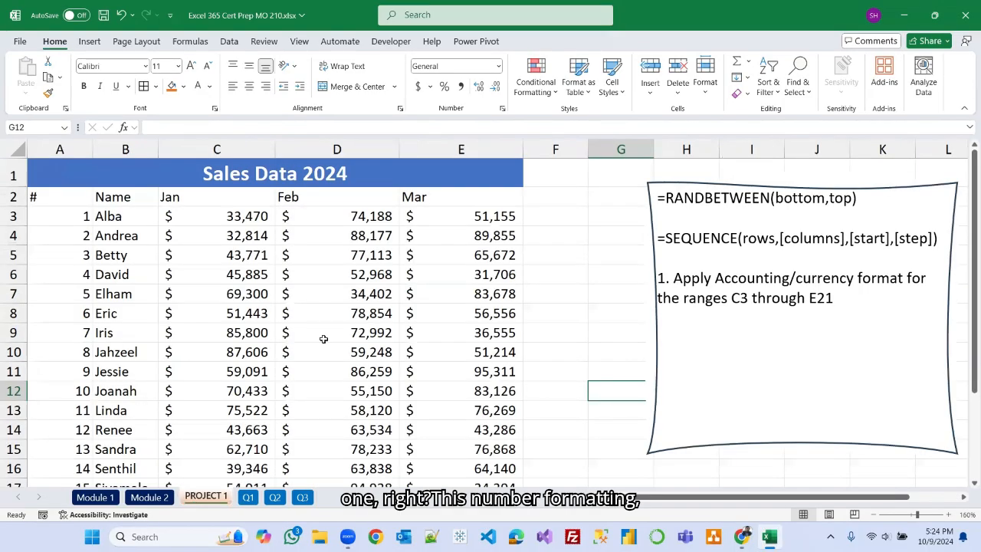
pyautogui.moveTo(197, 217); pyautogui.dragTo(463, 228)
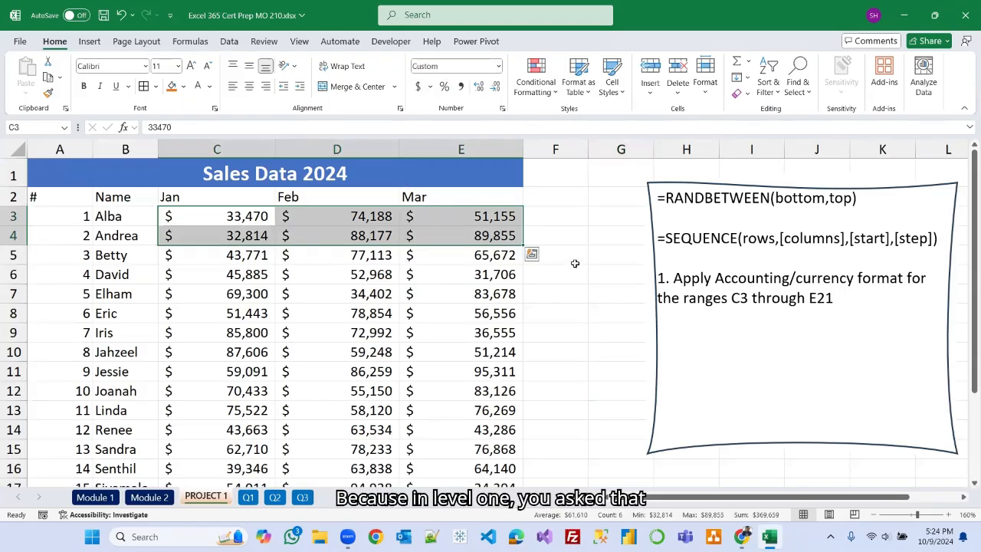
pyautogui.click(602, 240)
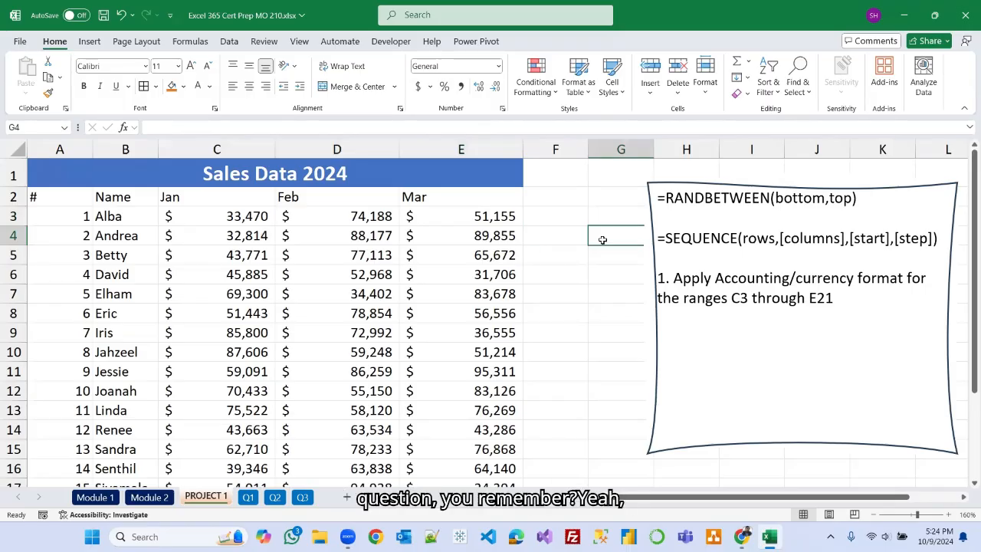
pyautogui.click(616, 293)
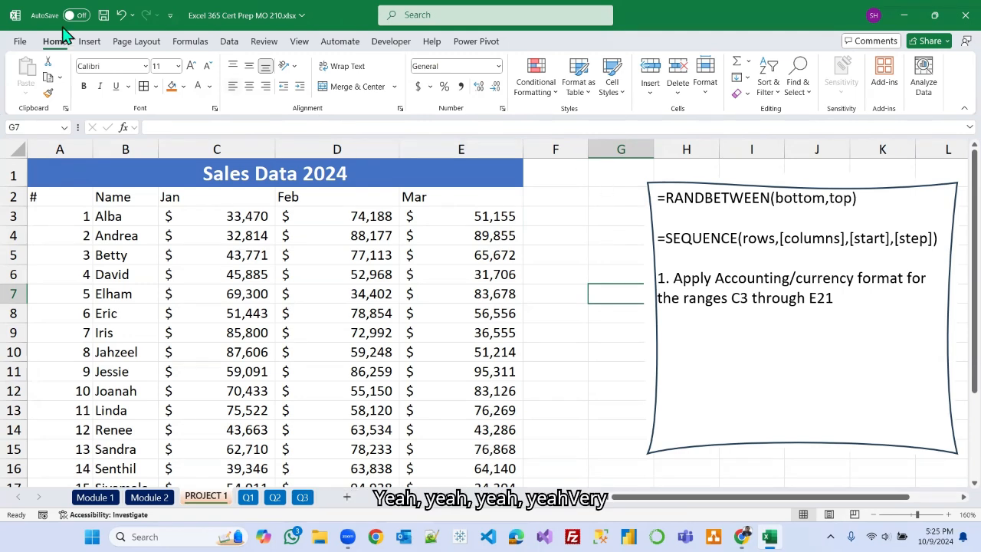
# Save the workbook and return to the Module 2 sheet.
pyautogui.click(103, 15)
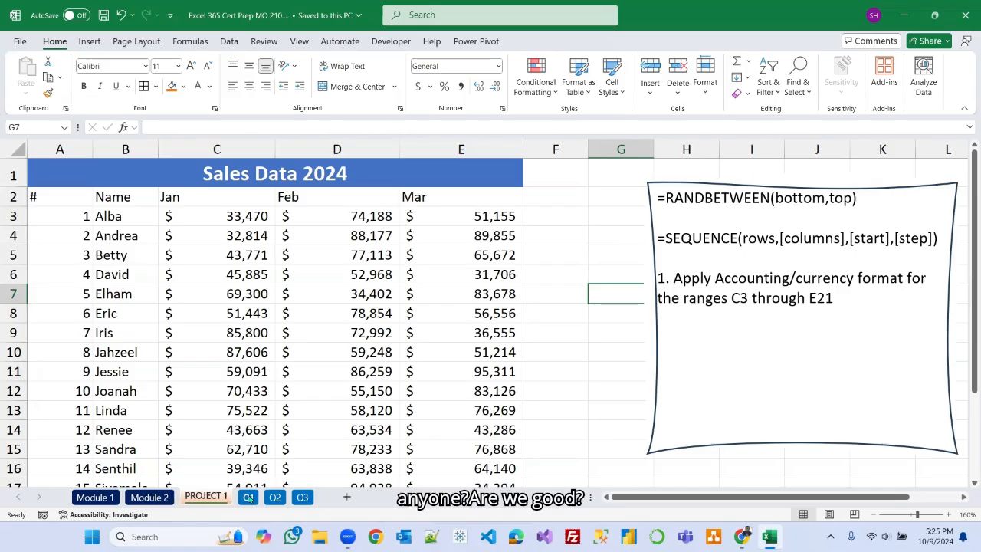
pyautogui.click(149, 497)
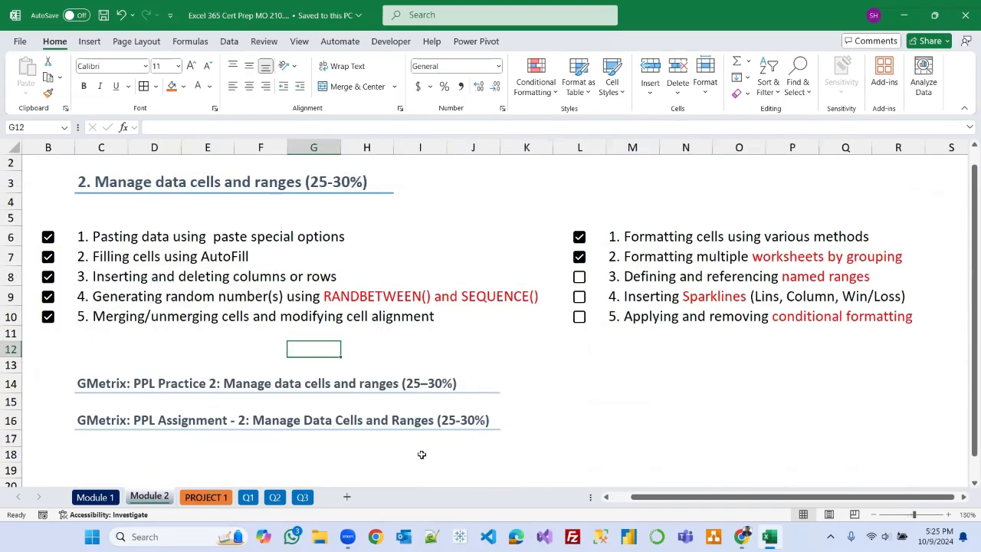
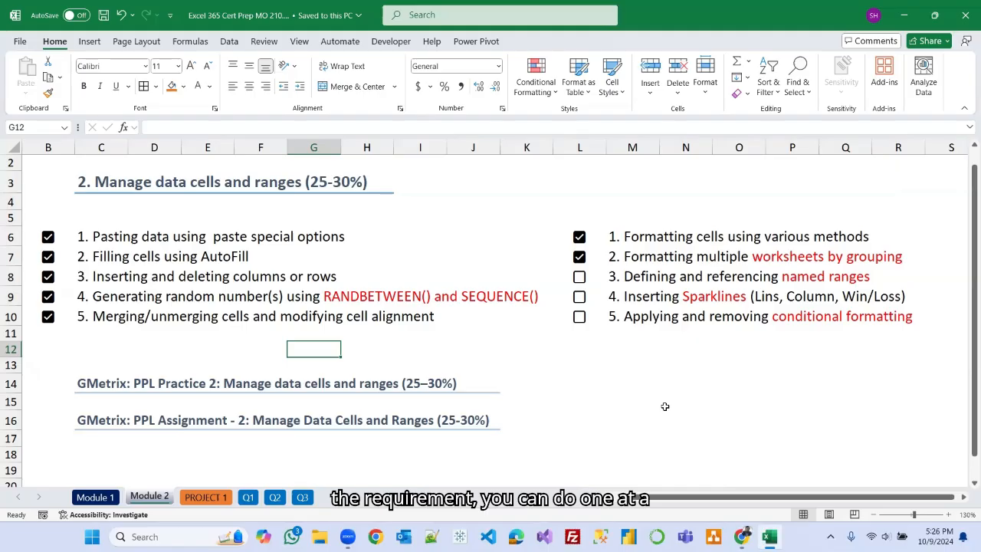
# Group the Q1 through Q3 worksheets together.
pyautogui.click(249, 498)
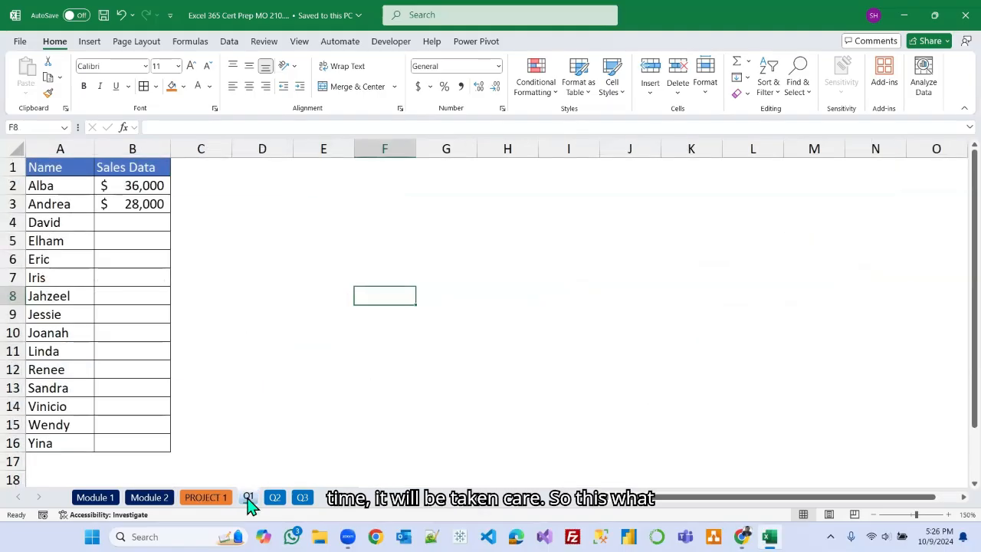
pyautogui.keyDown('shift'); pyautogui.click(302, 498); pyautogui.keyUp('shift')
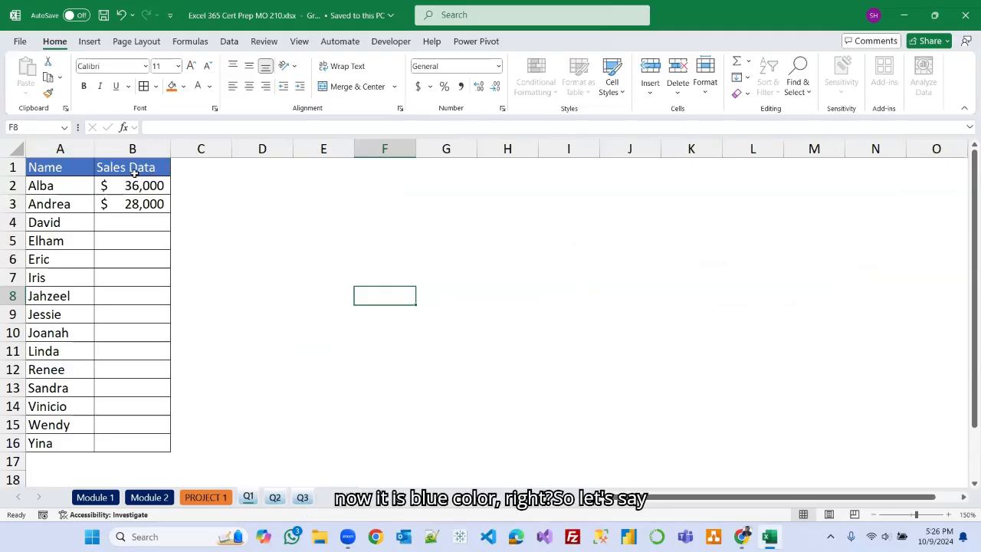
pyautogui.moveTo(61, 167); pyautogui.dragTo(131, 169)
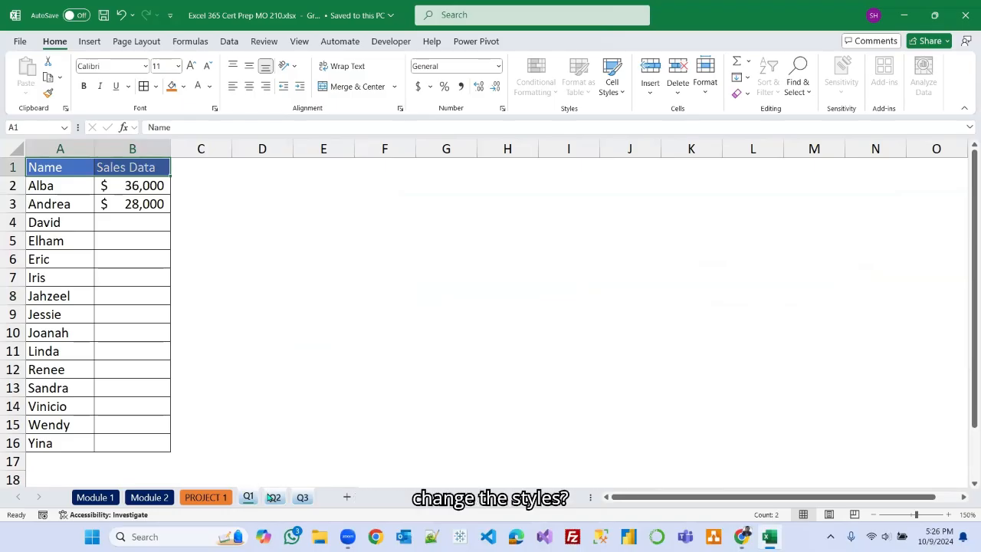
pyautogui.click(275, 403)
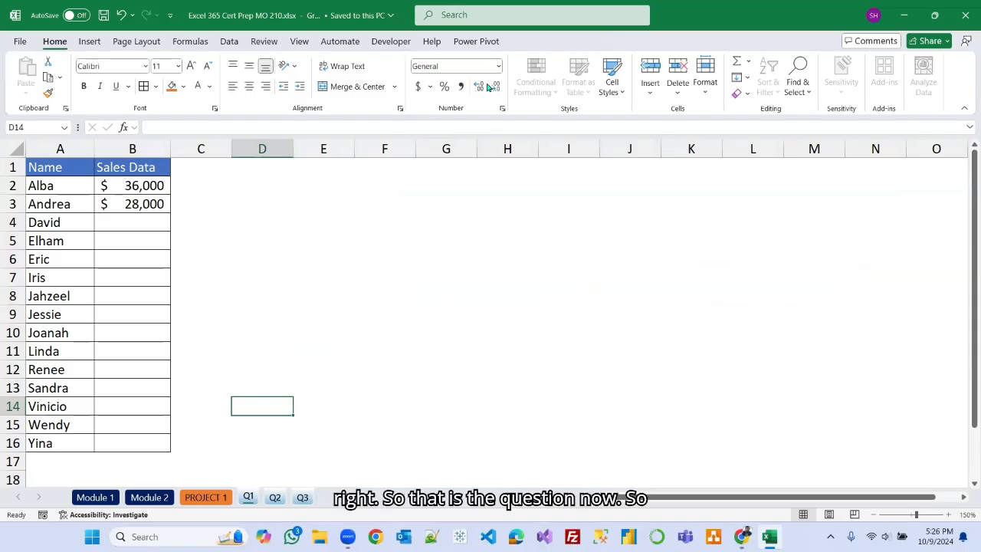
pyautogui.rightClick(303, 498)
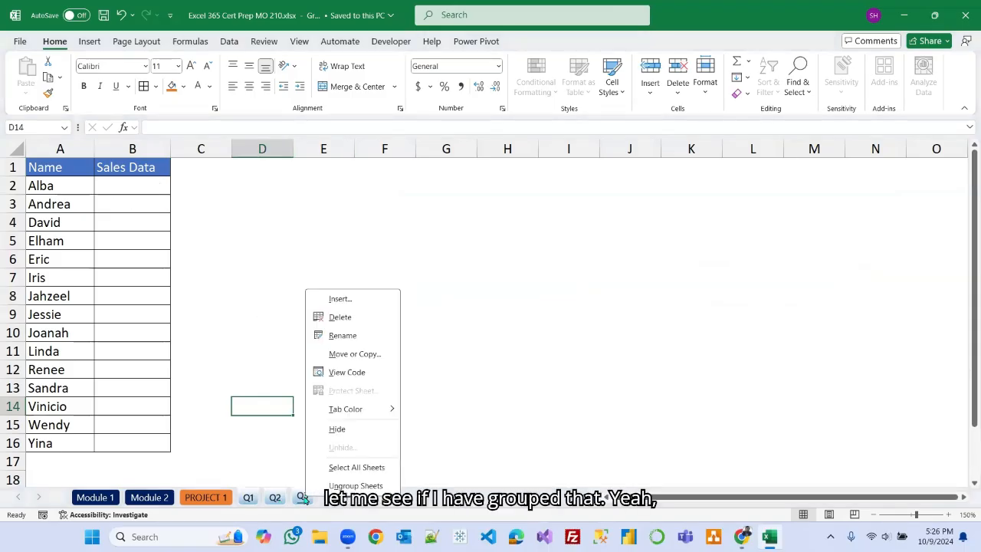
pyautogui.press('Escape')
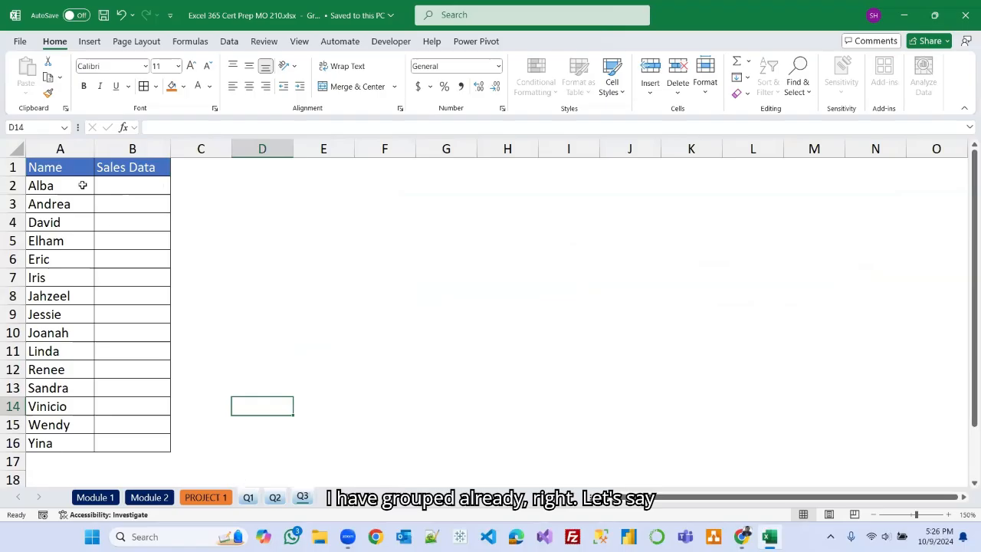
# Apply the Accent6 cell style to the header cells A1:B1 across the grouped sheets.
pyautogui.moveTo(73, 169); pyautogui.dragTo(152, 168)
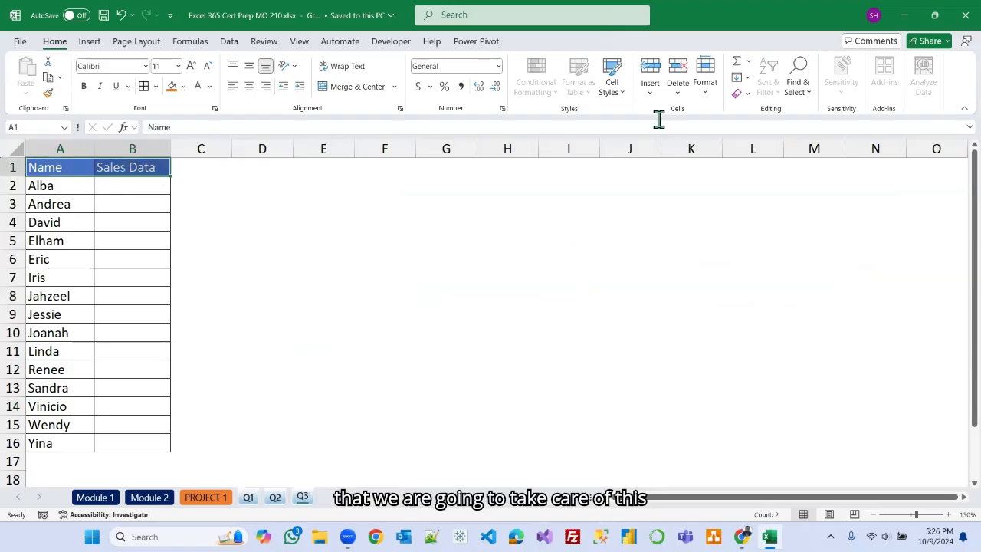
pyautogui.click(613, 81)
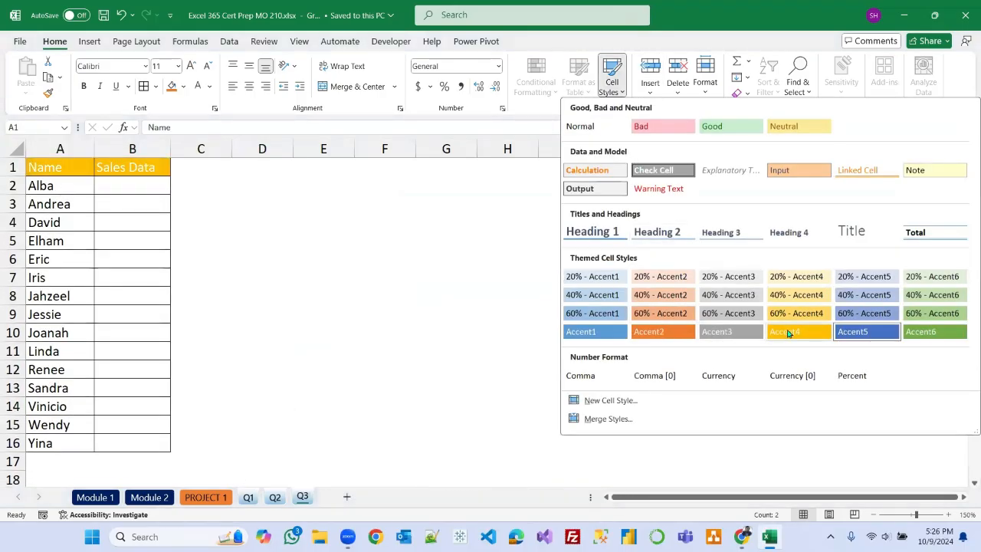
pyautogui.click(933, 331)
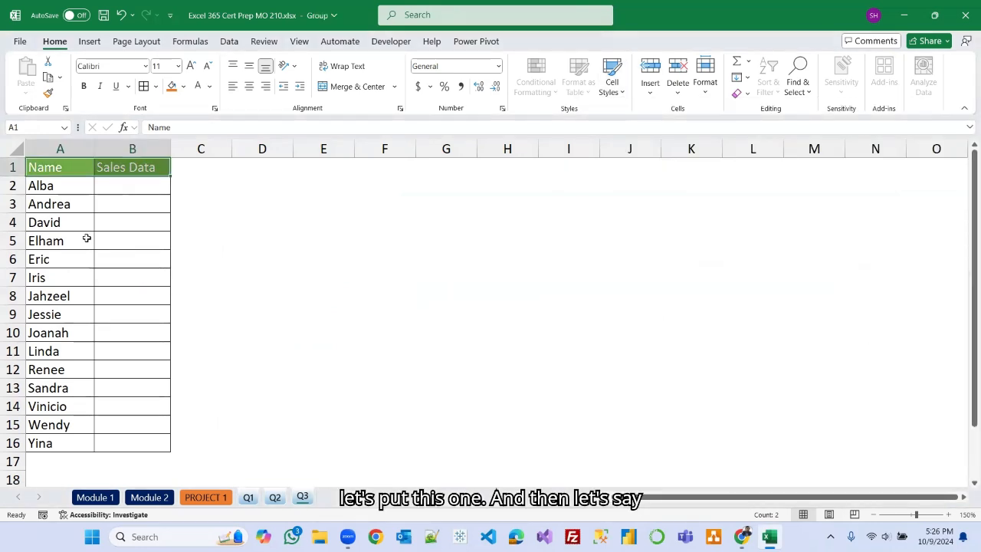
# Make the salesperson names in A2:A16 bold across the grouped sheets.
pyautogui.moveTo(49, 185); pyautogui.dragTo(38, 443)
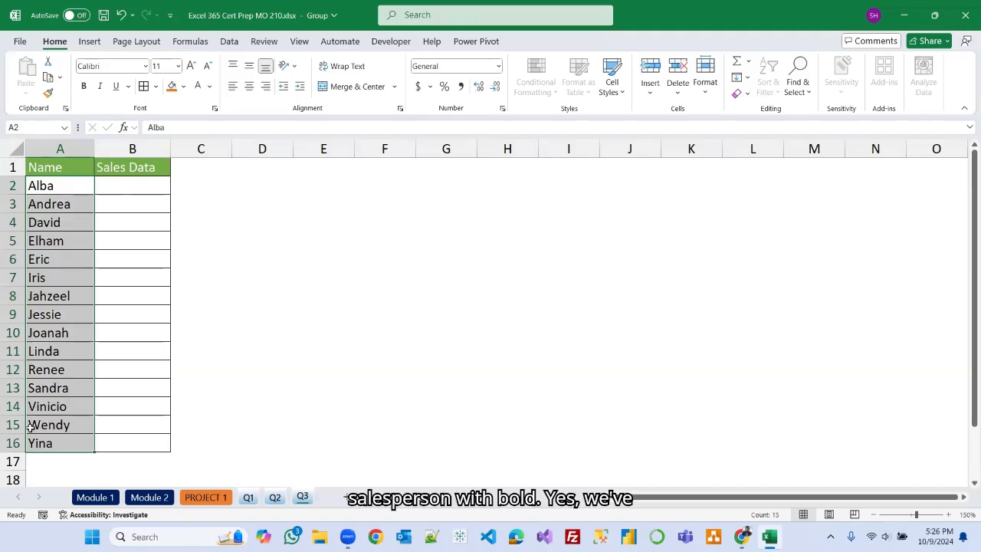
pyautogui.click(84, 86)
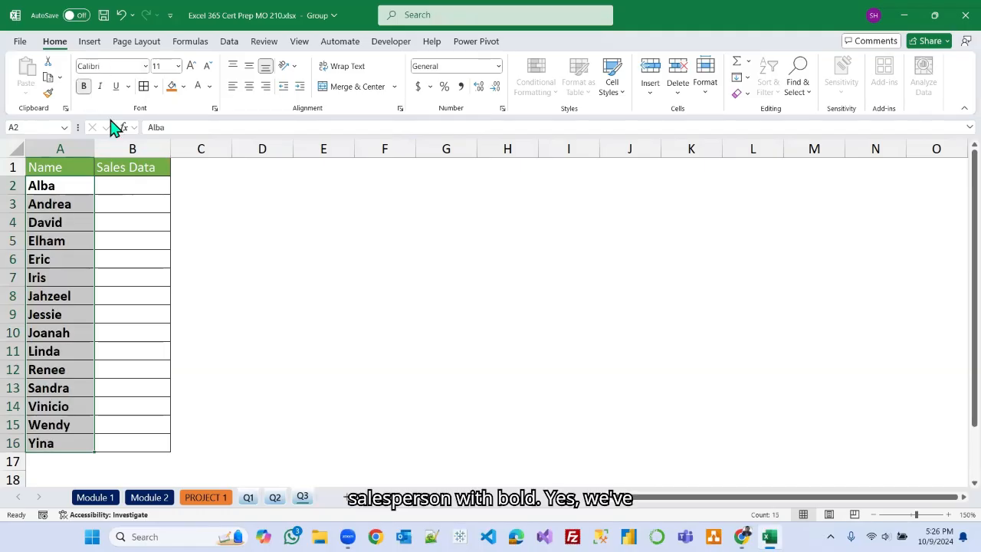
pyautogui.click(281, 256)
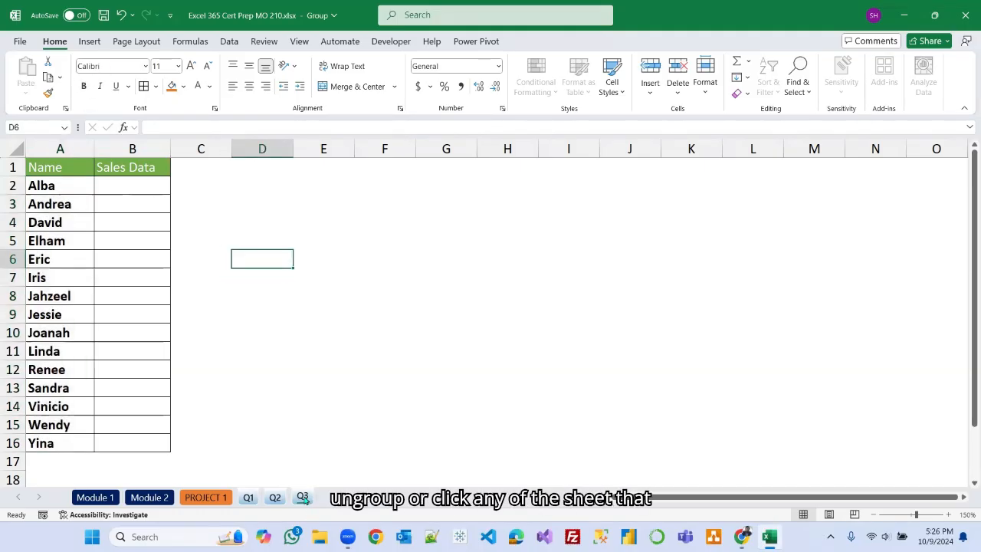
# Ungroup the sheets and check the new header style and bold names on Q1, Q2 and Q3.
pyautogui.click(207, 498)
pyautogui.click(249, 497)
pyautogui.click(274, 497)
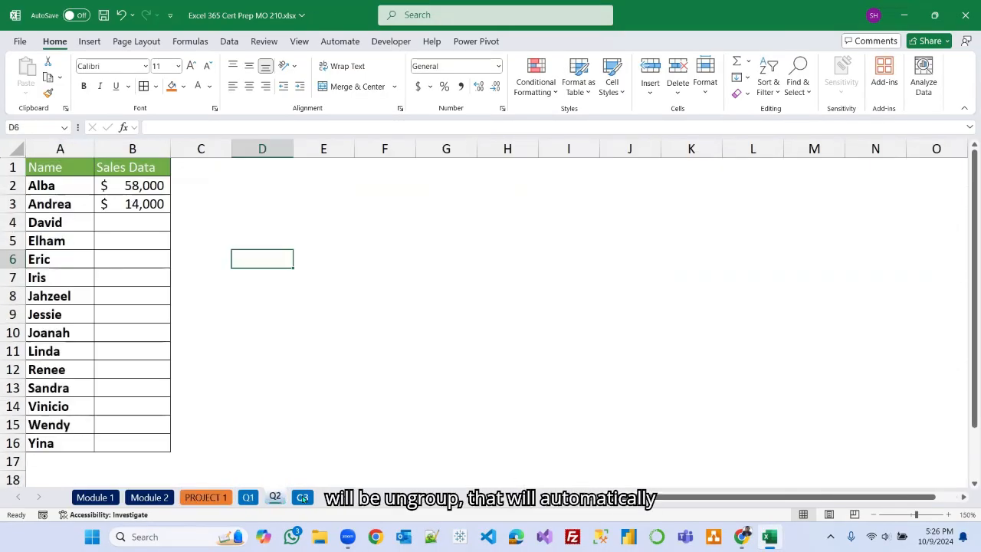
pyautogui.click(303, 497)
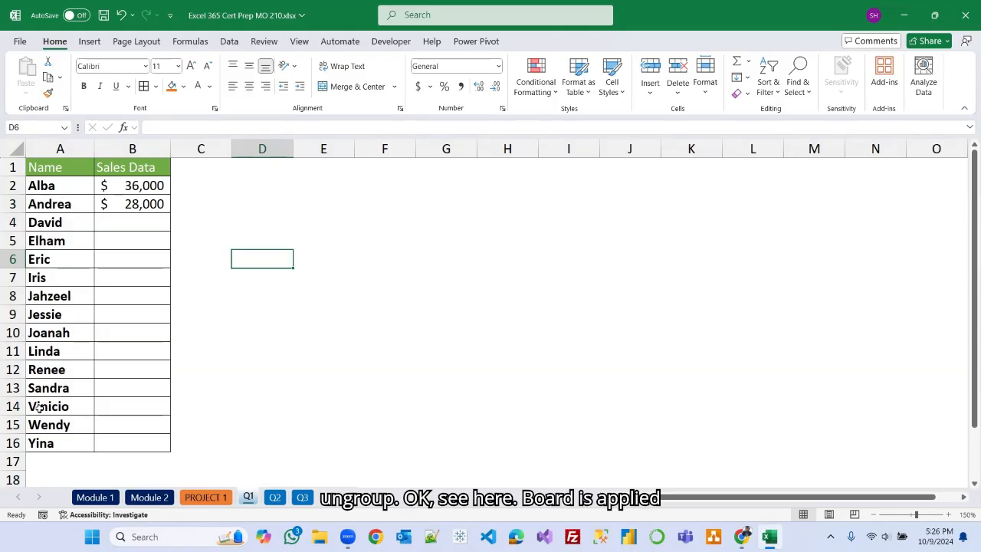
pyautogui.click(303, 498)
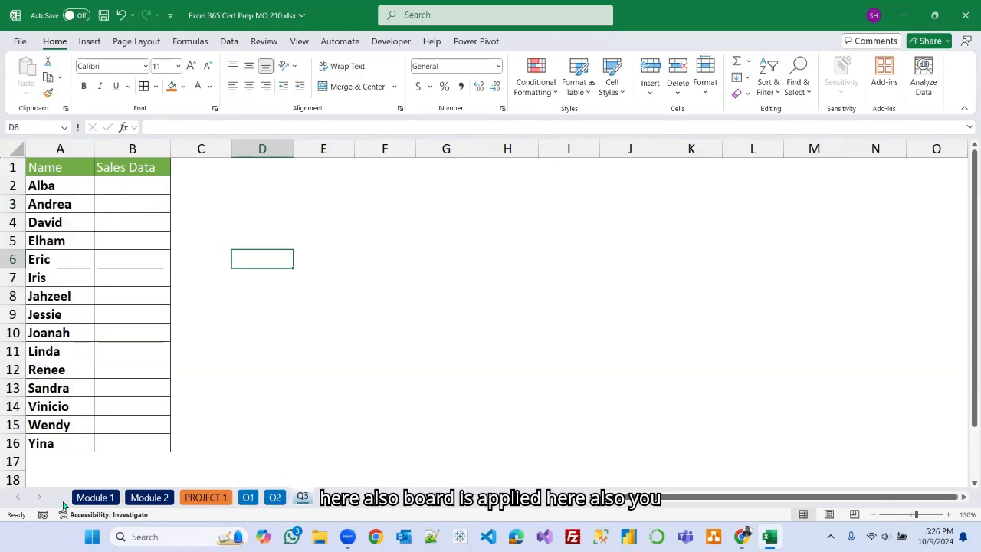
# Return to the Module 2 checklist sheet.
pyautogui.click(397, 310)
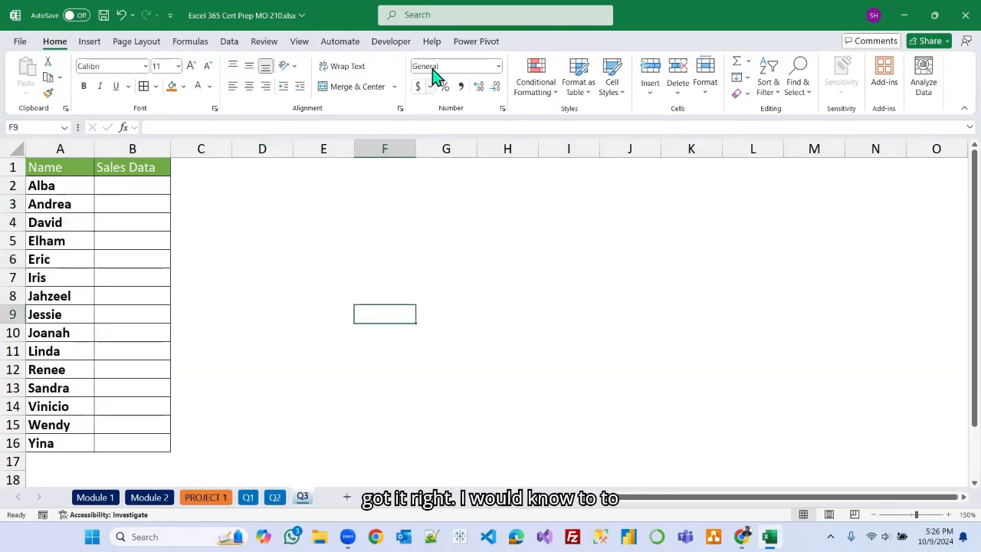
pyautogui.click(477, 263)
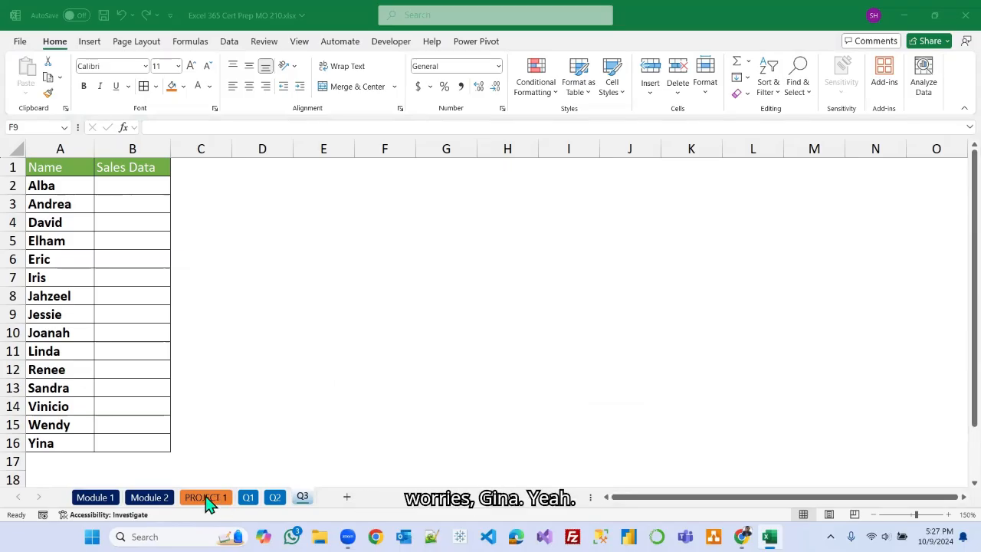
pyautogui.click(150, 498)
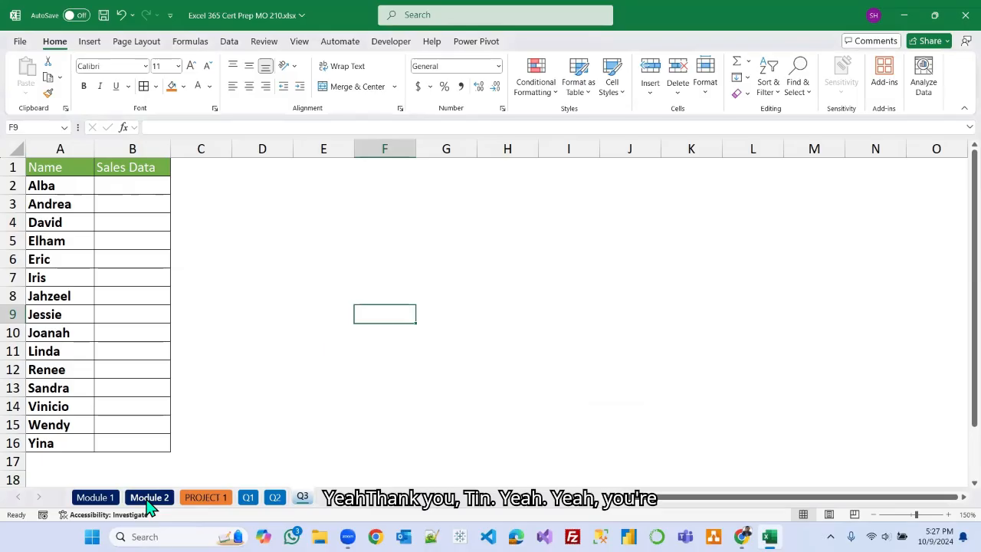
pyautogui.click(149, 498)
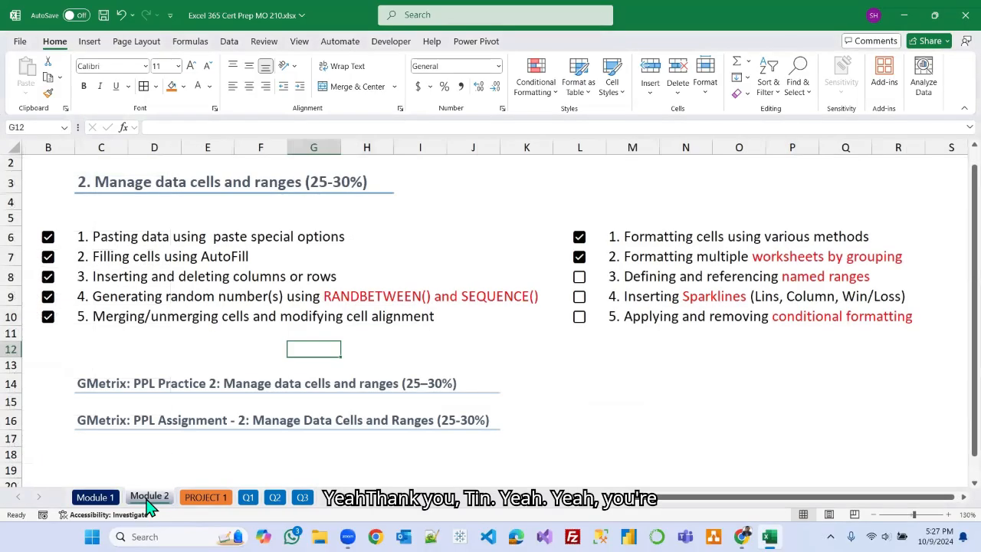
pyautogui.click(614, 402)
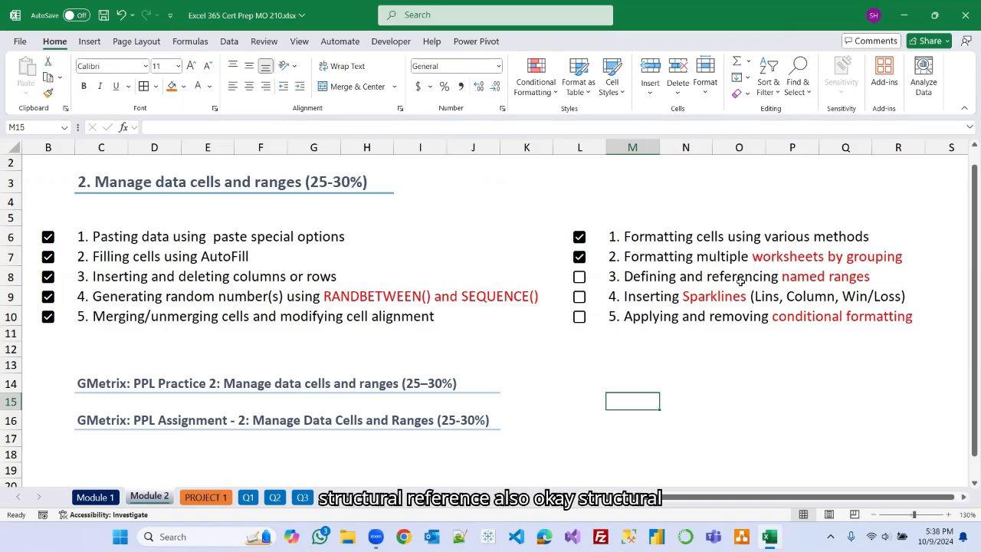
# Open the PROJECT 1 sheet and review the sales data and the instruction box.
pyautogui.click(216, 498)
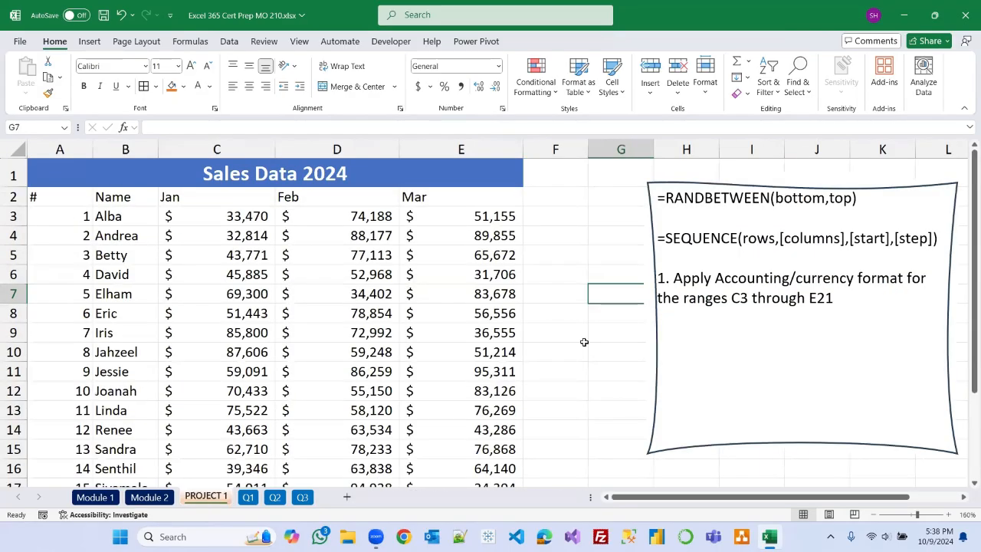
pyautogui.click(874, 515)
pyautogui.click(874, 515)
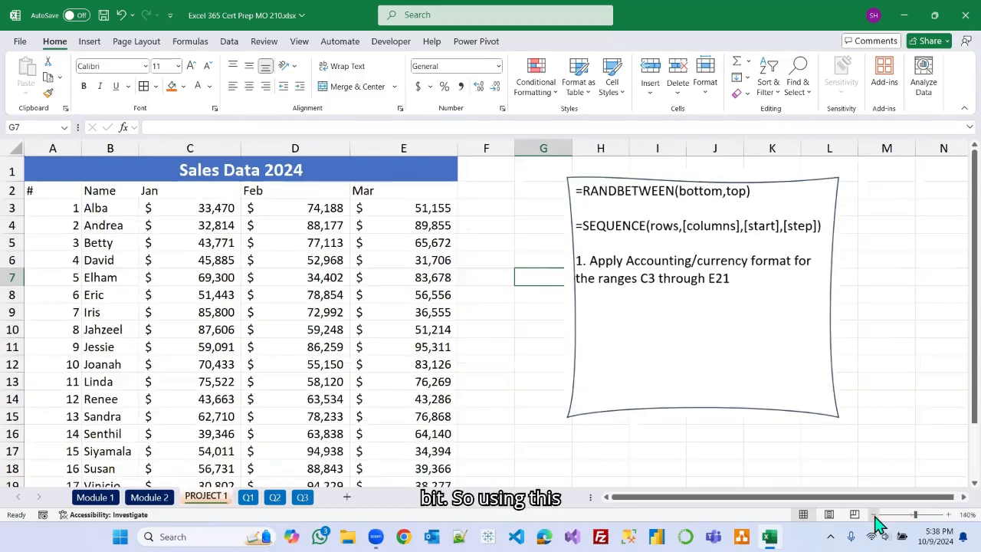
pyautogui.click(874, 515)
pyautogui.click(699, 178)
pyautogui.moveTo(699, 178); pyautogui.dragTo(838, 188)
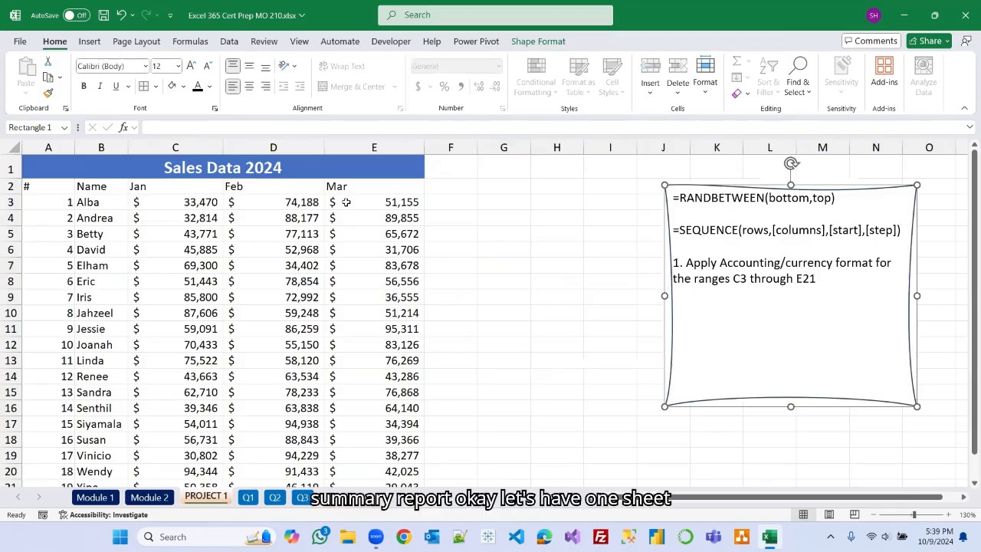
pyautogui.scroll(-1, 335, 297)
pyautogui.scroll(-1, 335, 297)
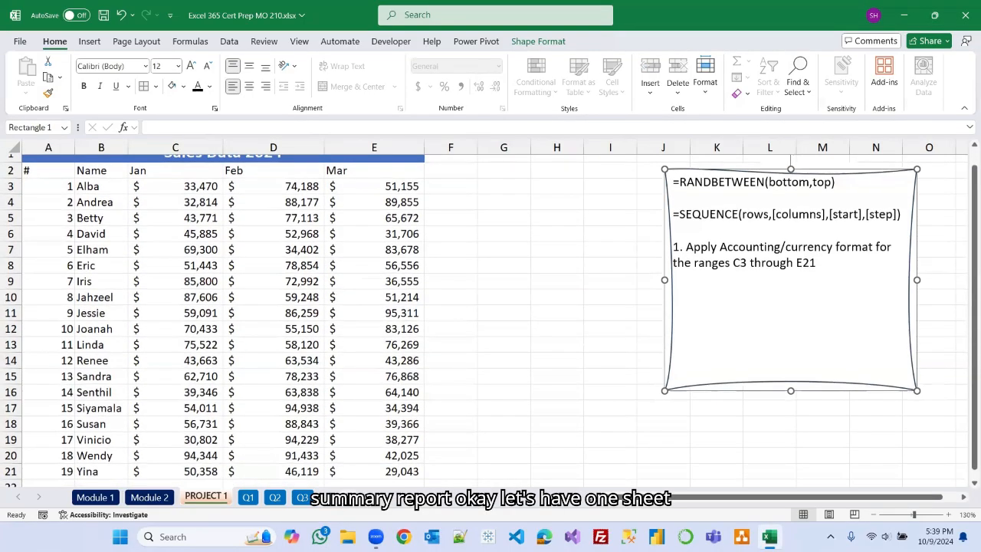
# Insert a new worksheet and rename it Sales Data summary.
pyautogui.click(354, 506)
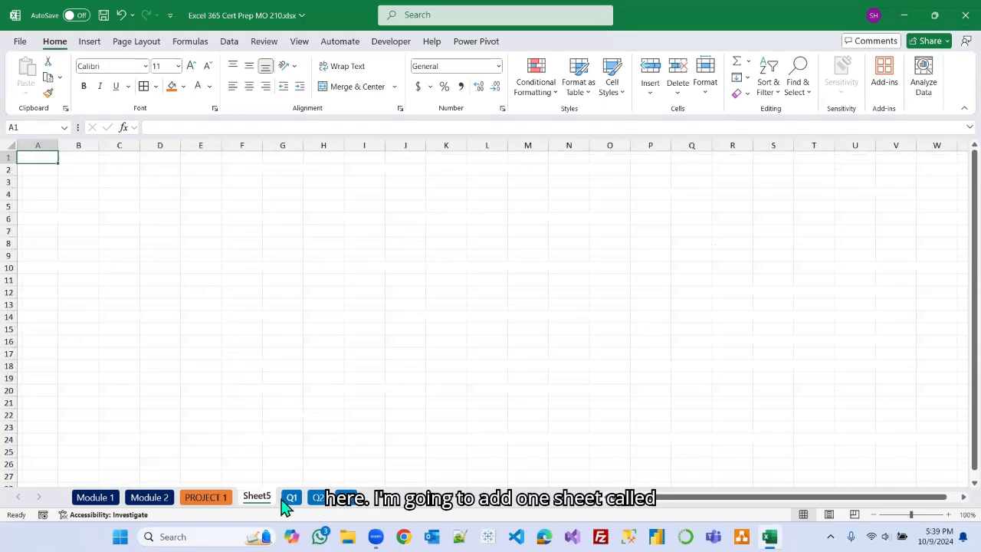
pyautogui.doubleClick(257, 497)
pyautogui.write('Sales Da')
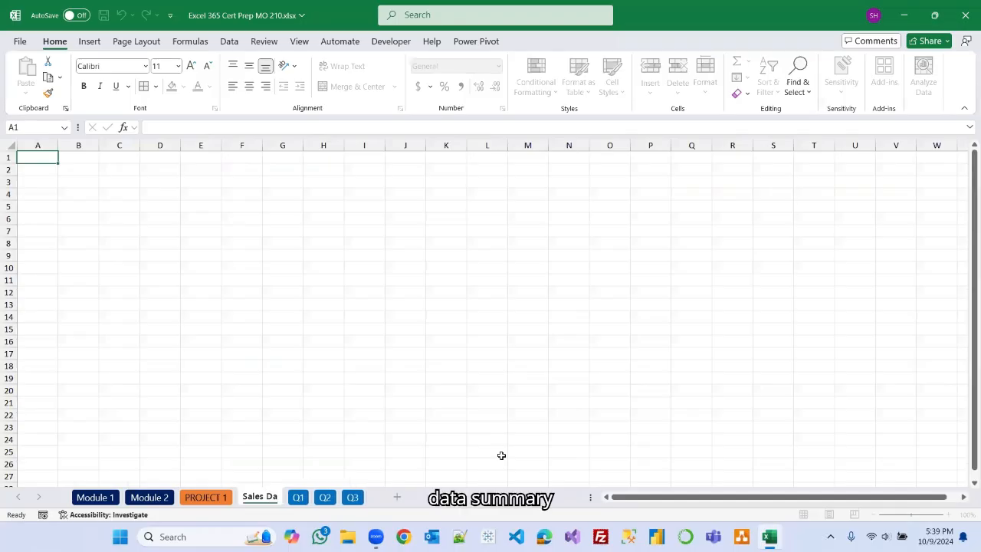
pyautogui.write('ta summary')
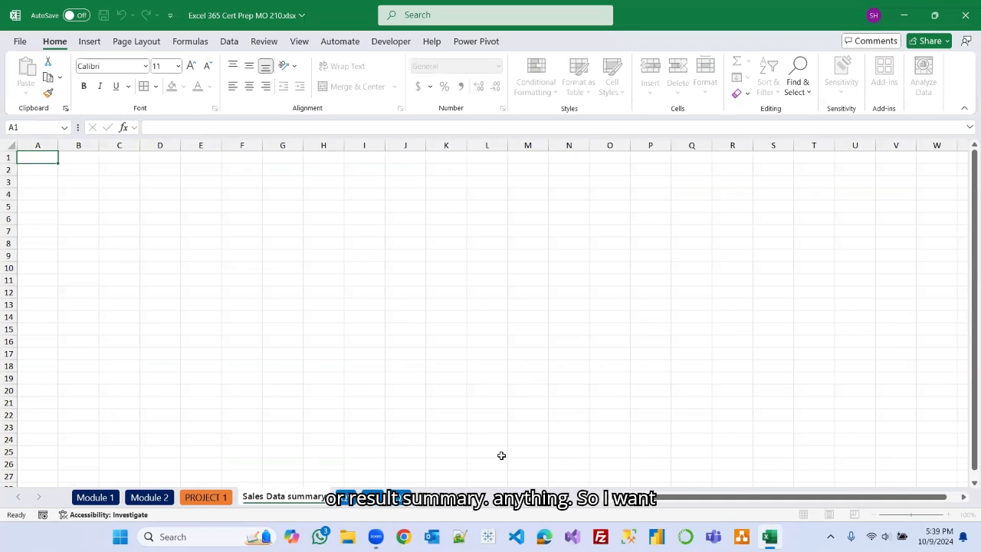
pyautogui.click(519, 414)
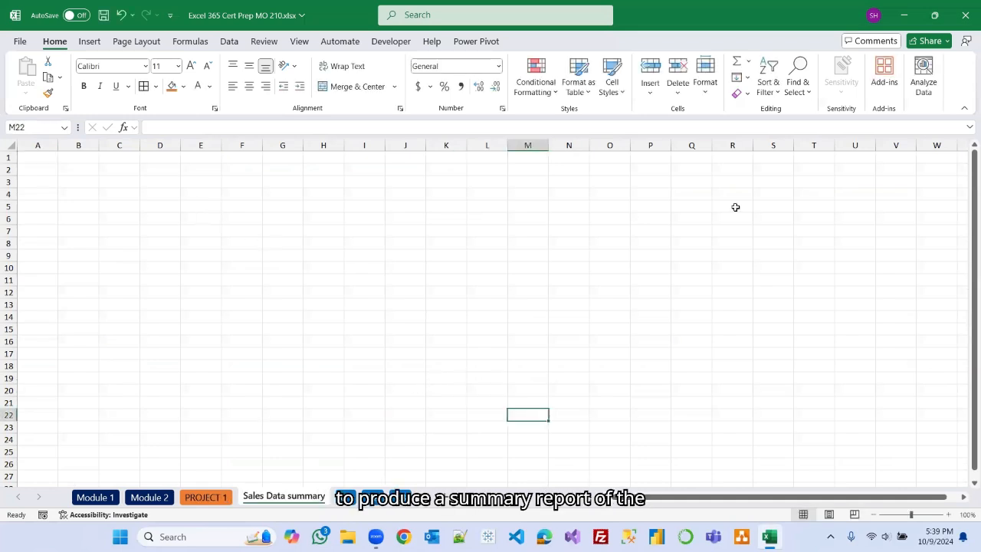
# Review the full PROJECT 1 sales table alongside the empty Sales Data summary sheet.
pyautogui.click(197, 497)
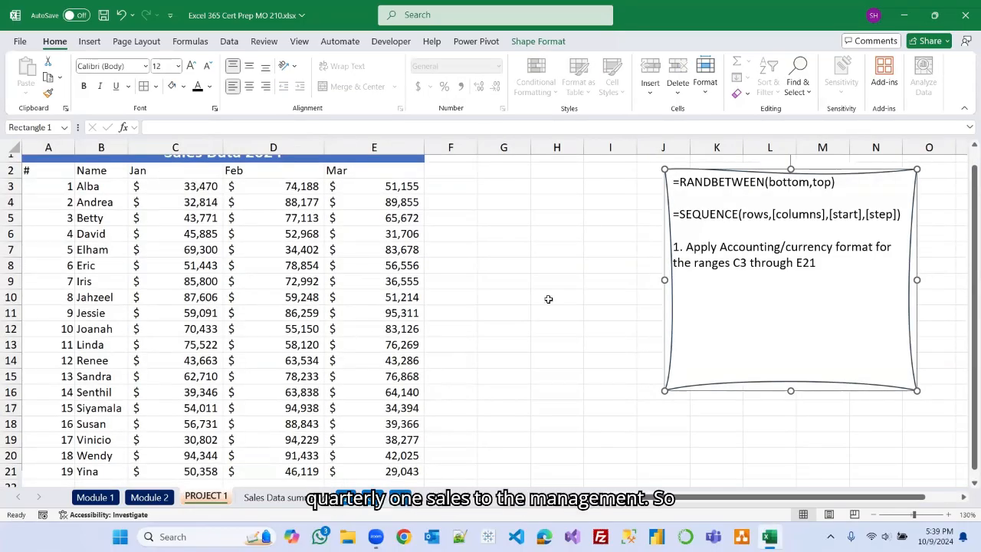
pyautogui.scroll(1, 278, 268)
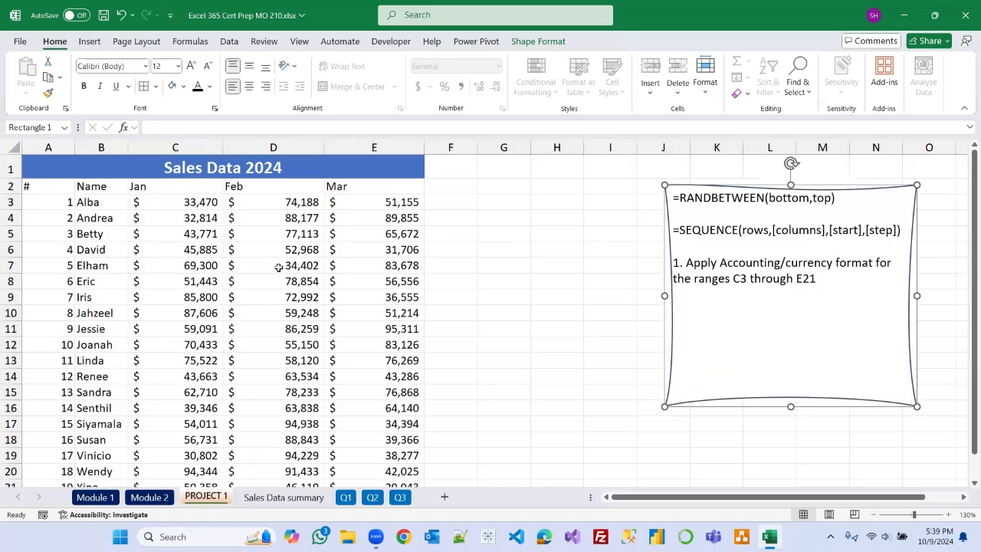
pyautogui.click(874, 514)
pyautogui.click(873, 514)
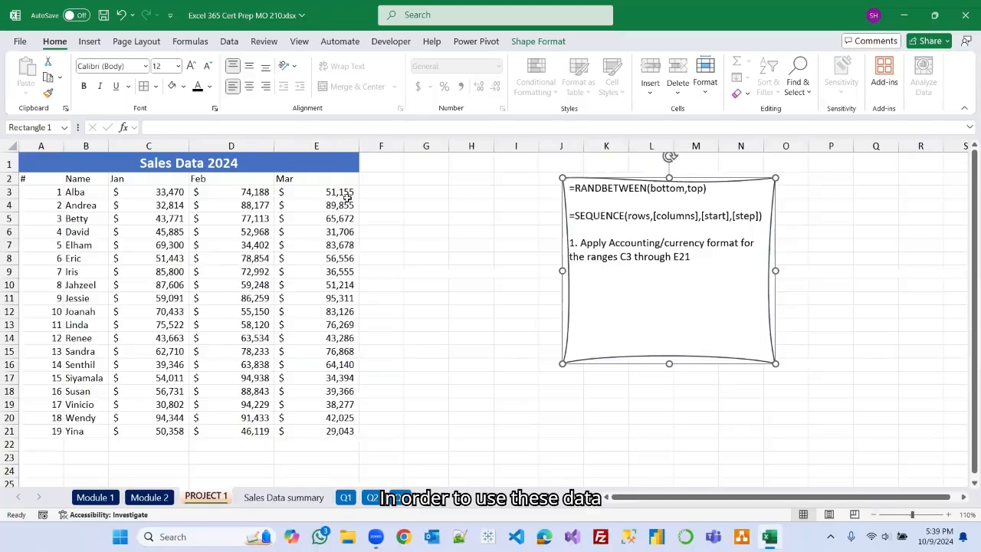
pyautogui.click(289, 497)
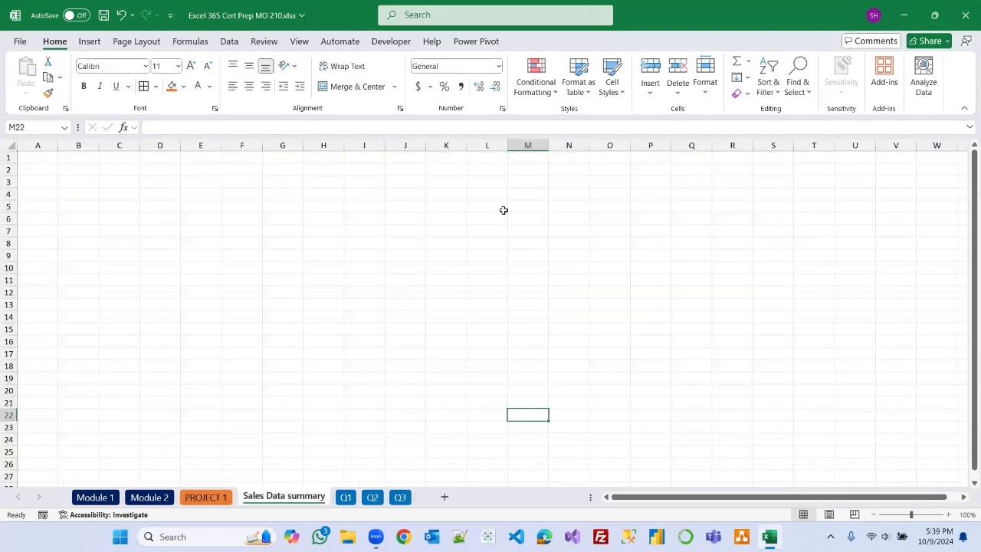
pyautogui.click(200, 499)
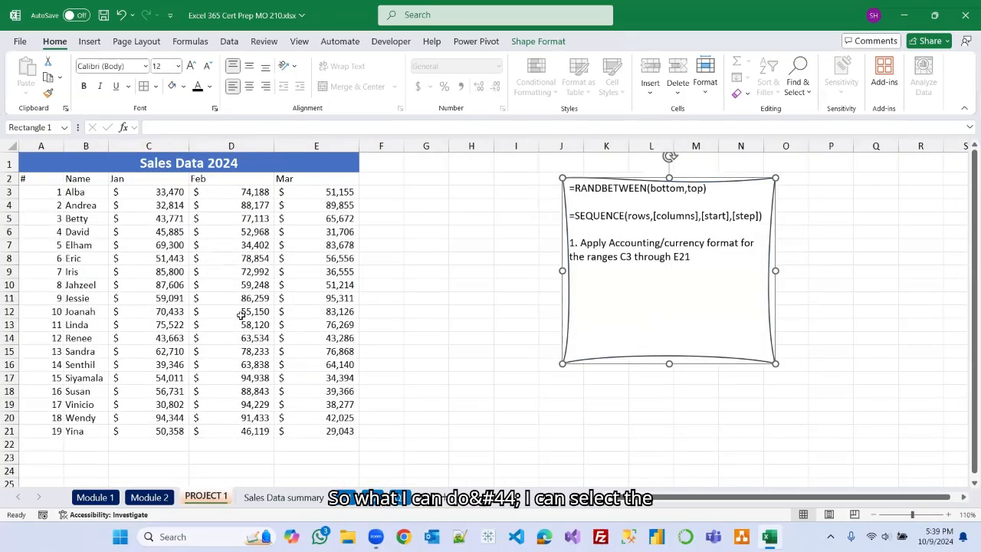
# Define the name SalesData_2024 for the sales values range C3:E21 on the PROJECT 1 sheet.
pyautogui.click(159, 192)
pyautogui.moveTo(159, 193); pyautogui.dragTo(330, 433)
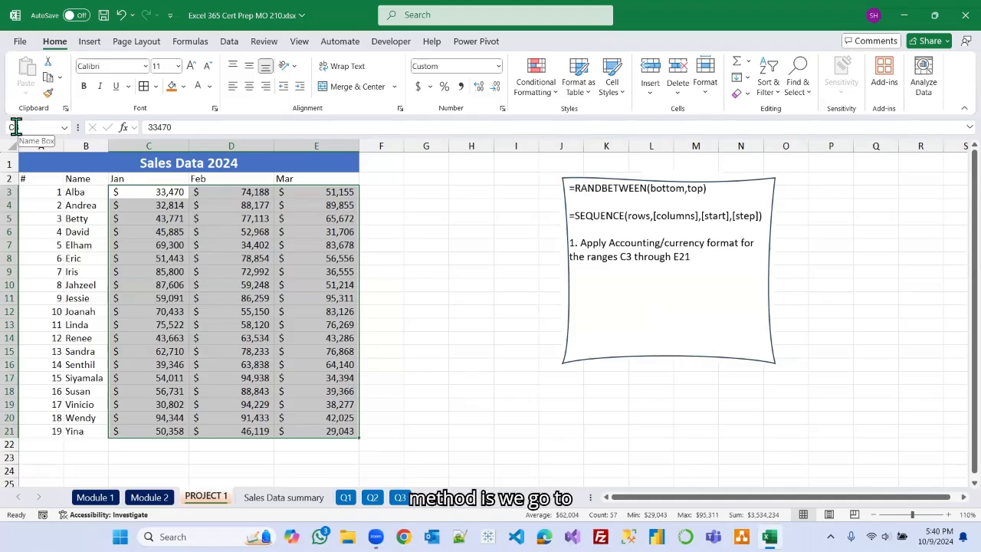
pyautogui.click(189, 42)
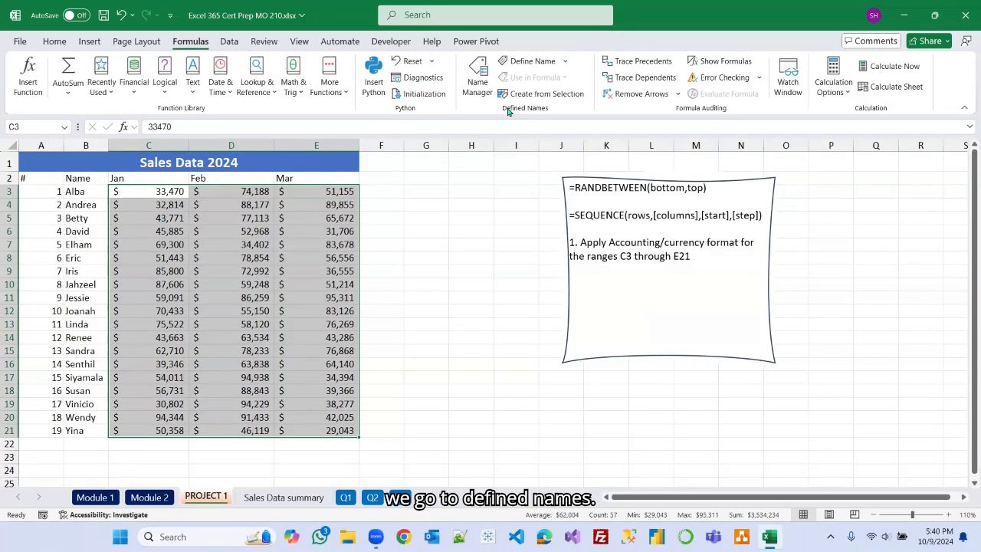
pyautogui.click(535, 63)
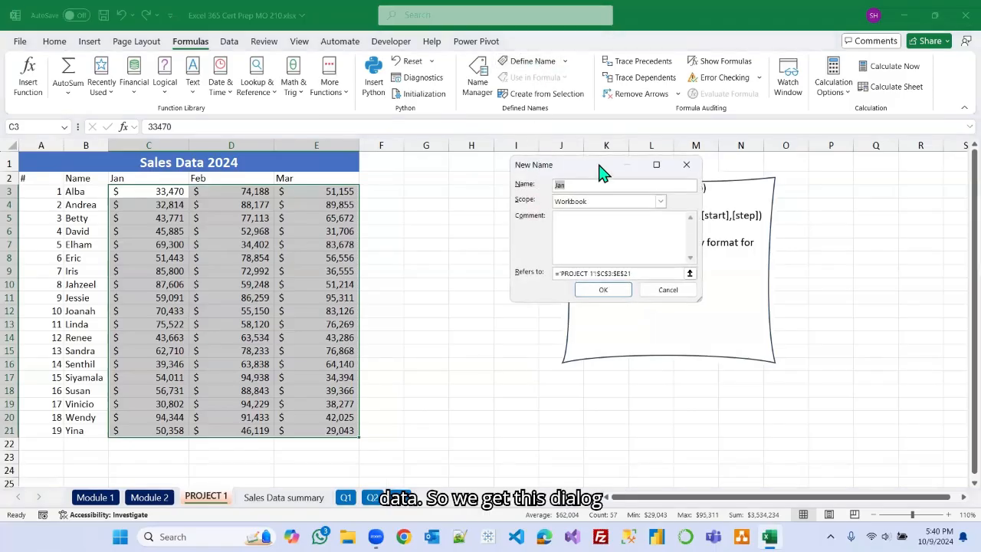
pyautogui.moveTo(602, 171); pyautogui.dragTo(483, 180)
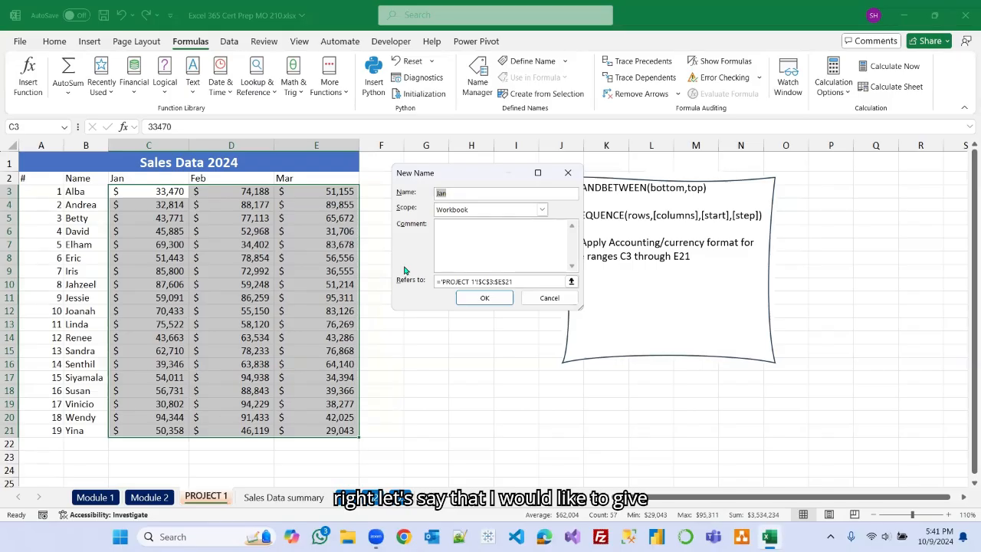
pyautogui.write('Sal')
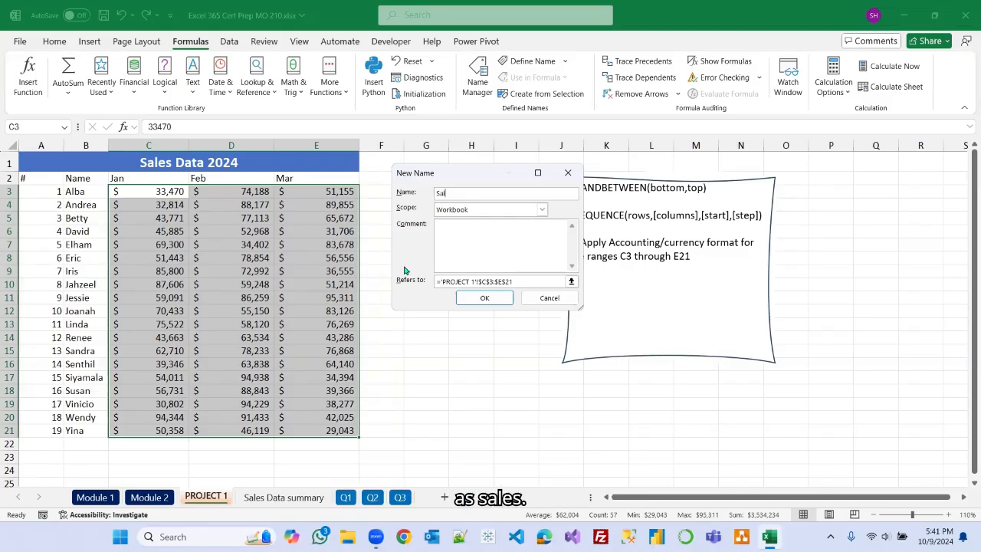
pyautogui.write('esDat')
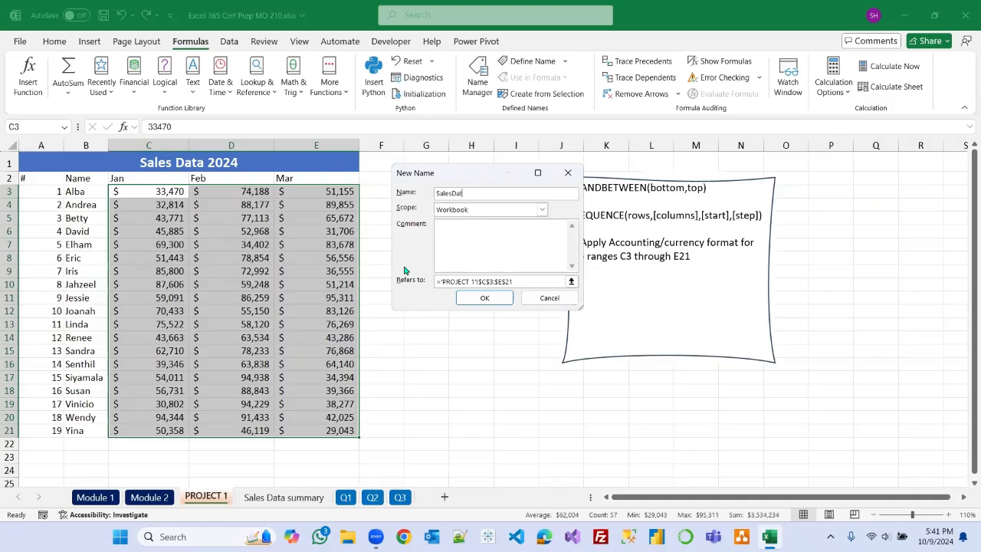
pyautogui.write('a_2024')
pyautogui.click(483, 300)
pyautogui.click(480, 298)
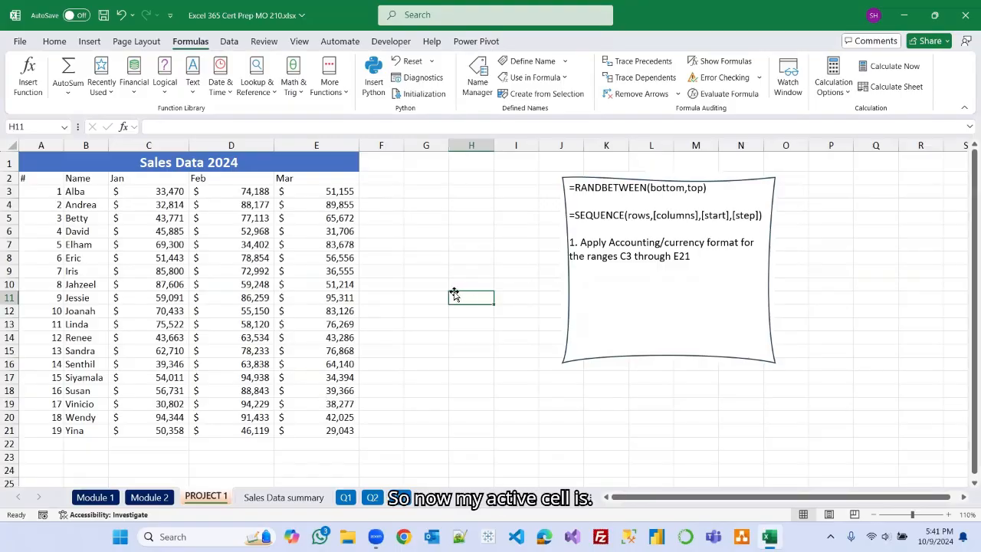
# Select the SalesData_2024 named range from the name box to check which cells it covers.
pyautogui.click(54, 41)
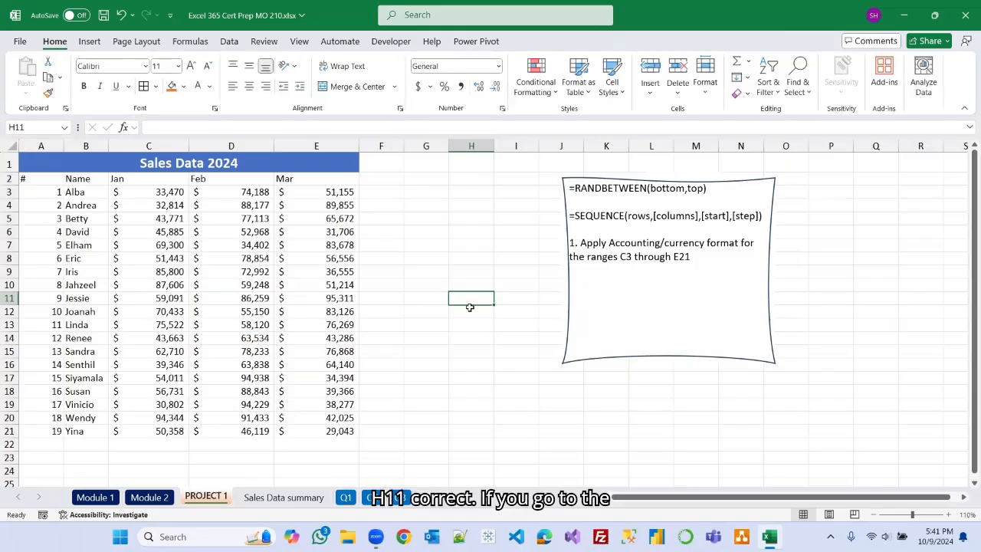
pyautogui.click(64, 128)
pyautogui.click(68, 128)
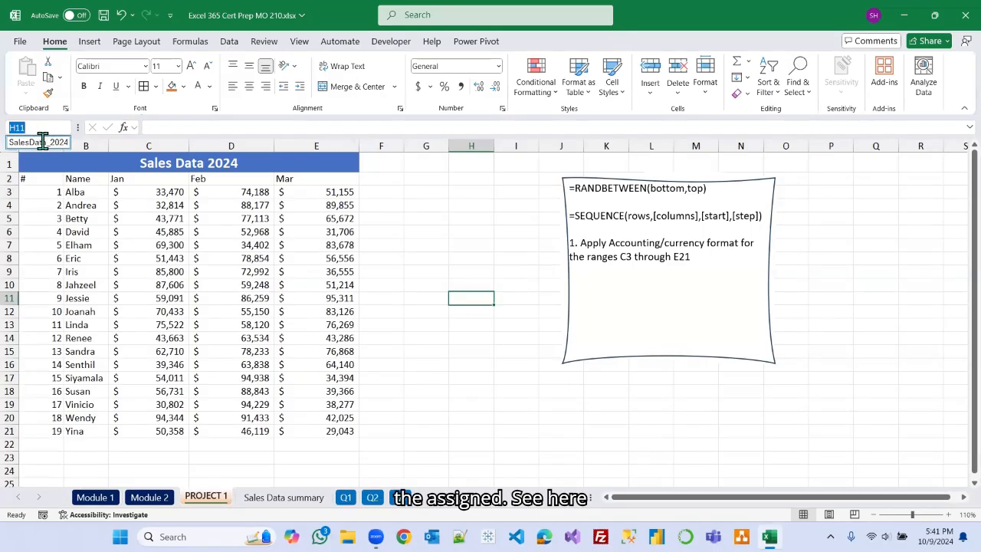
pyautogui.click(42, 141)
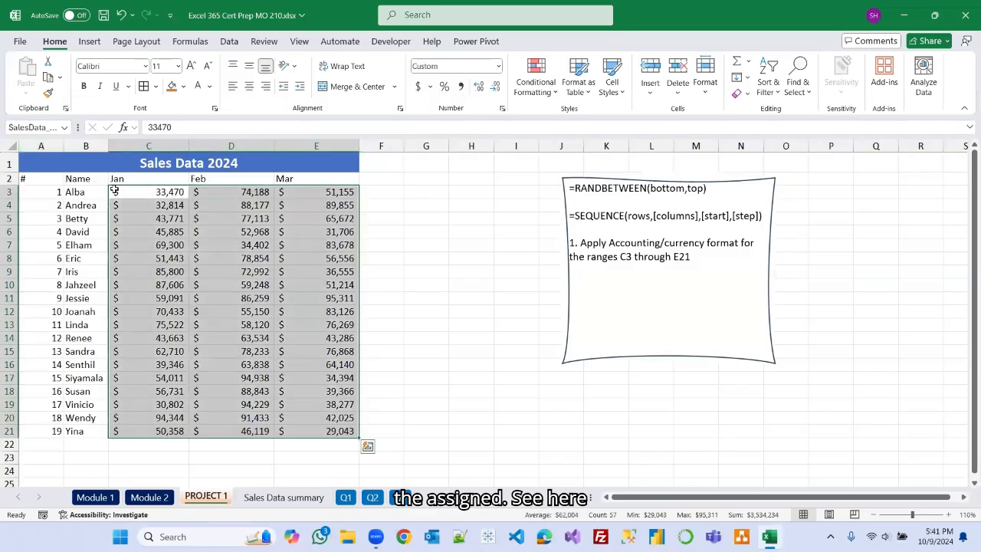
pyautogui.click(442, 296)
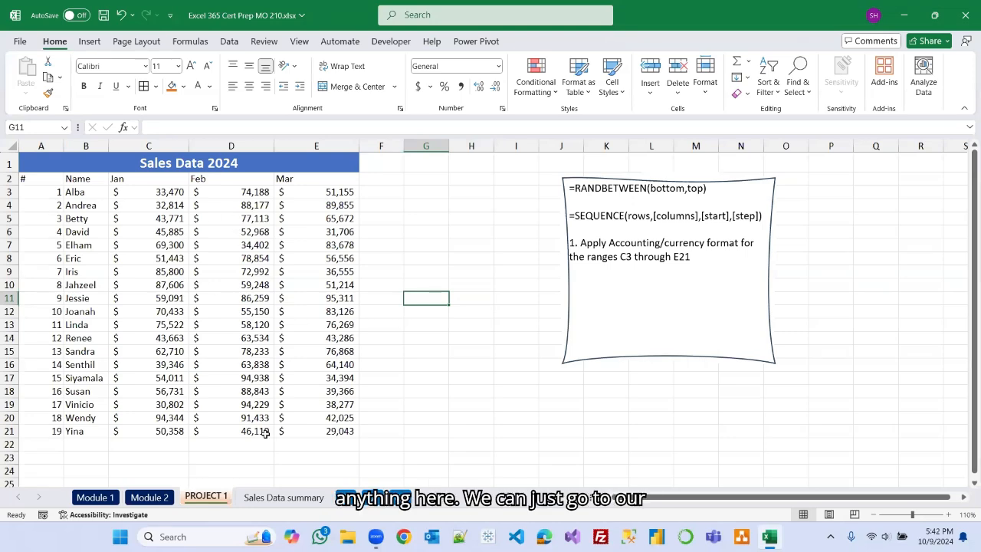
# On the Sales Data summary sheet, enter the title Summary Report of the Sales Data for Quarterly 1 - 2024 in G5.
pyautogui.click(284, 498)
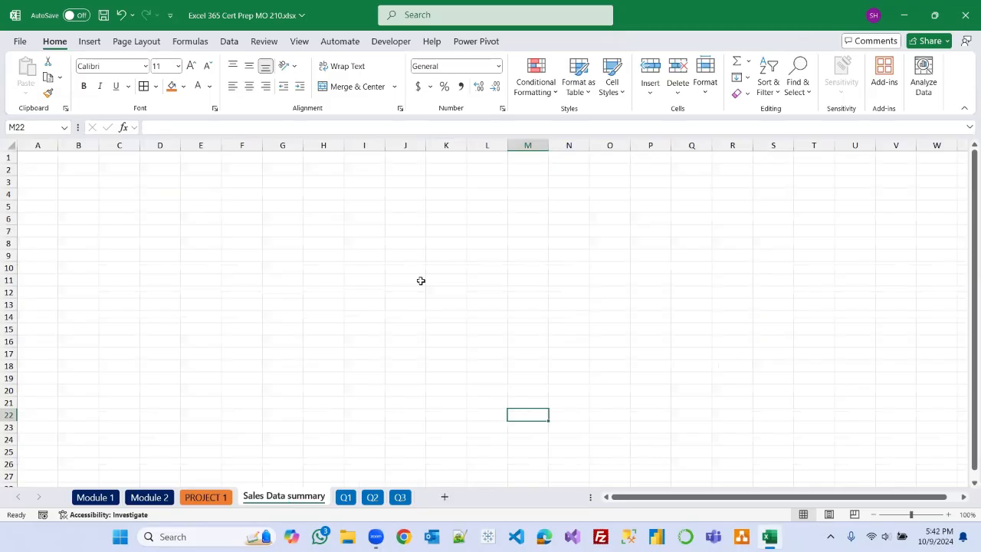
pyautogui.click(252, 245)
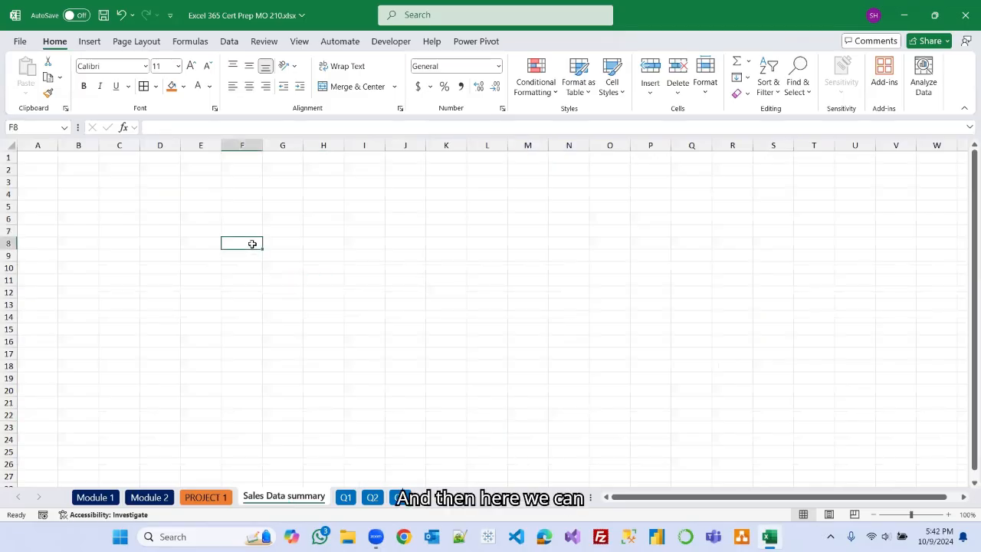
pyautogui.click(274, 209)
pyautogui.write('Su')
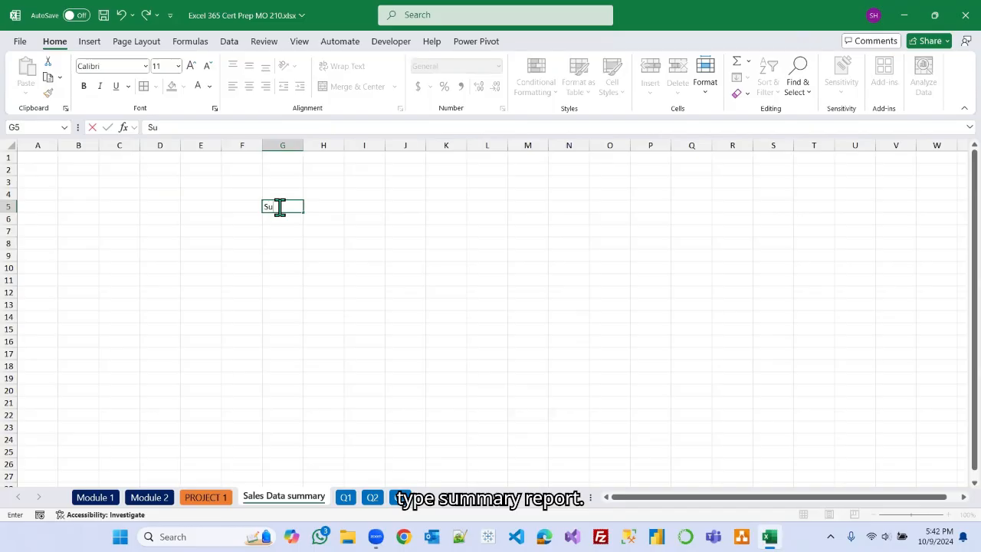
pyautogui.write('mmary R')
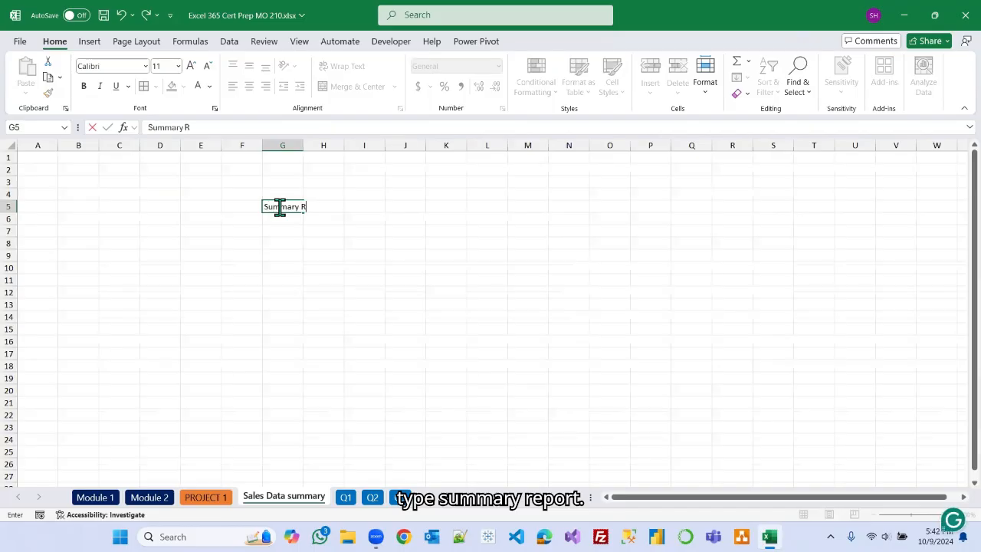
pyautogui.write('eport of the Sales Data for')
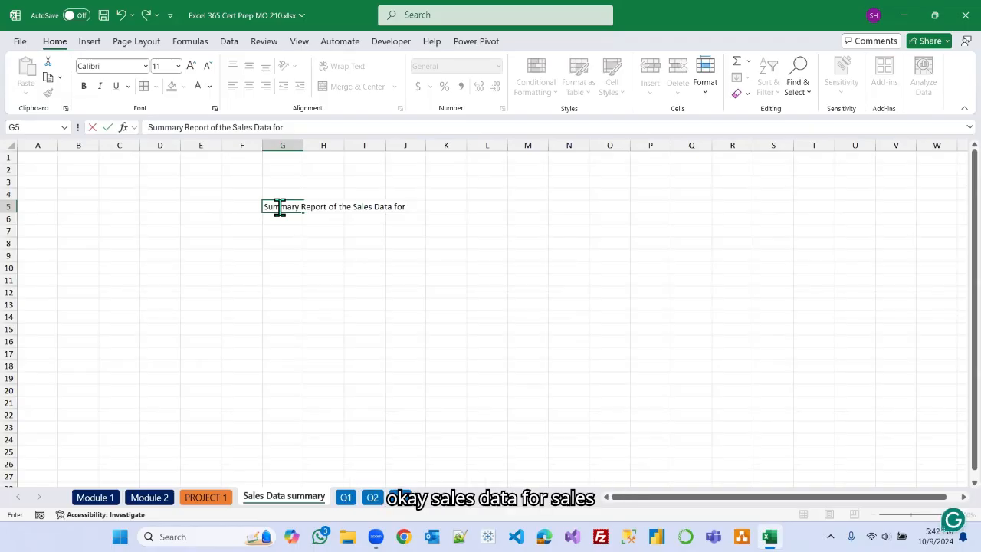
pyautogui.write('Q')
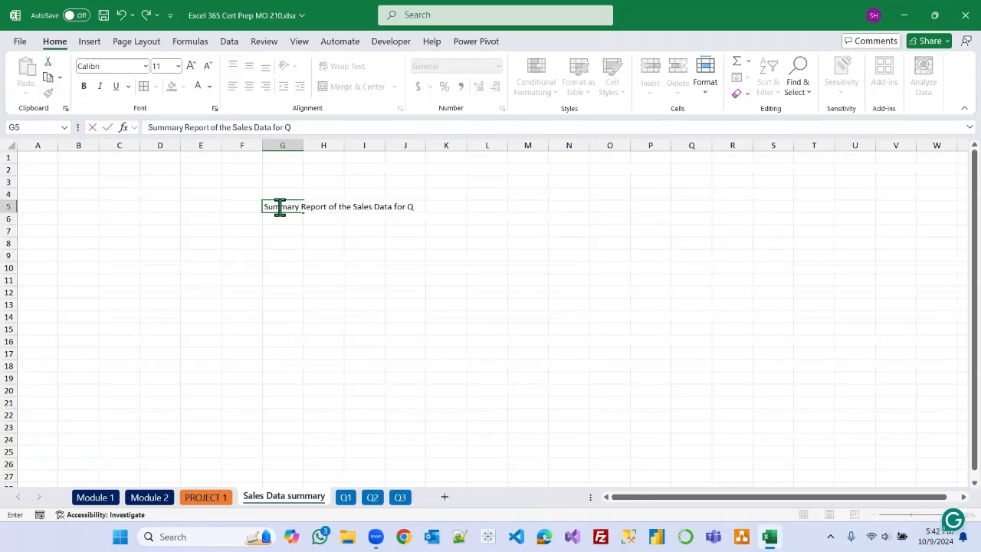
pyautogui.write('uarterly 1 - 2024')
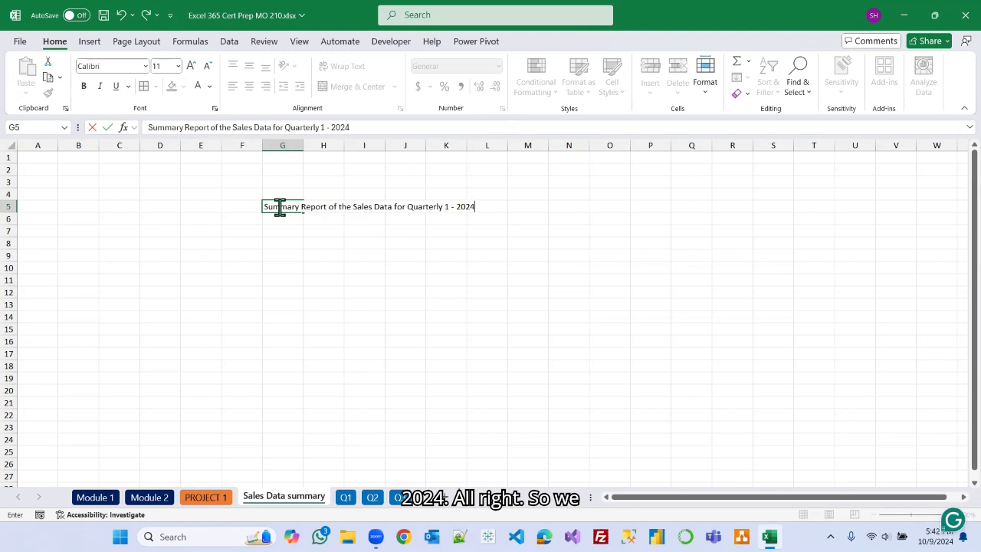
# Merge and center the title across G5:L5 and make it bold.
pyautogui.click(309, 263)
pyautogui.moveTo(280, 206); pyautogui.dragTo(469, 207)
pyautogui.click(345, 86)
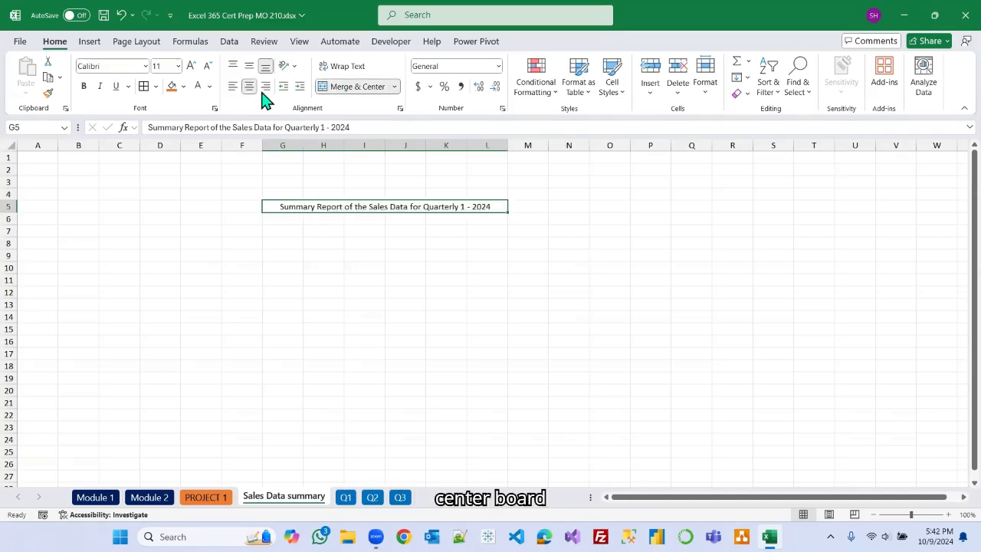
pyautogui.click(84, 86)
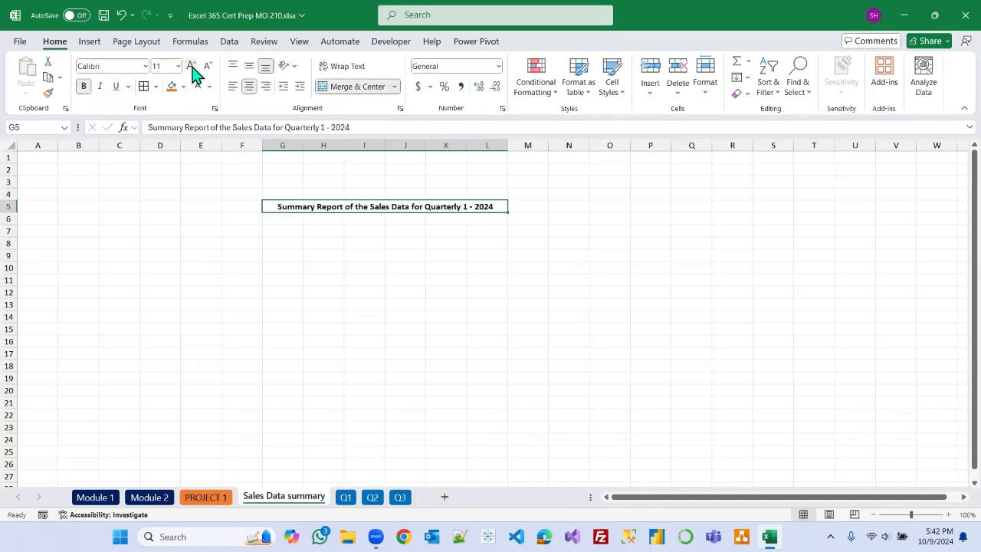
# Enlarge the title's font size twice and widen column L so the title fits.
pyautogui.click(191, 67)
pyautogui.click(192, 67)
pyautogui.click(191, 66)
pyautogui.click(192, 67)
pyautogui.click(192, 66)
pyautogui.moveTo(506, 146); pyautogui.dragTo(643, 154)
pyautogui.click(450, 275)
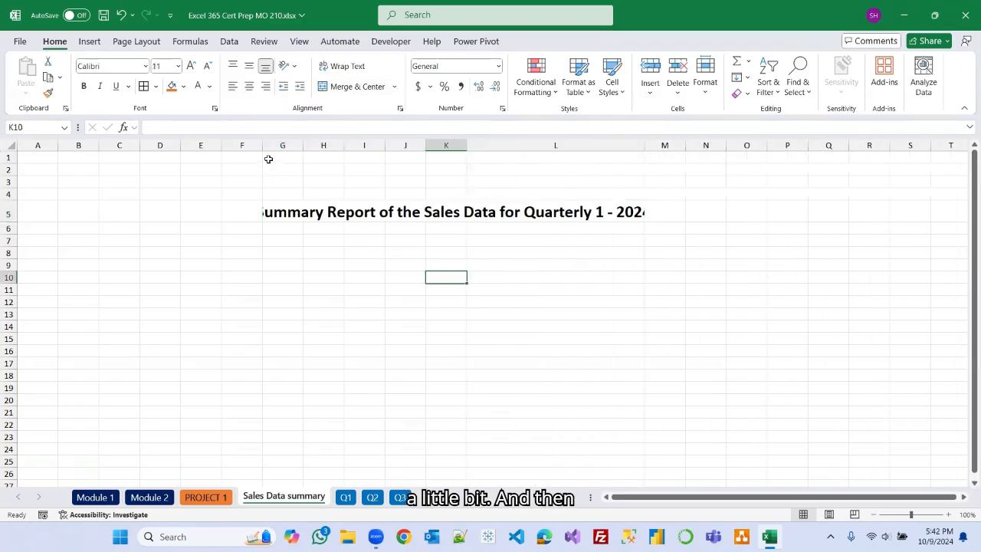
pyautogui.moveTo(643, 146); pyautogui.dragTo(695, 153)
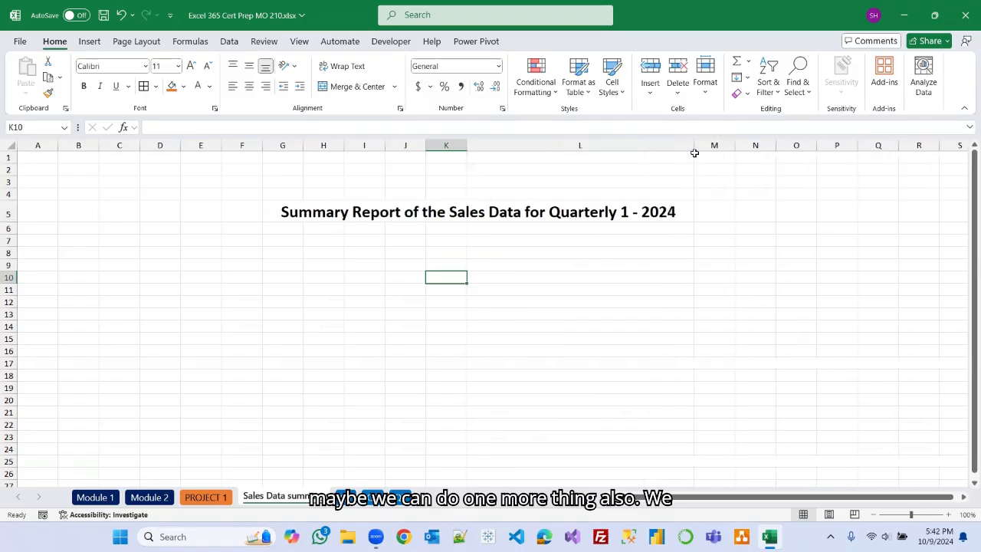
# Hide the gridlines on the Sales Data summary sheet.
pyautogui.click(299, 42)
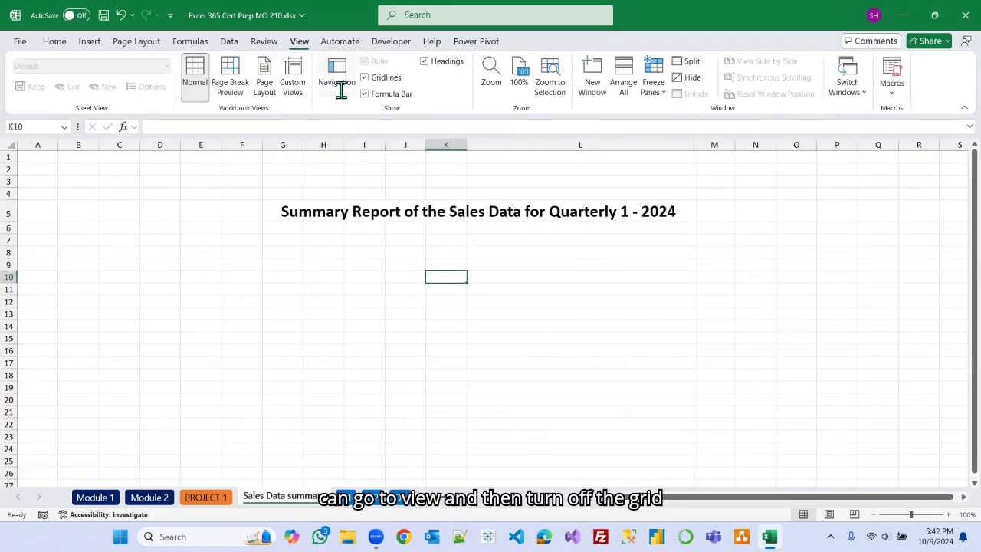
pyautogui.click(364, 77)
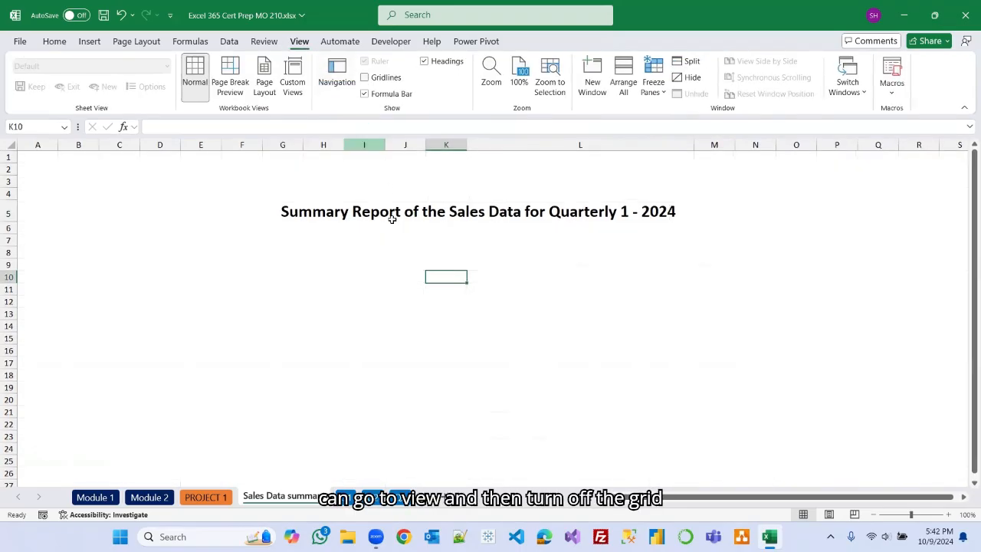
# Enter the labels Total revenue generated, Average and Maximum in cells G8, G10 and G12.
pyautogui.click(301, 255)
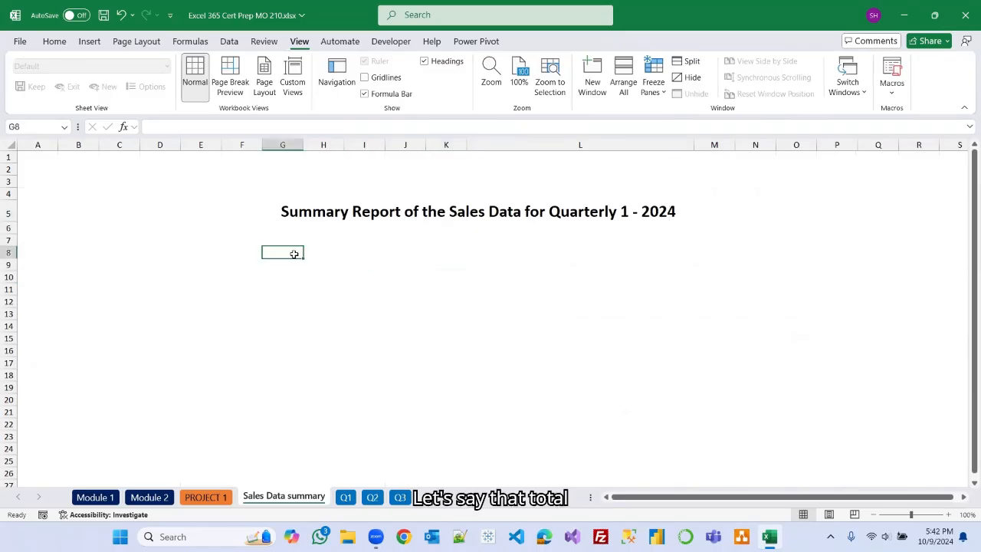
pyautogui.write('Total')
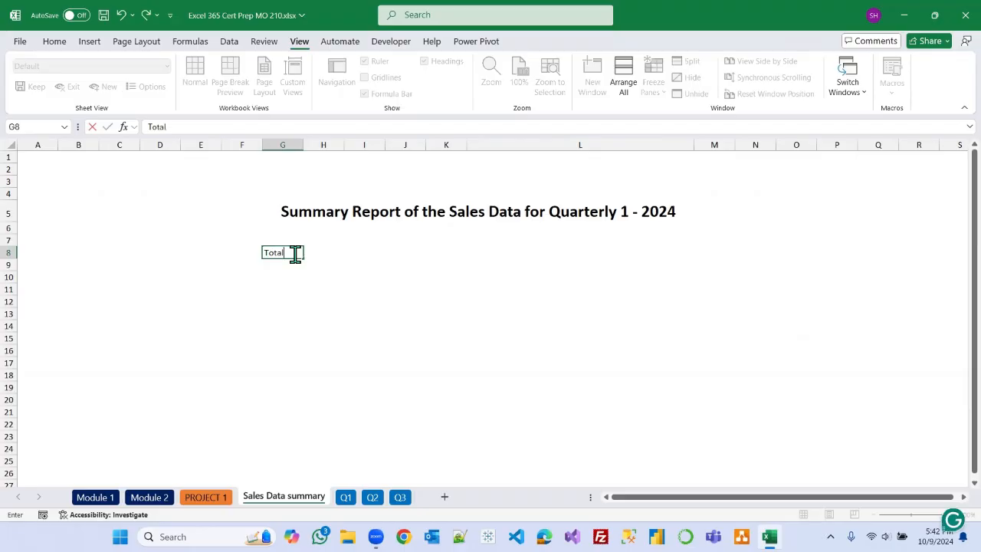
pyautogui.write(' reve')
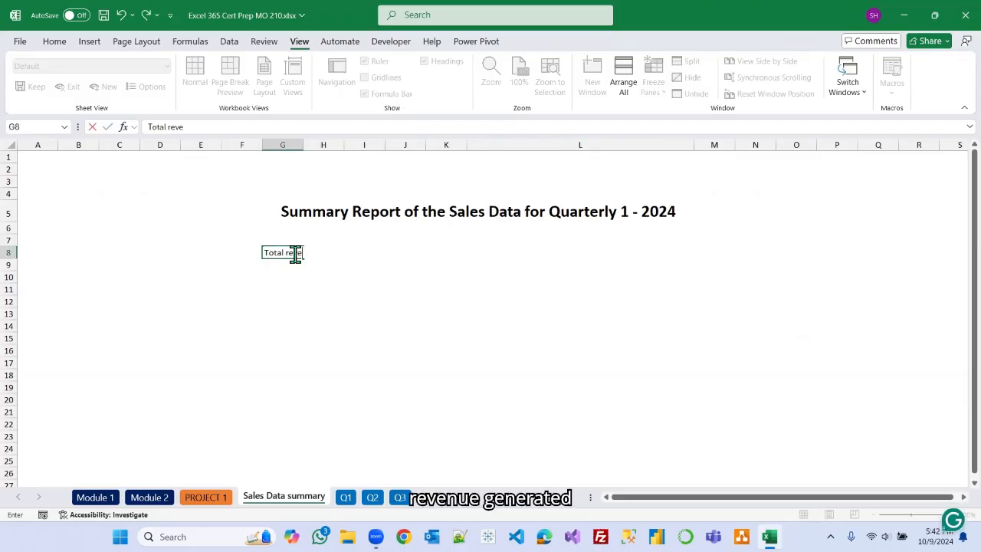
pyautogui.write('nue ge')
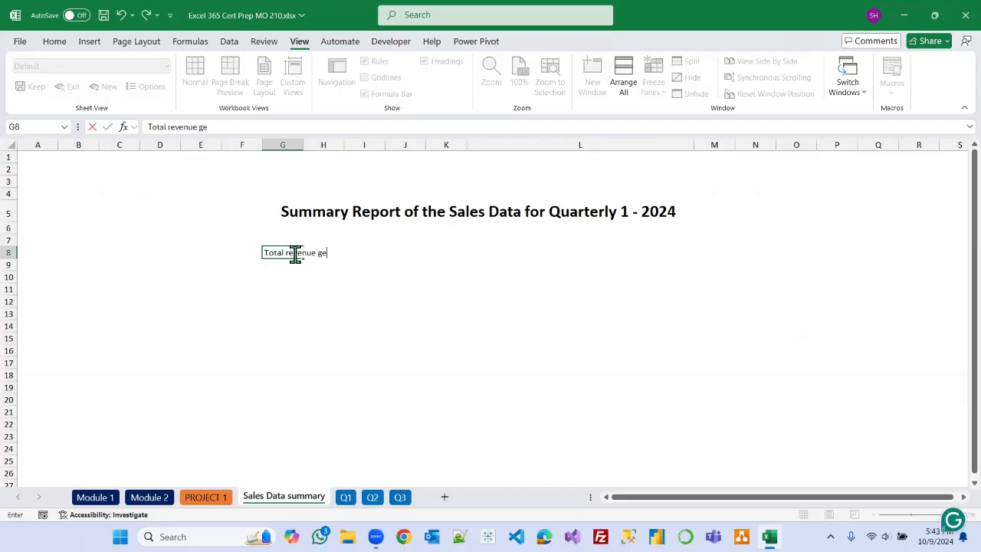
pyautogui.write('nerated')
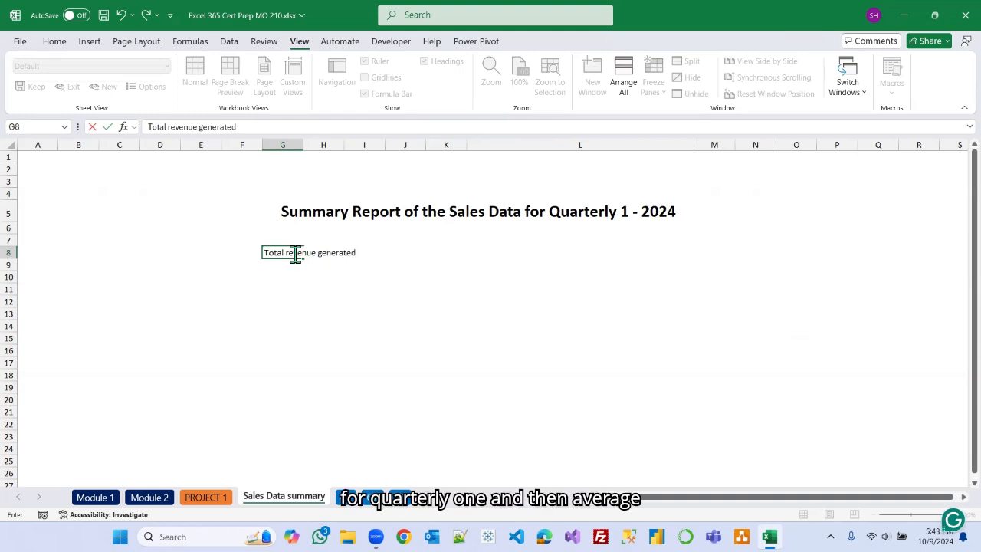
pyautogui.click(279, 278)
pyautogui.write('A')
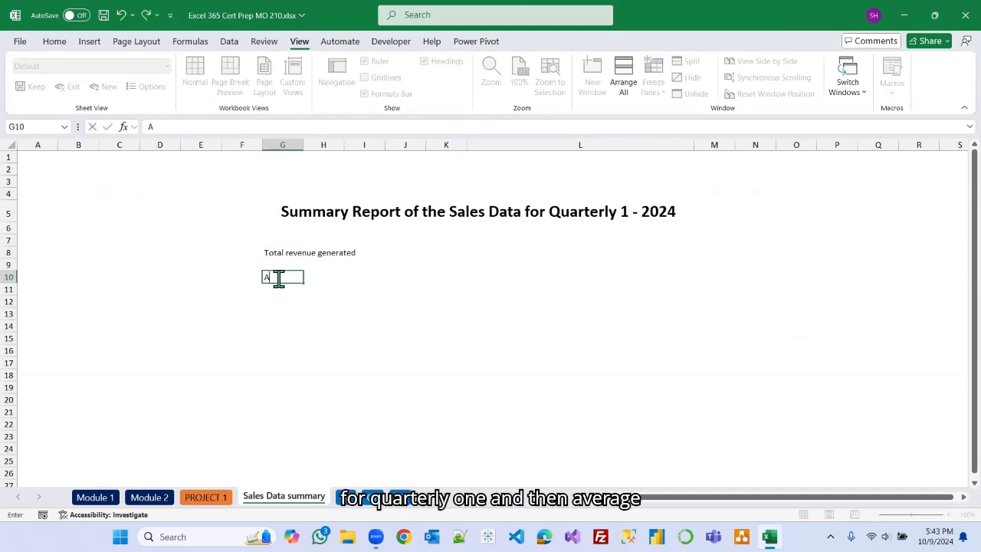
pyautogui.write('verage')
pyautogui.click(281, 311)
pyautogui.click(283, 302)
pyautogui.write('Ma')
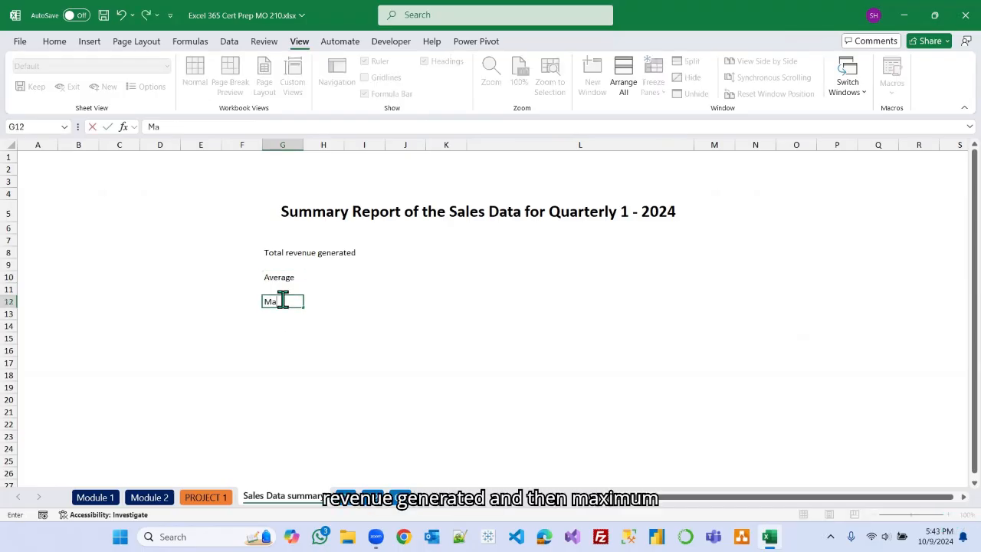
pyautogui.write('ximum')
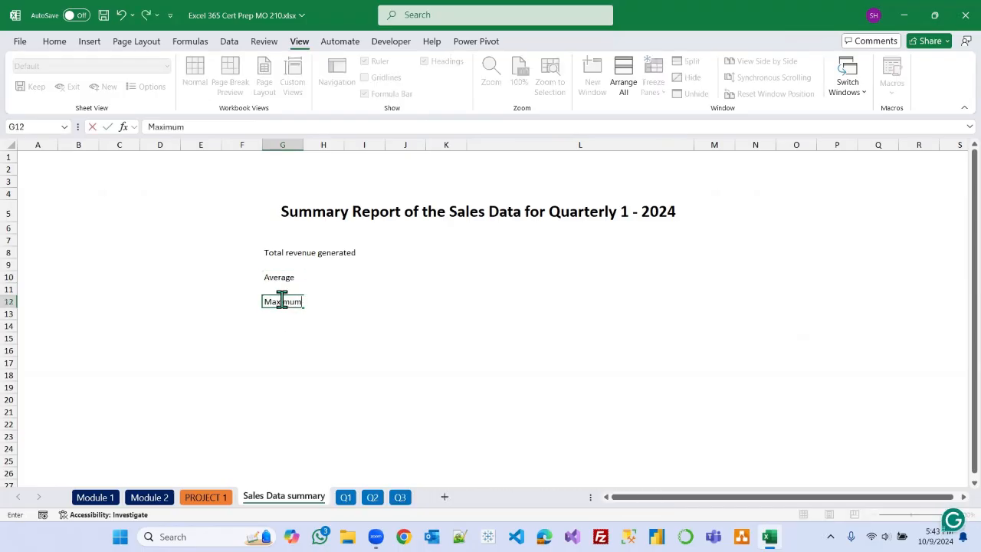
pyautogui.click(281, 330)
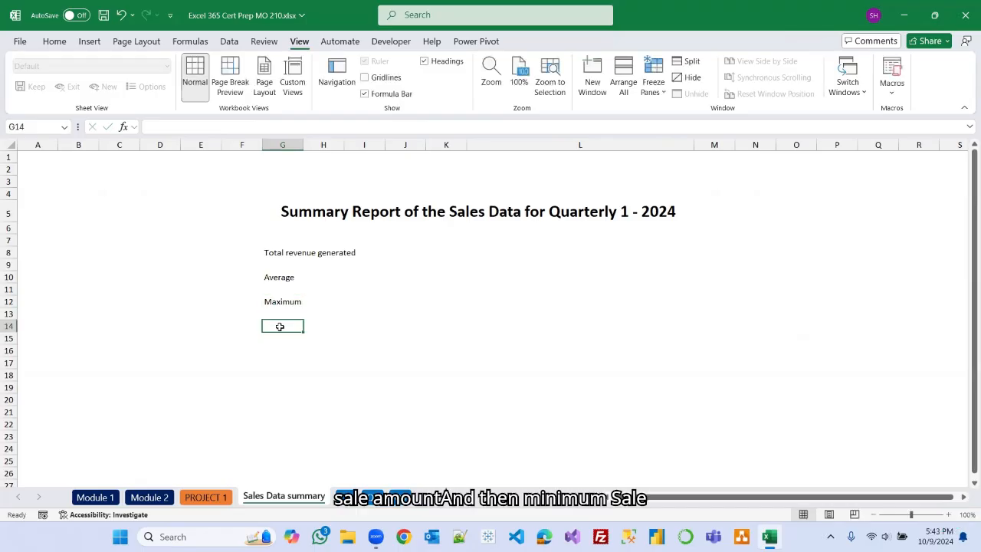
# Enter the label Min in G14 and make the summary labels in G8:G14 bold.
pyautogui.write('Min')
pyautogui.click(324, 386)
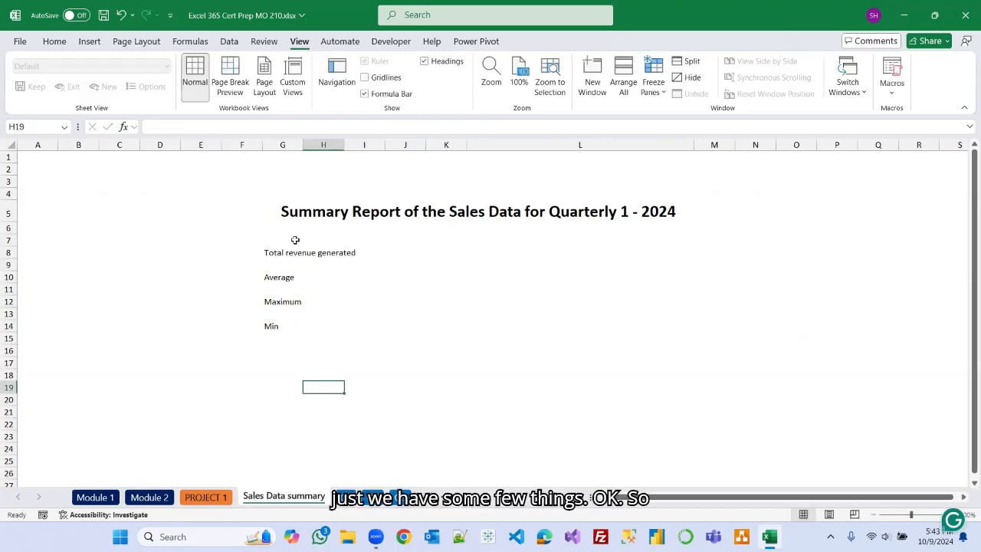
pyautogui.moveTo(275, 253); pyautogui.dragTo(368, 325)
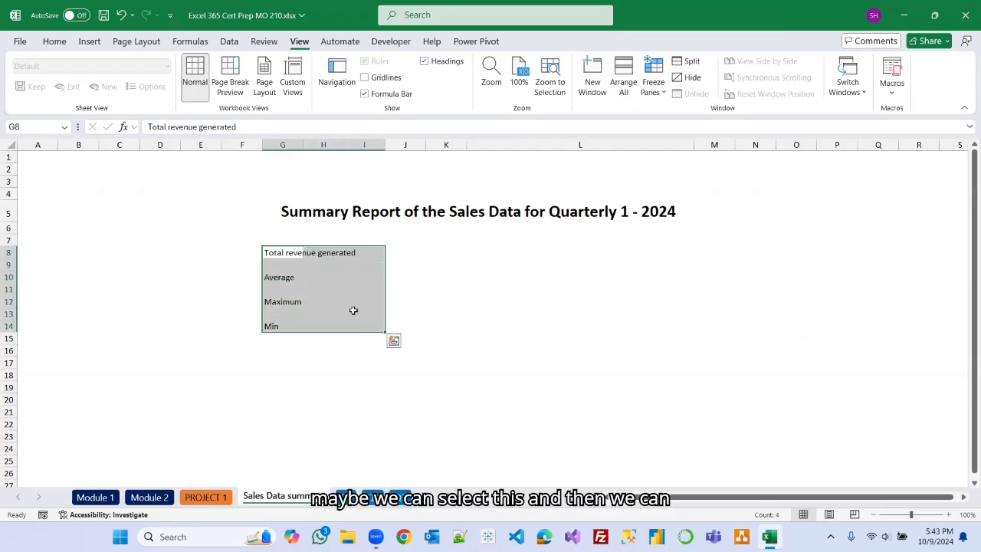
pyautogui.click(52, 40)
pyautogui.click(84, 86)
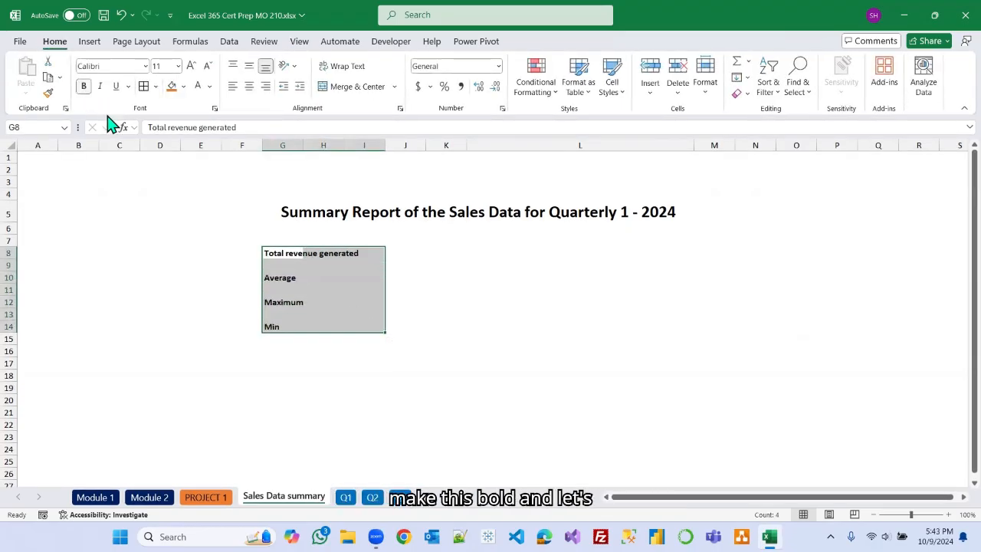
# Calculate the total revenue in K8 as the SUM of the SalesData_2024 named range.
pyautogui.click(448, 277)
pyautogui.click(456, 252)
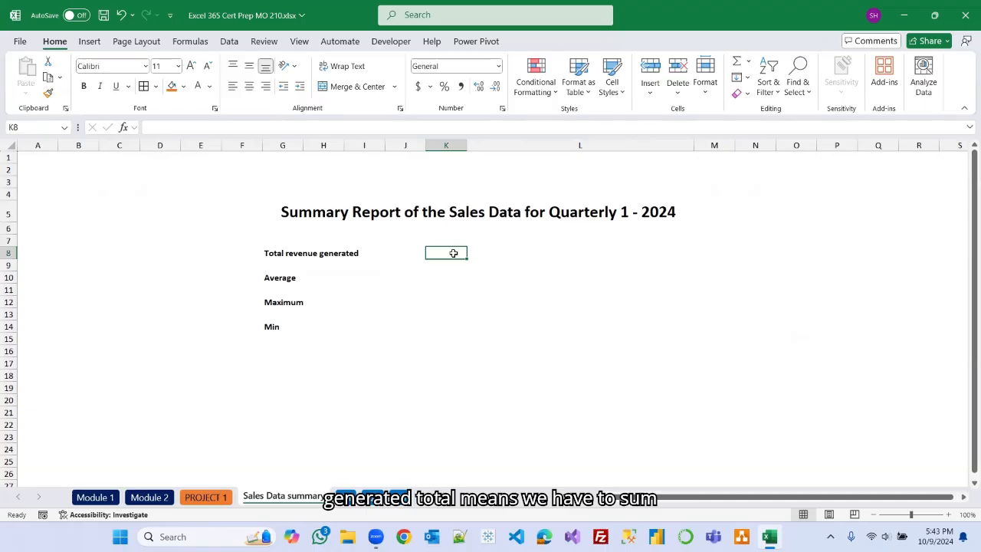
pyautogui.write('=sum')
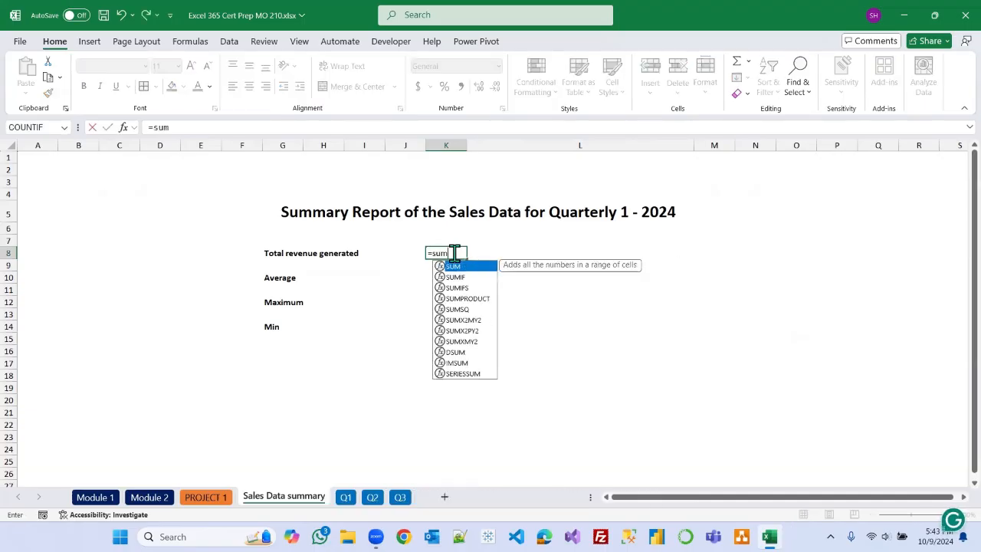
pyautogui.press('Tab')
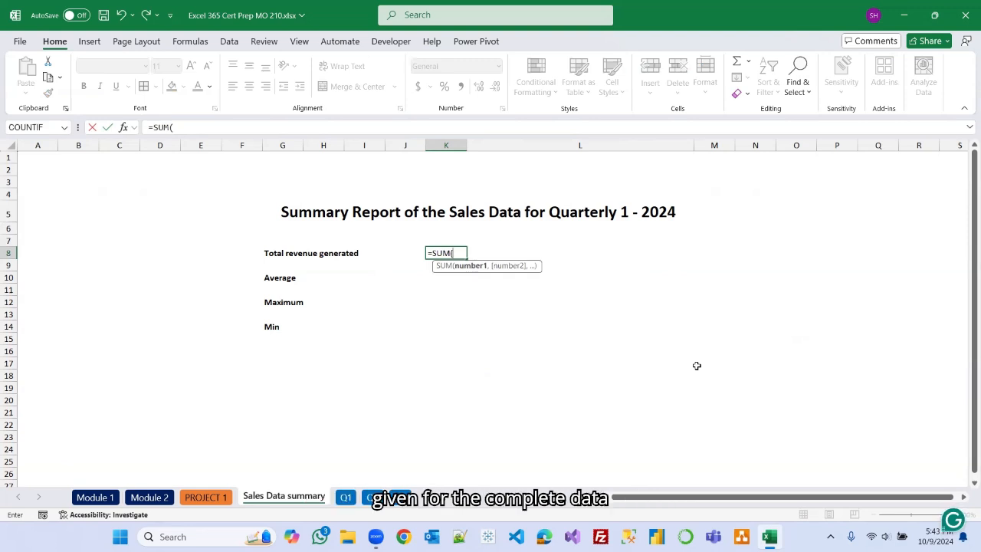
pyautogui.write('sale')
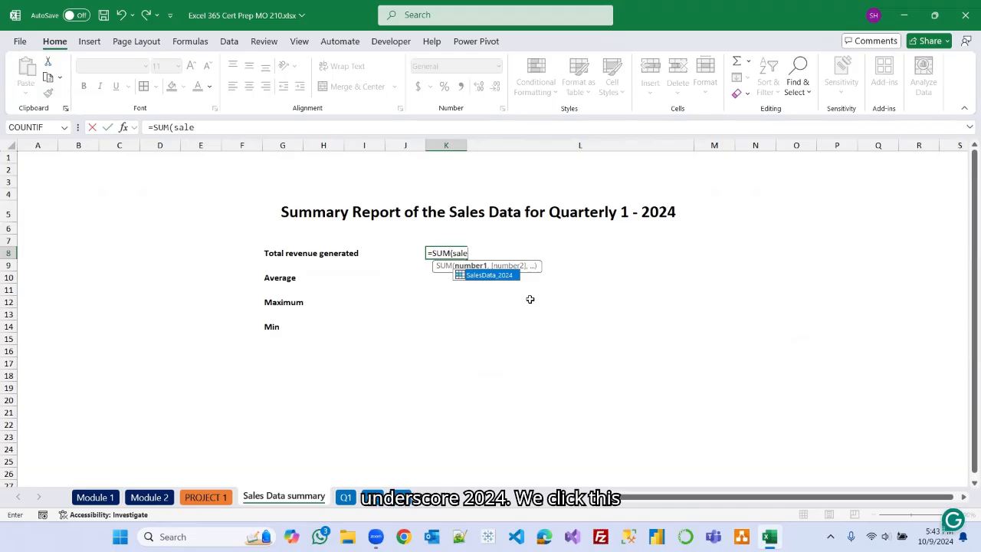
pyautogui.press('Tab')
pyautogui.press('Return')
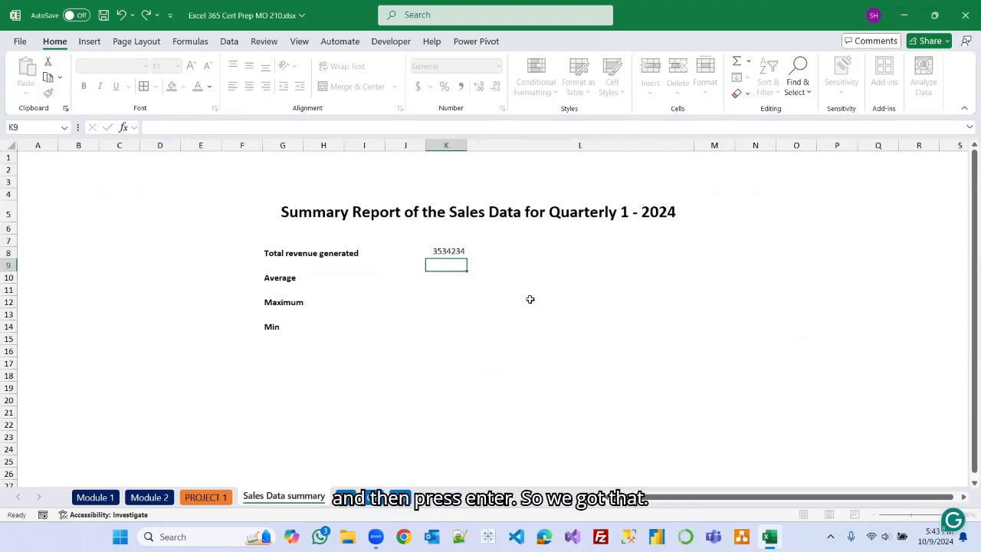
# Format K8:K14 as bold Accounting with no decimal places.
pyautogui.moveTo(444, 252); pyautogui.dragTo(461, 322)
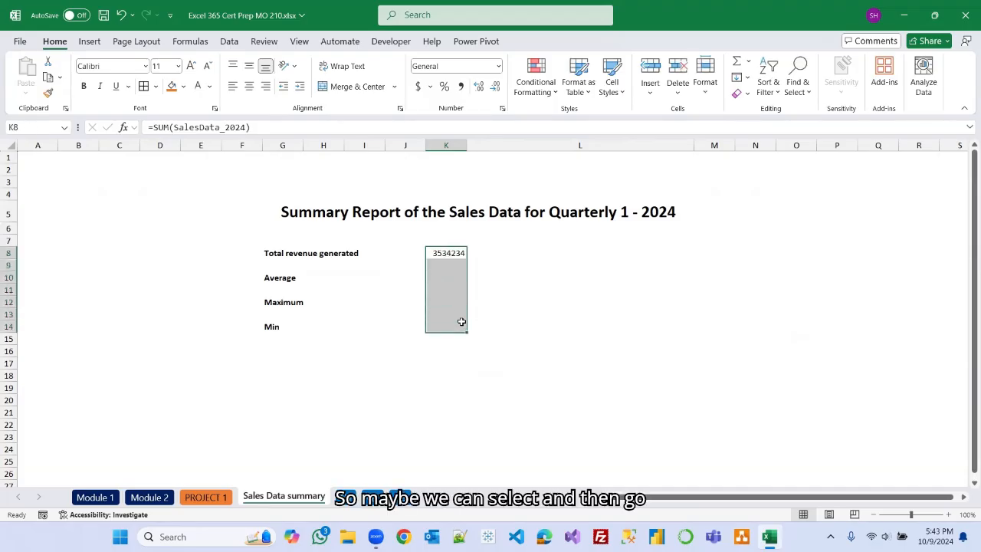
pyautogui.click(417, 87)
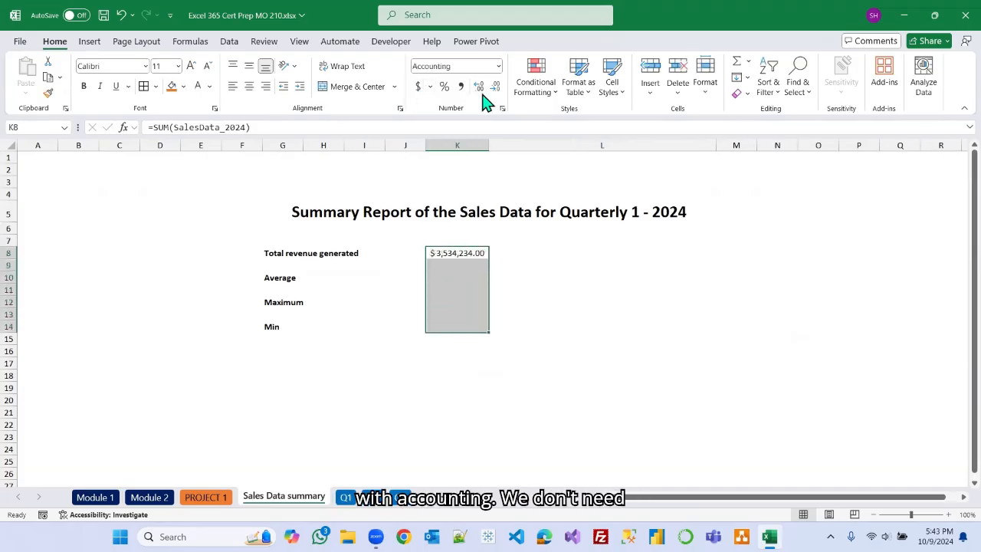
pyautogui.click(496, 90)
pyautogui.click(496, 90)
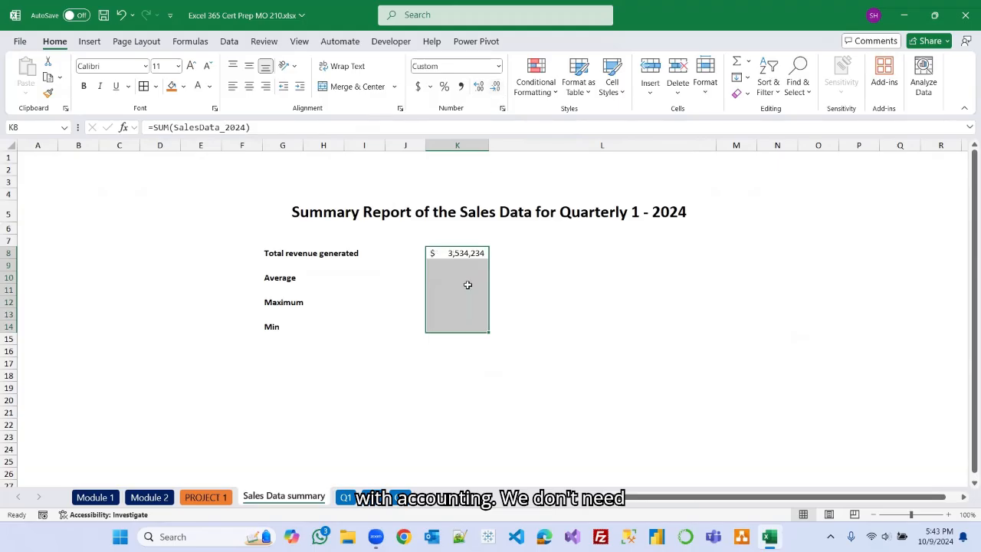
pyautogui.click(83, 87)
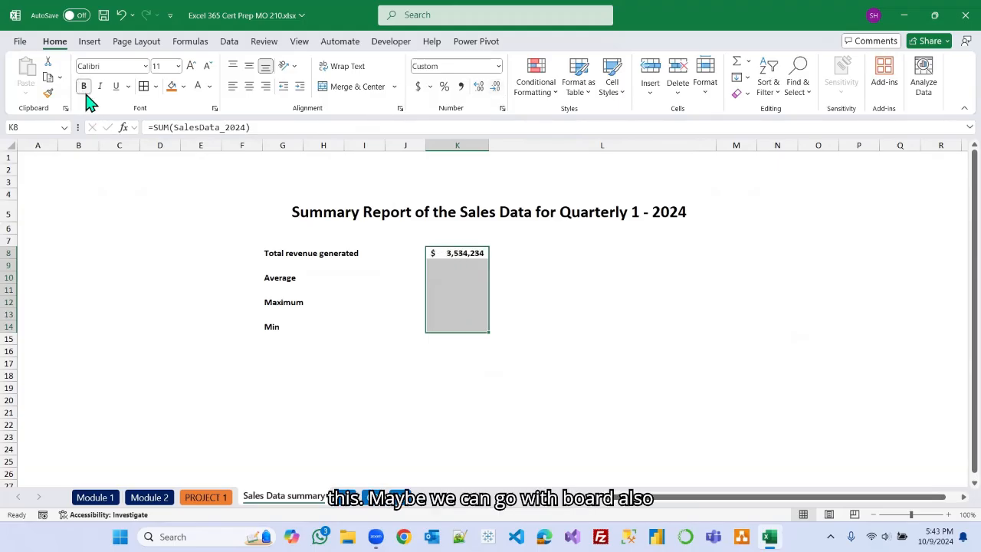
pyautogui.click(610, 328)
pyautogui.click(451, 275)
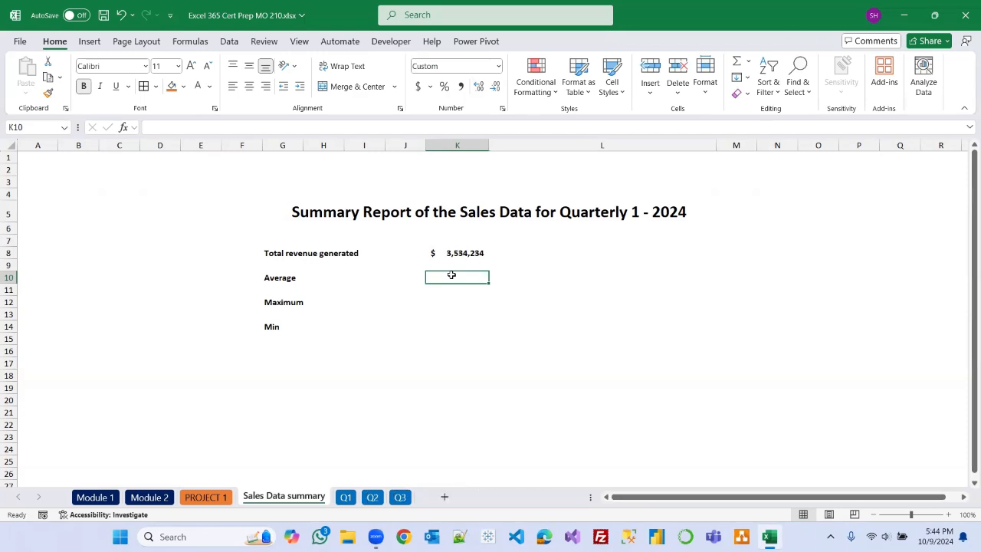
# Calculate the AVERAGE of SalesData_2024 in K10.
pyautogui.click(151, 497)
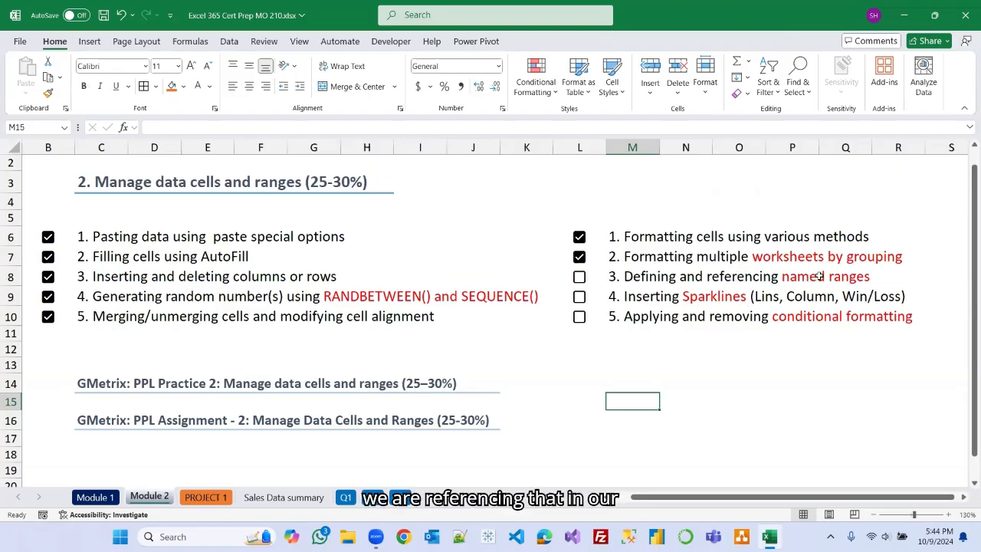
pyautogui.click(307, 498)
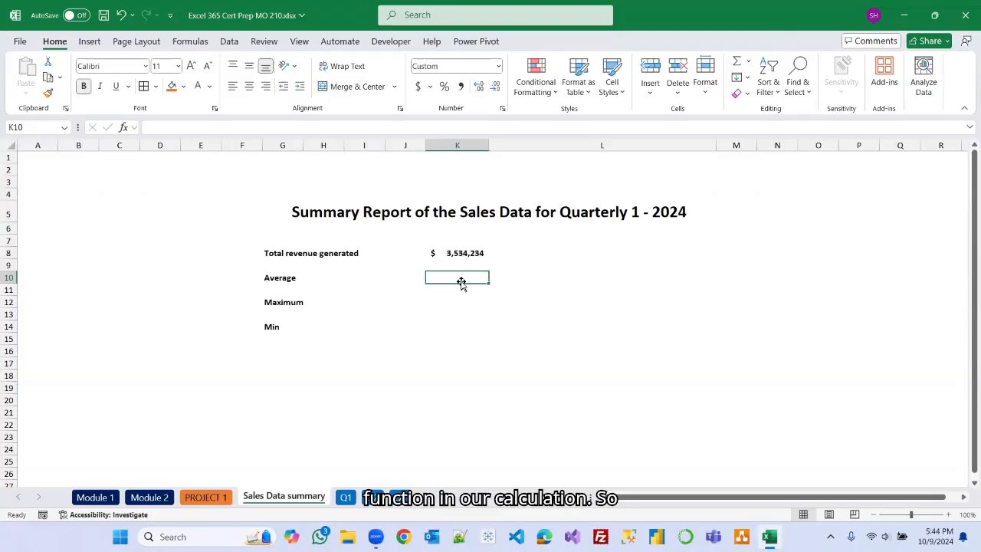
pyautogui.write('=')
pyautogui.write('aver')
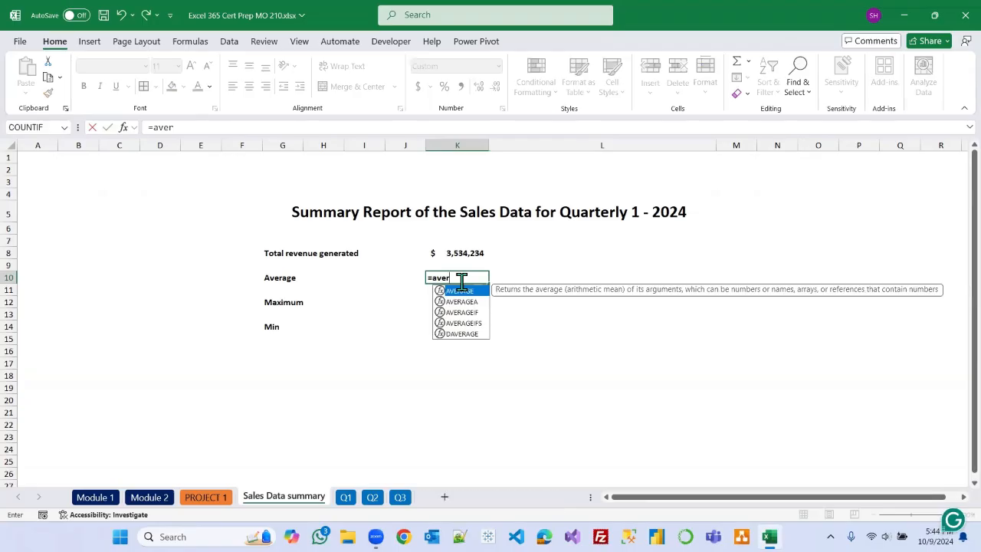
pyautogui.press('Tab')
pyautogui.write('sa')
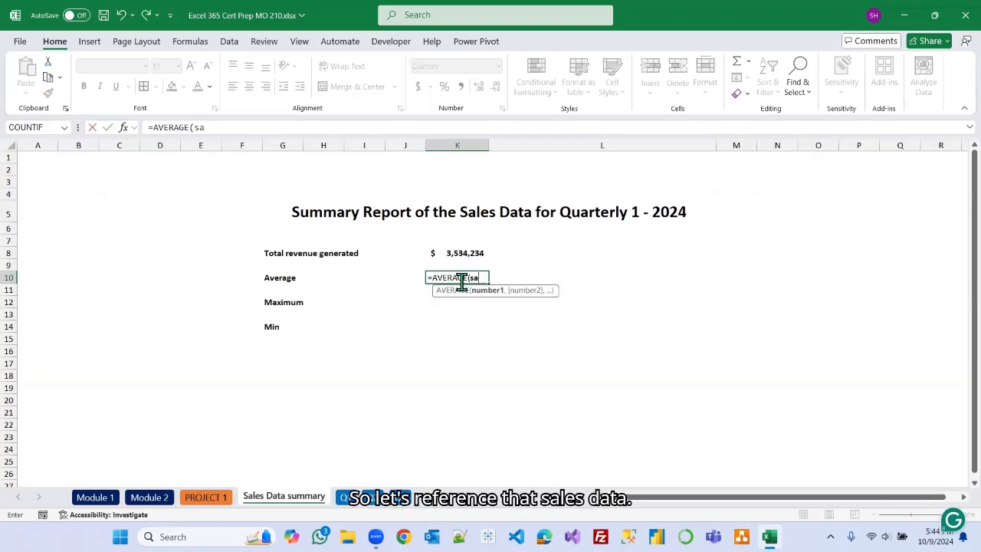
pyautogui.press('Tab')
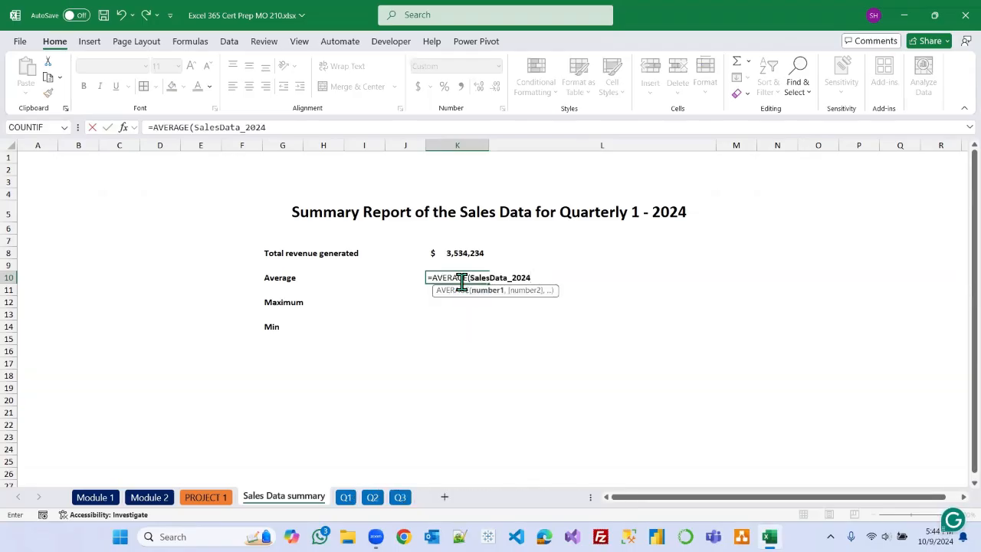
pyautogui.press('Return')
# Calculate the MAX of SalesData_2024 in K12.
pyautogui.click(455, 301)
pyautogui.write('=max')
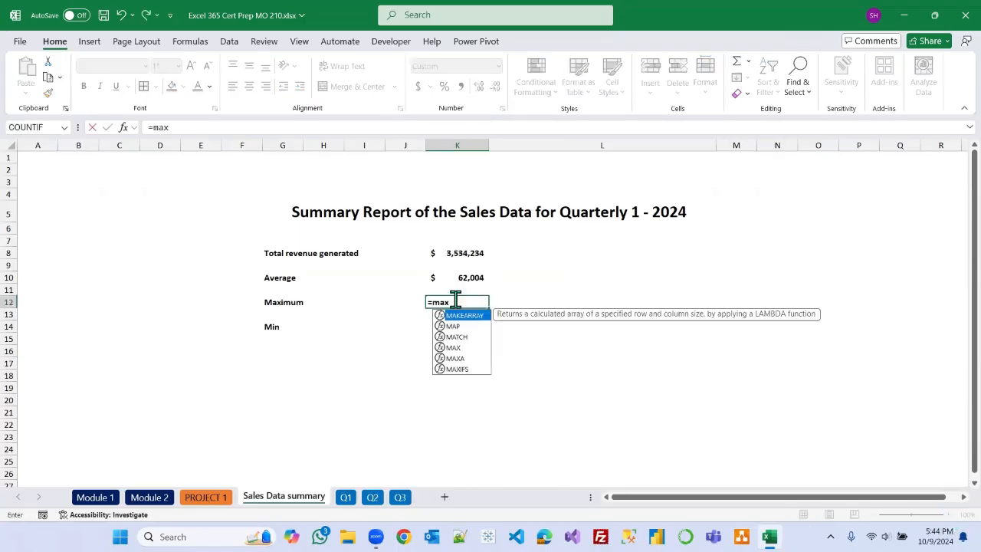
pyautogui.press('Tab')
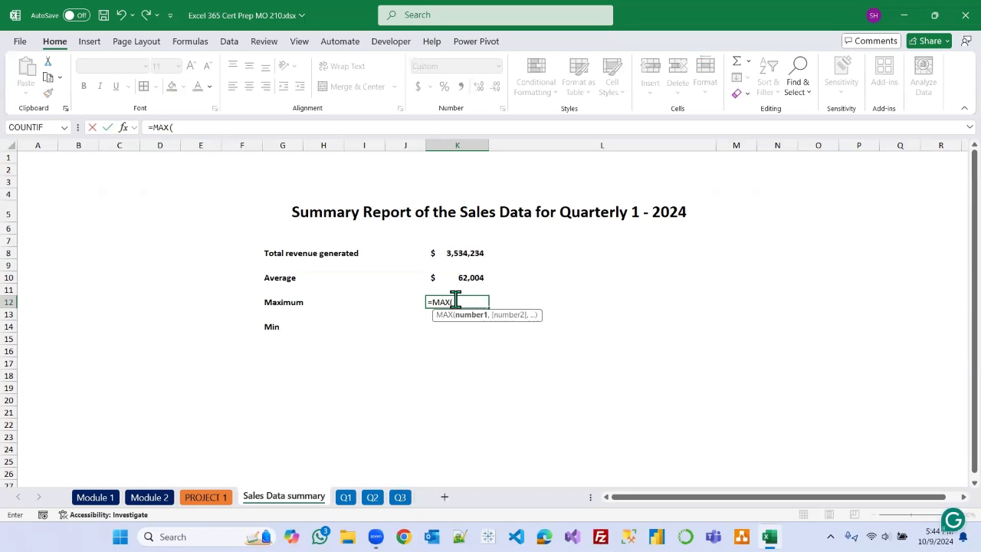
pyautogui.write('sa')
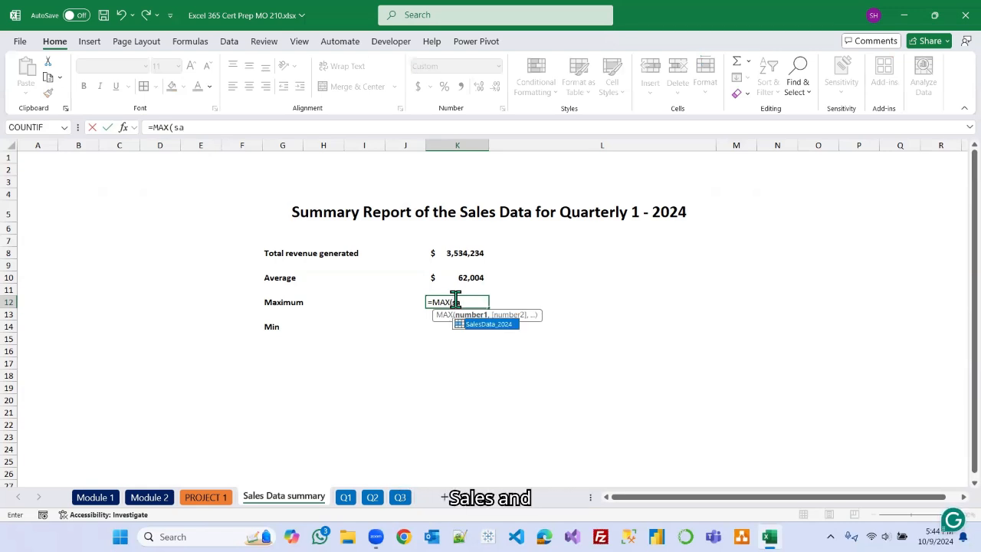
pyautogui.press('Tab')
pyautogui.press('Return')
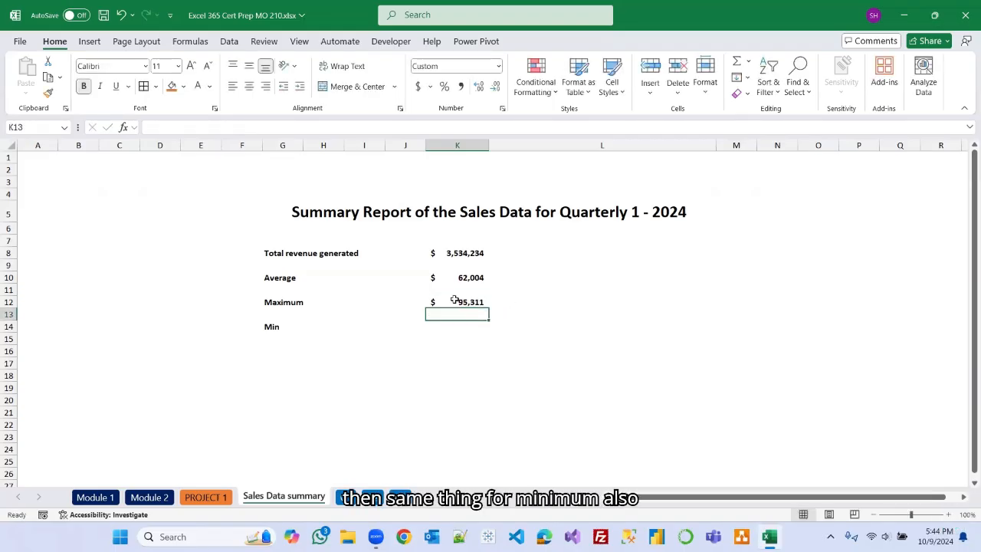
# Calculate the MIN of SalesData_2024 in K14.
pyautogui.click(463, 328)
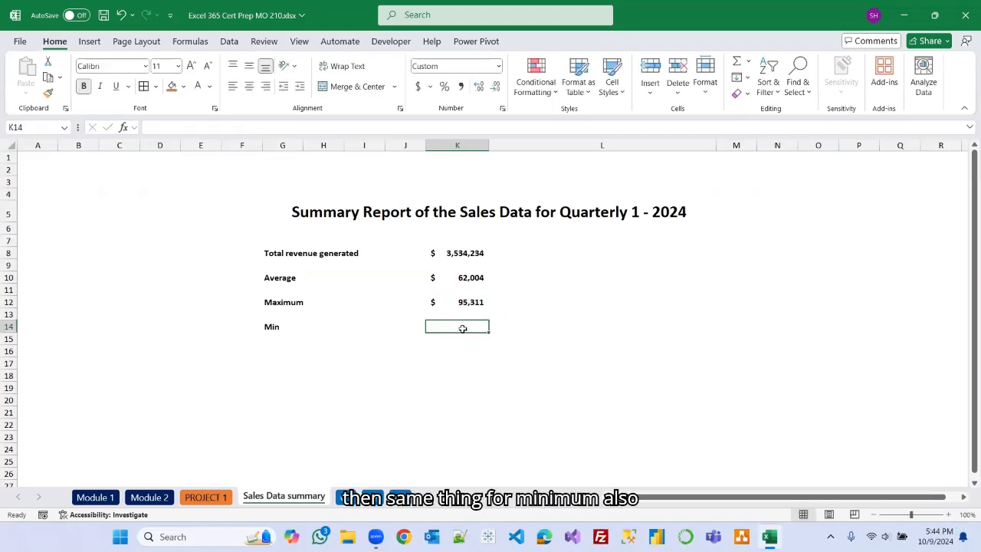
pyautogui.write('=min')
pyautogui.press('Down')
pyautogui.press('Tab')
pyautogui.write('sa')
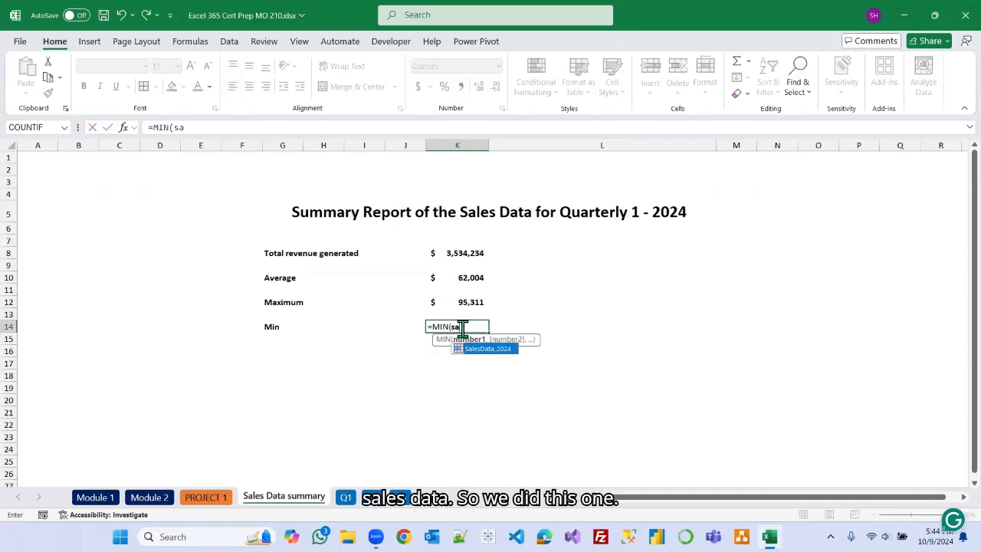
pyautogui.press('Tab')
pyautogui.press('Return')
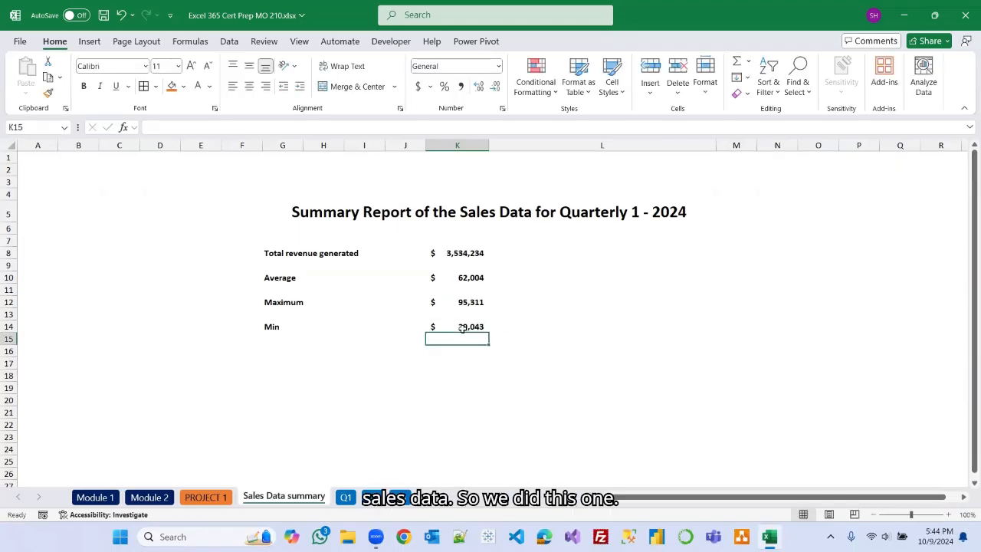
# Review the Module 2 checklist entry on defining and referencing named ranges.
pyautogui.click(662, 302)
pyautogui.click(511, 387)
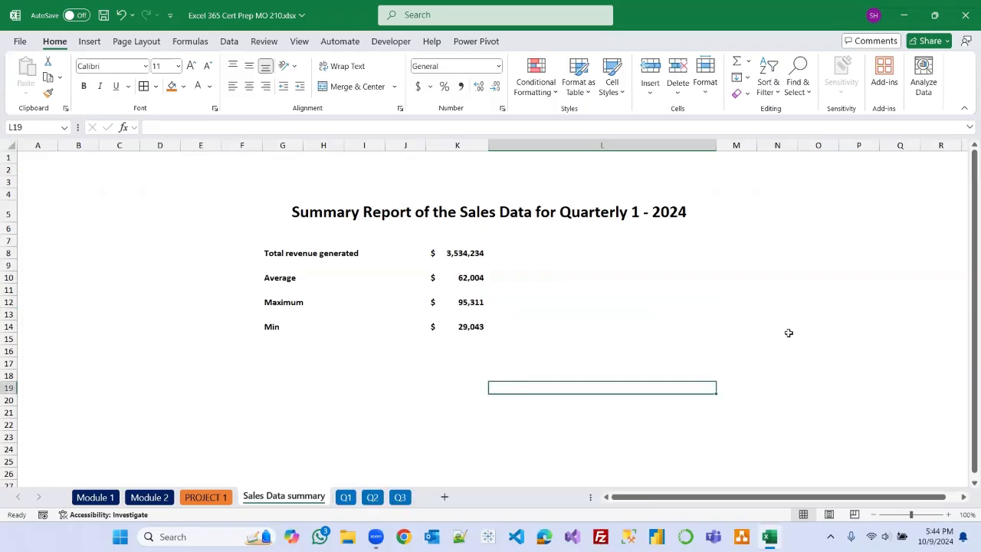
pyautogui.click(523, 426)
pyautogui.click(222, 497)
pyautogui.click(149, 497)
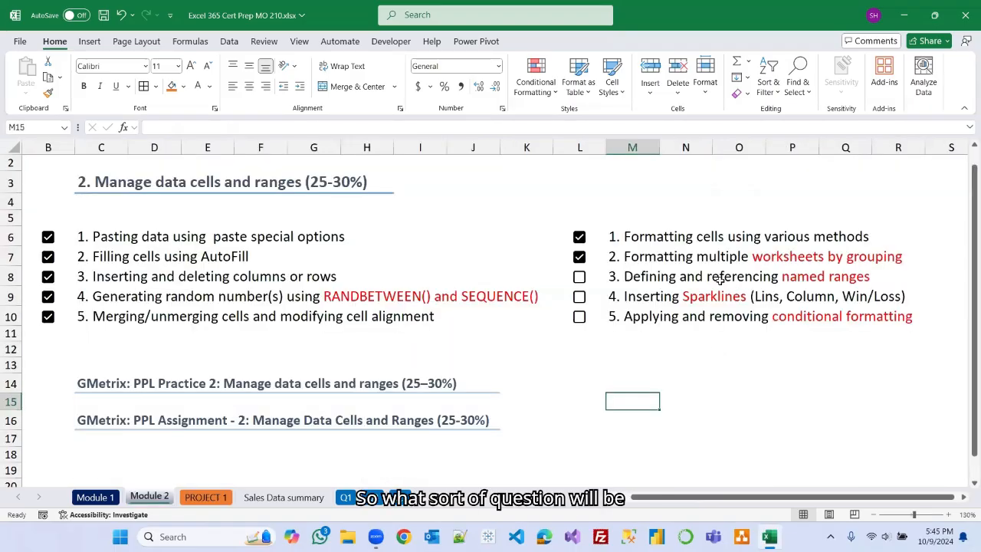
pyautogui.click(789, 277)
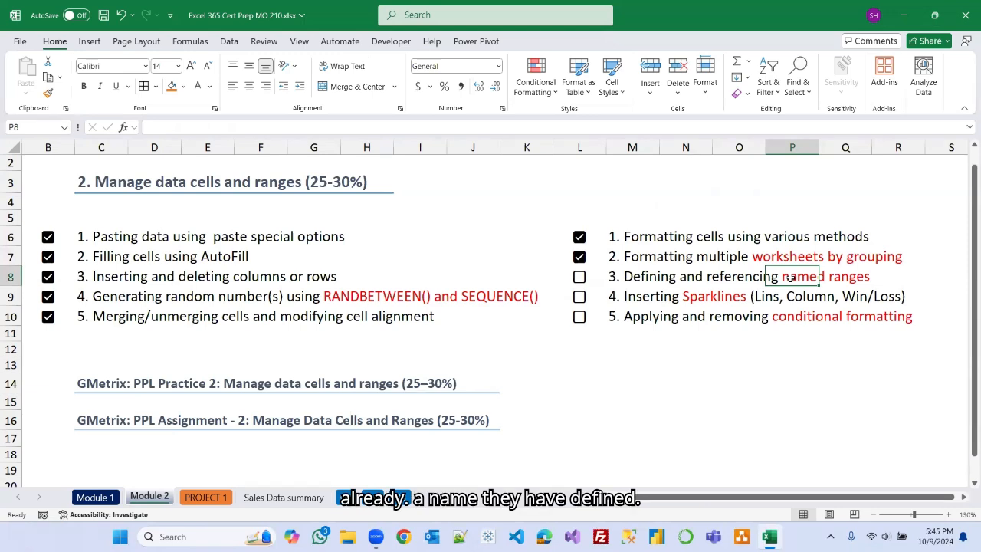
pyautogui.click(740, 398)
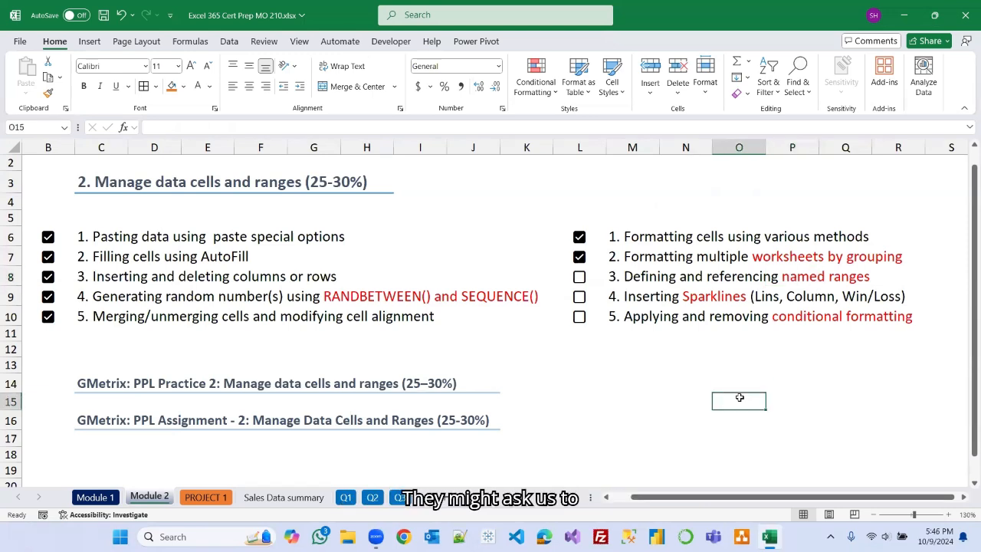
# Open the Name Manager on PROJECT 1 and try changing the SalesData_2024 reference, cancelling the edit.
pyautogui.click(219, 499)
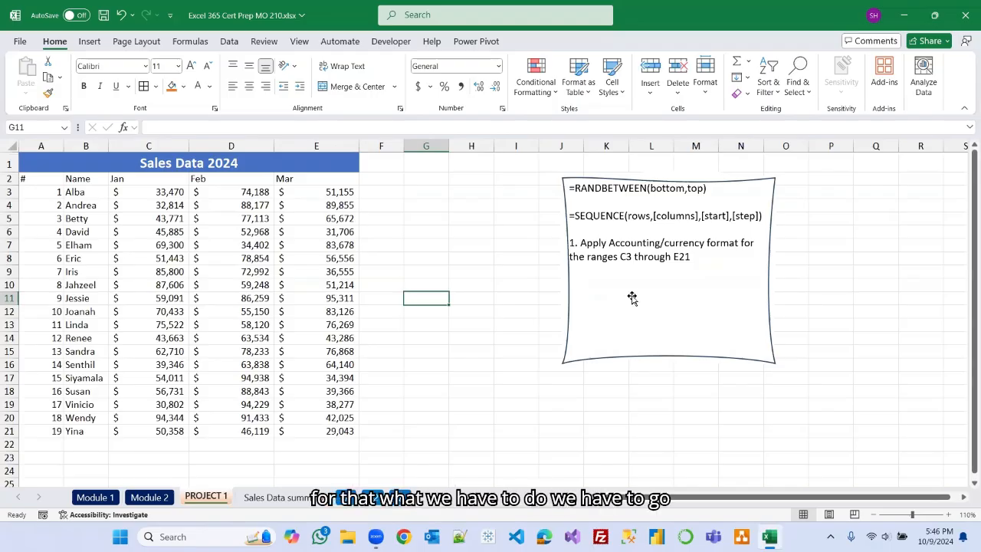
pyautogui.click(190, 42)
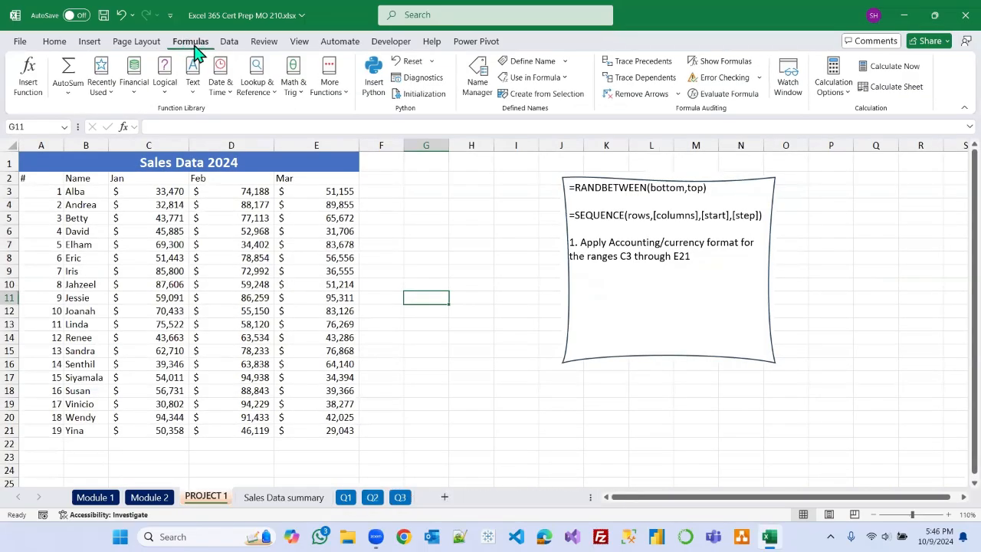
pyautogui.click(483, 80)
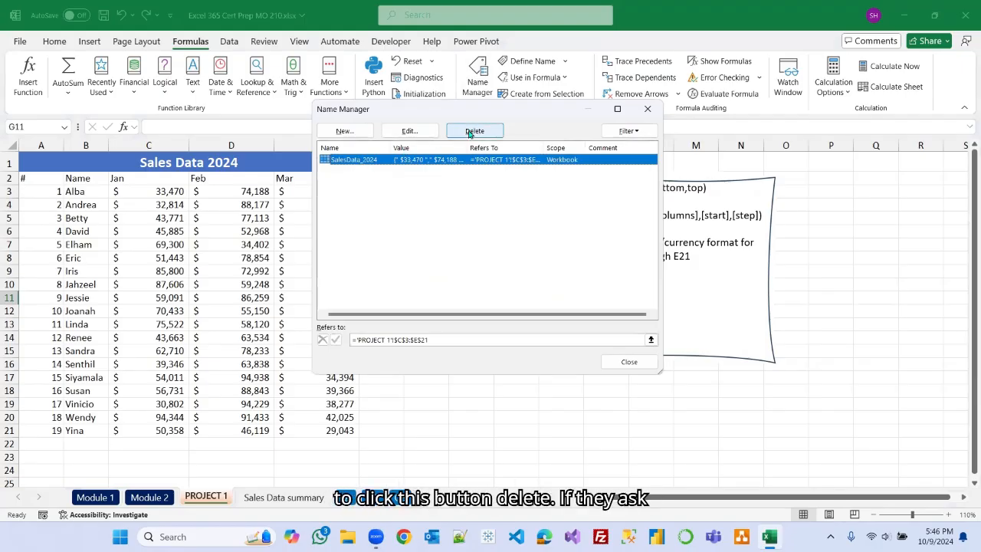
pyautogui.click(408, 132)
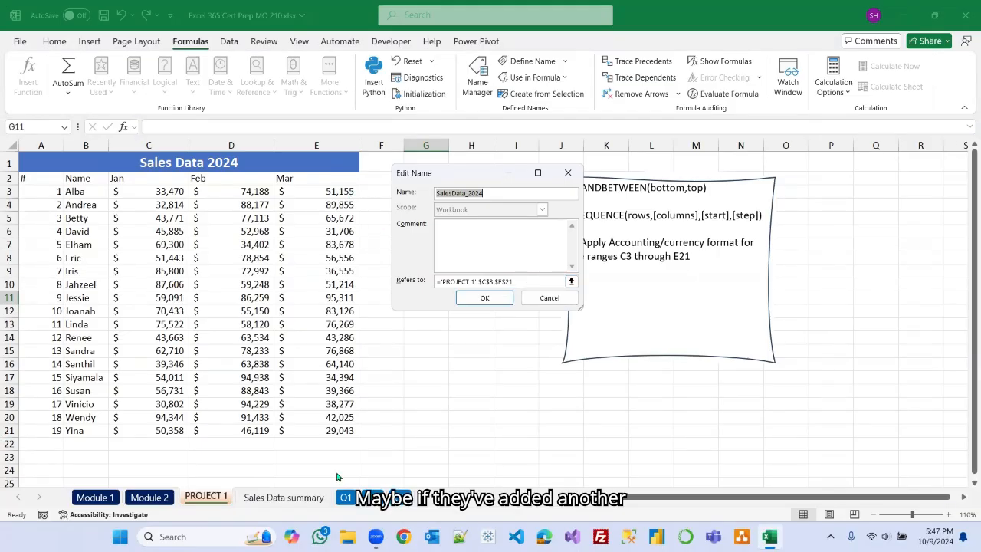
pyautogui.click(510, 282)
pyautogui.press('BackSpace')
pyautogui.write('5')
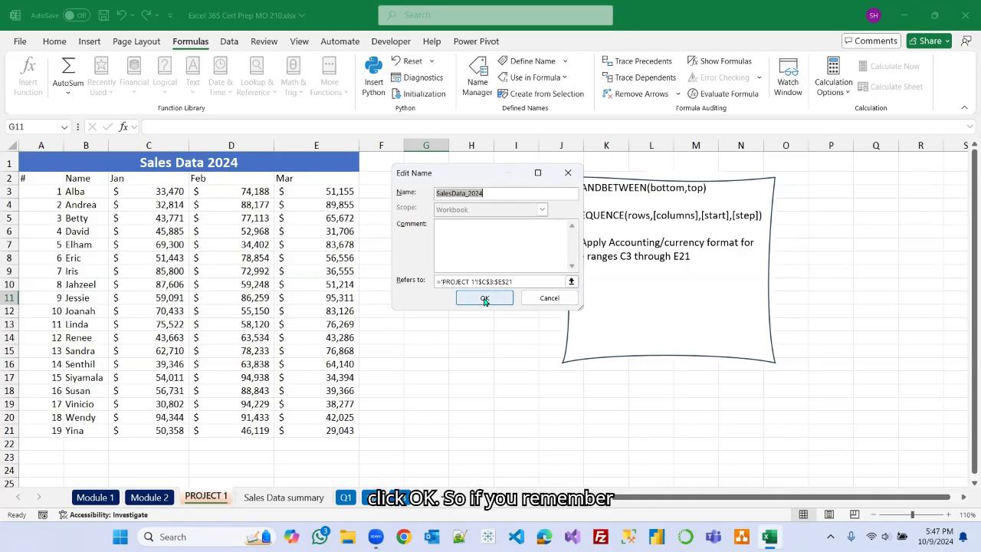
pyautogui.click(548, 298)
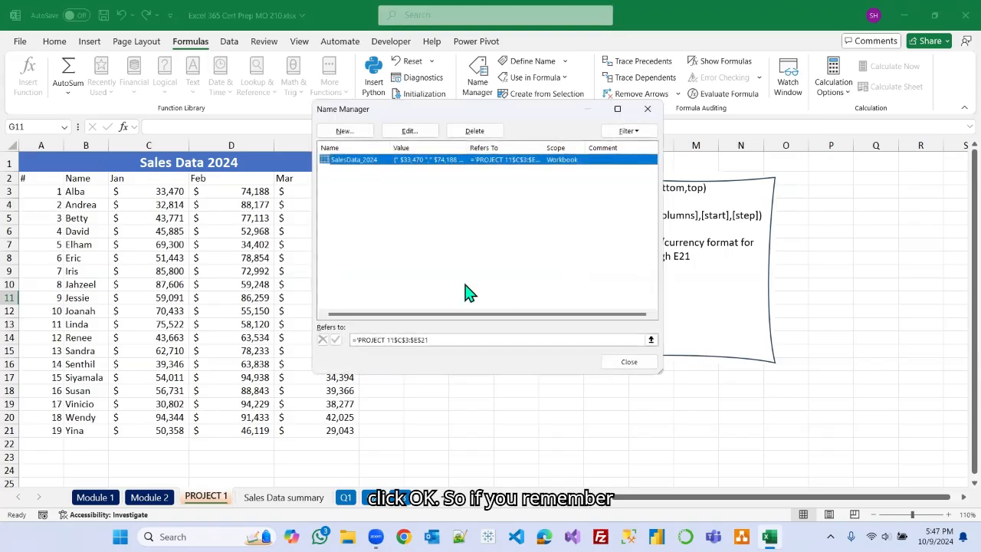
# Reopen the Name Manager and inspect the SalesData_2024 name's definition, cancelling the edit and closing the dialog.
pyautogui.click(625, 363)
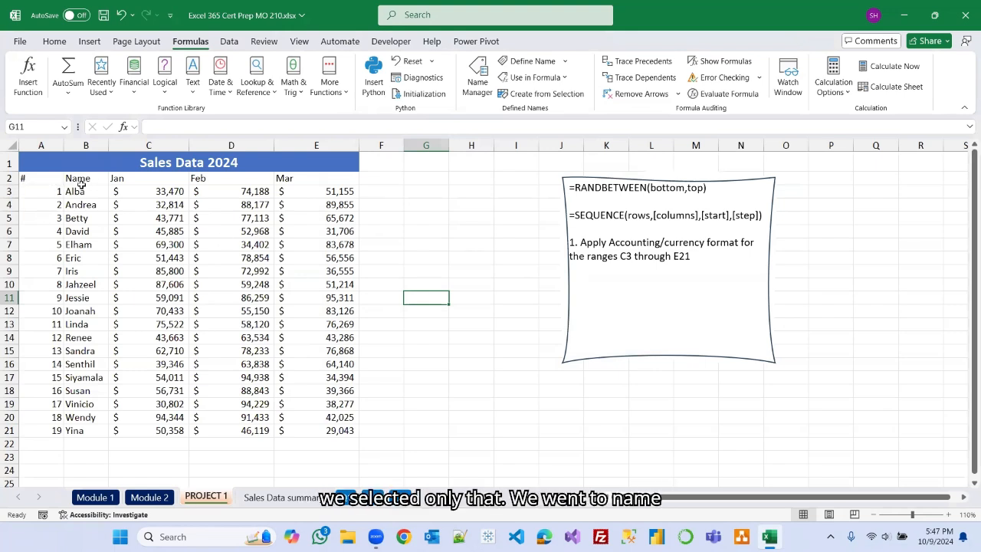
pyautogui.click(476, 81)
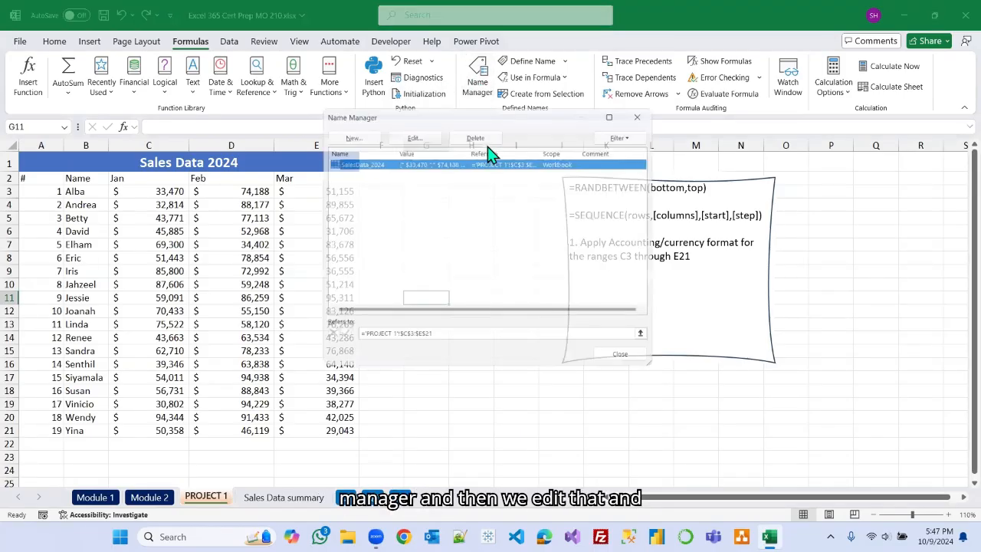
pyautogui.click(413, 138)
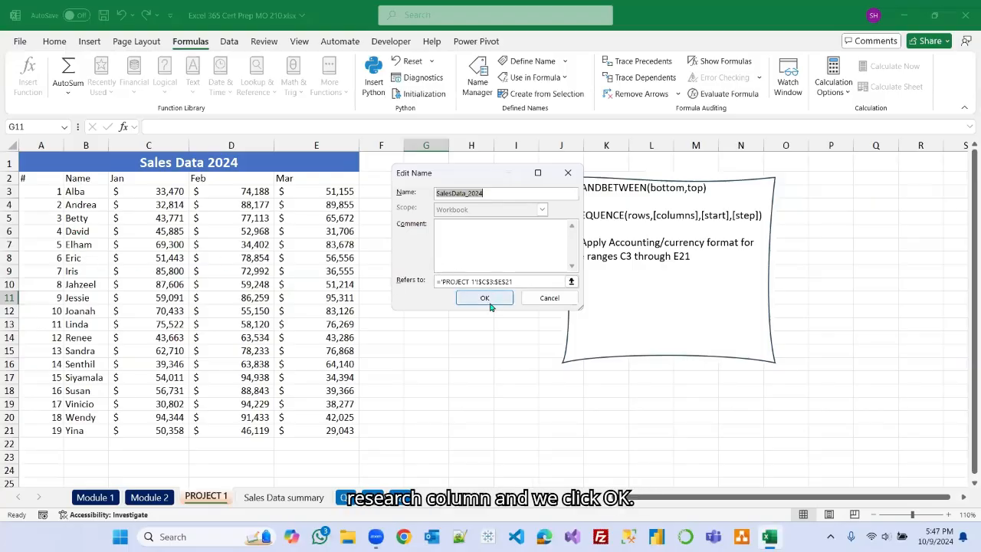
pyautogui.click(547, 298)
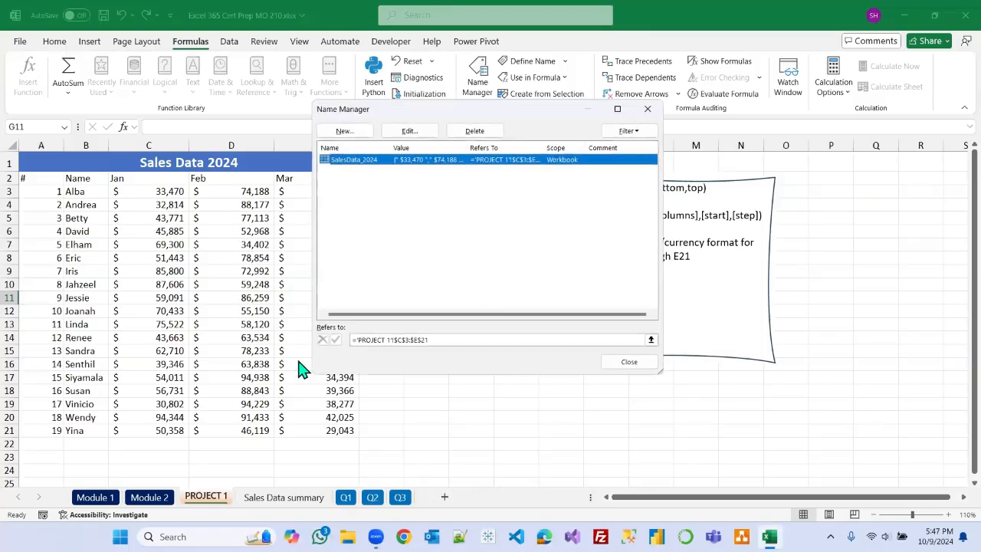
pyautogui.click(629, 362)
# Tick the defining and referencing named ranges item on the Module 2 checklist.
pyautogui.click(145, 497)
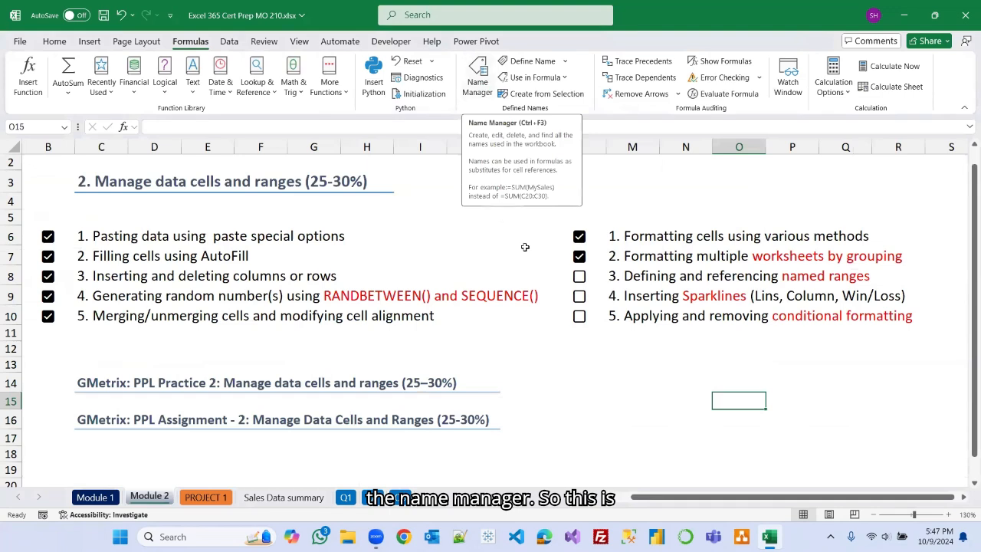
pyautogui.click(579, 276)
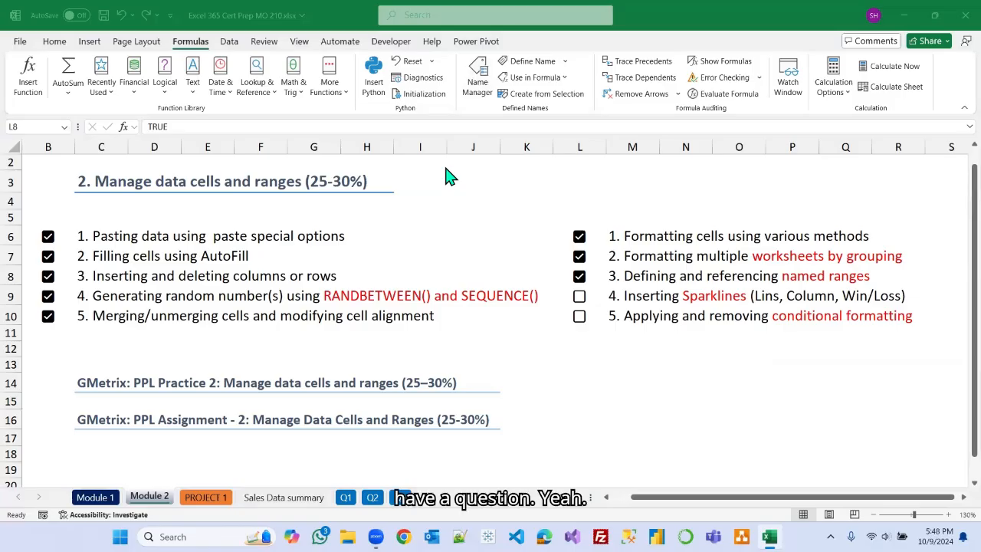
pyautogui.click(609, 380)
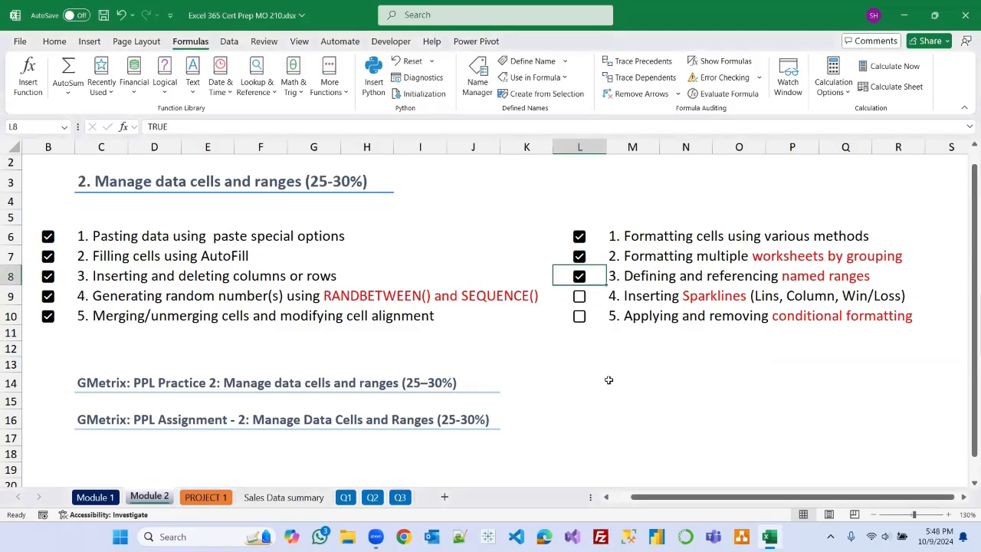
pyautogui.click(608, 380)
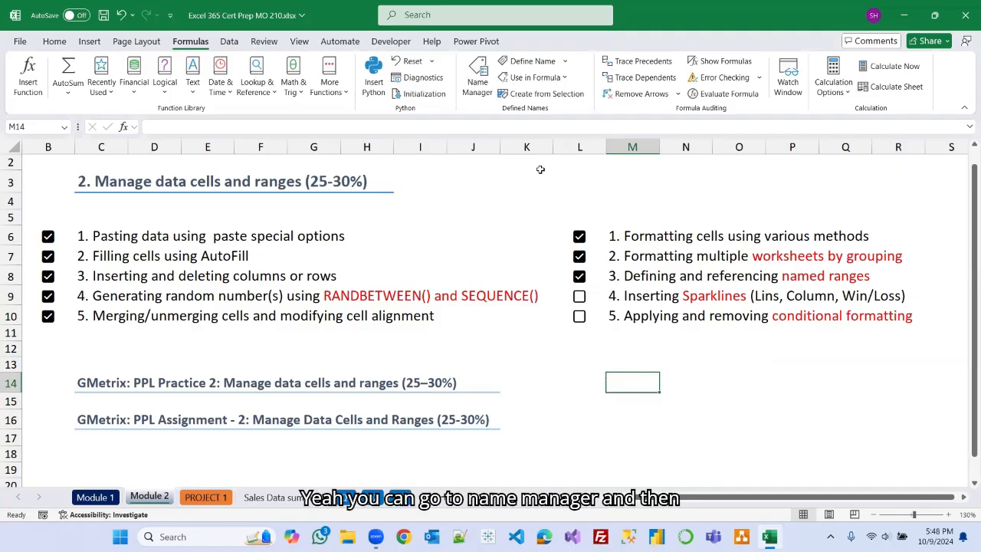
# Open the Name Manager from the Module 2 sheet and close it again.
pyautogui.click(478, 82)
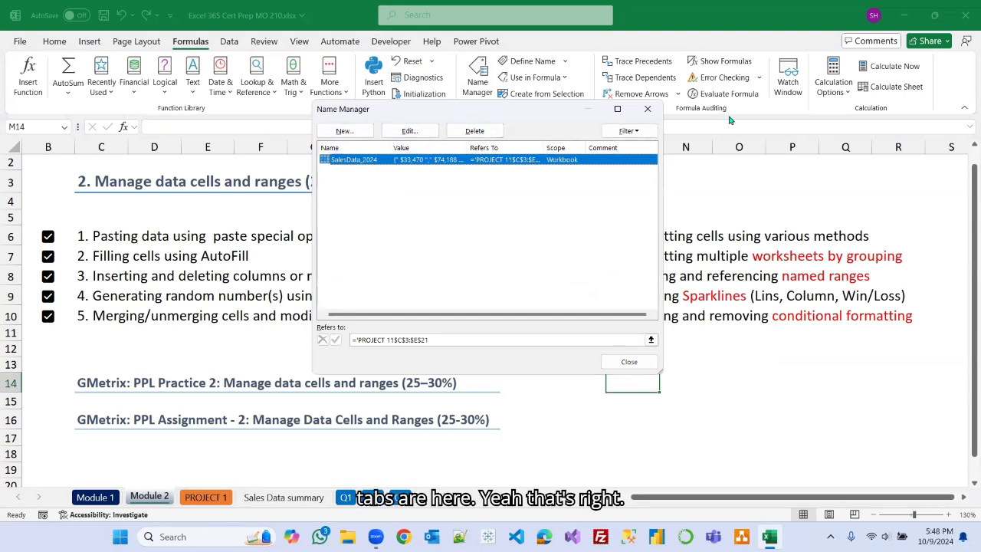
pyautogui.click(647, 109)
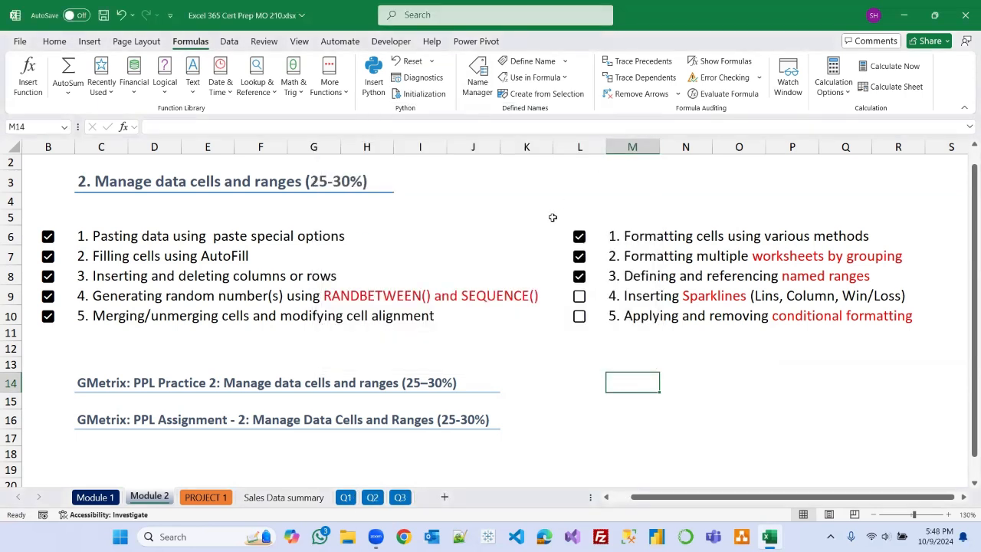
pyautogui.click(599, 195)
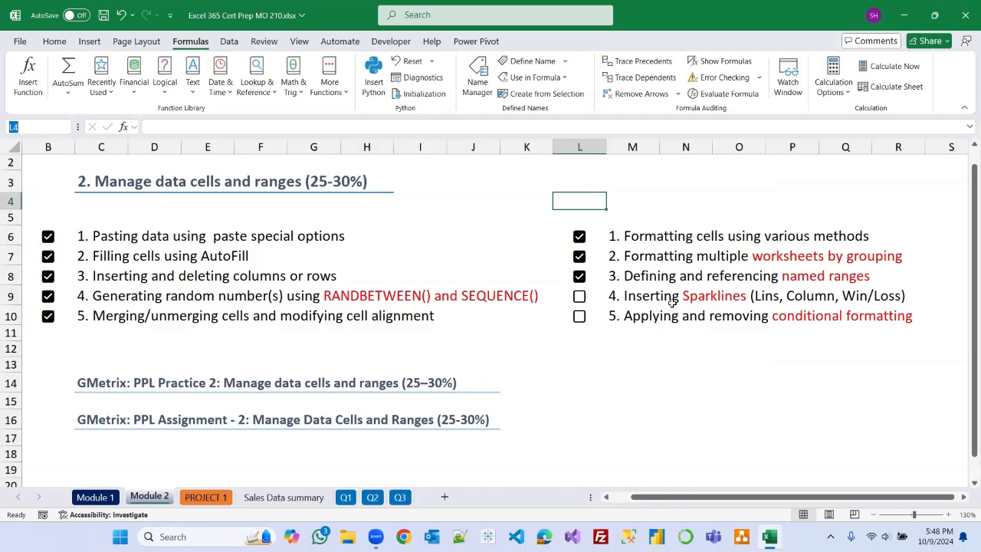
# Correct the sparklines checklist item so it reads Inserting Sparklines (Line, Column, Win/Loss).
pyautogui.click(633, 297)
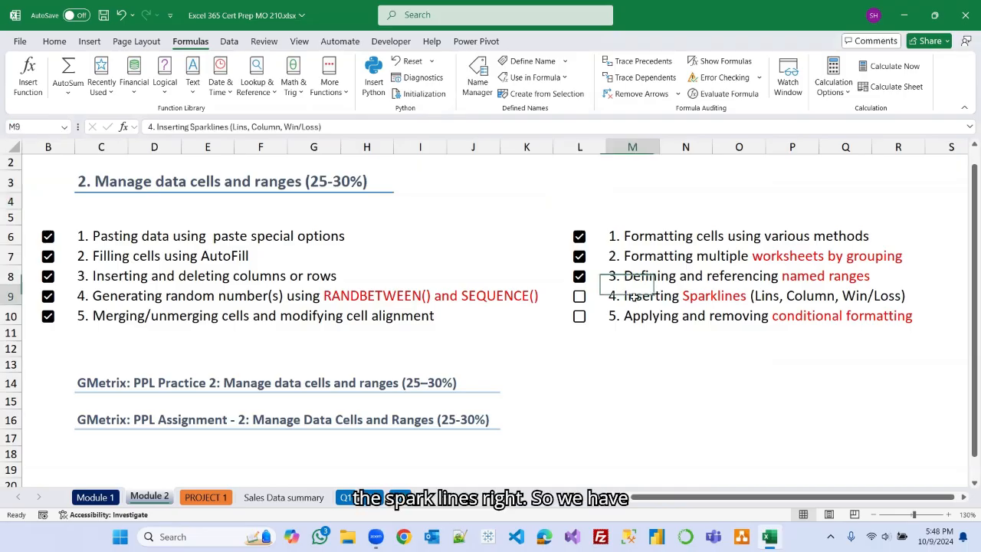
pyautogui.click(249, 127)
pyautogui.press('BackSpace')
pyautogui.press('BackSpace')
pyautogui.press('BackSpace')
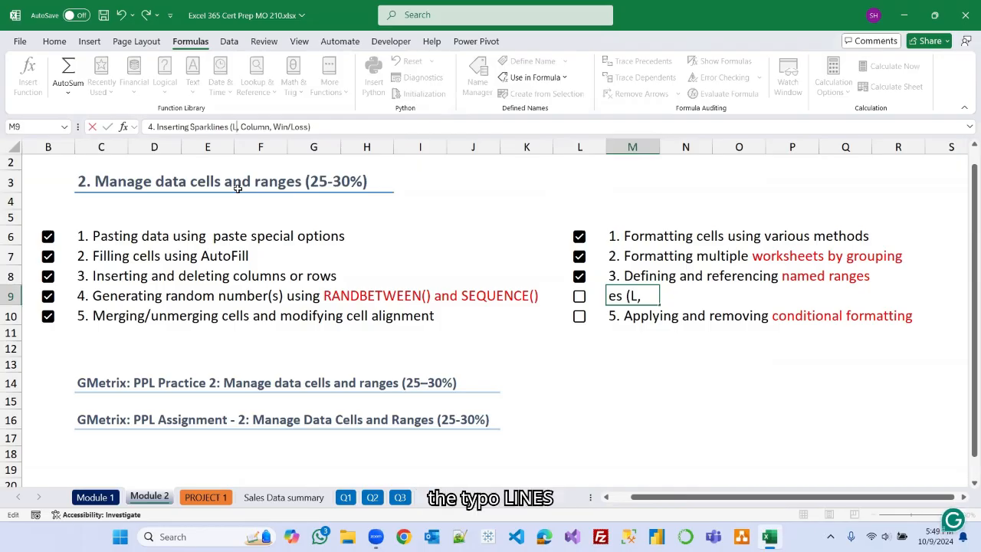
pyautogui.write('ines')
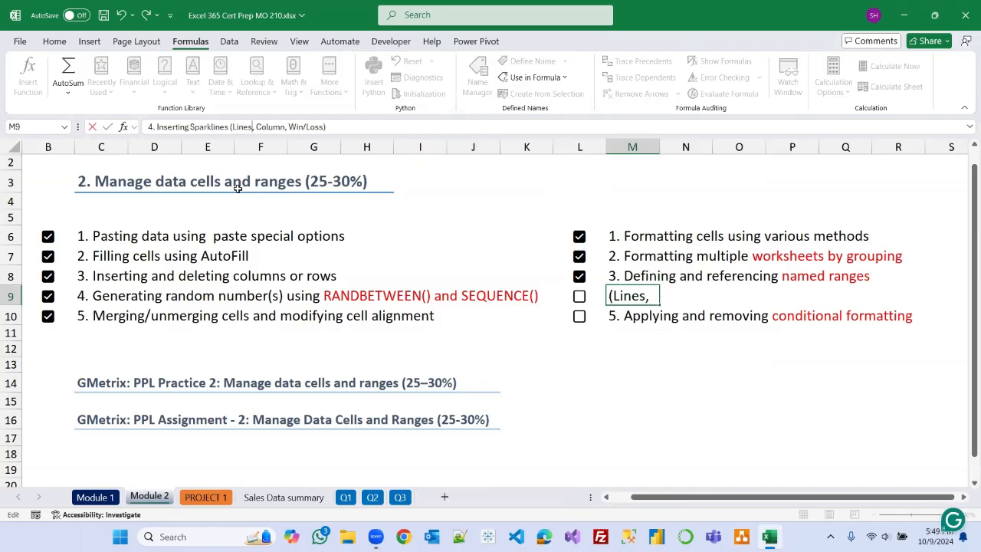
pyautogui.press('Return')
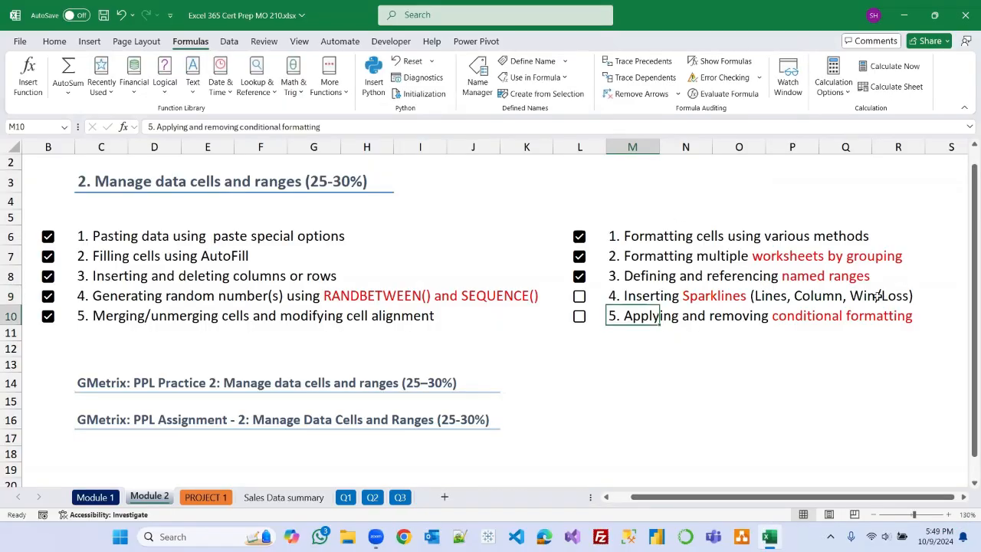
pyautogui.click(92, 42)
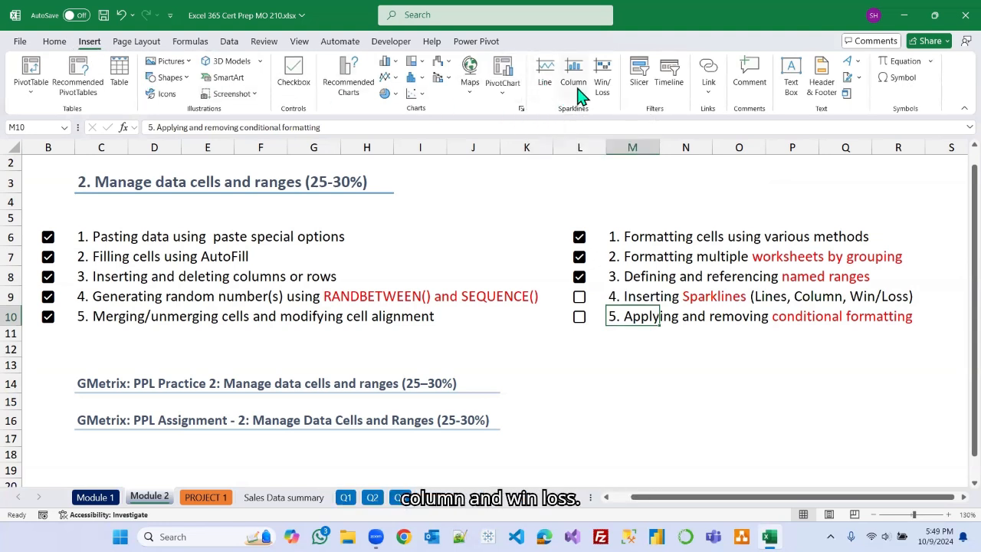
pyautogui.click(659, 297)
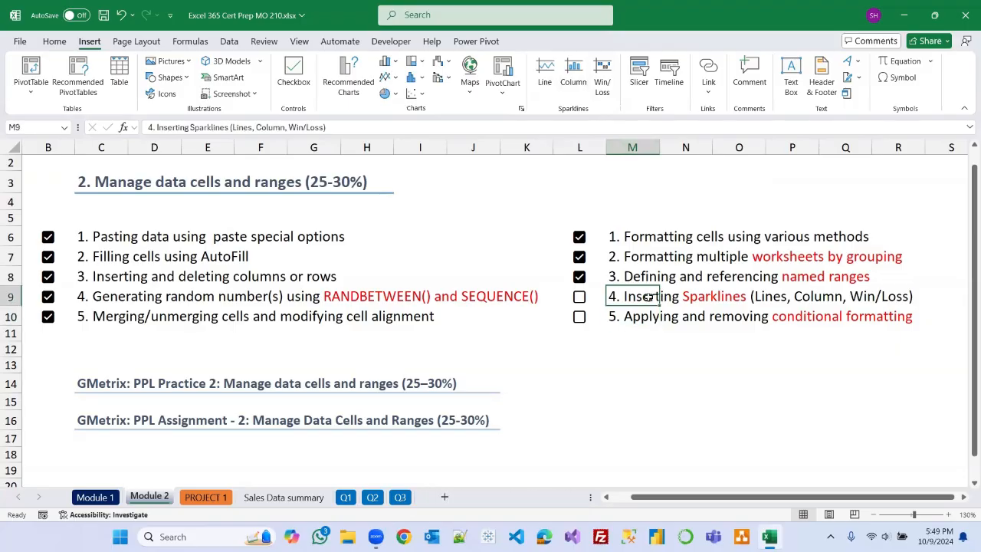
pyautogui.click(252, 127)
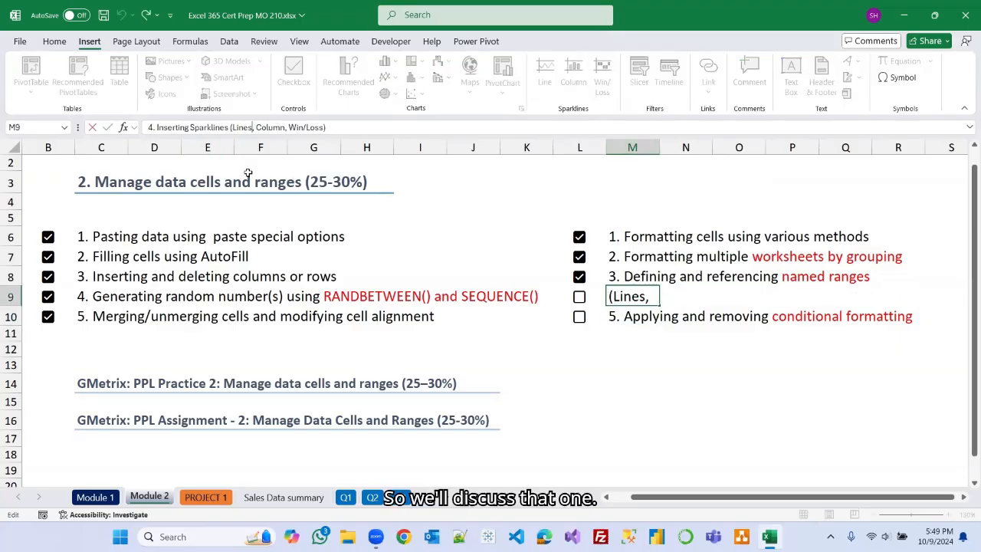
pyautogui.press('BackSpace')
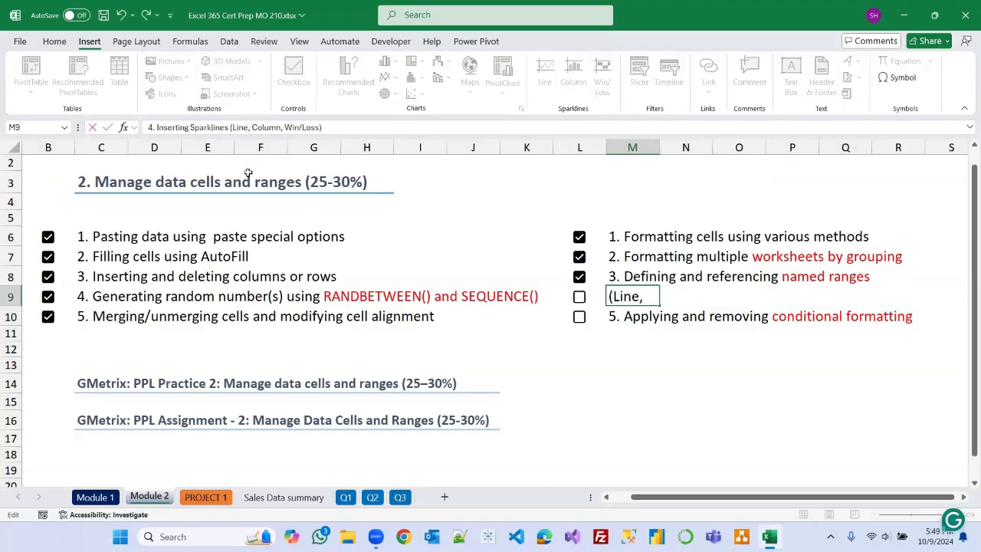
pyautogui.click(738, 382)
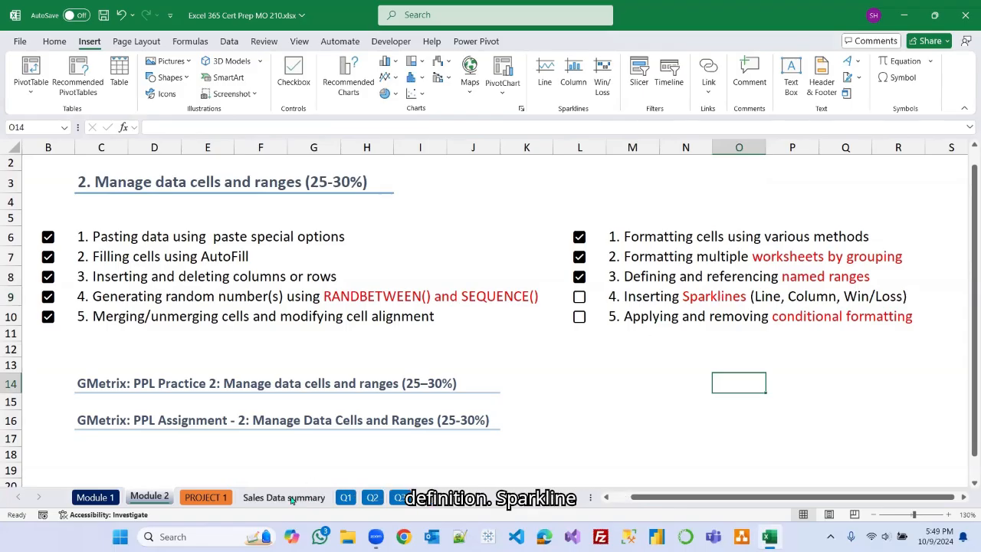
# On PROJECT 1, insert a line sparkline in F3 from C3:E3 and fill it down to F21.
pyautogui.click(222, 498)
pyautogui.click(388, 197)
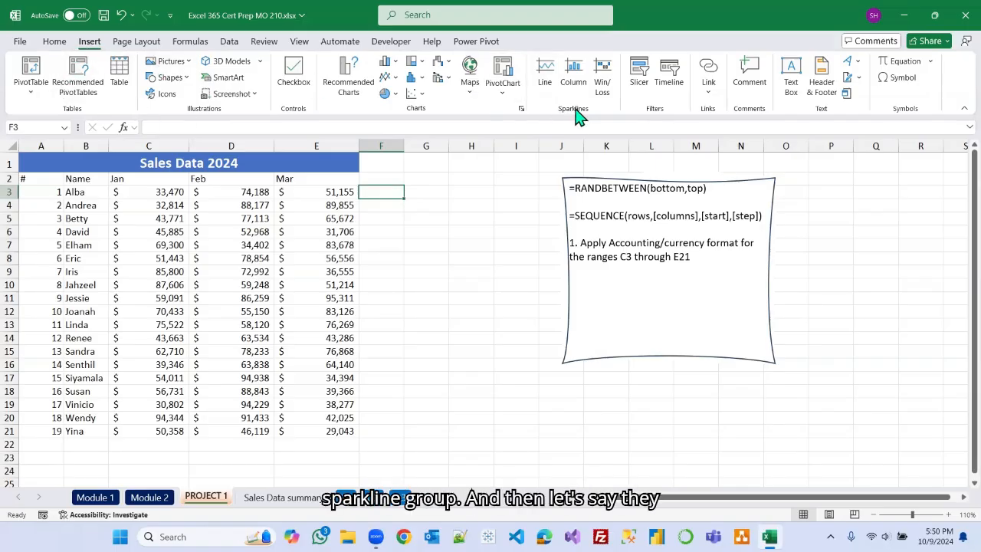
pyautogui.click(547, 73)
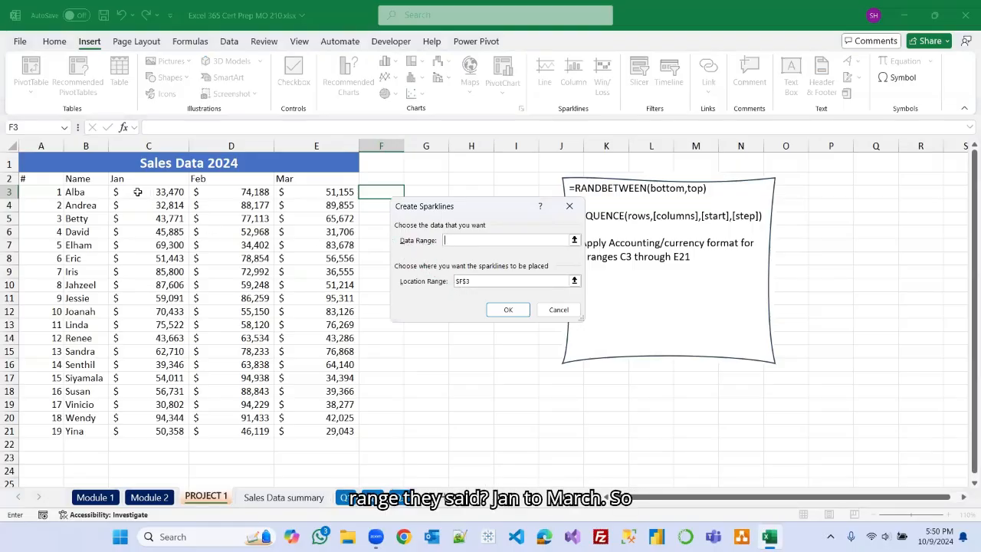
pyautogui.moveTo(142, 193); pyautogui.dragTo(296, 193)
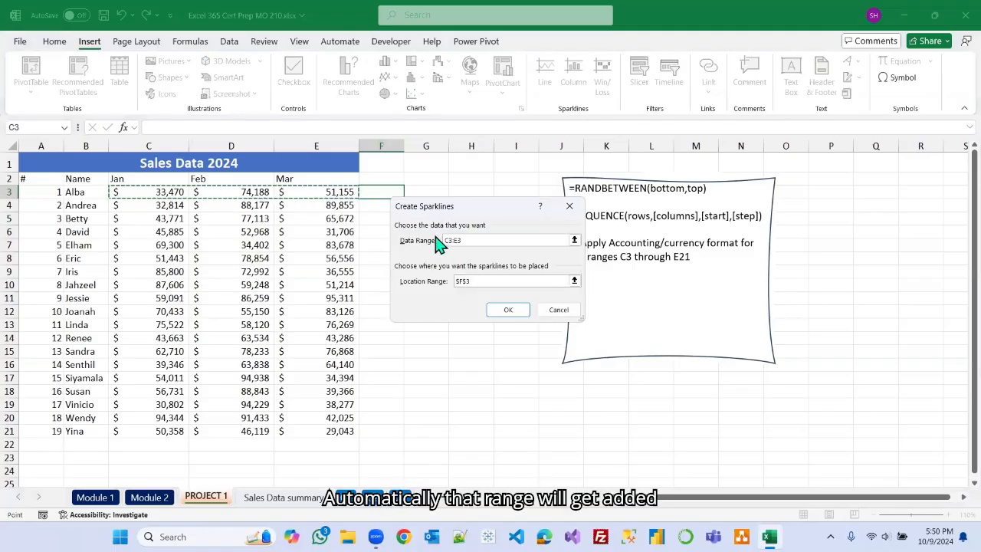
pyautogui.click(504, 311)
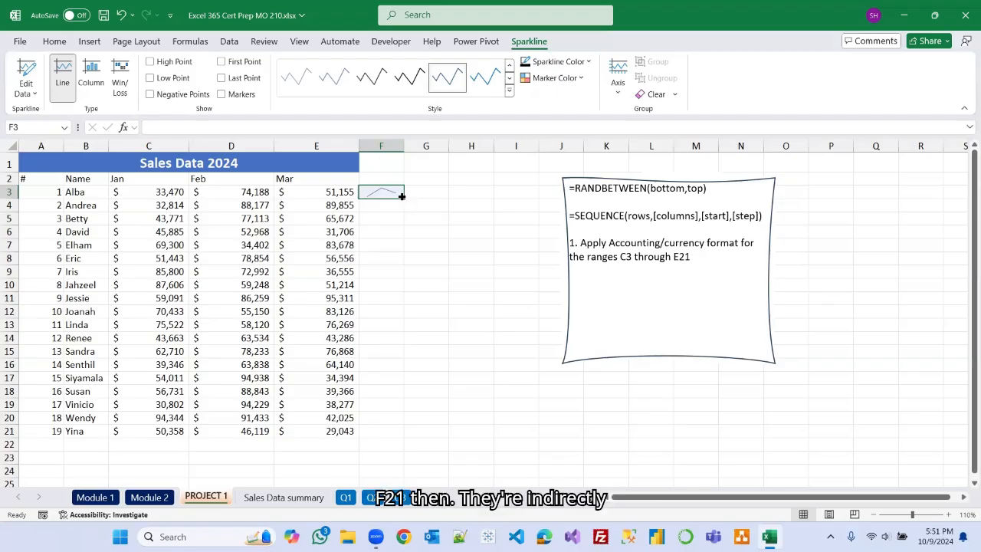
pyautogui.moveTo(402, 196); pyautogui.dragTo(396, 433)
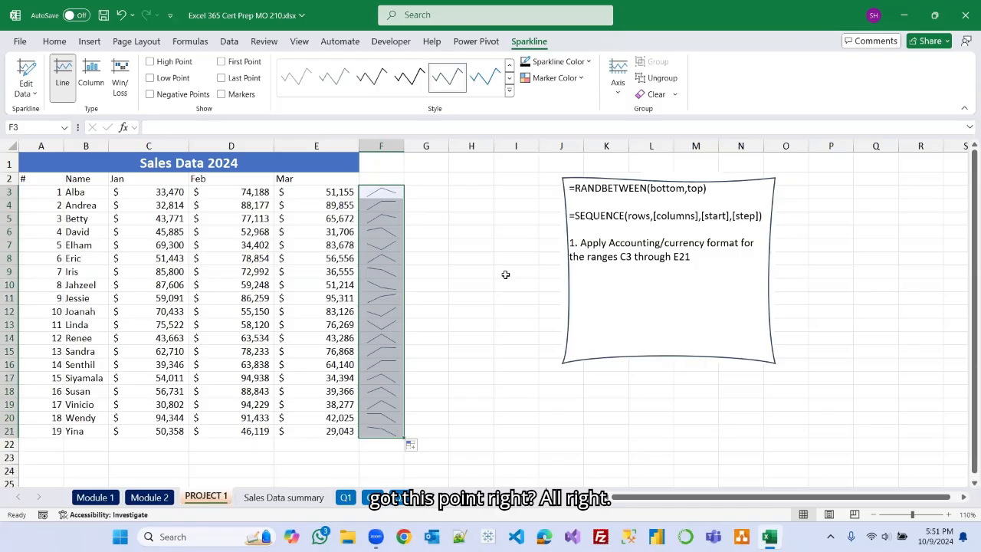
pyautogui.click(505, 274)
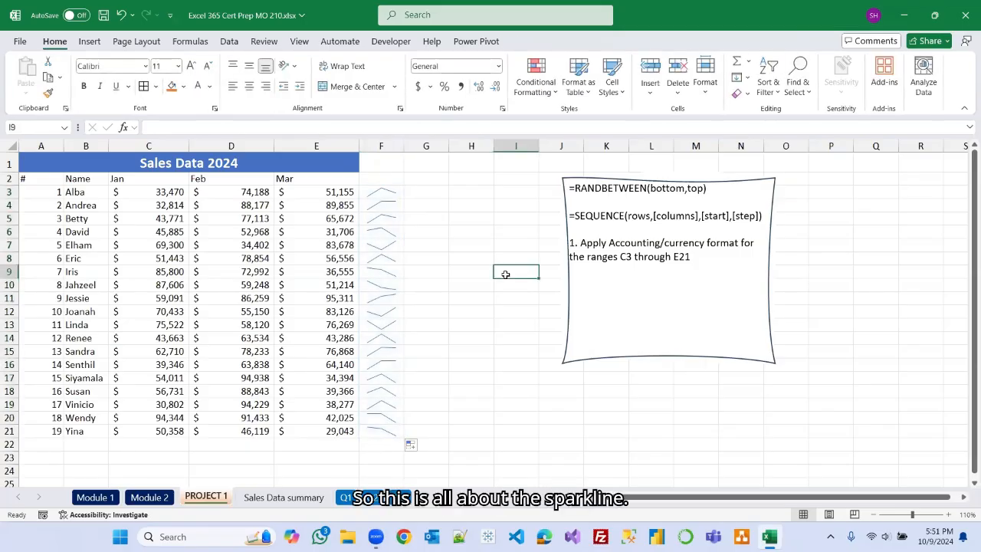
# Select the F3:F21 sparkline group and change its type to Column.
pyautogui.click(164, 498)
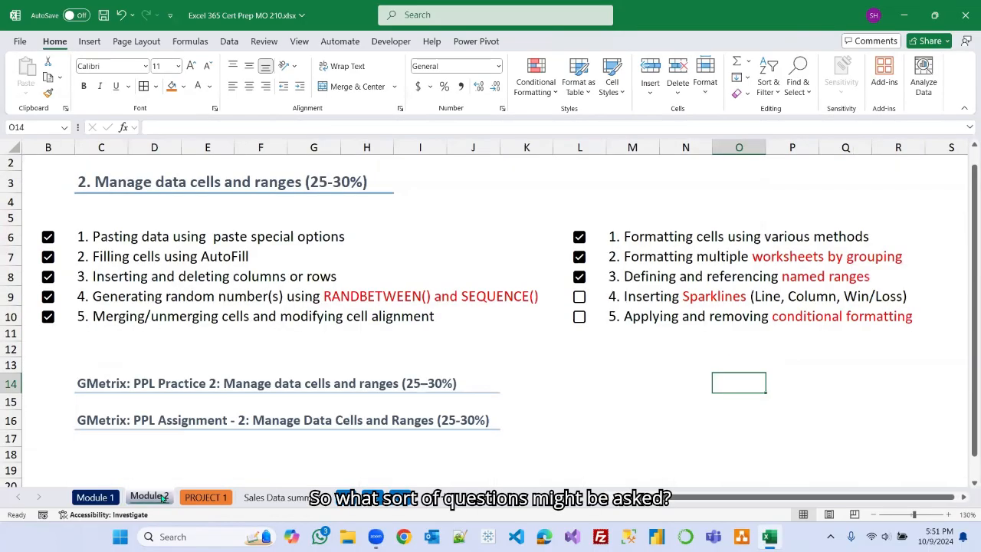
pyautogui.click(214, 499)
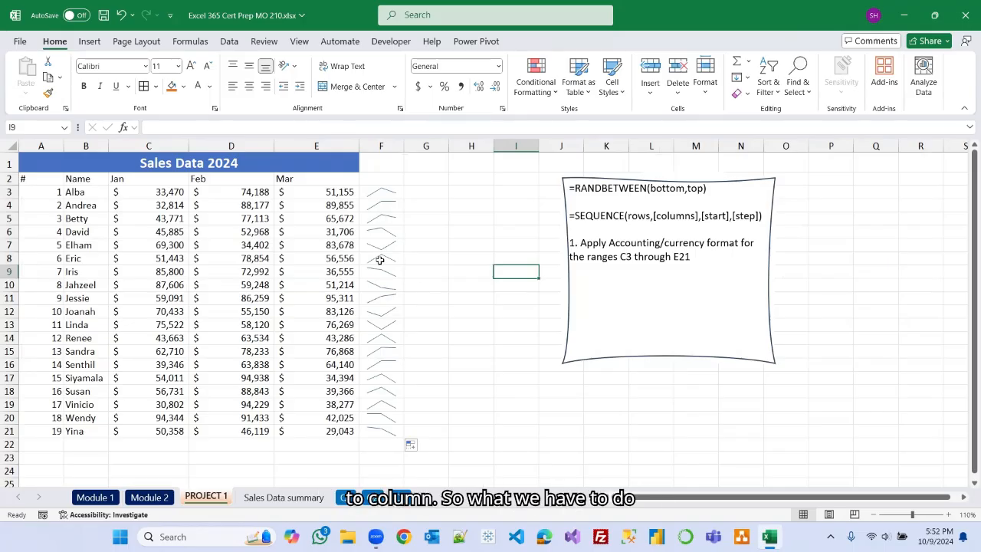
pyautogui.click(379, 196)
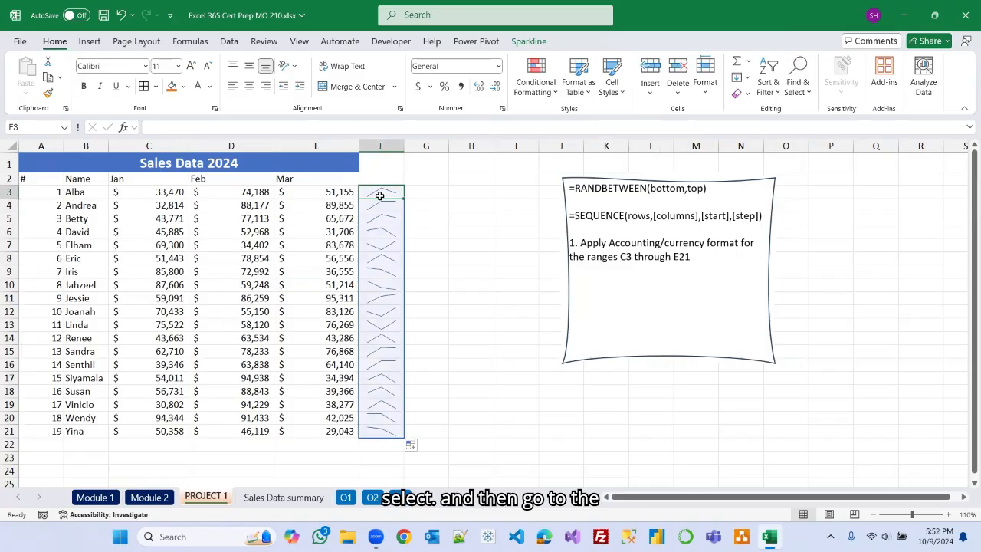
pyautogui.click(660, 66)
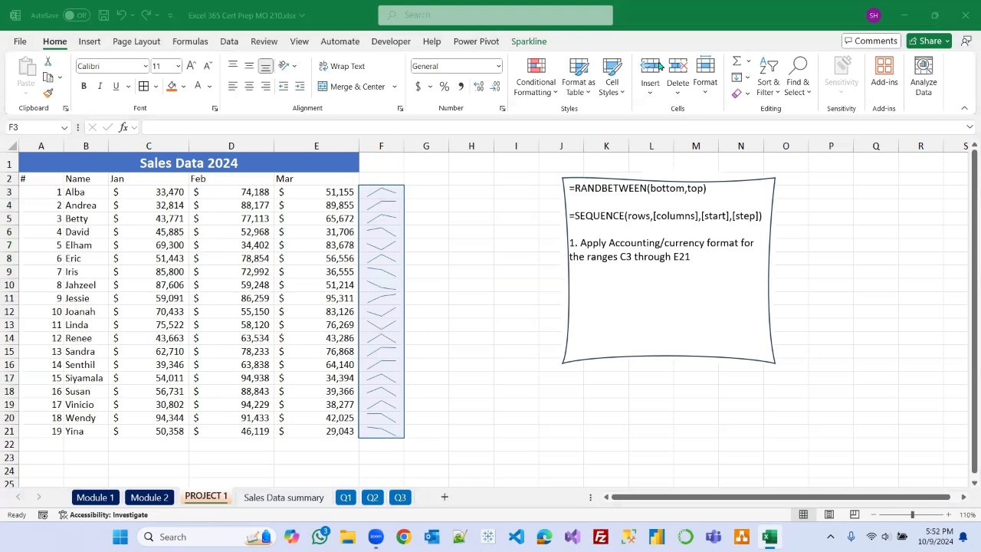
pyautogui.click(531, 44)
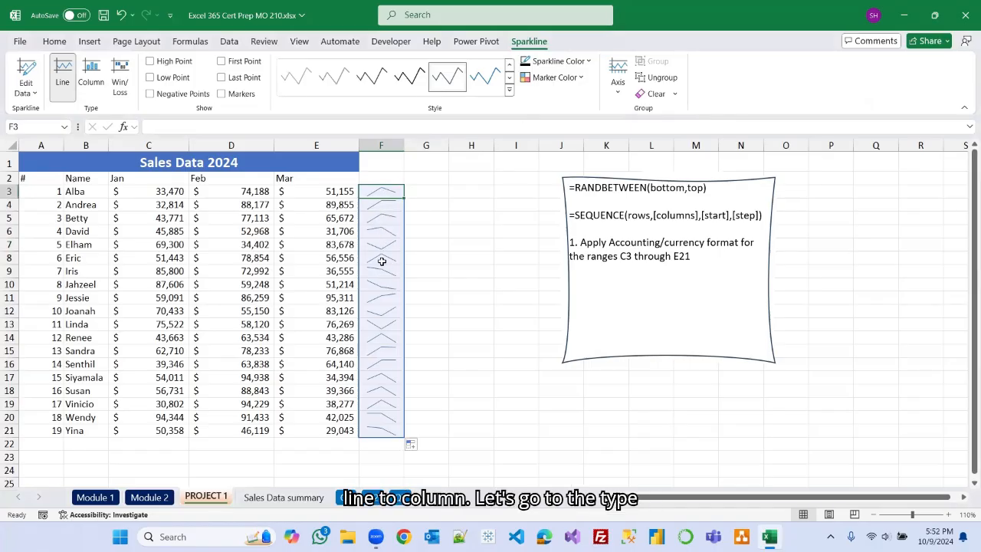
pyautogui.click(92, 77)
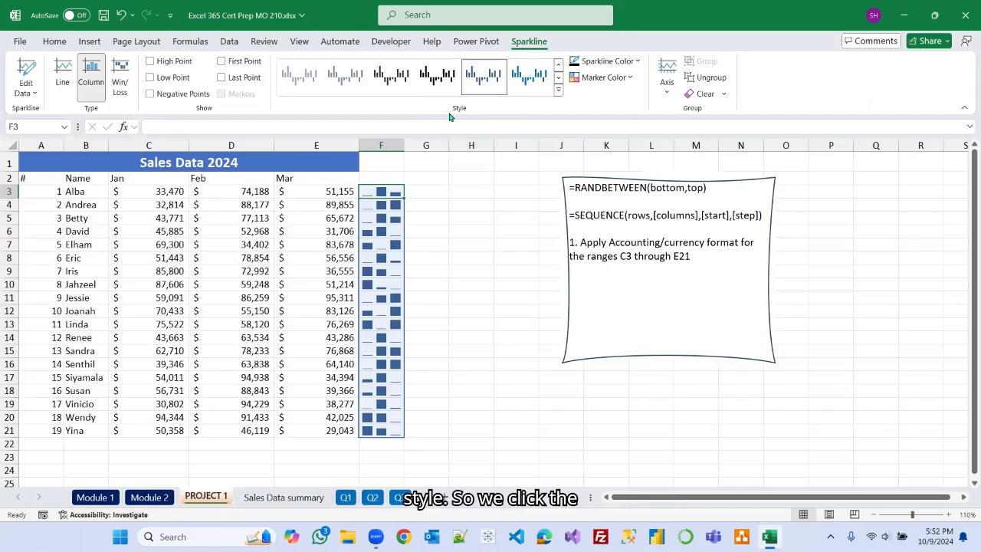
# Apply the Gold, Sparkline Style Accent 4 (no dark or light) style to the sparkline group.
pyautogui.click(559, 93)
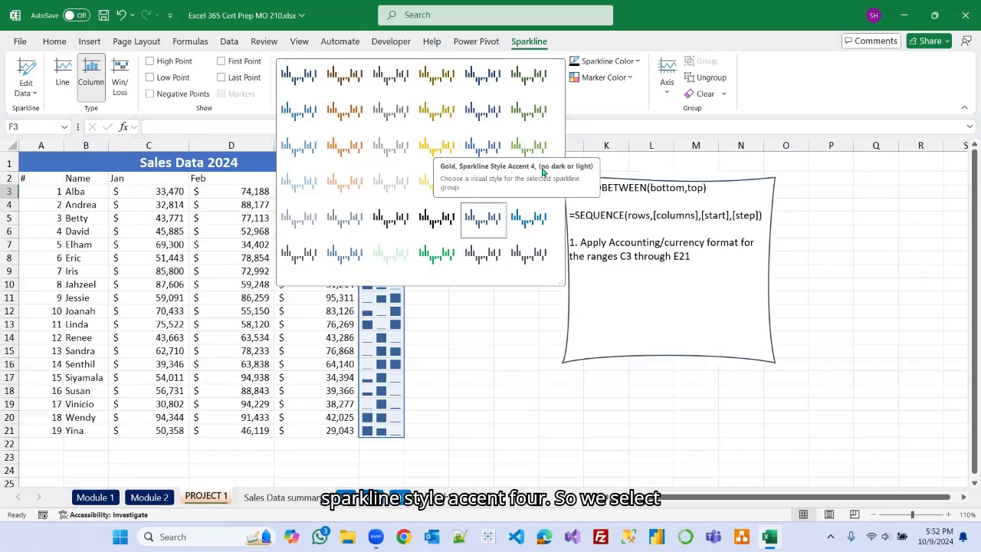
pyautogui.click(443, 147)
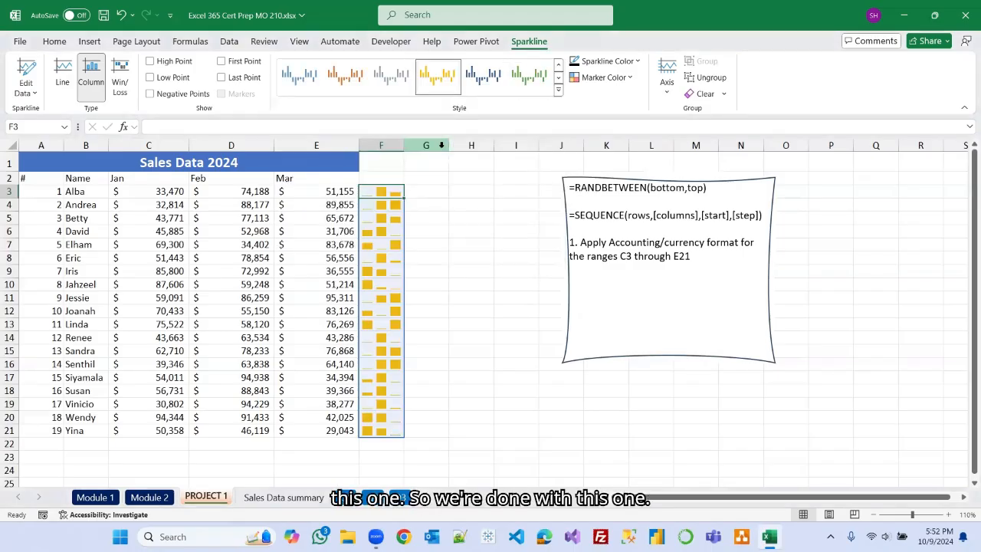
pyautogui.click(517, 347)
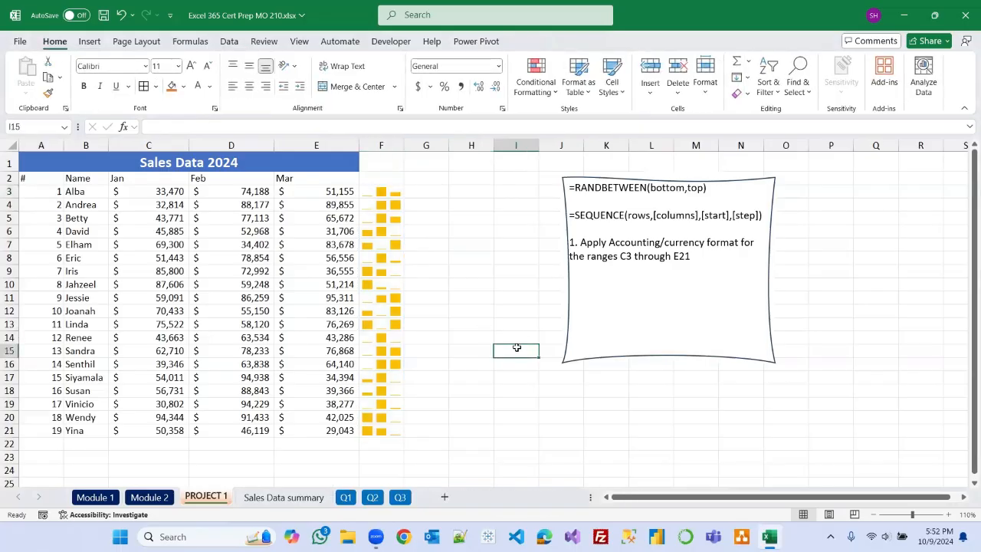
# Clear the whole column sparkline group in F3:F21.
pyautogui.click(517, 270)
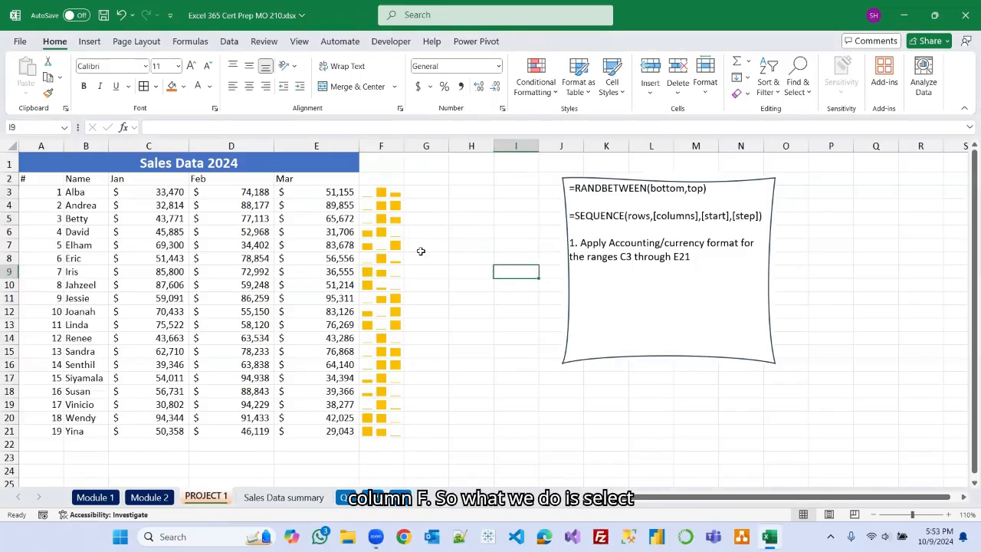
pyautogui.click(394, 201)
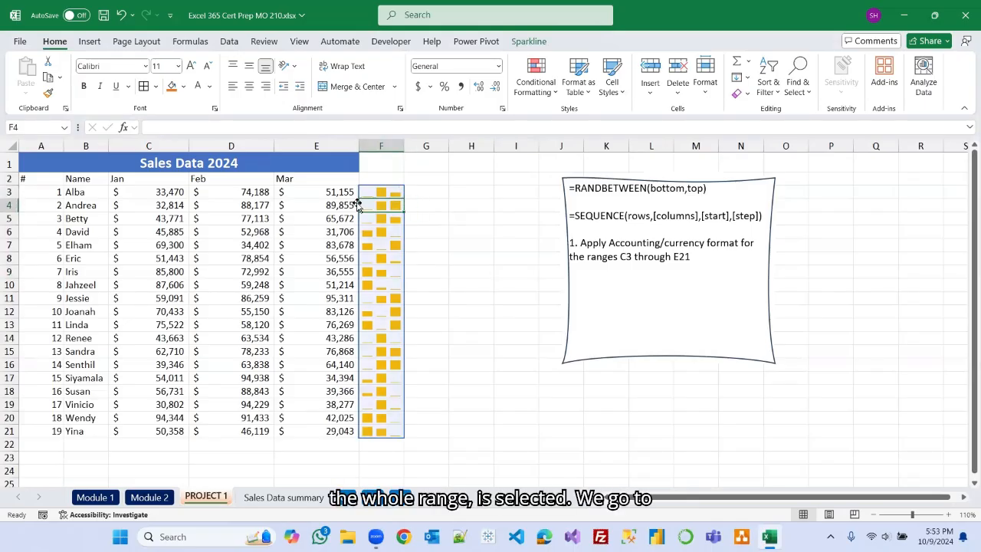
pyautogui.click(528, 43)
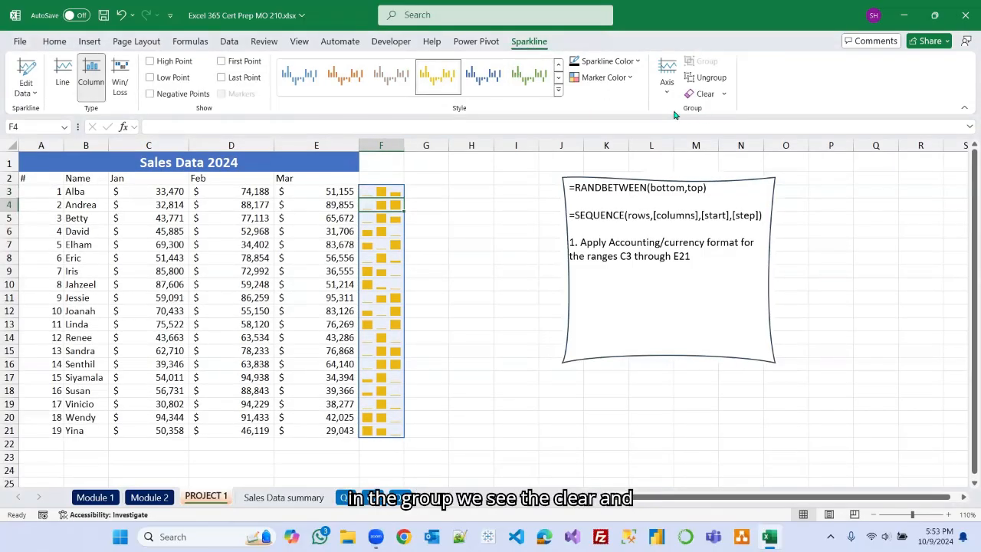
pyautogui.click(723, 94)
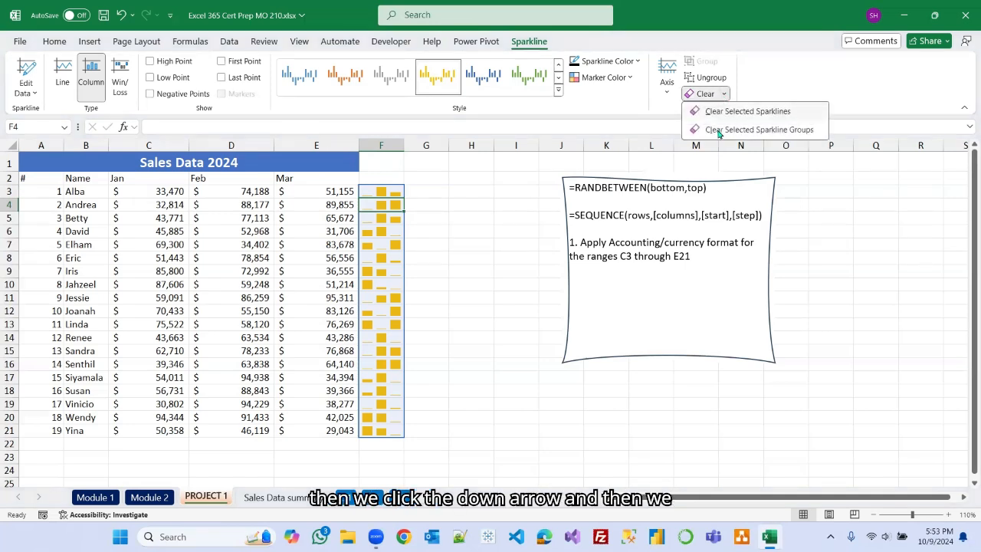
pyautogui.click(783, 132)
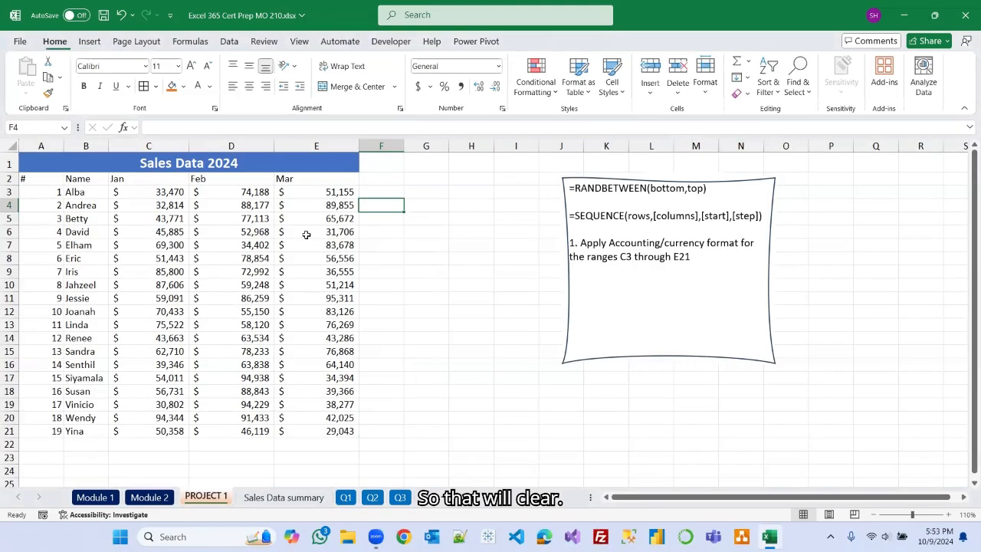
# Make David's March value in E6 negative, -31706.
pyautogui.click(468, 330)
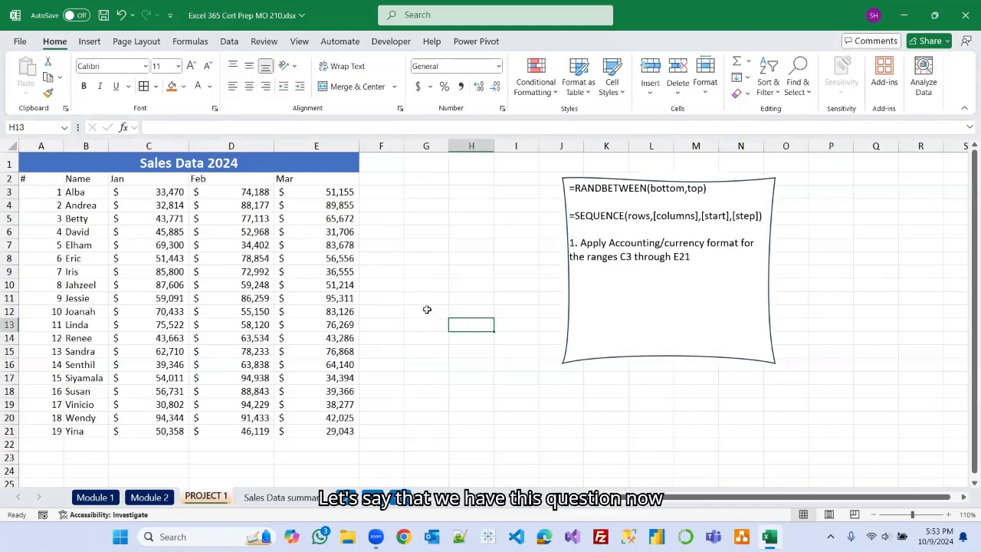
pyautogui.click(367, 429)
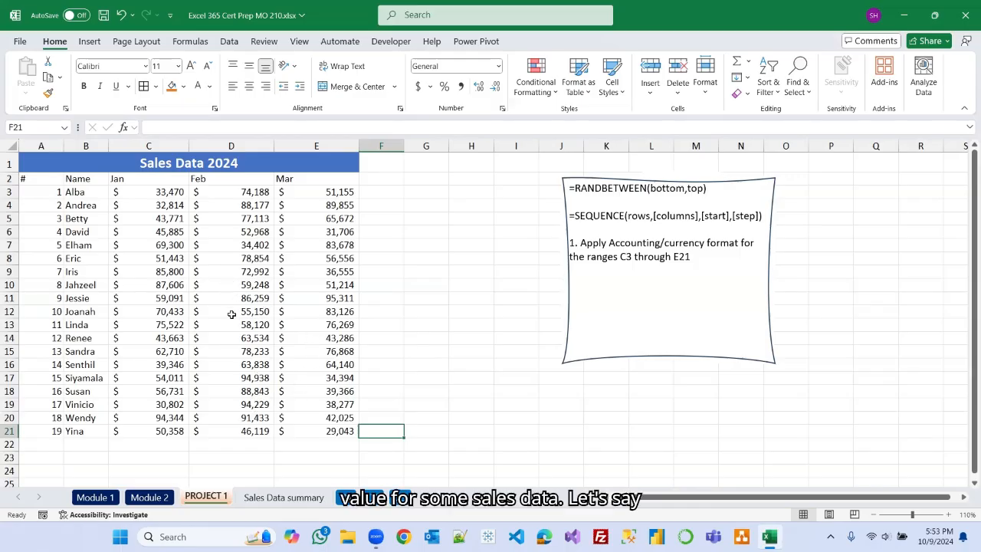
pyautogui.click(337, 232)
pyautogui.click(148, 127)
pyautogui.write('-')
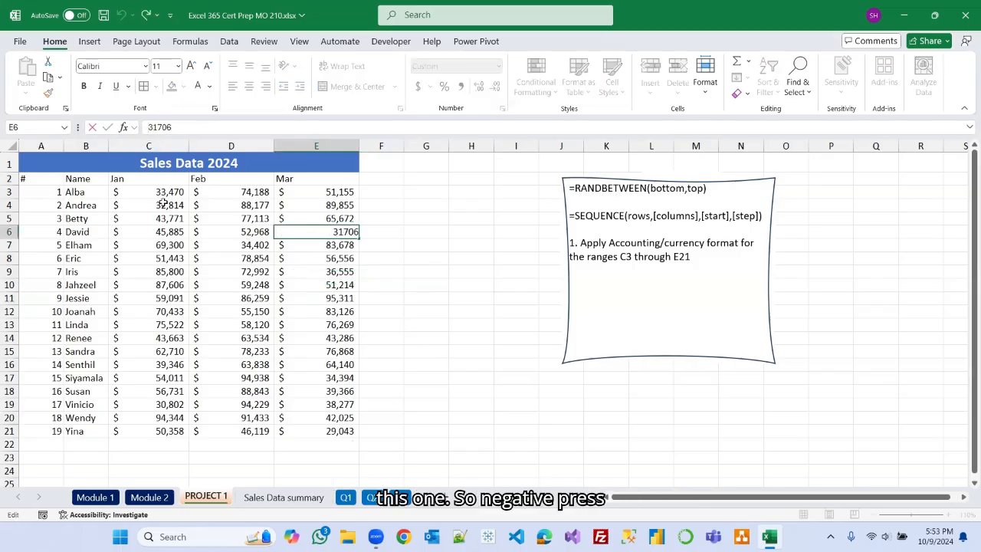
pyautogui.press('Return')
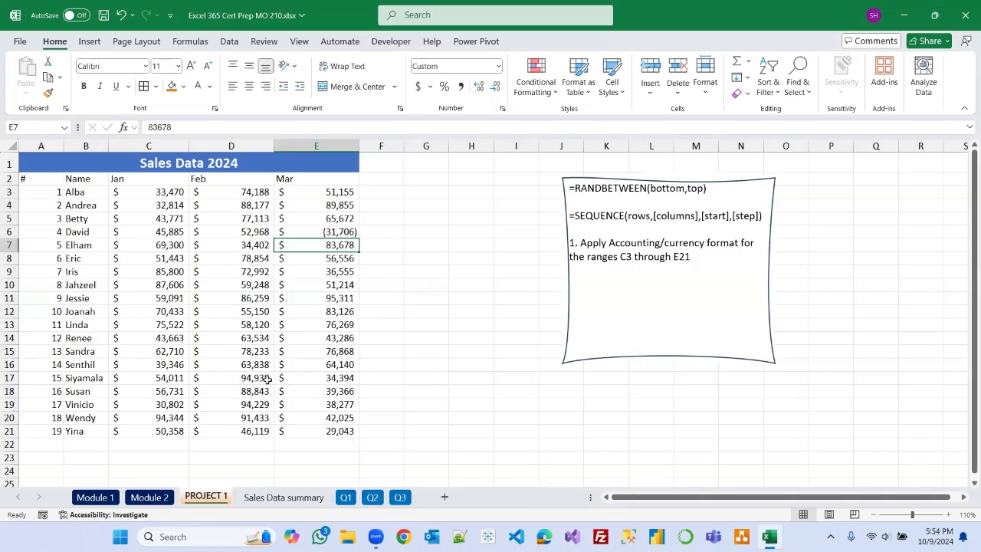
# Change Senthil's February value in D16 to -33838.
pyautogui.click(241, 366)
pyautogui.moveTo(158, 127); pyautogui.dragTo(137, 125)
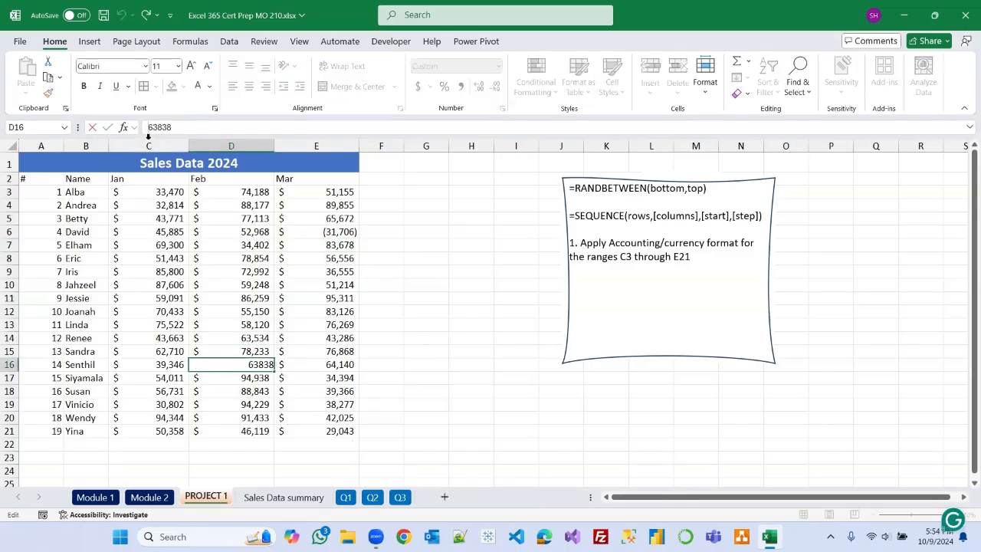
pyautogui.write('33')
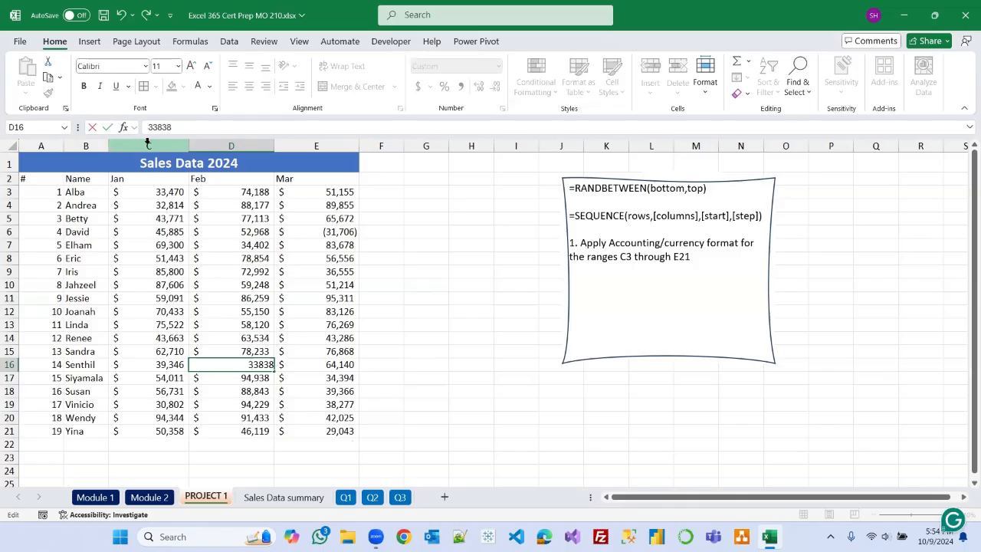
pyautogui.write('-')
pyautogui.press('Return')
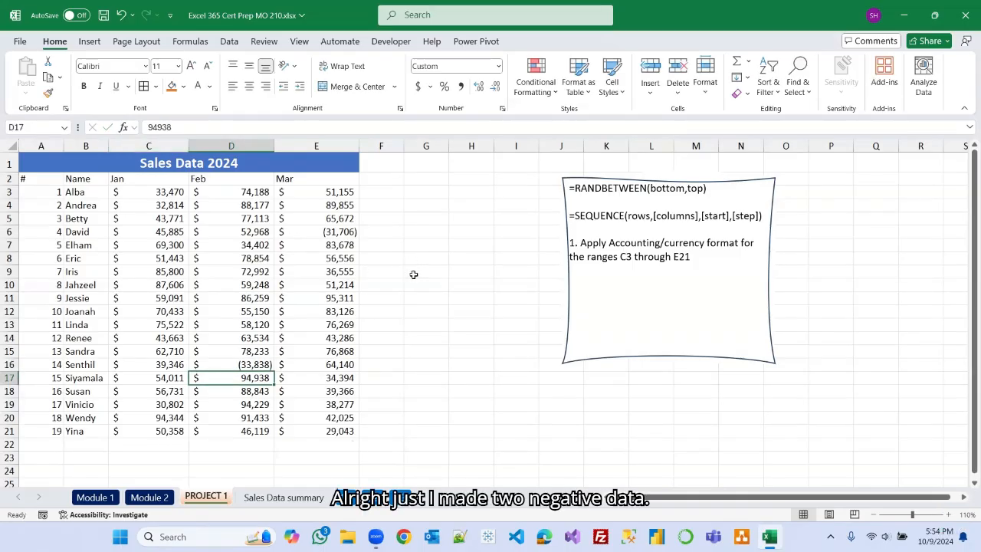
# Insert a Win/Loss sparkline in F21 from C21:E21 and fill it up to F3.
pyautogui.click(466, 321)
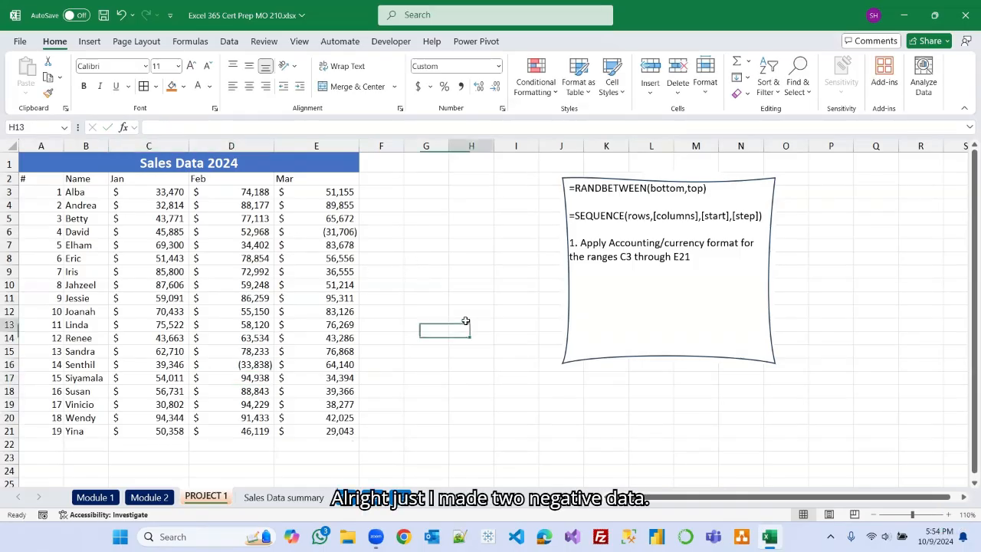
pyautogui.click(378, 433)
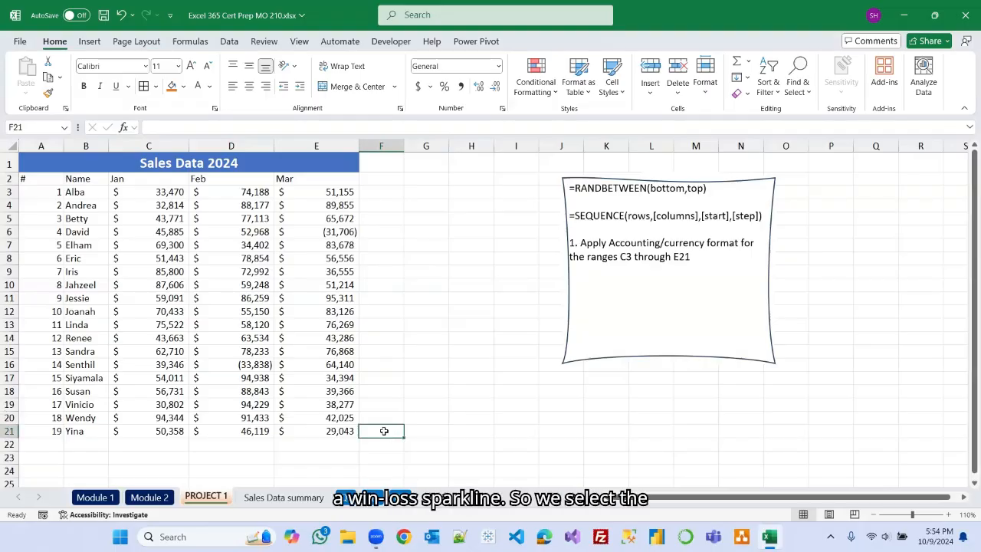
pyautogui.click(91, 44)
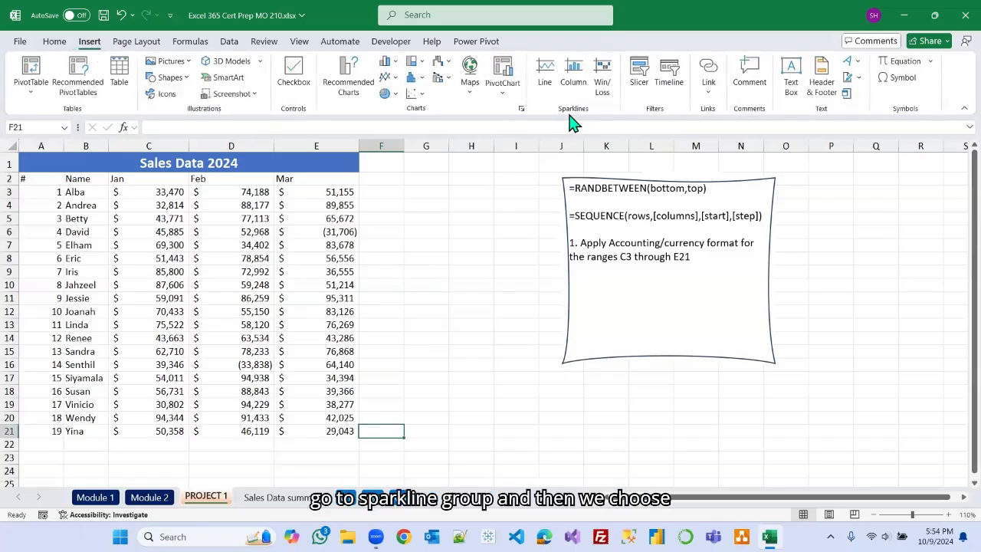
pyautogui.click(602, 76)
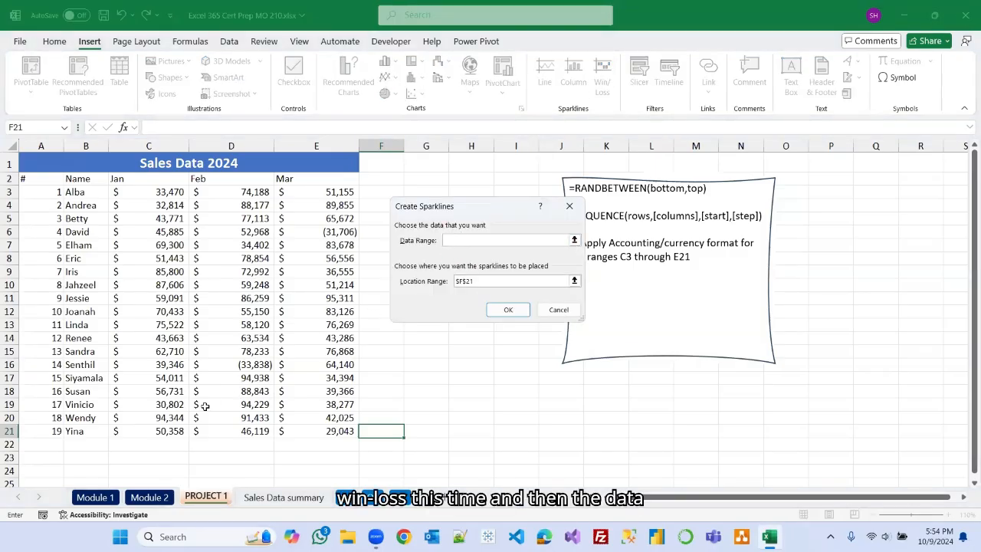
pyautogui.moveTo(151, 432); pyautogui.dragTo(317, 431)
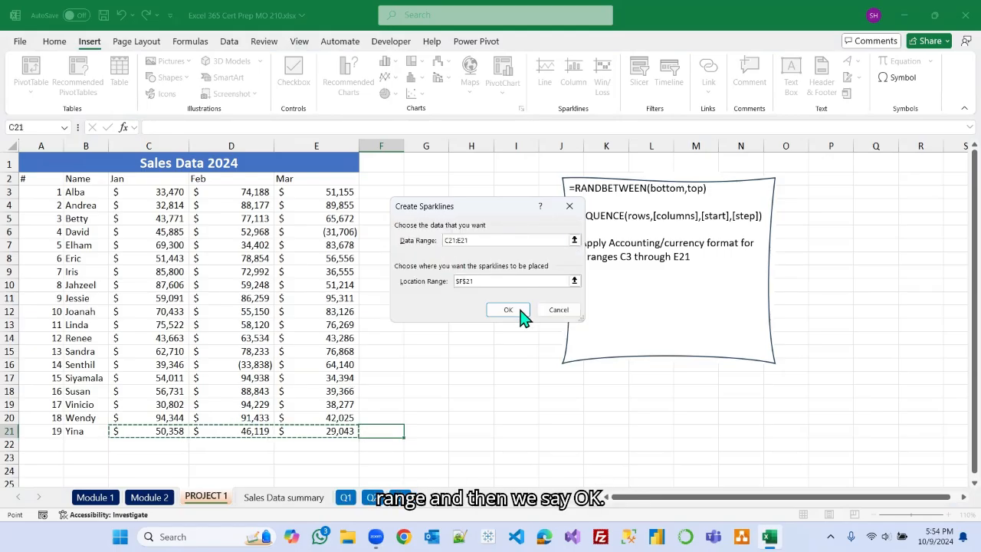
pyautogui.click(508, 310)
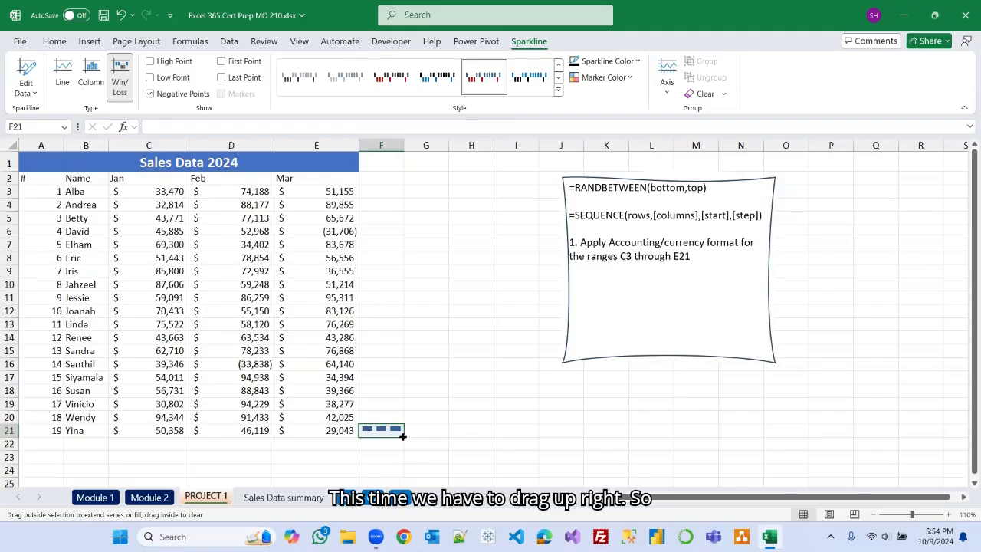
pyautogui.moveTo(402, 435); pyautogui.dragTo(406, 189)
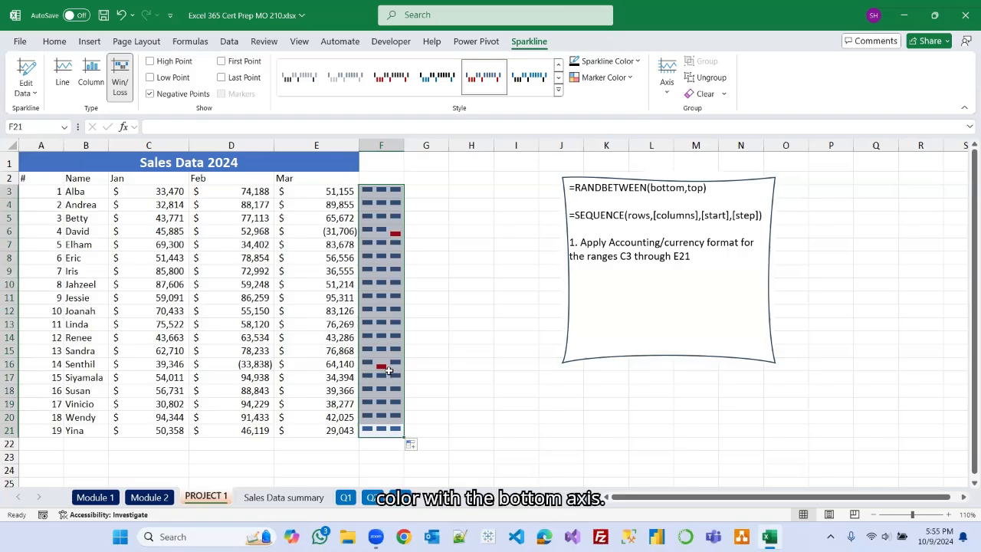
pyautogui.click(488, 345)
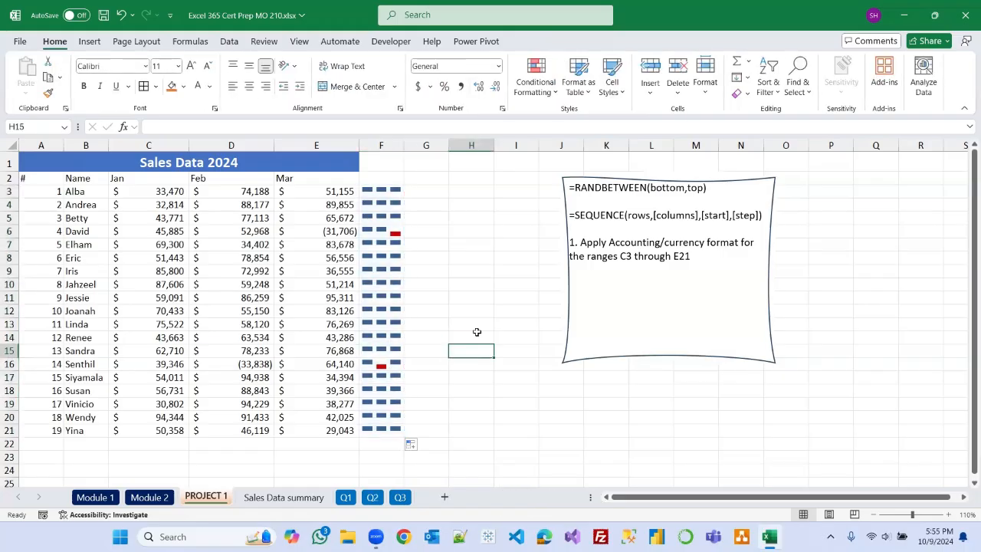
# Clear the Win/Loss sparkline group from F3:F21.
pyautogui.click(383, 178)
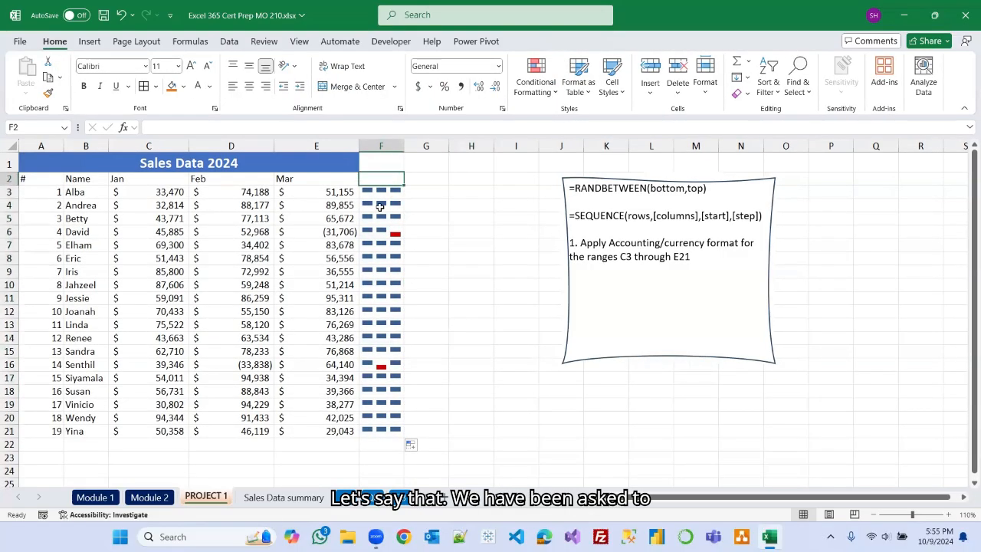
pyautogui.click(386, 254)
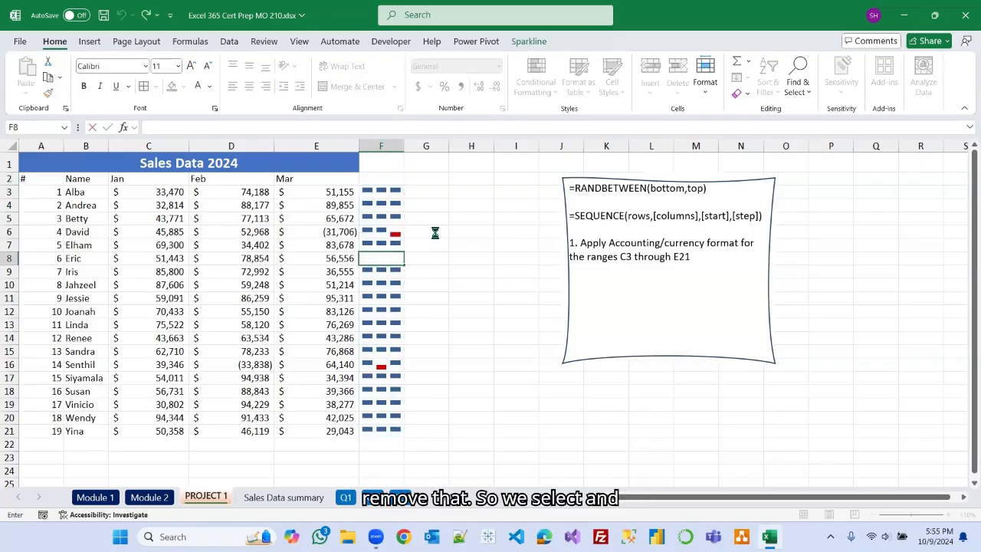
pyautogui.click(436, 233)
pyautogui.click(381, 233)
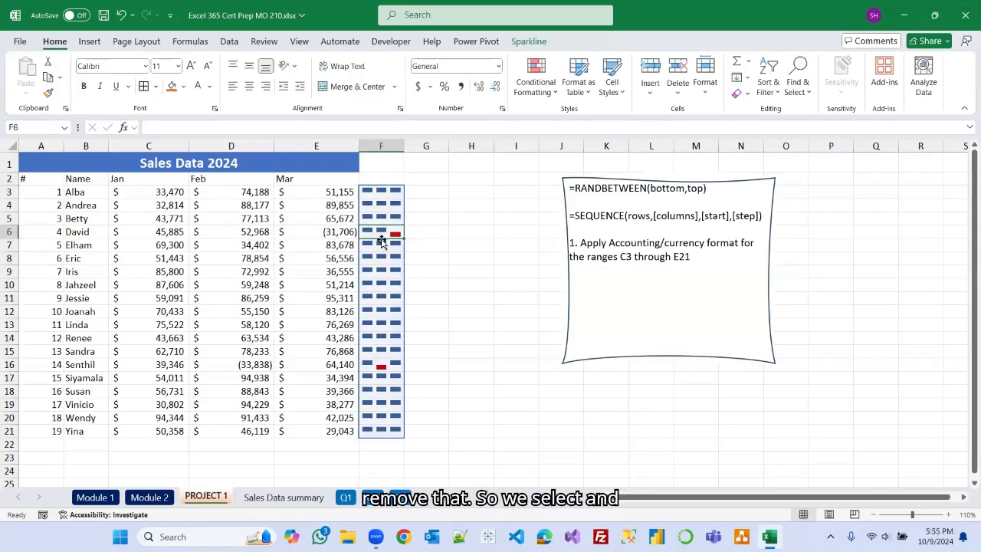
pyautogui.click(529, 41)
pyautogui.click(719, 94)
pyautogui.click(750, 129)
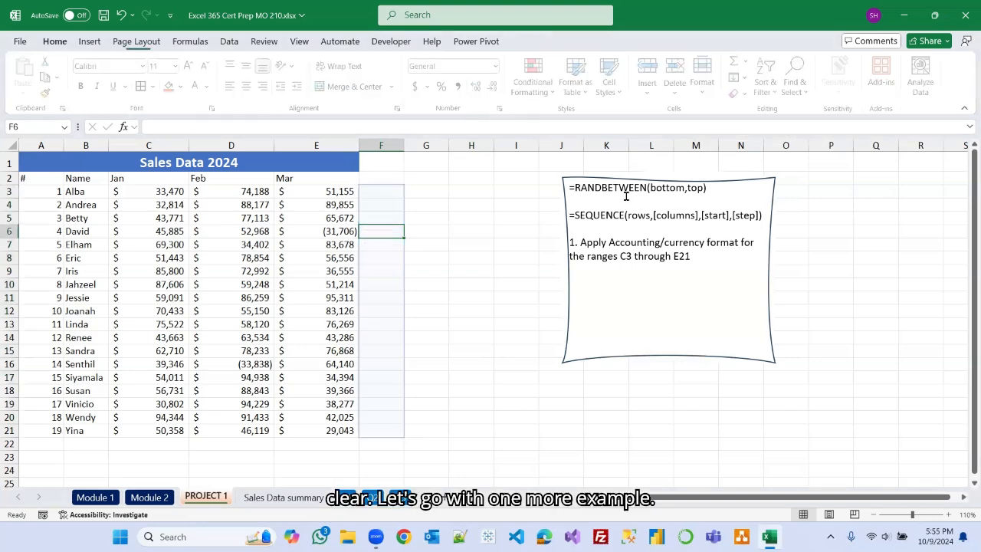
# Remove the minus sign so E6 holds the positive value 31706.
pyautogui.click(499, 248)
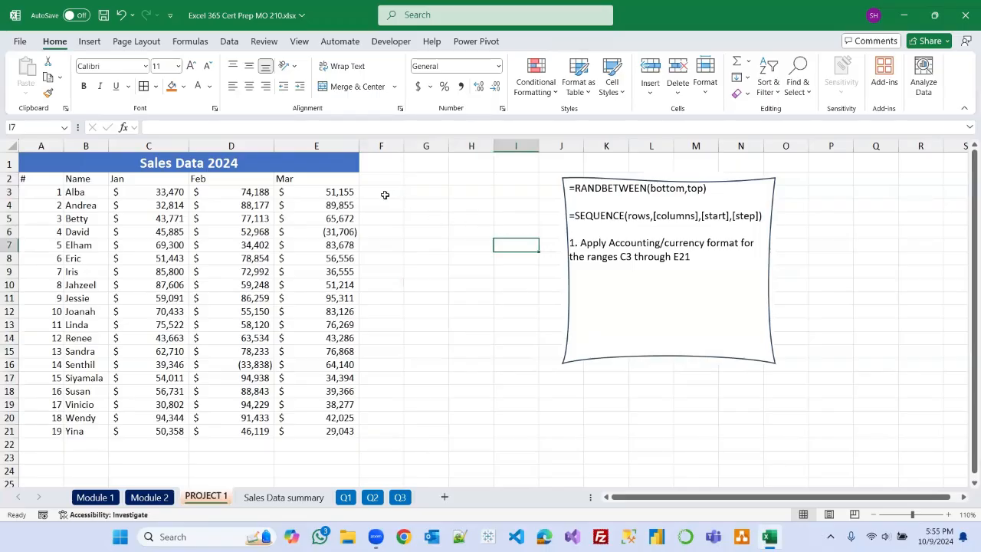
pyautogui.click(322, 230)
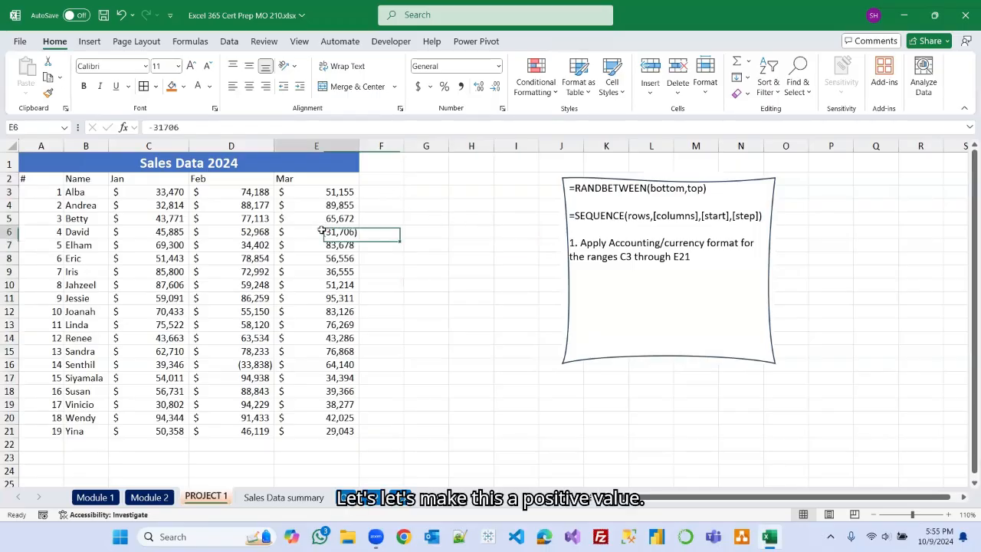
pyautogui.click(154, 126)
pyautogui.press('BackSpace')
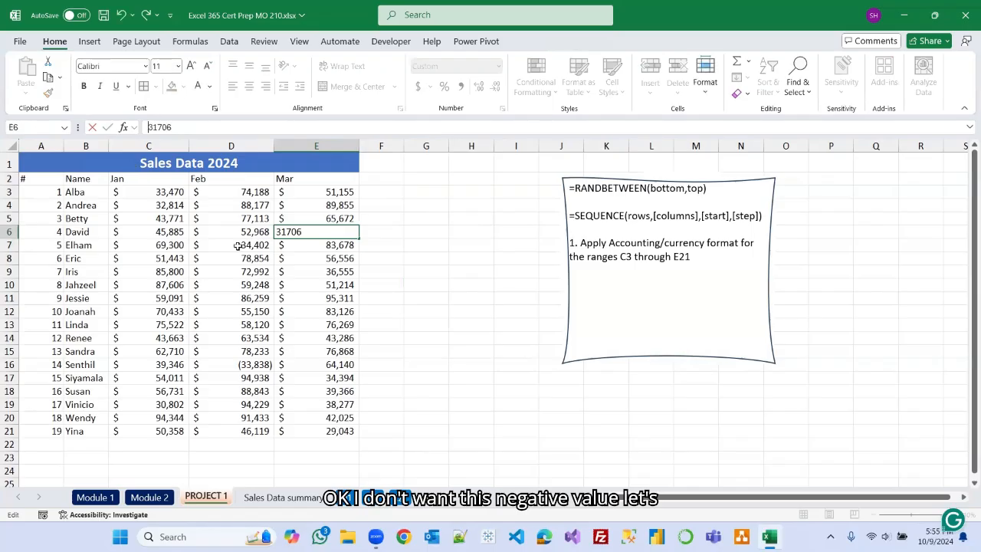
pyautogui.click(502, 350)
# Remove the minus sign so D16 holds the positive value 33838.
pyautogui.click(232, 364)
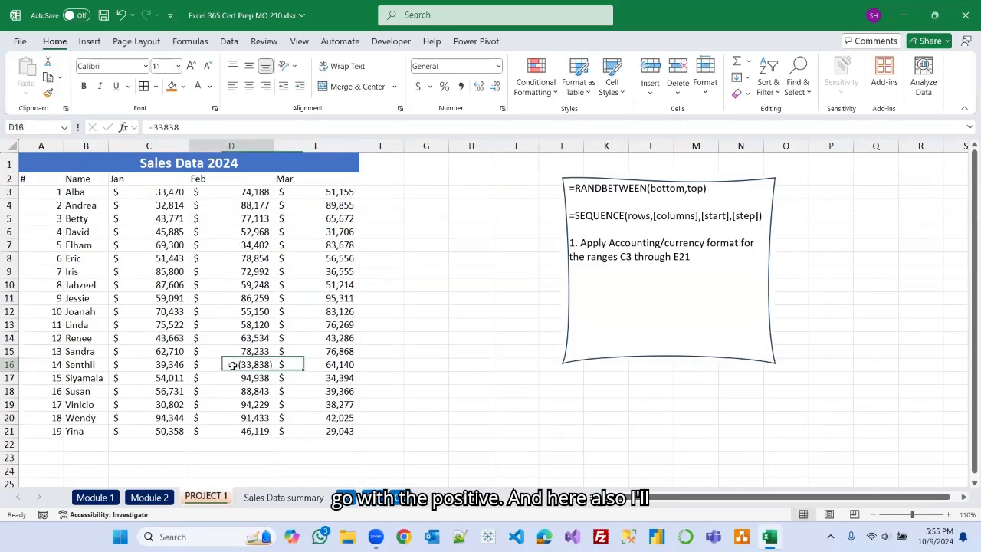
pyautogui.click(158, 127)
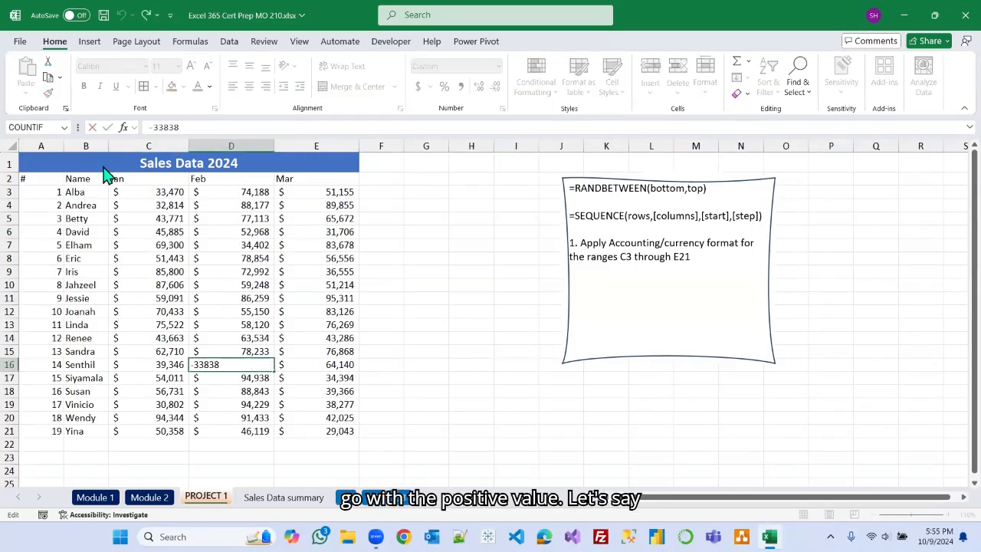
pyautogui.press('BackSpace')
pyautogui.click(418, 259)
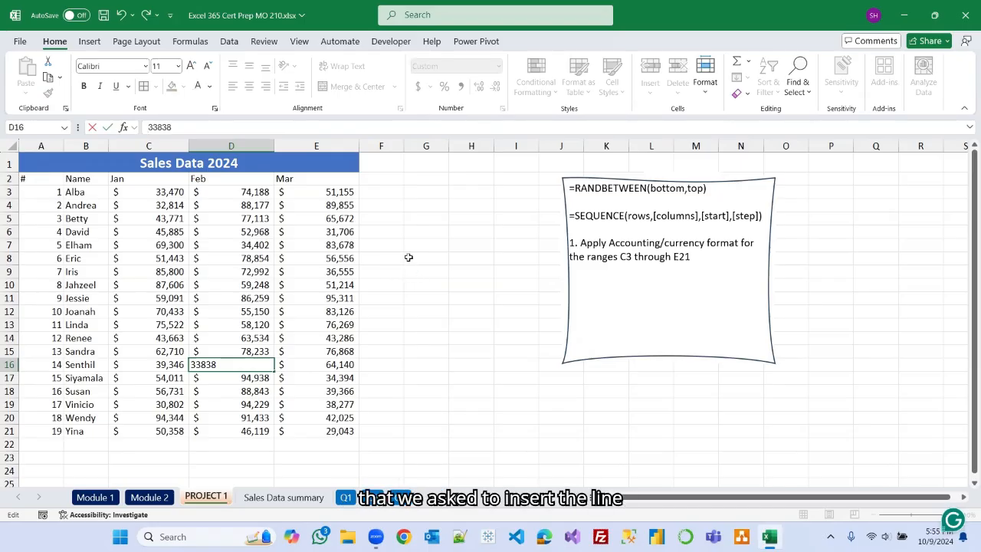
# Insert a line sparkline in F3 from C3:E3 and fill it down to F21.
pyautogui.click(378, 194)
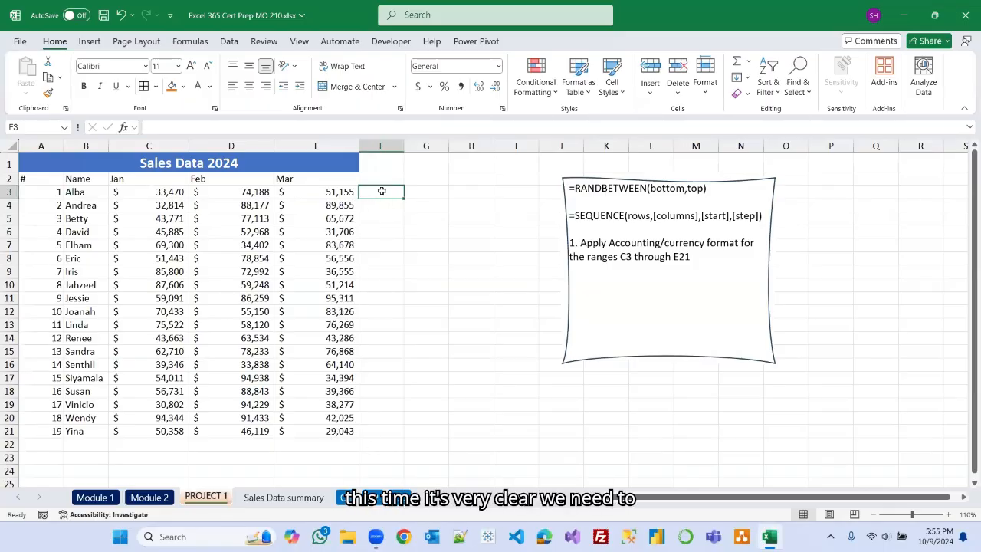
pyautogui.click(89, 41)
pyautogui.click(545, 67)
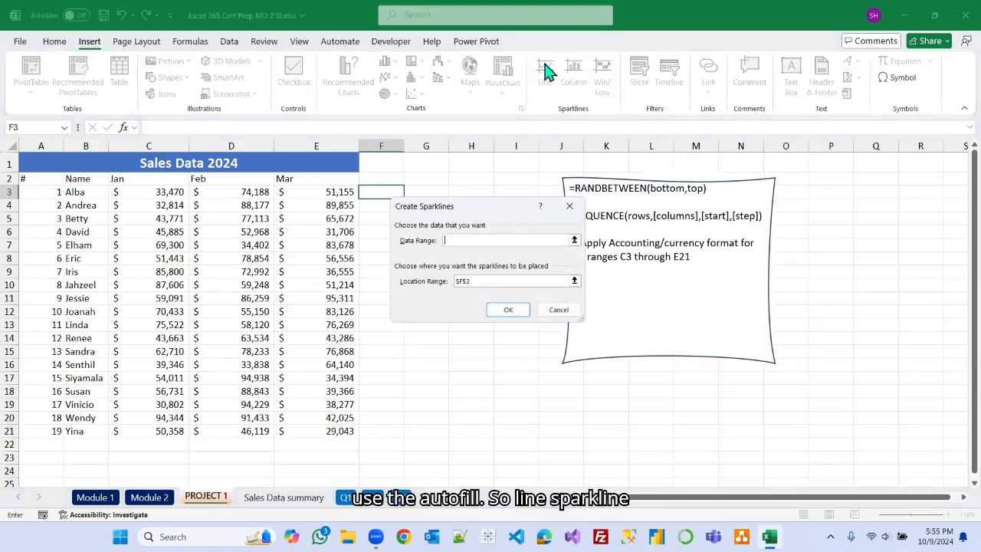
pyautogui.moveTo(164, 193); pyautogui.dragTo(321, 199)
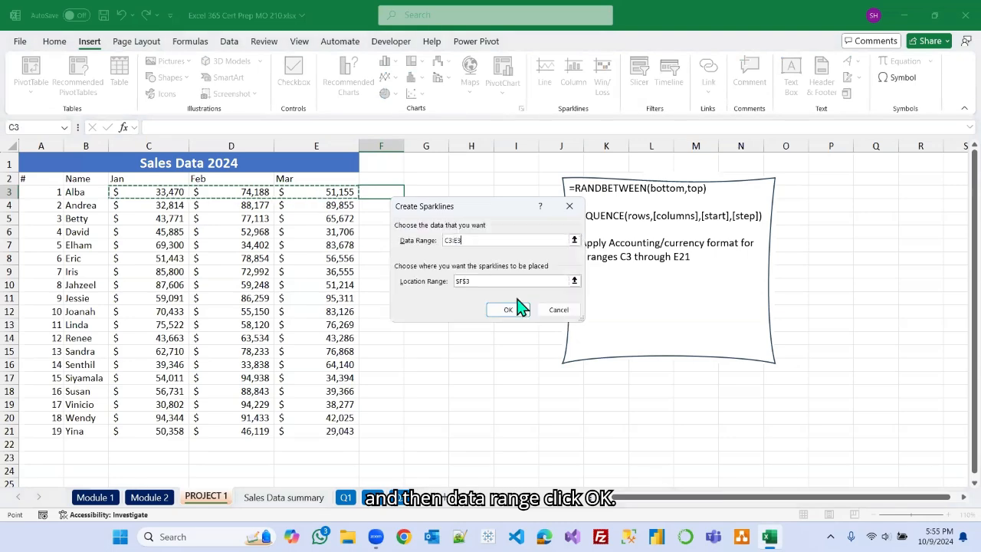
pyautogui.click(507, 308)
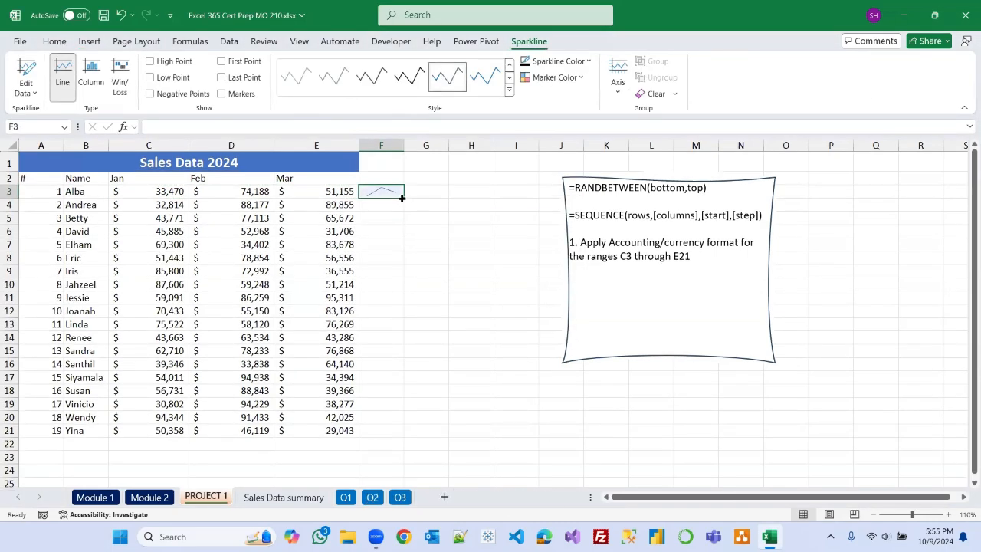
pyautogui.moveTo(403, 198); pyautogui.dragTo(401, 432)
pyautogui.click(528, 239)
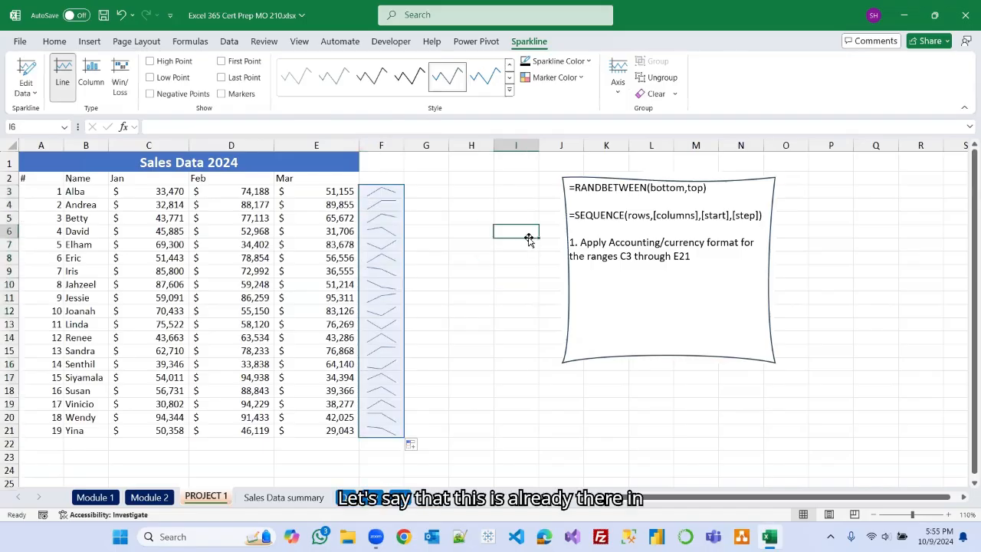
# Turn on markers for the line sparkline group in F3:F21, leaving high and low points off.
pyautogui.click(397, 241)
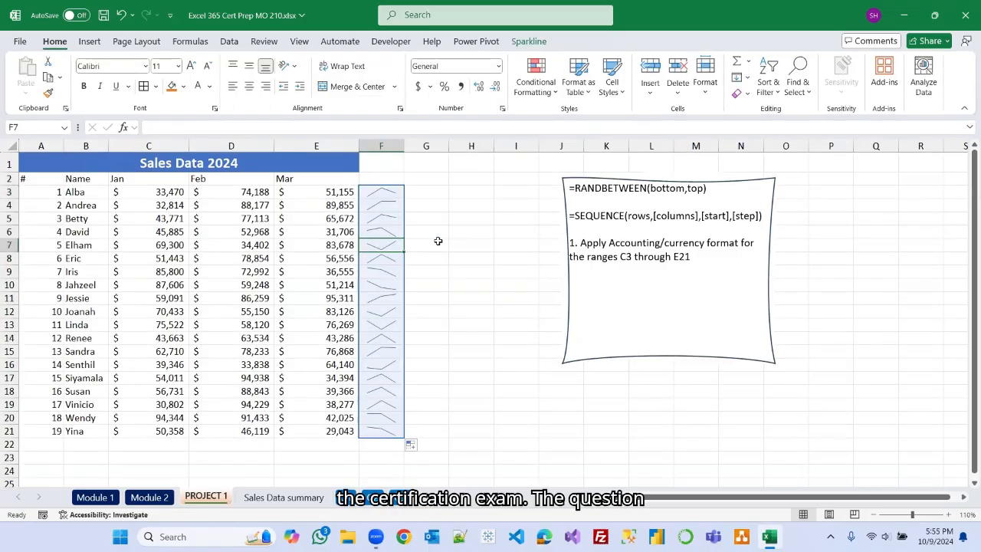
pyautogui.click(501, 217)
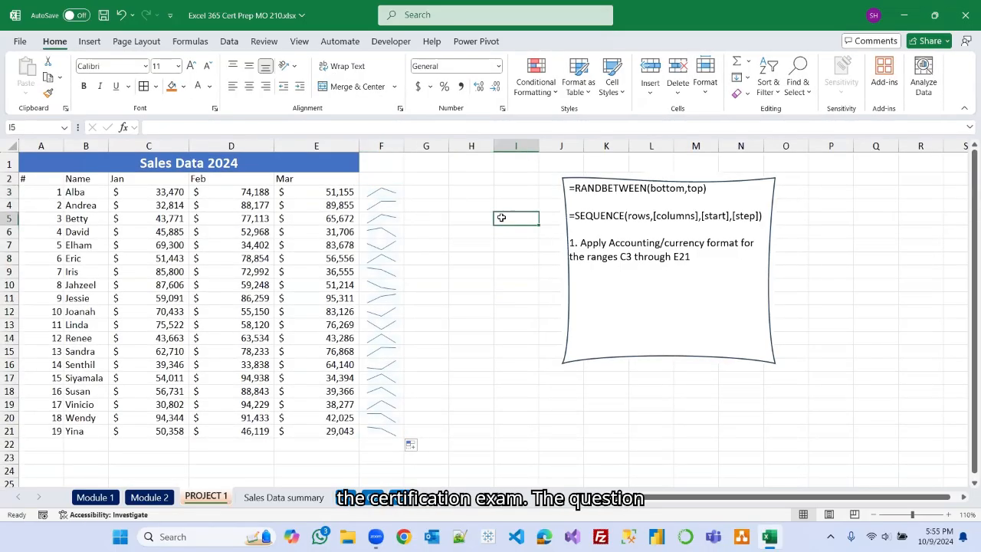
pyautogui.click(407, 232)
pyautogui.click(399, 229)
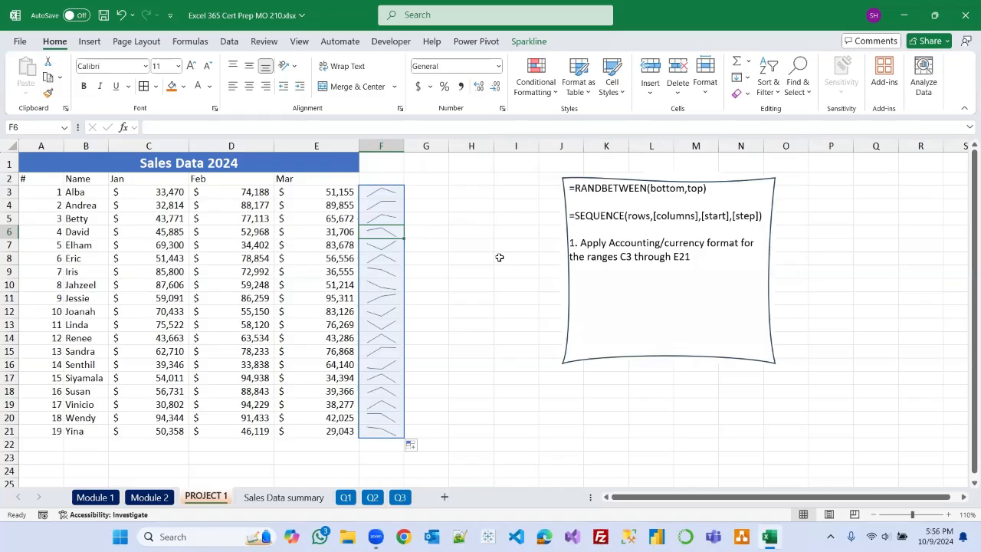
pyautogui.click(529, 44)
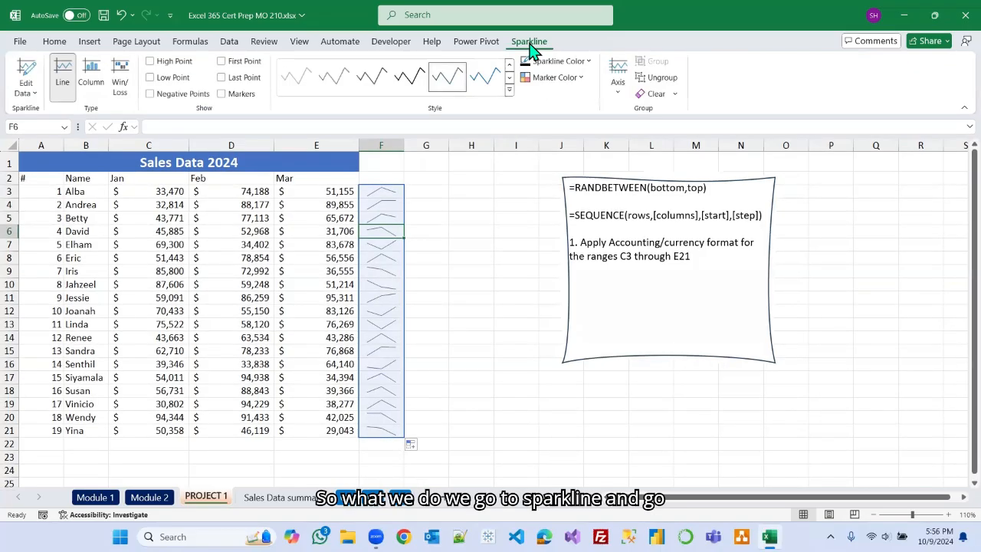
pyautogui.click(221, 95)
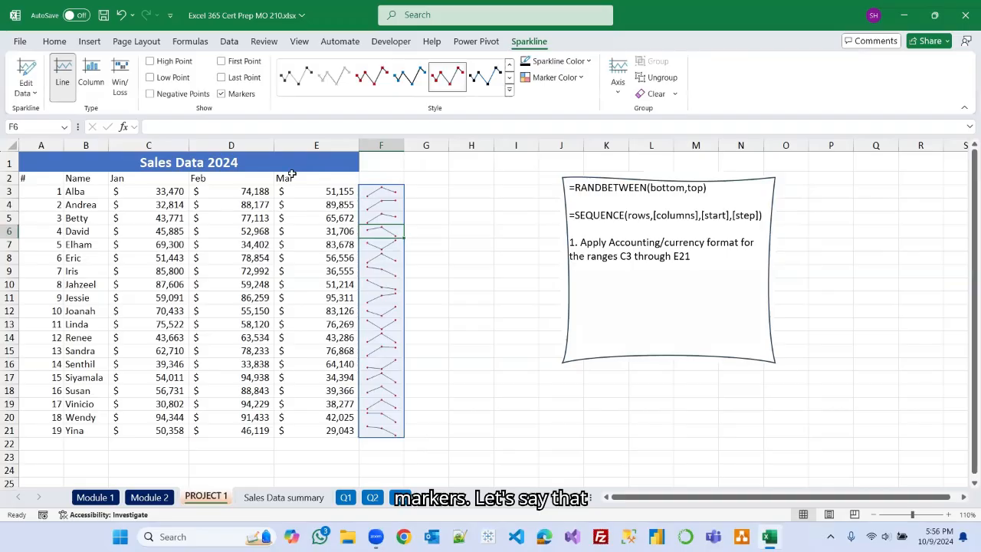
pyautogui.click(221, 93)
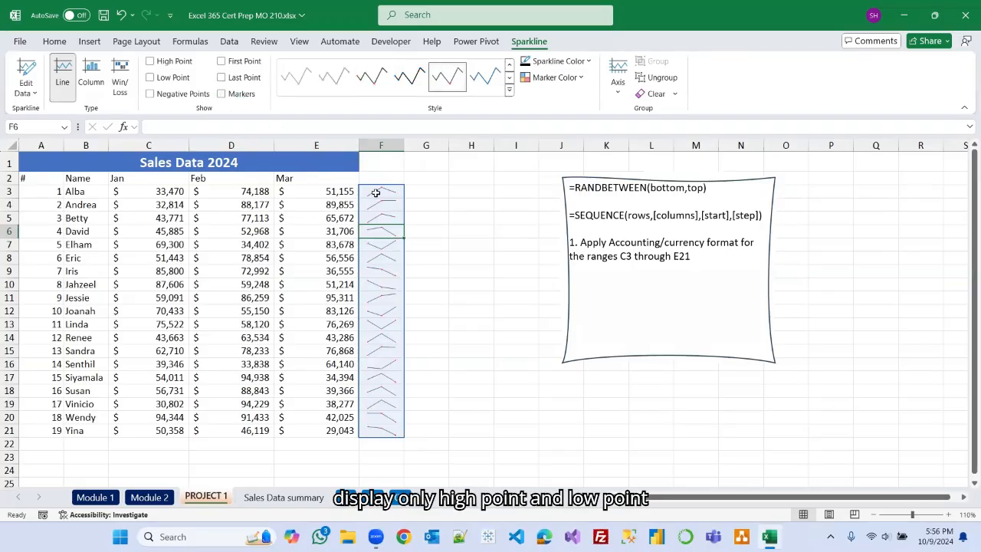
pyautogui.click(151, 63)
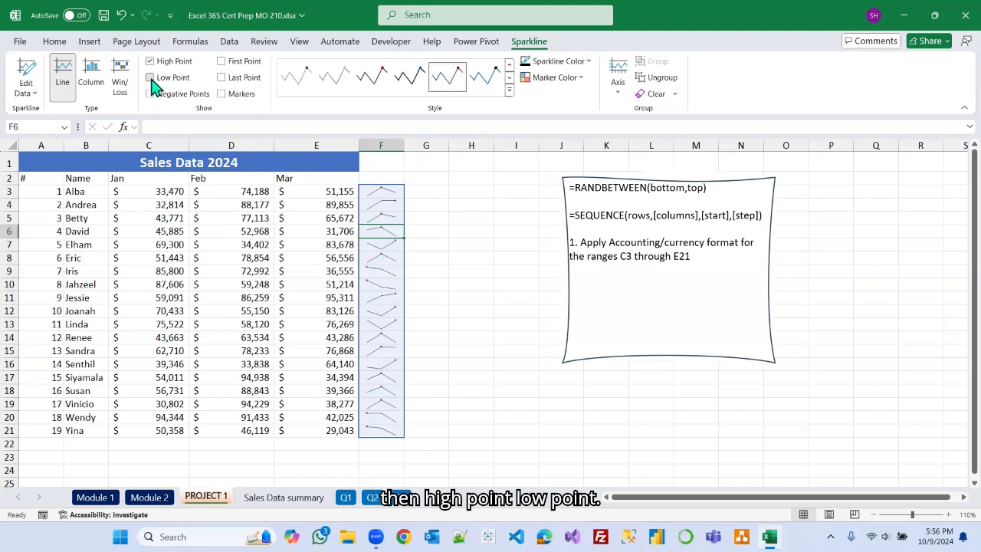
pyautogui.click(150, 77)
pyautogui.click(150, 62)
pyautogui.click(221, 94)
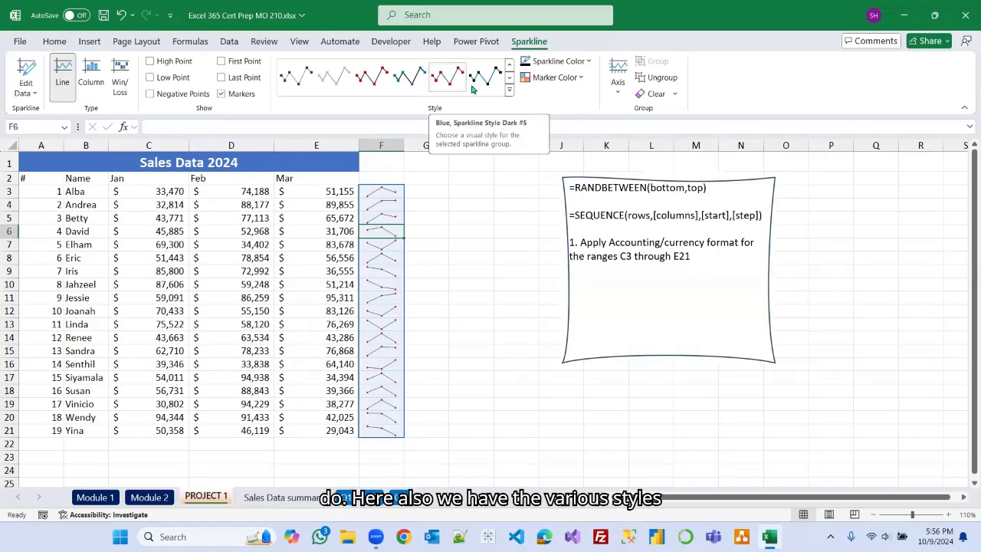
# Apply the Gold, Sparkline Style Accent 4 style to the sparkline group.
pyautogui.click(509, 91)
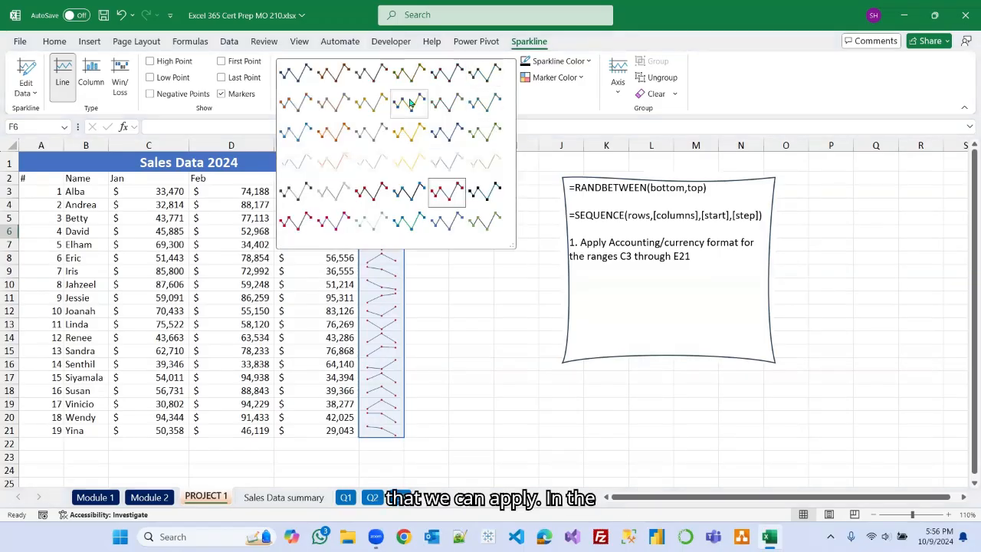
pyautogui.click(402, 139)
pyautogui.click(509, 91)
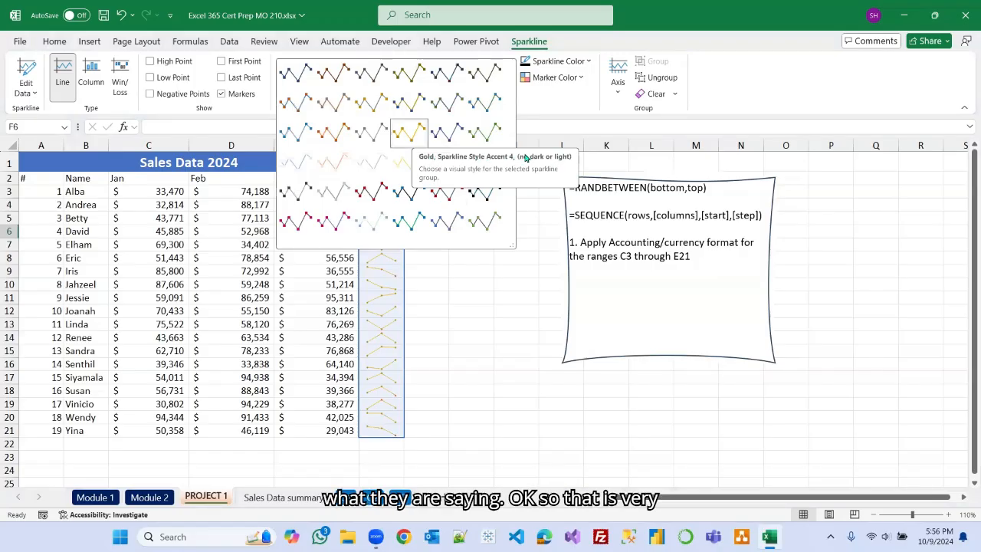
pyautogui.click(520, 258)
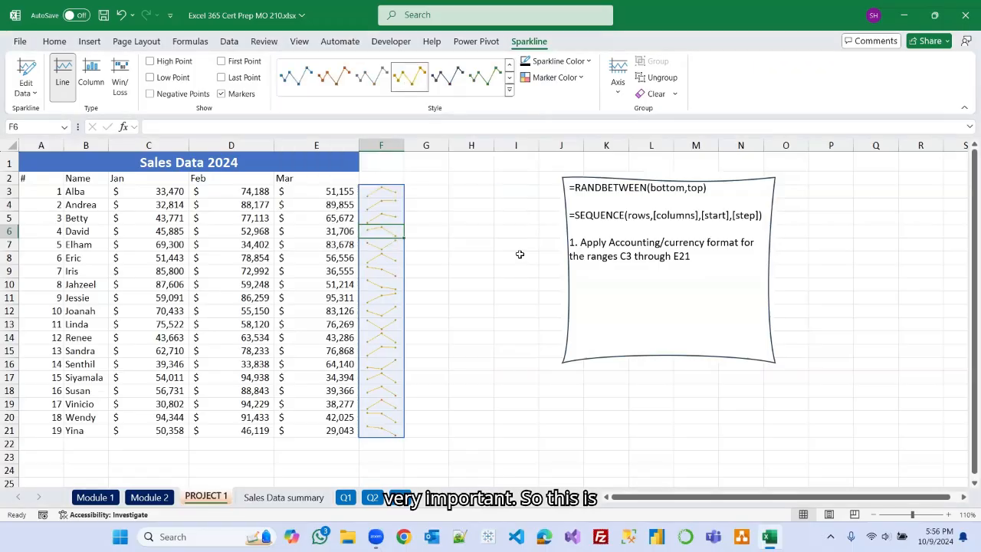
pyautogui.click(517, 256)
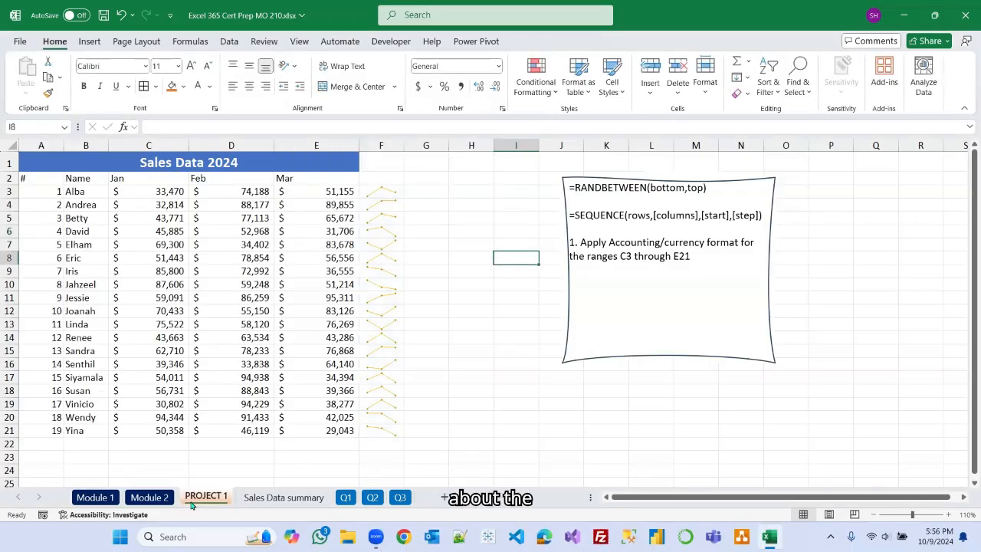
# Tick the Inserting Sparklines checkbox on the Module 2 checklist sheet.
pyautogui.click(159, 498)
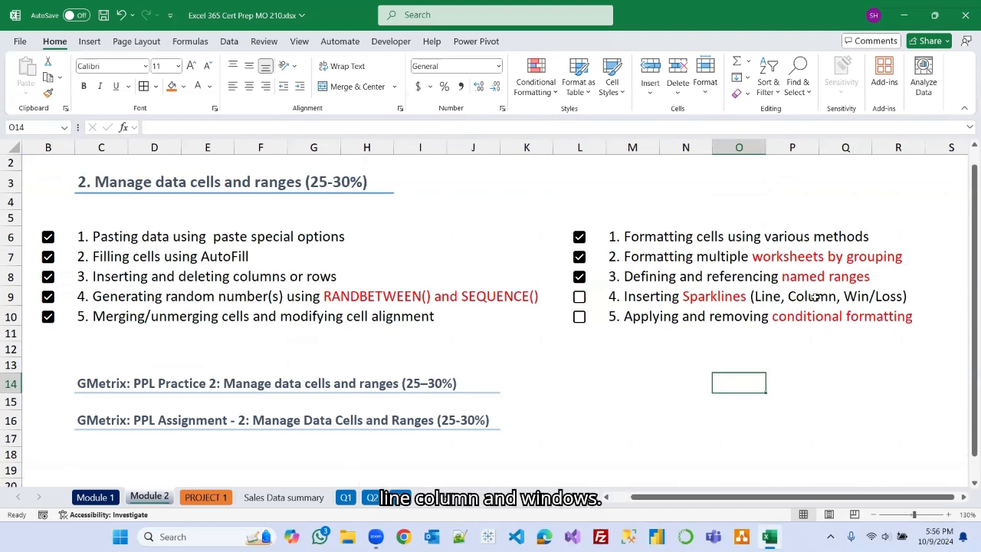
pyautogui.click(579, 298)
pyautogui.click(214, 497)
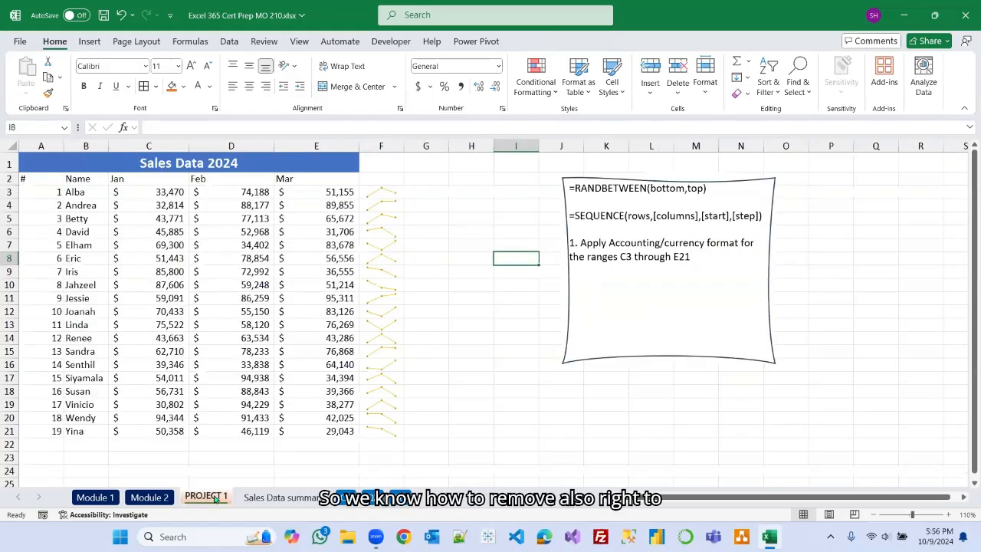
pyautogui.click(396, 220)
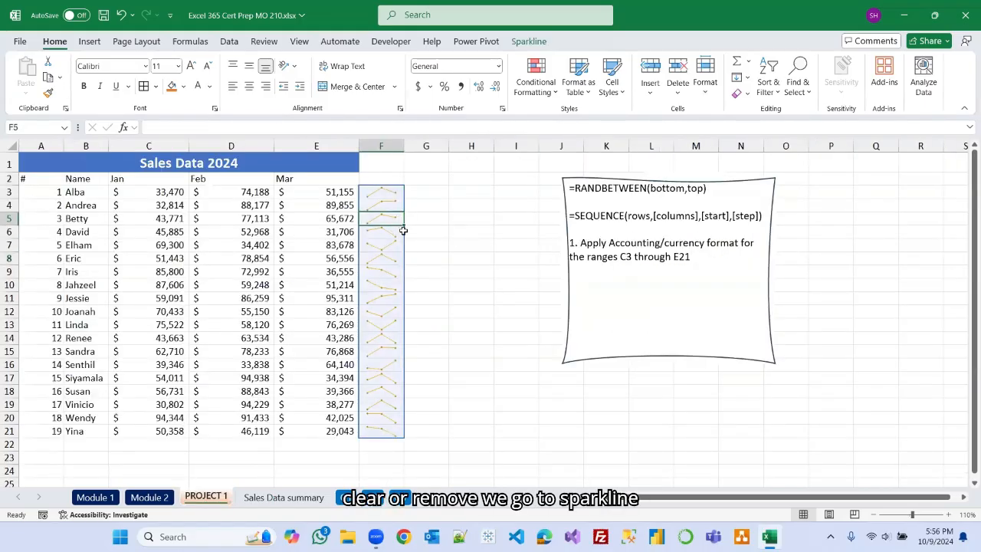
pyautogui.click(528, 41)
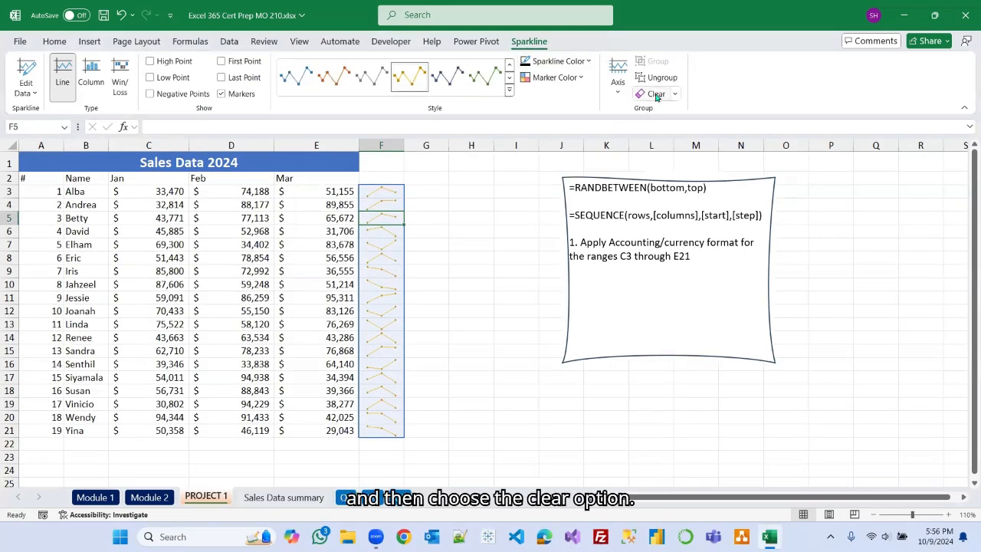
pyautogui.click(659, 95)
pyautogui.click(518, 219)
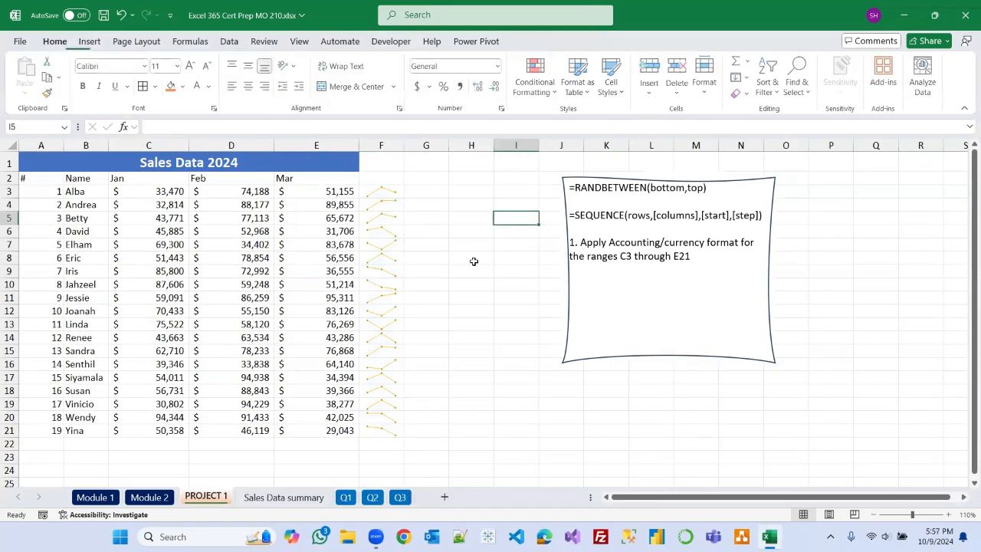
# Change the sparkline group's style to Blue, Sparkline Style Dark #5 to match the heading.
pyautogui.click(391, 197)
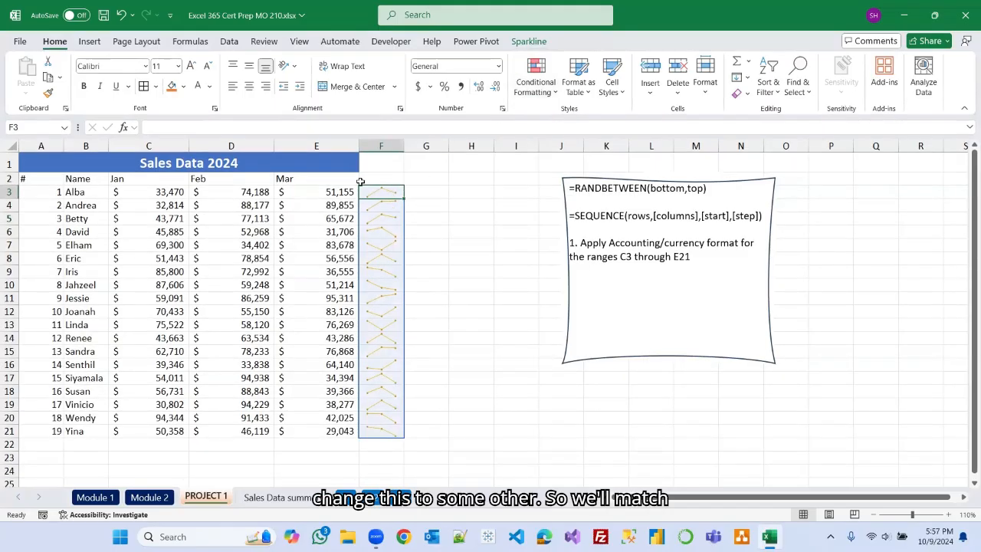
pyautogui.click(538, 42)
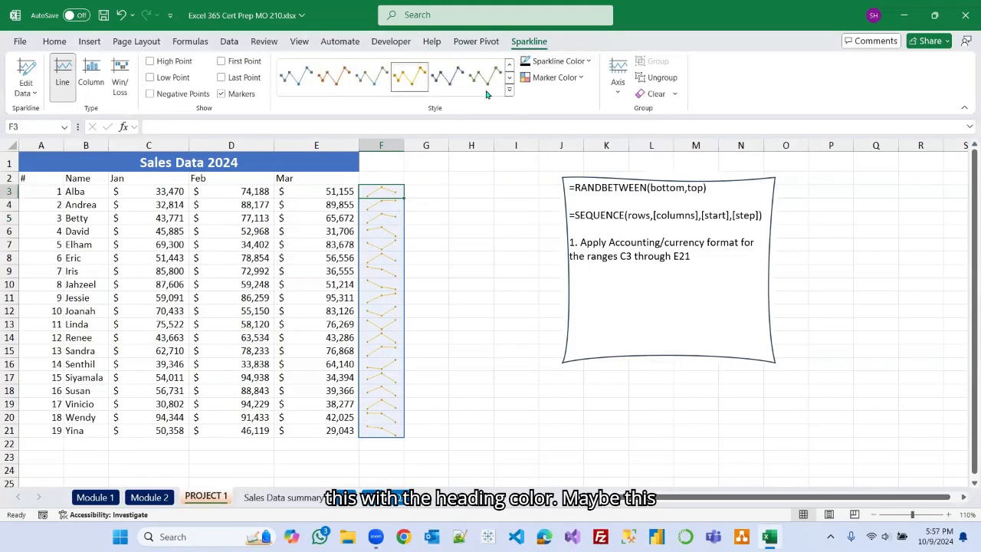
pyautogui.click(450, 77)
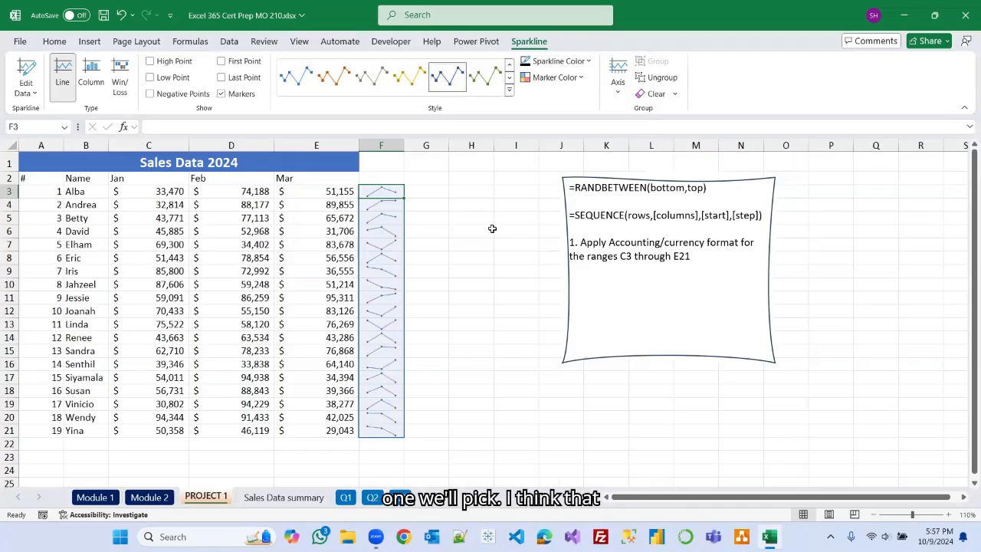
pyautogui.click(492, 228)
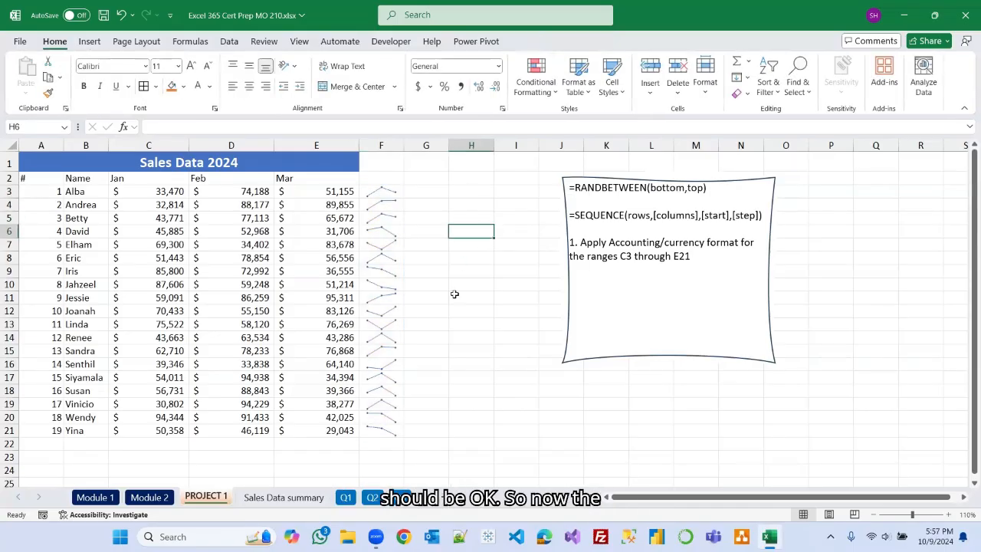
# Make the header row A2:E2 bold and fill it with Blue, Accent 5, Lighter 40%.
pyautogui.click(147, 498)
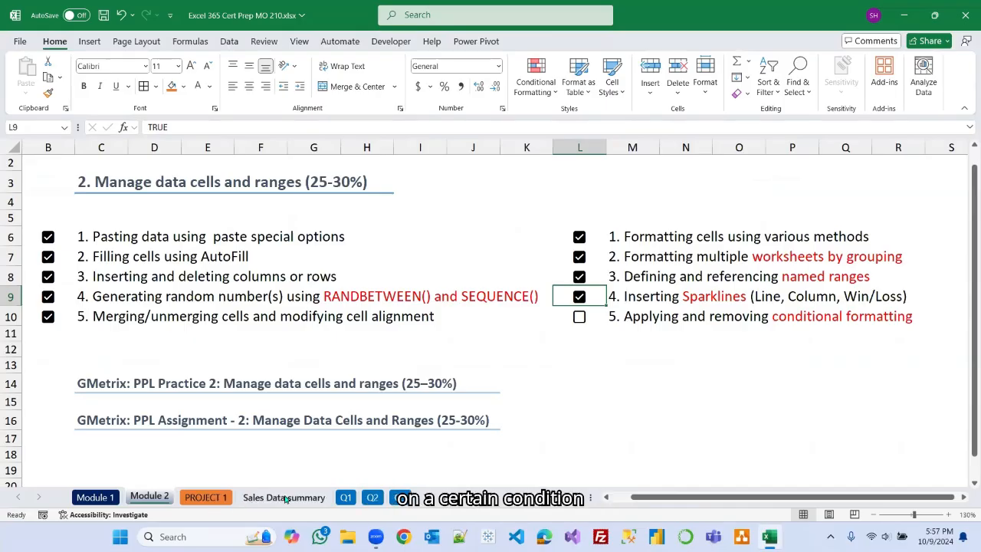
pyautogui.click(206, 497)
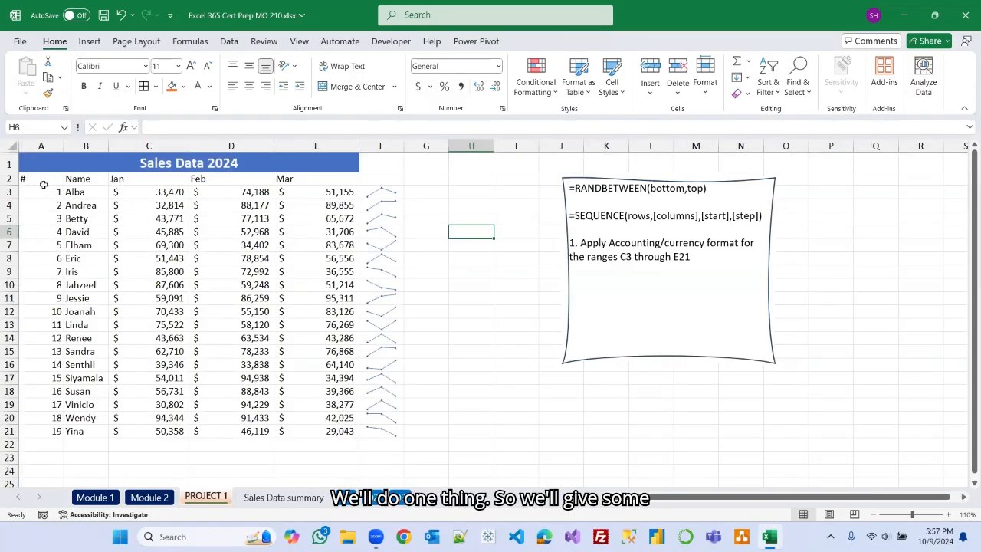
pyautogui.moveTo(37, 178); pyautogui.dragTo(311, 178)
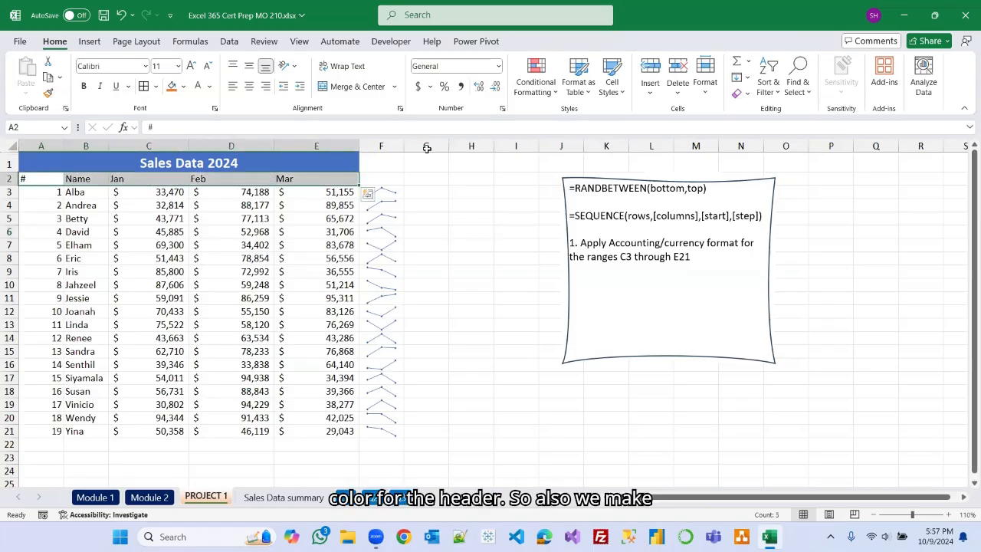
pyautogui.click(83, 86)
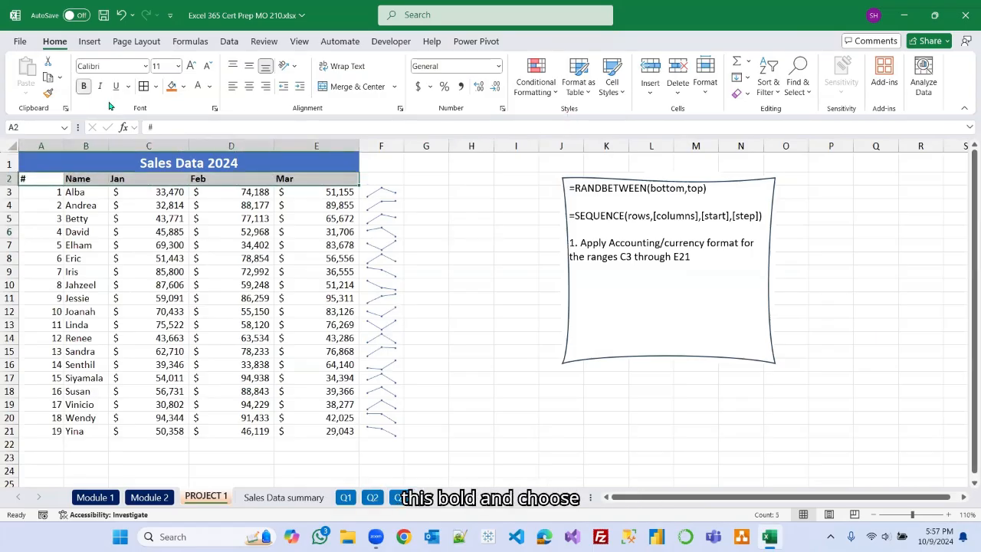
pyautogui.click(184, 86)
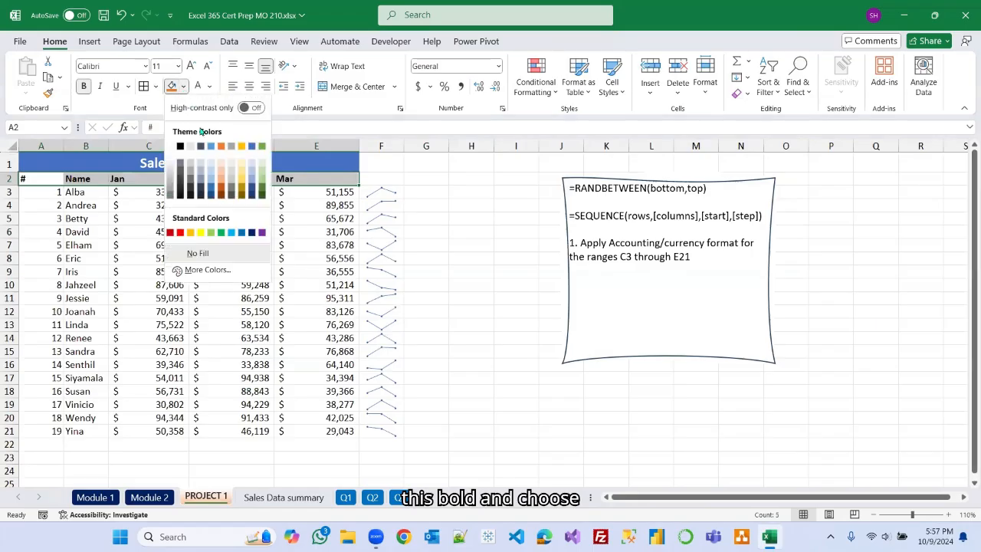
pyautogui.click(255, 184)
pyautogui.click(426, 192)
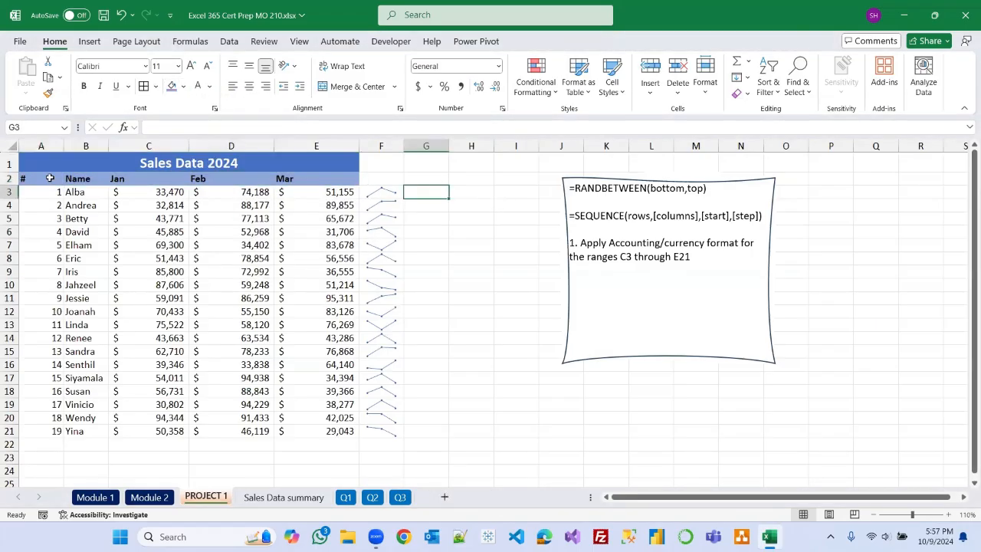
# Apply borders to the whole table range A1:E21.
pyautogui.moveTo(36, 163); pyautogui.dragTo(310, 430)
pyautogui.click(143, 86)
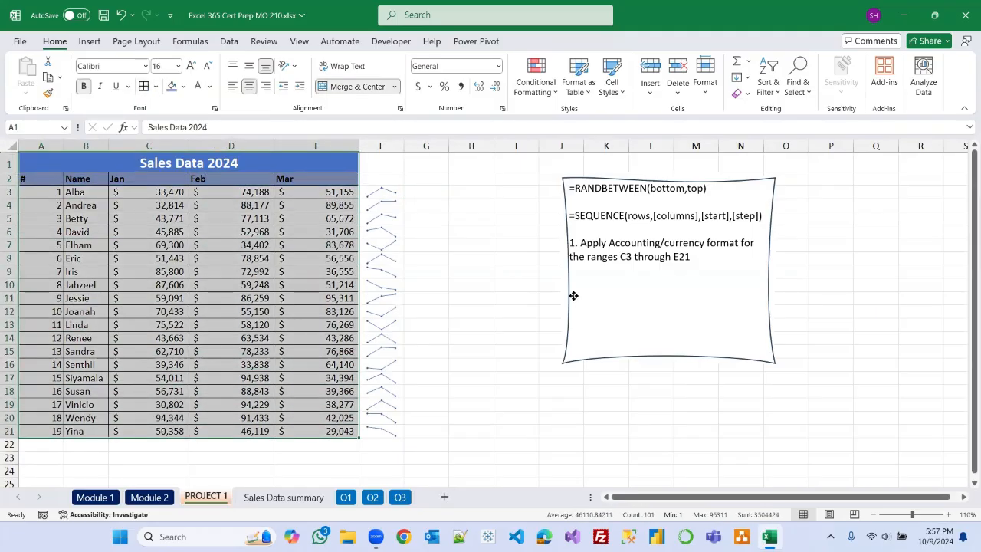
pyautogui.click(574, 298)
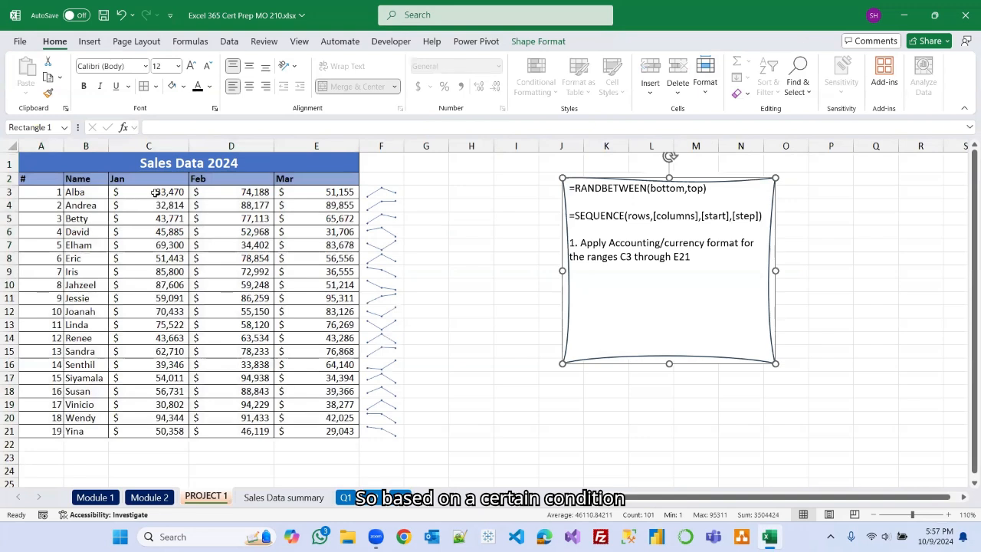
pyautogui.click(261, 268)
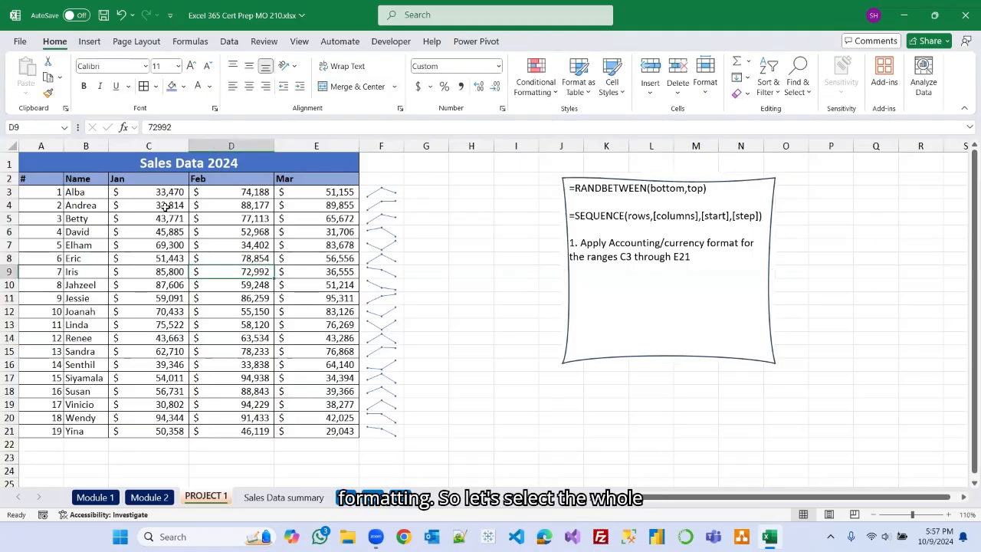
# Select the sales values C3:E21 and preview the Data Bars, Color Scales and Icon Sets conditional formatting options.
pyautogui.moveTo(148, 192); pyautogui.dragTo(320, 431)
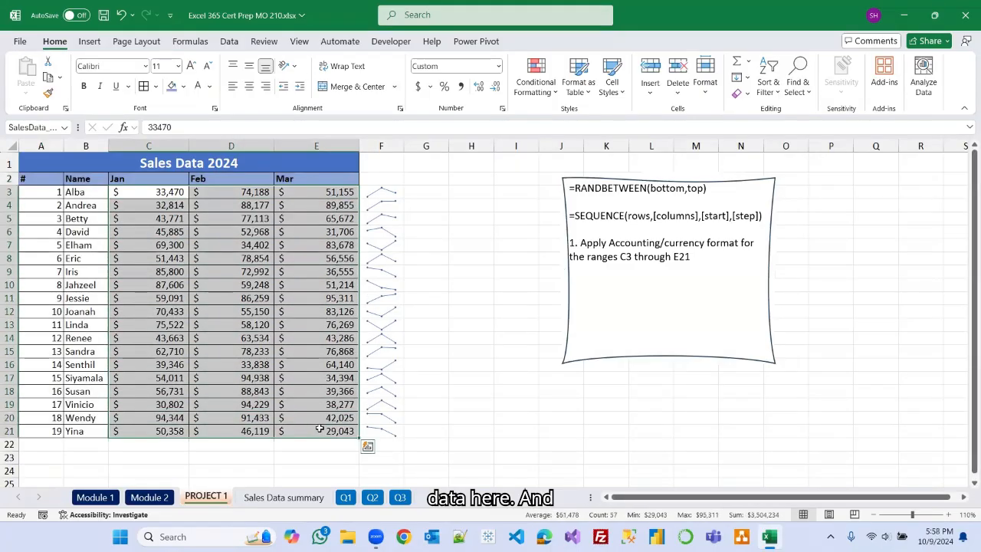
pyautogui.click(556, 93)
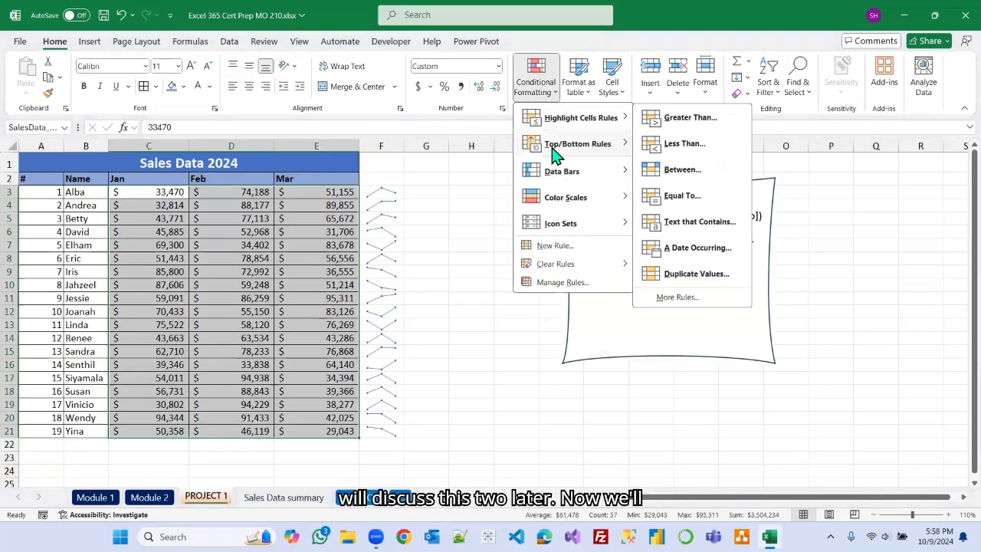
pyautogui.moveTo(553, 172)
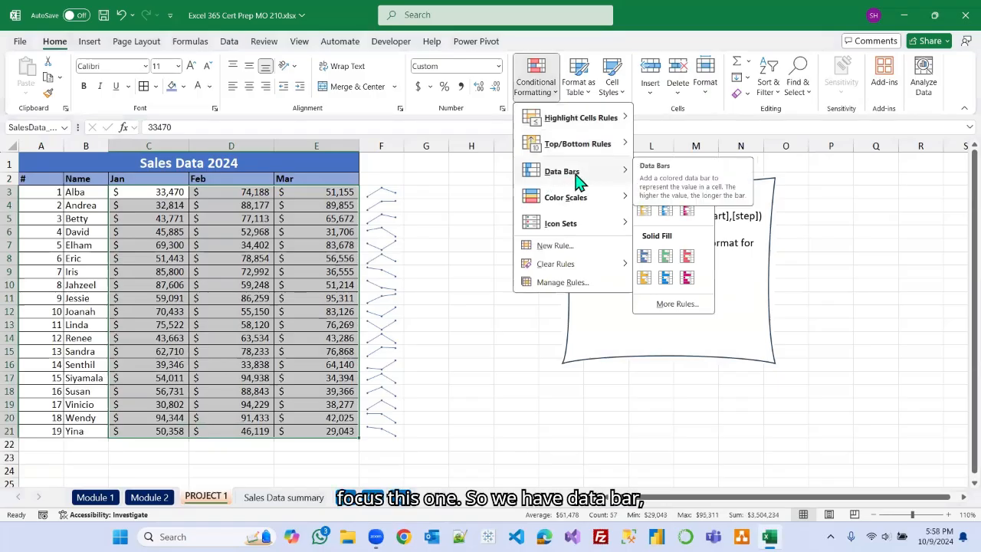
pyautogui.moveTo(567, 228)
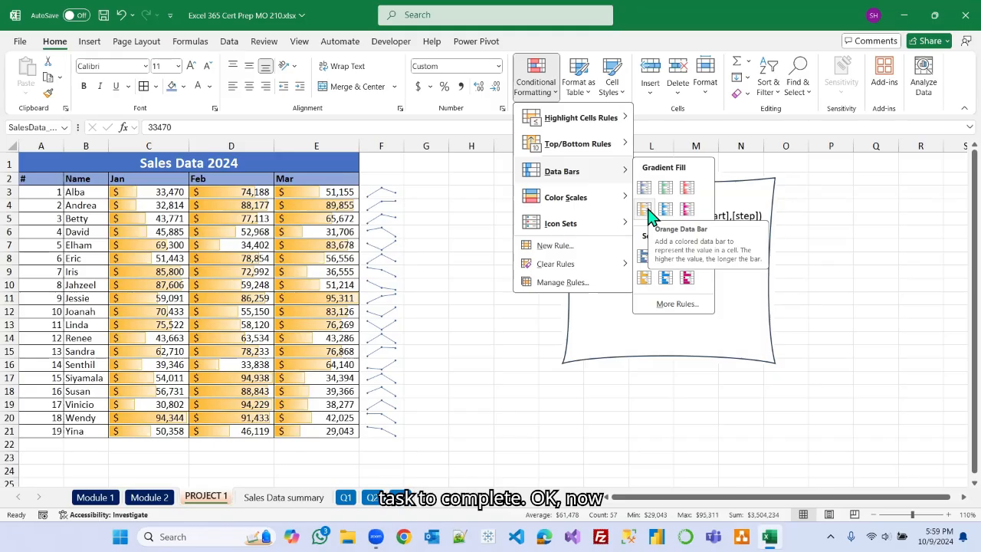
pyautogui.moveTo(620, 199)
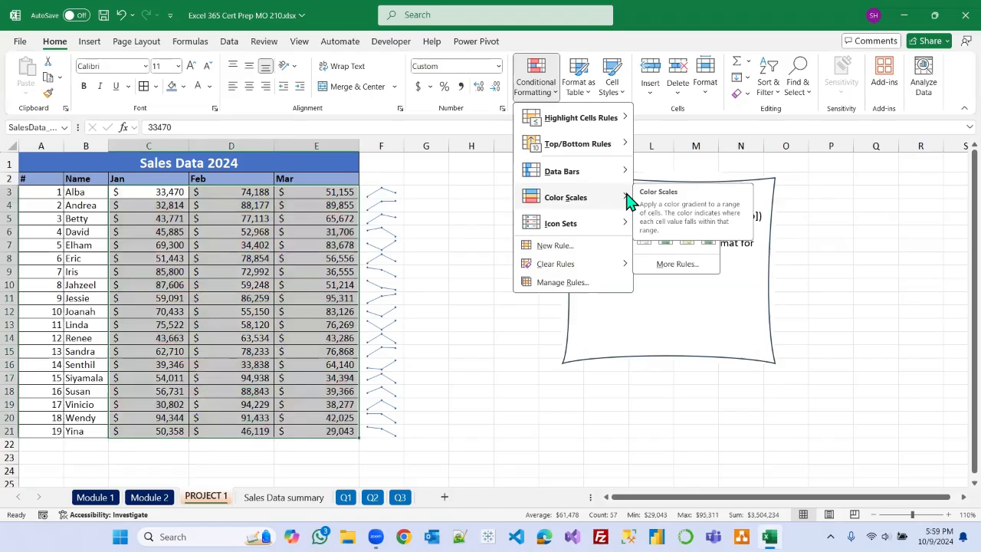
pyautogui.moveTo(576, 228)
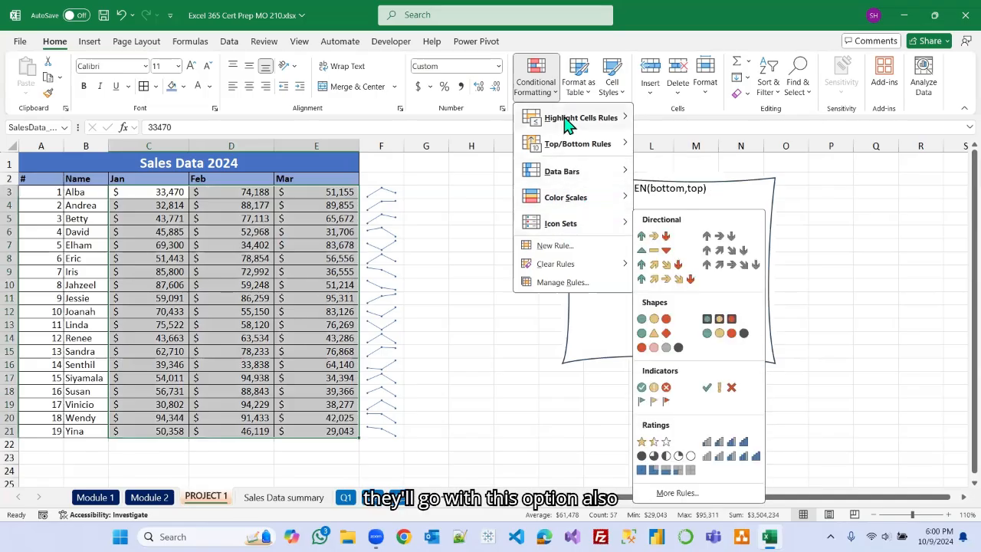
pyautogui.moveTo(567, 125)
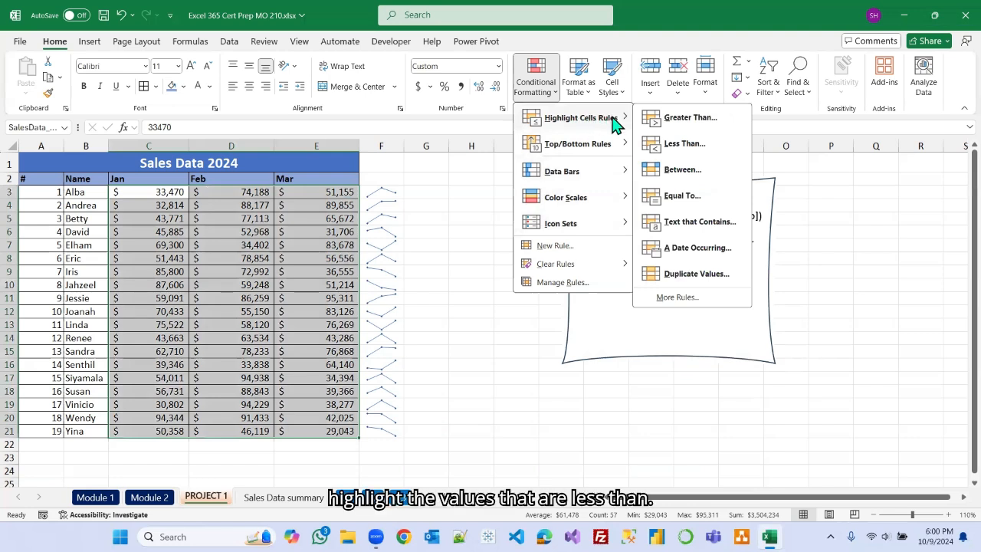
# Start a Less Than highlight rule for the selected values, setting the threshold to 50000.
pyautogui.click(682, 146)
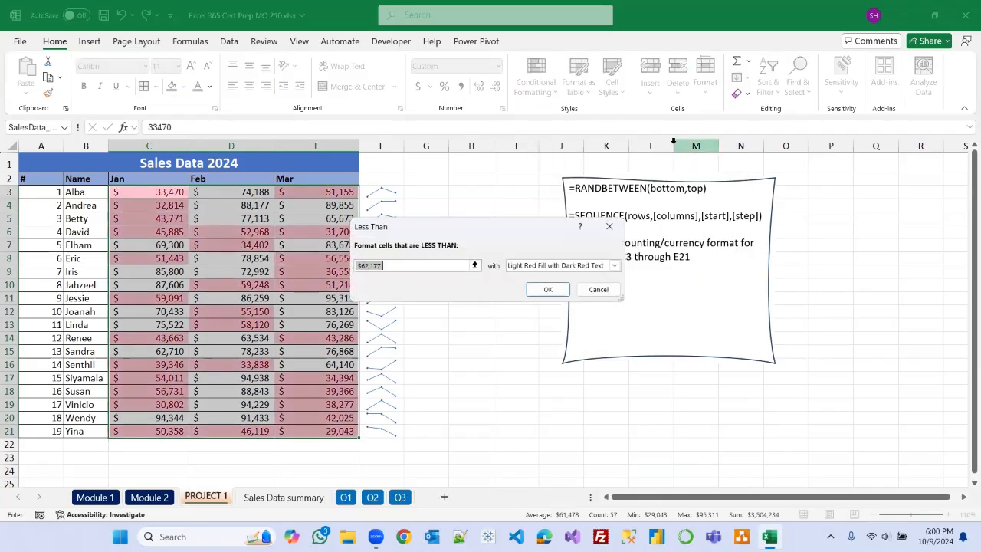
pyautogui.moveTo(504, 228); pyautogui.dragTo(639, 179)
pyautogui.click(543, 218)
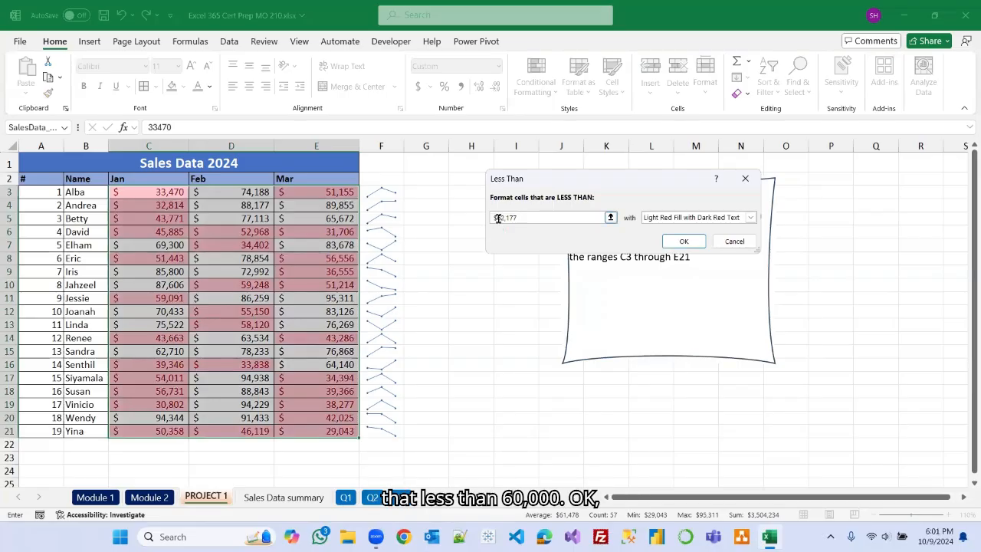
pyautogui.press('BackSpace')
pyautogui.press('BackSpace')
pyautogui.press('BackSpace')
pyautogui.press('BackSpace')
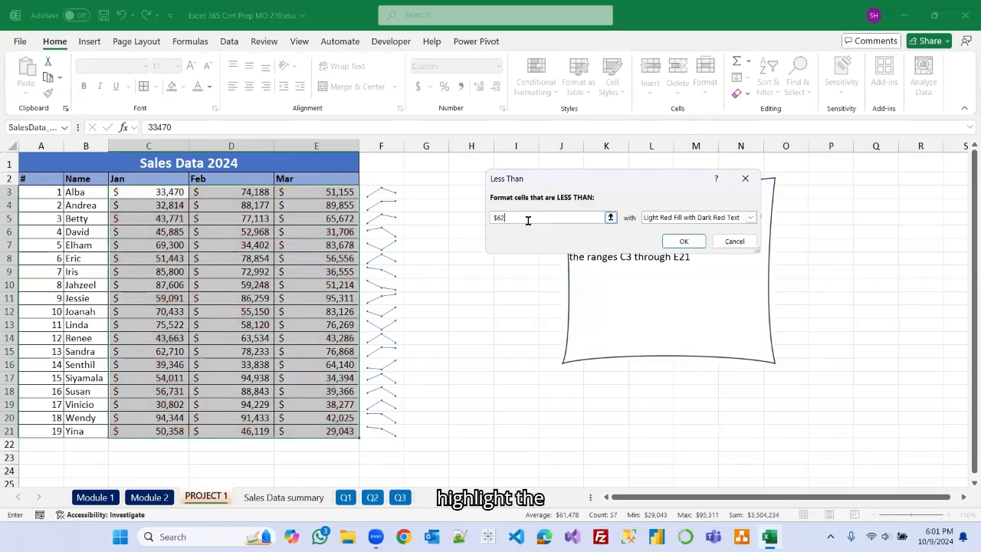
pyautogui.write('00')
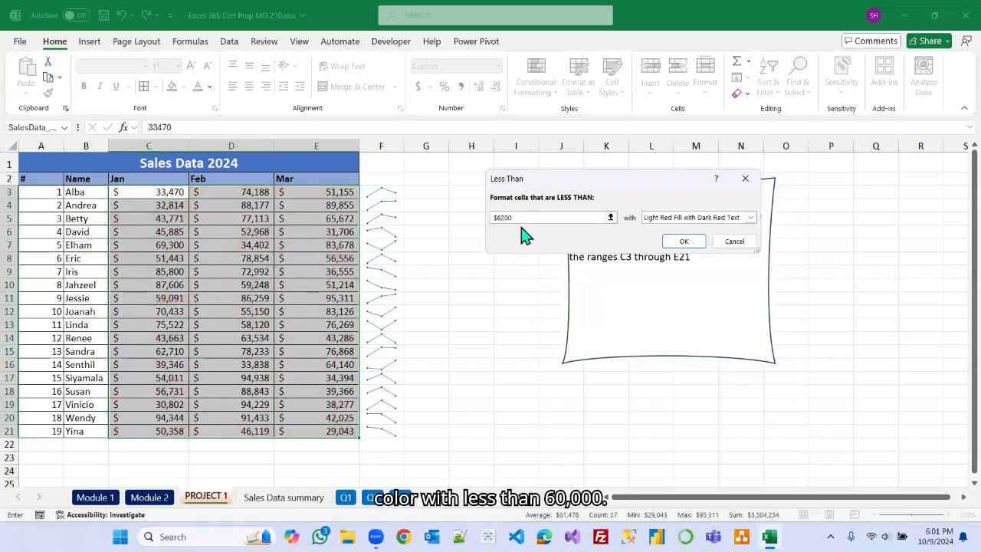
pyautogui.moveTo(515, 217); pyautogui.dragTo(479, 215)
pyautogui.write('60000')
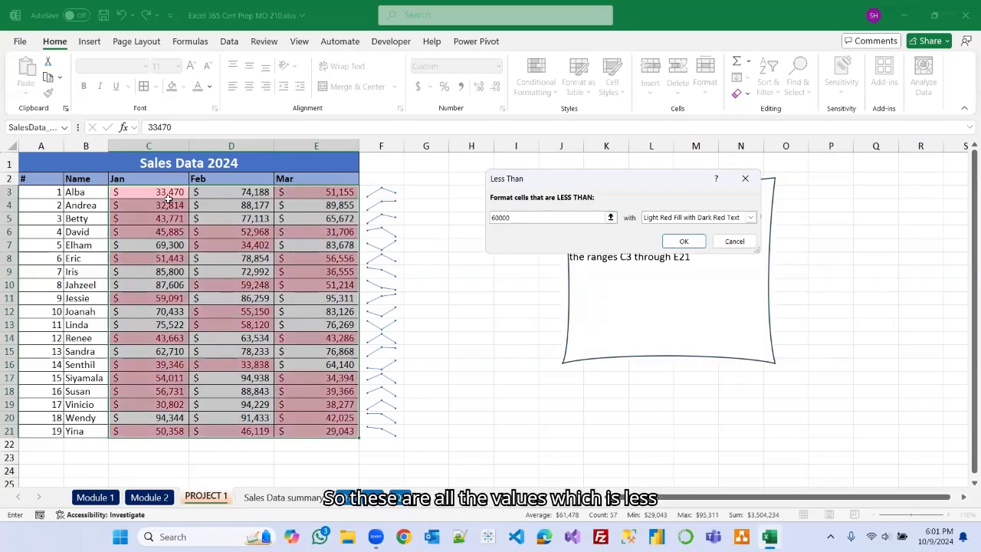
pyautogui.moveTo(486, 217); pyautogui.dragTo(487, 219)
pyautogui.write('5')
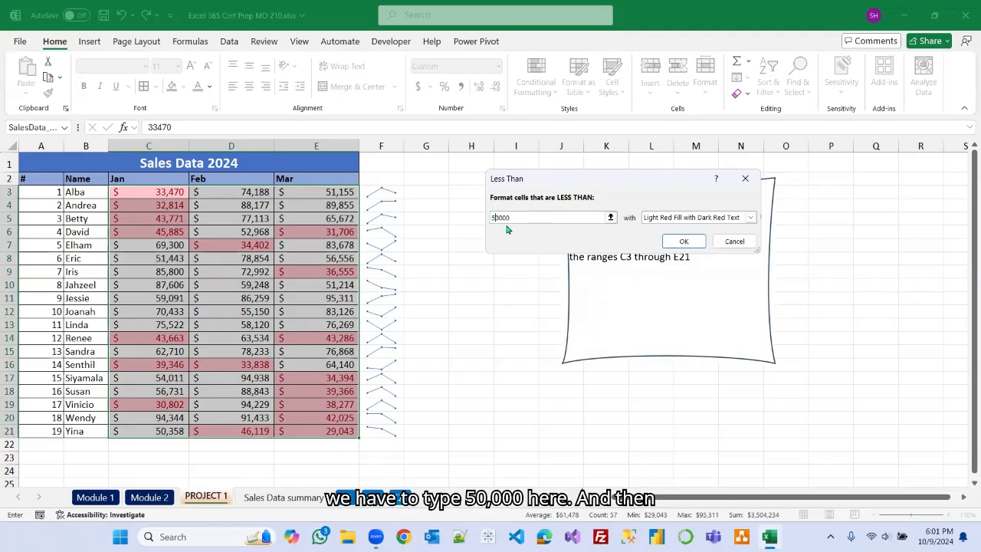
# Try a custom format for the rule with a vertical-stripe fill pattern, then cancel both dialogs.
pyautogui.click(750, 219)
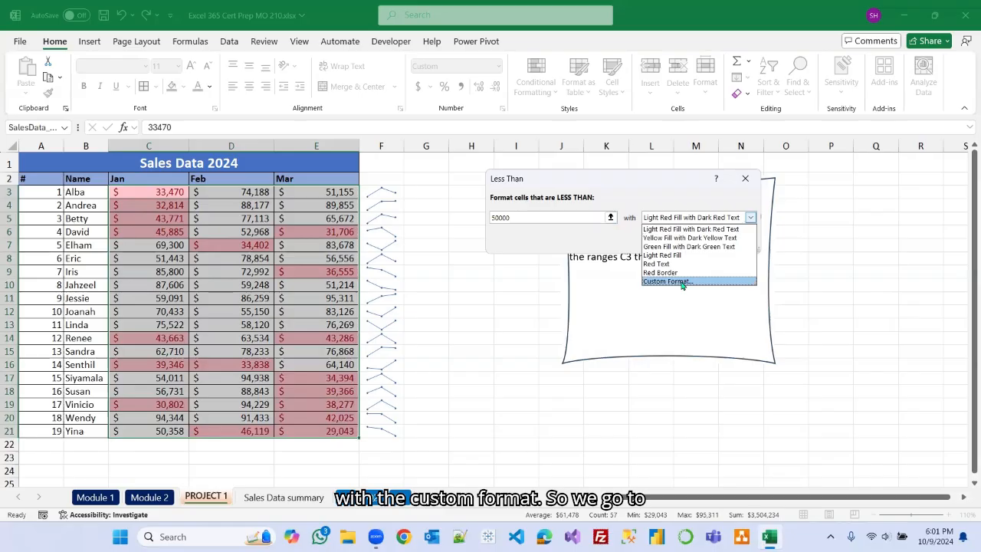
pyautogui.click(682, 282)
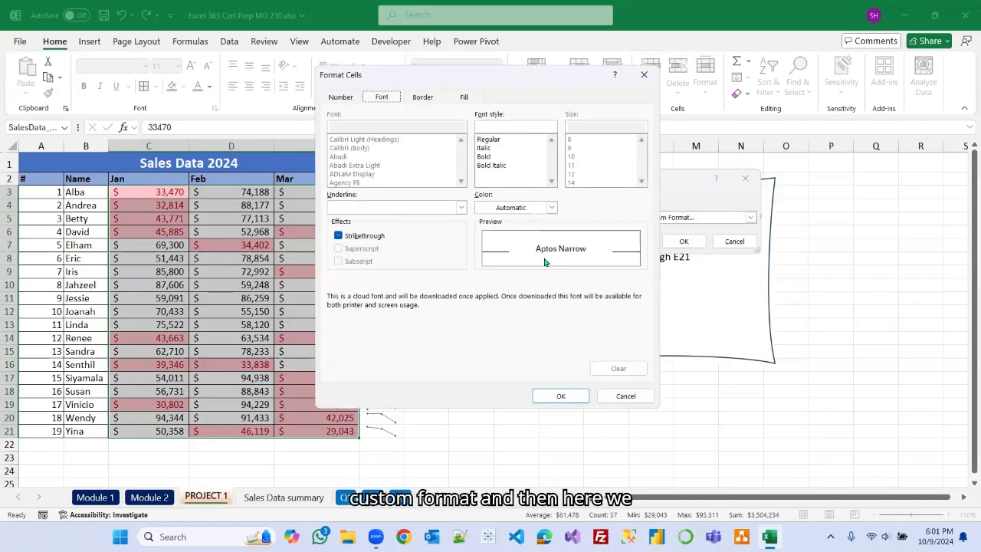
pyautogui.click(465, 99)
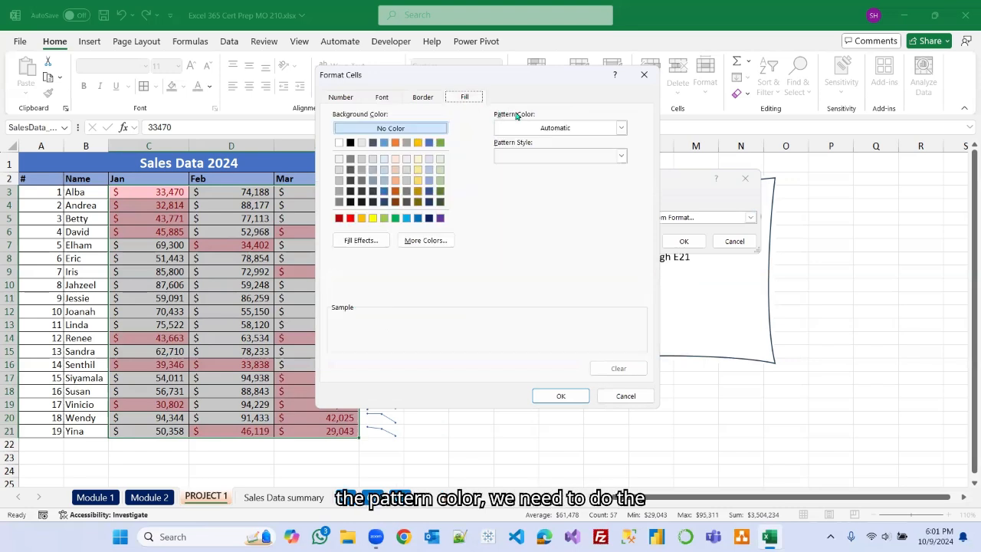
pyautogui.click(621, 129)
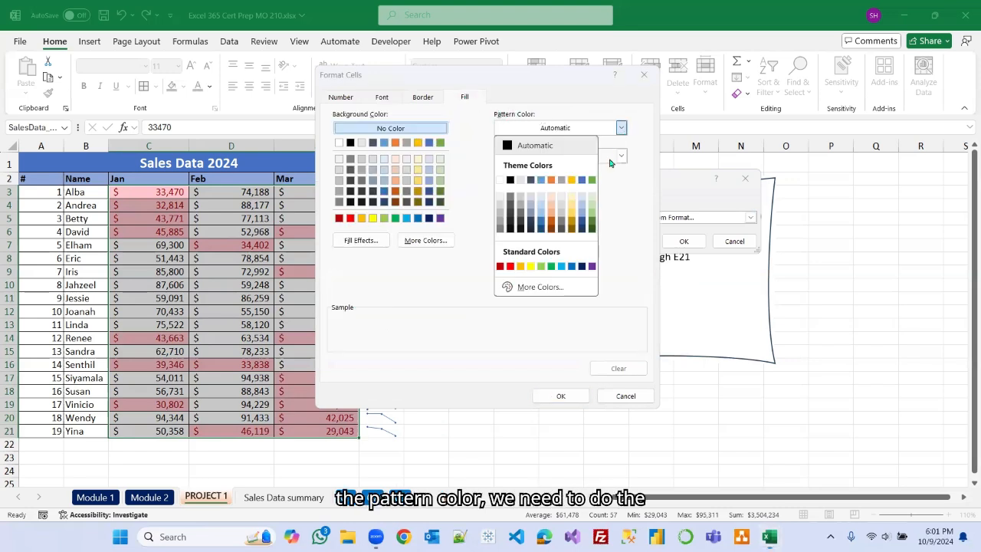
pyautogui.click(619, 195)
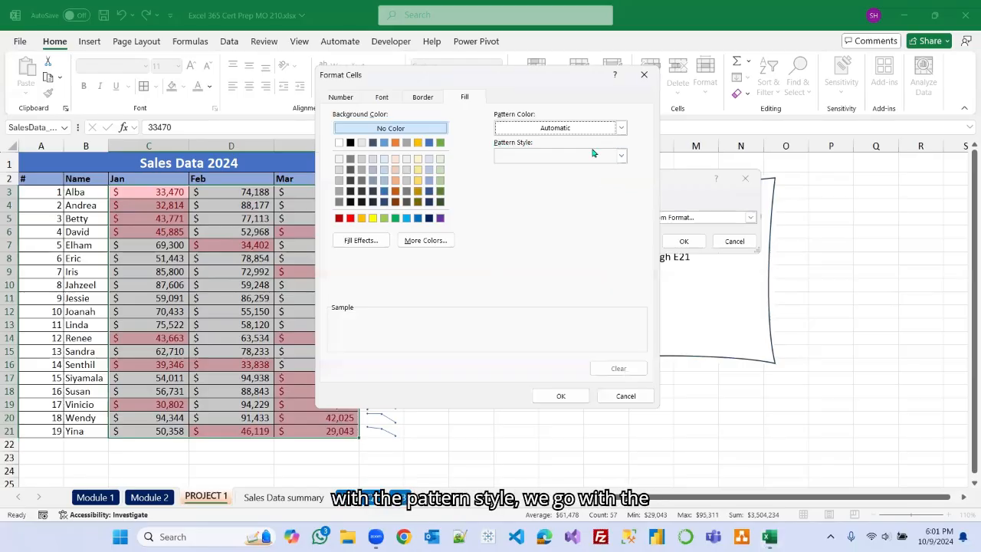
pyautogui.click(621, 156)
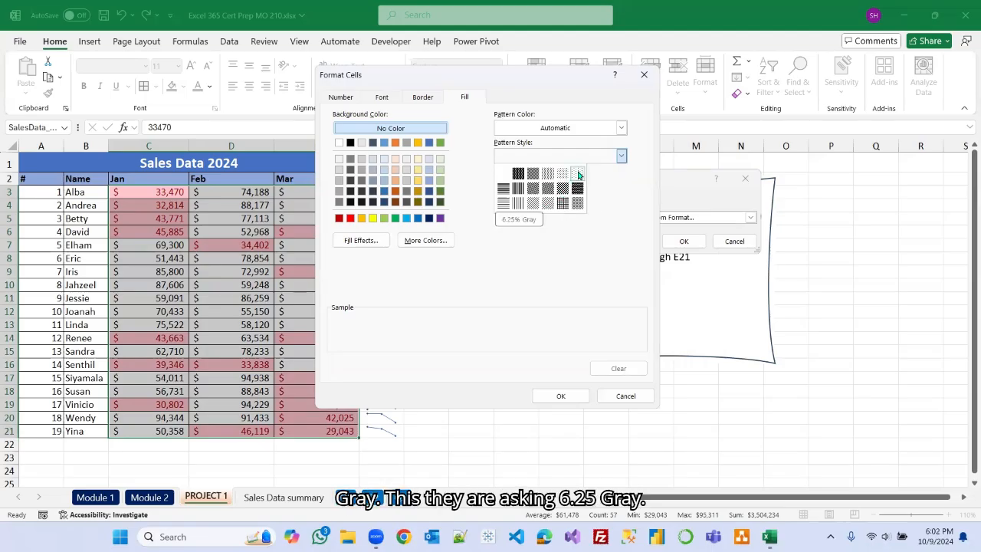
pyautogui.click(622, 129)
pyautogui.click(622, 130)
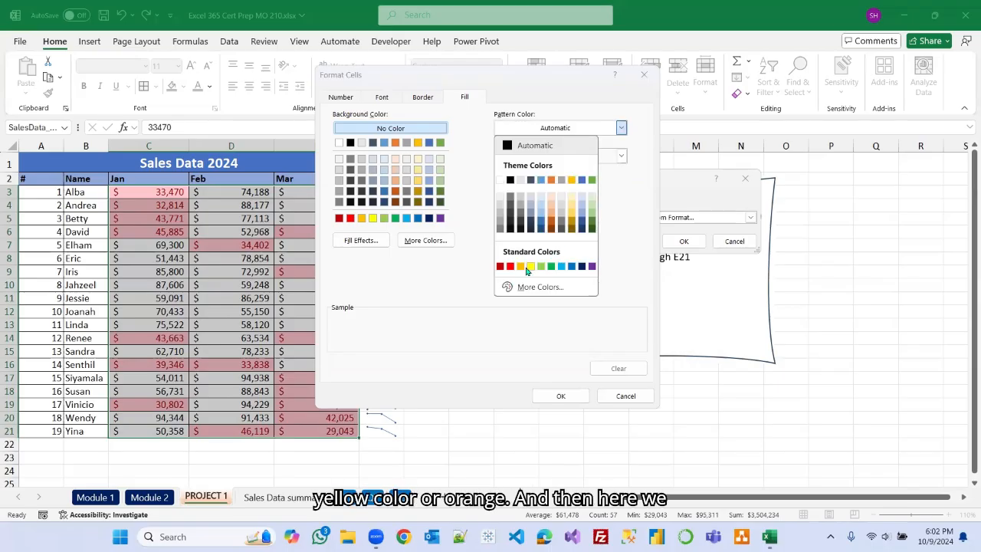
pyautogui.click(622, 157)
pyautogui.click(621, 157)
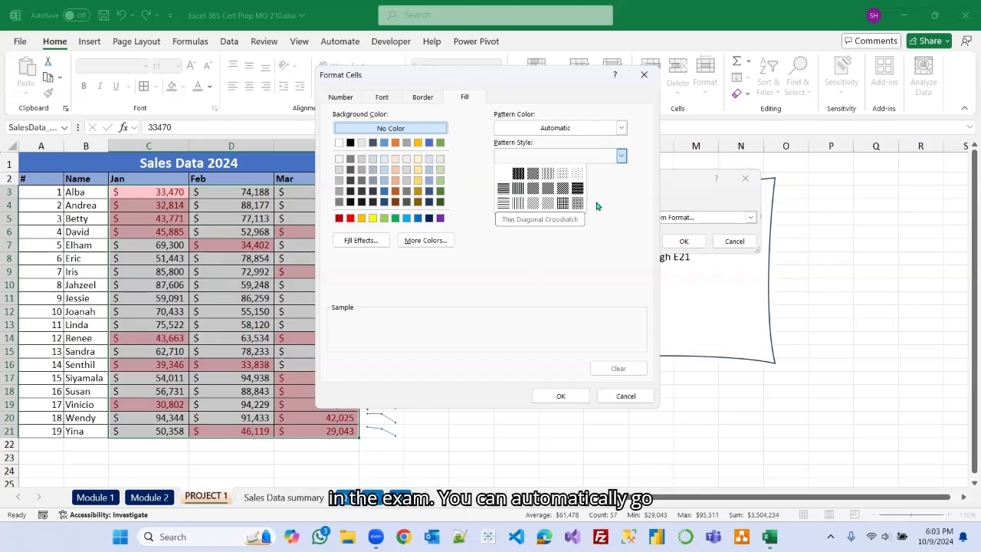
pyautogui.click(518, 189)
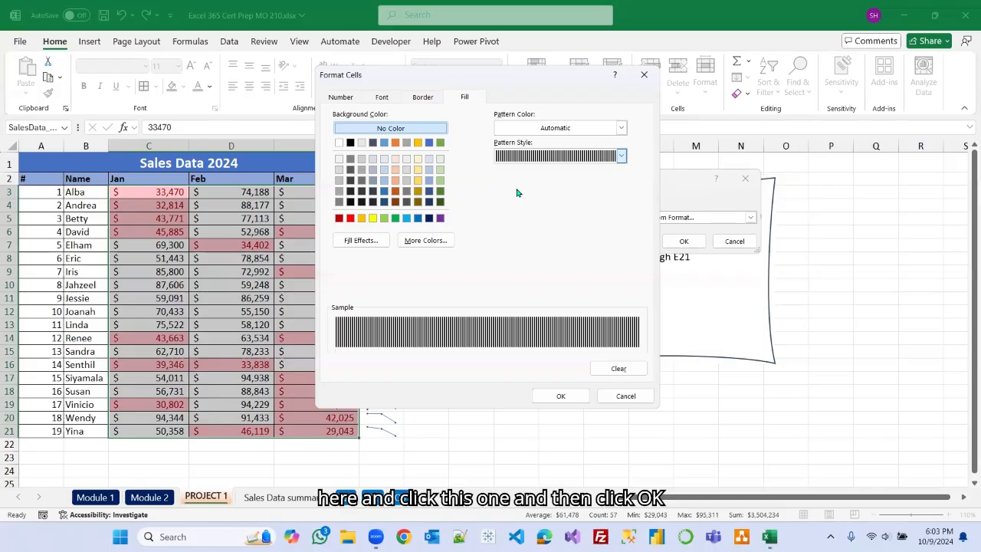
pyautogui.click(620, 156)
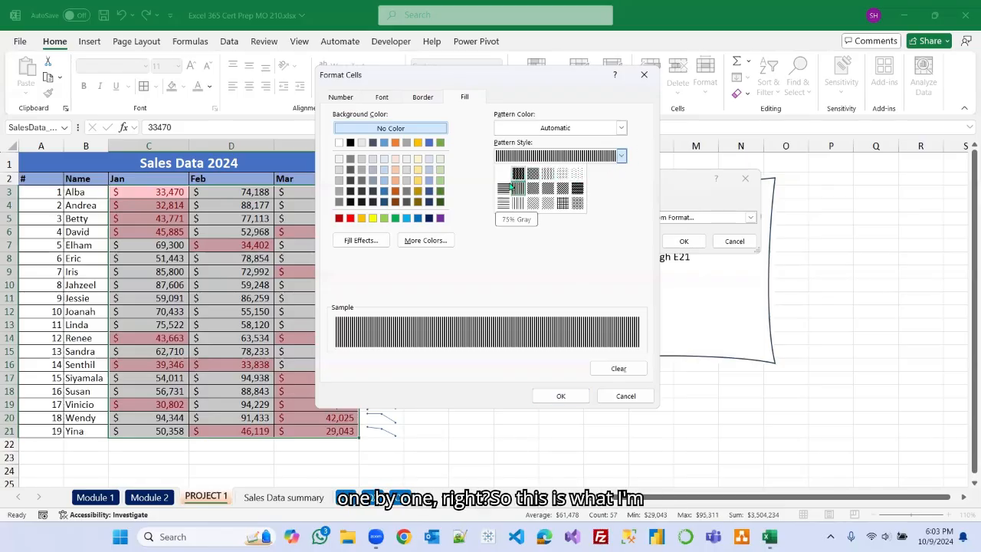
pyautogui.click(614, 201)
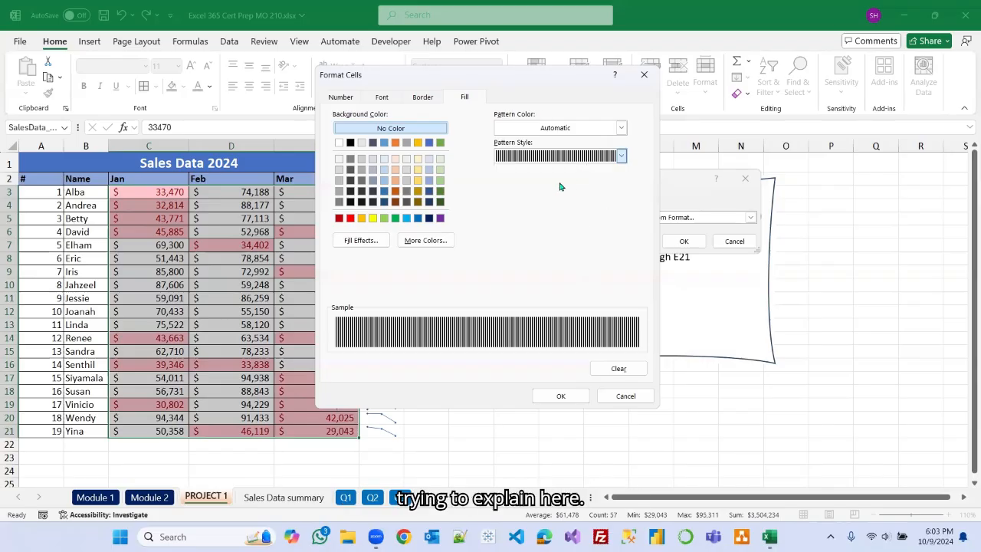
pyautogui.click(626, 396)
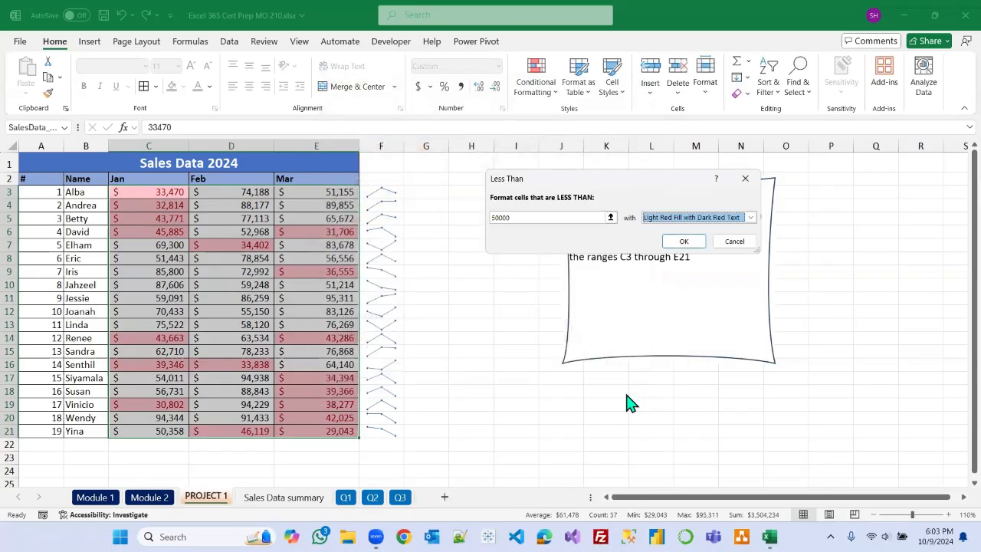
pyautogui.click(734, 243)
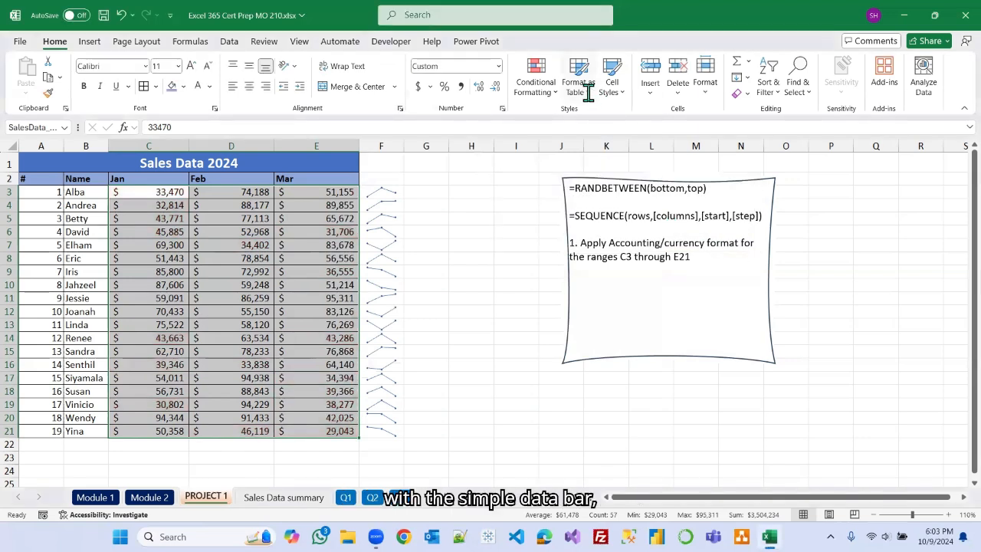
# Apply Light Blue gradient fill data bars to the selected sales values C3:E21.
pyautogui.click(559, 88)
pyautogui.moveTo(614, 170)
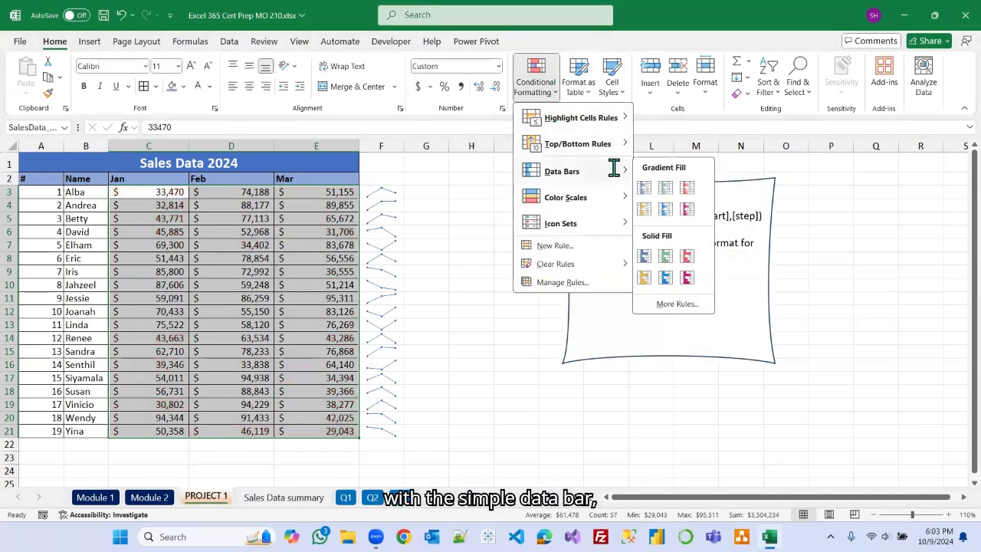
pyautogui.click(664, 210)
pyautogui.click(529, 276)
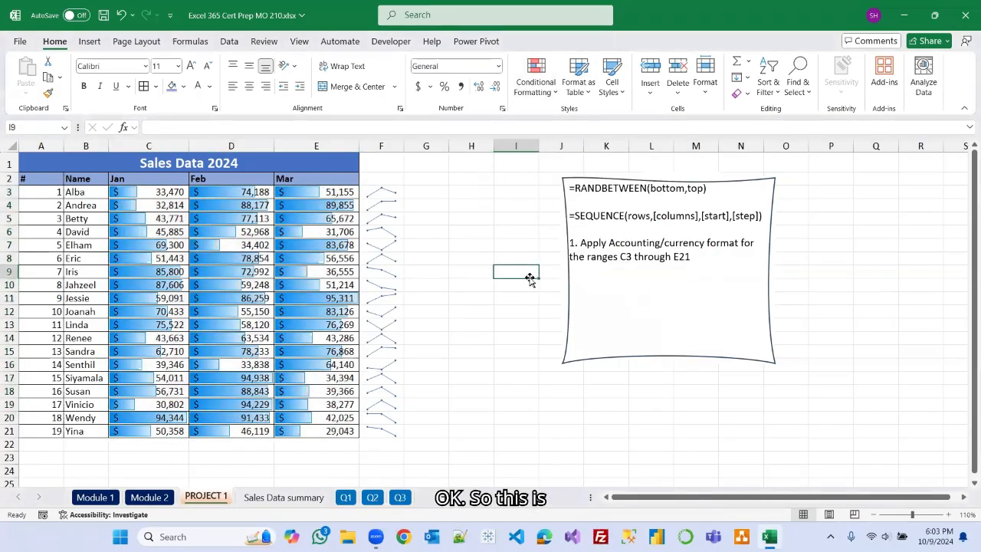
# Save the workbook and glance at the Module 2 checklist before returning to the PROJECT 1 sheet.
pyautogui.click(103, 15)
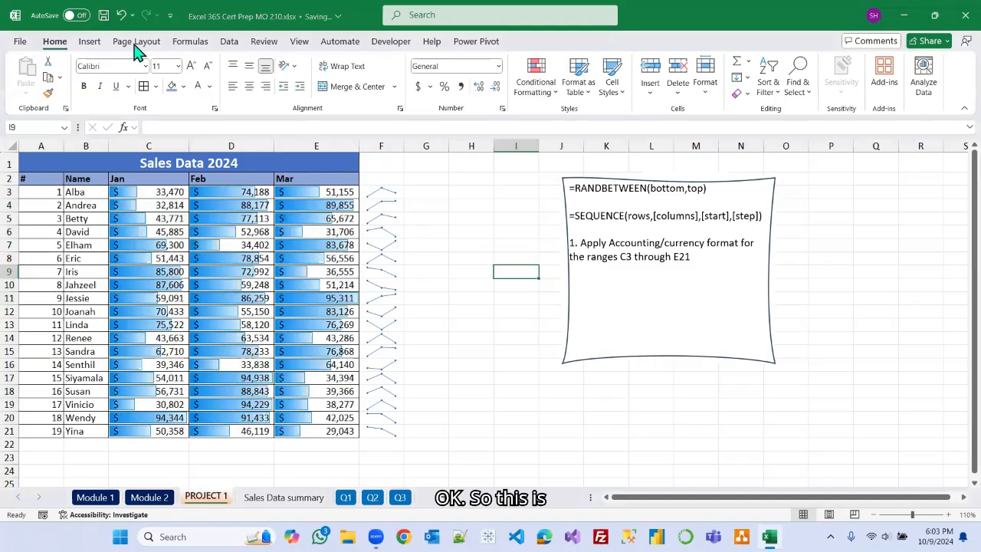
pyautogui.click(507, 350)
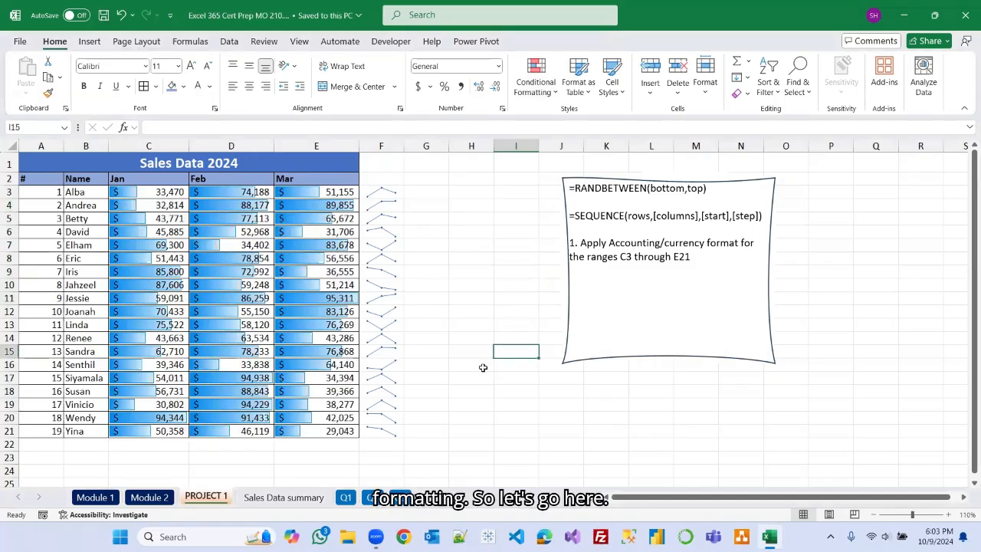
pyautogui.click(149, 497)
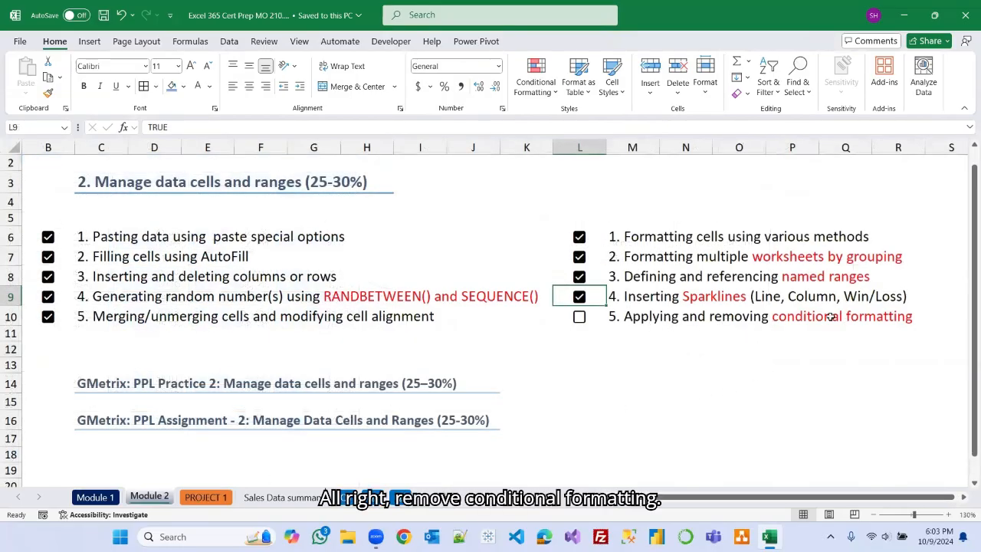
pyautogui.click(205, 497)
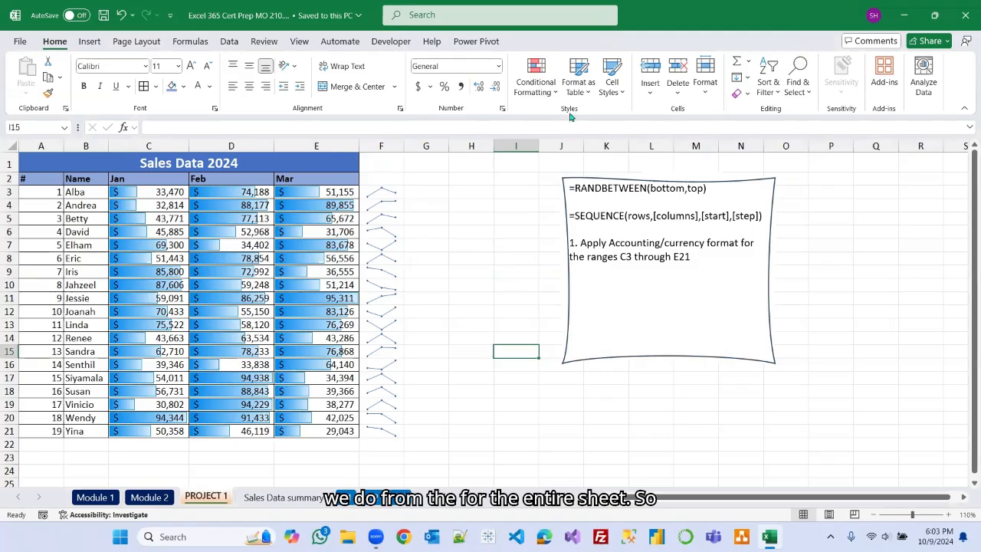
# Clear all conditional formatting rules from the entire sheet.
pyautogui.click(556, 92)
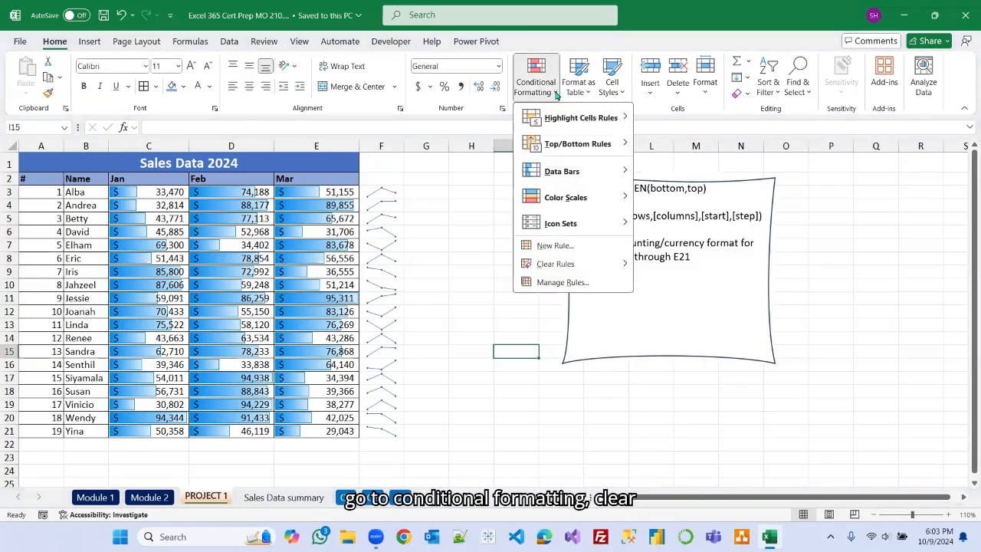
pyautogui.moveTo(603, 264)
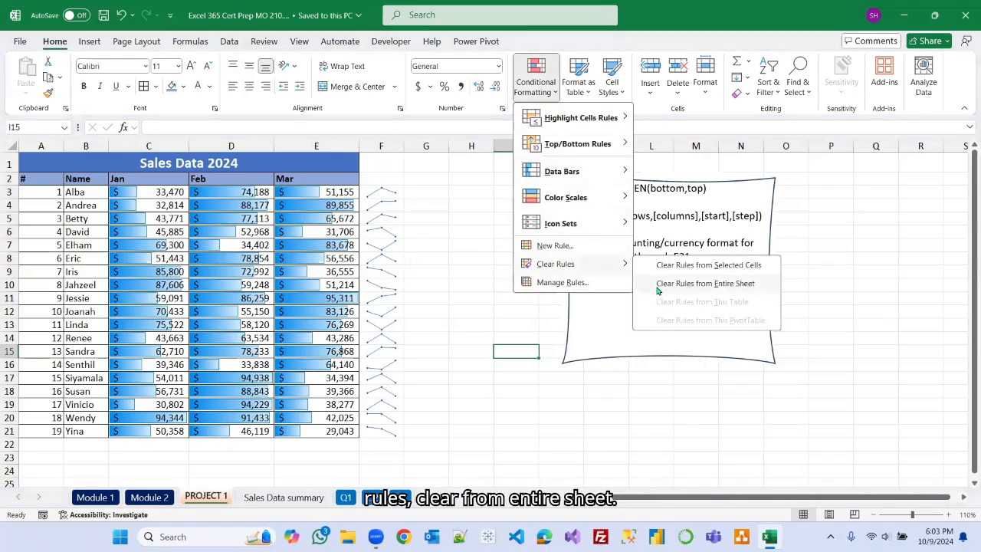
pyautogui.click(755, 284)
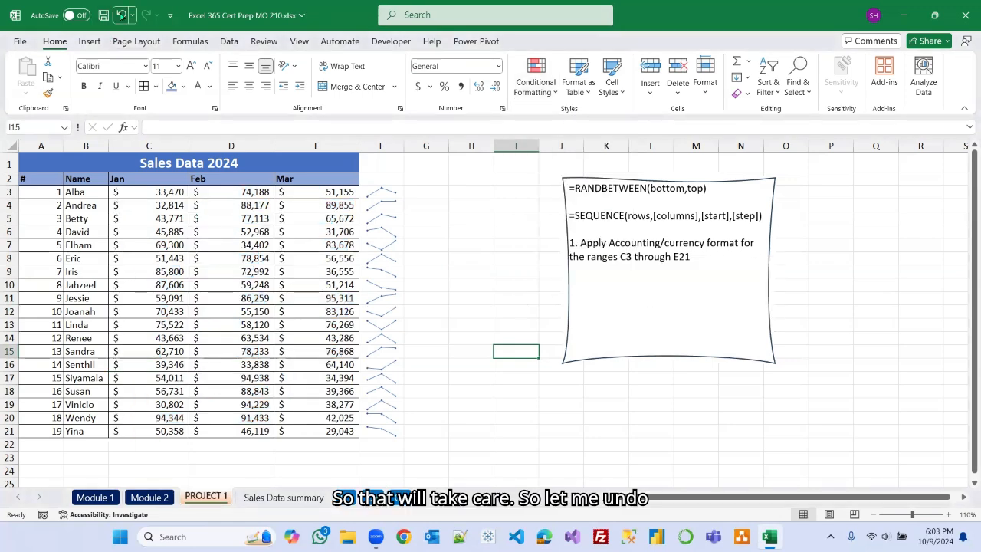
# Undo clearing the conditional formatting rules from the entire sheet.
pyautogui.hotkey('ctrl', 'z')
pyautogui.click(479, 215)
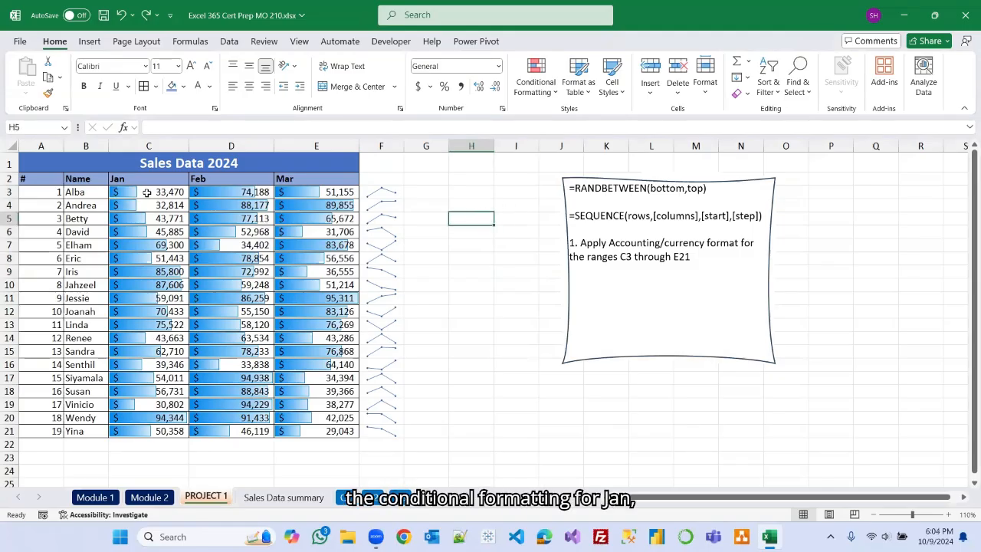
# Clear the conditional formatting rules from the selected Jan values C3:C21 only.
pyautogui.moveTo(150, 192); pyautogui.dragTo(150, 430)
pyautogui.click(536, 83)
pyautogui.moveTo(584, 264)
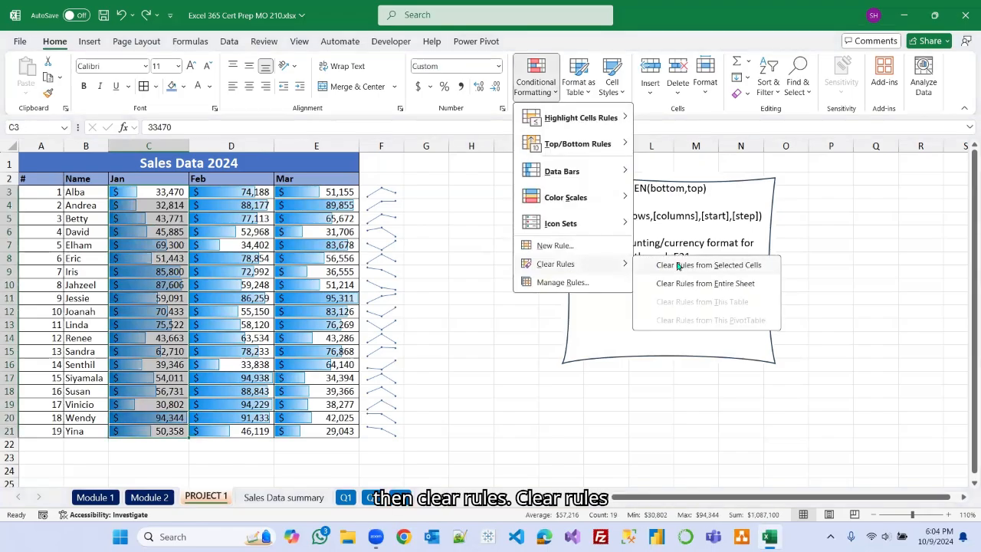
pyautogui.click(713, 265)
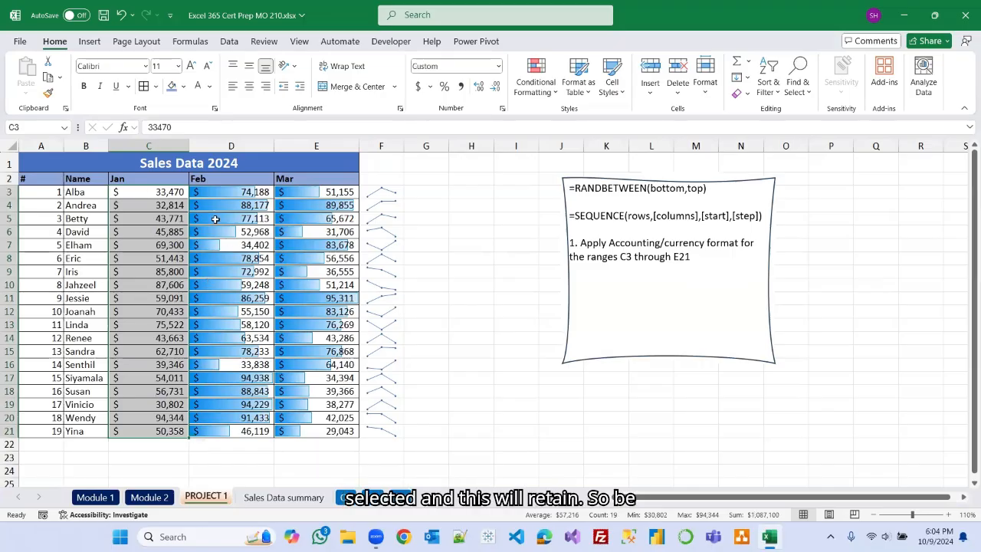
pyautogui.click(509, 243)
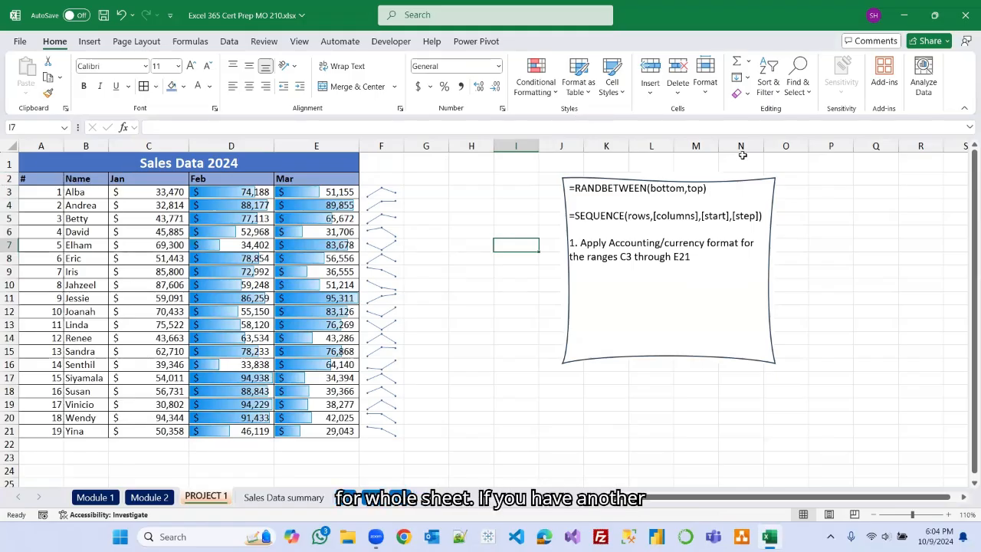
pyautogui.scroll(-2, 485, 375)
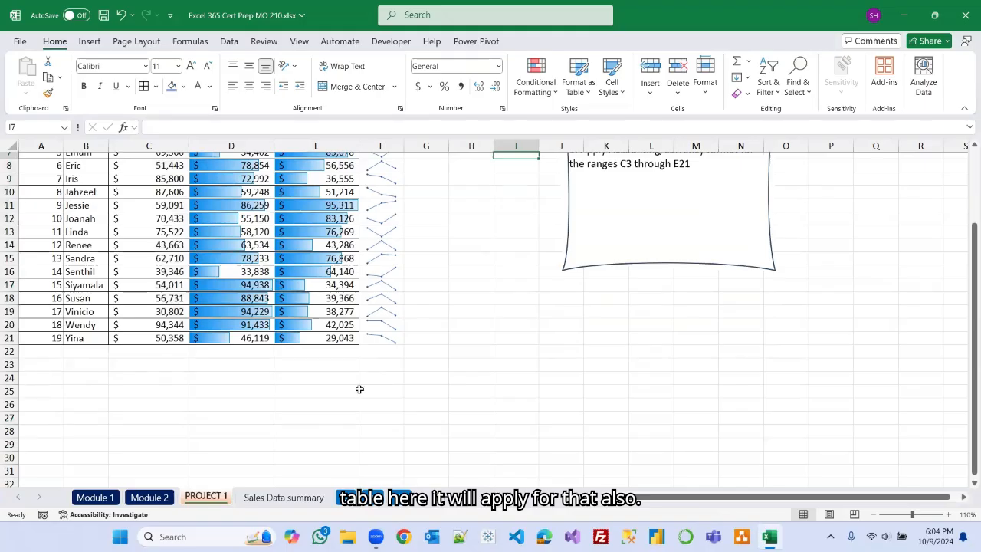
pyautogui.scroll(2, 478, 305)
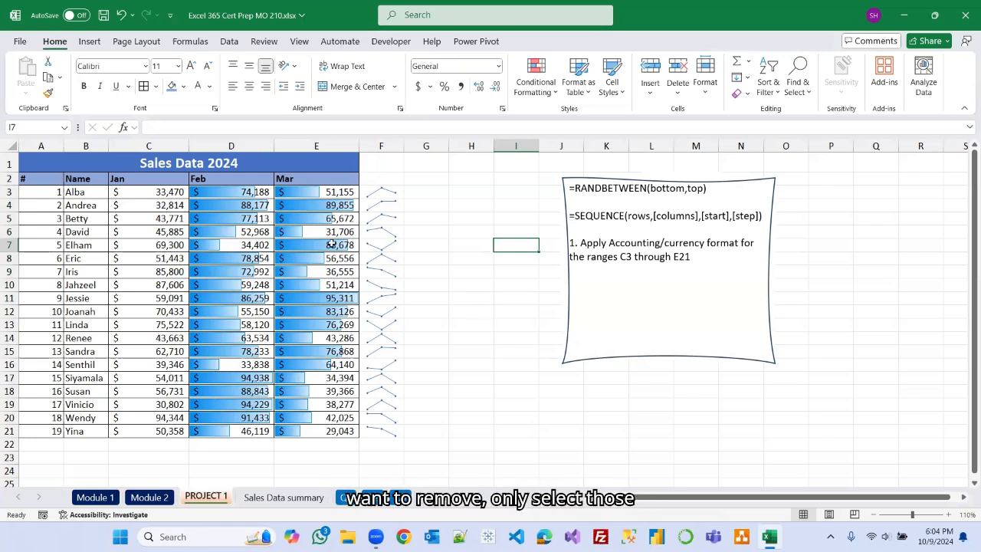
pyautogui.click(554, 90)
pyautogui.moveTo(627, 266)
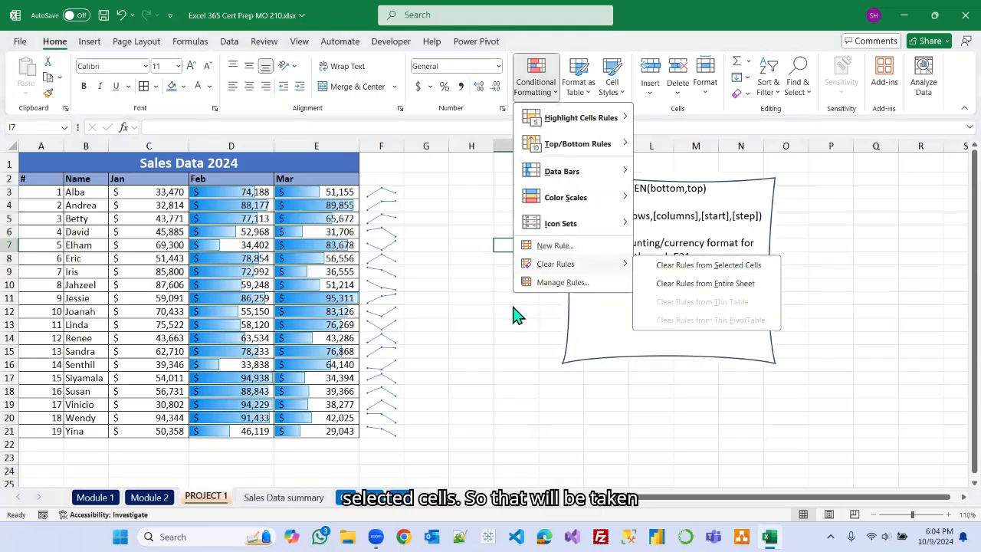
pyautogui.click(487, 311)
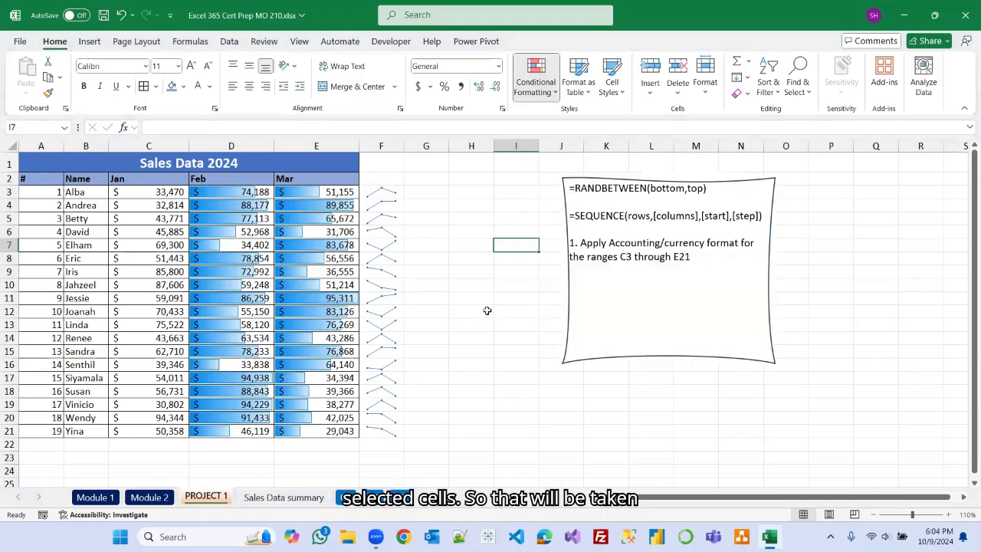
# Undo clearing the Jan column rules and save the workbook.
pyautogui.click(120, 14)
pyautogui.click(473, 301)
pyautogui.click(104, 15)
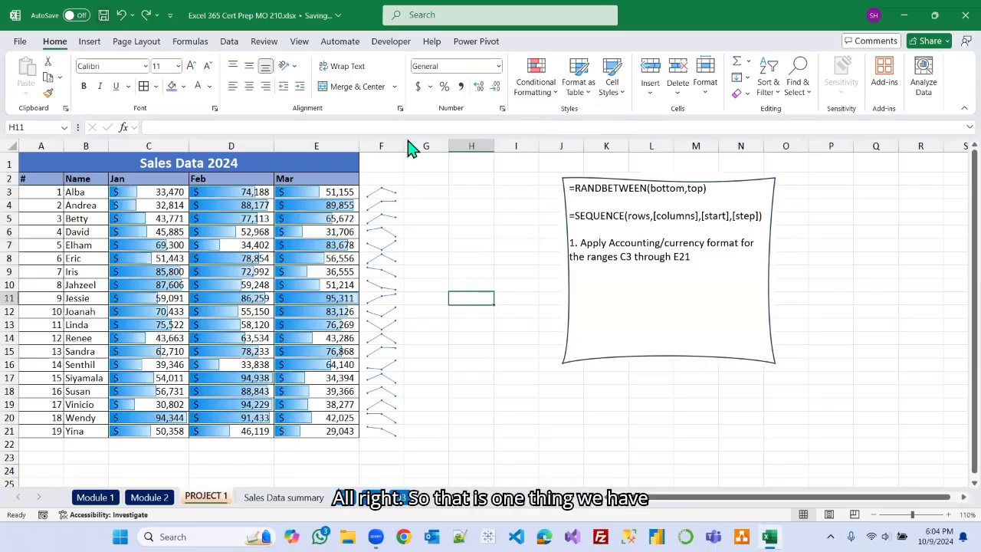
# Switch to the Module 2 sheet and tick the checkbox for applying and removing conditional formatting.
pyautogui.click(558, 90)
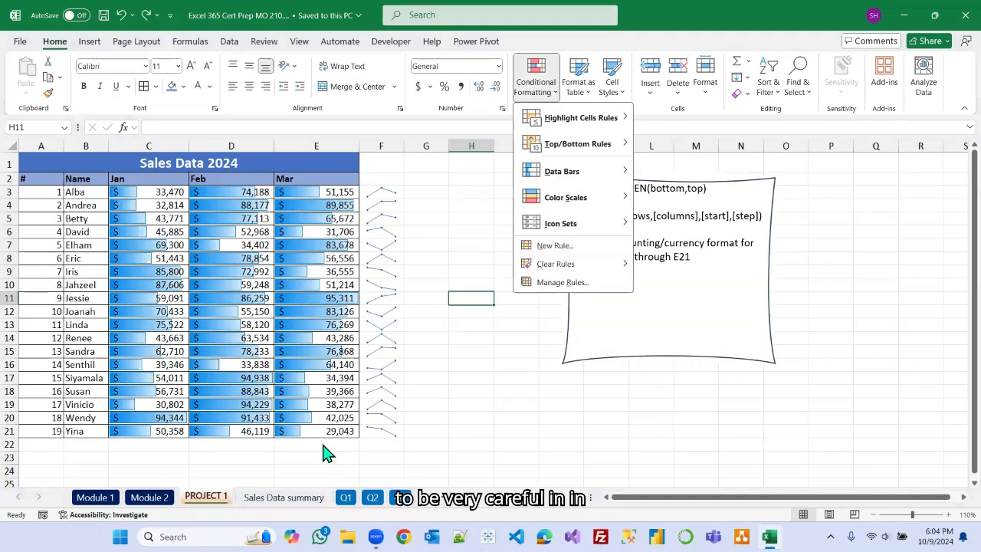
pyautogui.click(150, 497)
pyautogui.click(150, 497)
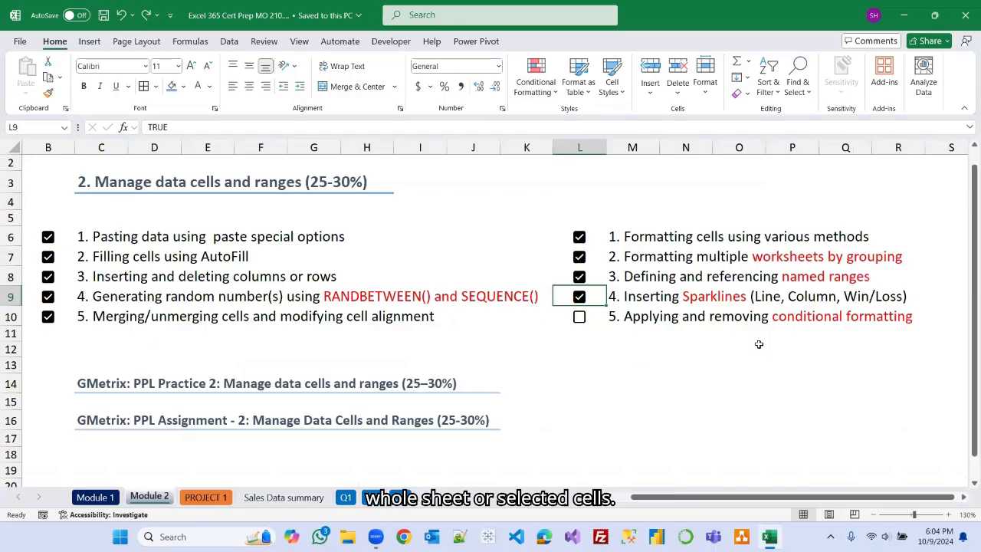
pyautogui.click(579, 316)
pyautogui.click(608, 365)
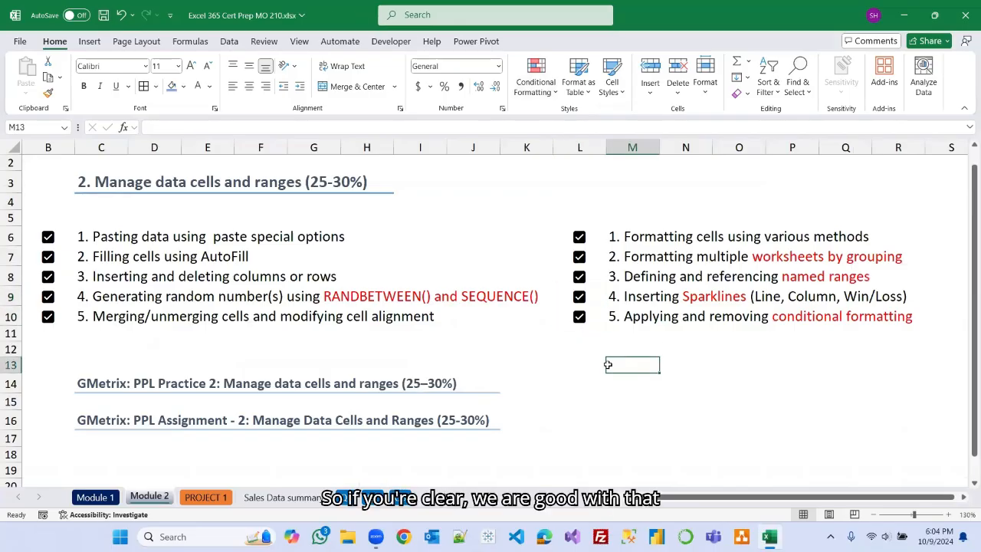